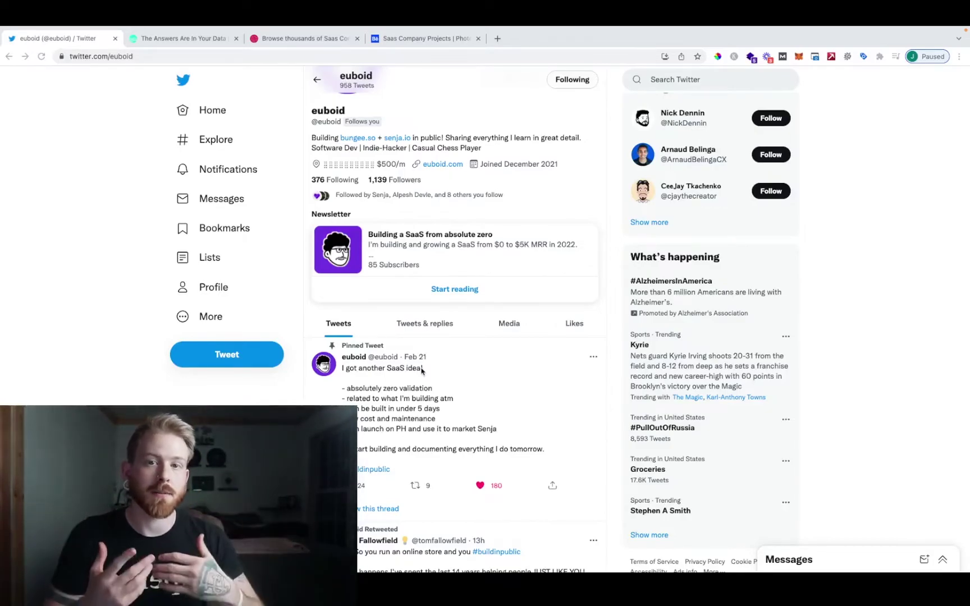
- Examine the Twitter profile's bio, newsletter card and pinned tweet about another SaaS idea
scroll(411, 297, "up", 1)
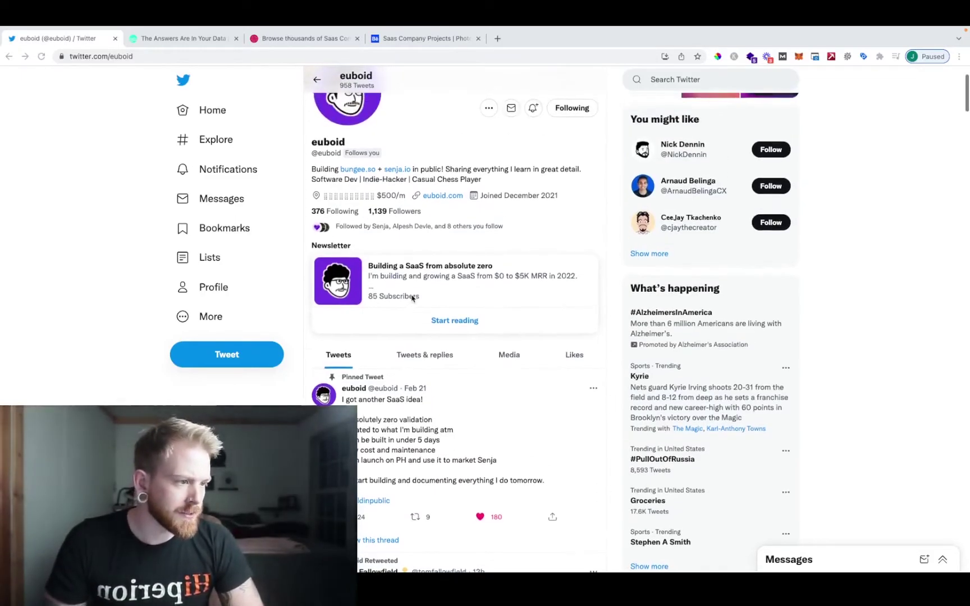
scroll(416, 340, "up", 1)
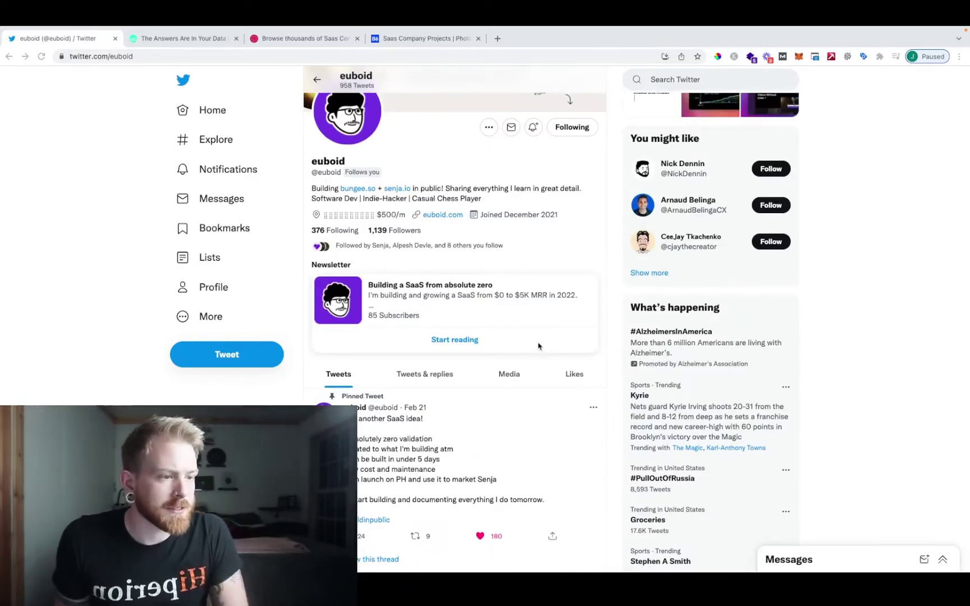
scroll(341, 234, "up", 1)
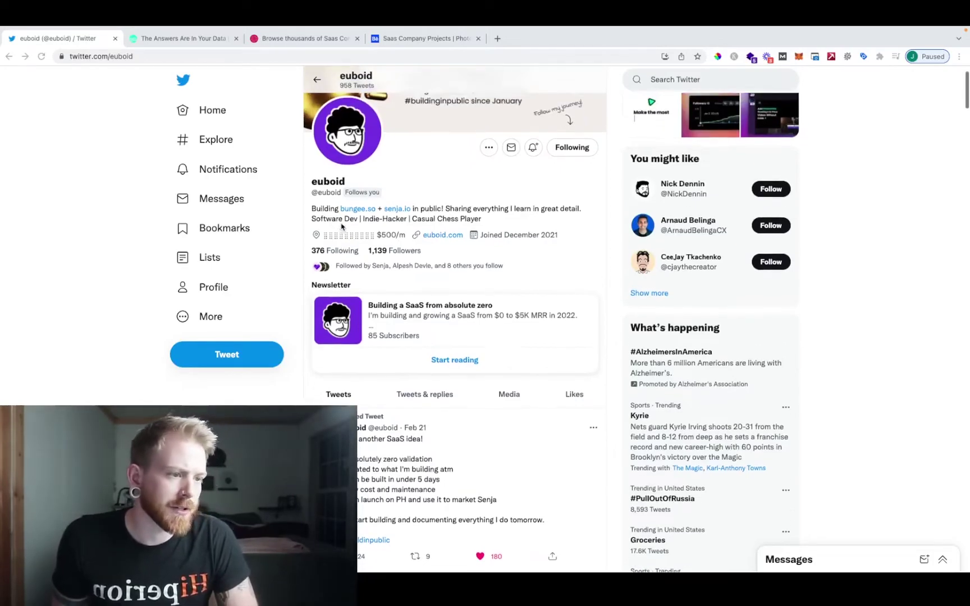
scroll(413, 338, "down", 2)
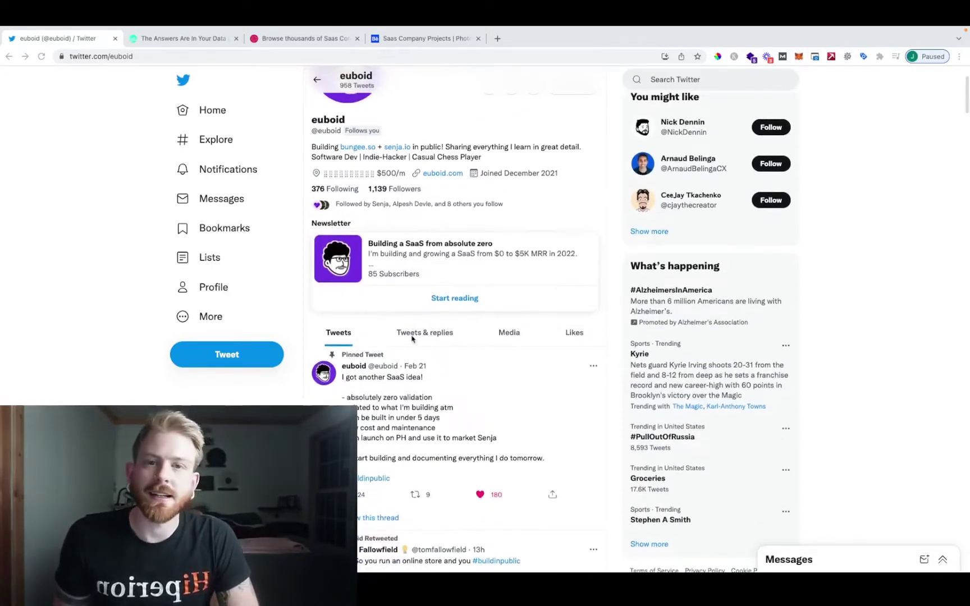
scroll(415, 326, "down", 2)
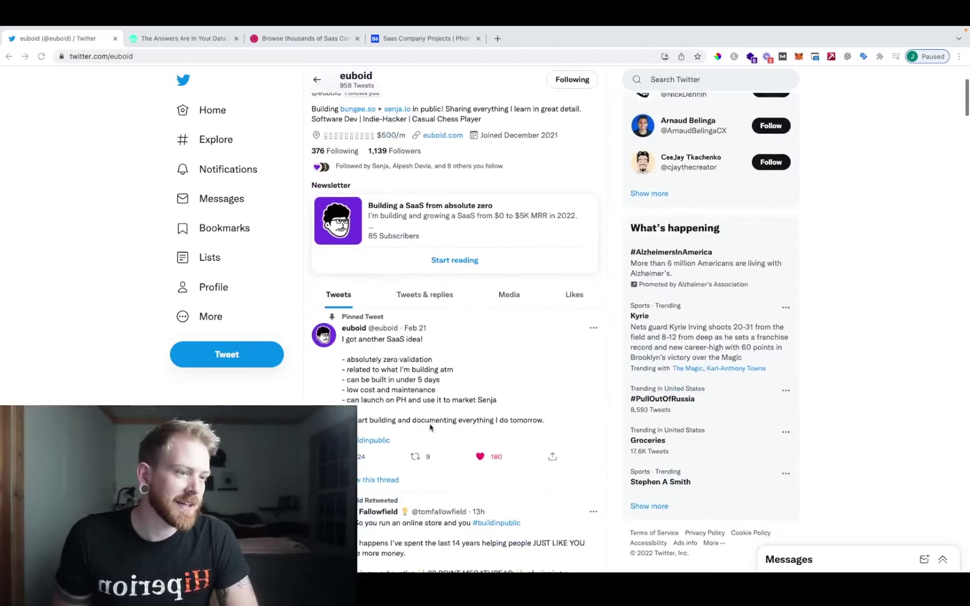
scroll(444, 248, "down", 3)
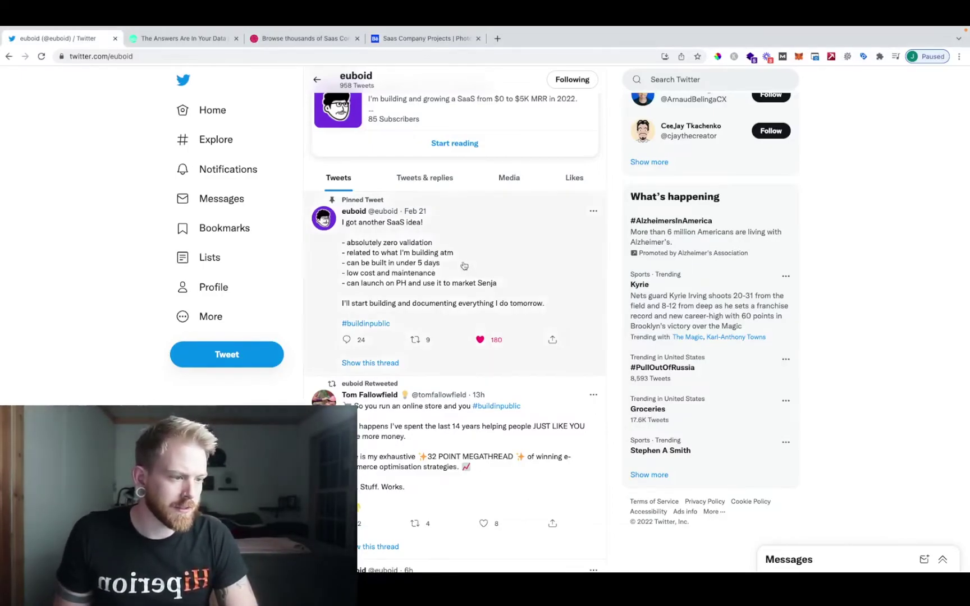
scroll(430, 265, "up", 5)
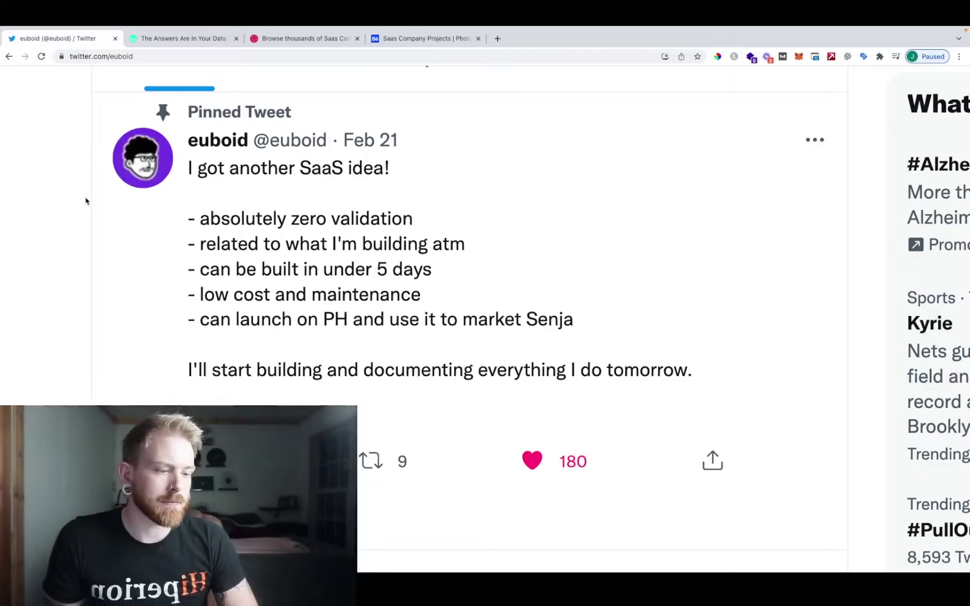
scroll(271, 283, "down", 3)
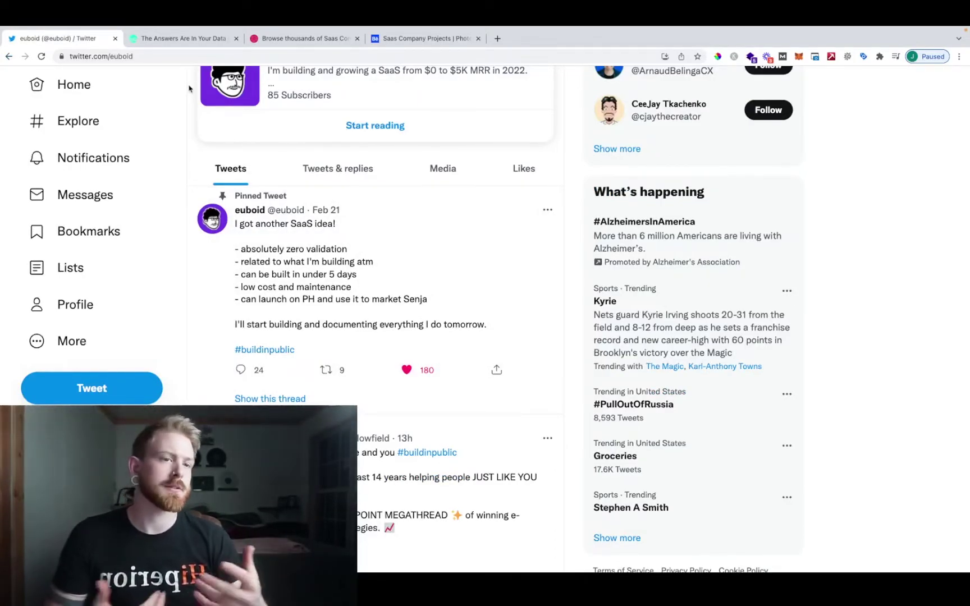
- Switch to the Grow website and examine the landing page's hero section and the data chart demo beneath it
left_click(172, 39)
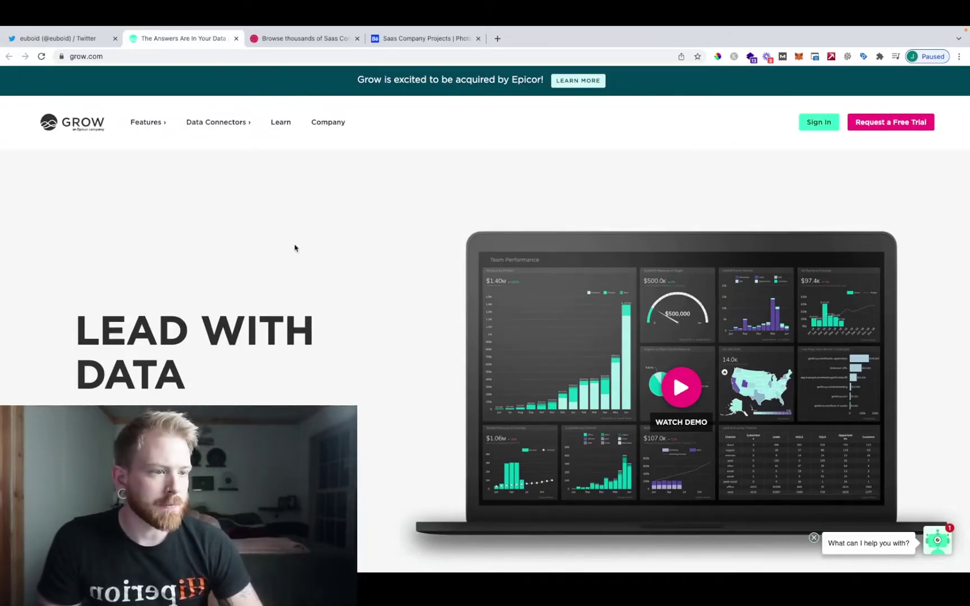
scroll(172, 214, "down", 3)
scroll(172, 214, "up", 2)
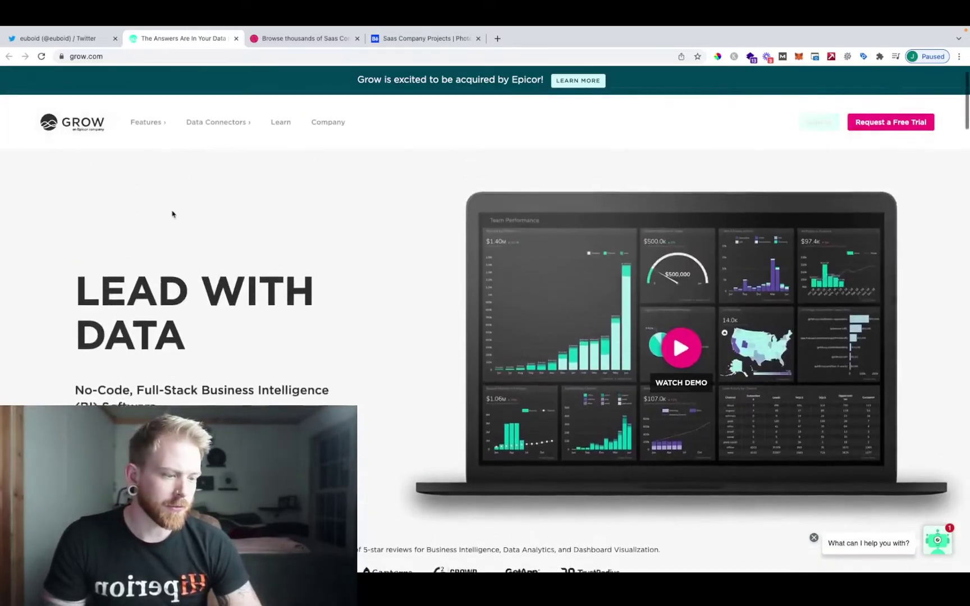
scroll(172, 214, "up", 1)
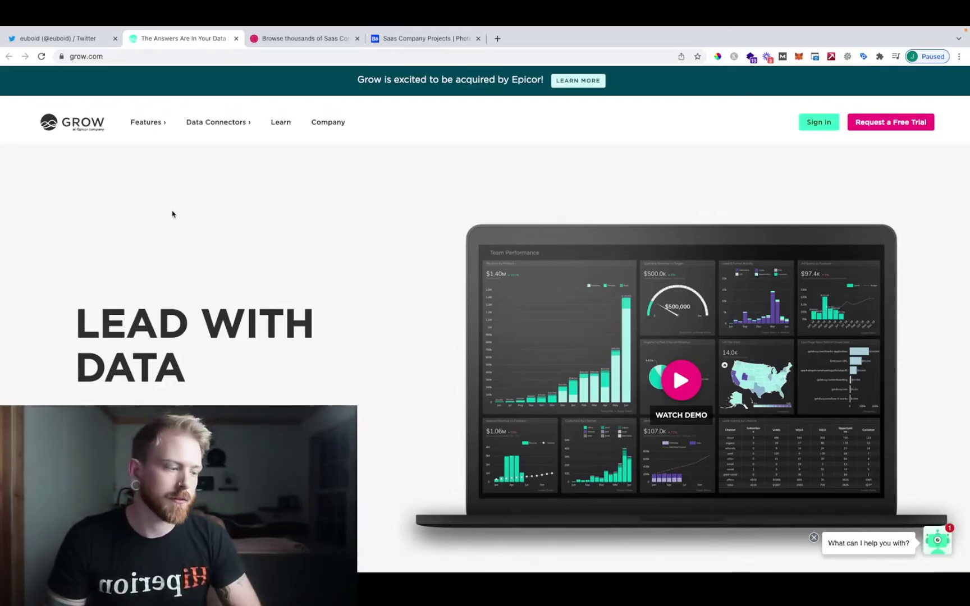
scroll(172, 214, "down", 10)
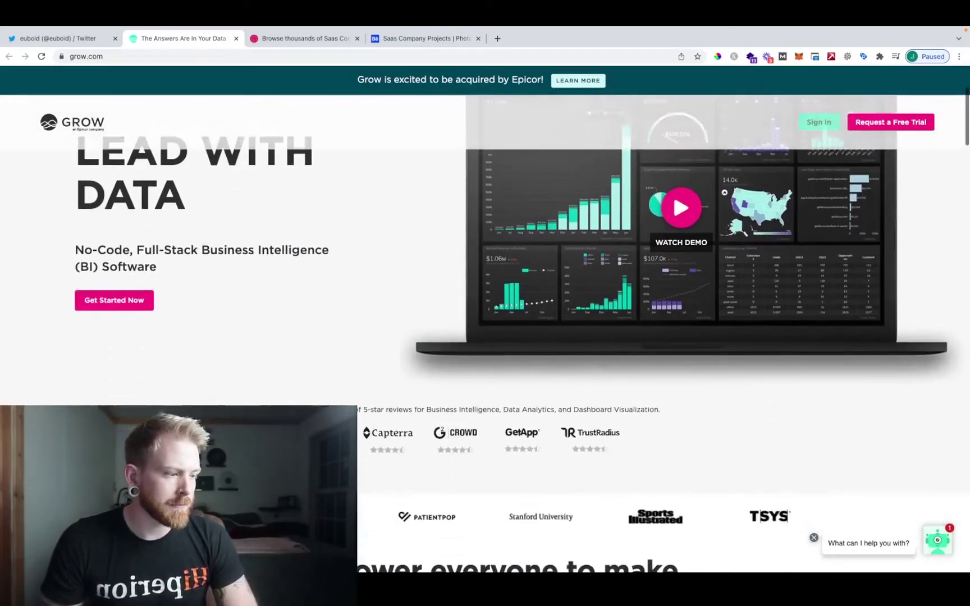
scroll(180, 354, "down", 5)
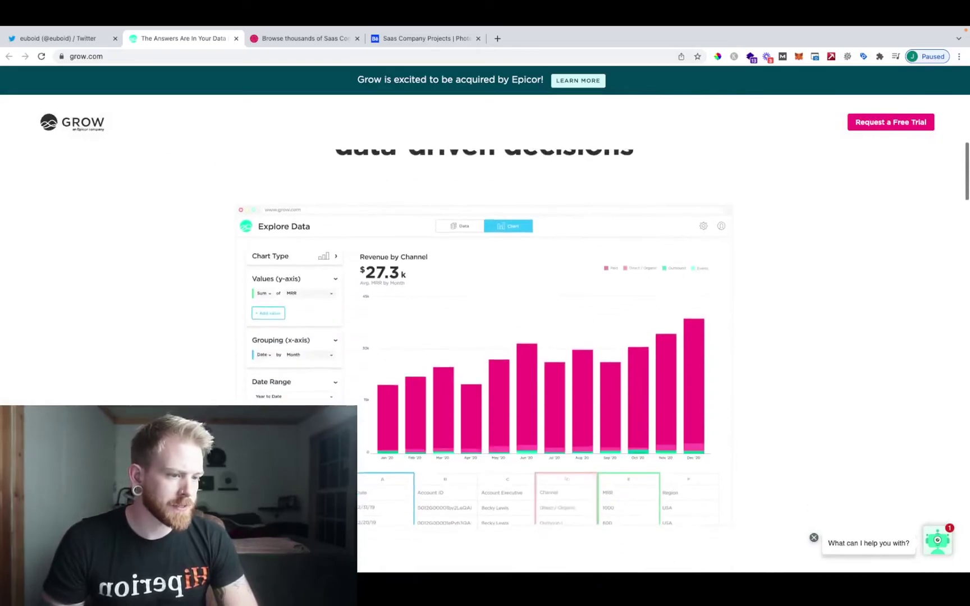
scroll(180, 353, "up", 15)
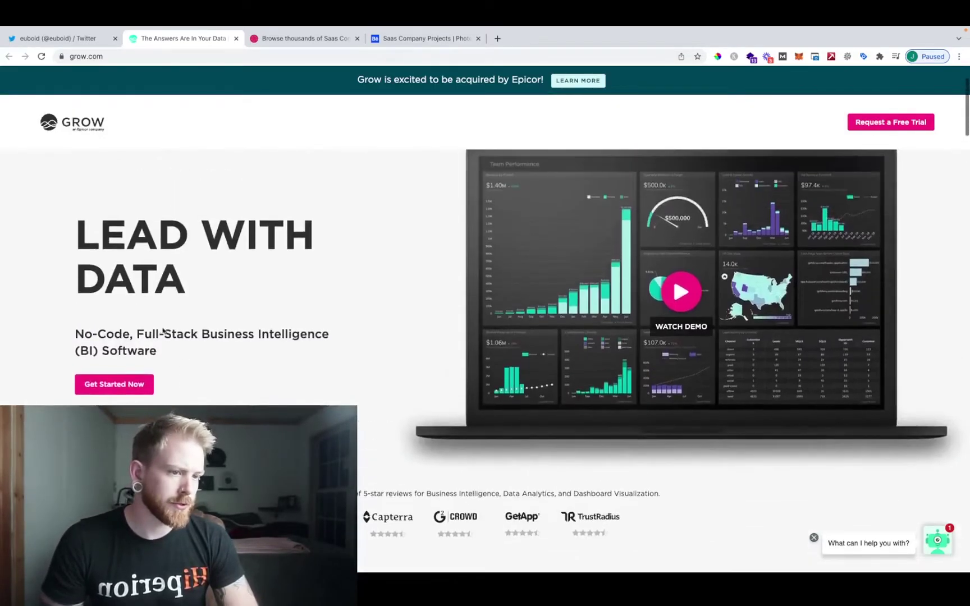
scroll(169, 212, "down", 2)
scroll(191, 325, "up", 3)
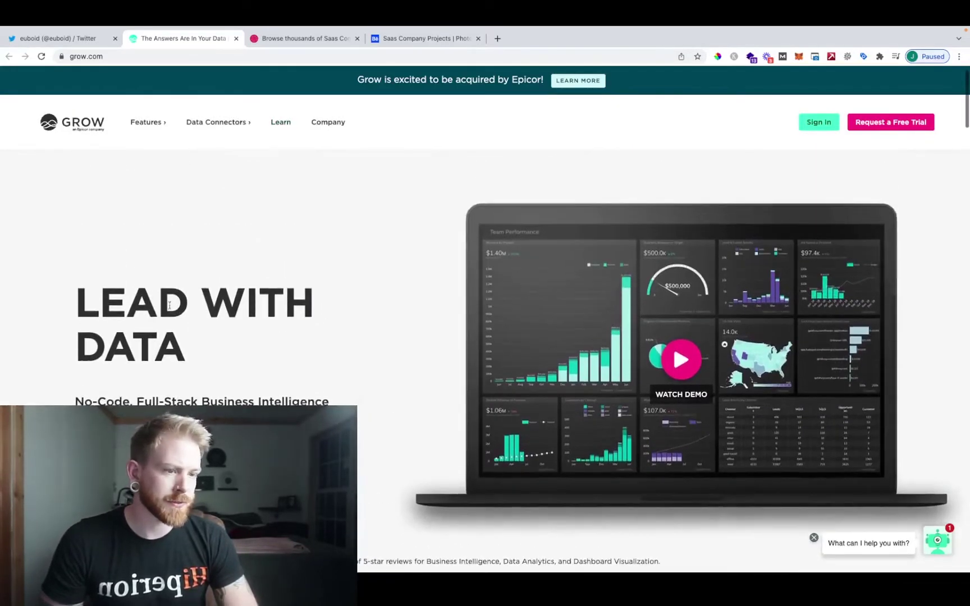
- Examine the Grow landing page's platform features, customer videos and testimonials, and return to its hero section
scroll(119, 318, "down", 5)
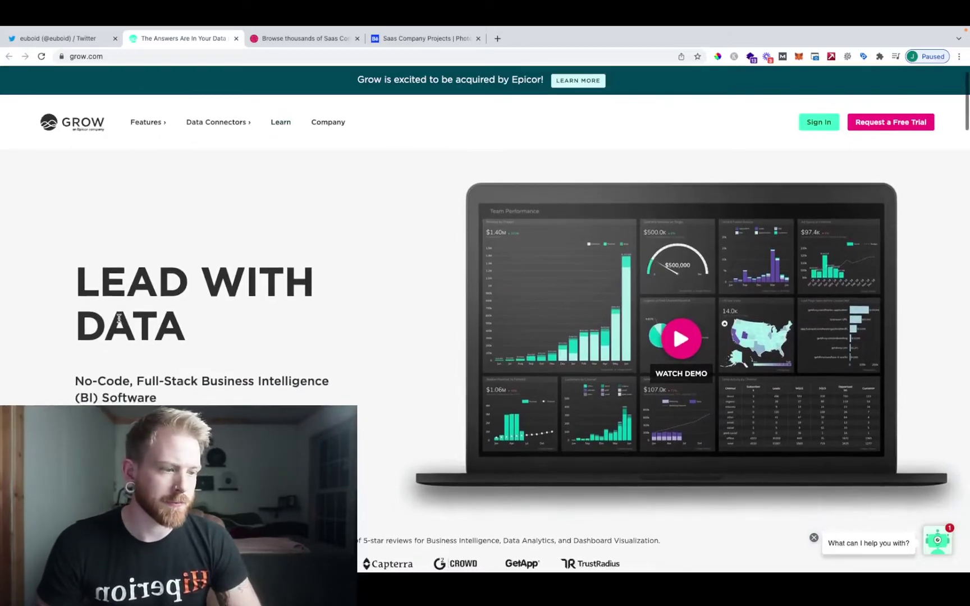
scroll(119, 322, "down", 10)
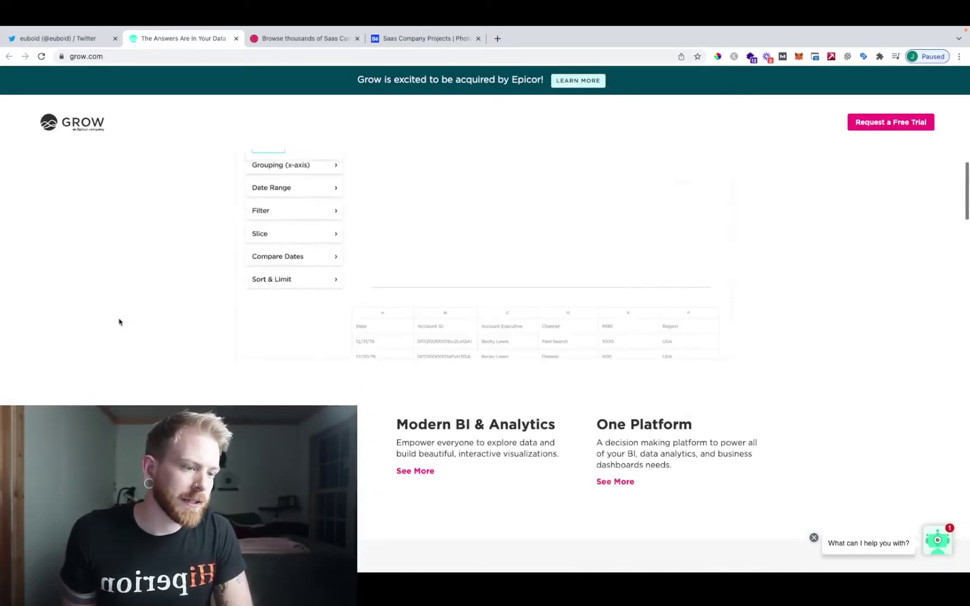
scroll(119, 321, "up", 4)
scroll(138, 399, "up", 1)
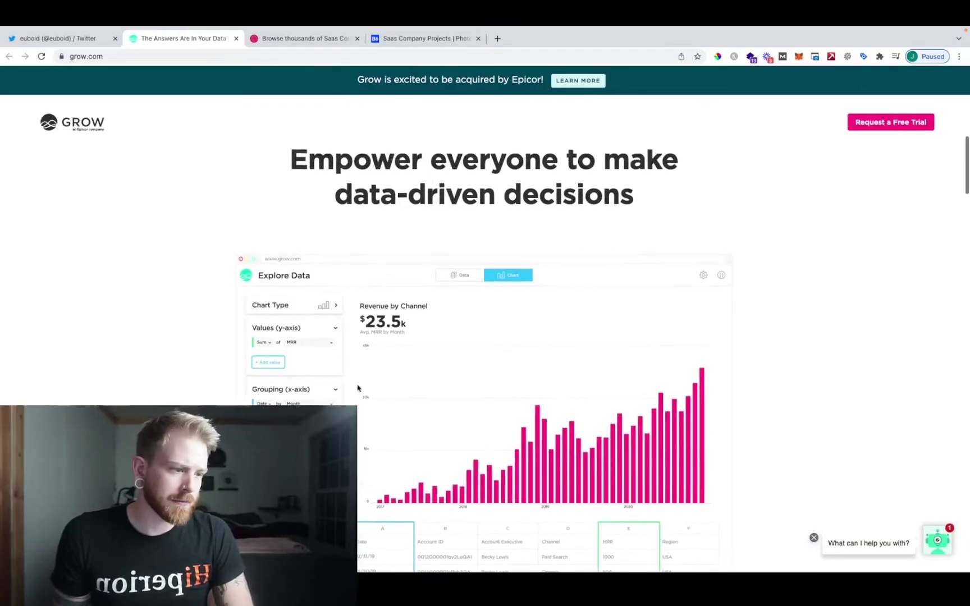
scroll(245, 274, "down", 10)
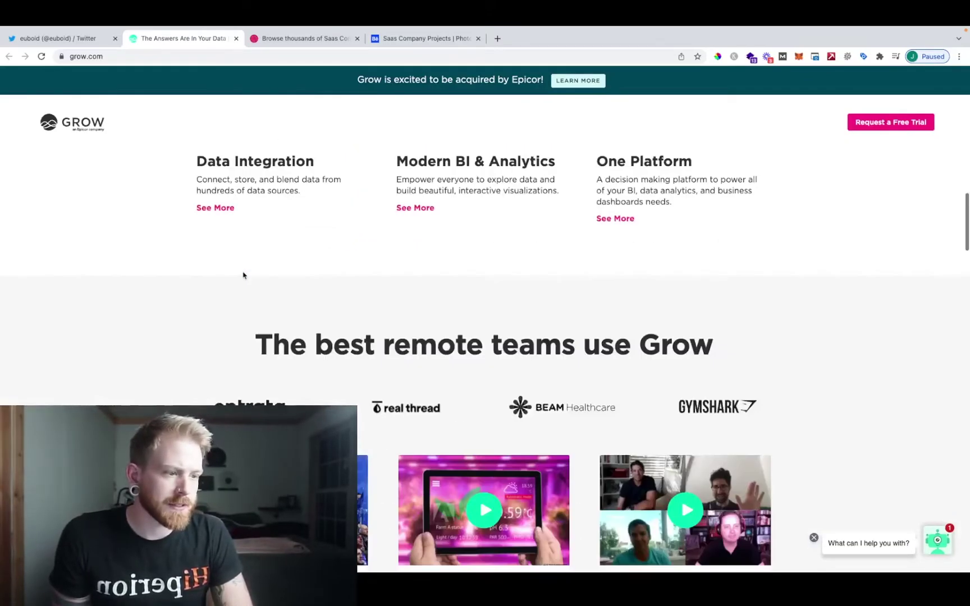
scroll(243, 275, "up", 5)
scroll(243, 275, "down", 15)
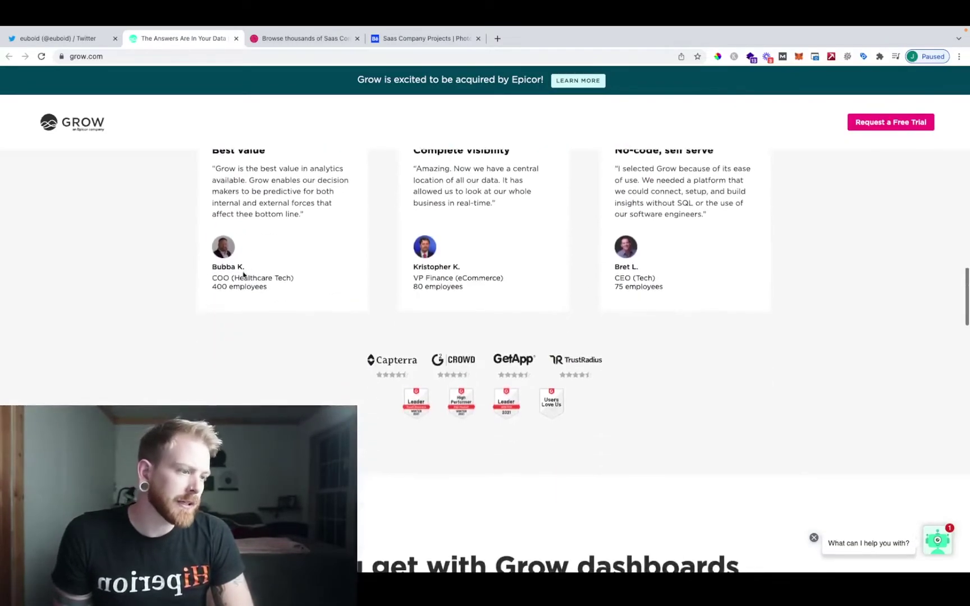
scroll(243, 276, "up", 14)
scroll(243, 276, "up", 15)
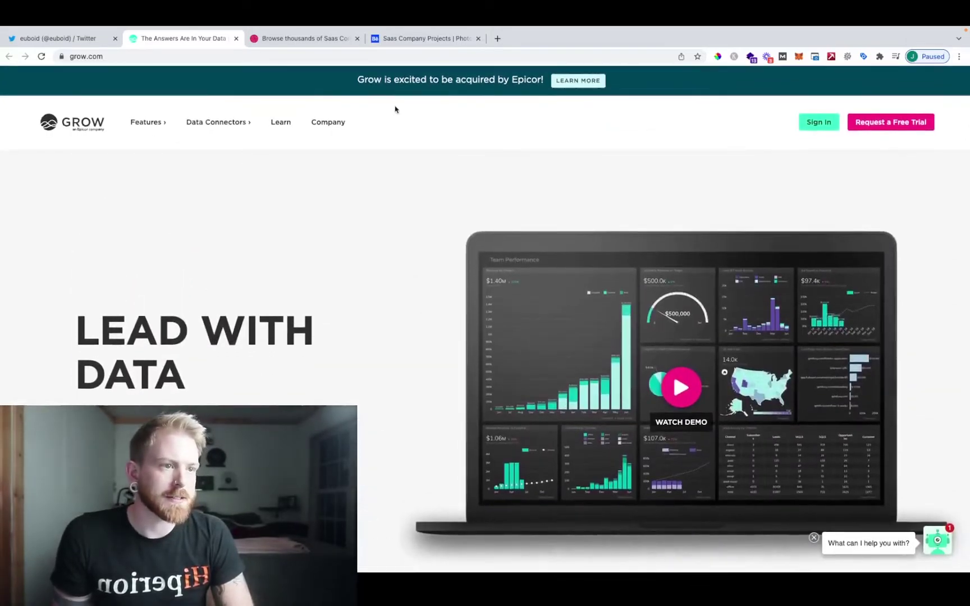
- Browse the Dribbble results for "saas company" and open ZOMO's Sales Analytics Dashboard shot in a new tab
left_click(340, 41)
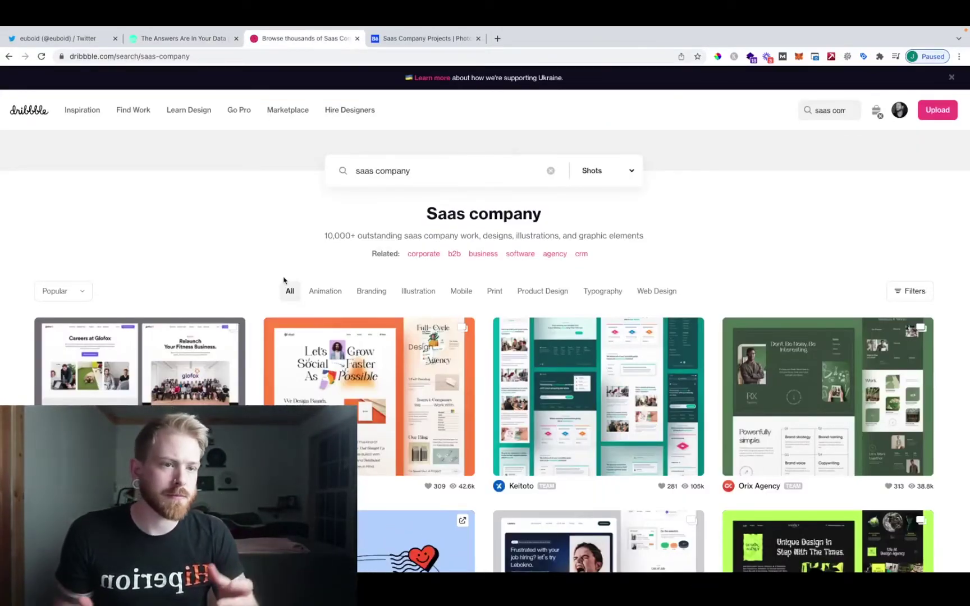
scroll(254, 364, "down", 5)
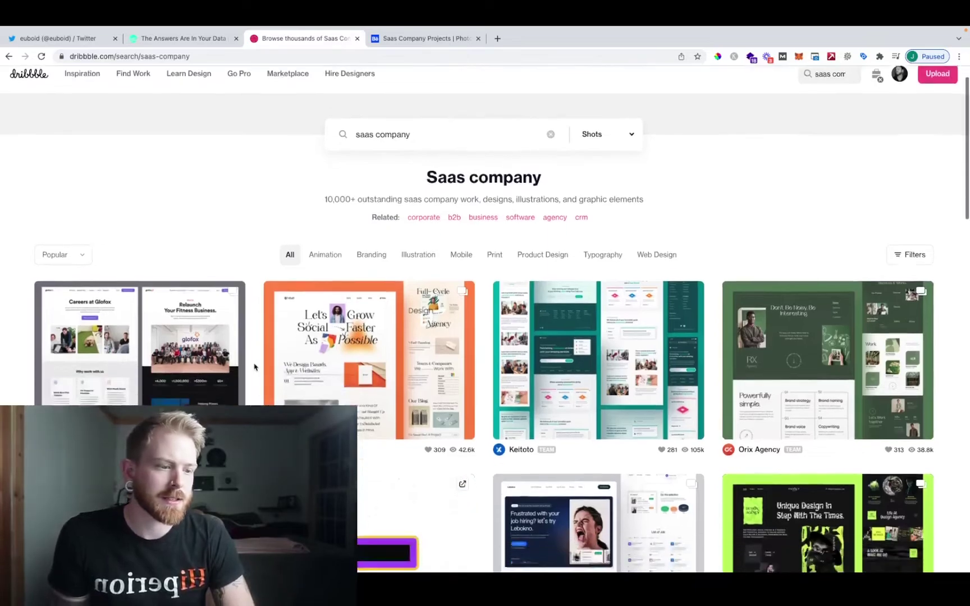
scroll(254, 367, "down", 14)
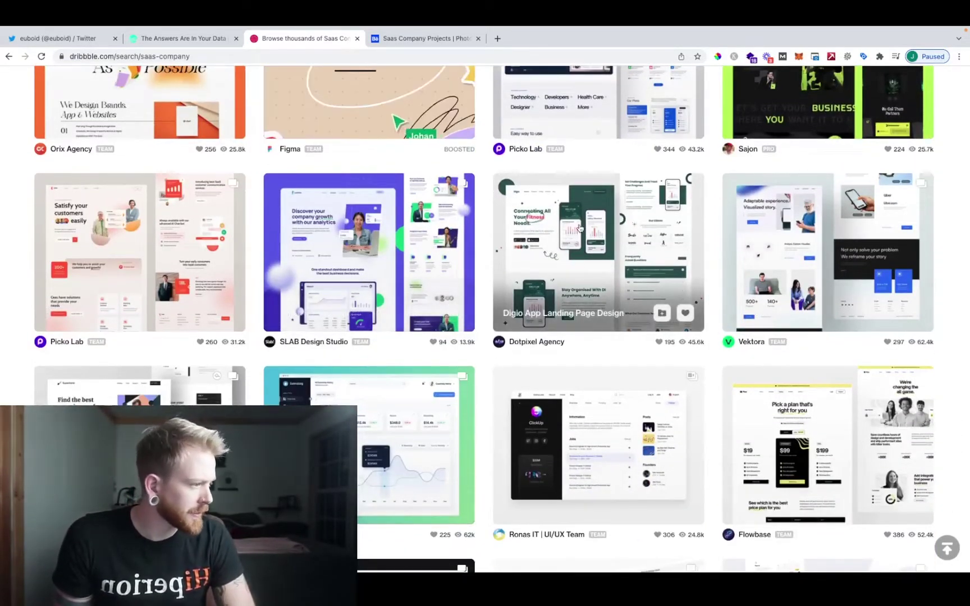
scroll(661, 321, "down", 3)
scroll(661, 321, "down", 4)
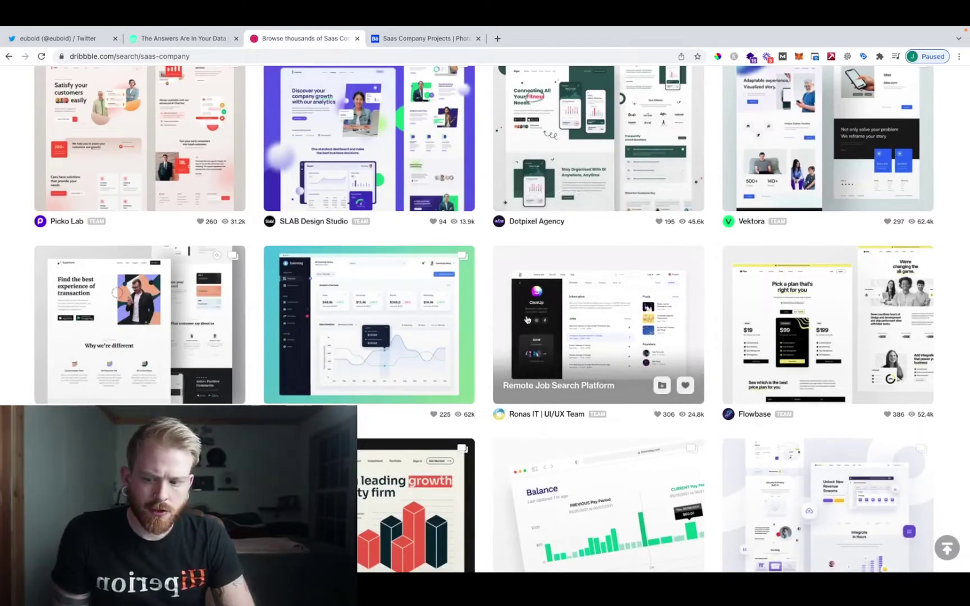
scroll(427, 292, "down", 1)
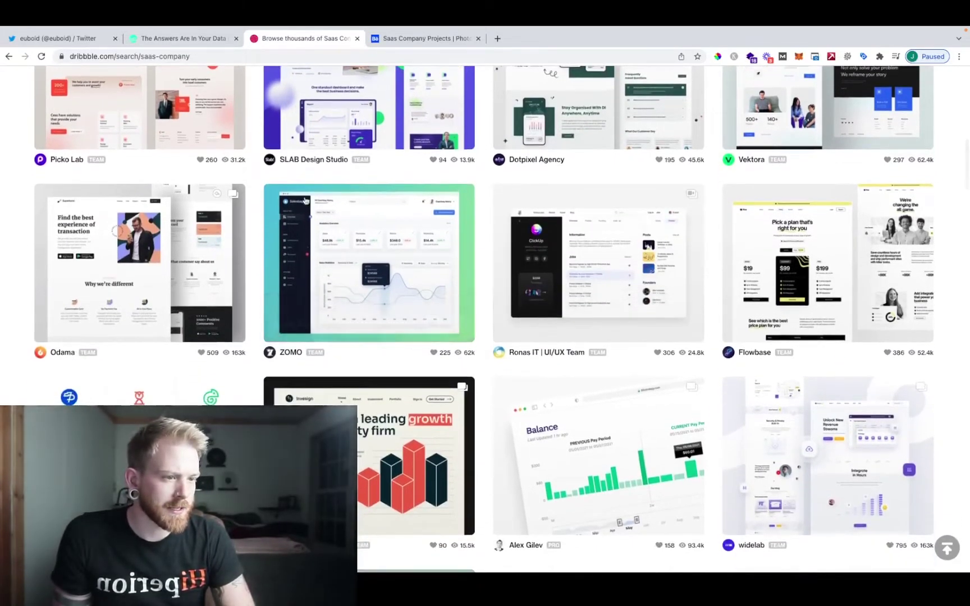
right_click(297, 255)
left_click(315, 258)
- Find the Dashboard Company CRM shot among the Dribbble results and open it in a new tab
scroll(382, 443, "down", 2)
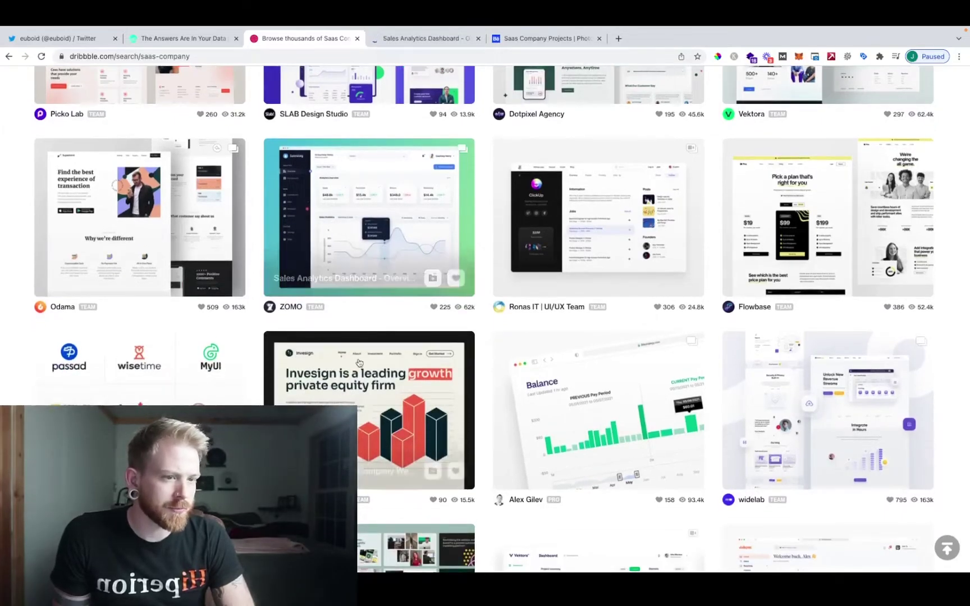
scroll(355, 363, "down", 5)
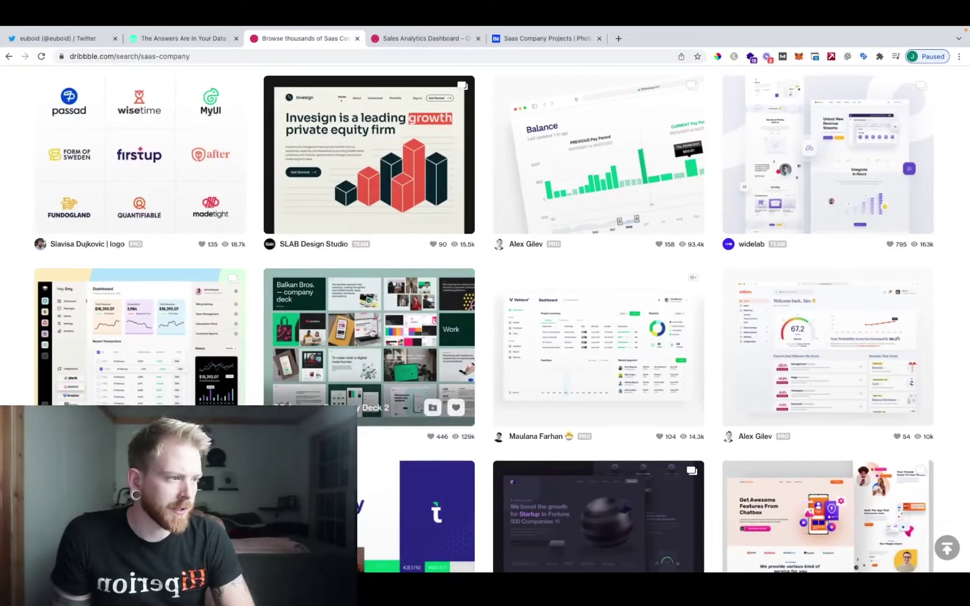
scroll(373, 333, "down", 4)
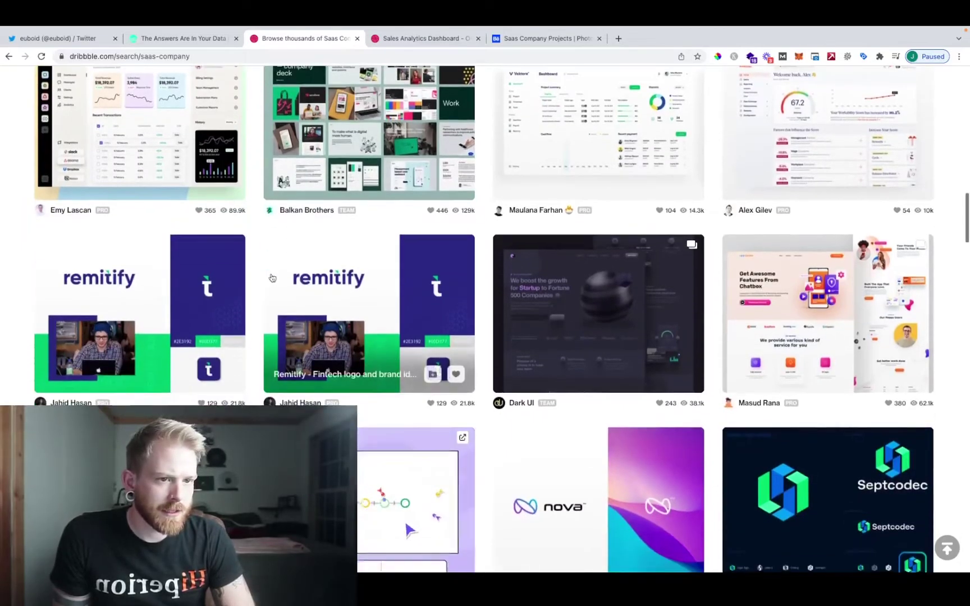
scroll(272, 278, "up", 1)
right_click(119, 191)
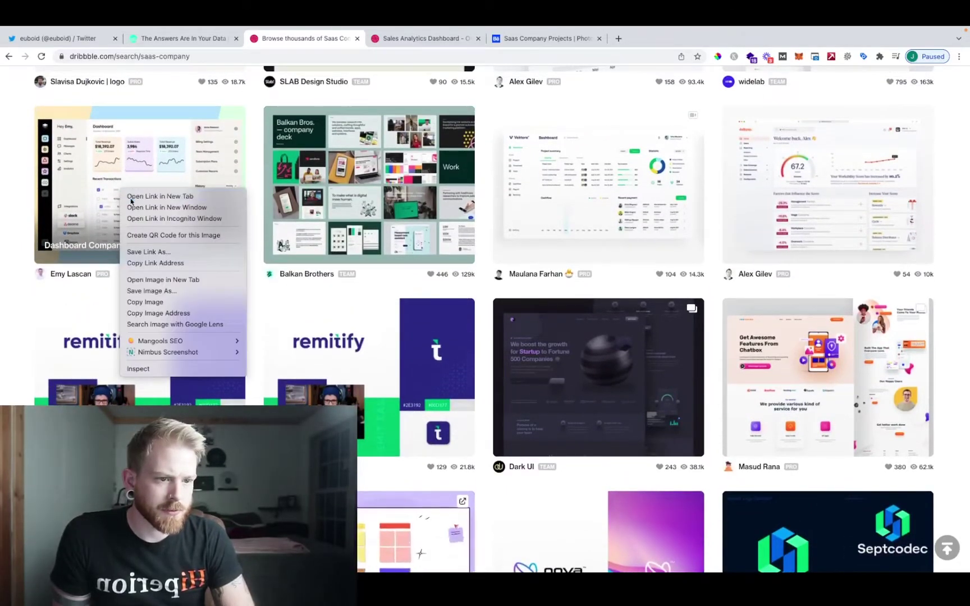
left_click(159, 196)
- Look through more Dribbble shots and the Behance projects for "saas company" as design references
scroll(135, 337, "down", 1)
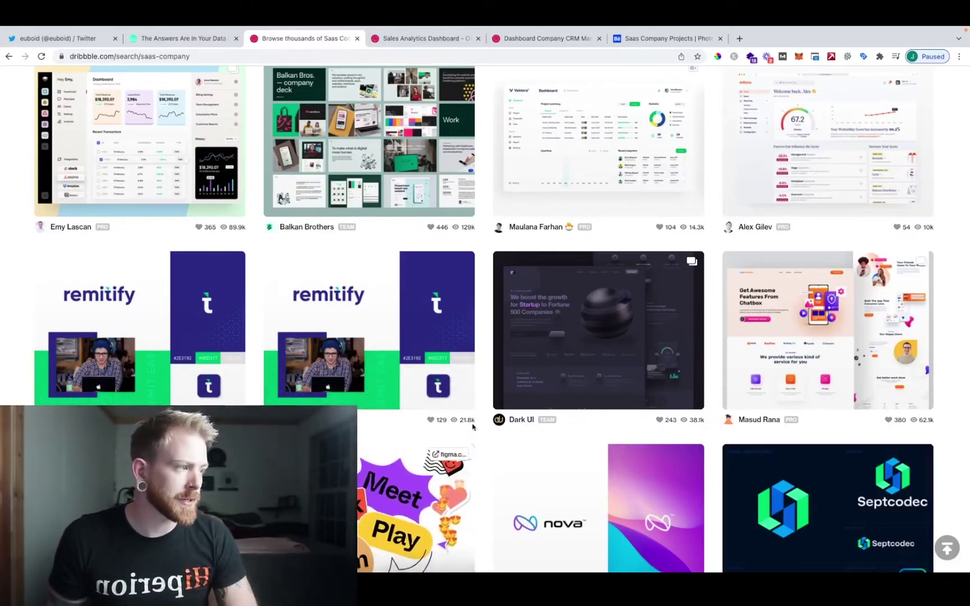
scroll(640, 337, "down", 1)
scroll(643, 341, "down", 4)
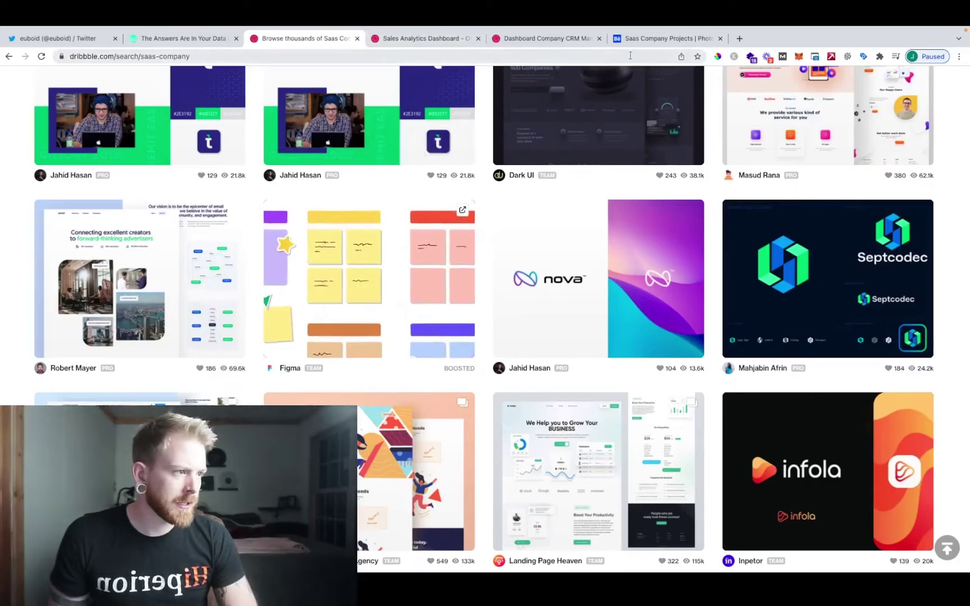
left_click(663, 38)
scroll(366, 445, "down", 2)
scroll(366, 445, "down", 4)
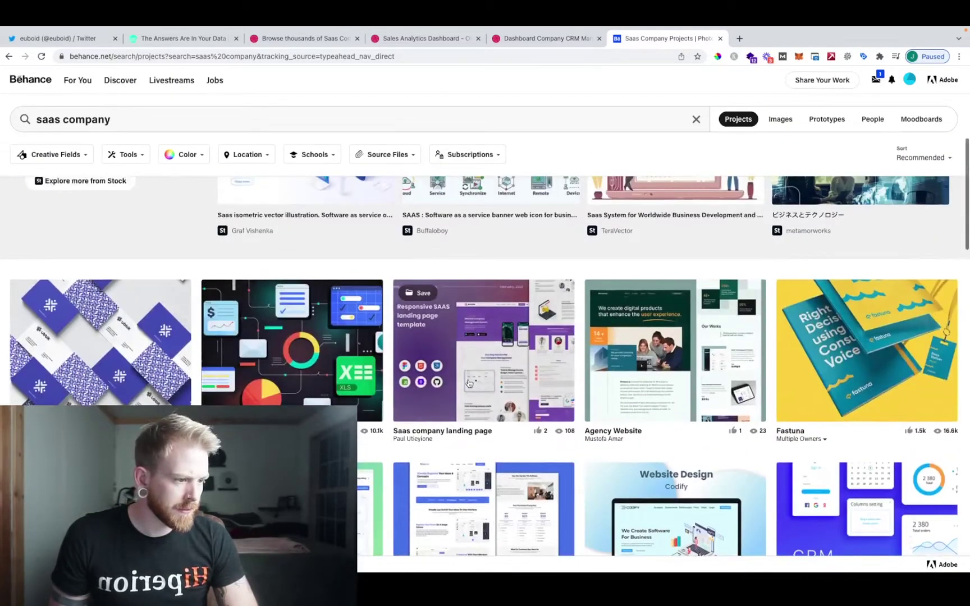
scroll(441, 454, "down", 2)
scroll(438, 368, "down", 1)
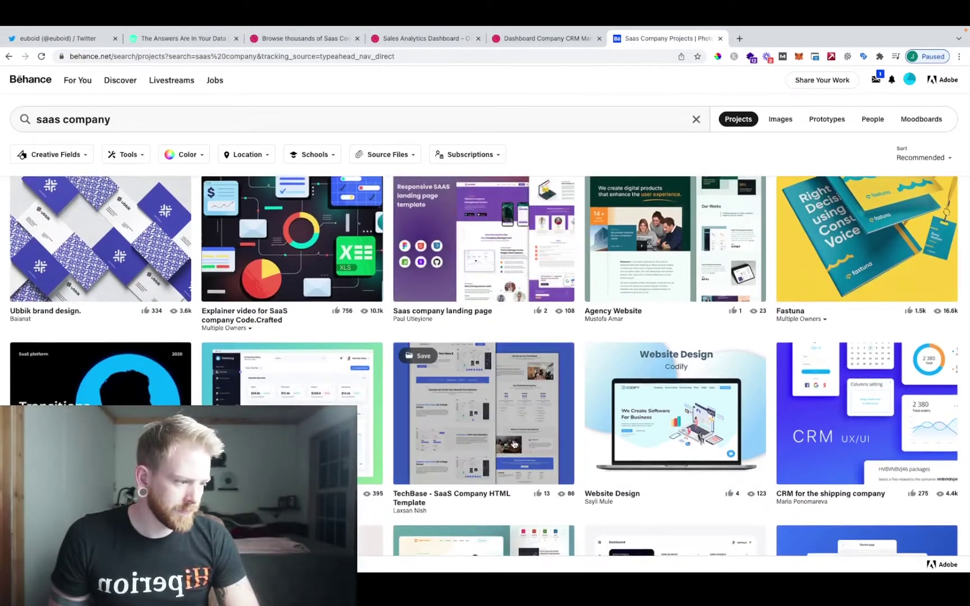
scroll(514, 445, "down", 5)
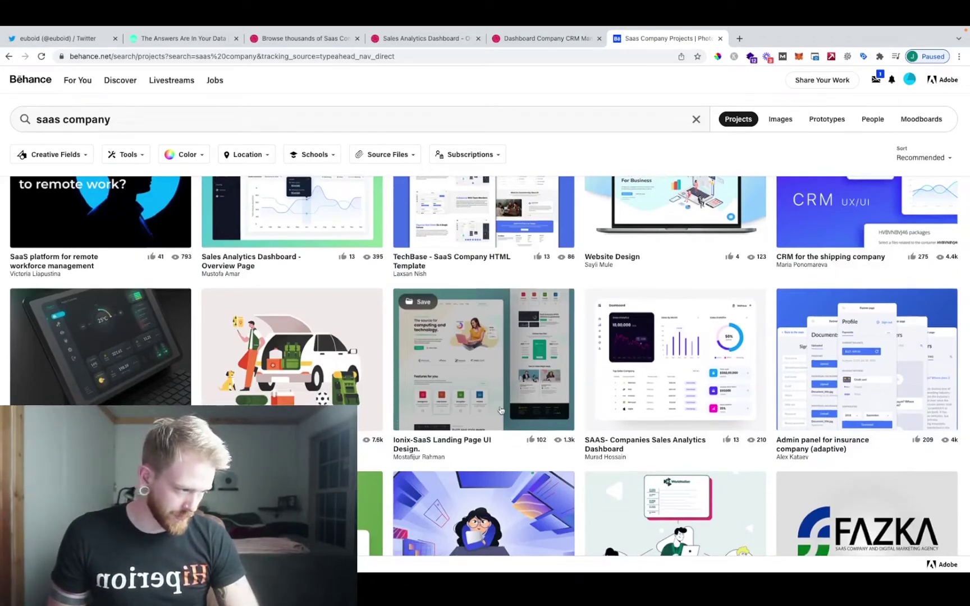
- Look through the Behance projects for "saas company" and open the Ionix-SaaS Landing Page UI Design project
scroll(498, 407, "down", 4)
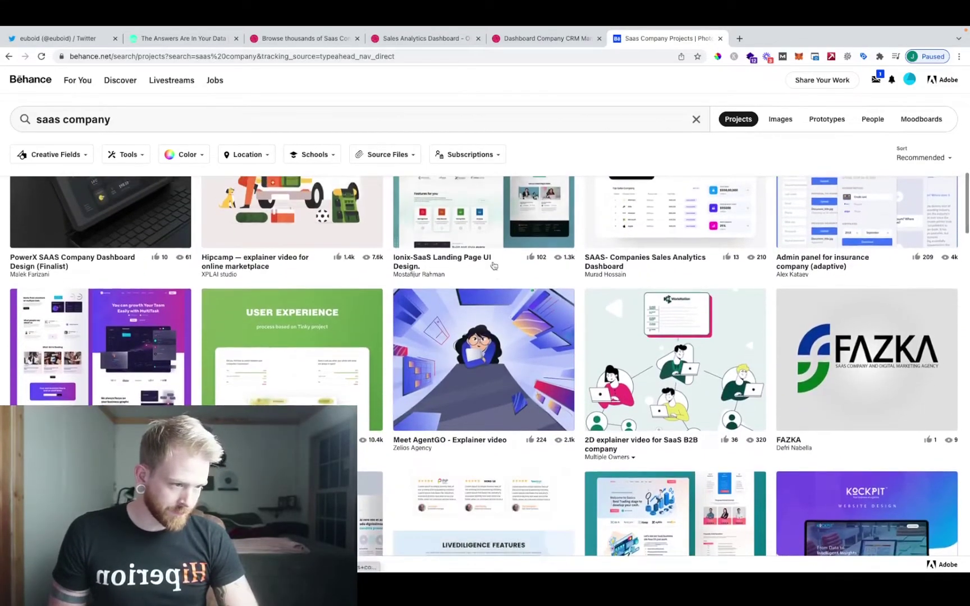
scroll(484, 396, "down", 4)
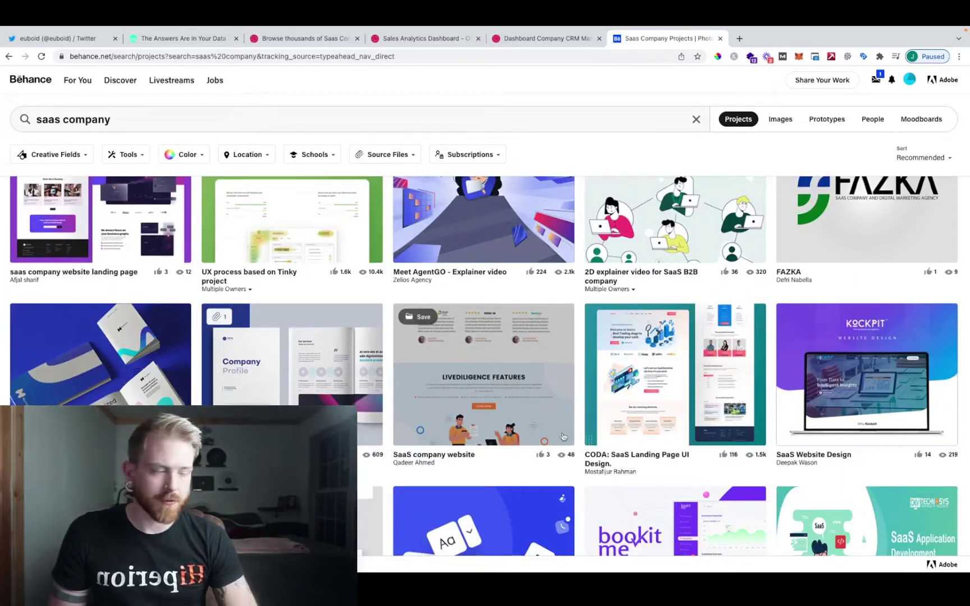
scroll(506, 365, "down", 8)
scroll(473, 295, "down", 6)
scroll(475, 311, "up", 3)
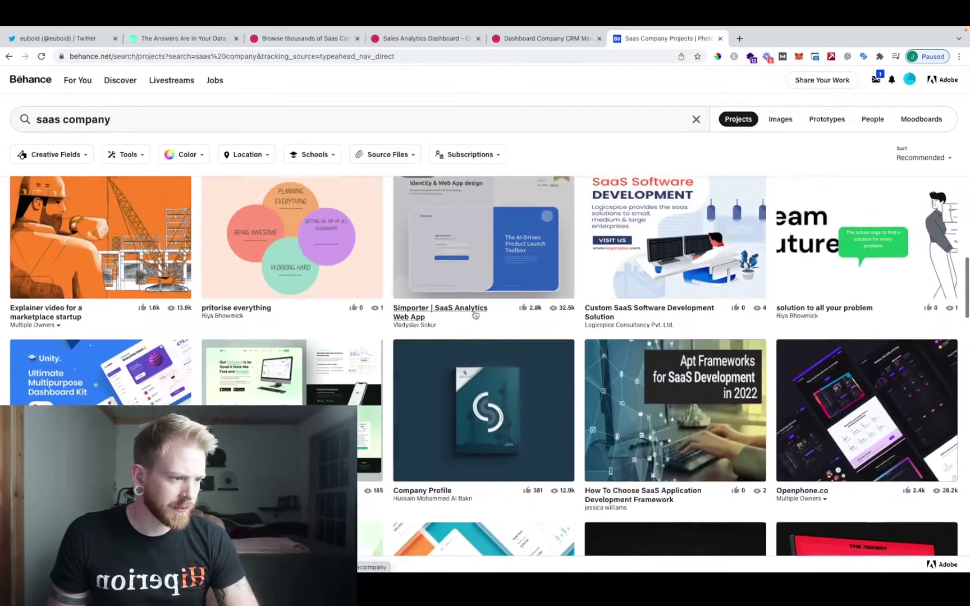
scroll(475, 314, "up", 10)
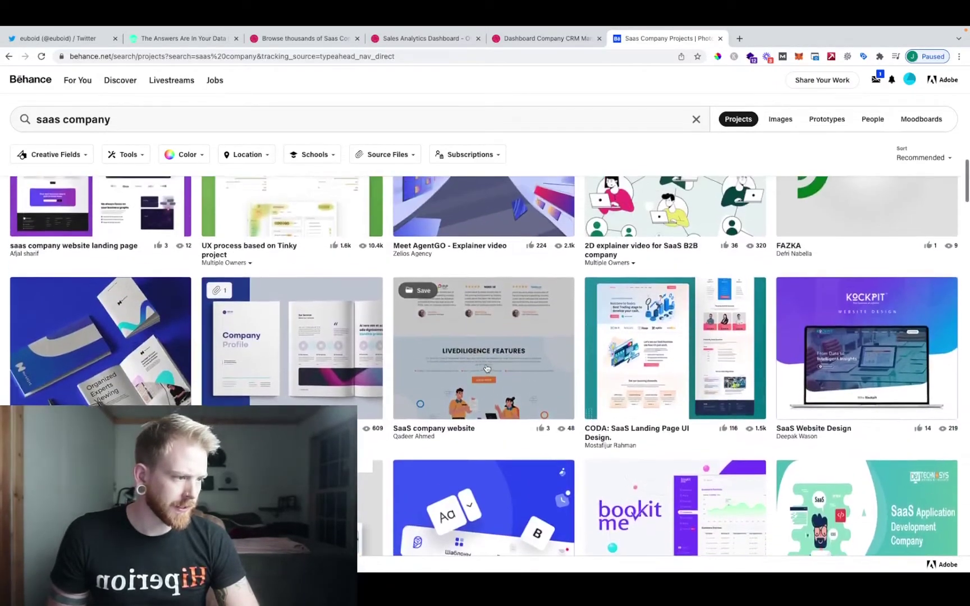
scroll(487, 368, "up", 7)
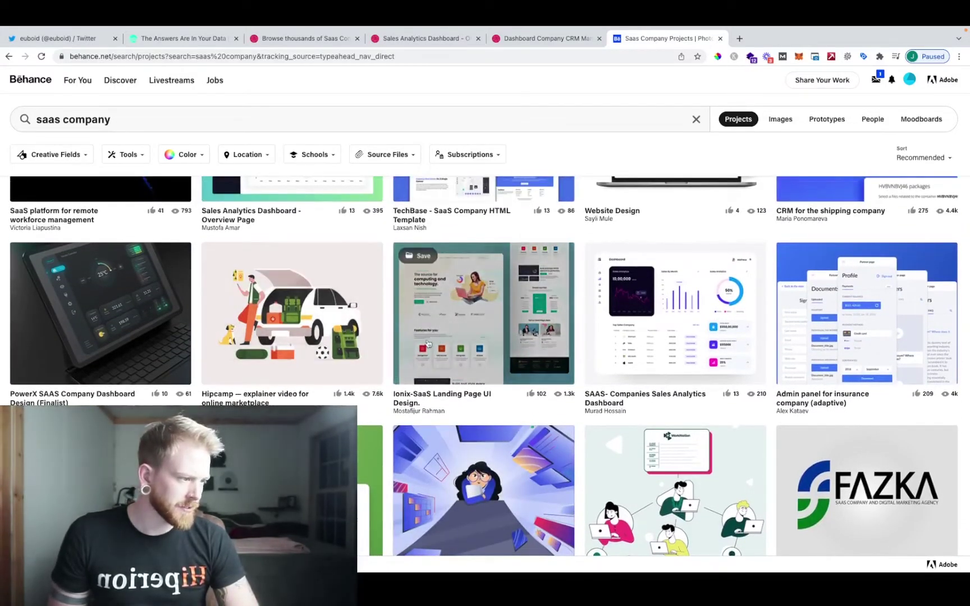
left_click(480, 329)
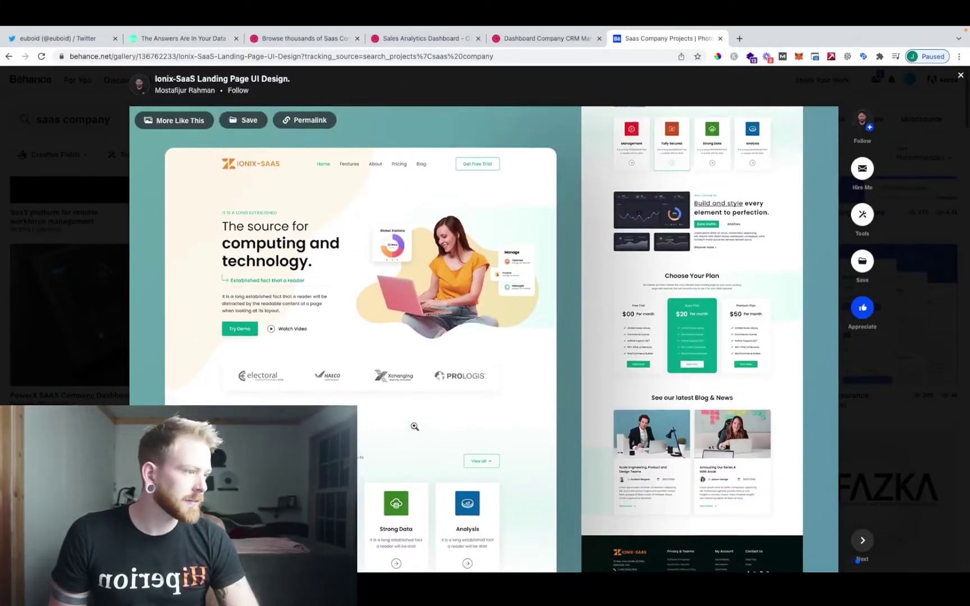
- Examine the Ionix-SaaS landing page's hero, features, pricing plans and blog sections as a layout reference
scroll(414, 427, "down", 3)
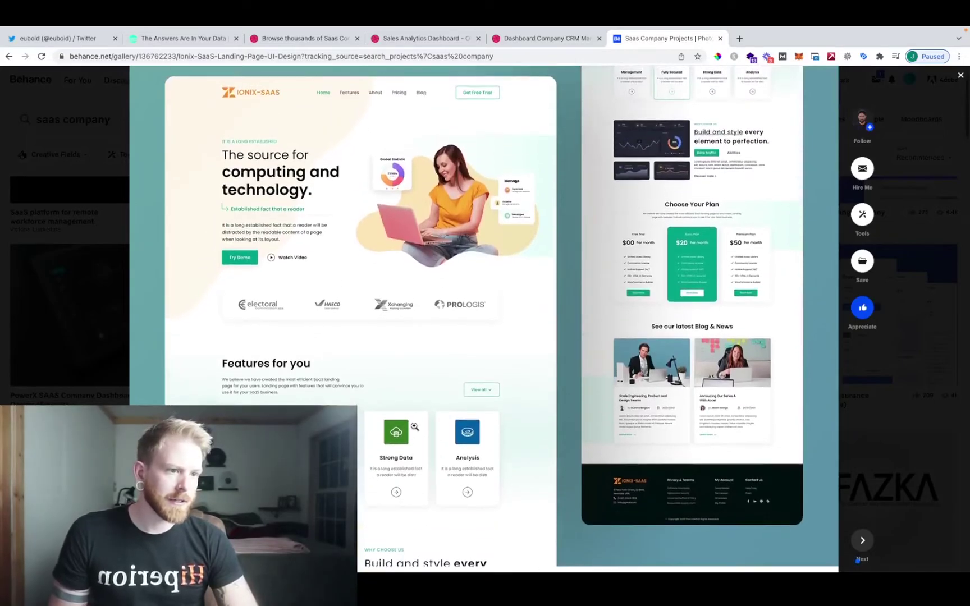
scroll(415, 426, "up", 1)
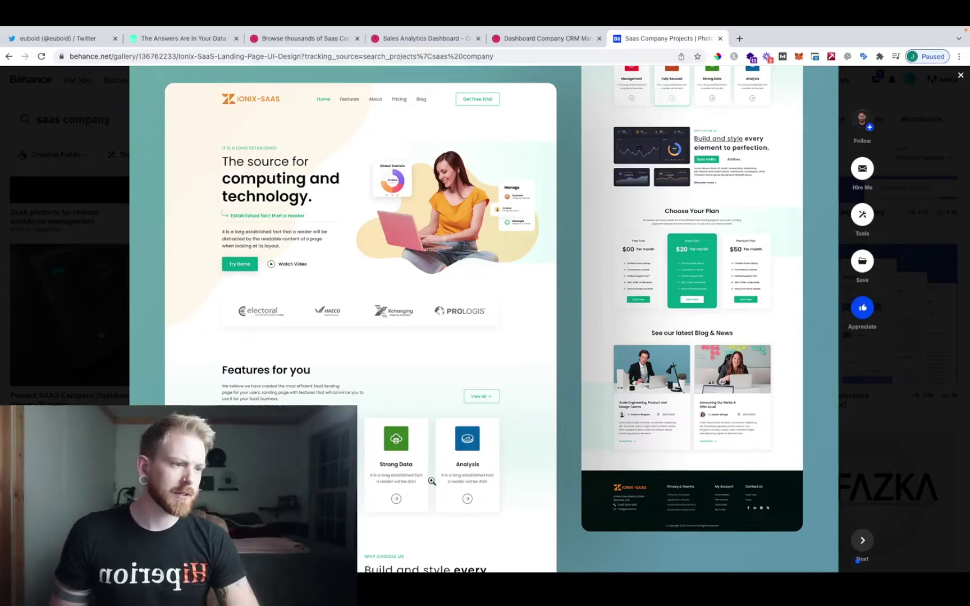
scroll(432, 482, "down", 1)
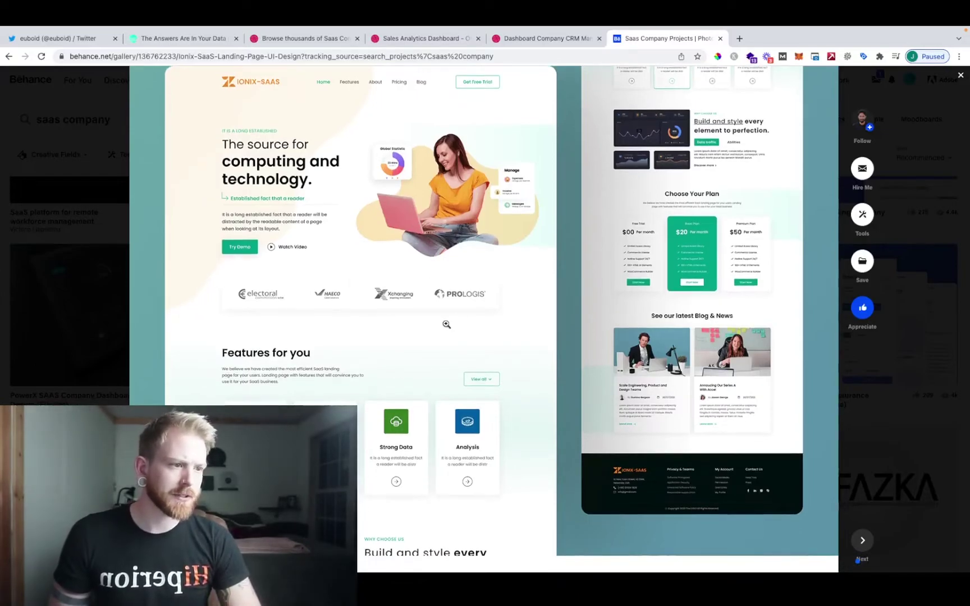
scroll(446, 324, "up", 1)
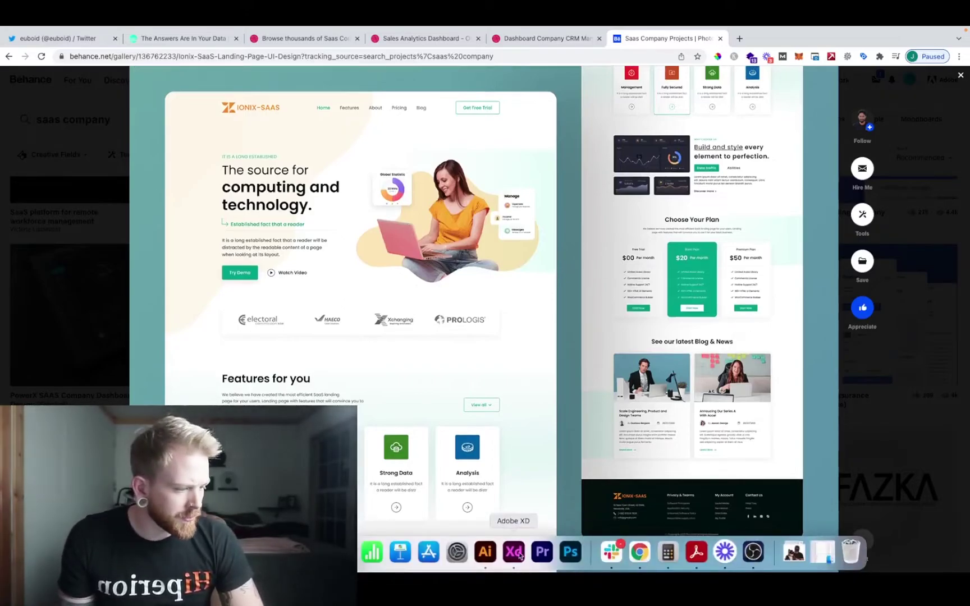
- Switch to Adobe XD and duplicate the hiperionBETA artboard
left_click(523, 553)
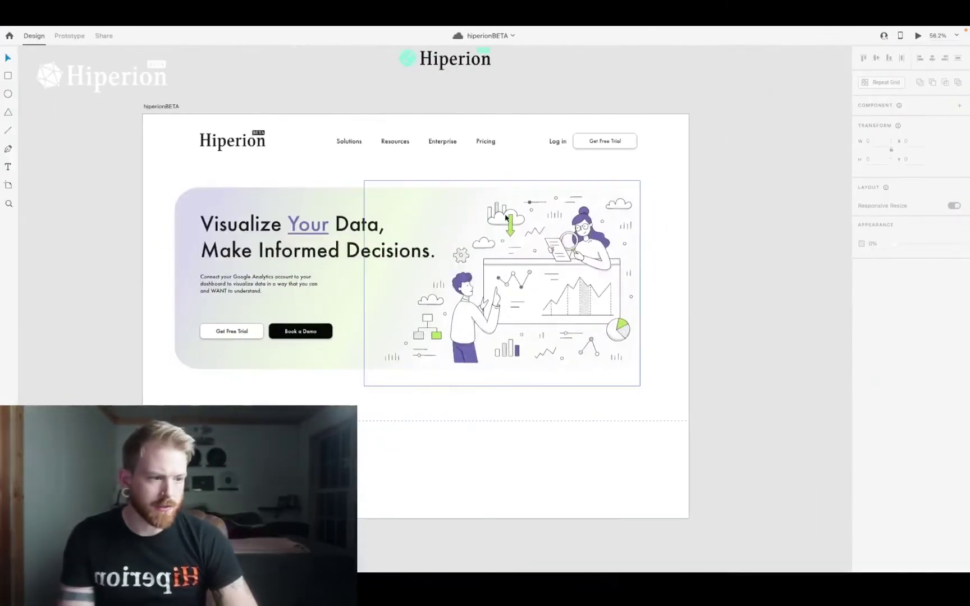
scroll(504, 216, "up", 5)
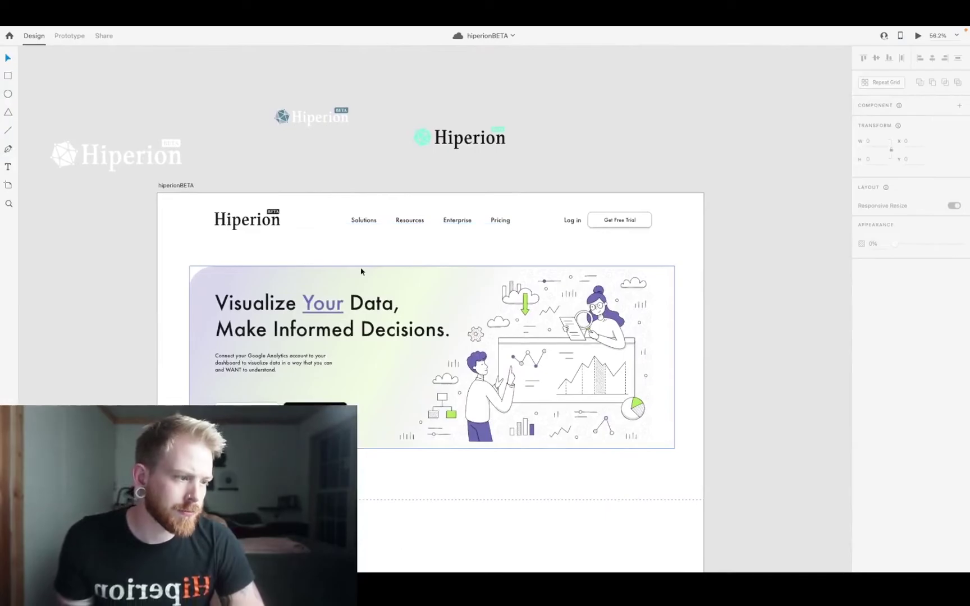
scroll(361, 271, "down", 5)
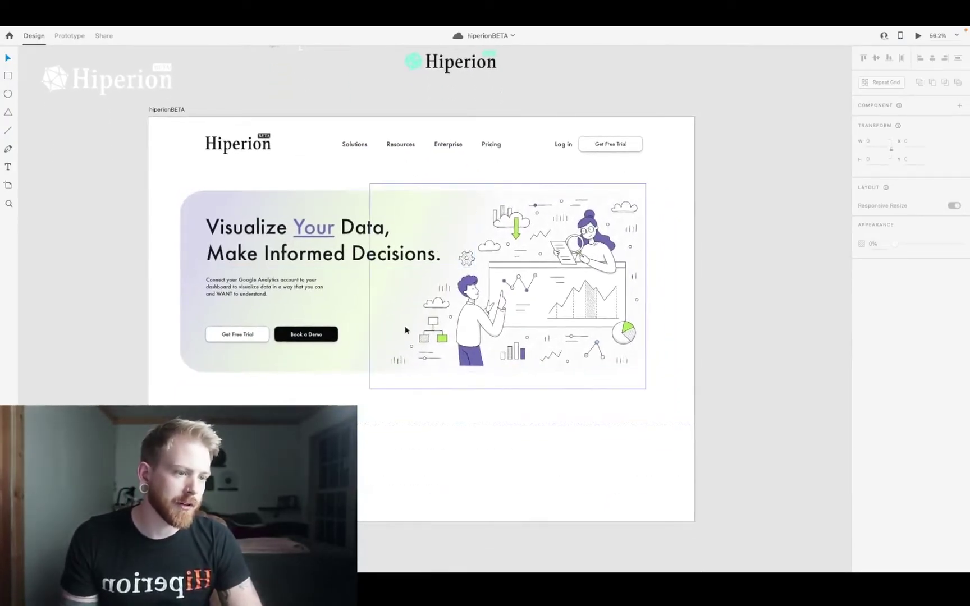
scroll(352, 265, "down", 4)
left_click(149, 149)
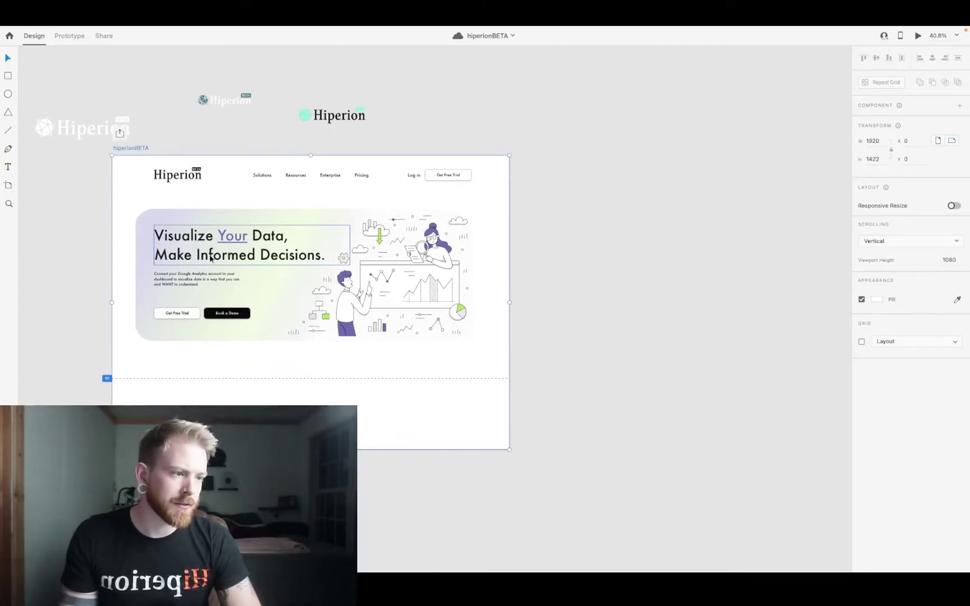
key("super+d")
scroll(386, 264, "right", 8)
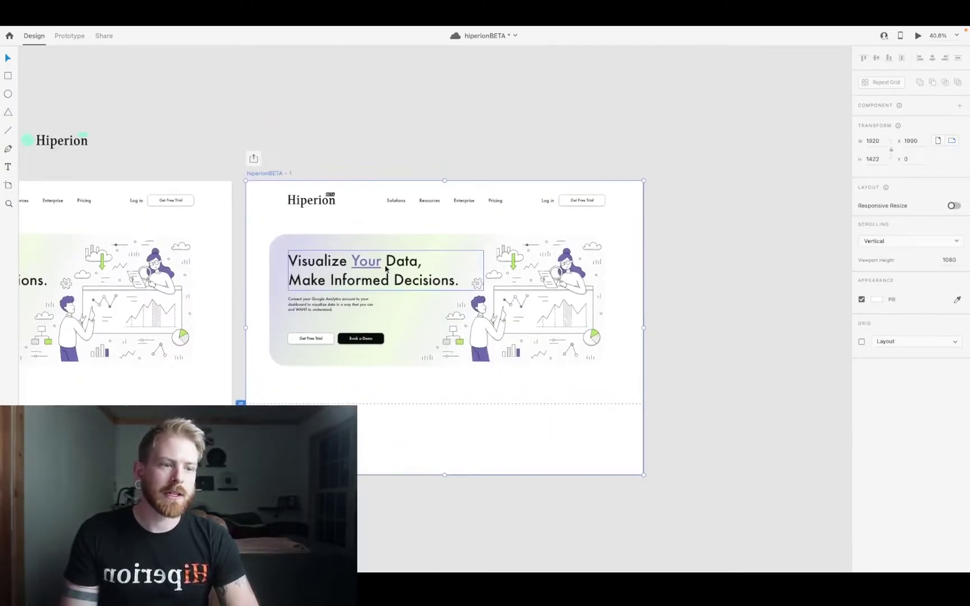
- Rename the duplicated artboard as hiperionHome
scroll(385, 269, "left", 3)
scroll(325, 175, "left", 6)
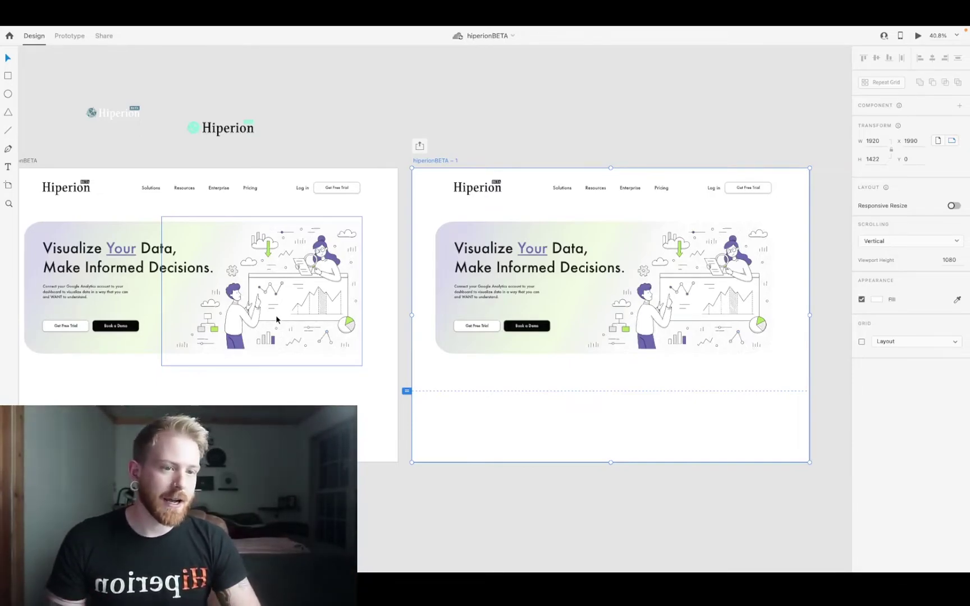
double_click(432, 161)
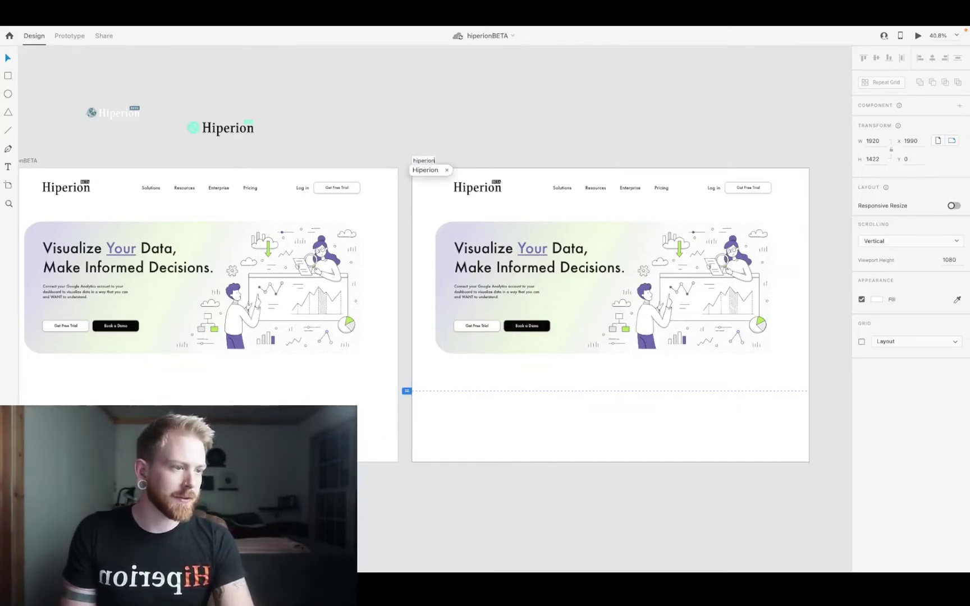
type("hiperionHome")
key("Return")
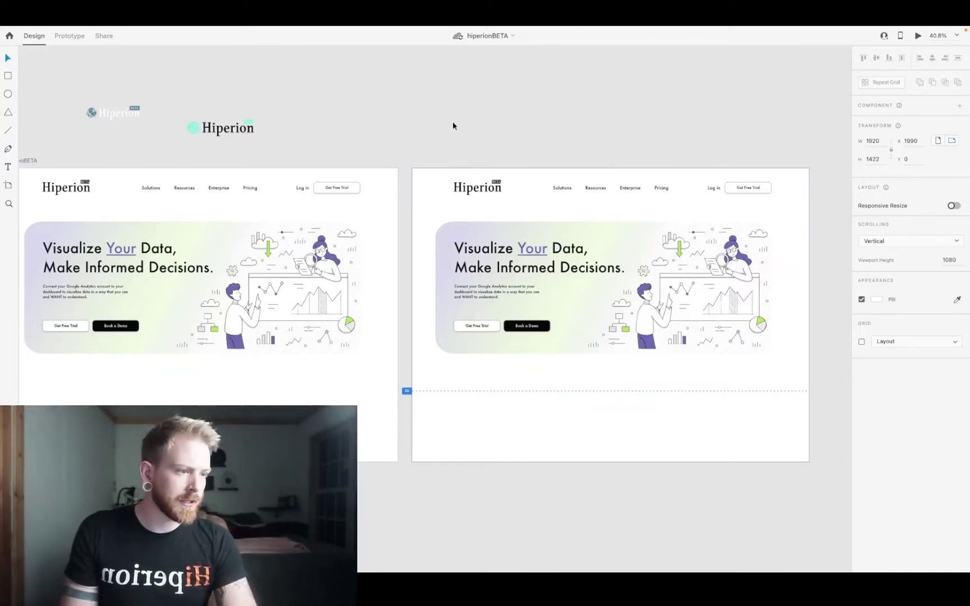
- Delete Solutions, Resources and Enterprise from the hiperionHome navigation text, keeping only Pricing
scroll(535, 354, "right", 5)
scroll(535, 353, "down", 1)
scroll(535, 353, "left", 2)
scroll(535, 353, "up", 2)
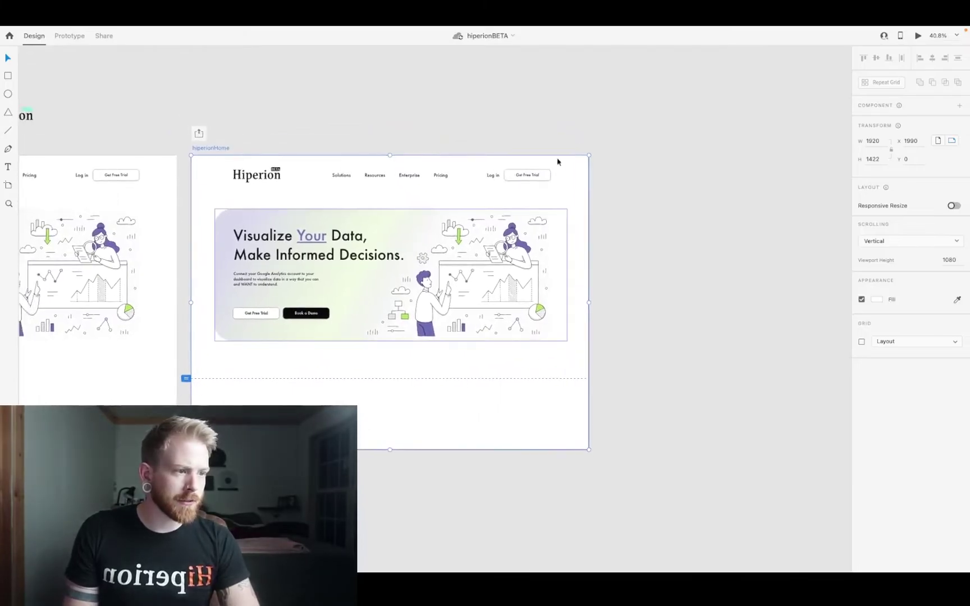
left_click(385, 175)
scroll(404, 197, "up", 5)
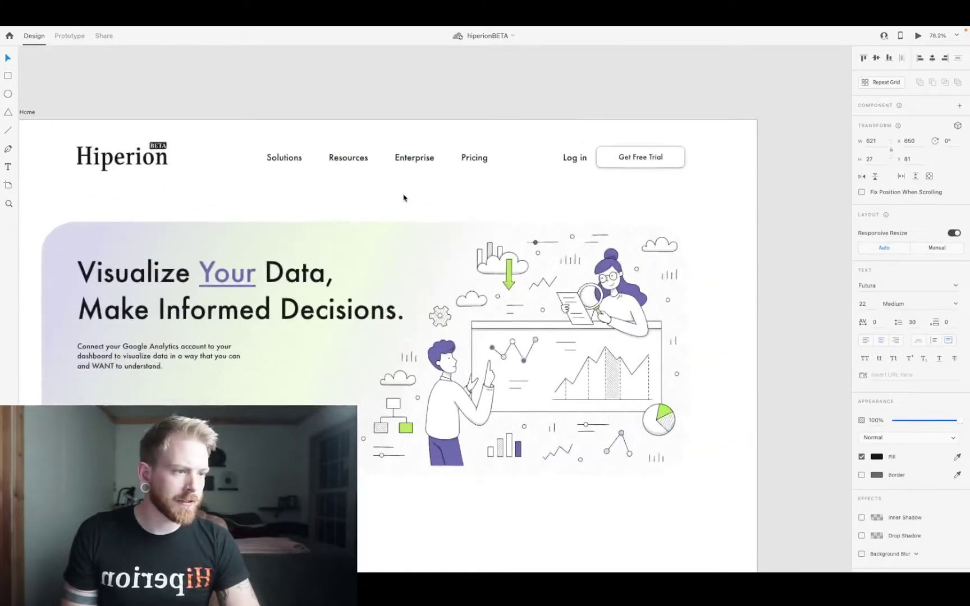
scroll(405, 198, "up", 2)
double_click(394, 202)
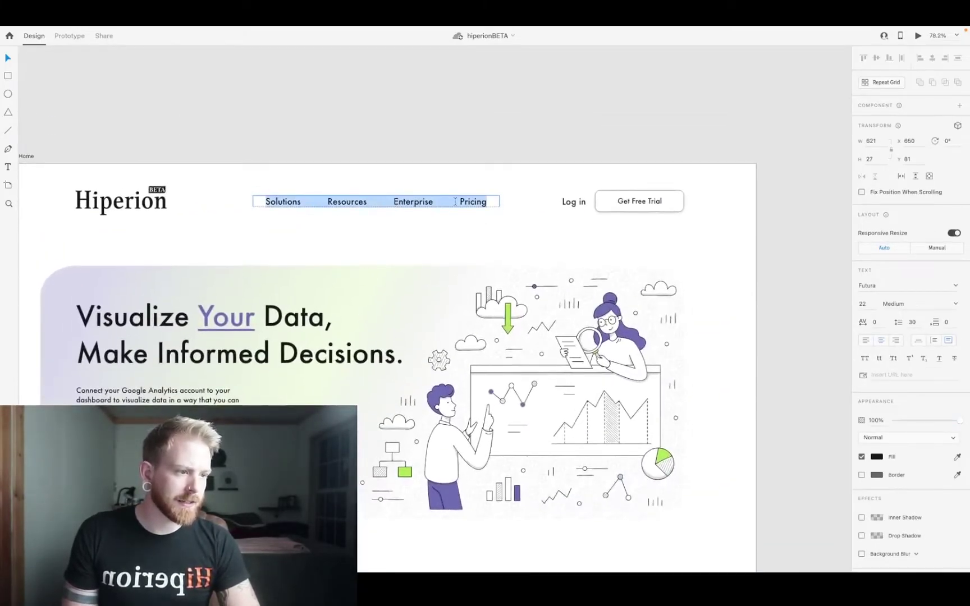
left_click(463, 202)
left_click_drag(463, 202, 242, 195)
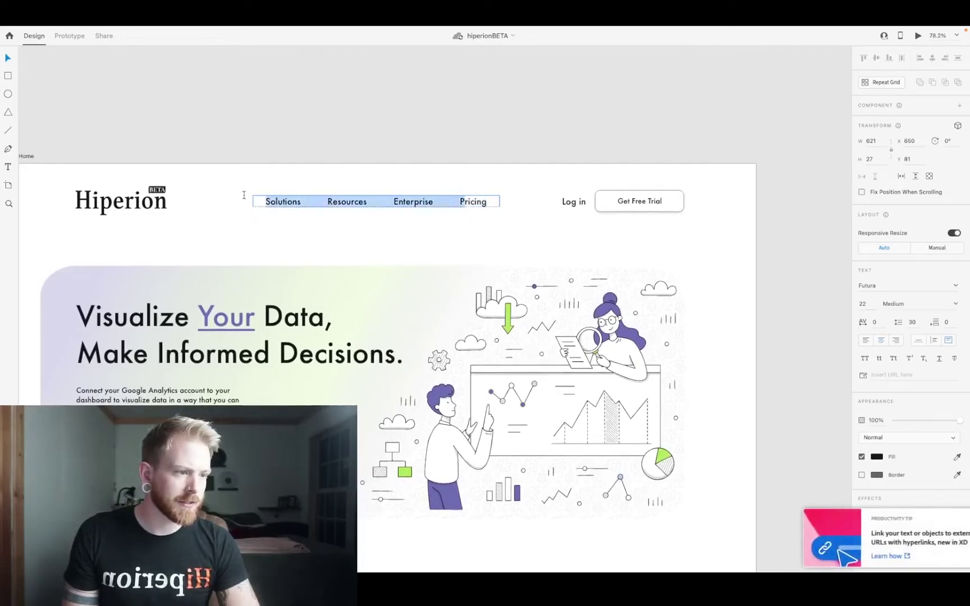
key("Escape")
double_click(458, 202)
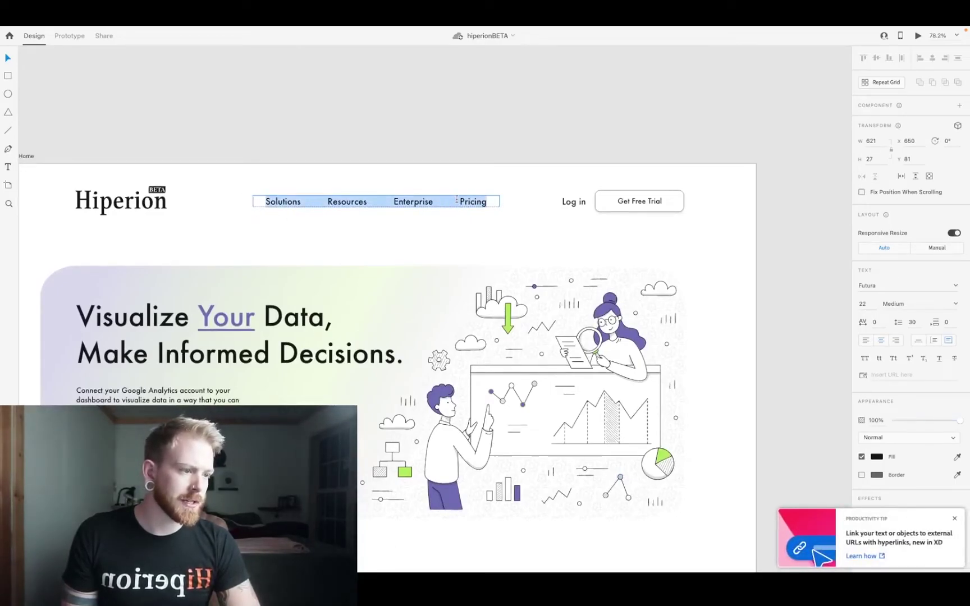
left_click(459, 202)
left_click_drag(457, 202, 276, 200)
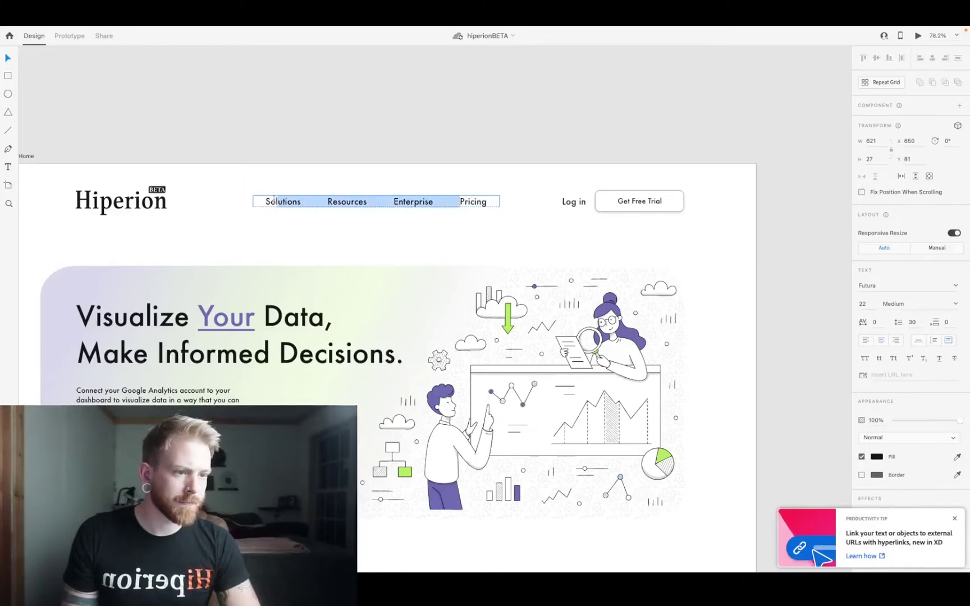
key("BackSpace")
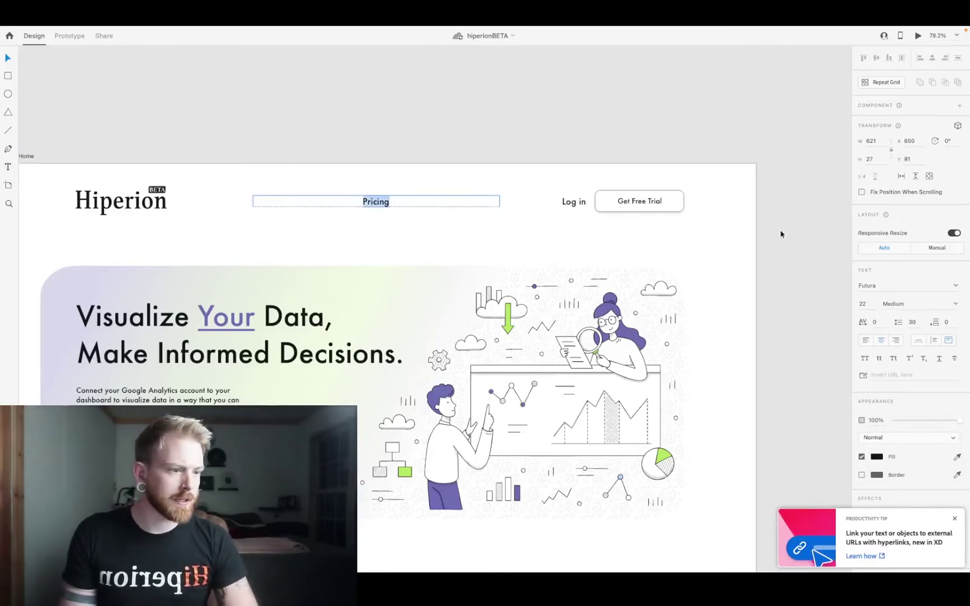
- Right-align the Pricing text and move it to just before Log in in the hiperionHome header
key("Escape")
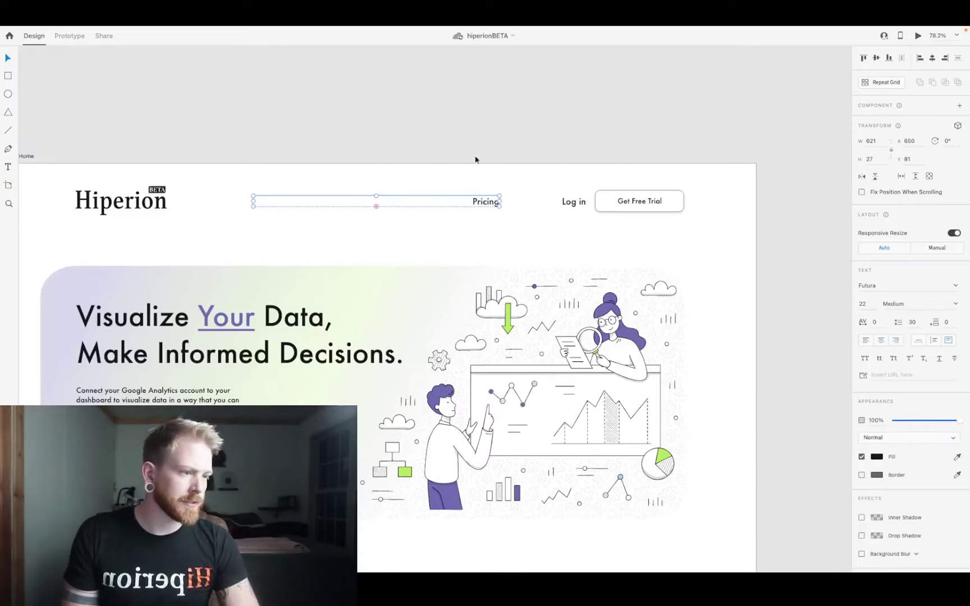
key("Escape")
left_click(454, 202)
left_click_drag(254, 201, 538, 205)
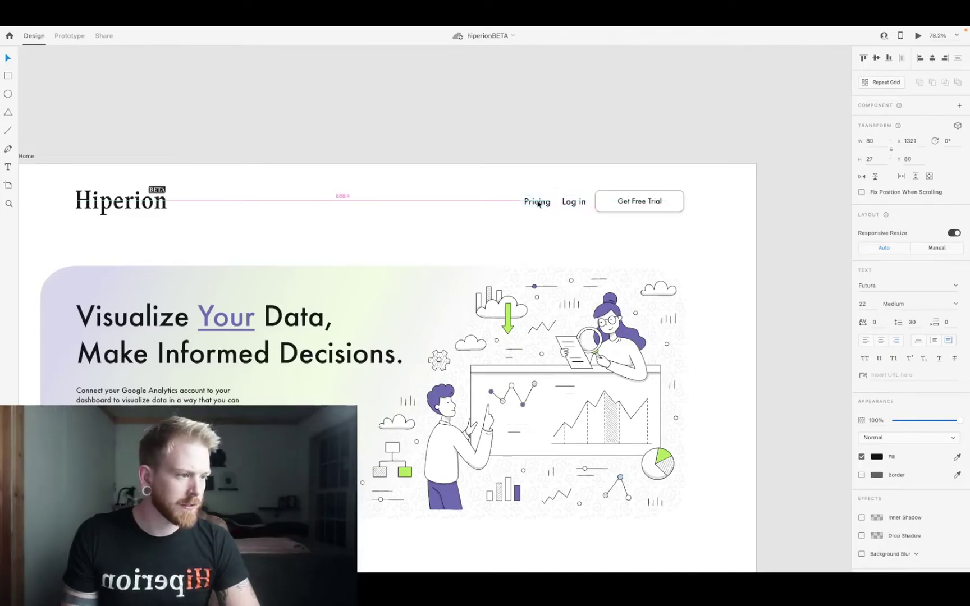
left_click(520, 137)
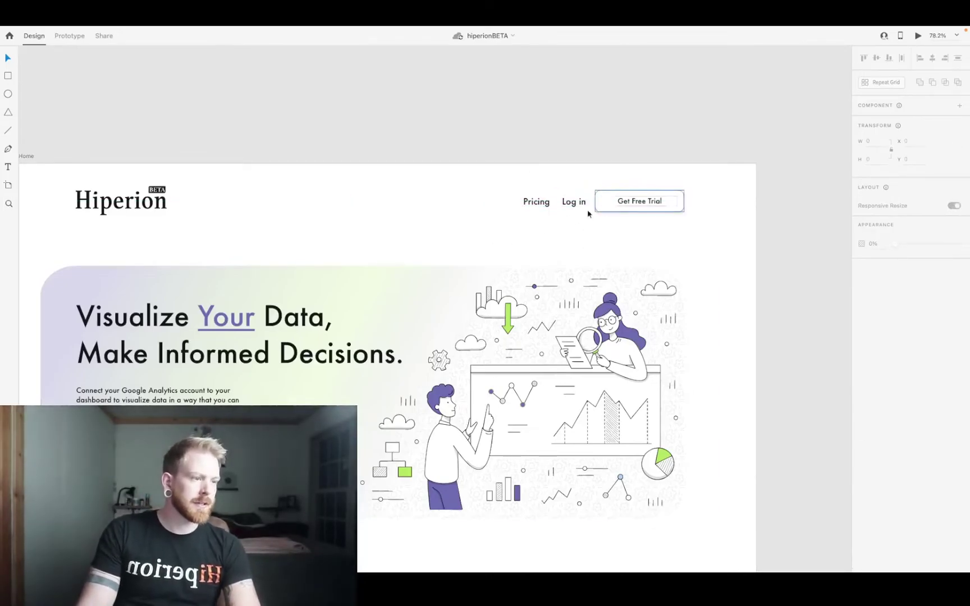
- Examine the hiperionHome artboard's header and hero section next to the original hiperionBETA artboard
scroll(535, 243, "down", 2)
scroll(535, 243, "down", 4)
scroll(535, 243, "up", 1)
scroll(360, 246, "right", 1)
scroll(371, 337, "right", 2)
scroll(371, 337, "down", 1)
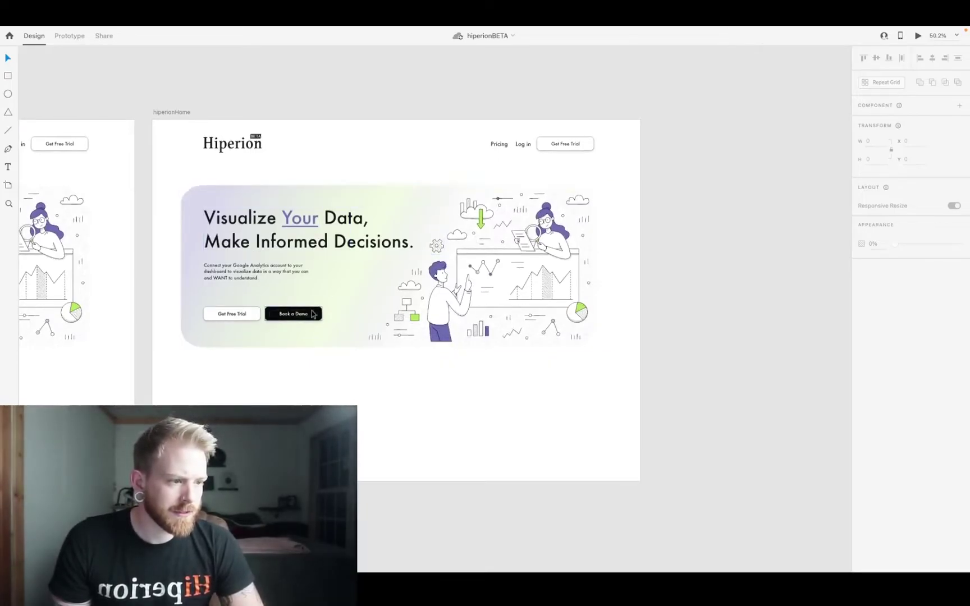
scroll(407, 302, "down", 5)
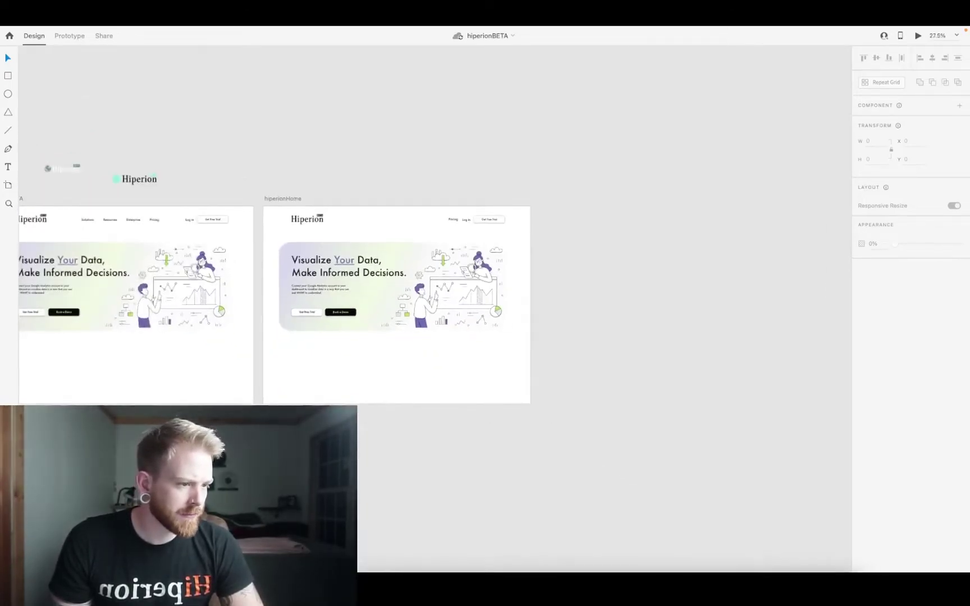
scroll(338, 248, "up", 5)
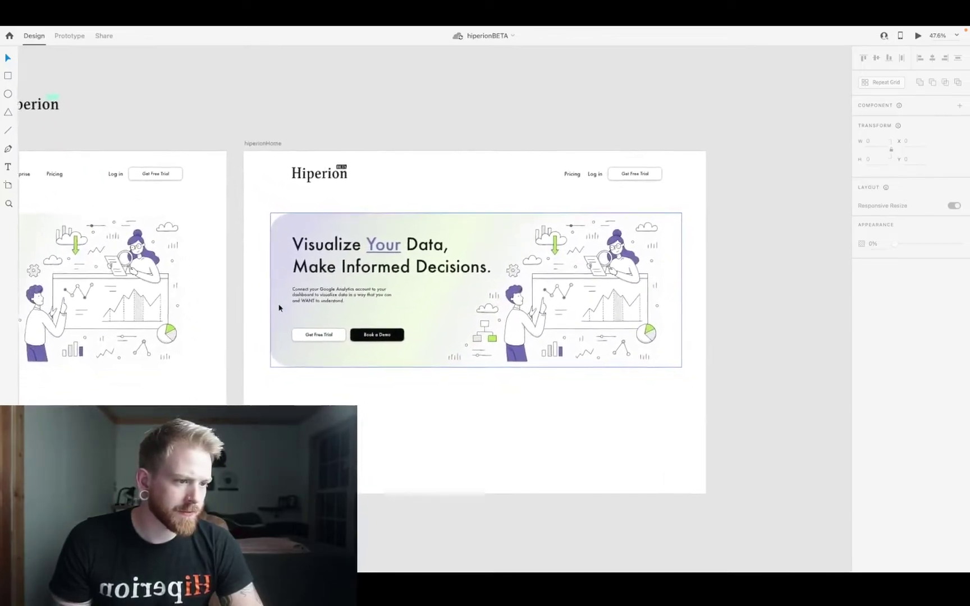
- Switch to the Chrome window with Webflow's SaaS website examples article and look over its Grow and Gemnote entries
mouse_move(673, 568)
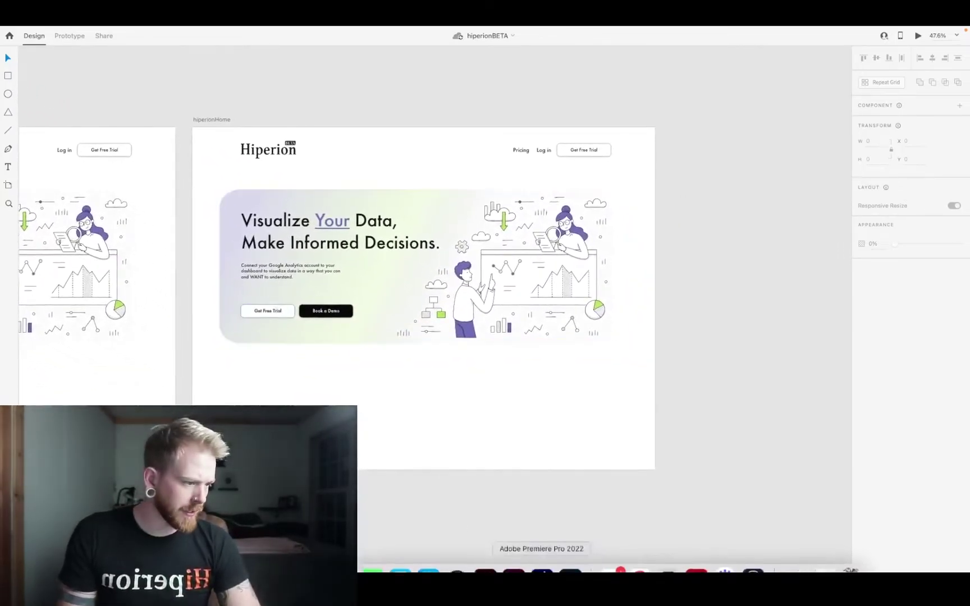
right_click(641, 556)
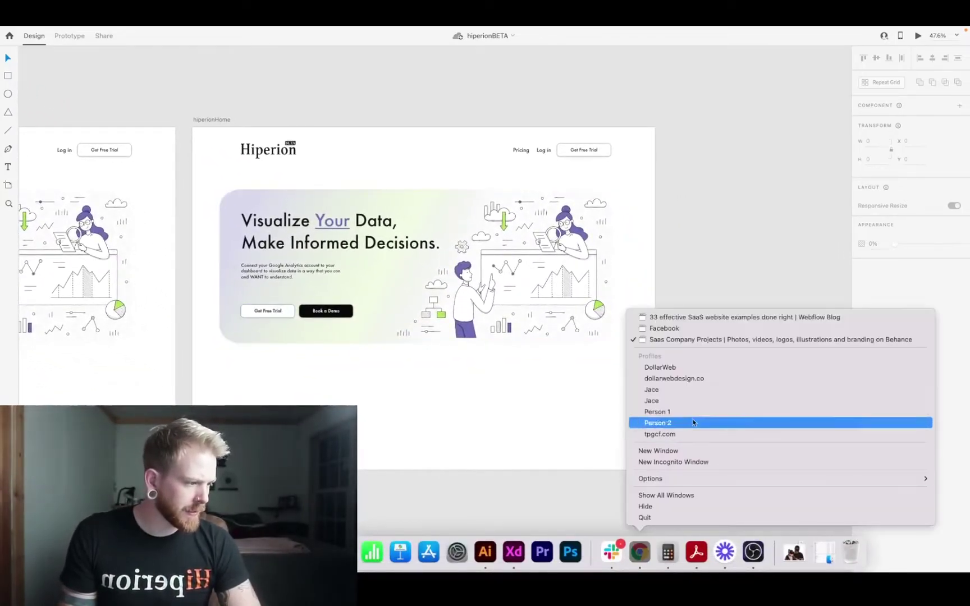
left_click(712, 318)
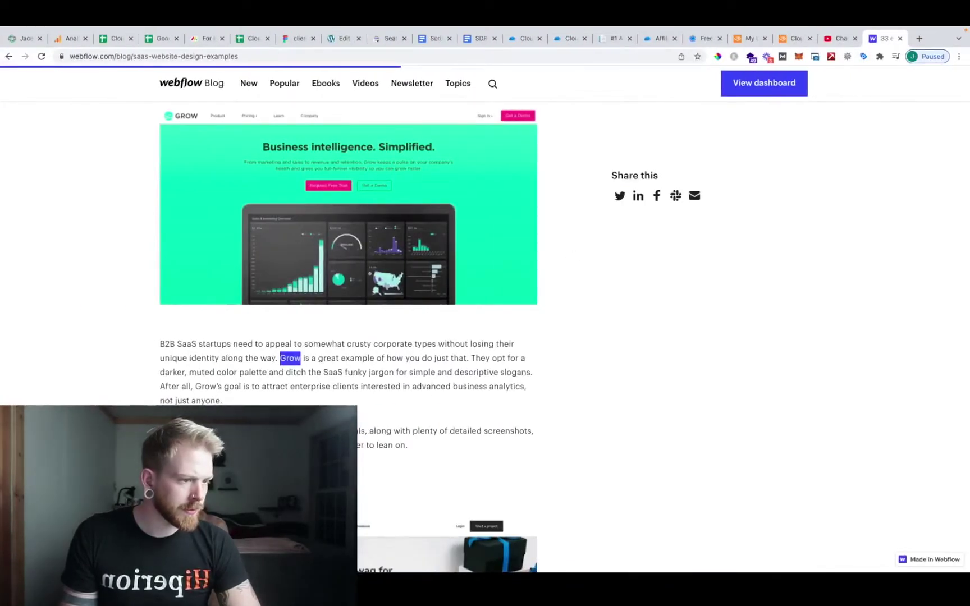
scroll(466, 247, "up", 5)
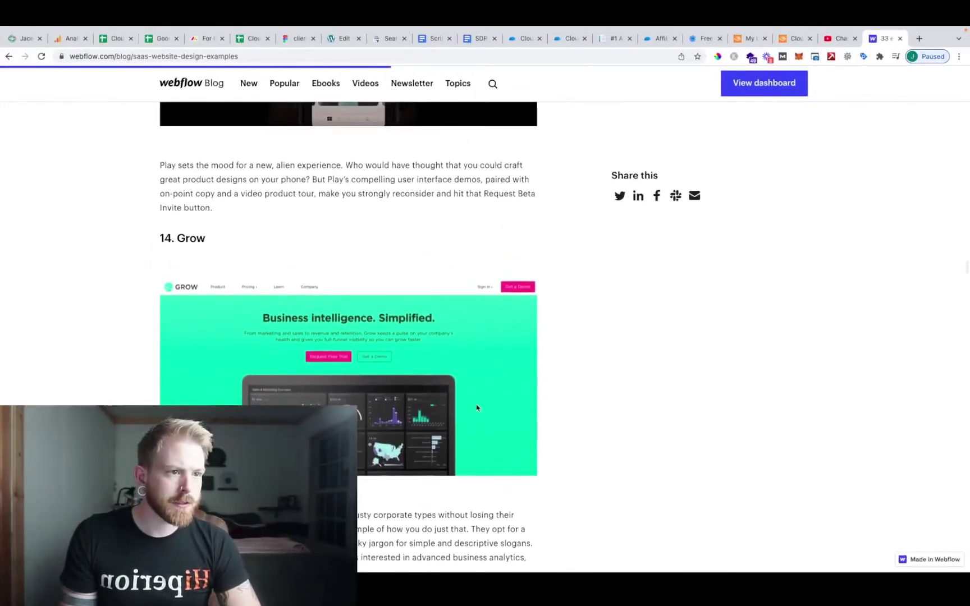
scroll(476, 407, "down", 8)
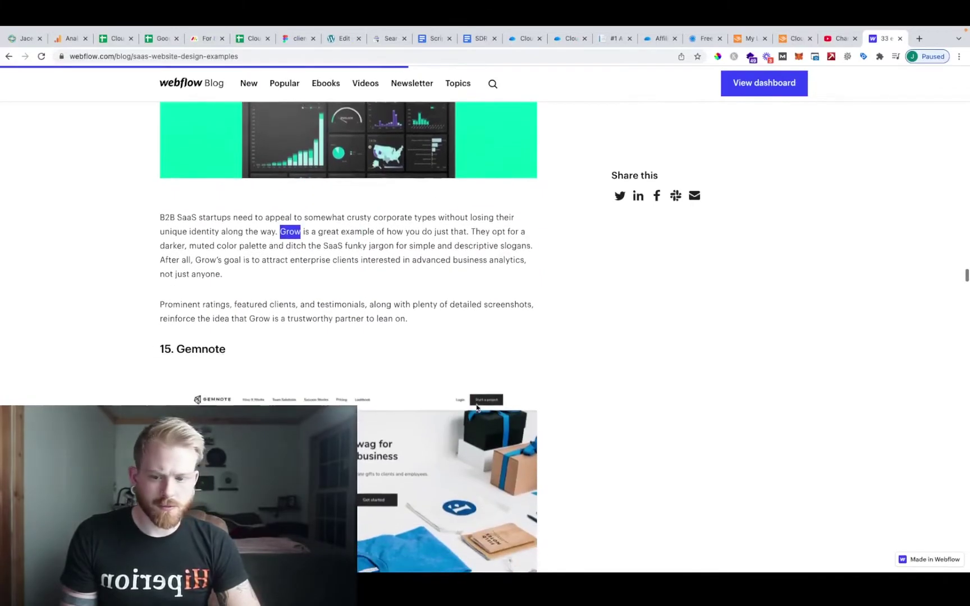
scroll(476, 407, "down", 6)
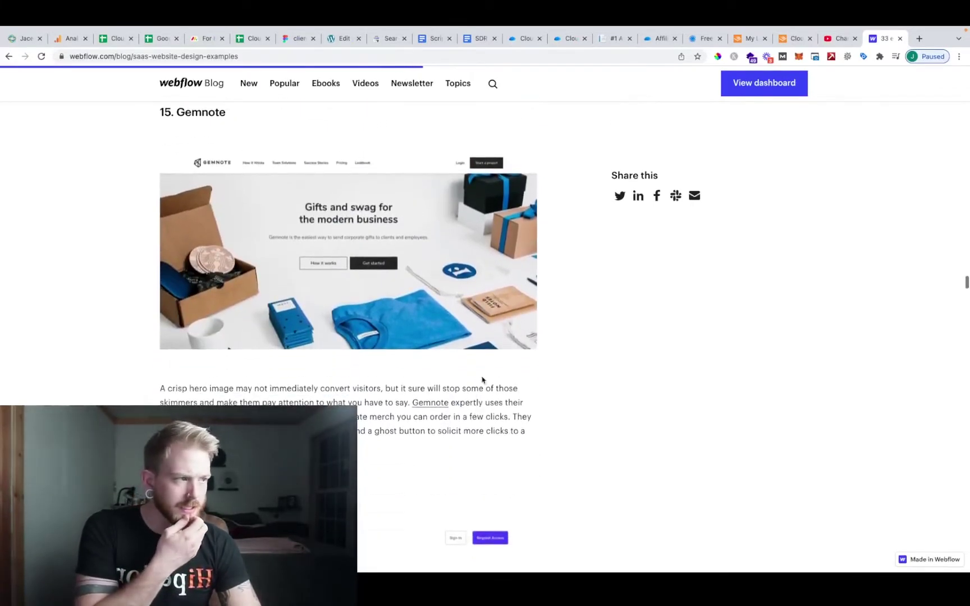
- Copy the Webflow article's address and open it in a new tab of the Chrome window holding the Behance references
left_click(252, 53)
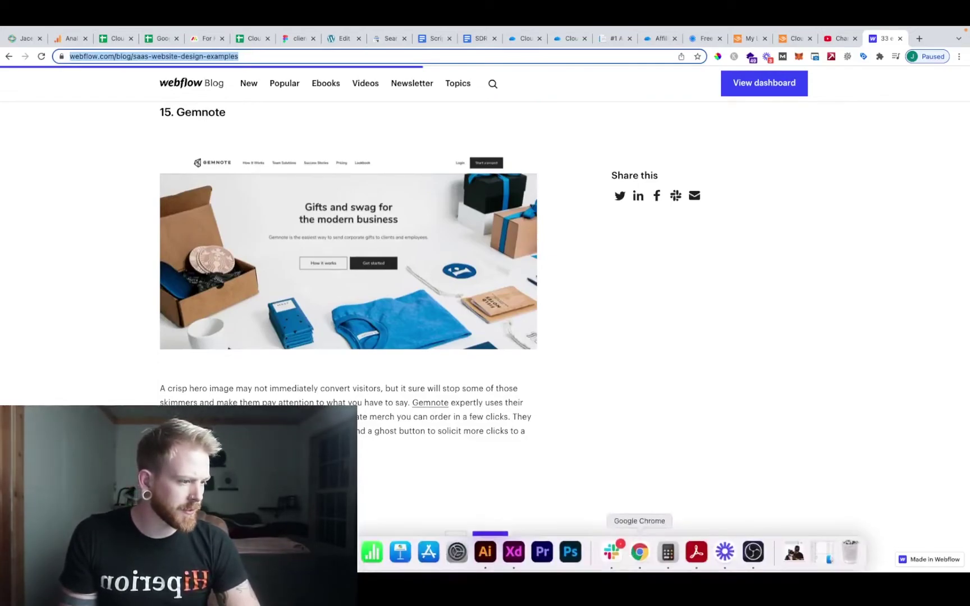
right_click(640, 552)
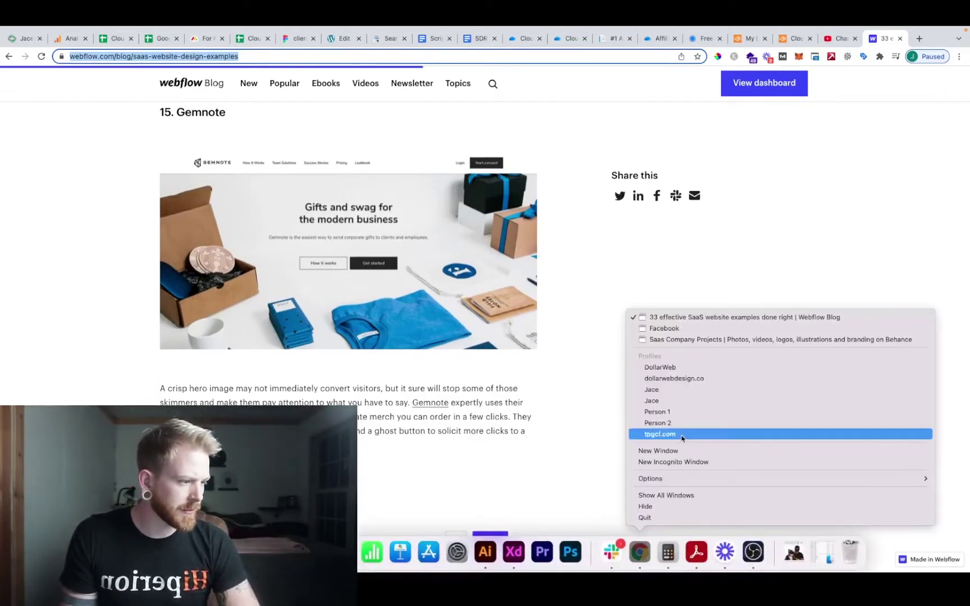
left_click(696, 339)
left_click(740, 38)
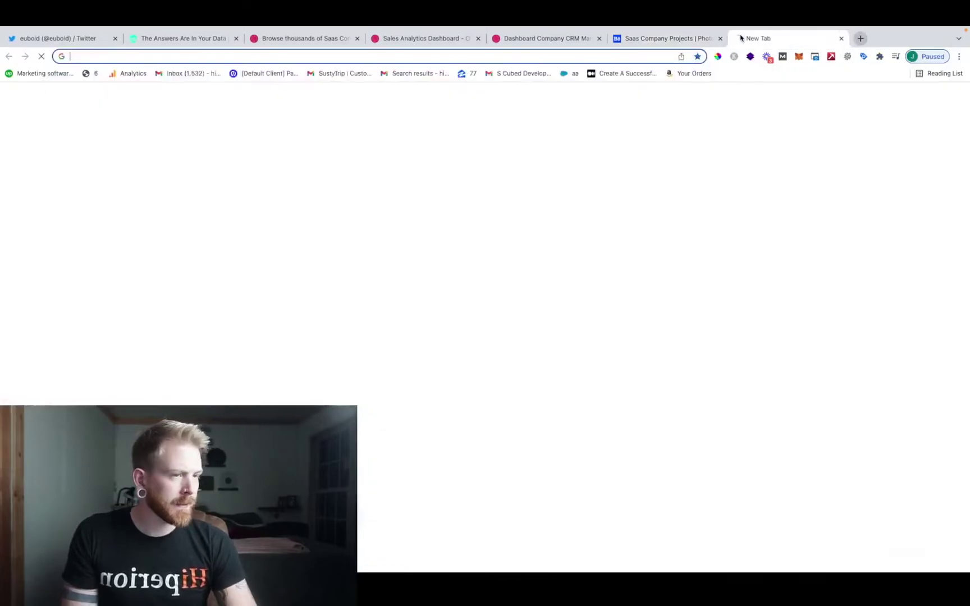
- Capture the entire Behance page of the Ionix-SaaS Landing Page UI Design as a screenshot
left_click(677, 38)
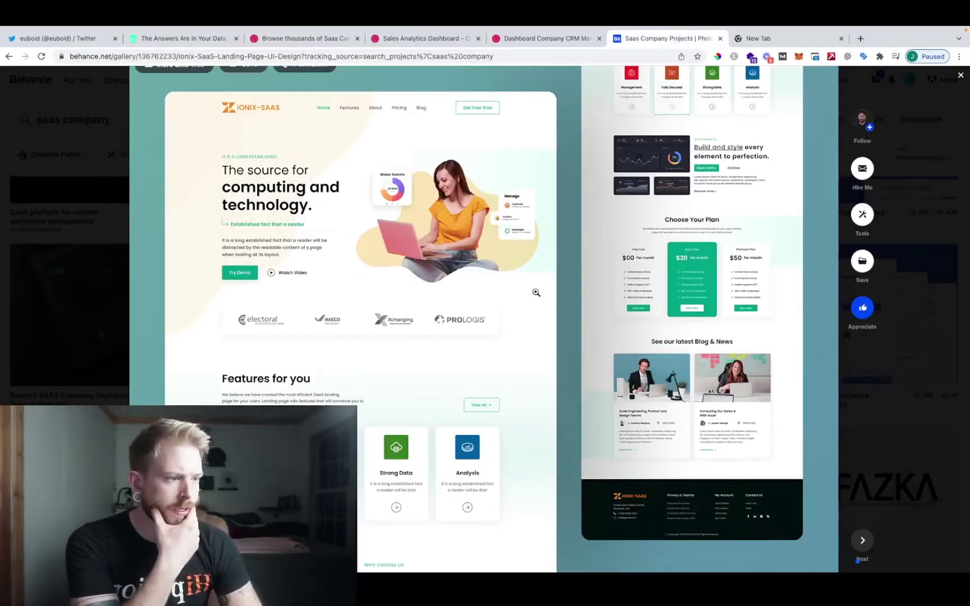
scroll(509, 274, "up", 2)
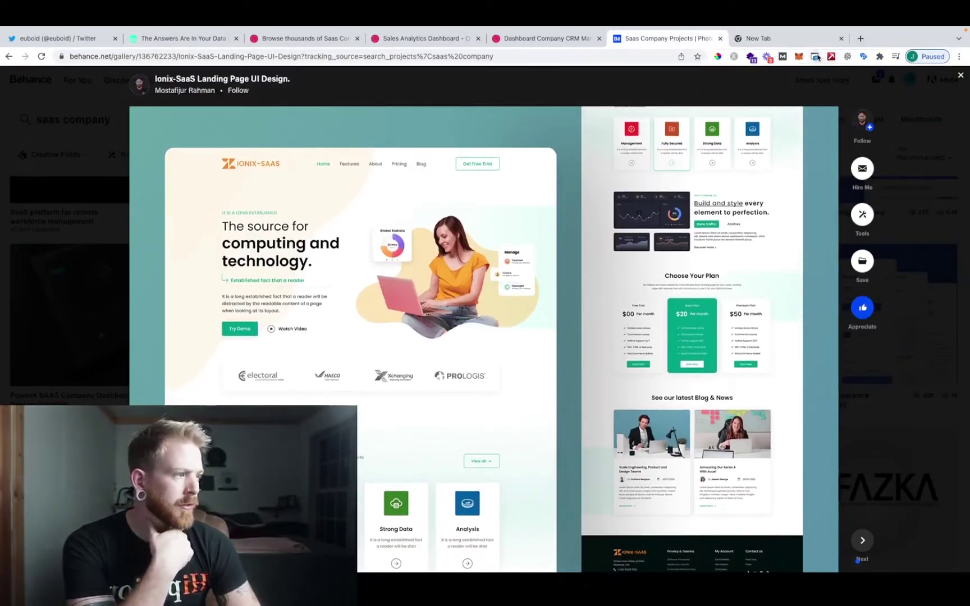
left_click(817, 57)
left_click(691, 87)
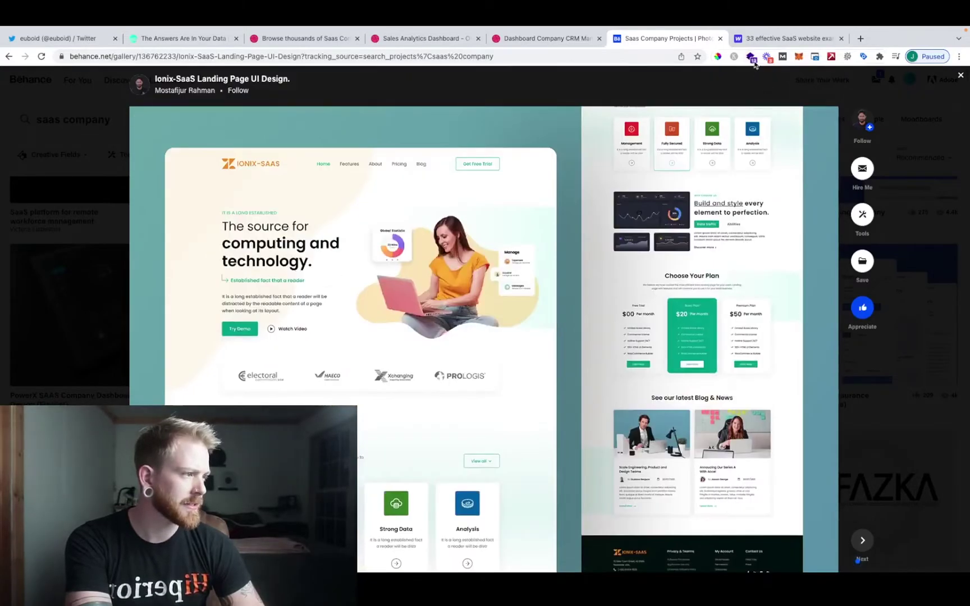
left_click(816, 57)
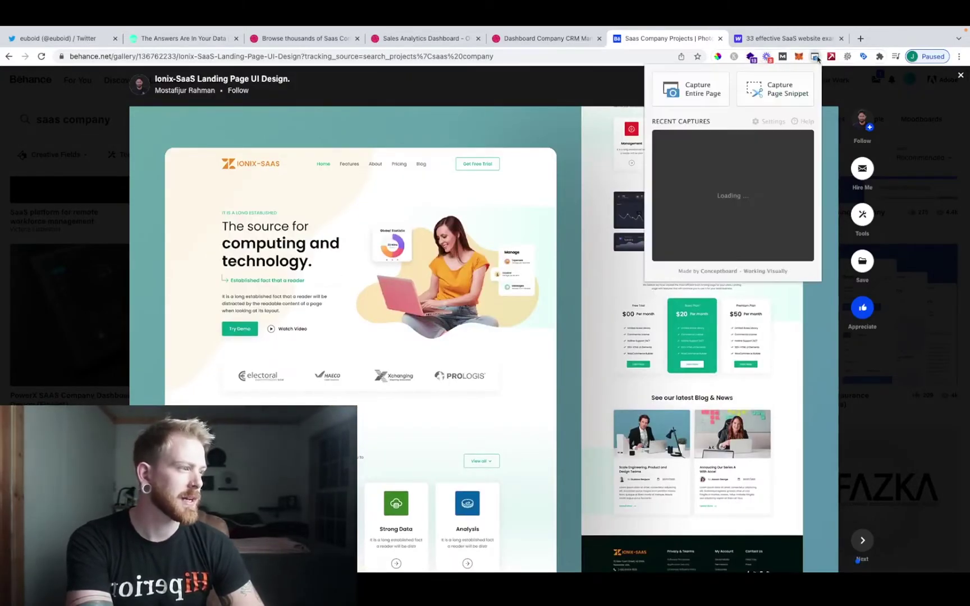
left_click(692, 86)
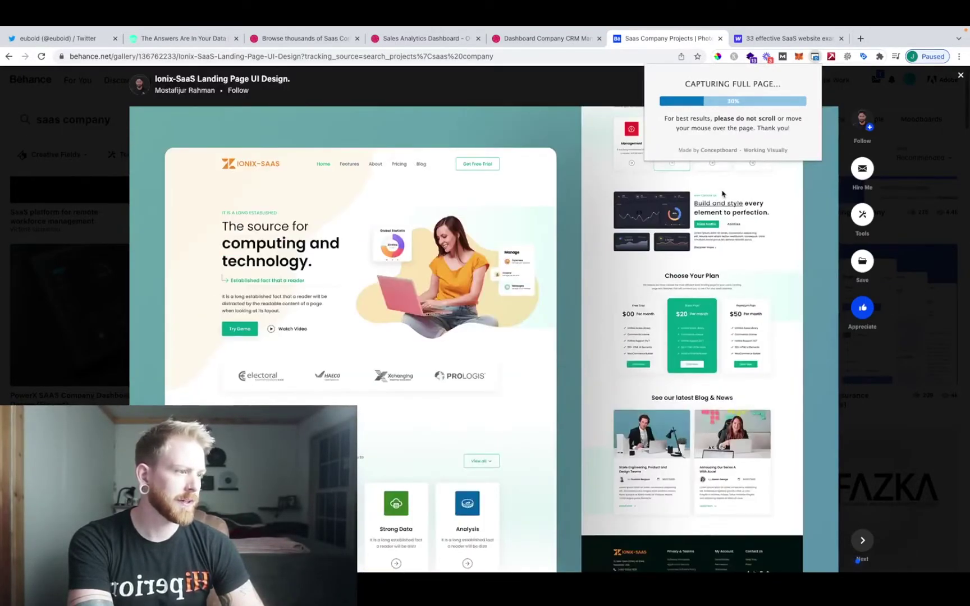
- Examine the hero and header designs in the Webflow article's SaaS examples, from Proof and Kajabi through Grow to Kraftful
left_click(781, 39)
scroll(296, 206, "down", 6)
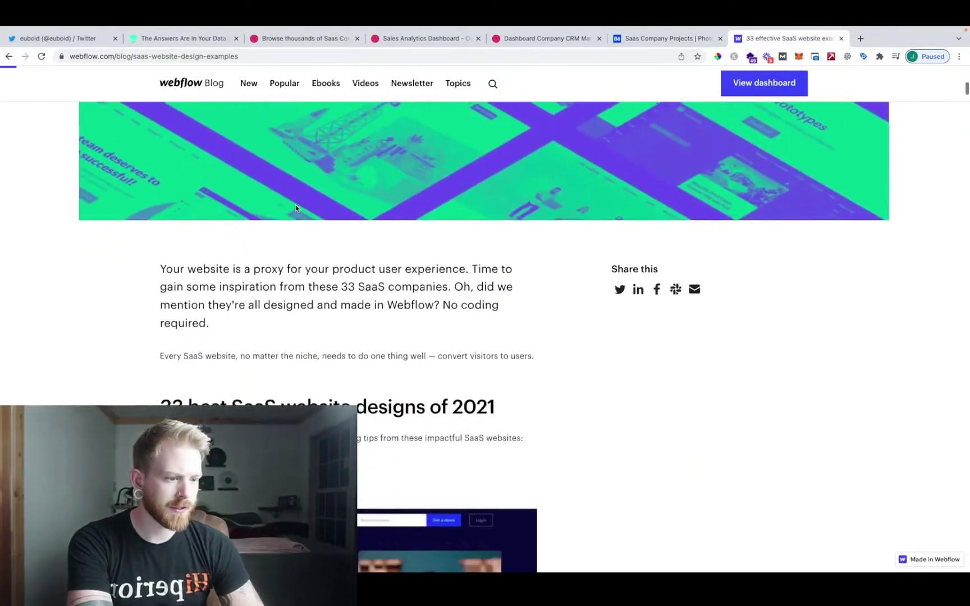
scroll(296, 209, "down", 7)
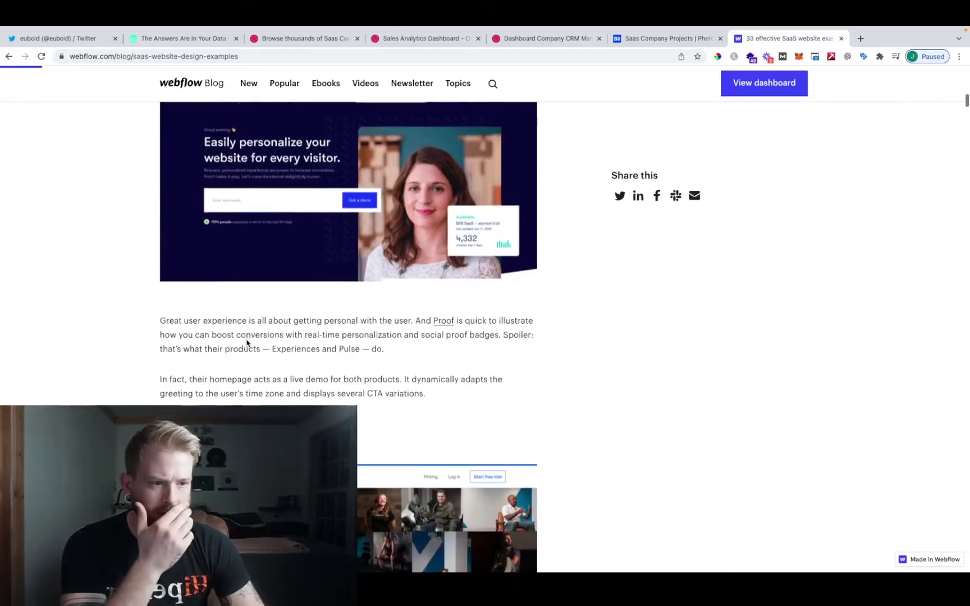
scroll(247, 343, "down", 3)
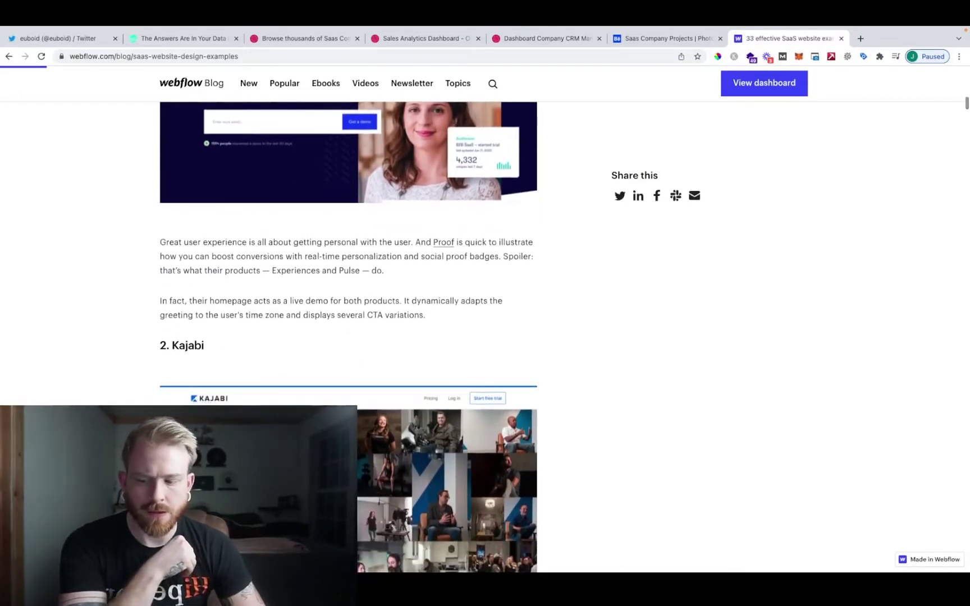
scroll(348, 281, "down", 6)
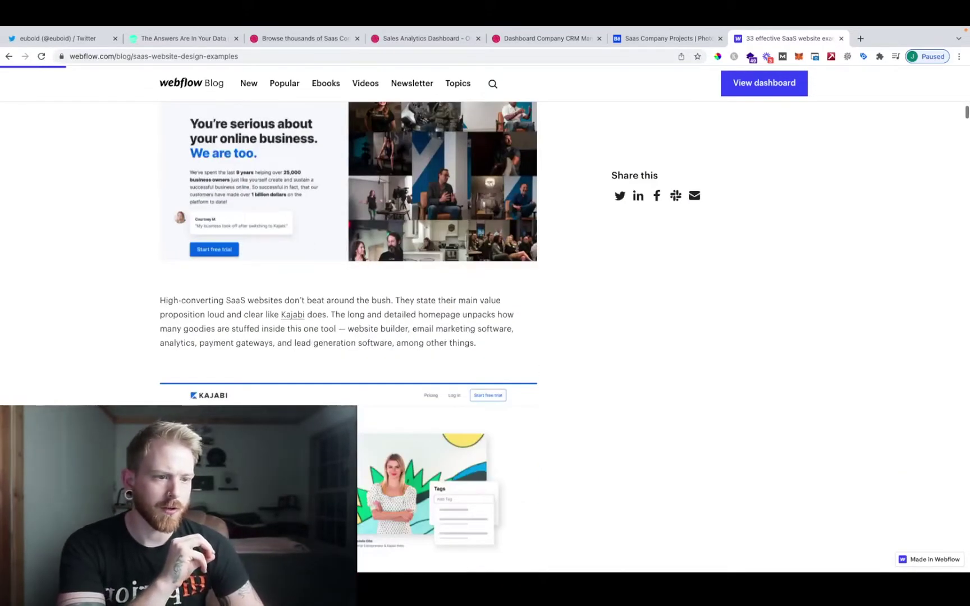
scroll(348, 281, "up", 10)
scroll(252, 390, "down", 20)
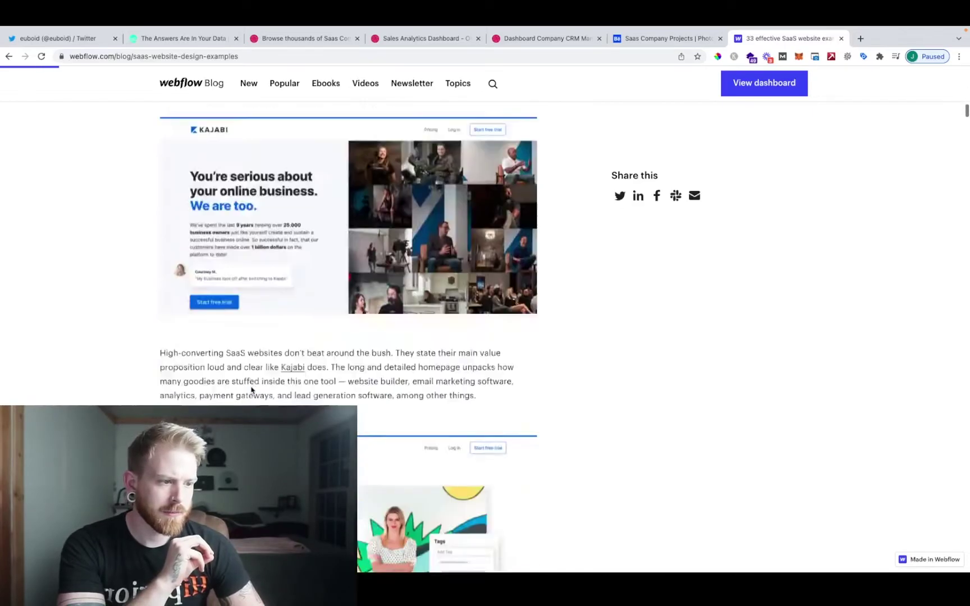
scroll(252, 390, "down", 10)
scroll(252, 390, "up", 8)
scroll(252, 390, "down", 20)
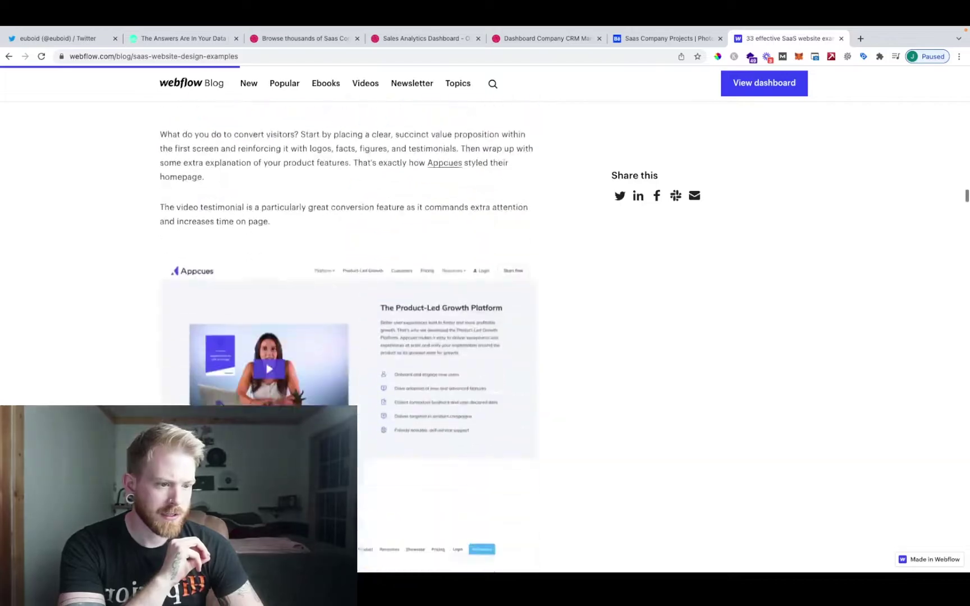
scroll(252, 390, "up", 6)
scroll(252, 390, "down", 20)
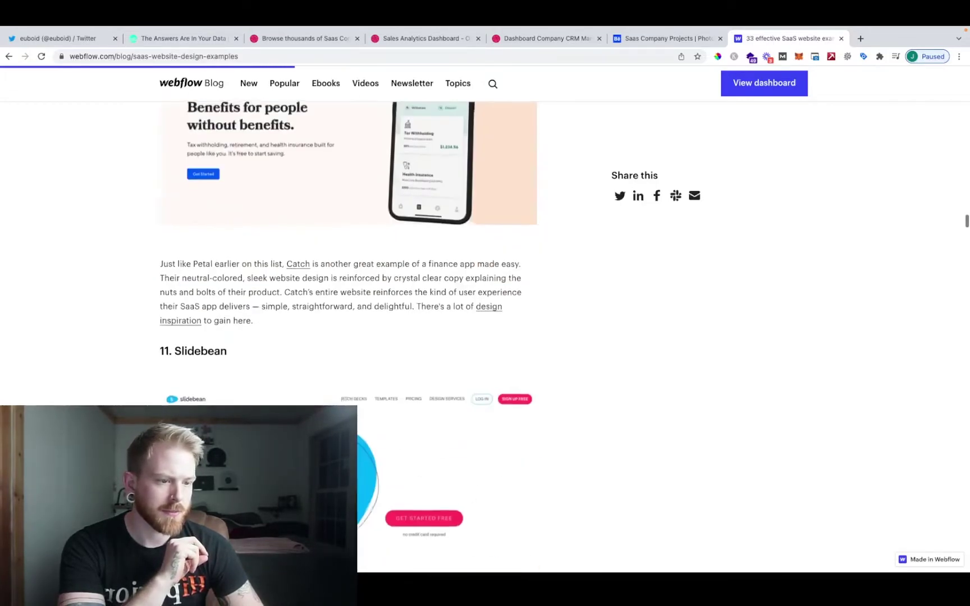
scroll(210, 399, "up", 3)
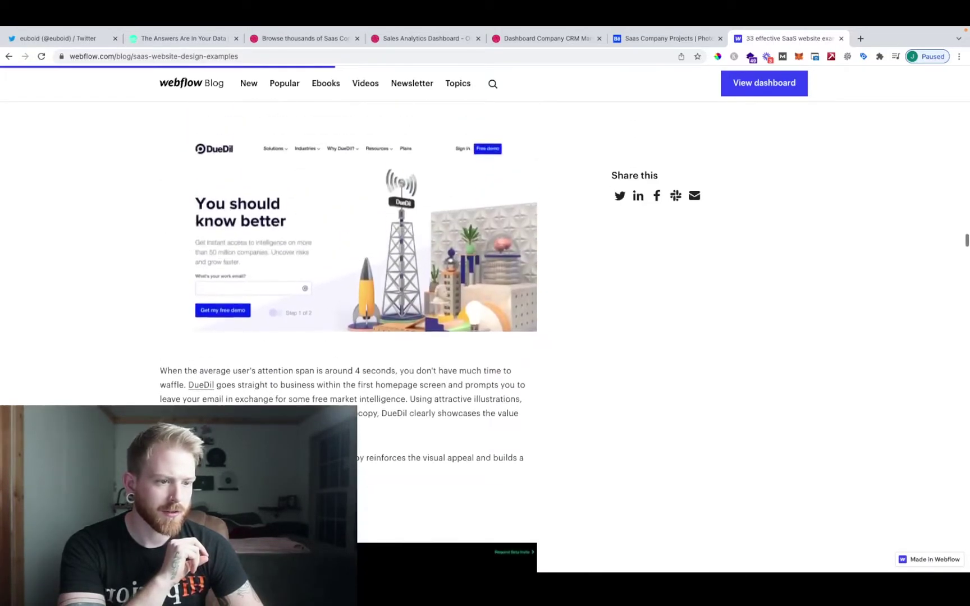
scroll(255, 307, "down", 1)
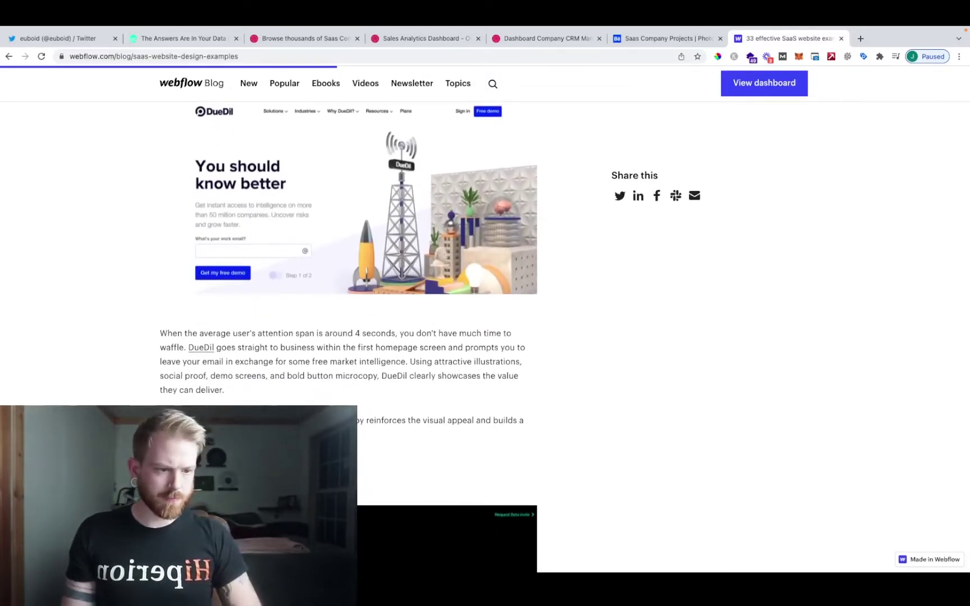
scroll(348, 337, "down", 15)
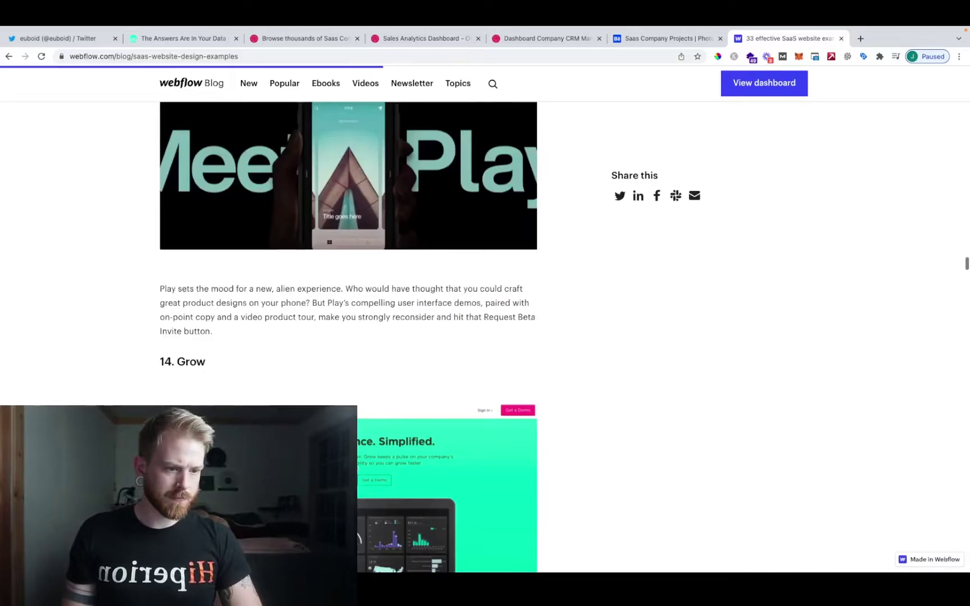
scroll(348, 337, "up", 3)
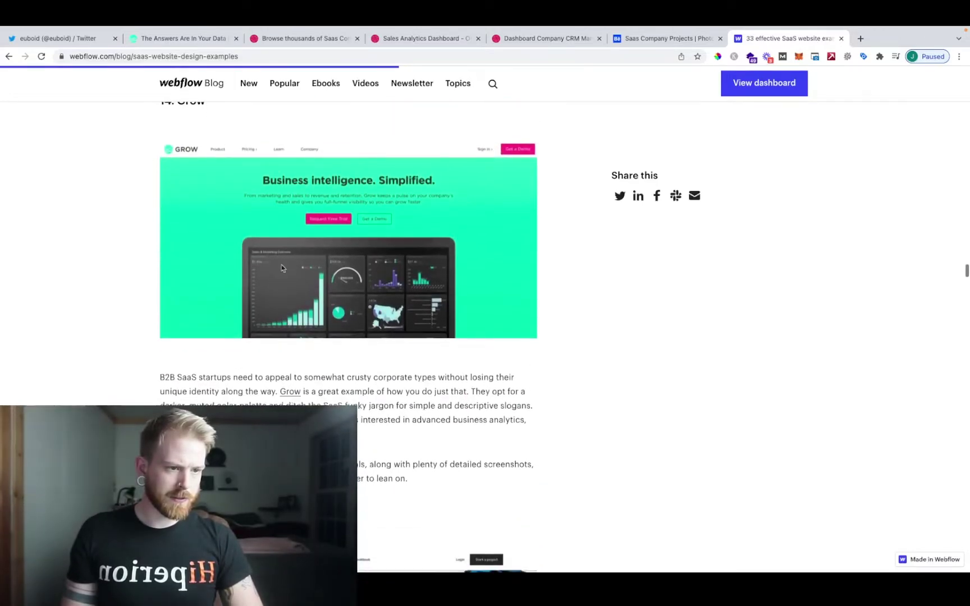
scroll(315, 344, "down", 10)
scroll(329, 348, "down", 12)
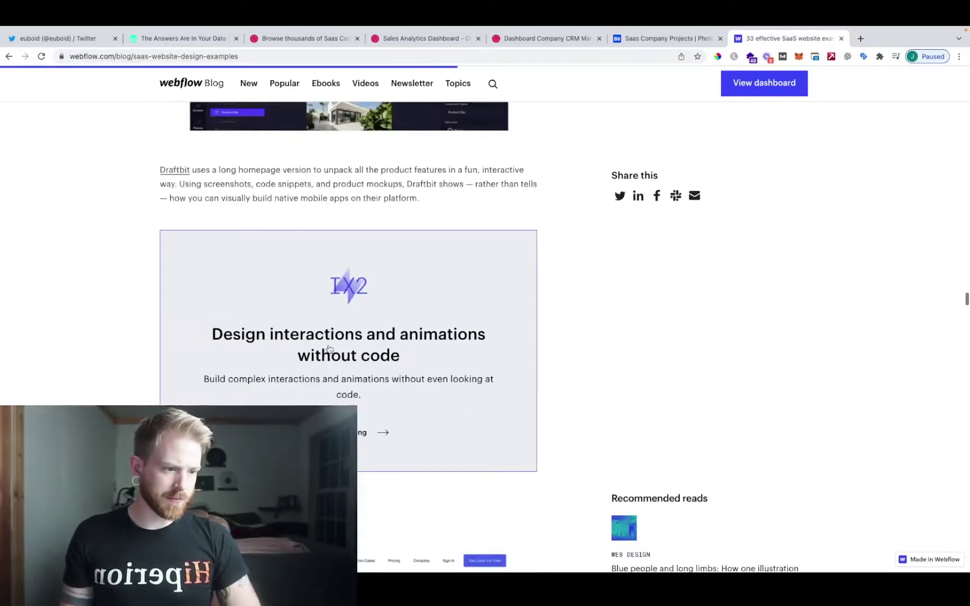
scroll(329, 346, "down", 15)
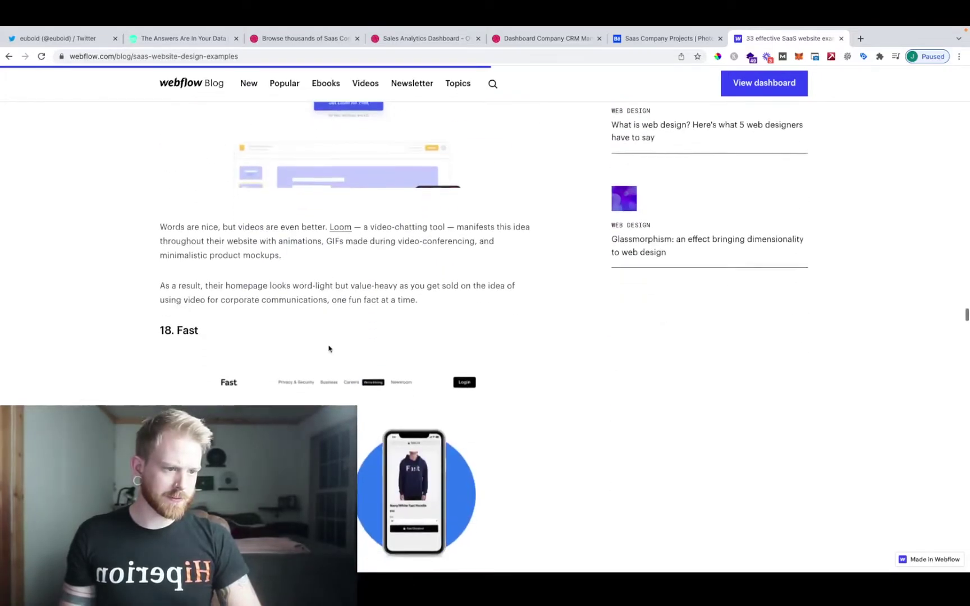
scroll(329, 349, "up", 5)
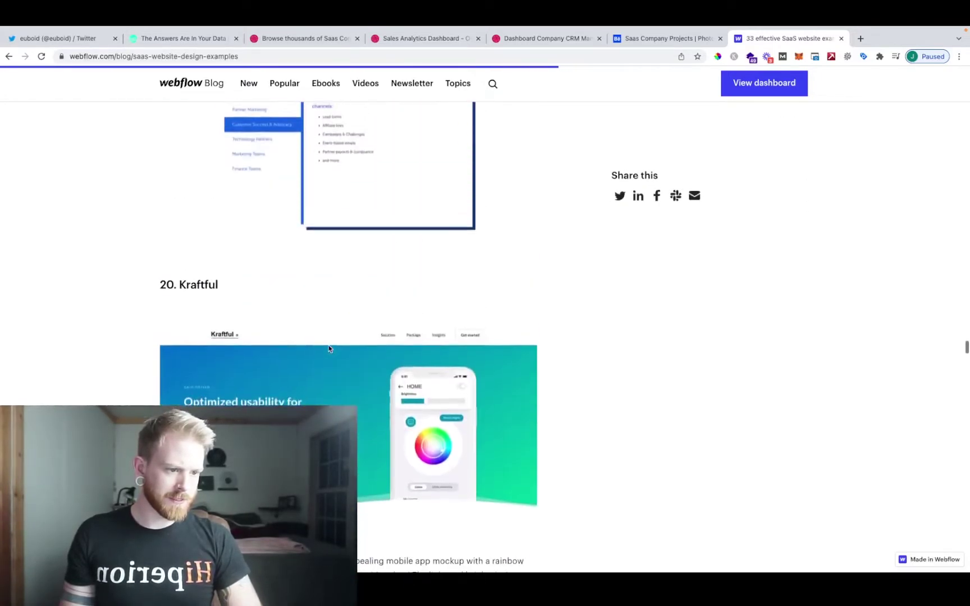
scroll(329, 349, "down", 6)
scroll(329, 349, "up", 3)
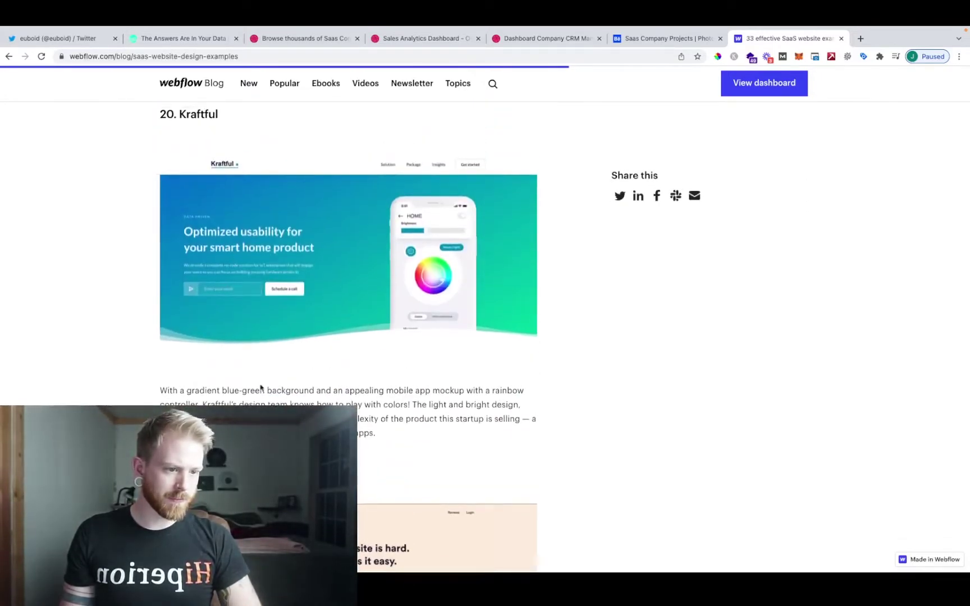
- Try to open icons.google.com in a new tab
left_click(861, 38)
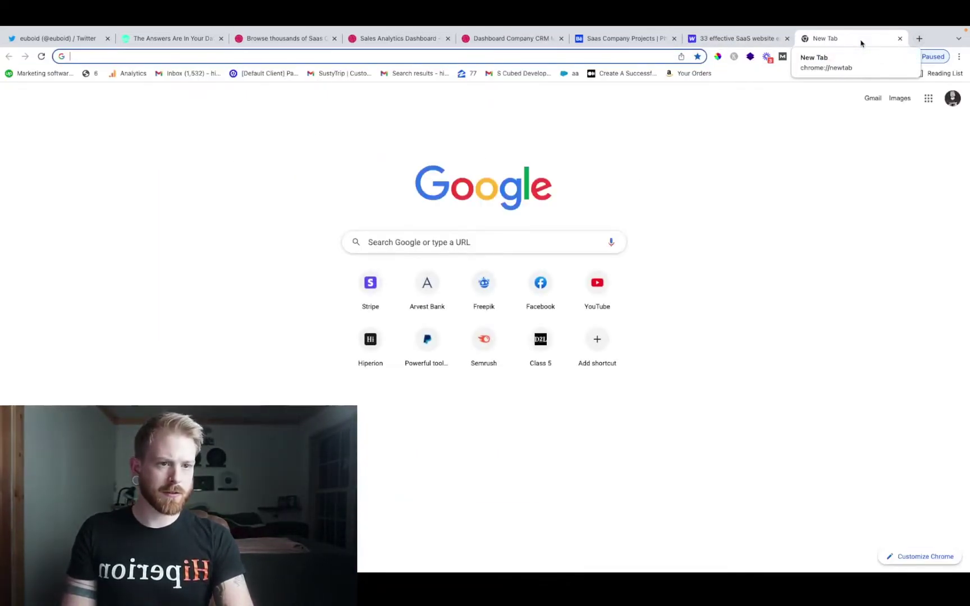
type("icons.google.com")
key("Return")
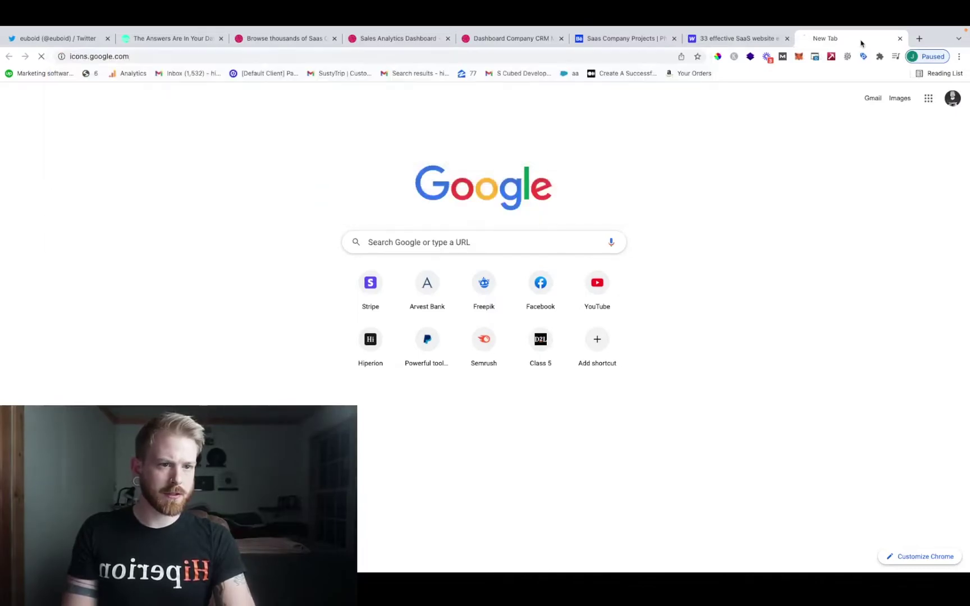
- Search the web for "icons google", view the Material Icons Guide and return to the search results
left_click(393, 59)
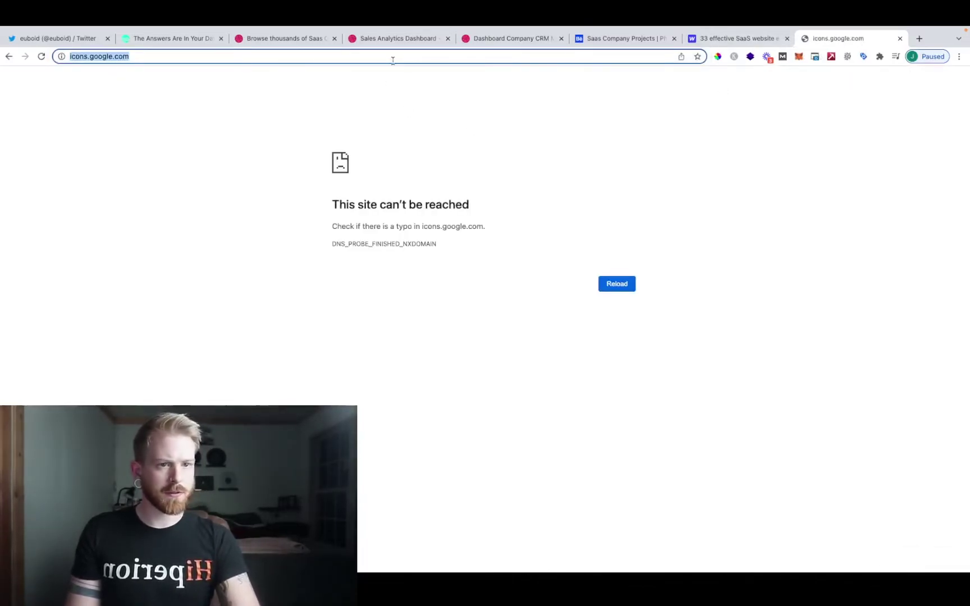
type("icons google")
key("Return")
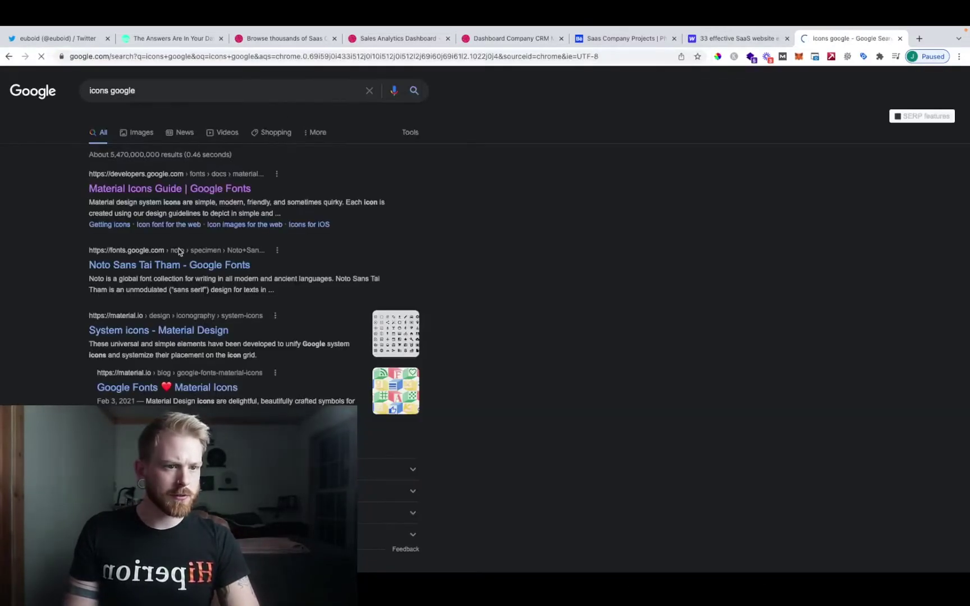
left_click(185, 188)
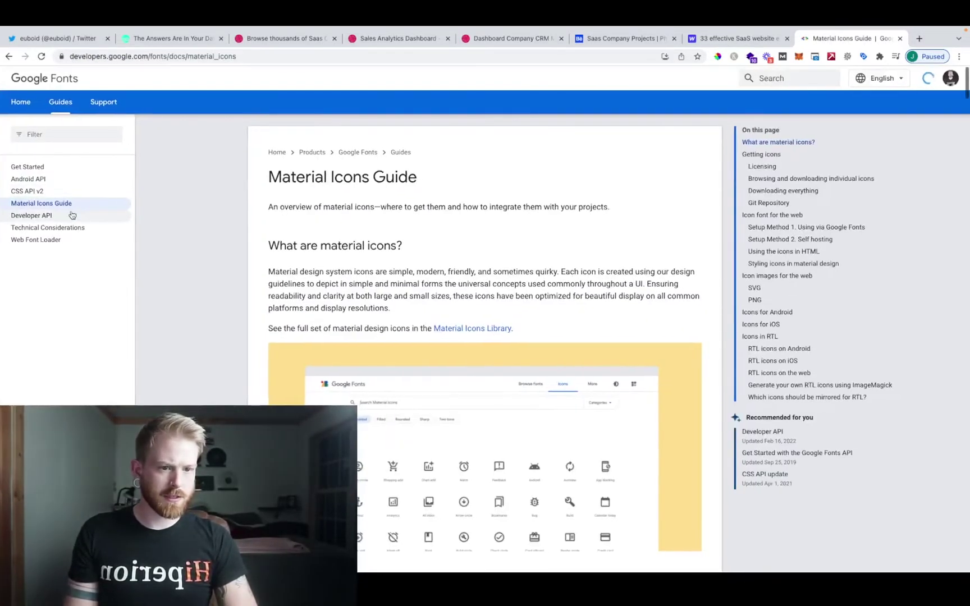
key("super+bracketleft")
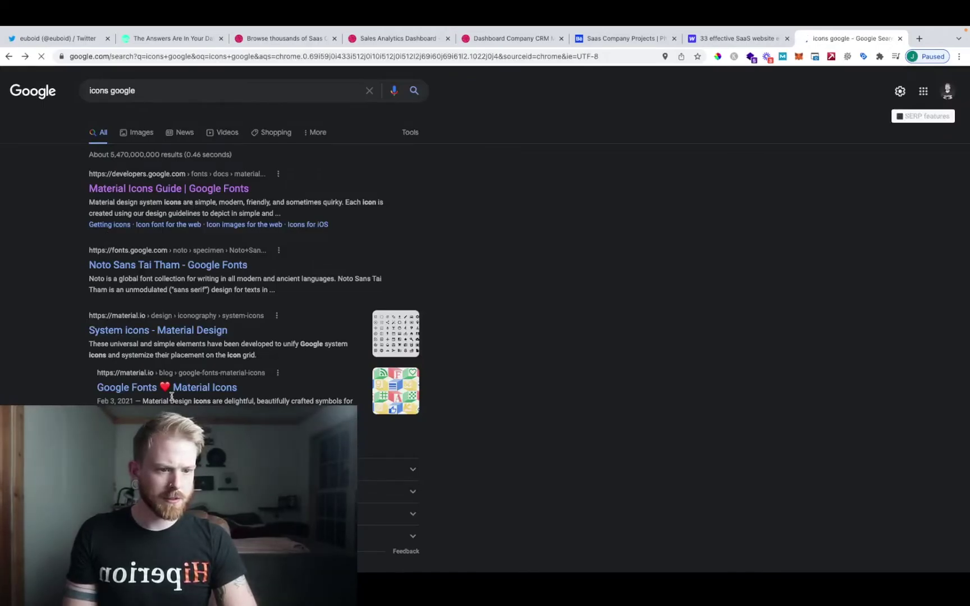
scroll(134, 403, "down", 6)
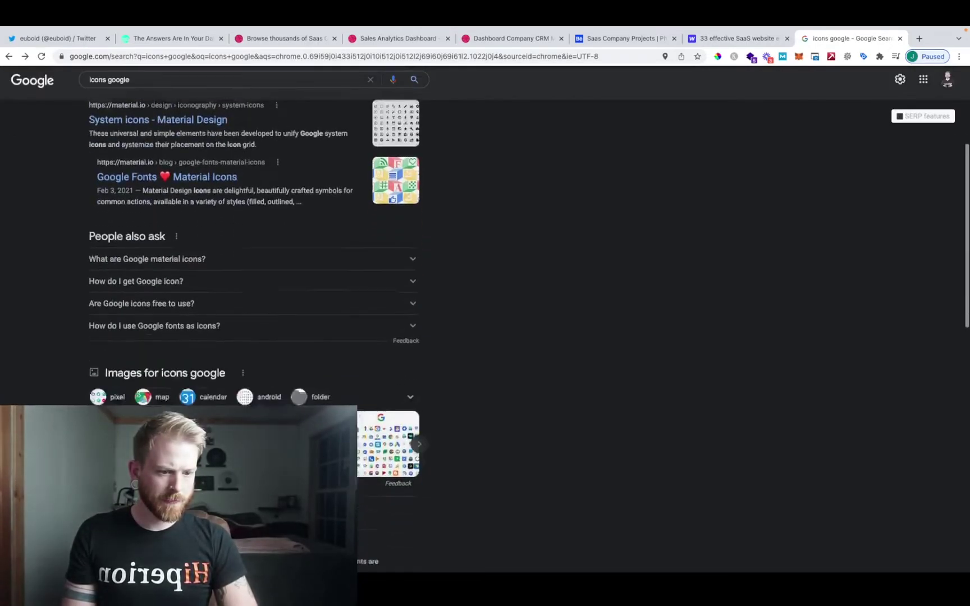
scroll(133, 403, "up", 7)
- Search for "google fonts" and open the icon library on the Google Fonts website
left_click(149, 55)
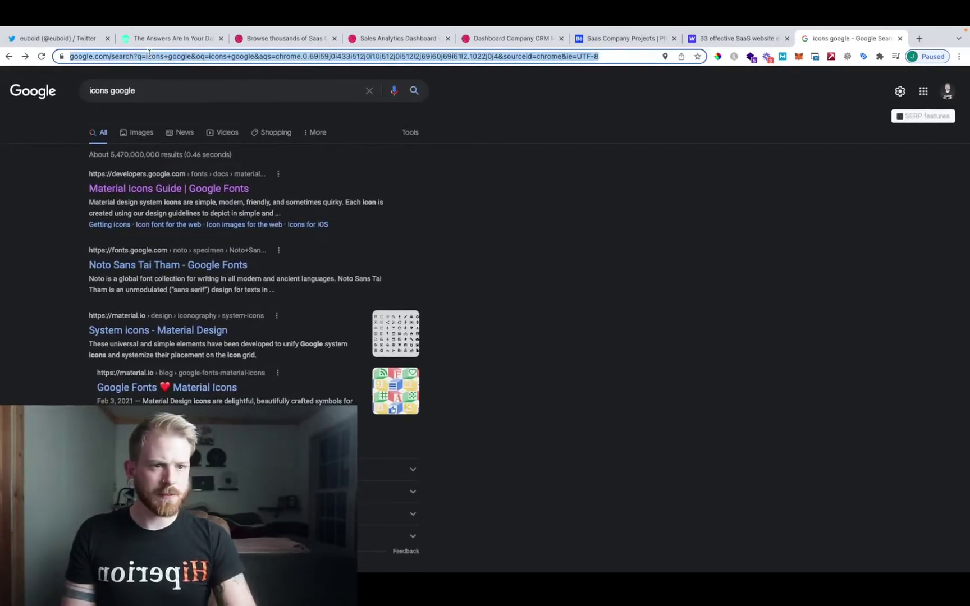
type("google fonts")
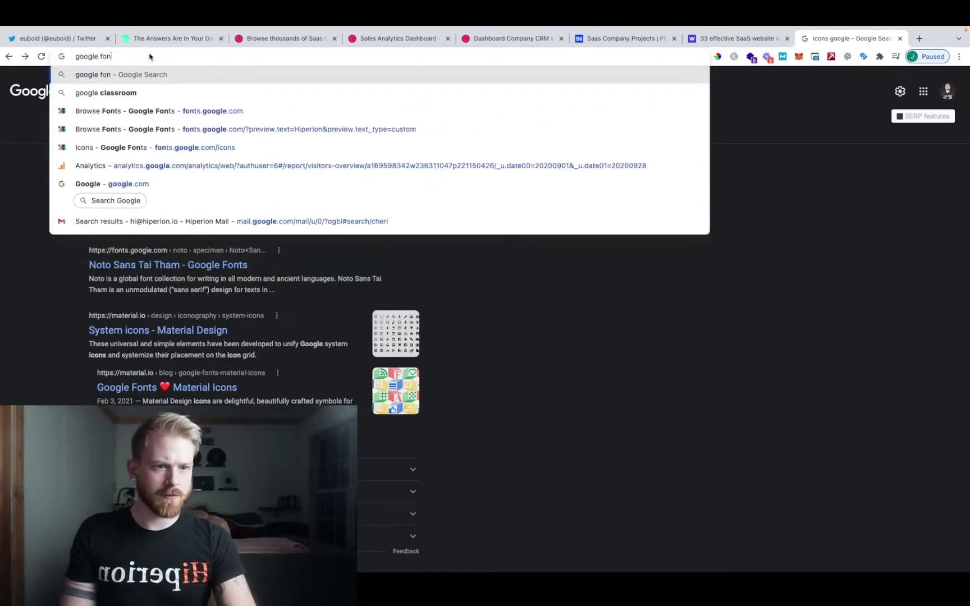
key("Return")
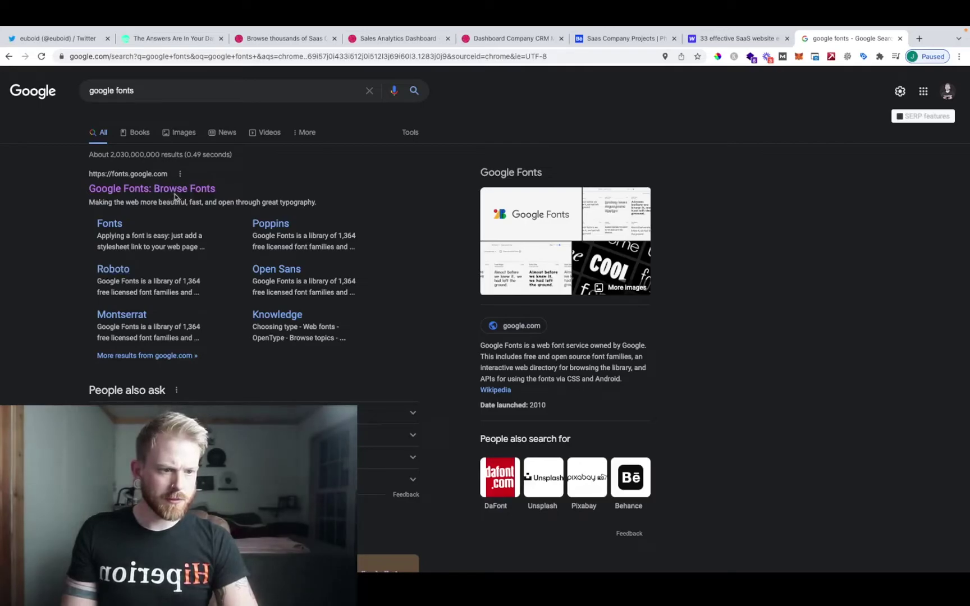
left_click(181, 189)
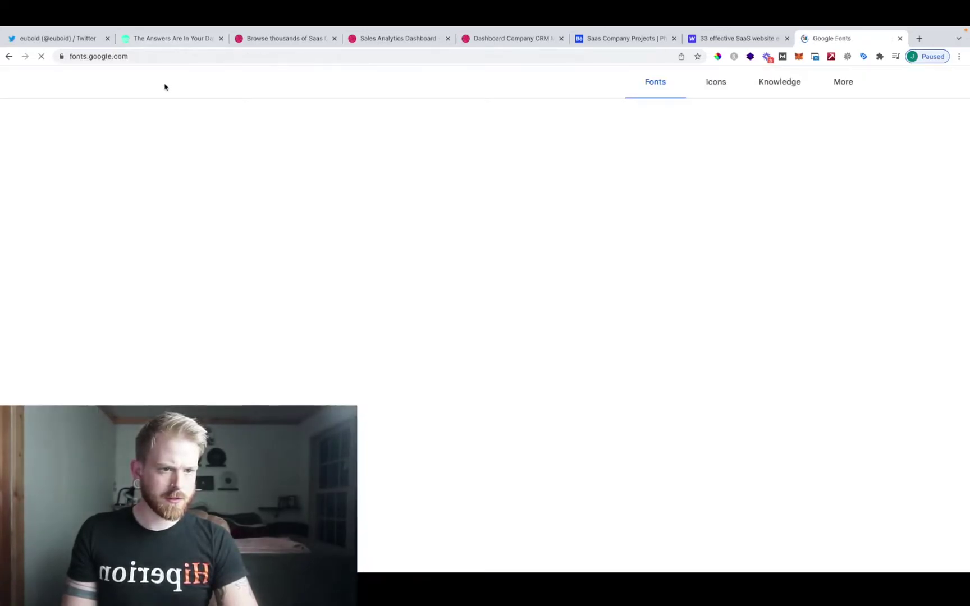
left_click(715, 82)
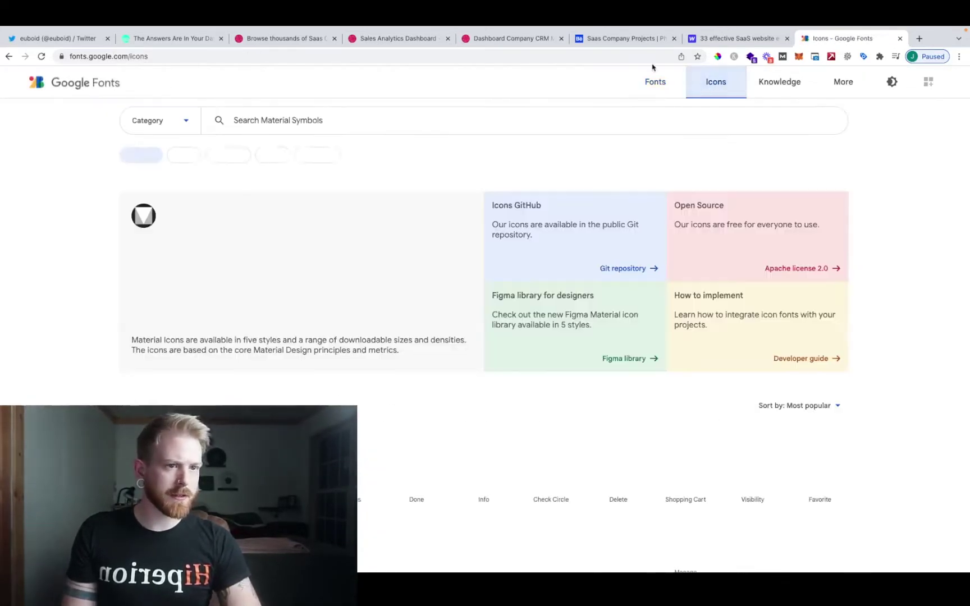
scroll(202, 191, "down", 1)
scroll(195, 152, "up", 1)
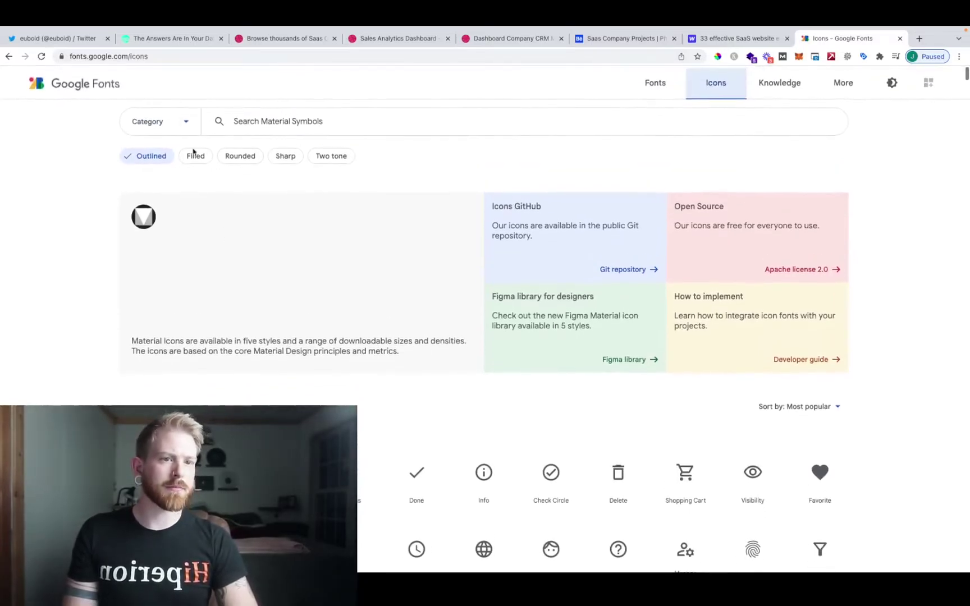
- Search the icon library for "email" and download the outlined Send icon as an SVG
left_click(266, 118)
type("email")
key("Return")
left_click(225, 236)
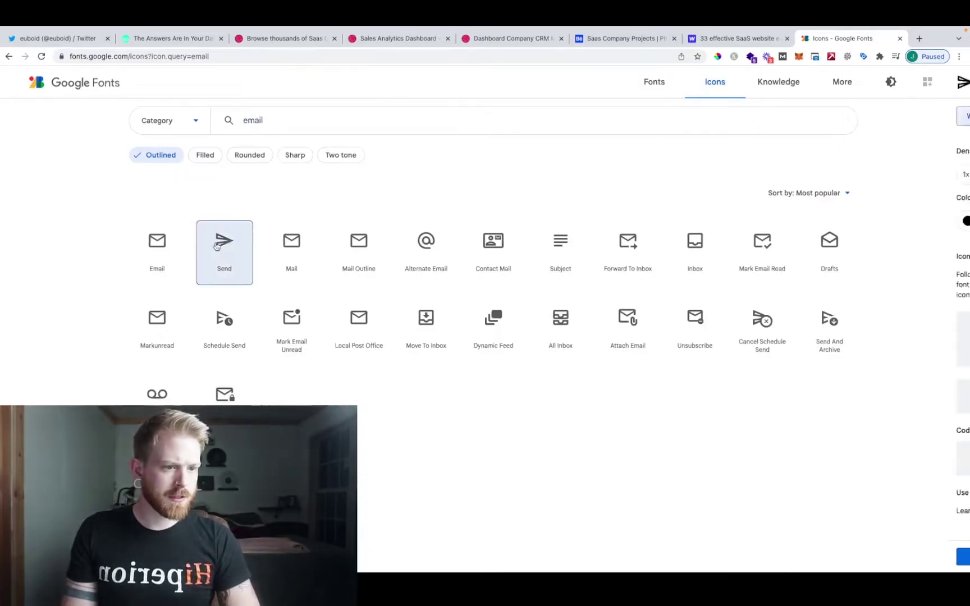
left_click(853, 556)
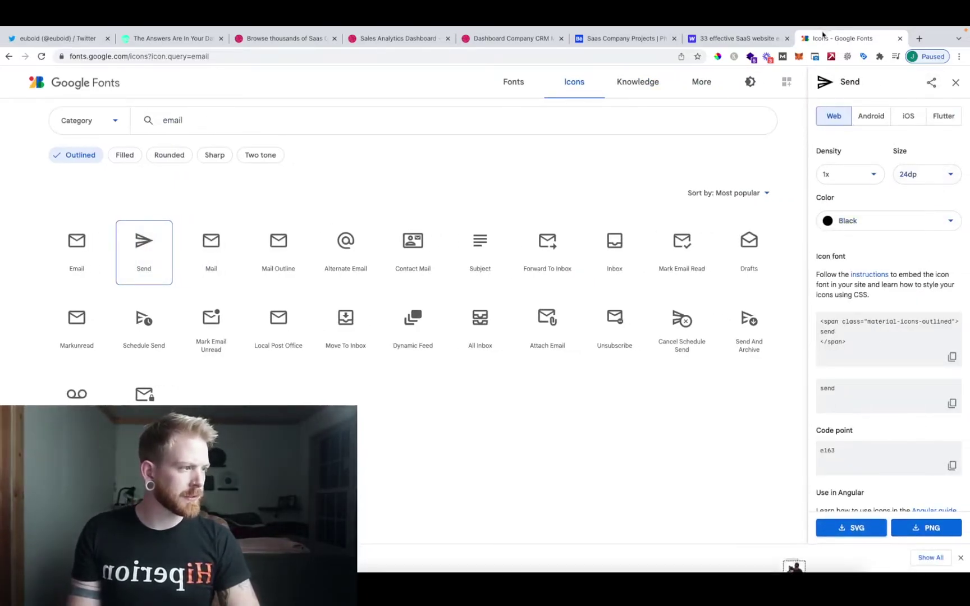
- Check the Kraftful example in the Webflow article, and in Adobe XD move the hero's Get Free Trial and Book a Demo buttons above the hiperionHome artboard
left_click(740, 38)
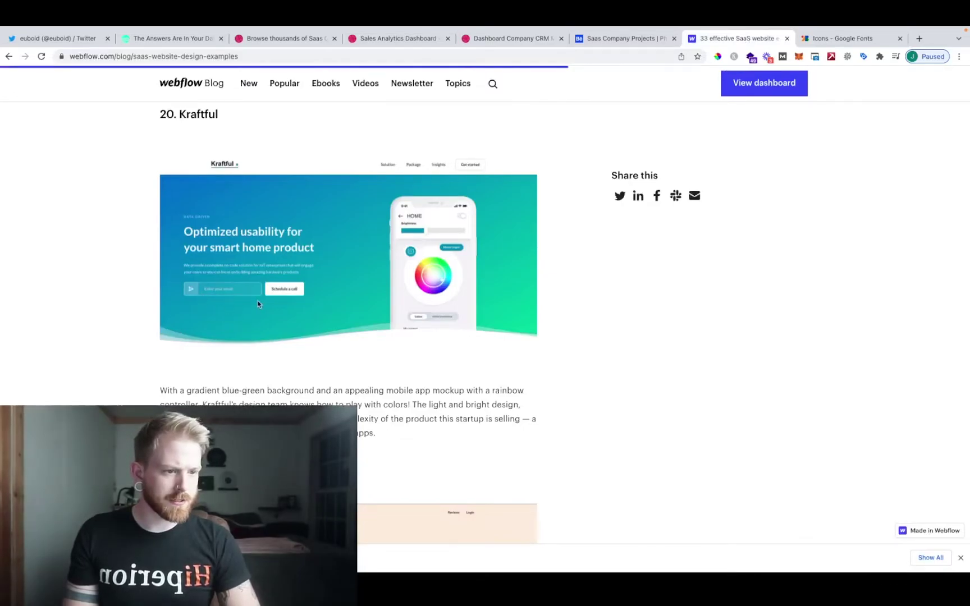
key("super+Tab")
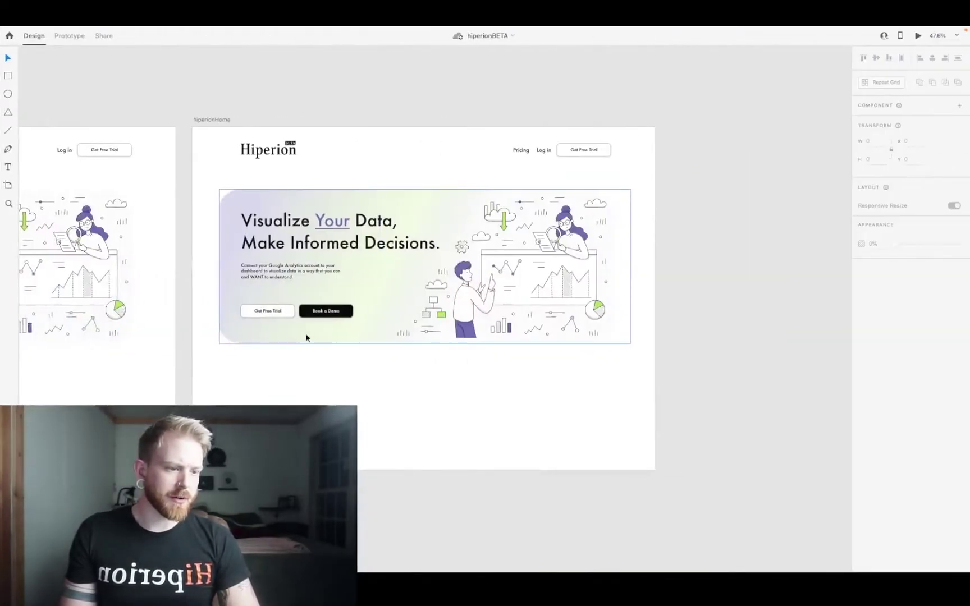
left_click(270, 313)
left_click(333, 312, "shift")
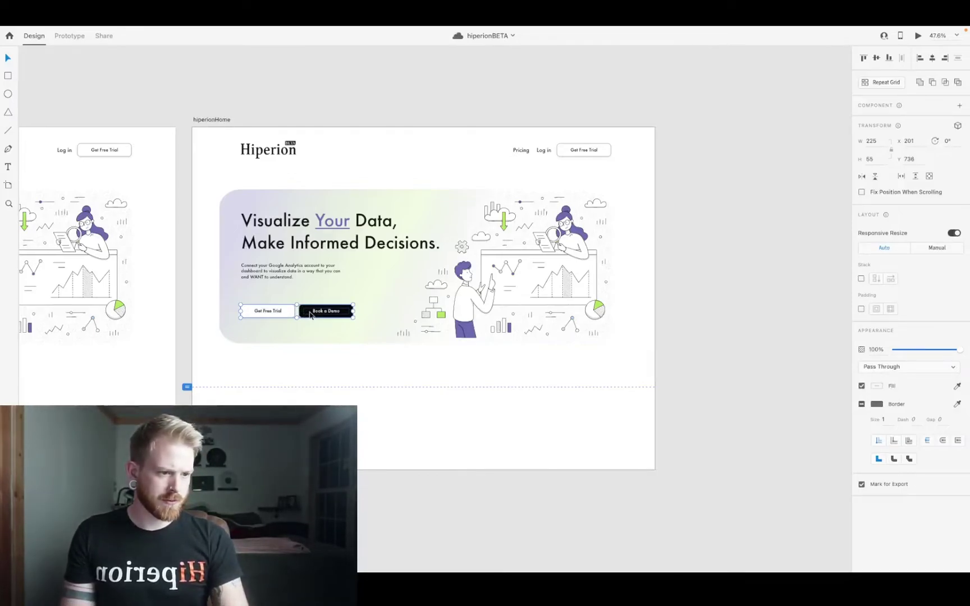
key("Delete")
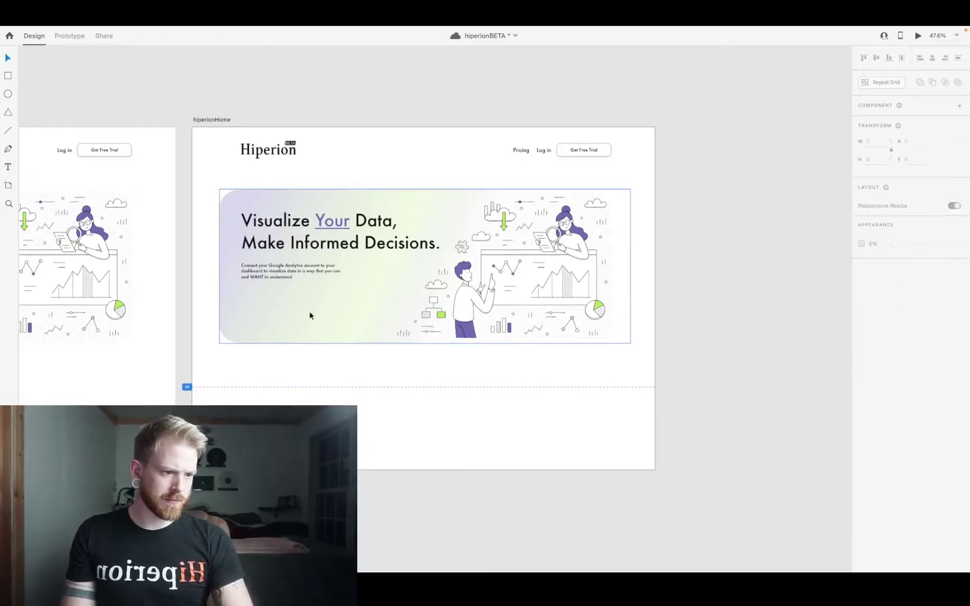
key("ctrl+z")
left_click_drag(278, 314, 310, 87)
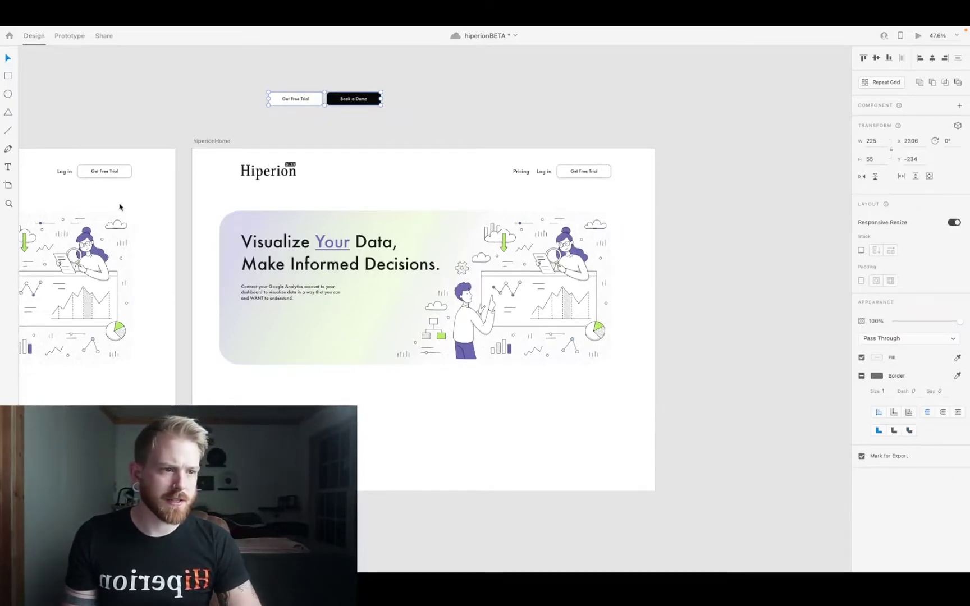
left_click(314, 132)
- Place a copy of the Get Free Trial button below the hero paragraph and ungroup it
left_click(317, 105)
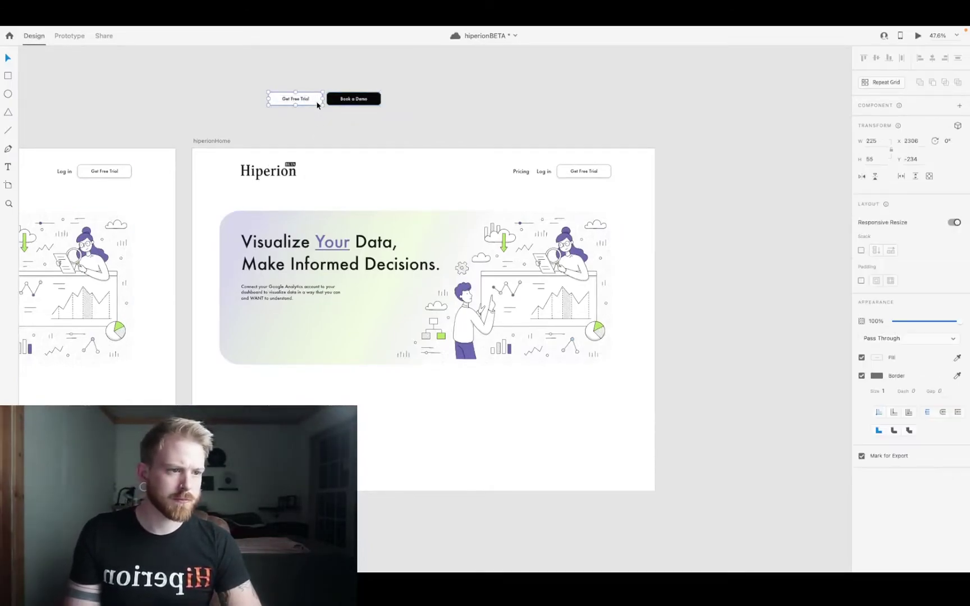
left_click_drag(312, 100, 287, 333)
right_click(287, 333)
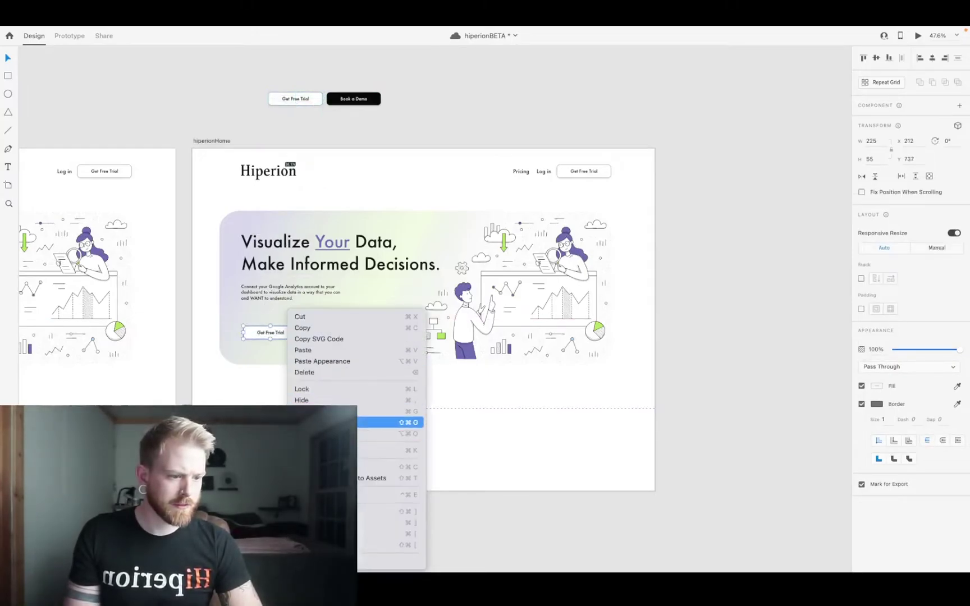
left_click(282, 348)
- Try removing the copied button's label and widening its rectangle to 464
scroll(282, 348, "up", 5)
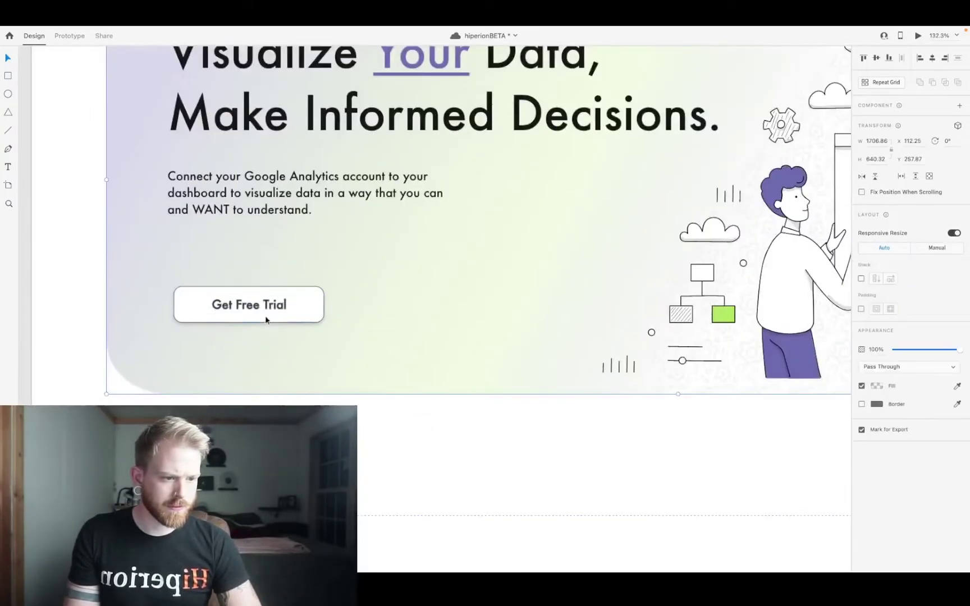
double_click(271, 307)
left_click(285, 313)
left_click_drag(325, 305, 483, 306)
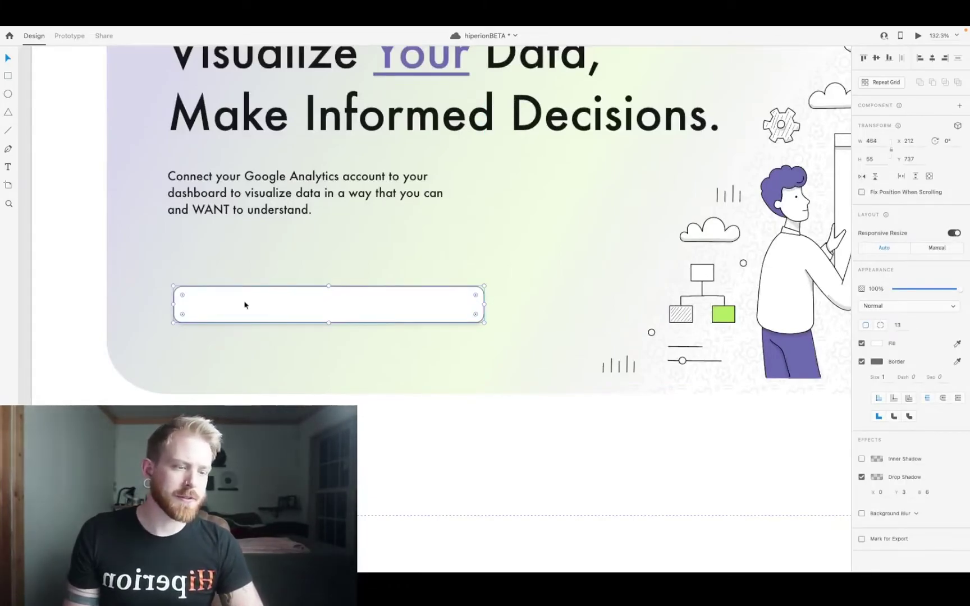
scroll(245, 306, "down", 5)
- Check the Kraftful hero form in Chrome, and in Adobe XD undo the copied button's label removal and widening
key("super+Tab")
key("super+Tab")
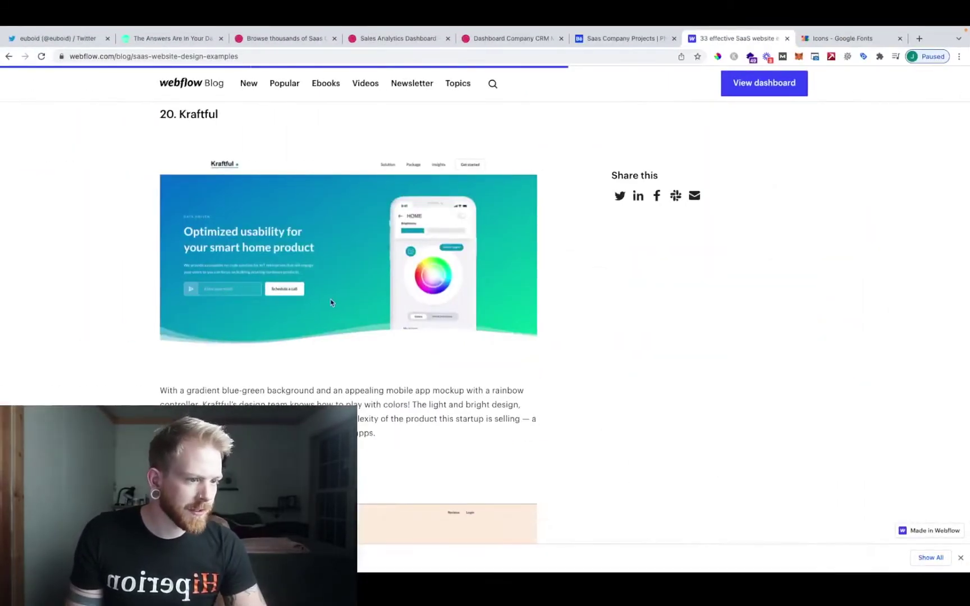
scroll(331, 302, "down", 1)
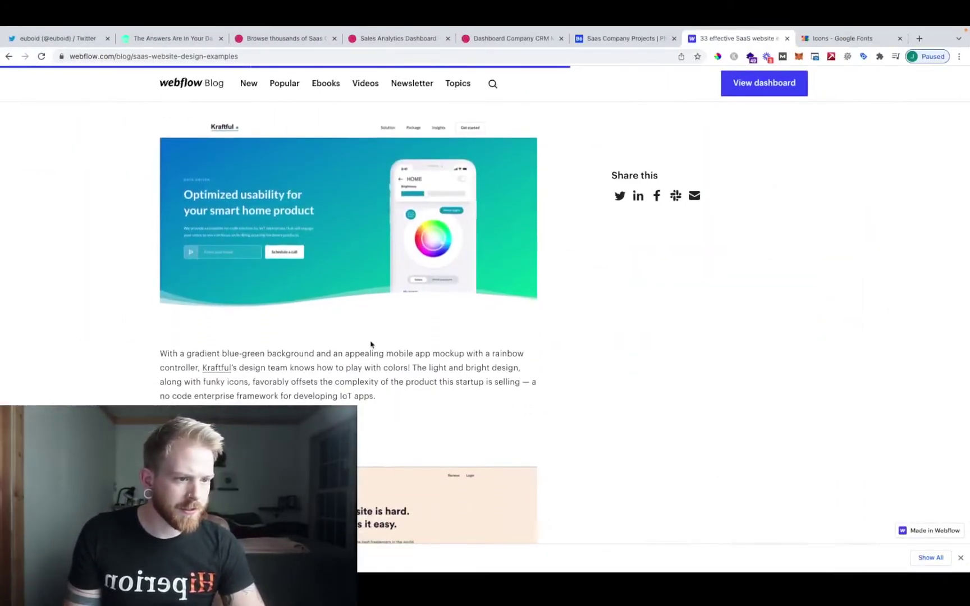
key("super+Tab")
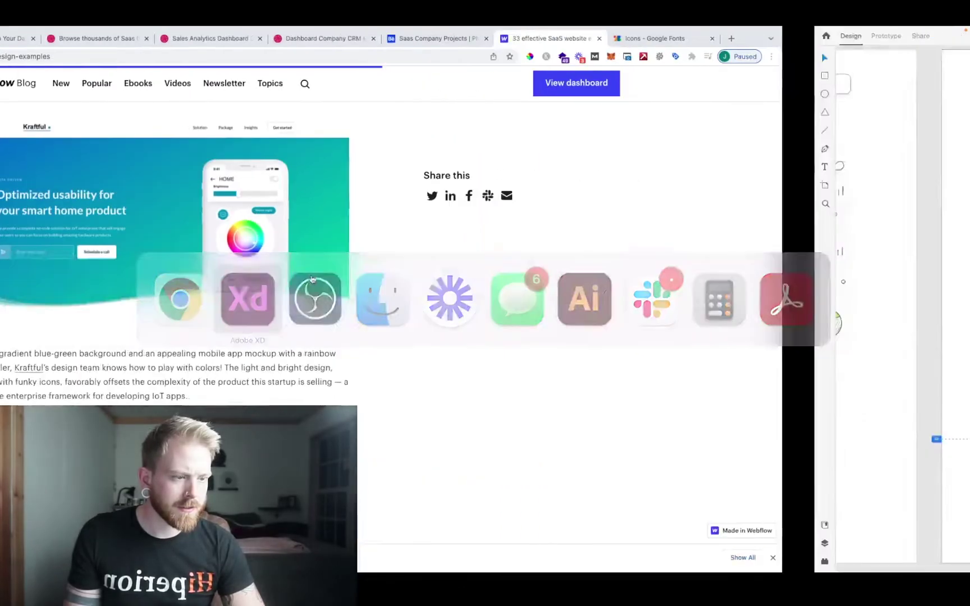
scroll(232, 306, "up", 3)
scroll(510, 144, "up", 4)
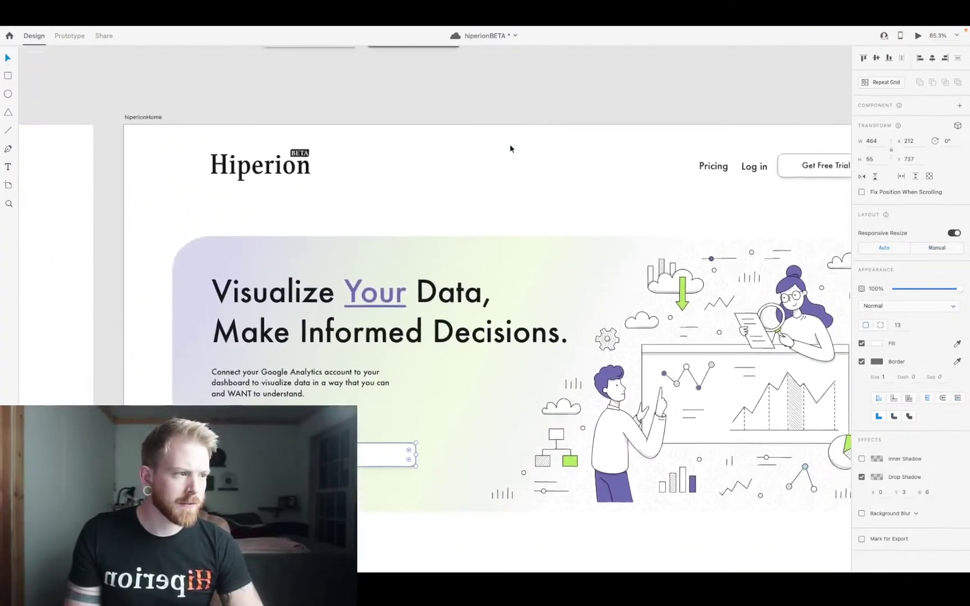
left_click(331, 80)
key("super+z")
key("super+z")
scroll(352, 390, "down", 1)
scroll(351, 390, "down", 4)
- Widen the copied button's rectangle to 538 and change its label to "Enter your email"
right_click(323, 347)
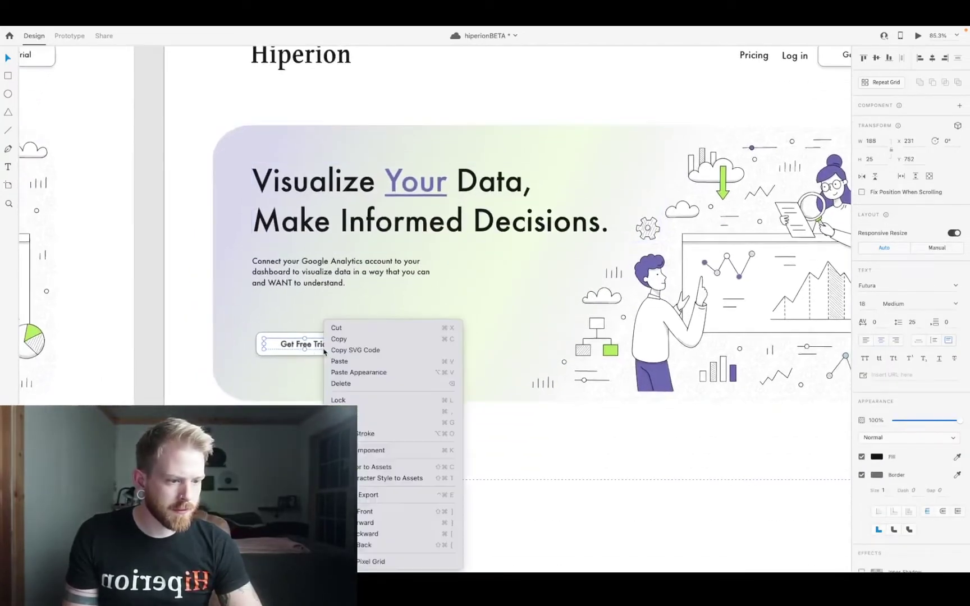
left_click(365, 426)
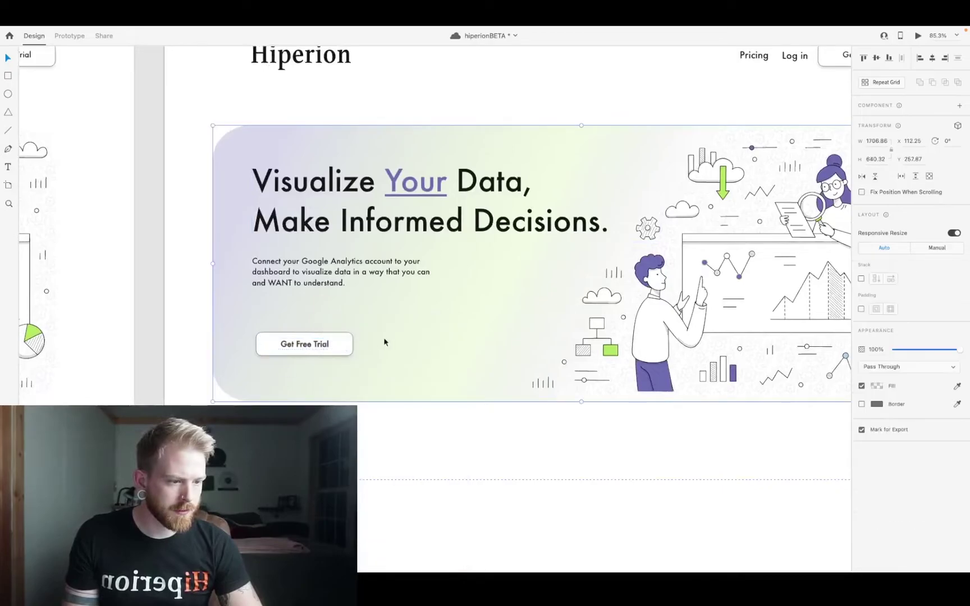
left_click_drag(352, 343, 487, 343)
double_click(309, 346)
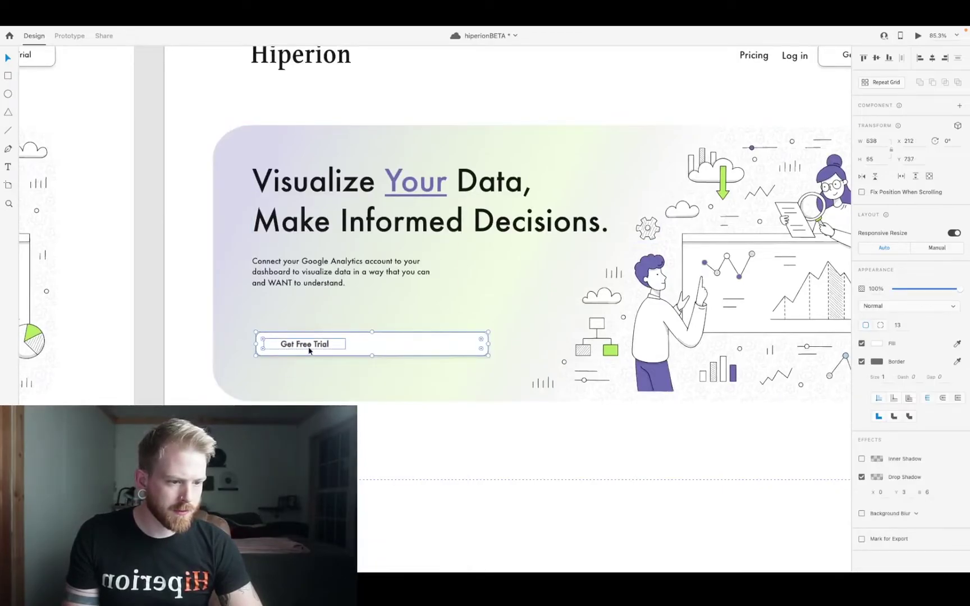
double_click(309, 346)
type("Enter your e")
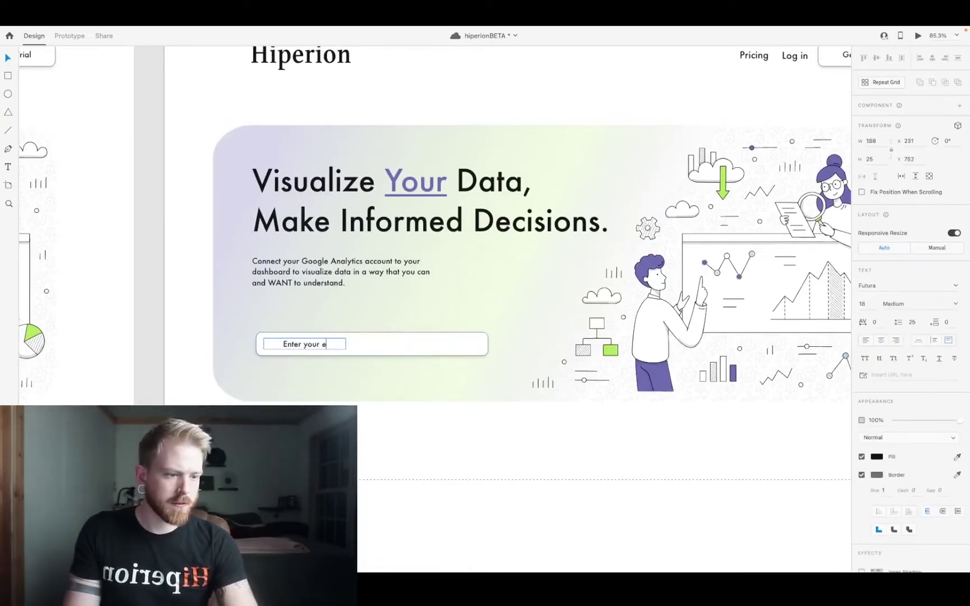
key("ctrl+a")
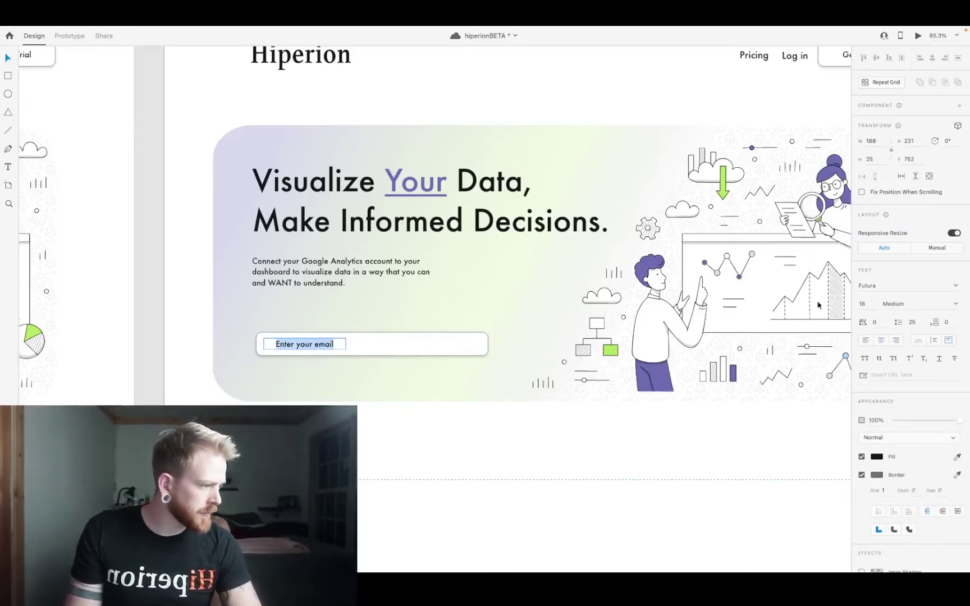
left_click(957, 303)
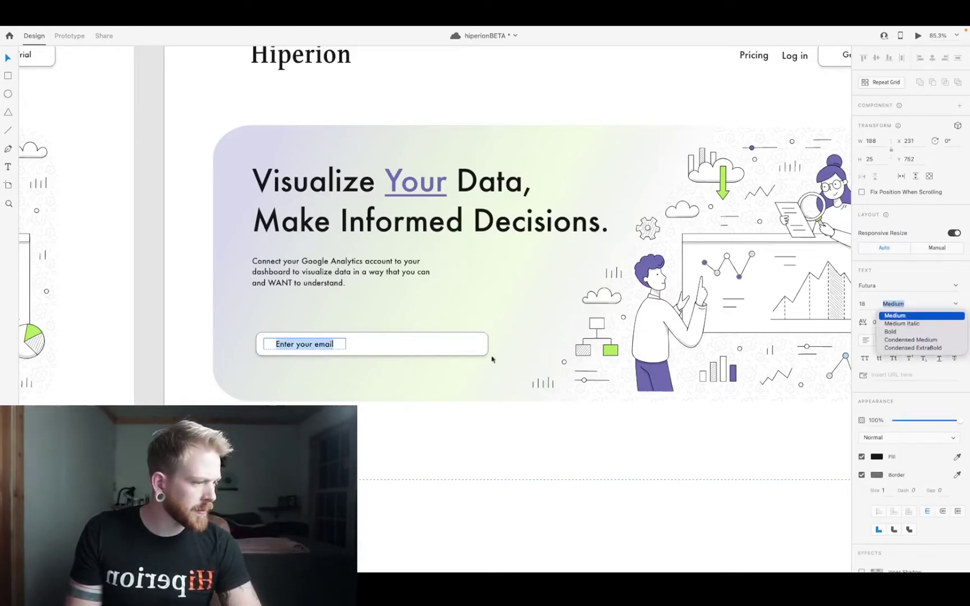
key("Escape")
key("Escape")
- Place the downloaded Send icon in the hero's email field, beside the "Enter your email" text
key("super+Tab")
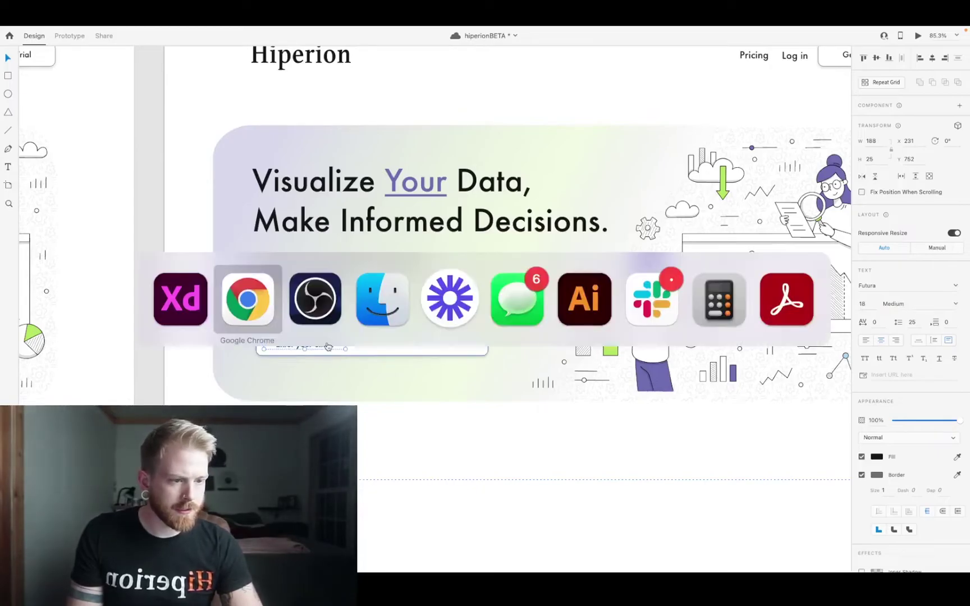
key("super+Tab")
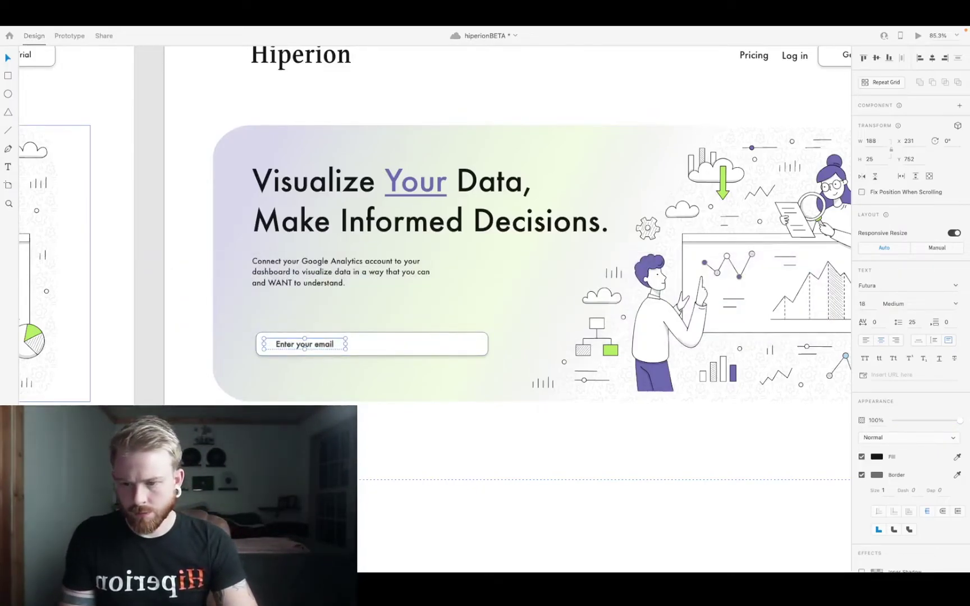
left_click_drag(111, 62, 256, 354)
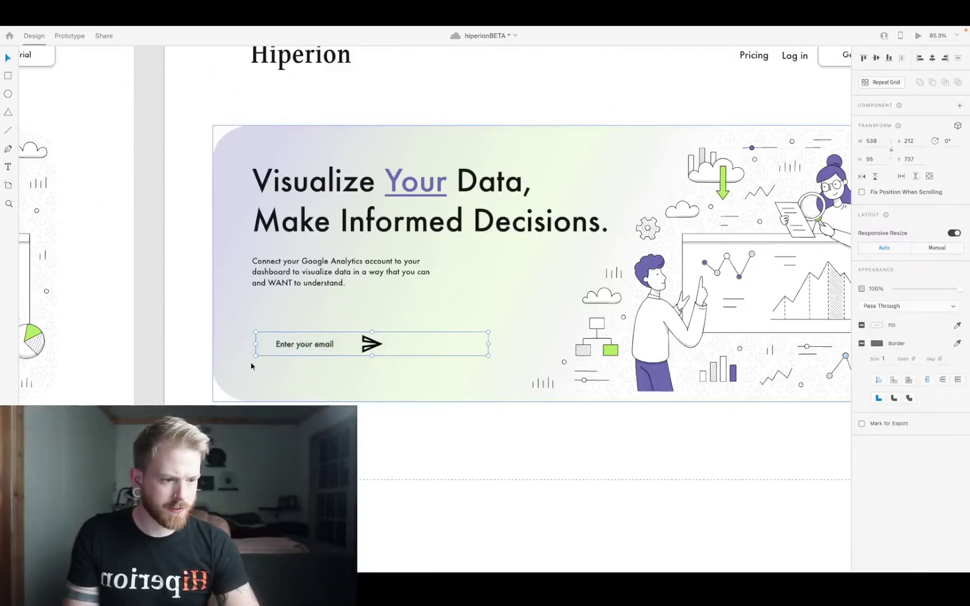
- Undo the last icon placement, then place the Send icon at the email field's left end with "Enter your email" to its right
key("ctrl+z")
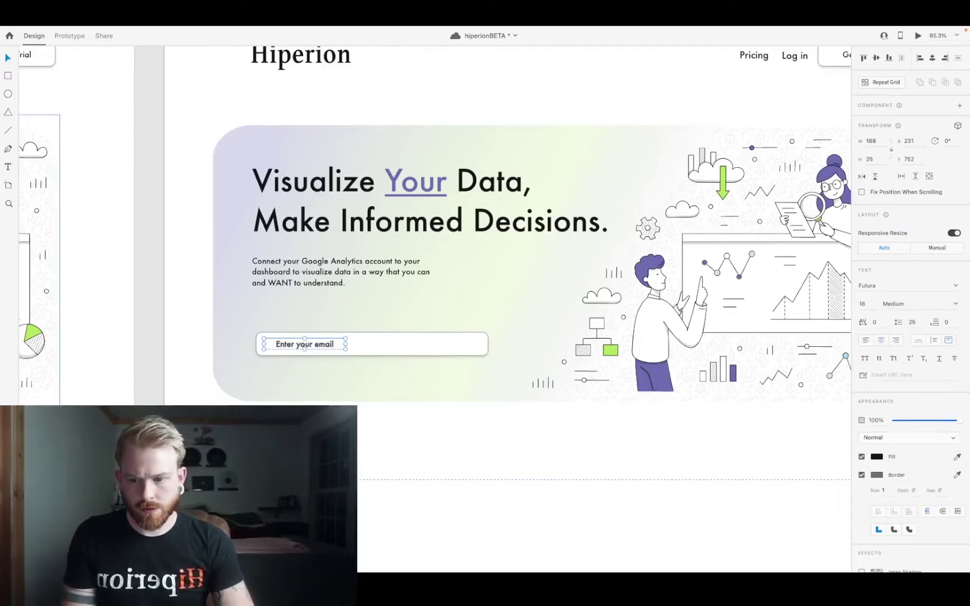
key("ctrl+z")
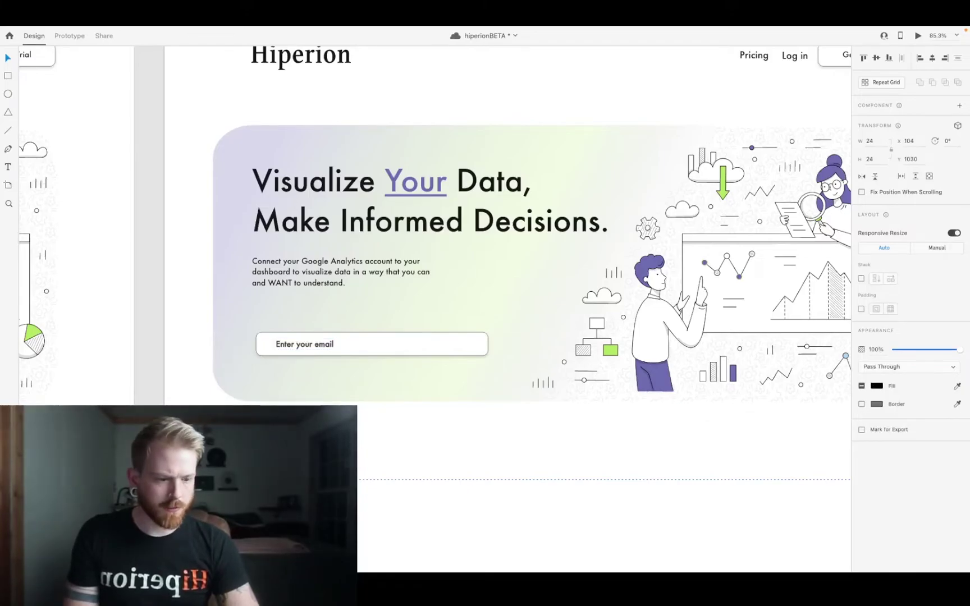
left_click_drag(212, 473, 279, 339)
scroll(268, 347, "up", 5)
left_click(323, 337)
scroll(213, 335, "up", 5)
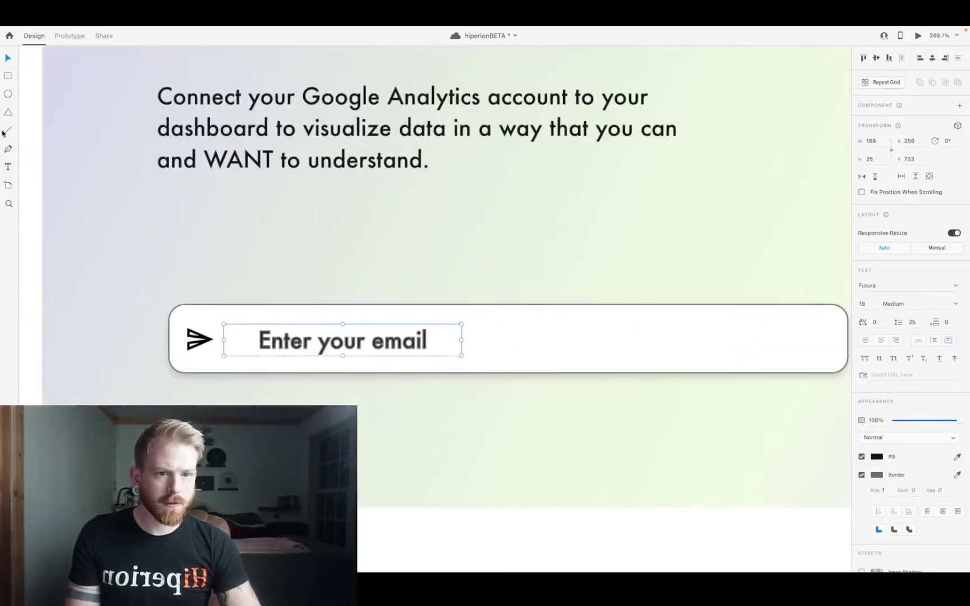
- Draw a vertical divider line across the email field's height, between the Send icon and the "Enter your email" text
left_click_drag(235, 306, 236, 369)
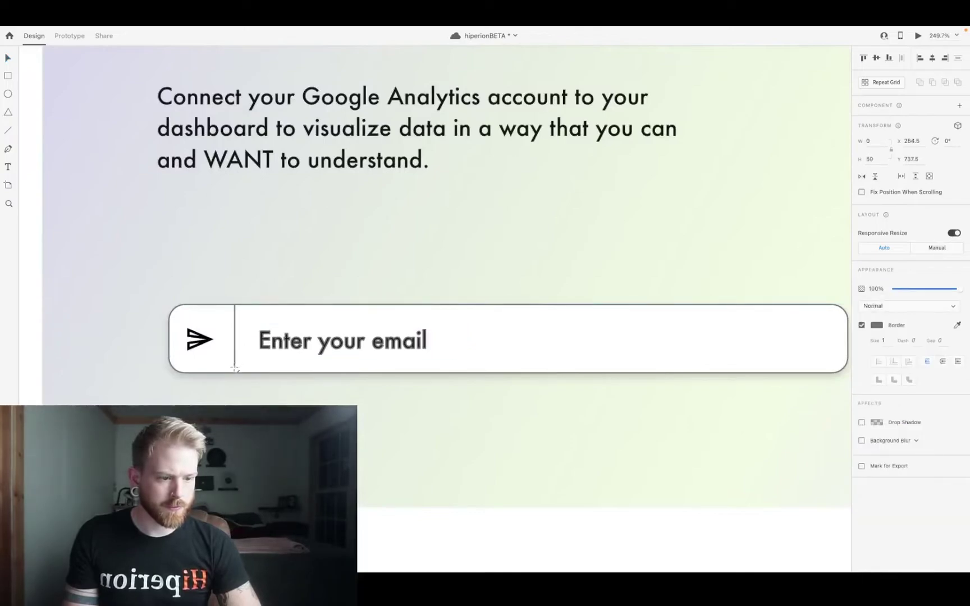
key("v")
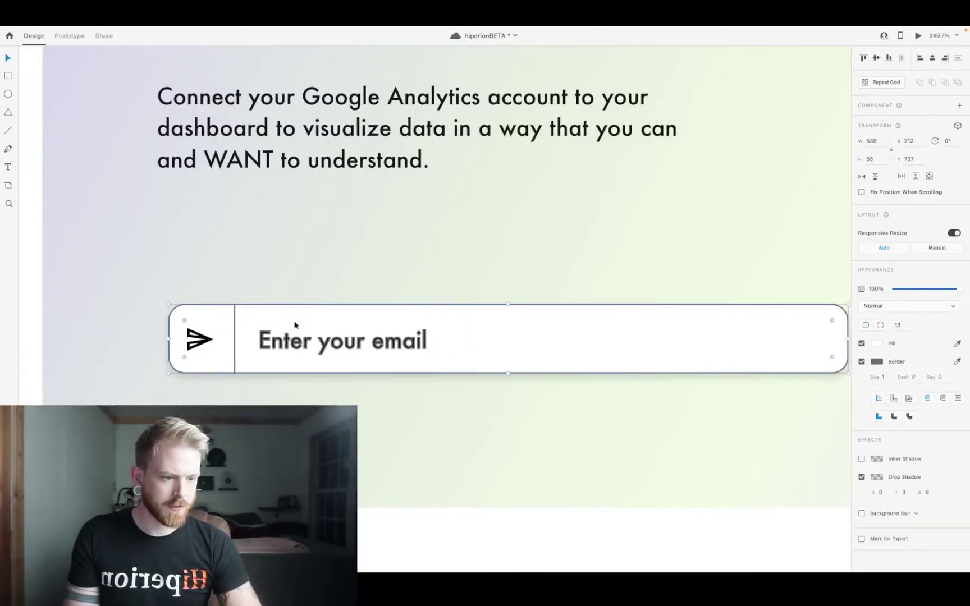
left_click(244, 347)
key("Escape")
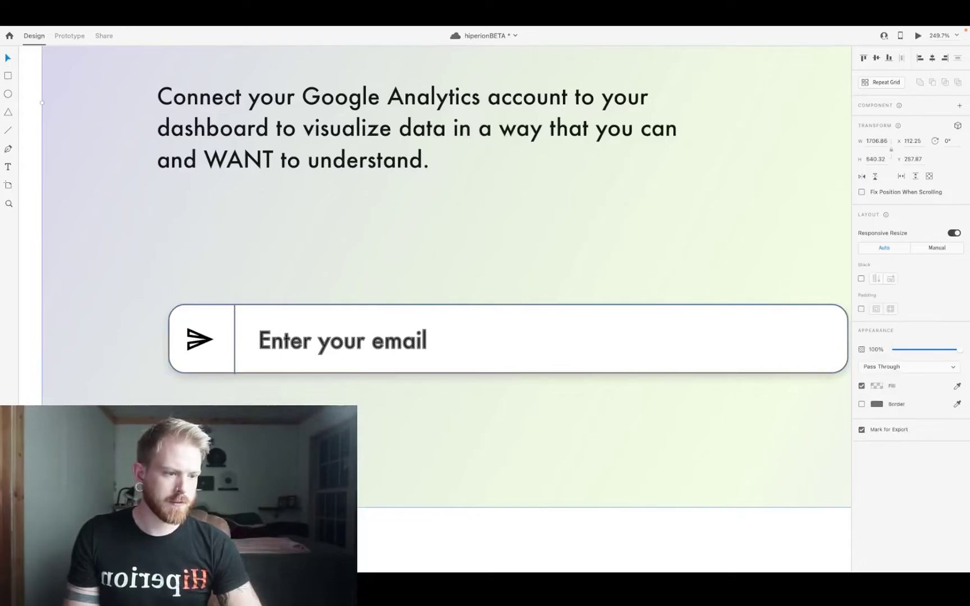
- Remove the border from the "Enter your email" text and narrow the email field's rectangle to 378
double_click(306, 342)
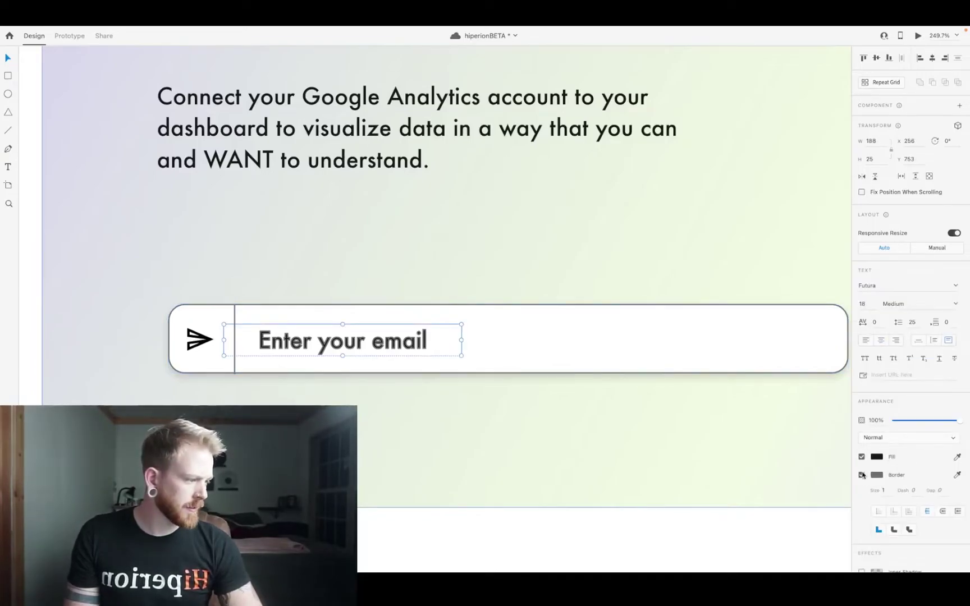
scroll(446, 366, "down", 5)
key("Escape")
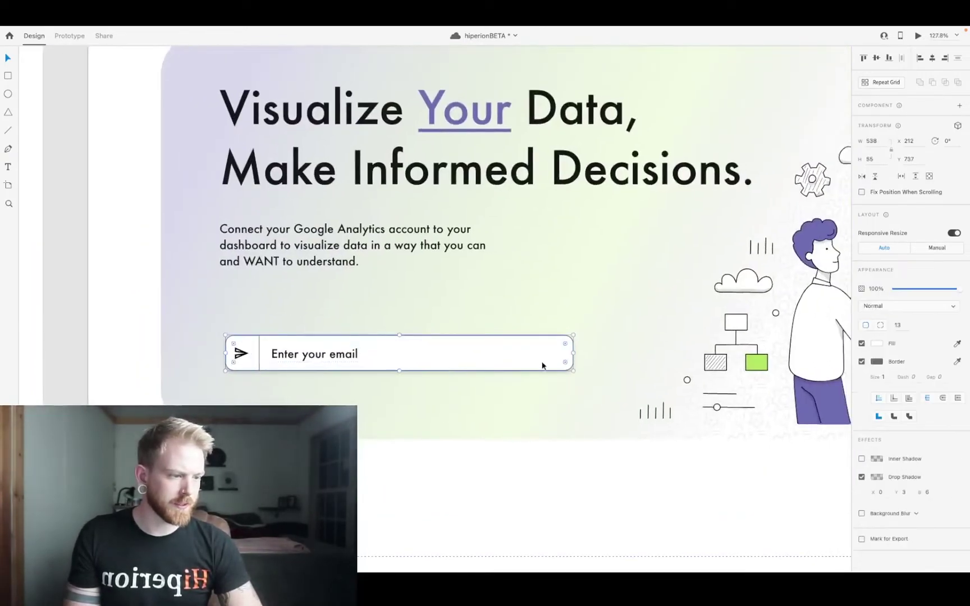
left_click_drag(572, 359, 468, 343)
scroll(470, 344, "down", 4)
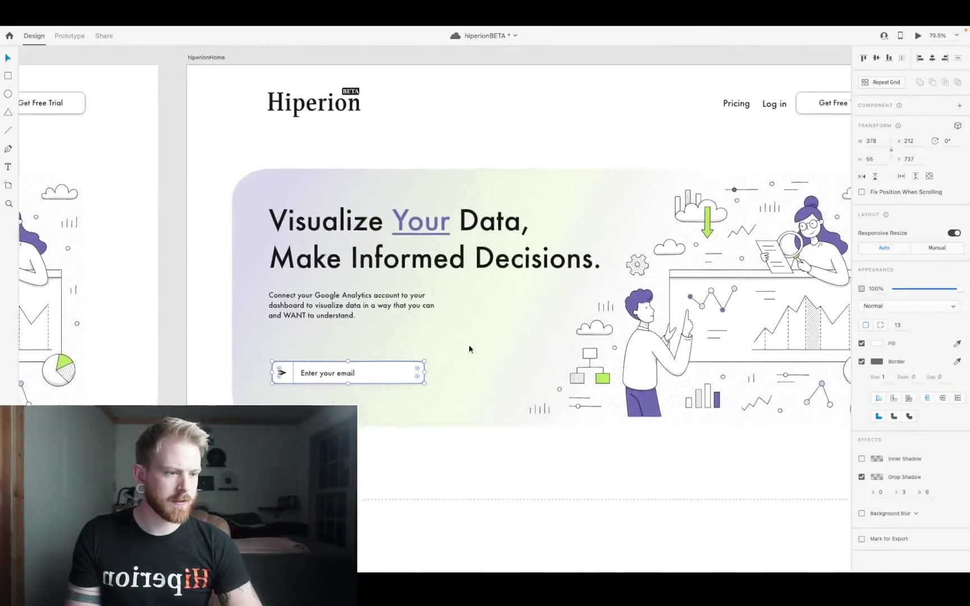
- Move the "Get Free Trial" button from above the artboard into the hero beside the email field, at X 604, Y 737
scroll(426, 141, "up", 3)
scroll(426, 141, "right", 5)
scroll(427, 141, "down", 4)
left_click(327, 107)
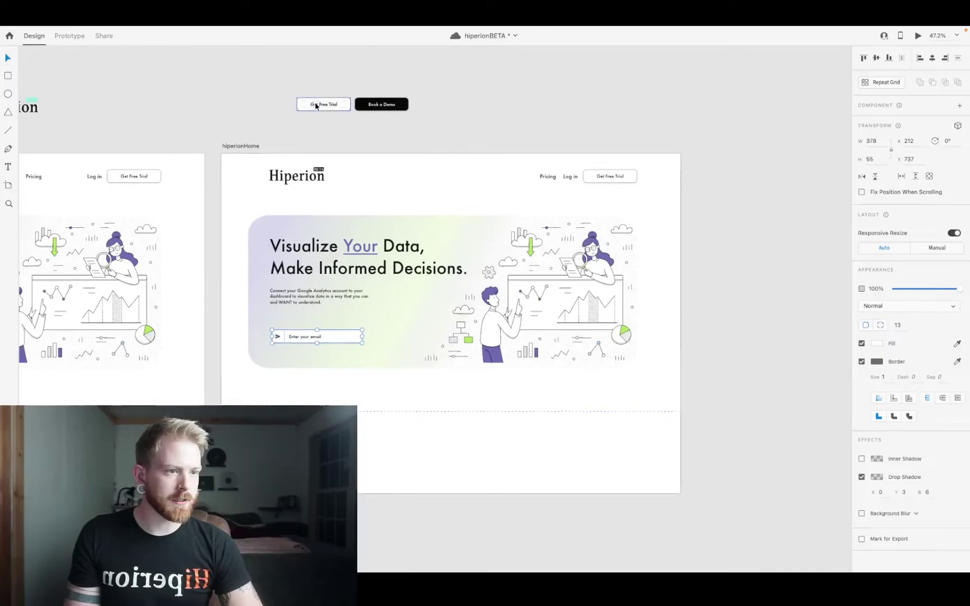
left_click_drag(327, 106, 402, 336)
scroll(362, 334, "up", 10)
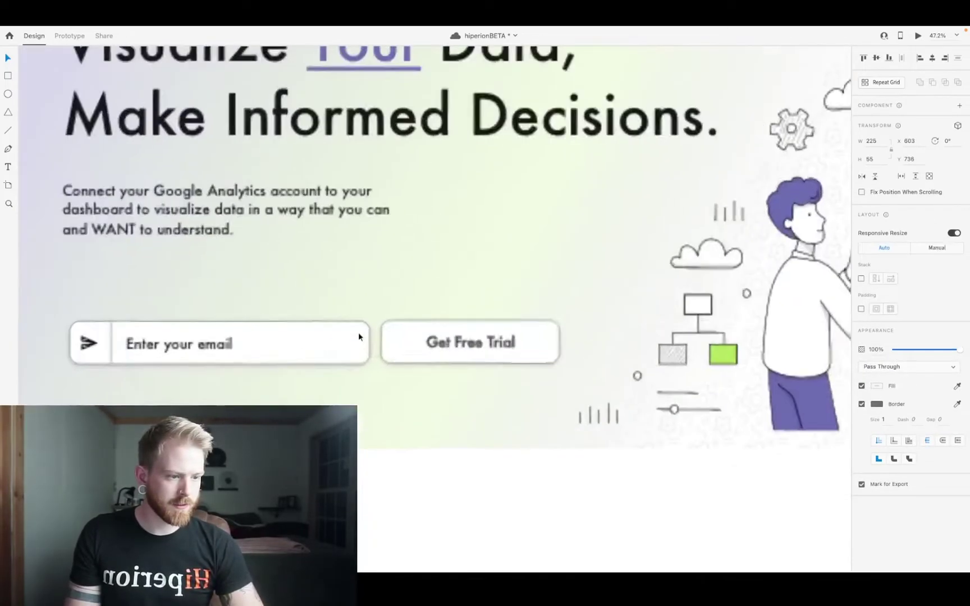
key("Right")
key("Down")
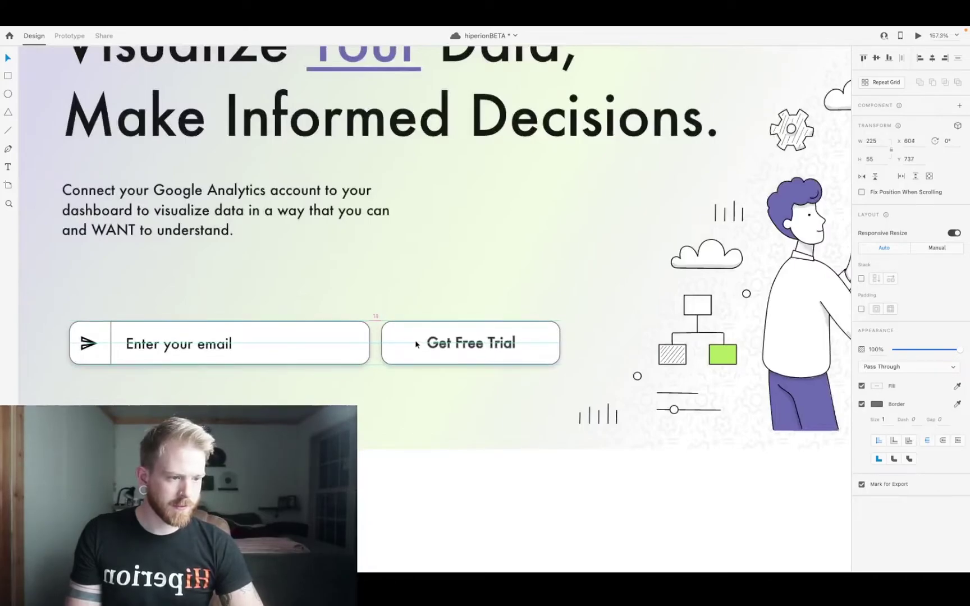
scroll(415, 344, "down", 5)
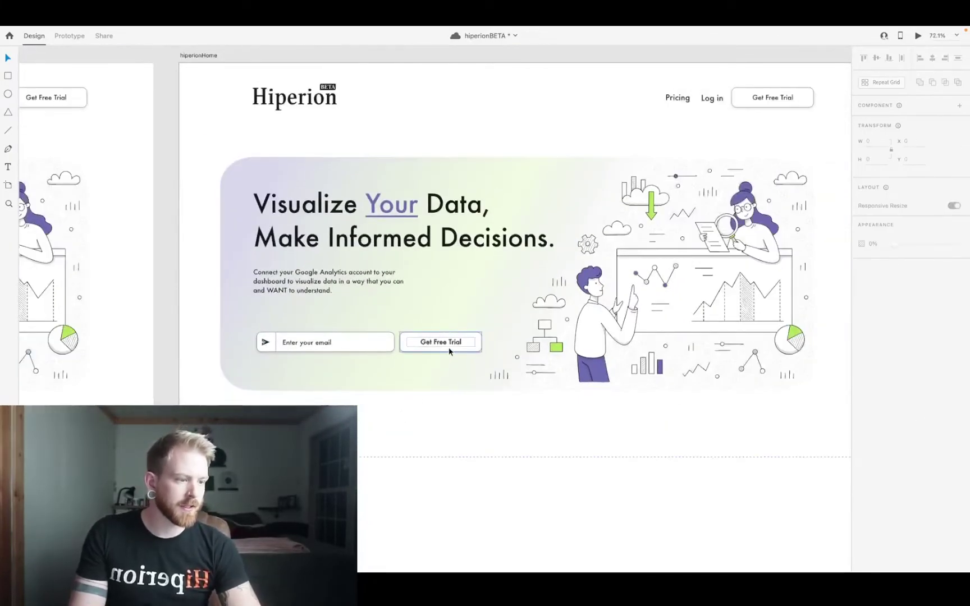
- Remove the border from the label text of the hero's "Get Free Trial" button
double_click(449, 342)
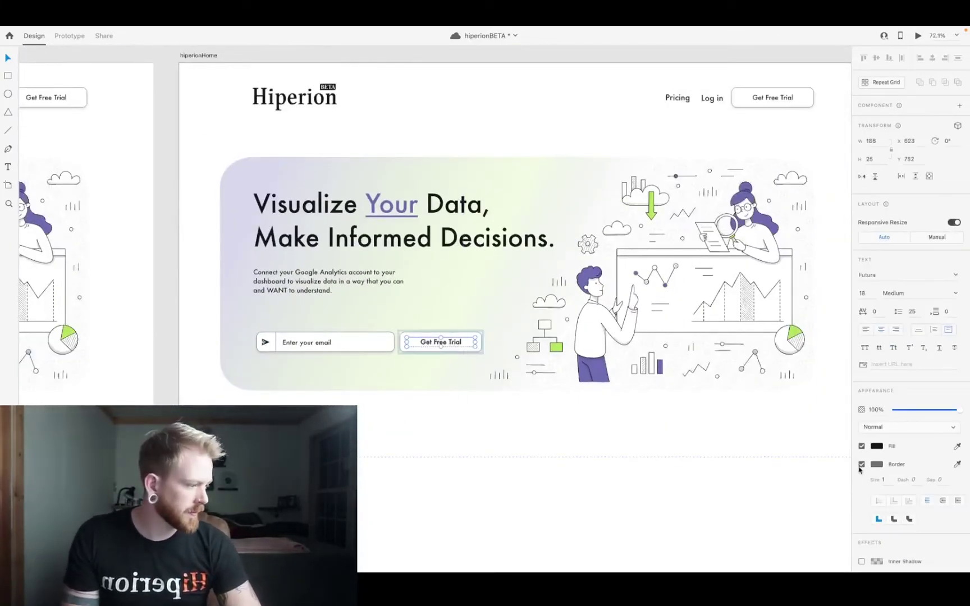
left_click(511, 432)
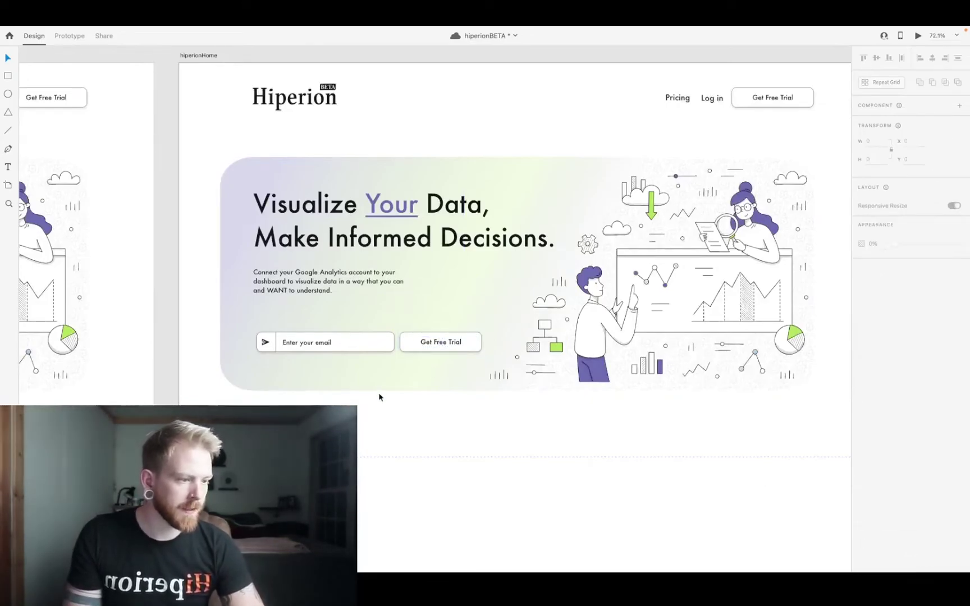
scroll(379, 396, "right", 3)
scroll(379, 397, "down", 3)
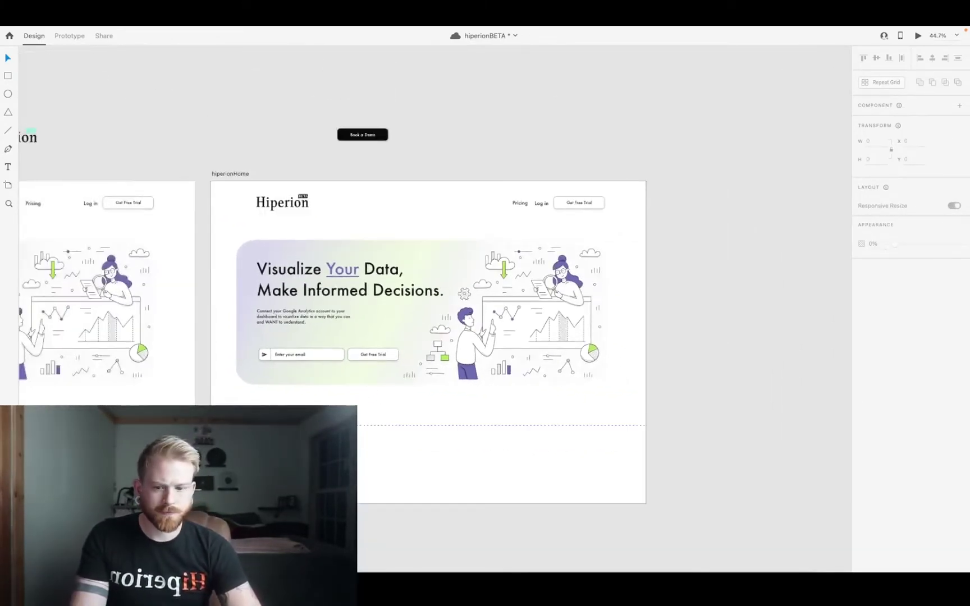
- Switch to Chrome and examine the hero layout of the Ionix-SaaS landing page on Behance
right_click(639, 552)
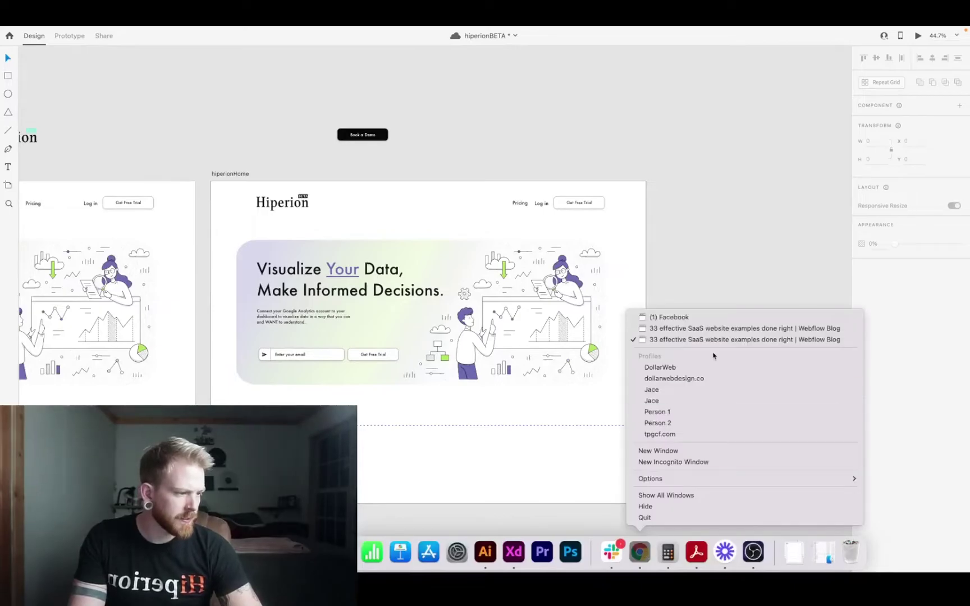
left_click(711, 340)
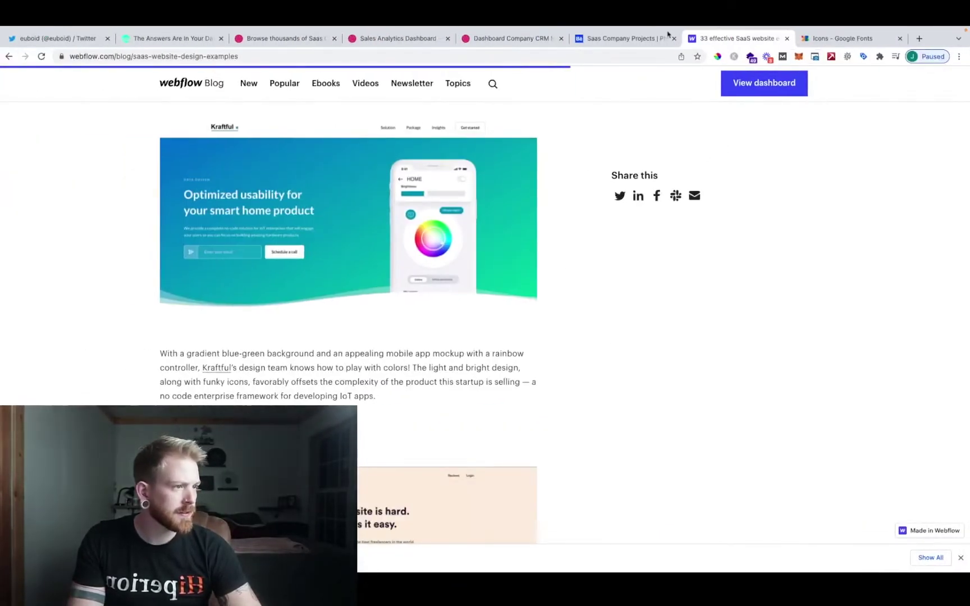
left_click(643, 65)
scroll(525, 355, "down", 2)
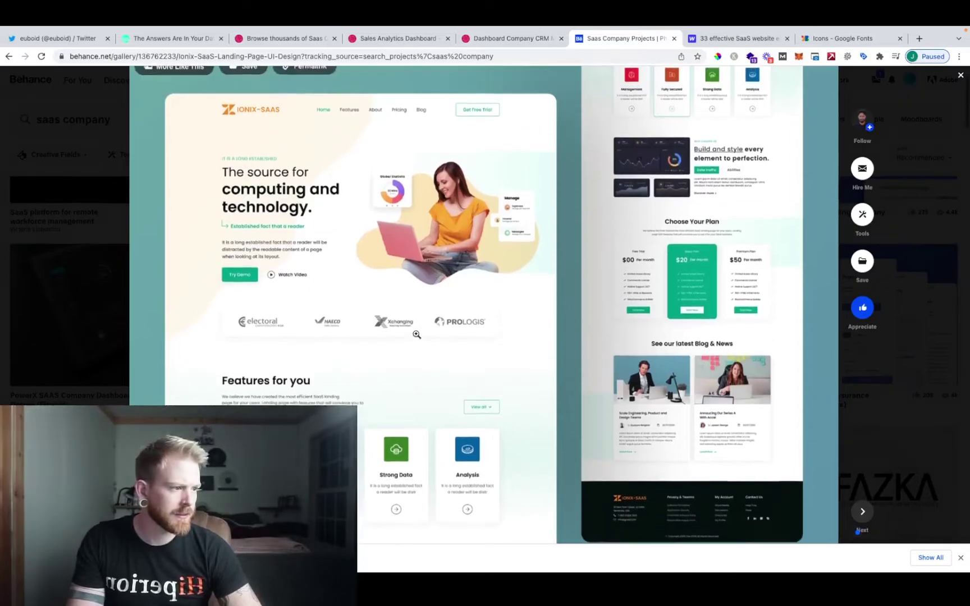
scroll(420, 342, "up", 1)
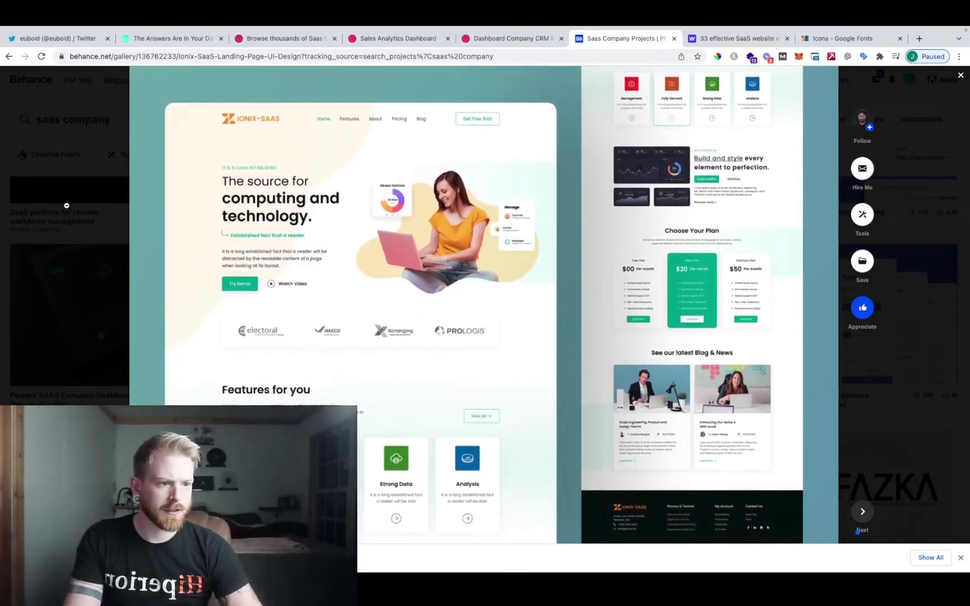
scroll(173, 315, "up", 2)
scroll(173, 315, "down", 1)
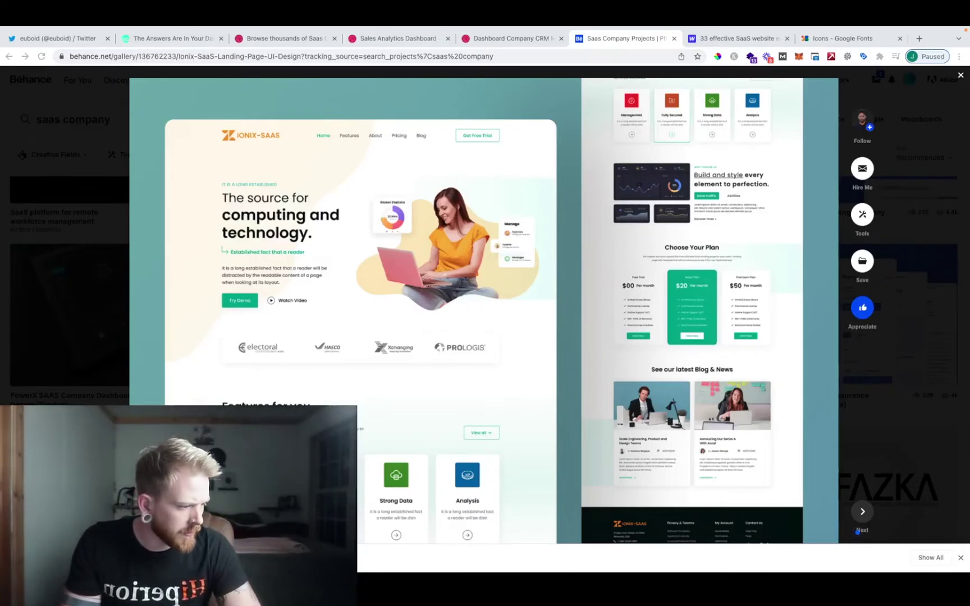
- Back in Adobe XD, add the screenshot of the Ionix-SaaS landing page to the canvas near the hiperionHome artboard
left_click(497, 552)
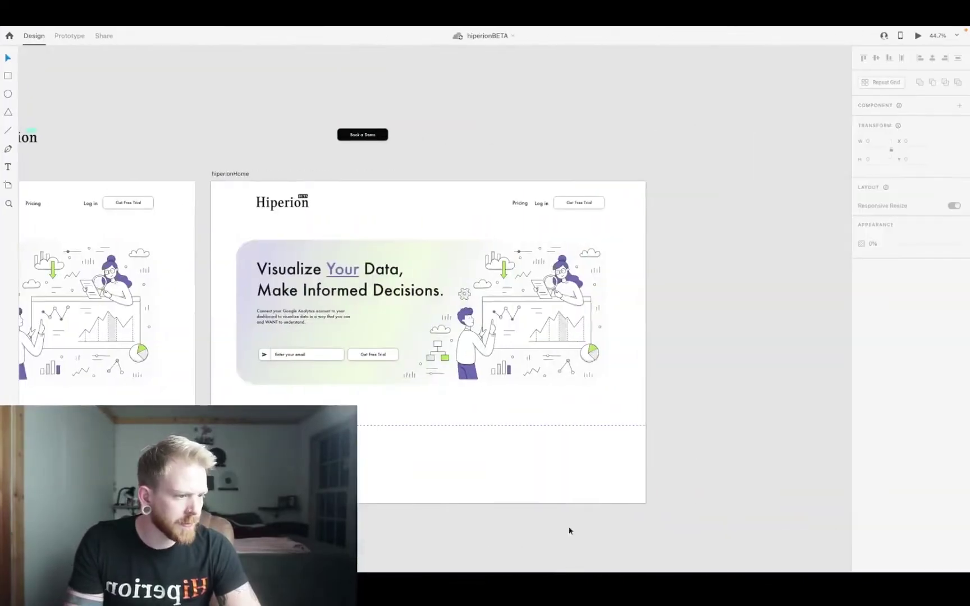
scroll(469, 369, "down", 5)
key("super+Tab")
key("super+Tab")
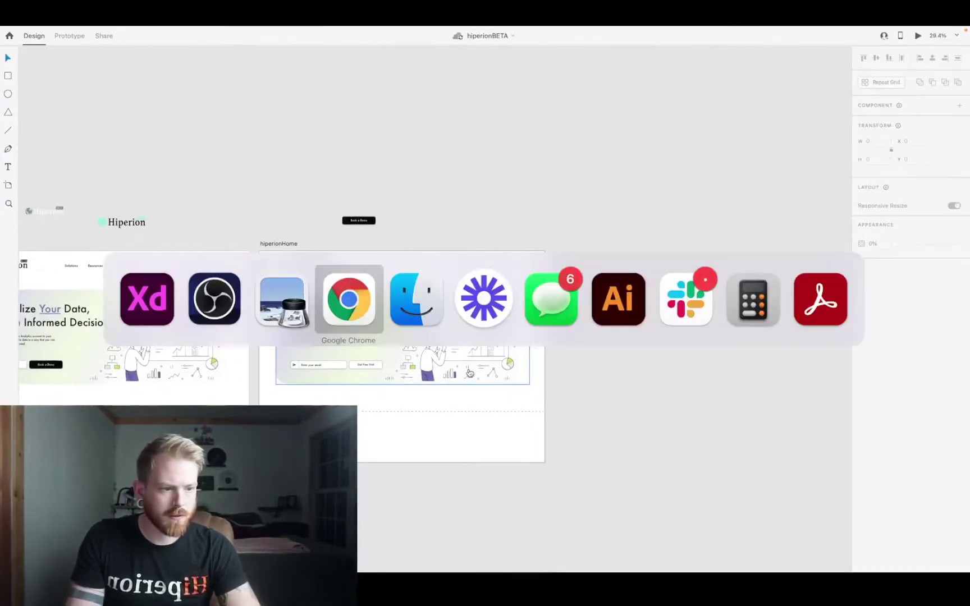
left_click_drag(186, 220, 445, 214)
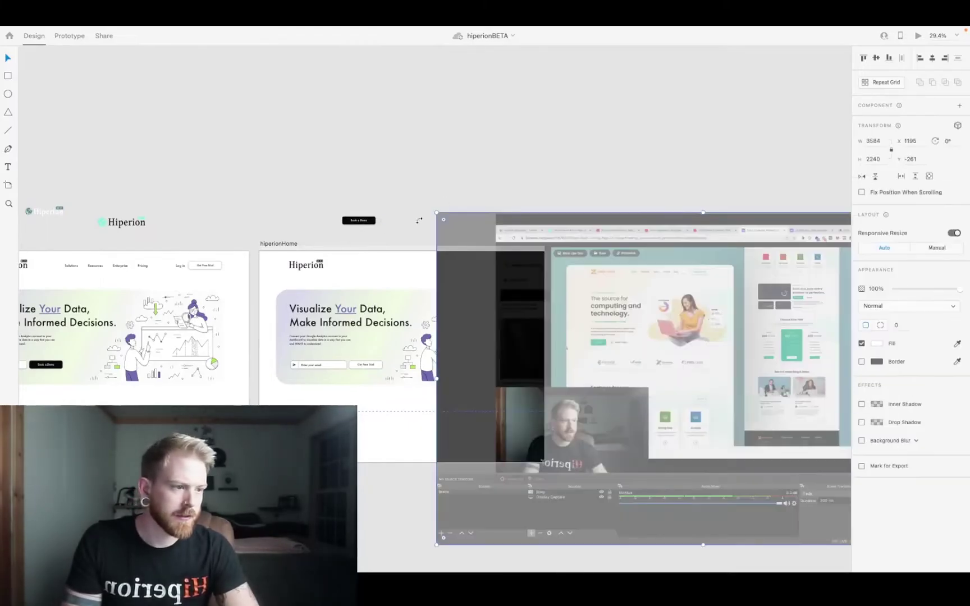
- Scale the reference screenshot down to 1360 by 850 and place it just right of the hiperionHome artboard
scroll(563, 308, "down", 5)
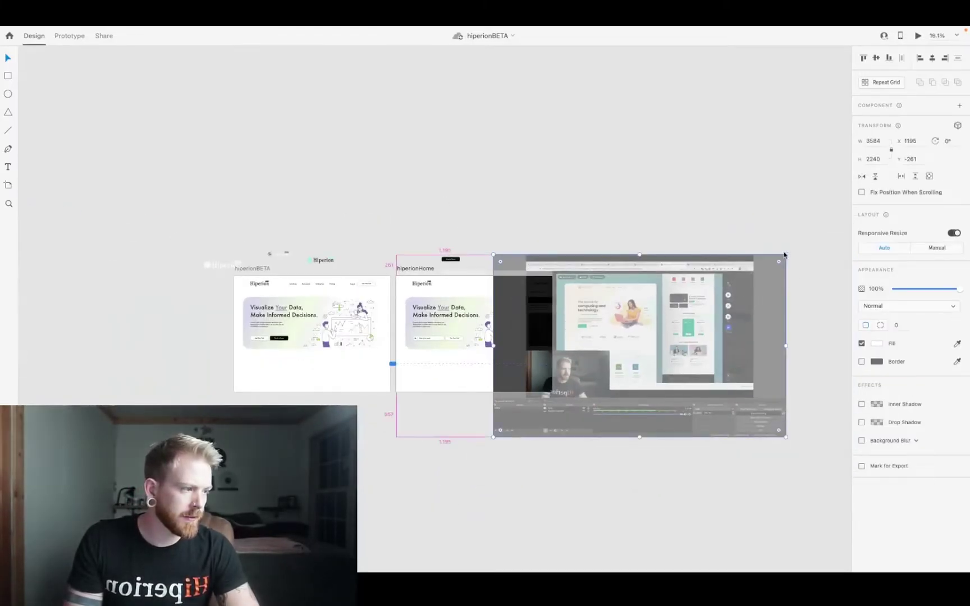
left_click_drag(785, 254, 695, 277)
scroll(572, 341, "up", 5)
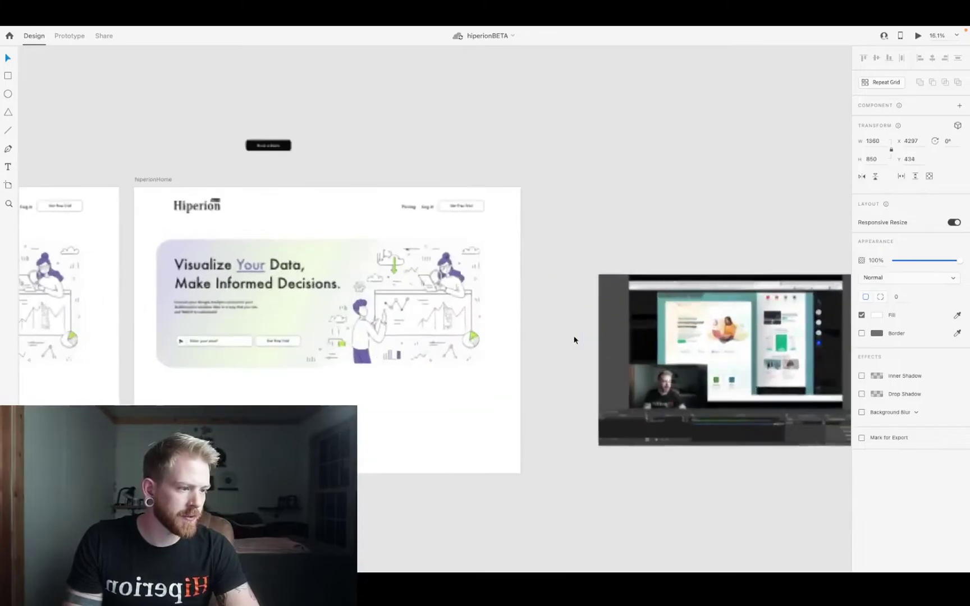
left_click_drag(652, 329, 596, 251)
scroll(388, 289, "down", 2)
scroll(387, 289, "right", 3)
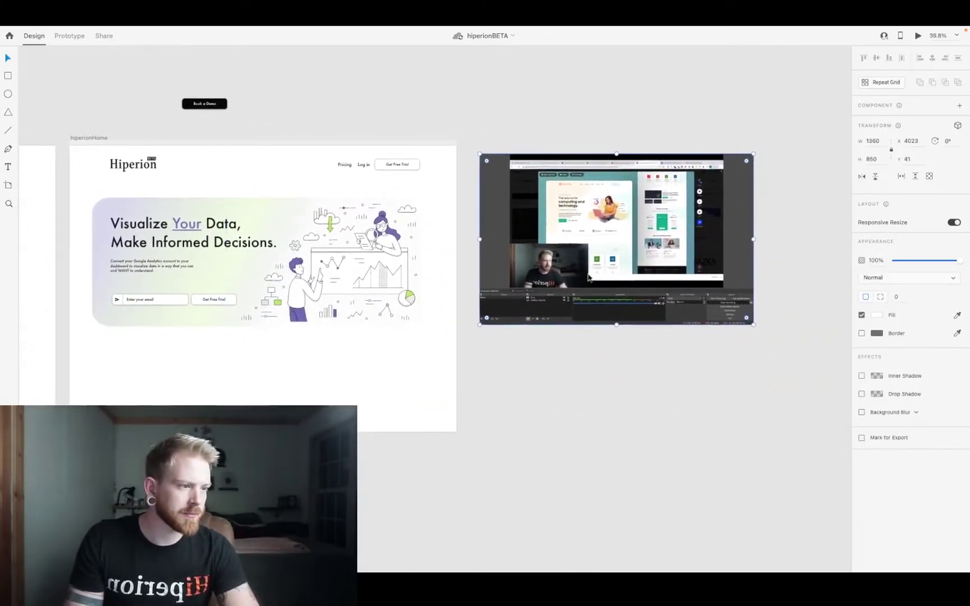
- Enlarge the reference screenshot proportionally and reposition it beside the hiperionHome artboard without overlapping it
left_click_drag(753, 154, 841, 104)
scroll(541, 276, "left", 2)
left_click_drag(541, 275, 640, 316)
scroll(392, 377, "right", 4)
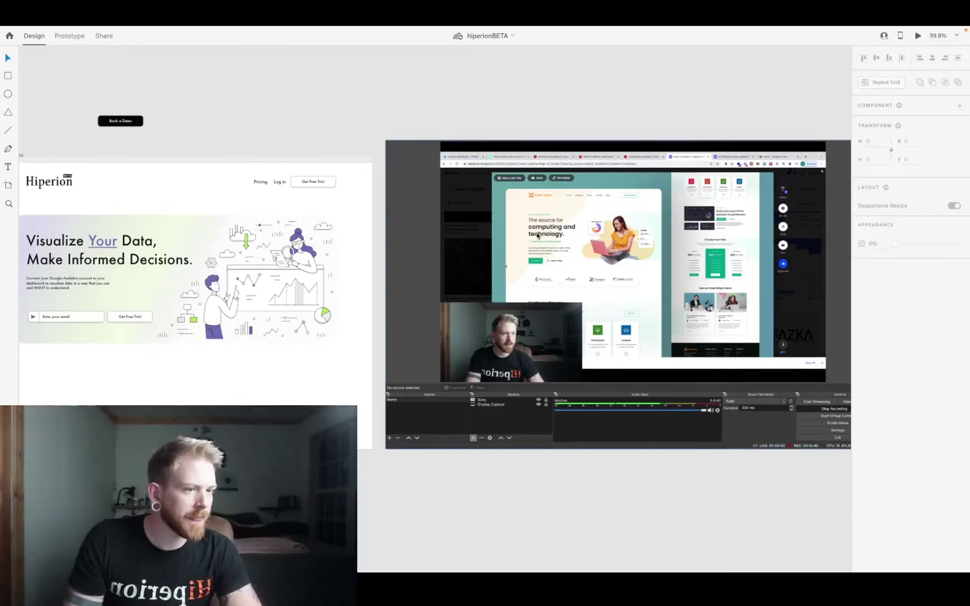
scroll(562, 292, "right", 3)
scroll(561, 292, "down", 2)
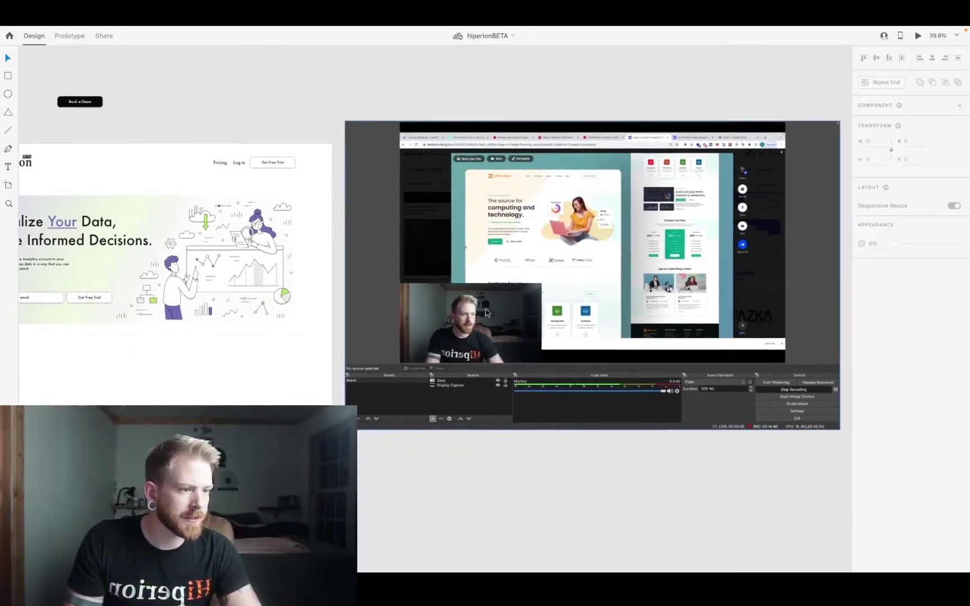
- Delete the gradient background panel and the data illustration from the hiperionHome hero
scroll(428, 265, "left", 5)
left_click(275, 210)
key("Escape")
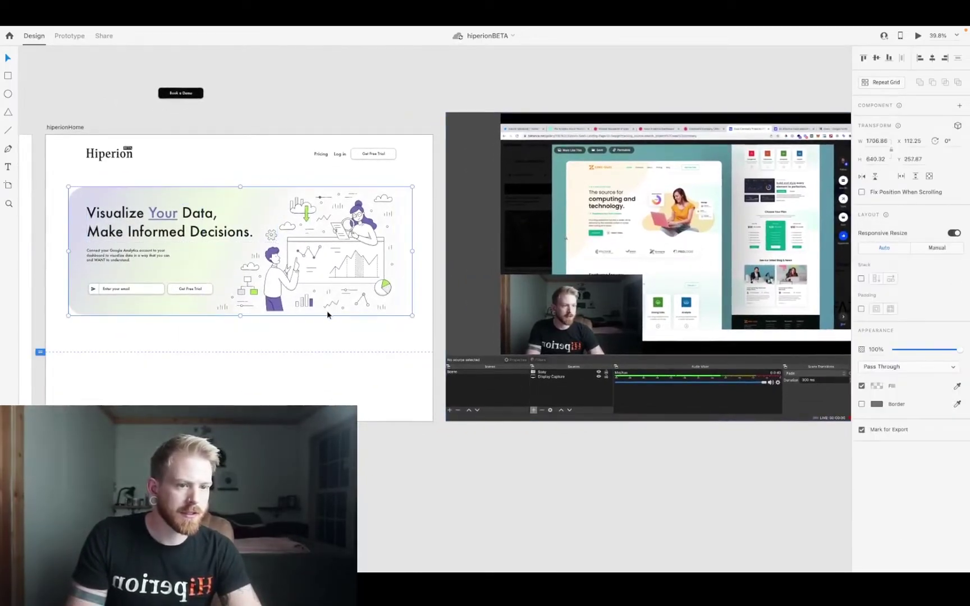
left_click(161, 320)
left_click(164, 311)
left_click(181, 322)
left_click(187, 303)
key("Delete")
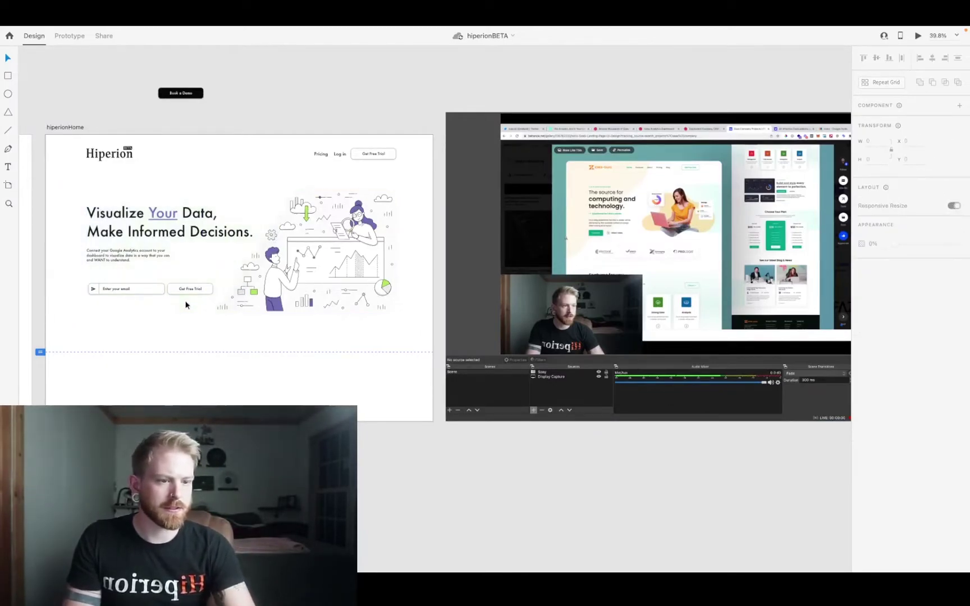
left_click(320, 281)
key("Delete")
- Ungroup the Get Free Trial button in the hiperionHome header and set its rectangle's corner radius to 5
scroll(226, 258, "left", 2)
left_click(429, 144)
scroll(429, 144, "up", 5)
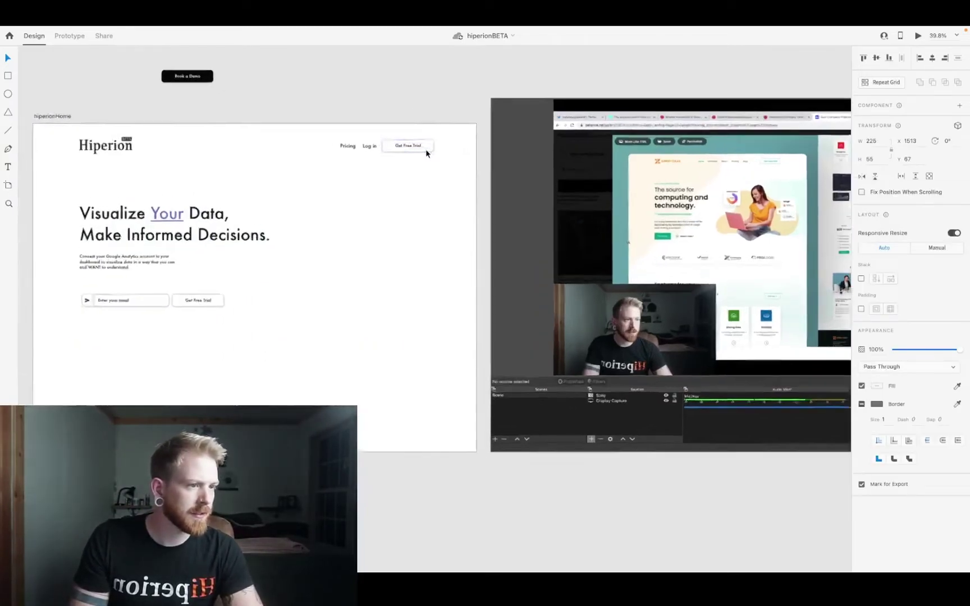
scroll(426, 153, "right", 5)
scroll(426, 153, "left", 5)
scroll(427, 154, "up", 2)
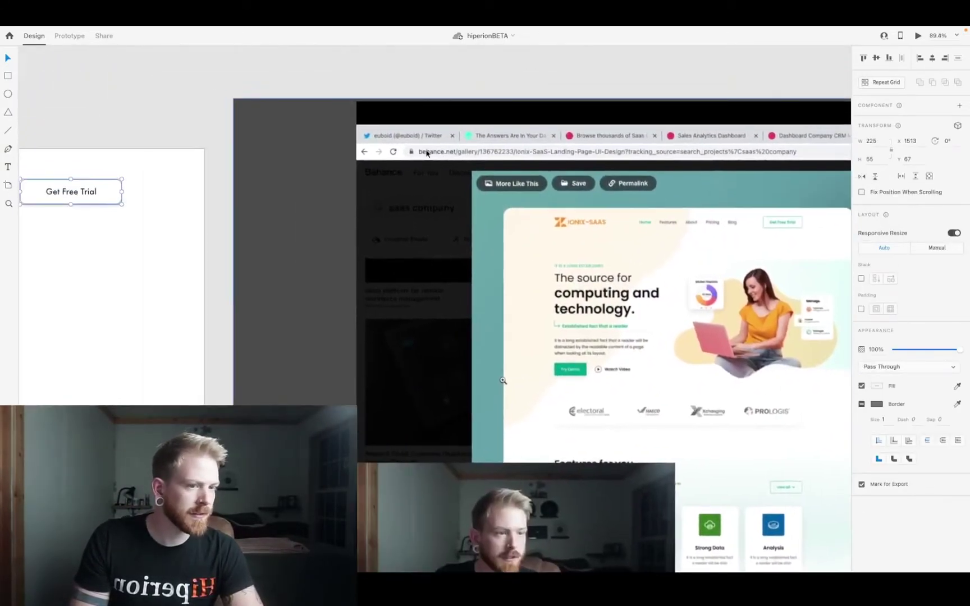
right_click(201, 212)
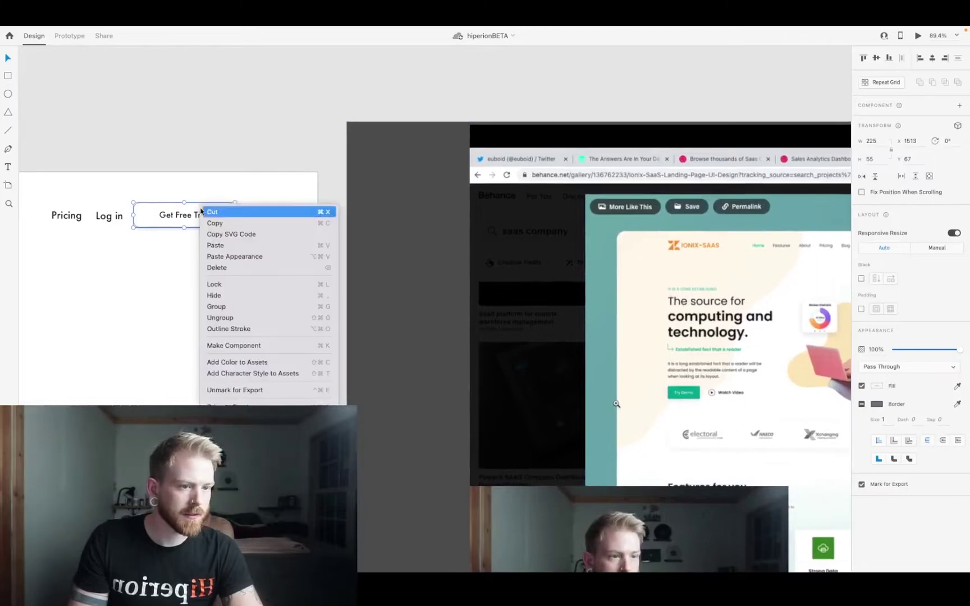
left_click(245, 318)
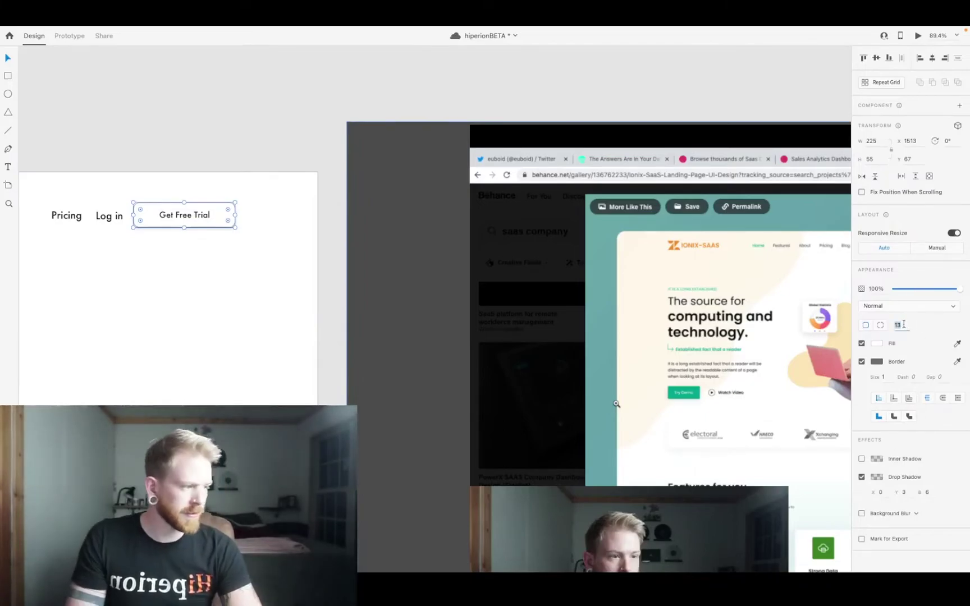
type("5")
left_click(260, 277)
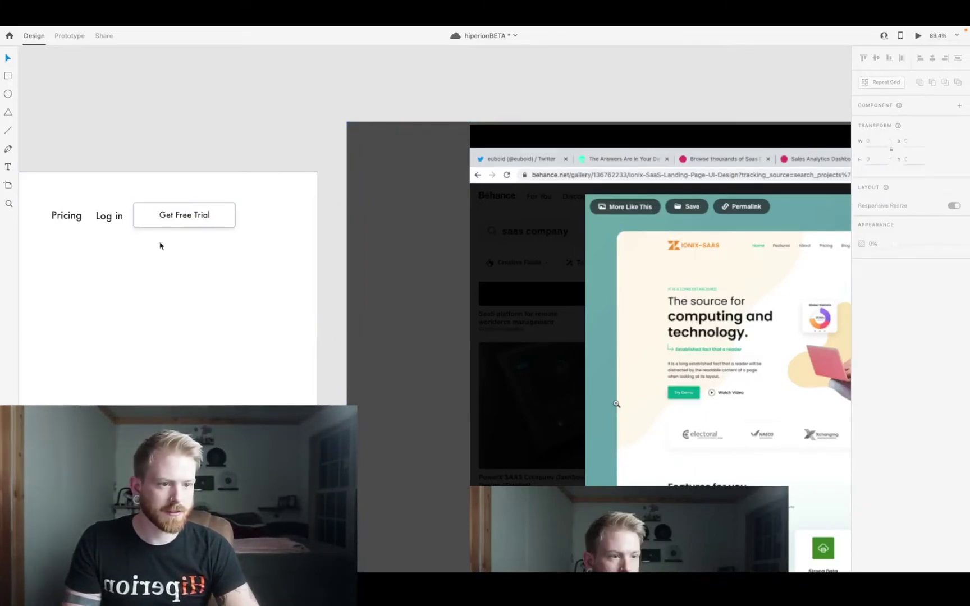
- Move the Ionix-SaaS reference screenshot farther right of the hiperionHome artboard, to about X 5219 and Y 61
scroll(169, 228, "down", 4)
scroll(169, 228, "left", 4)
scroll(169, 228, "down", 2)
scroll(169, 228, "down", 5)
scroll(167, 225, "up", 2)
left_click_drag(462, 317, 639, 340)
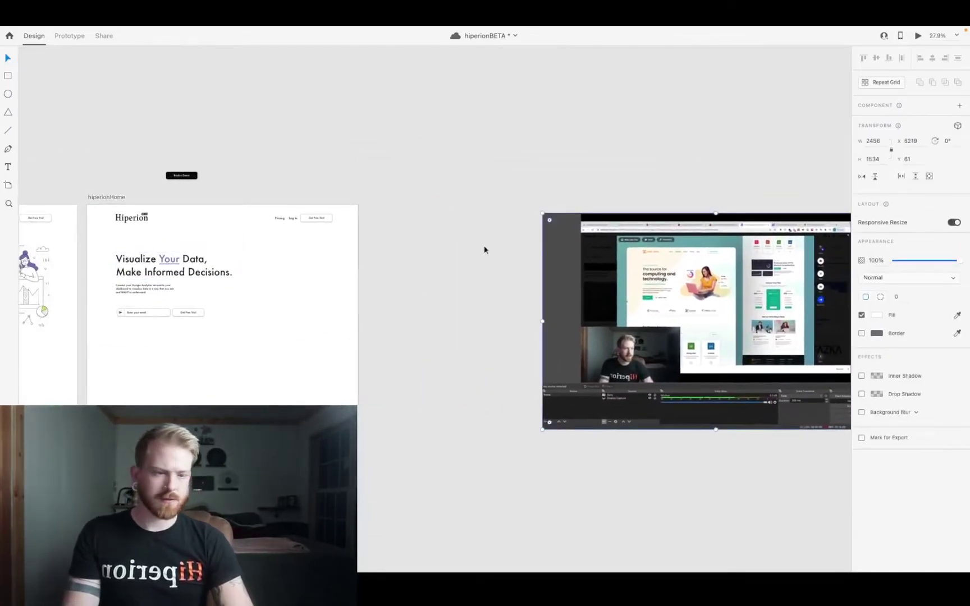
- Draw a square about 201 by 201 beside the hiperionHome artboard, without a border and filled with the purple of "Your" in the headline
left_click(8, 75)
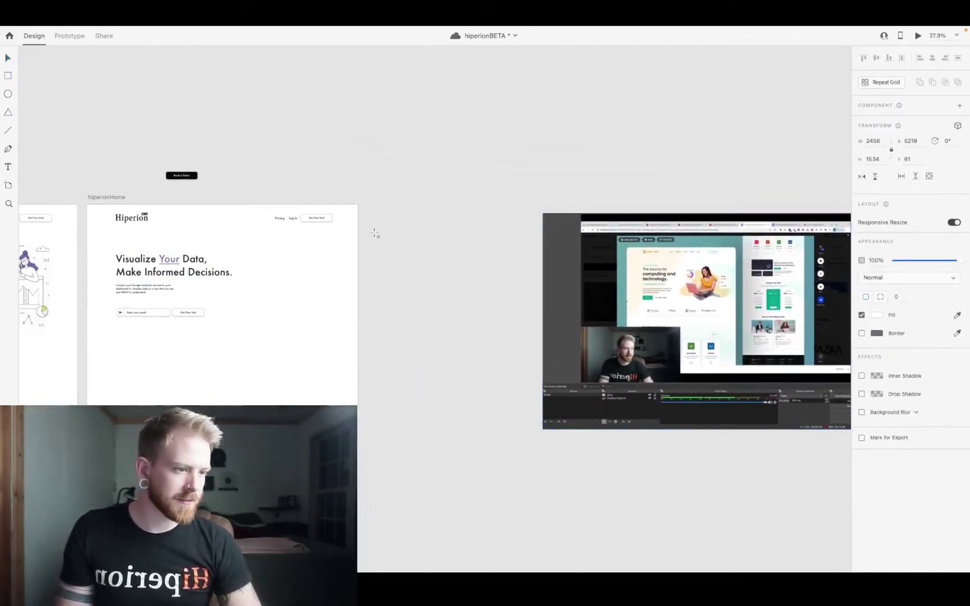
left_click_drag(373, 232, 403, 262)
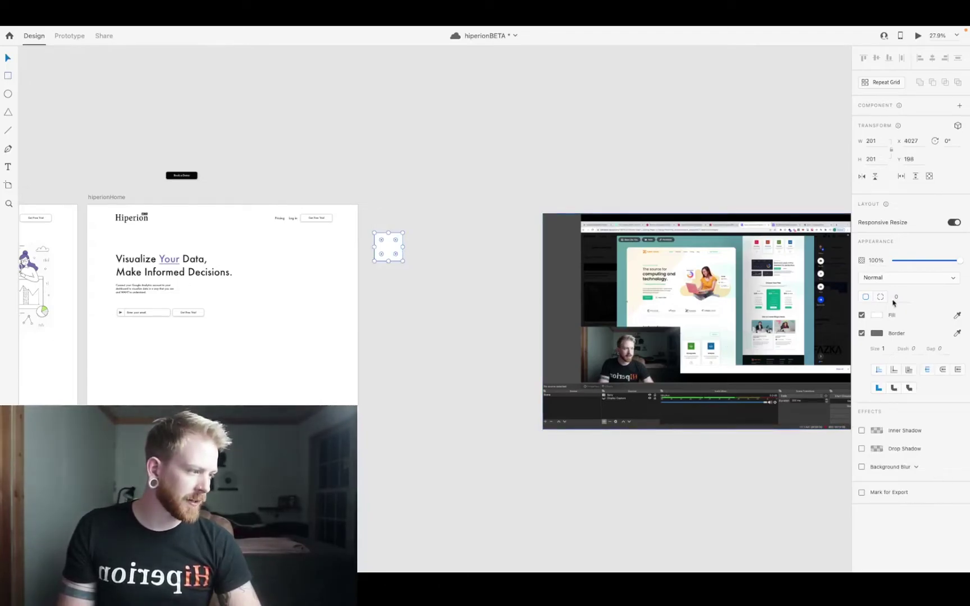
left_click(861, 333)
key("i")
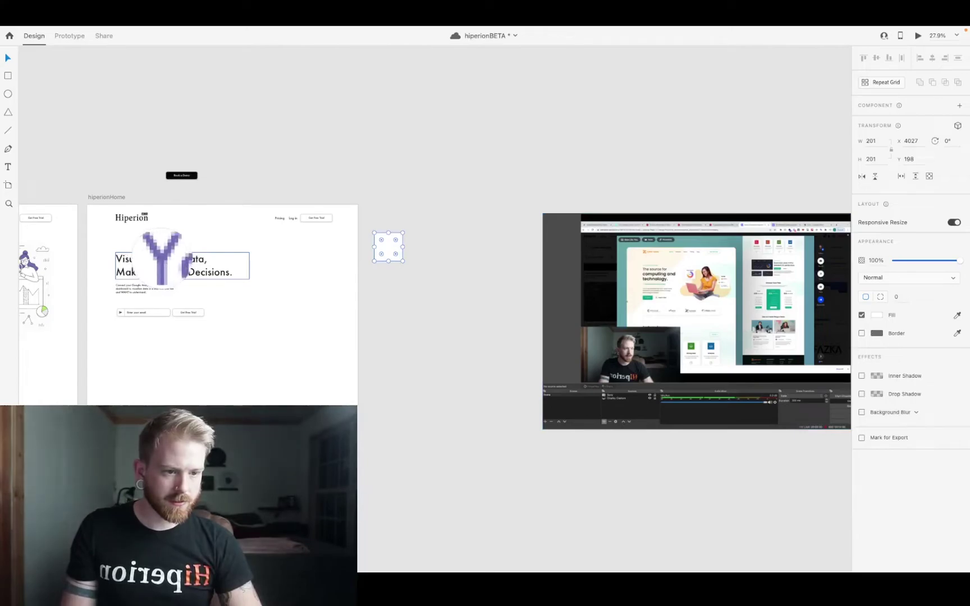
left_click(162, 259)
- Duplicate the purple swatch downward, recolor the copy with the illustration's light green, and place two more green copies below it
left_click_drag(391, 259, 392, 303)
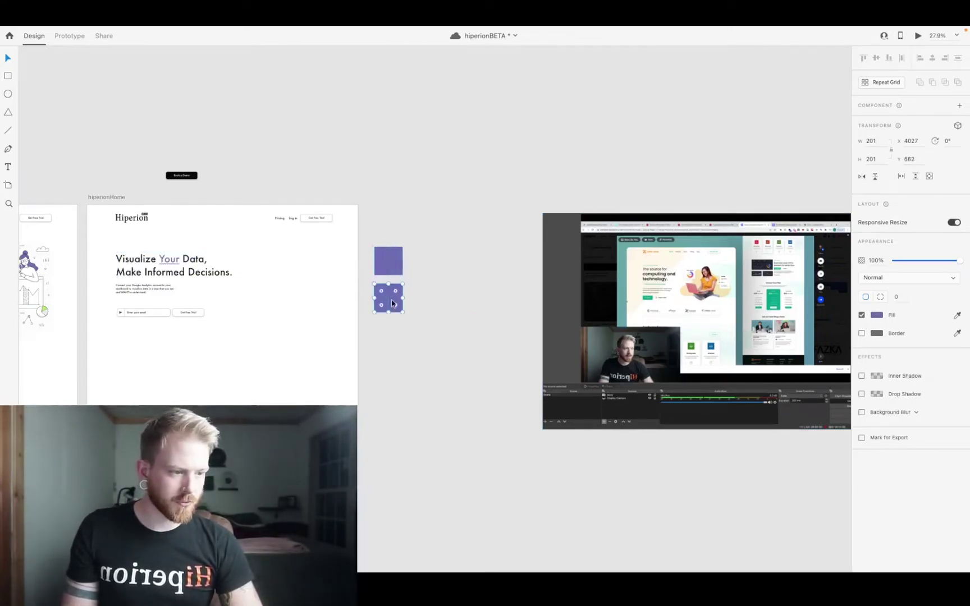
scroll(177, 295, "left", 4)
key("i")
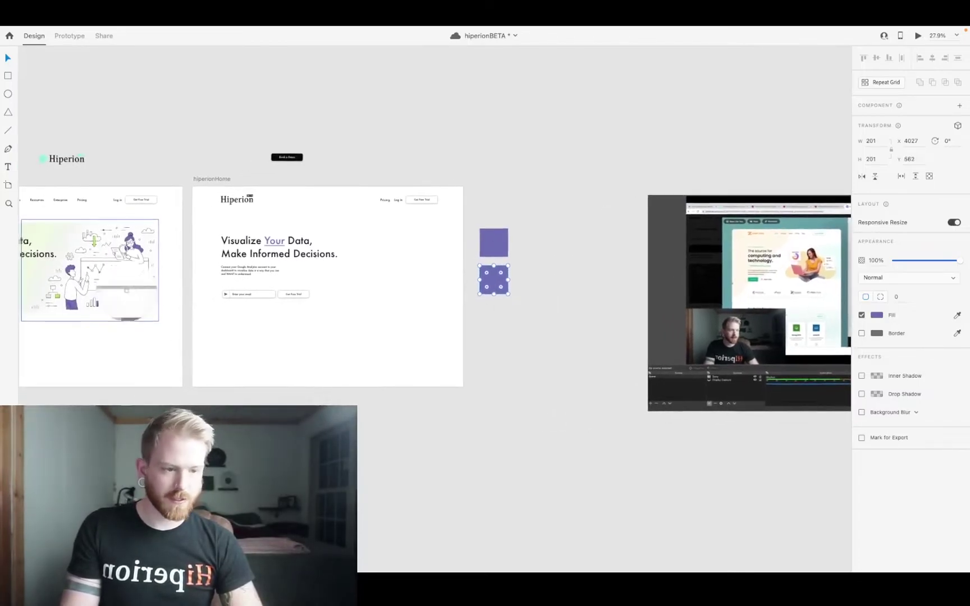
left_click(148, 292)
left_click_drag(499, 289, 497, 364)
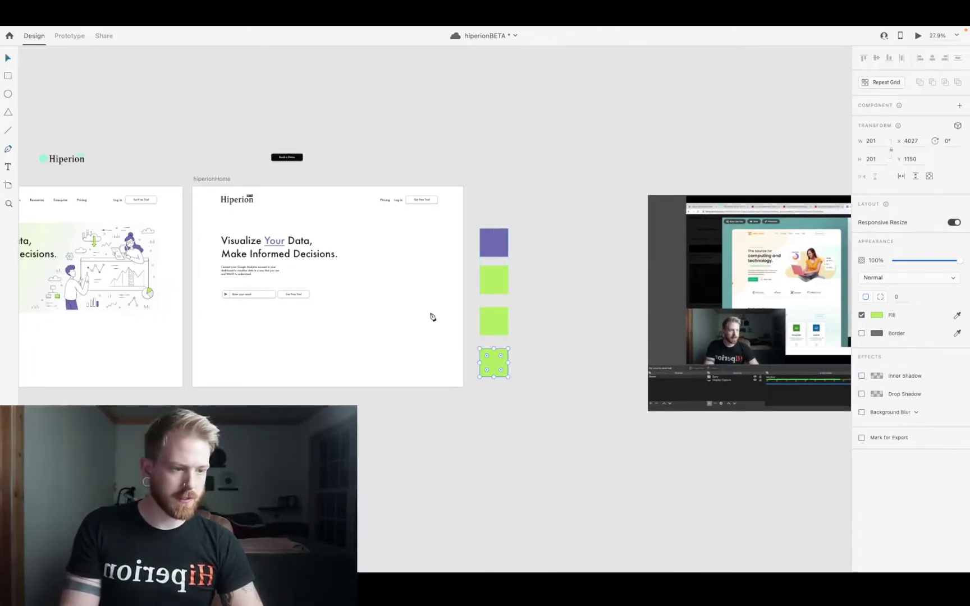
- Fill the fourth swatch with the artboard's white and the third with the headline text's near-black
key("i")
left_click(426, 308)
left_click(500, 326)
key("super+z")
left_click(502, 332)
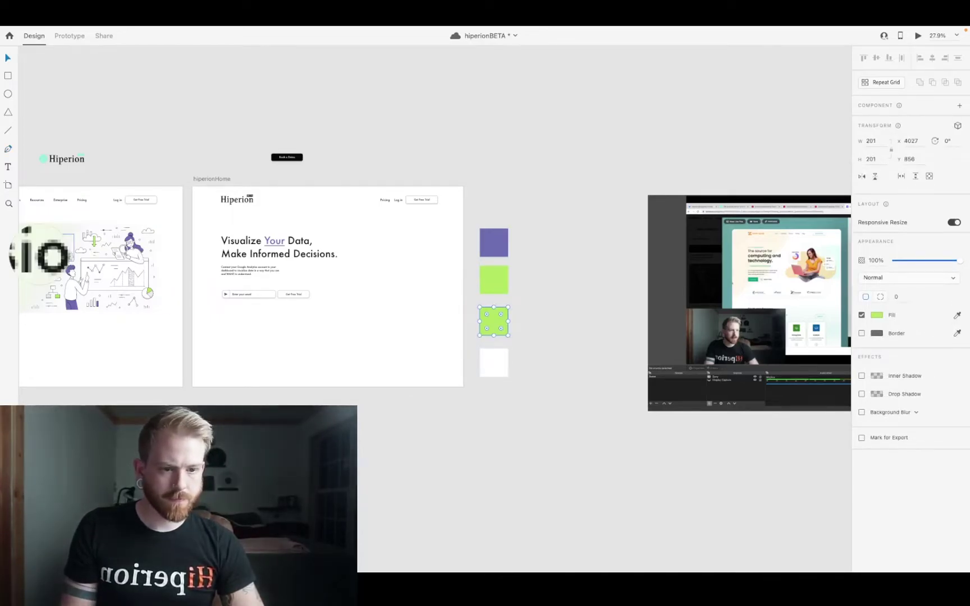
left_click(39, 255)
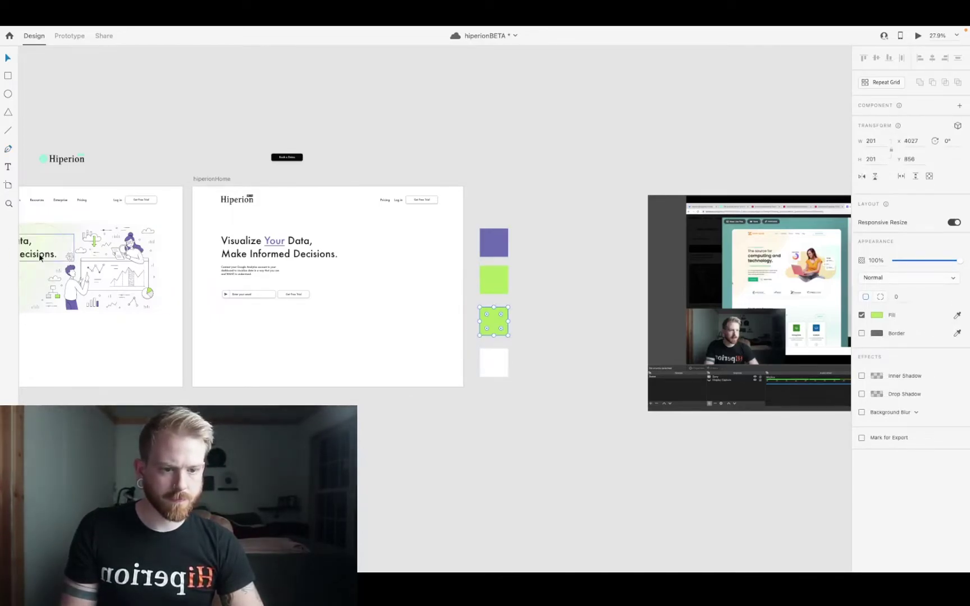
- Move the color swatches closer together into an evenly spaced vertical column beside the hiperionHome artboard
left_click(526, 165)
scroll(512, 349, "down", 2)
left_click_drag(498, 236, 499, 228)
left_click_drag(500, 273, 501, 259)
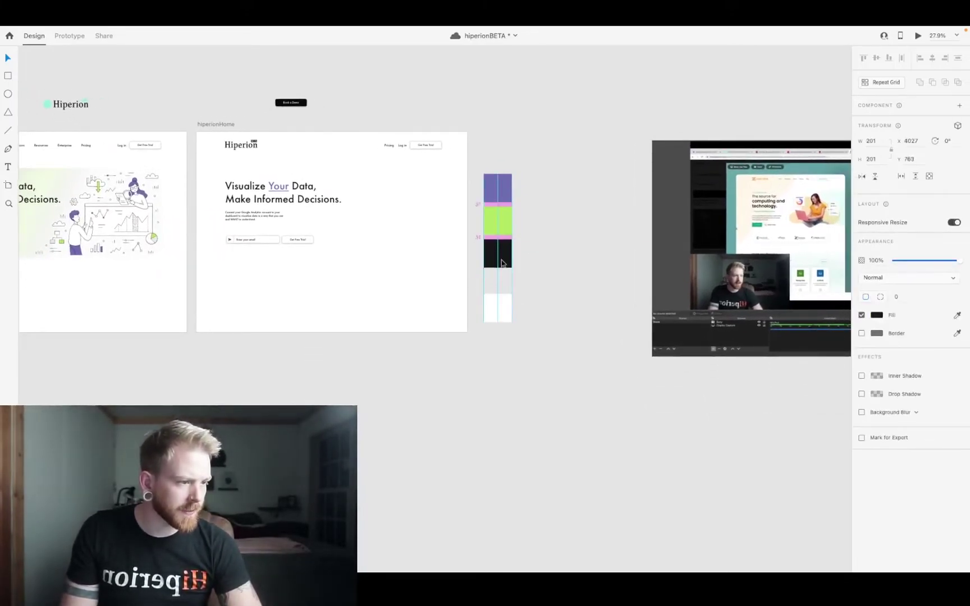
left_click_drag(502, 317, 501, 295)
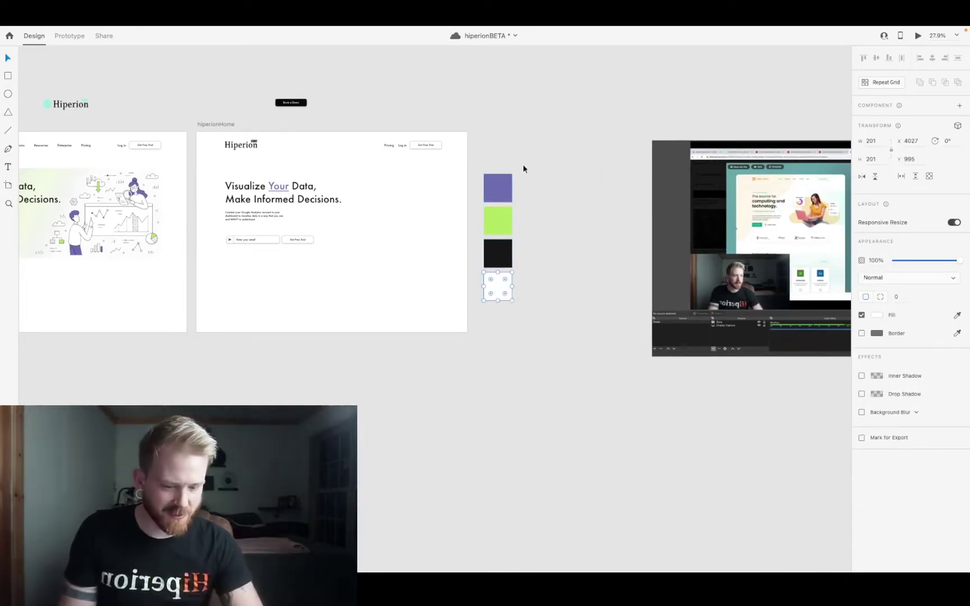
- Examine the hiperionHome headline, paragraph, email field and trial button, and compare the hero layout with the reference screenshot
scroll(440, 180, "left", 4)
scroll(440, 180, "up", 2)
left_click(365, 257)
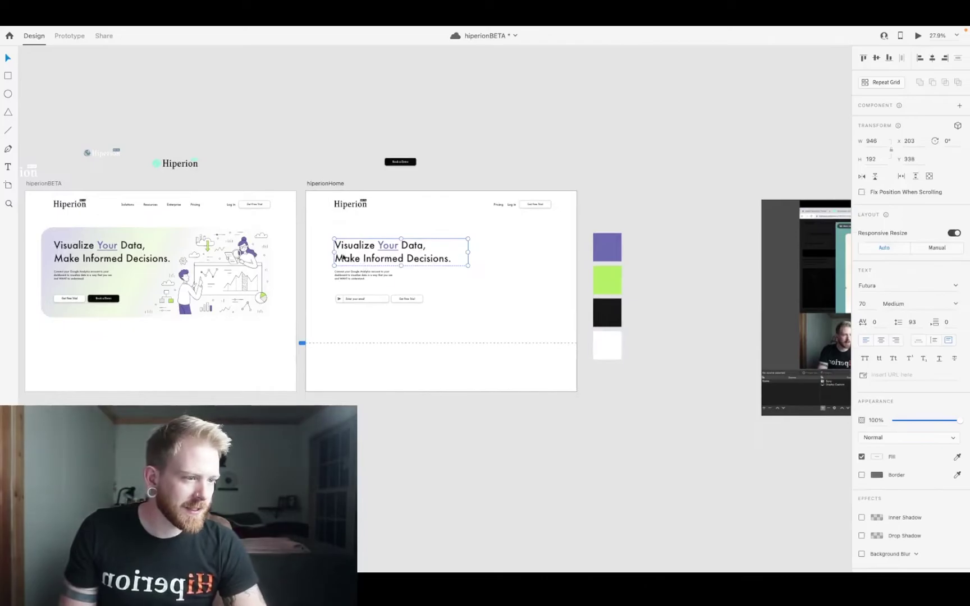
scroll(356, 281, "up", 5)
left_click(357, 278)
scroll(356, 279, "down", 3)
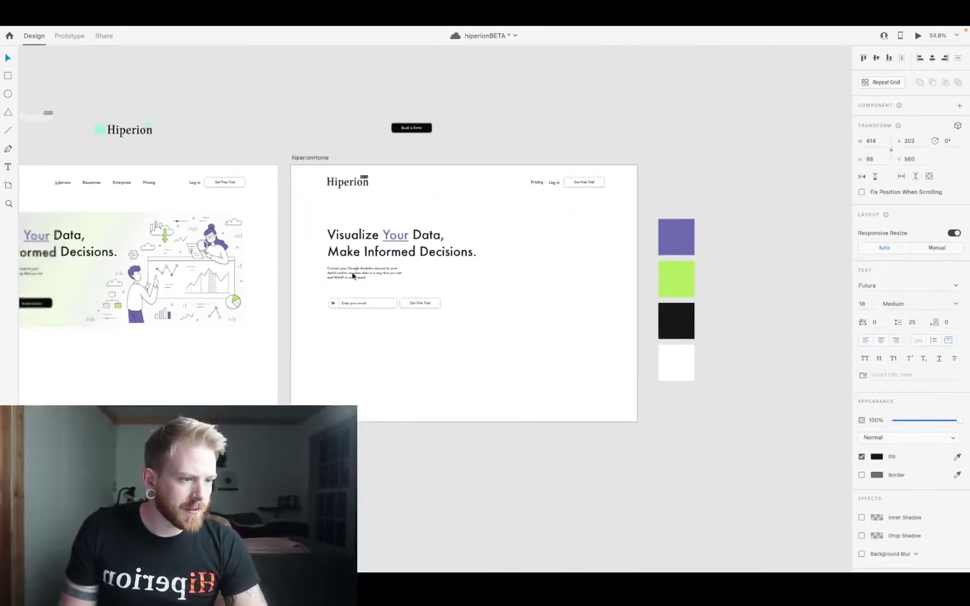
scroll(347, 297, "up", 2)
left_click(373, 311)
left_click(364, 314)
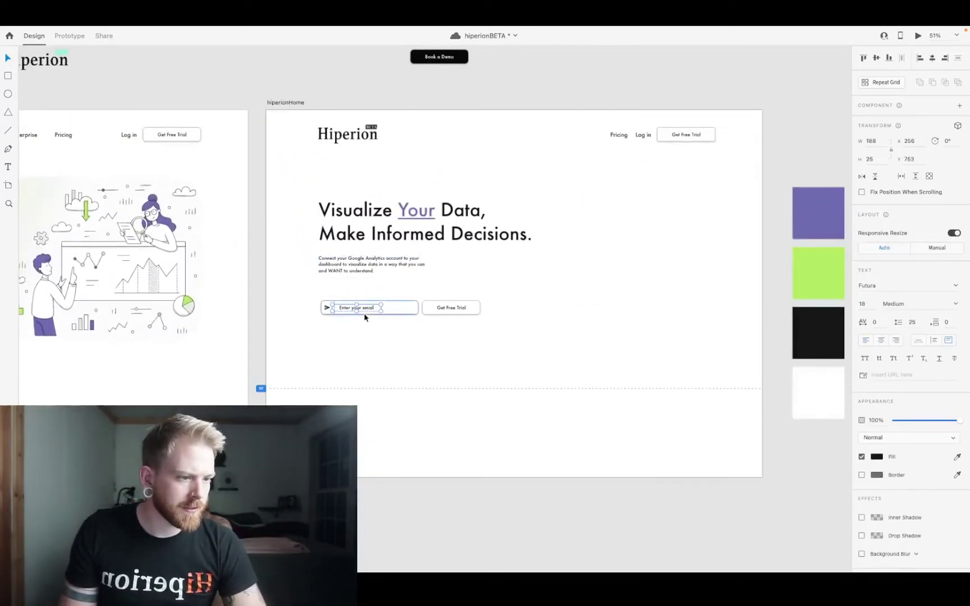
scroll(364, 313, "up", 4)
left_click(406, 303)
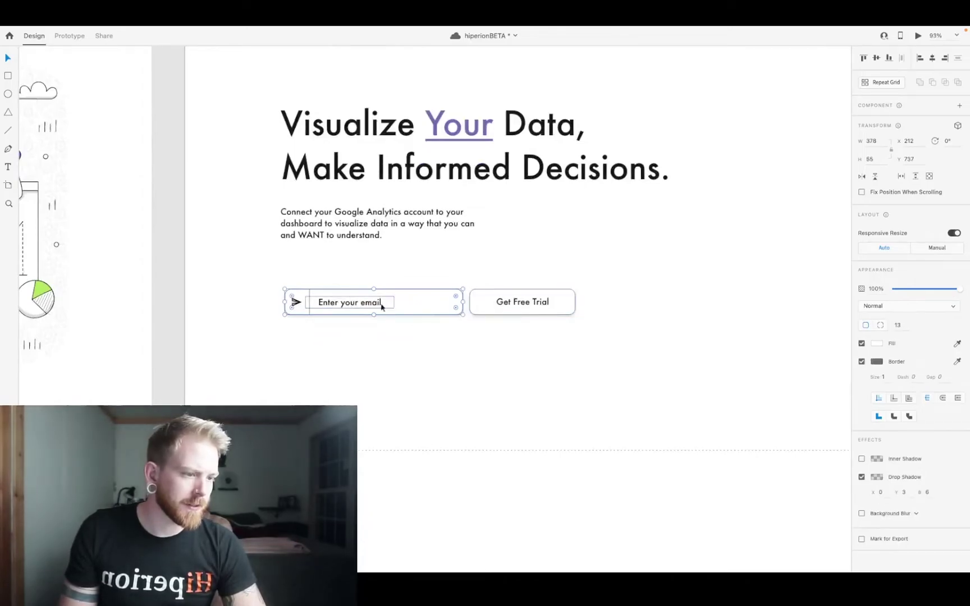
scroll(336, 306, "down", 3)
left_click(452, 307)
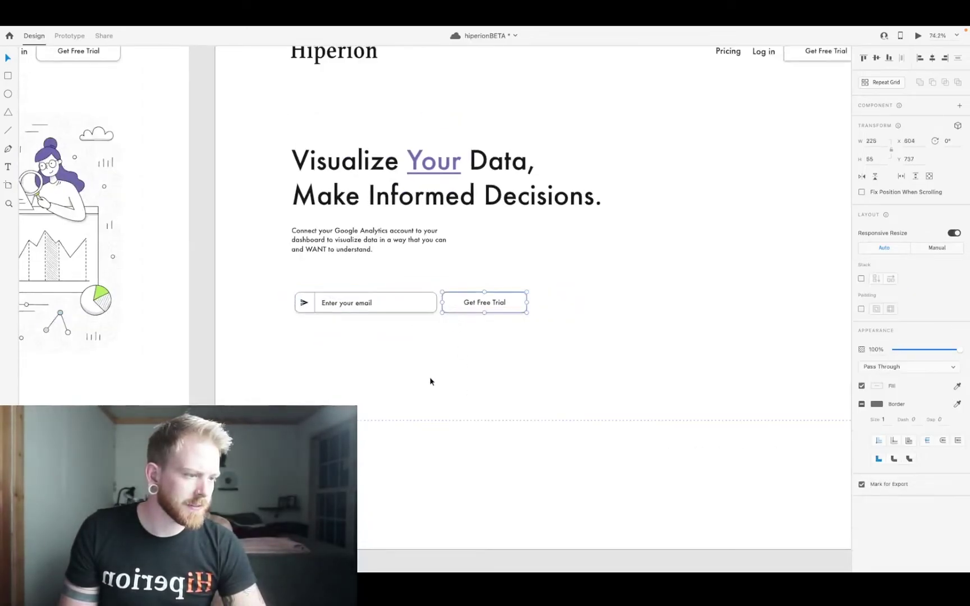
scroll(418, 307, "down", 2)
scroll(419, 307, "down", 6)
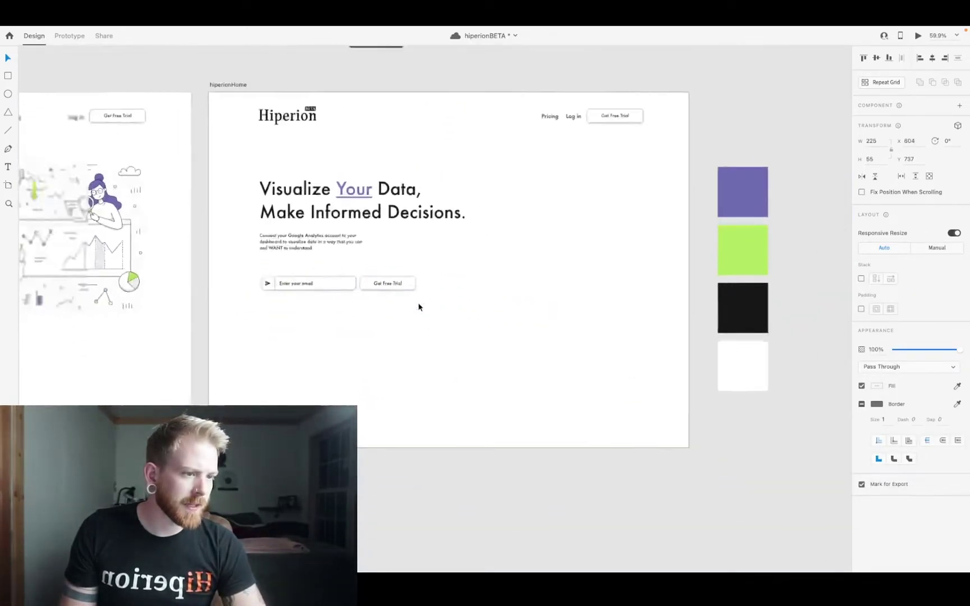
scroll(577, 341, "right", 1)
scroll(577, 341, "left", 1)
scroll(150, 197, "left", 2)
scroll(149, 198, "up", 1)
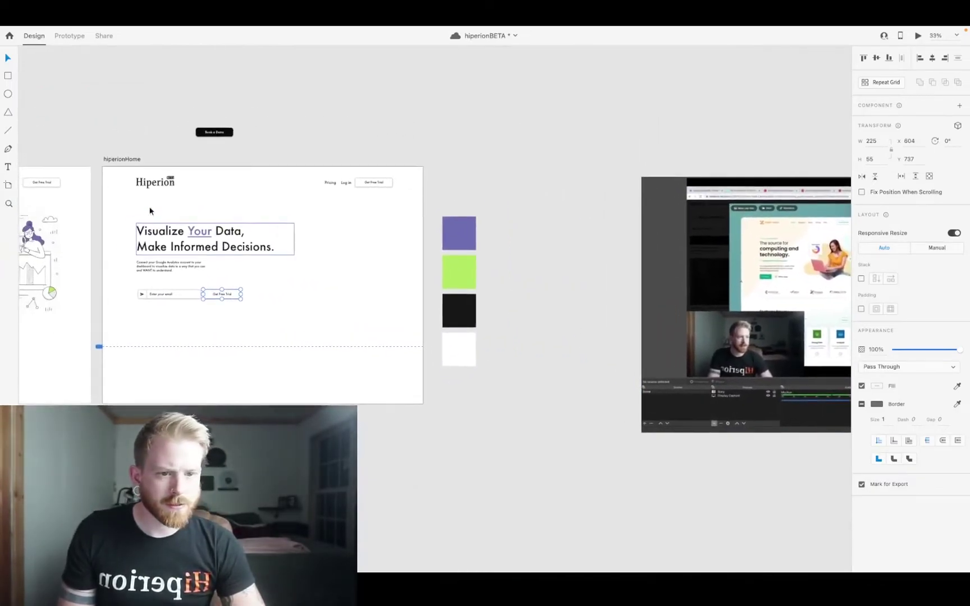
key("p")
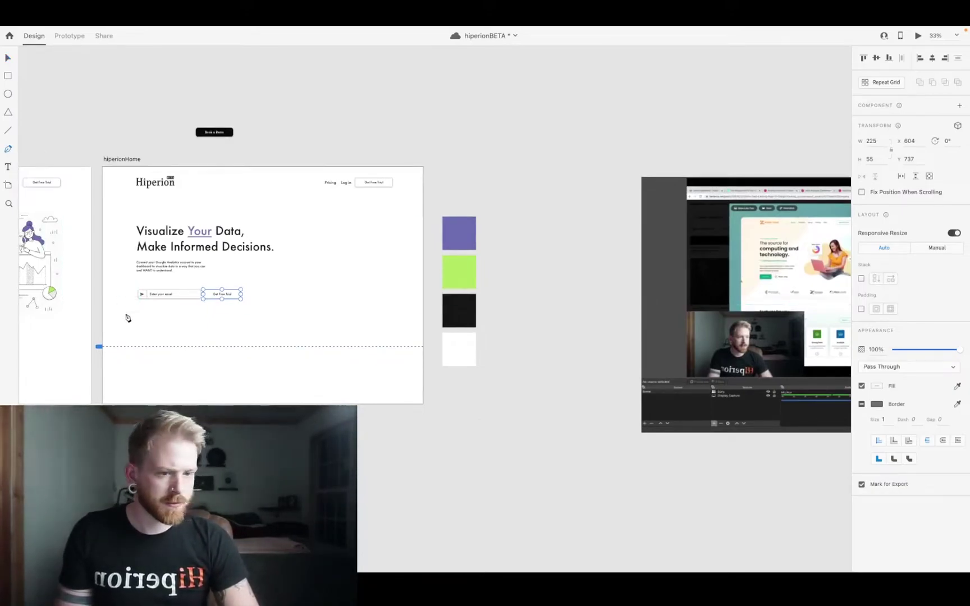
left_click(103, 317)
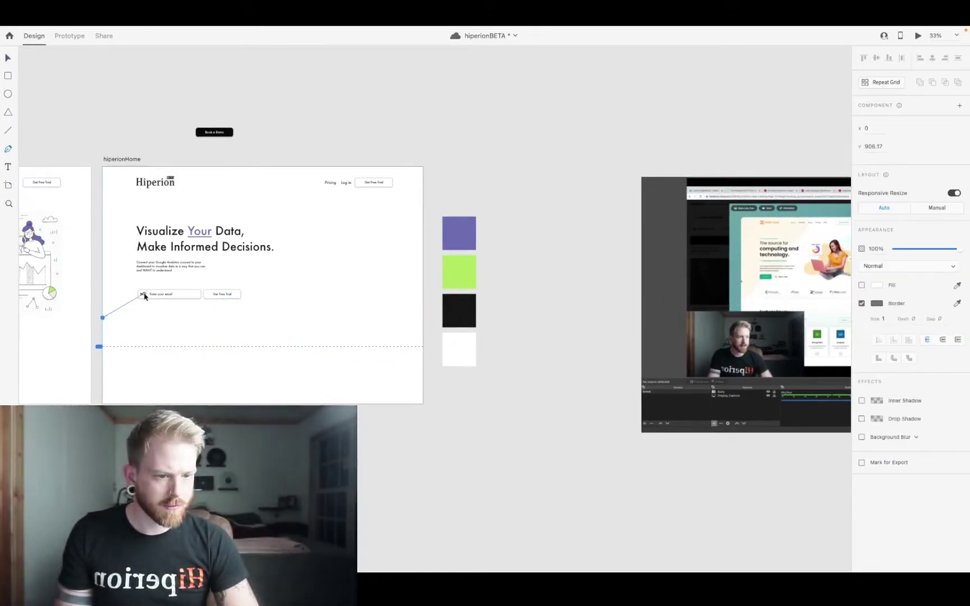
left_click(140, 280)
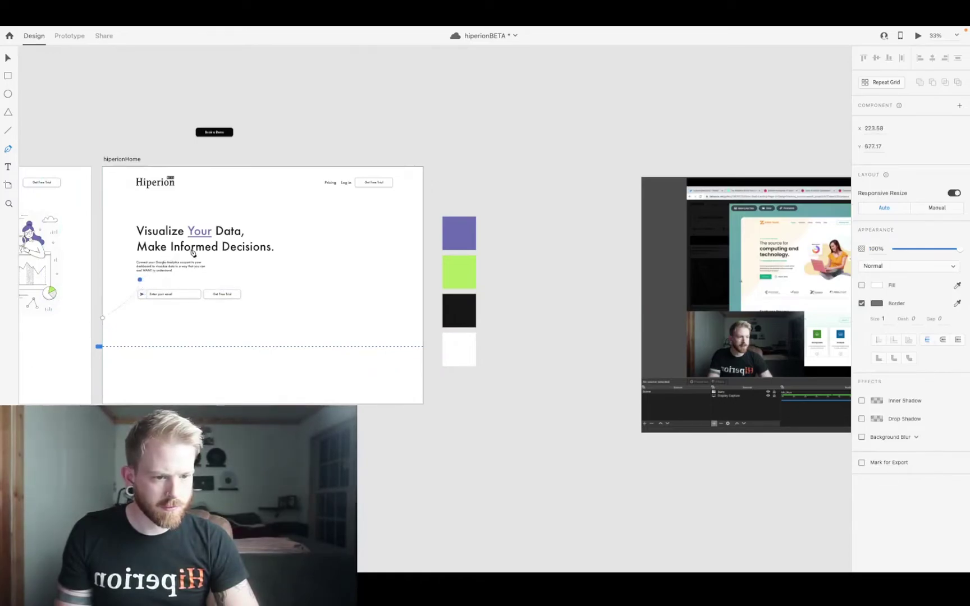
left_click(140, 293)
key("ctrl+z")
key("ctrl+z")
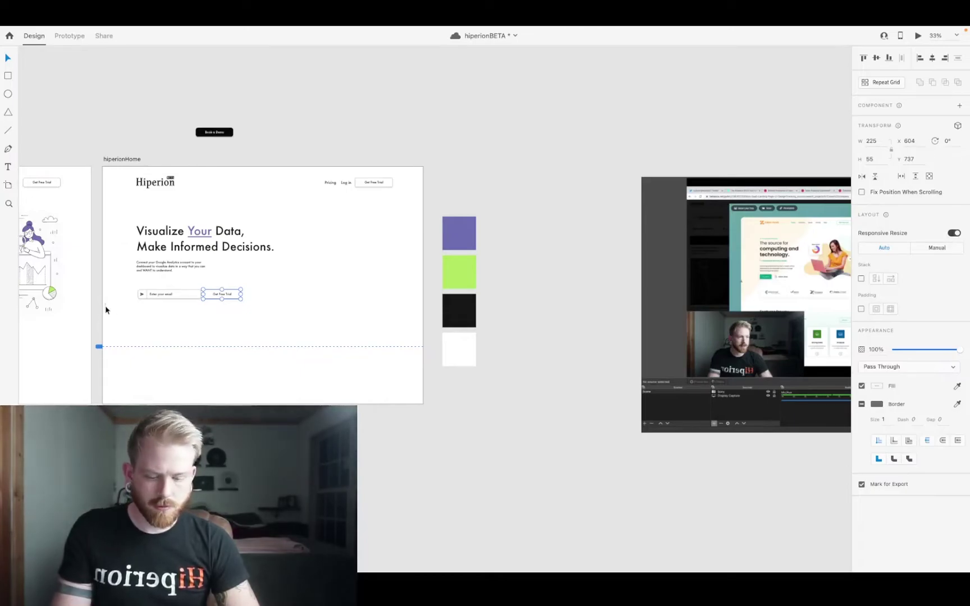
- Draw a wavy Pen path across the hiperionHome hero from the left edge at Y 863.5 to just above the top edge, about 1005 by 889
key("p")
left_click(102, 311)
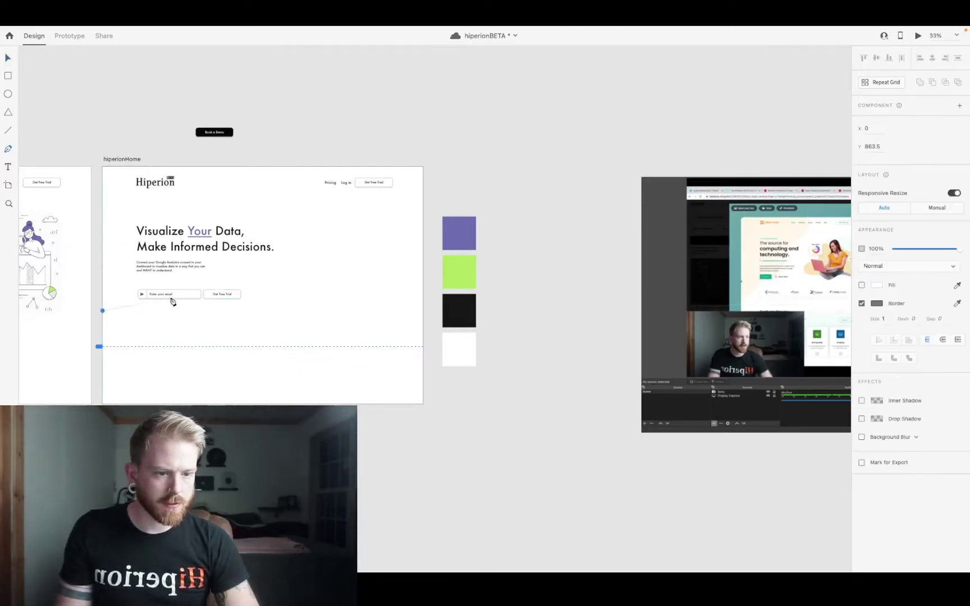
mouse_move(135, 297)
left_mouse_down()
mouse_move(162, 281)
mouse_move(158, 271)
mouse_move(176, 283)
mouse_move(175, 298)
mouse_move(184, 284)
mouse_move(175, 290)
mouse_move(151, 277)
mouse_move(164, 265)
left_mouse_up()
key("ctrl+z")
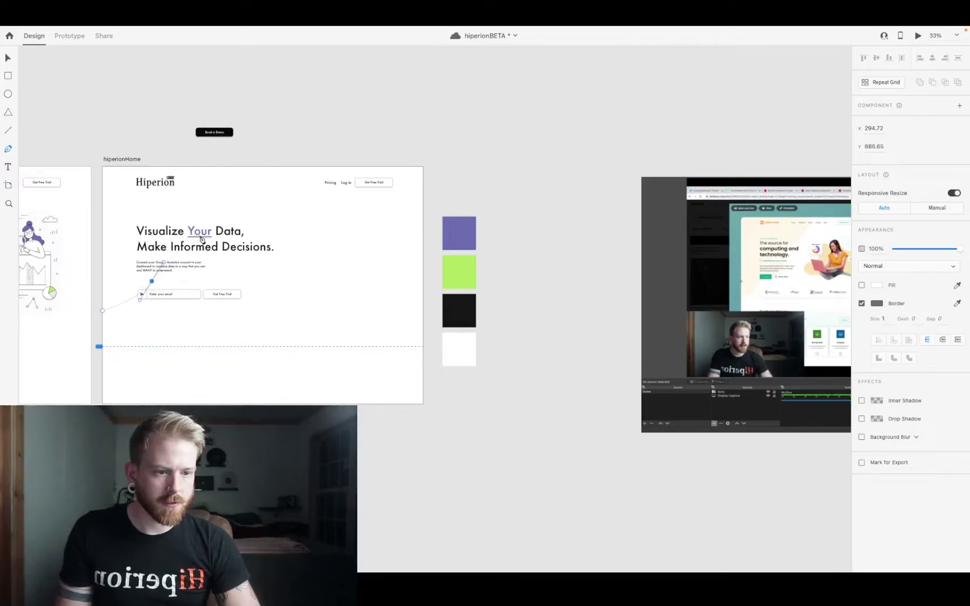
left_click_drag(208, 248, 267, 163)
key("Escape")
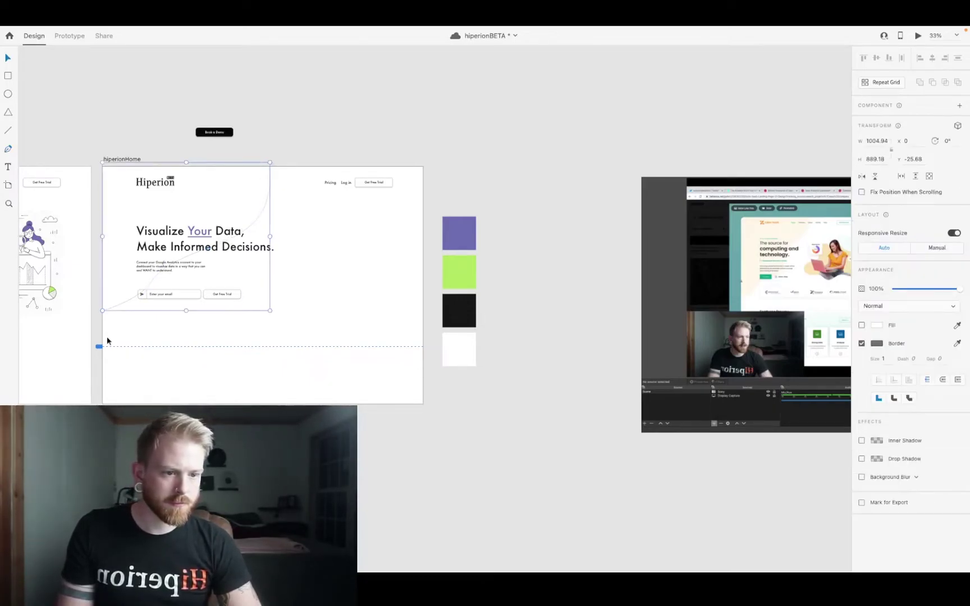
- Close the wavy path around the artboard's top-left corner and fill the shape with the swatch's purple
key("p")
left_click(267, 164)
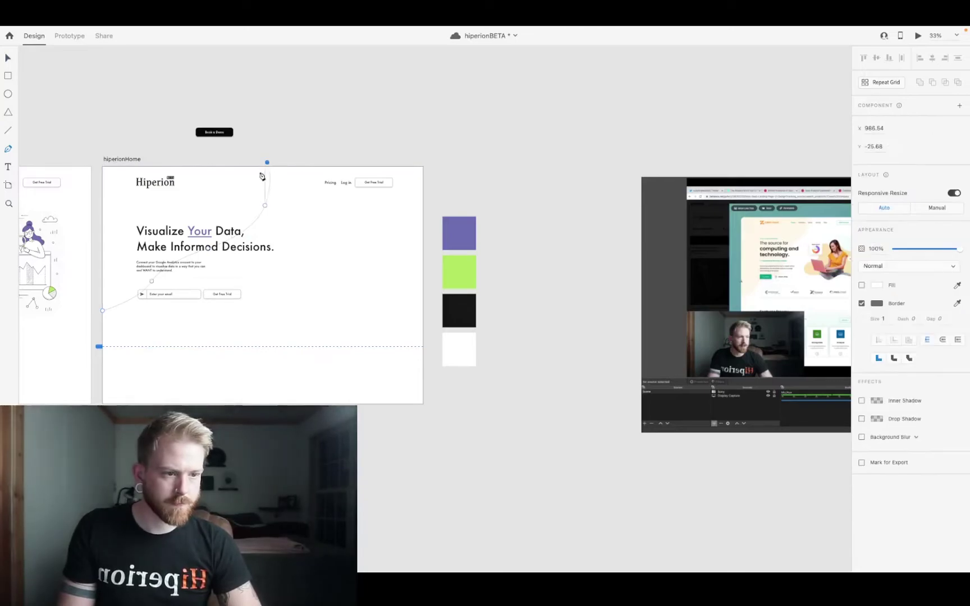
key("Escape")
left_click_drag(452, 242, 186, 230)
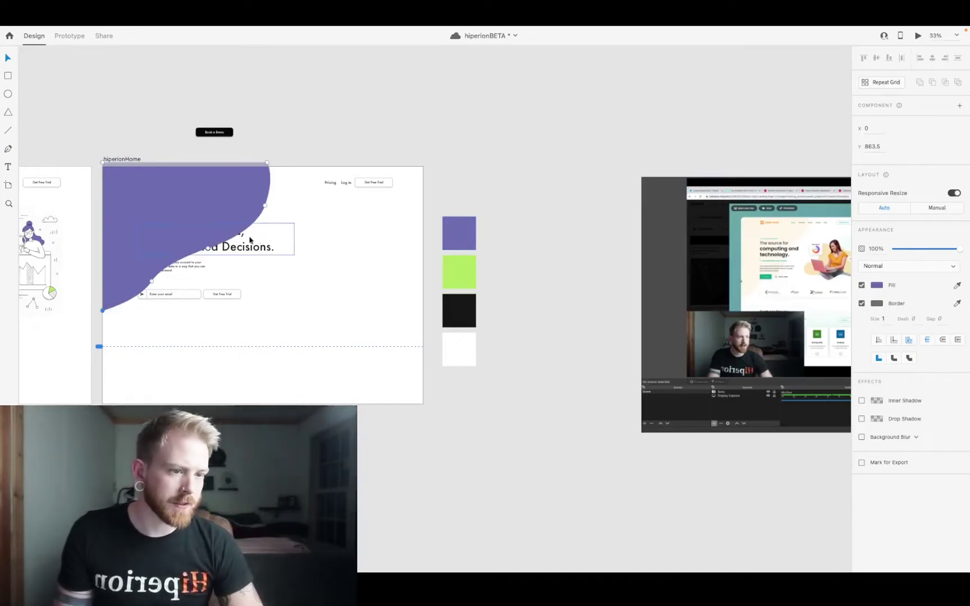
- Reshape the purple shape's lower curve by moving its anchor point near the paragraph up to about X 304, Y 605
scroll(146, 268, "up", 5)
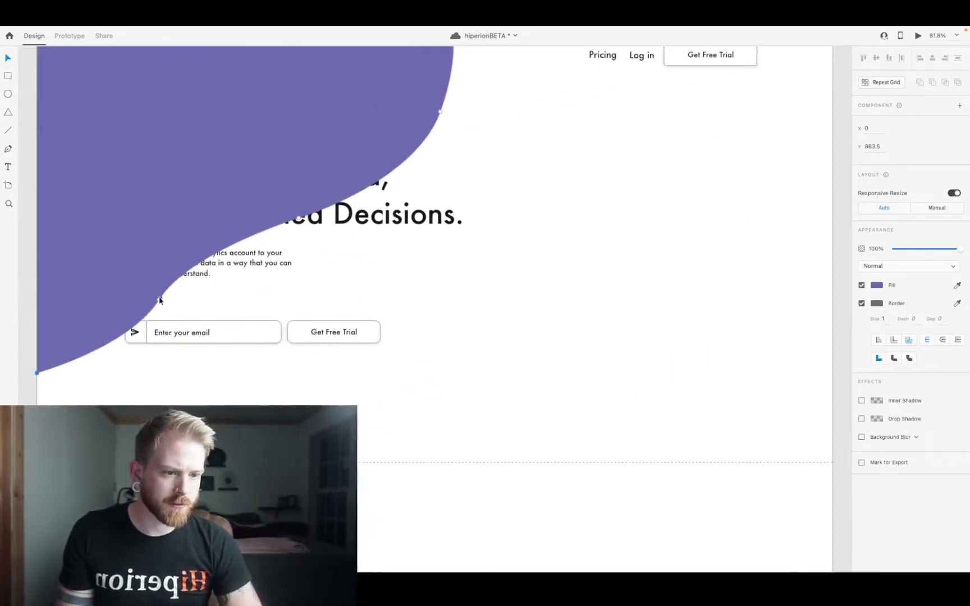
left_click_drag(159, 299, 162, 269)
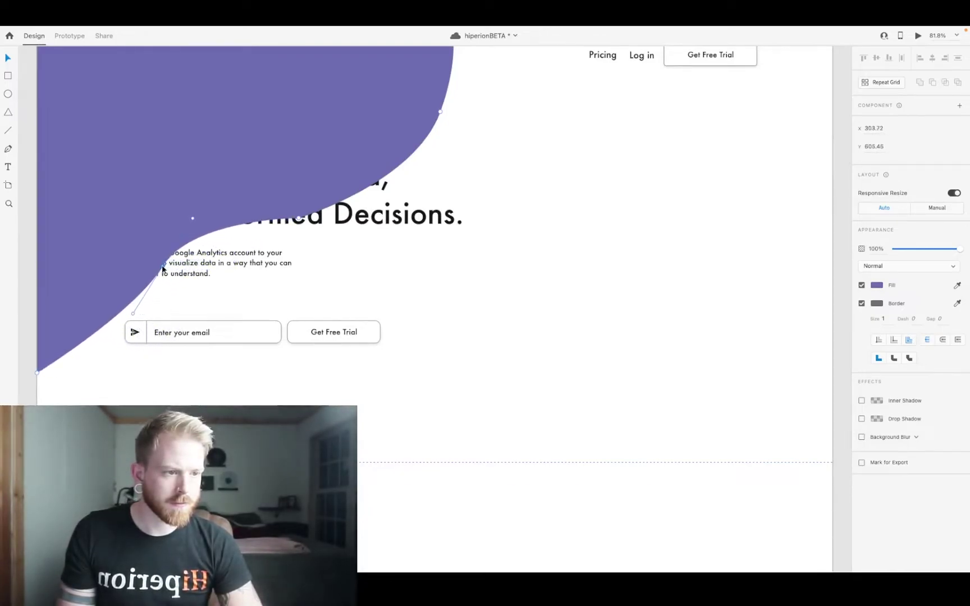
scroll(386, 148, "down", 5)
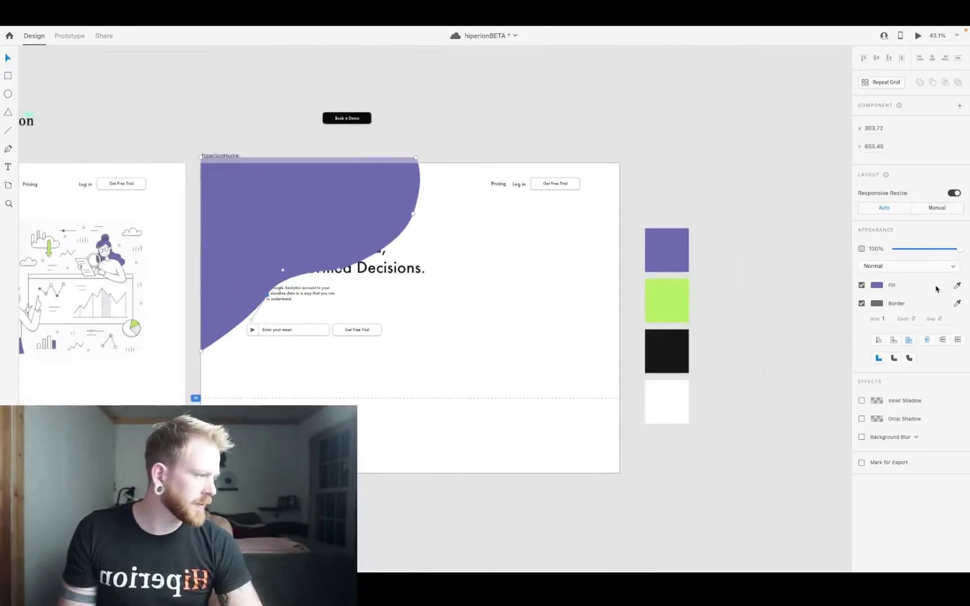
- Remove the curved purple shape's border, reduce its fill opacity to 25%, and send it behind the hero content
left_click(862, 304)
left_click(880, 287)
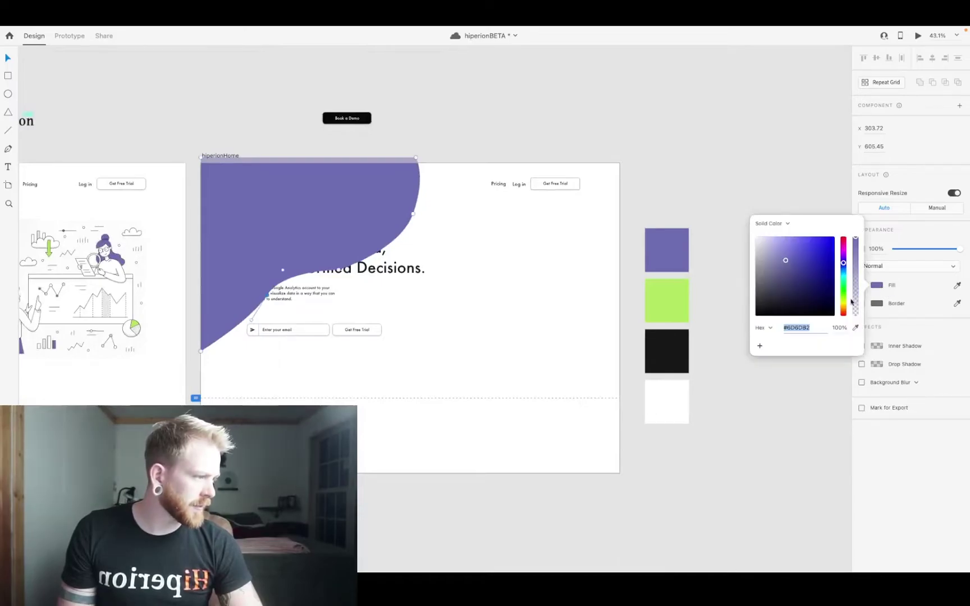
left_click_drag(855, 263, 853, 299)
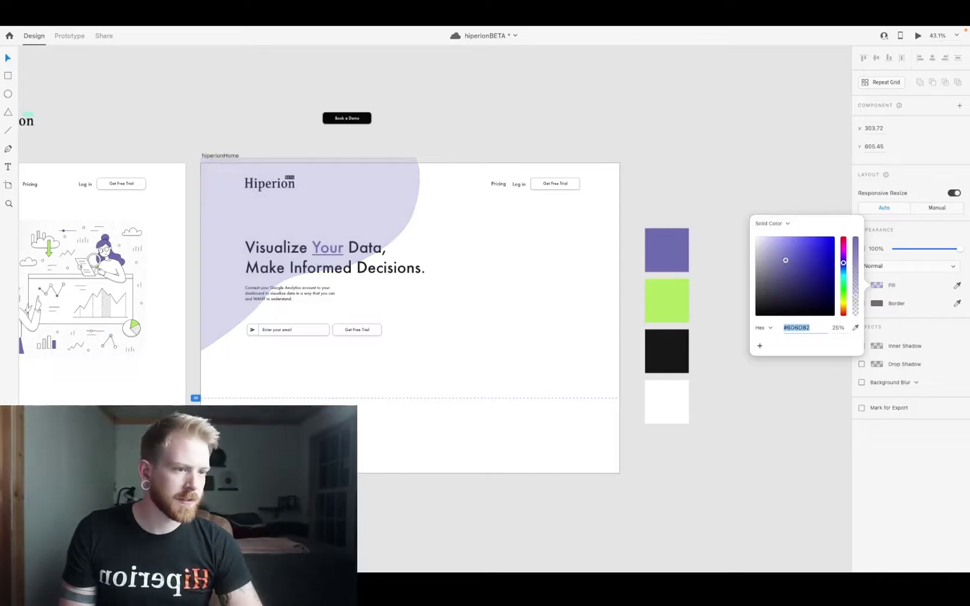
right_click(350, 196)
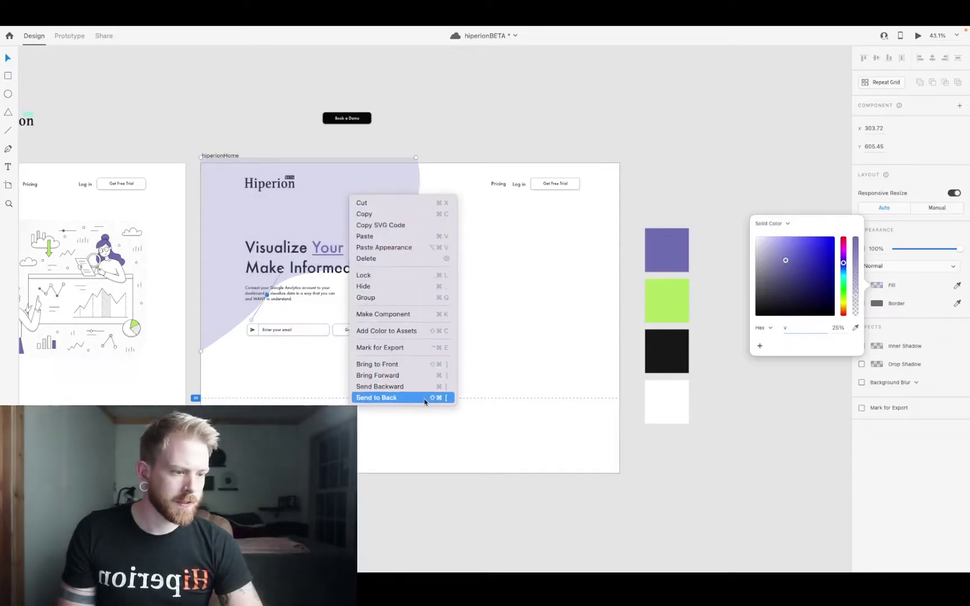
left_click(376, 397)
key("Escape")
key("super+v")
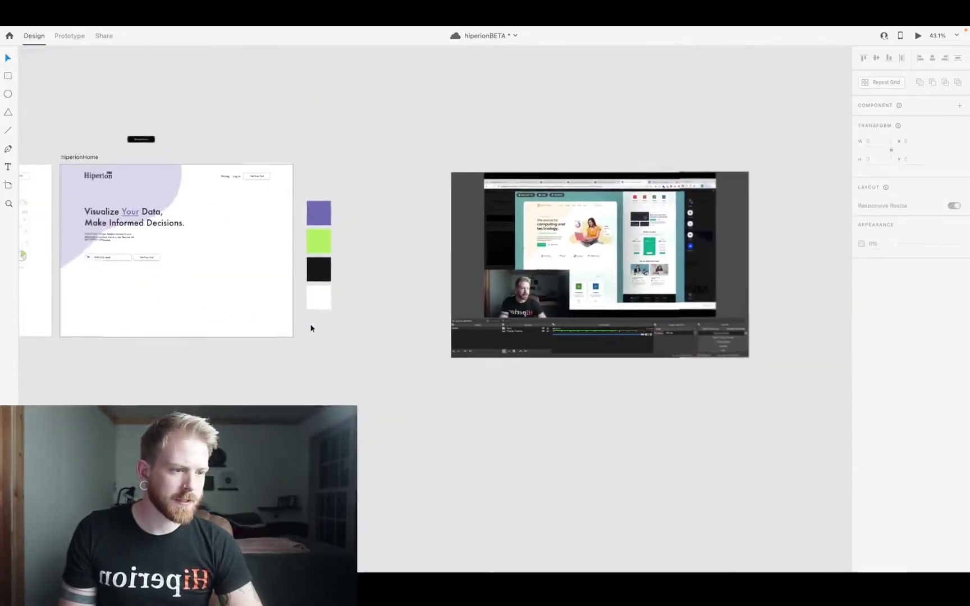
- Try the palette's green as the curved shape's fill, and undo the color change
scroll(310, 323, "up", 3)
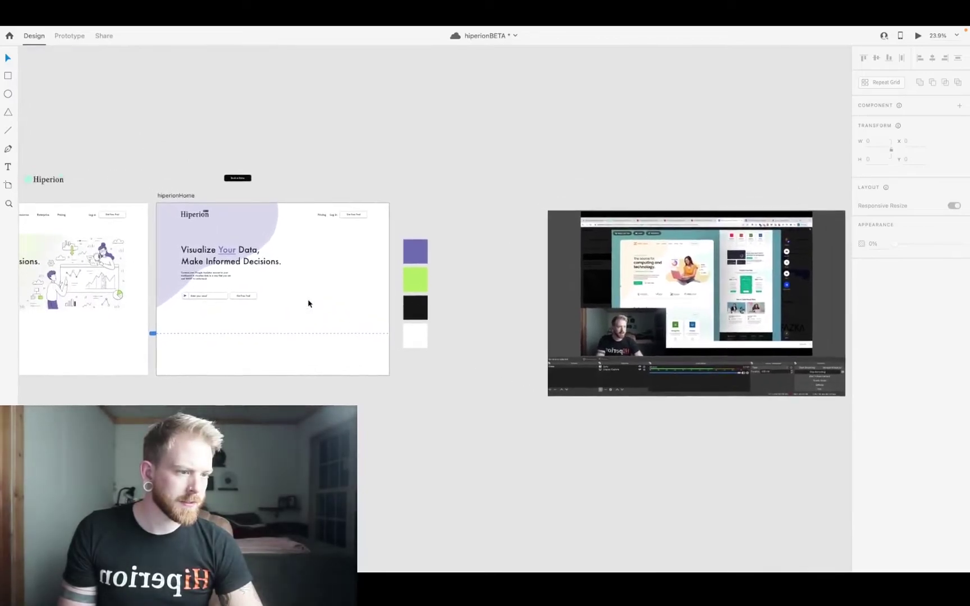
left_click(255, 222)
key("i")
left_click(417, 282)
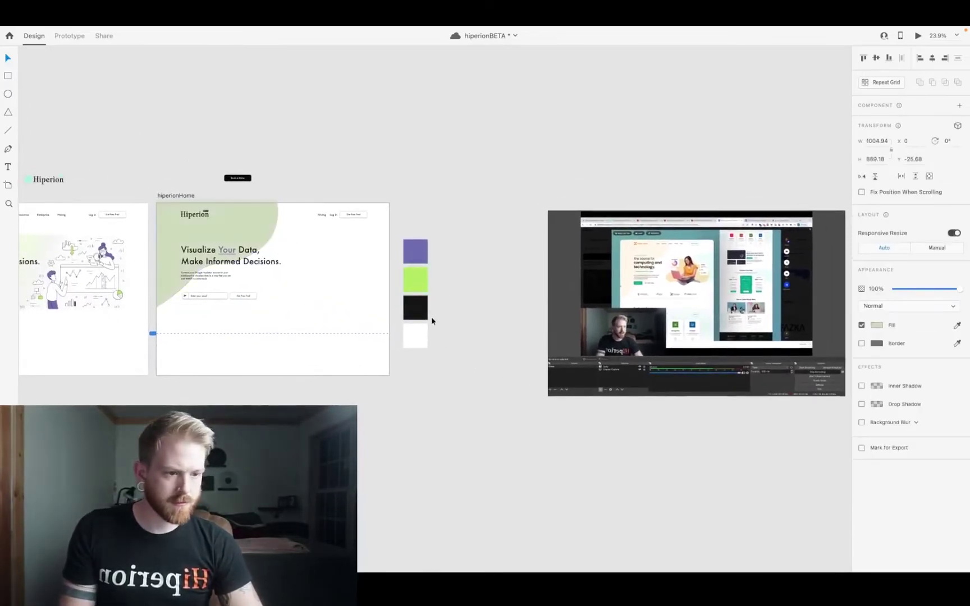
key("ctrl+z")
left_click(368, 398)
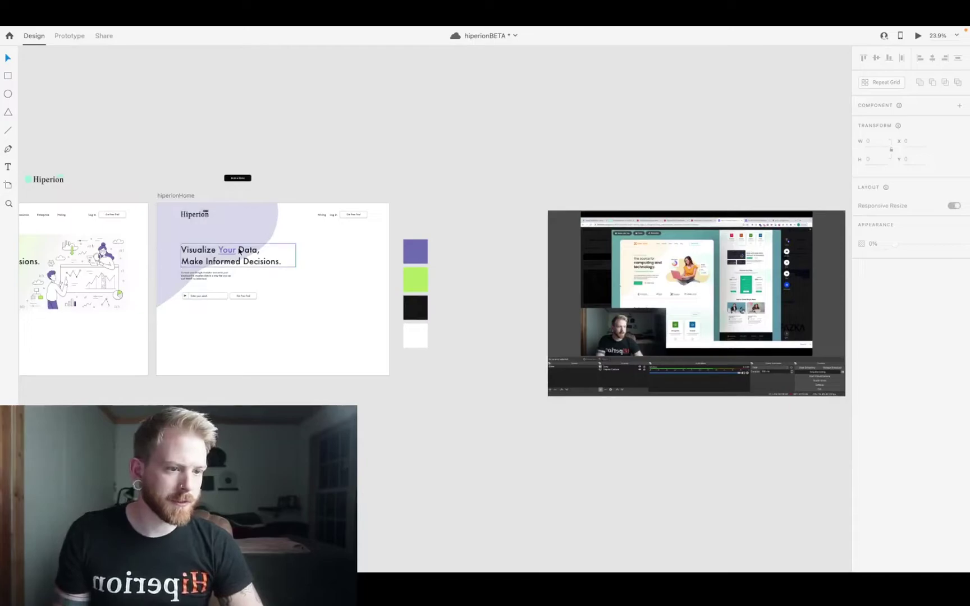
- Delete the translucent purple curved shape from the hiperionHome hero
left_click(203, 211)
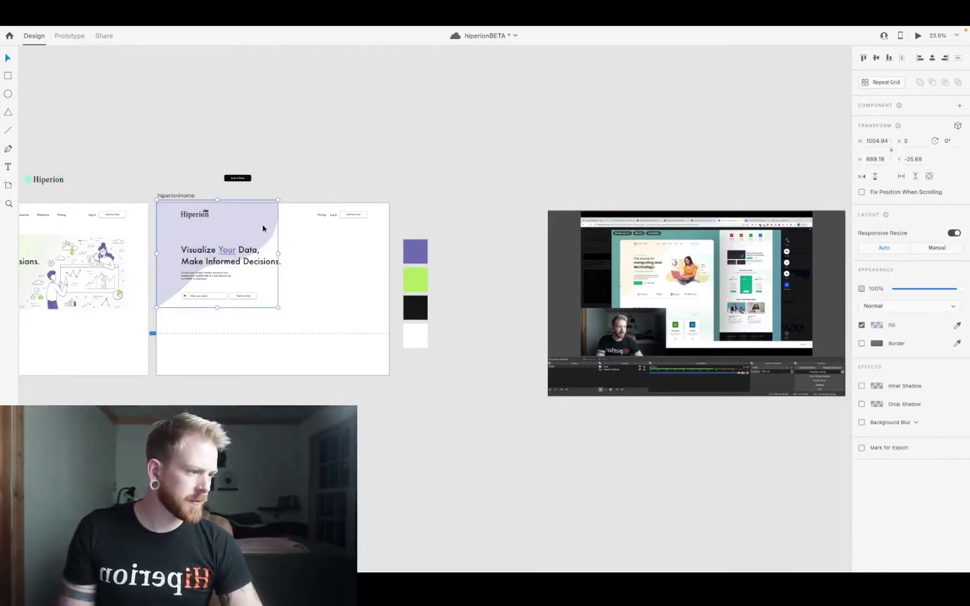
scroll(262, 224, "up", 3)
scroll(263, 225, "right", 5)
scroll(183, 295, "left", 10)
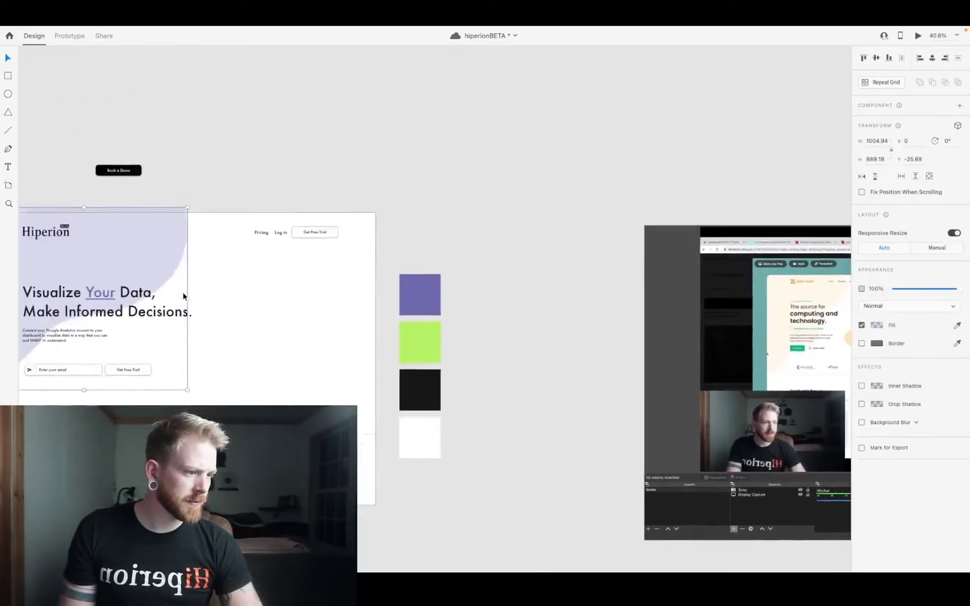
scroll(219, 296, "down", 3)
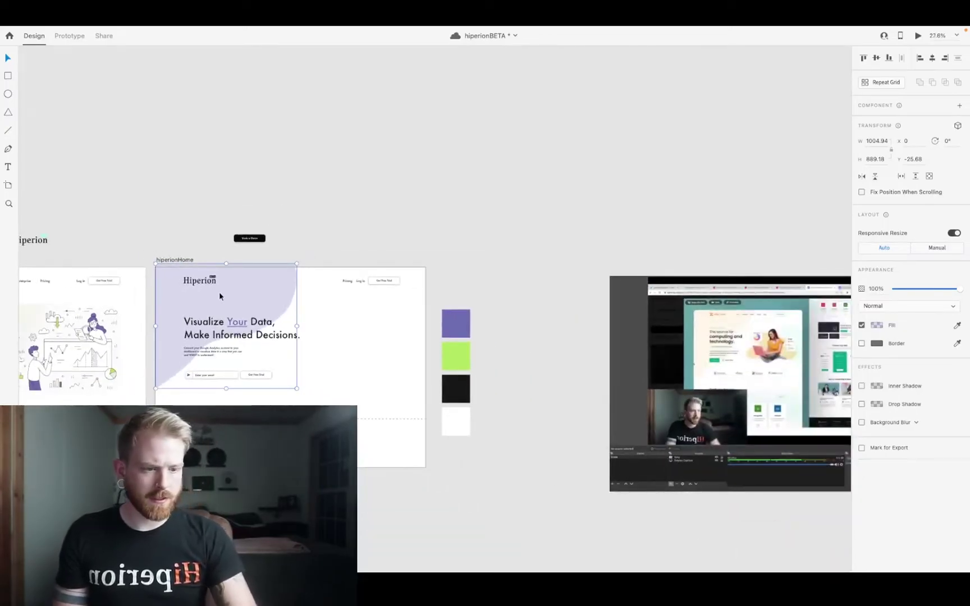
key("Delete")
- Shift the Pricing and Log in links farther left of the header's Get Free Trial button, placing Log in at X 1399
scroll(223, 359, "down", 2)
scroll(223, 359, "right", 1)
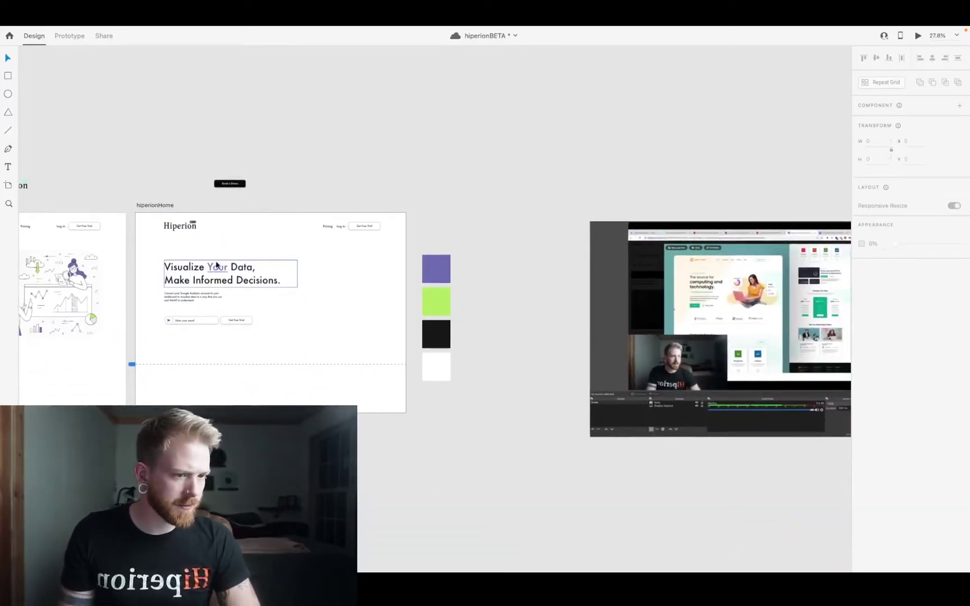
scroll(217, 265, "up", 2)
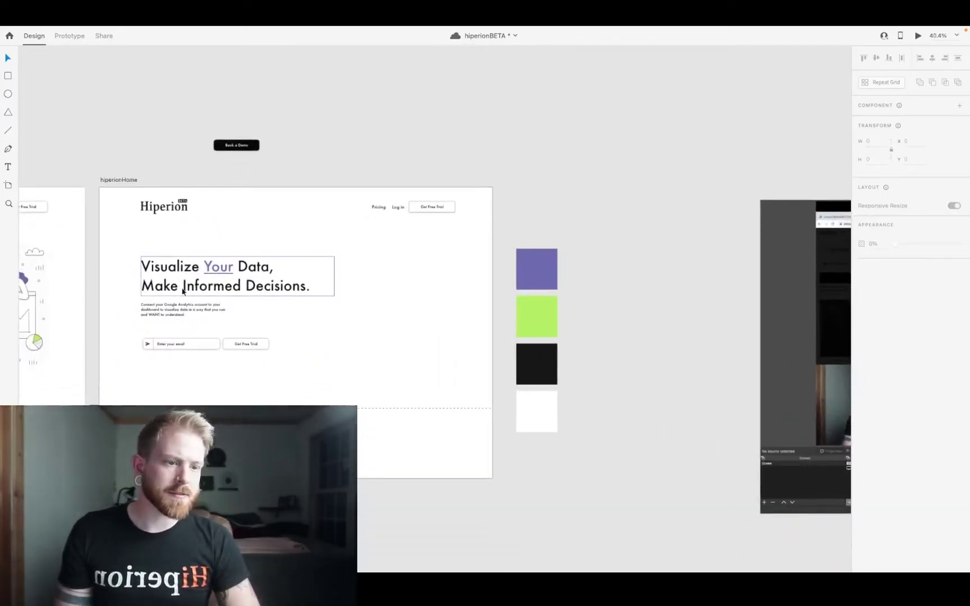
left_click(403, 209)
left_click_drag(368, 208, 391, 207)
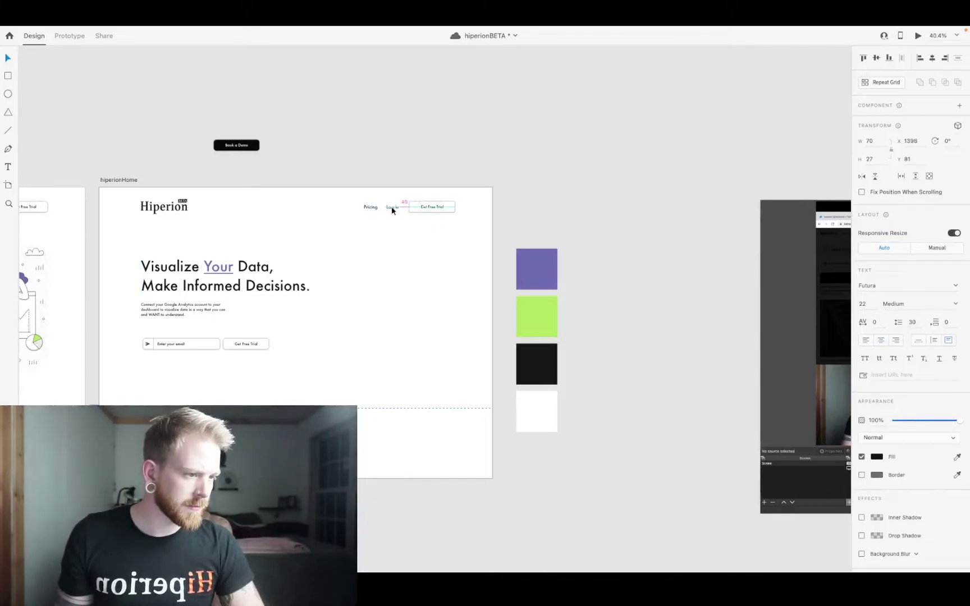
left_click(390, 160)
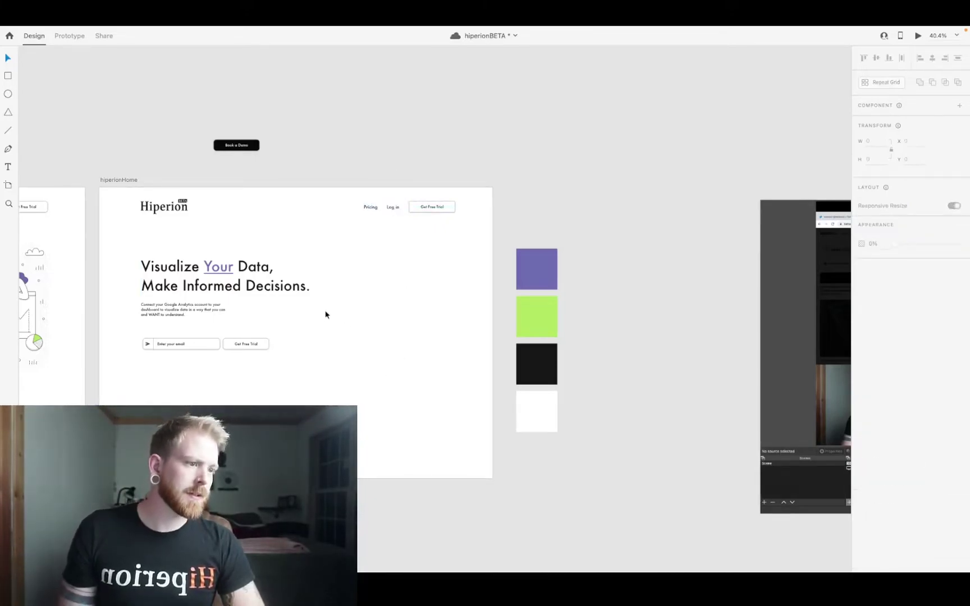
- Draw a rounded rectangle about 1211 by 168 at Y 928 below the email field, with corner radius 31, and center it horizontally on the artboard
scroll(326, 315, "right", 10)
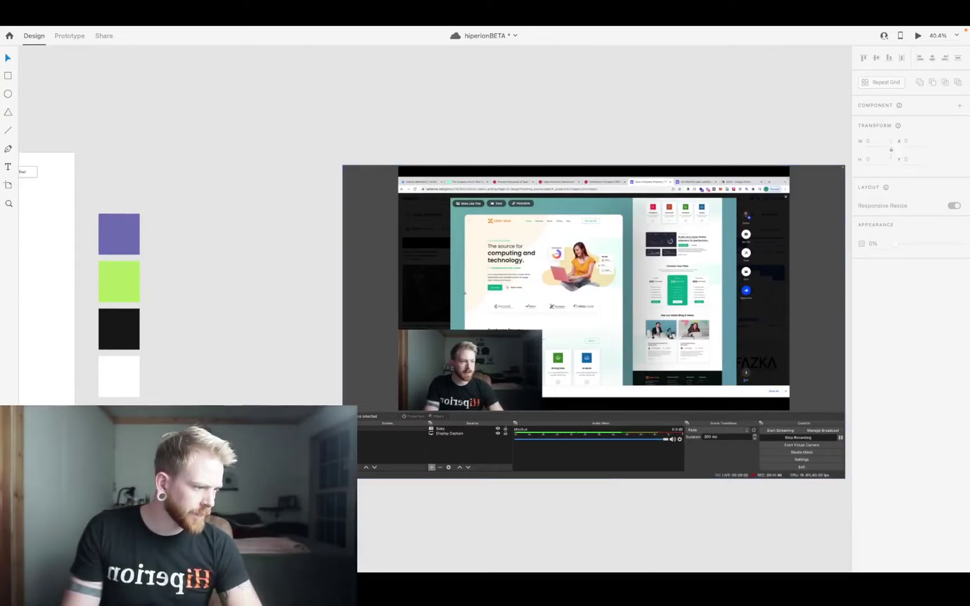
scroll(402, 319, "down", 3)
scroll(402, 319, "right", 2)
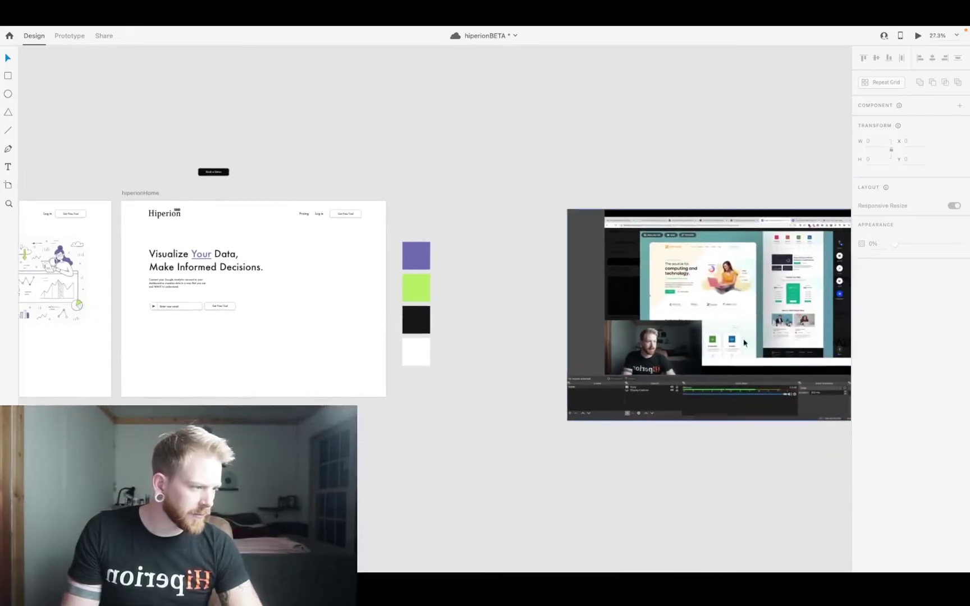
scroll(700, 308, "up", 5)
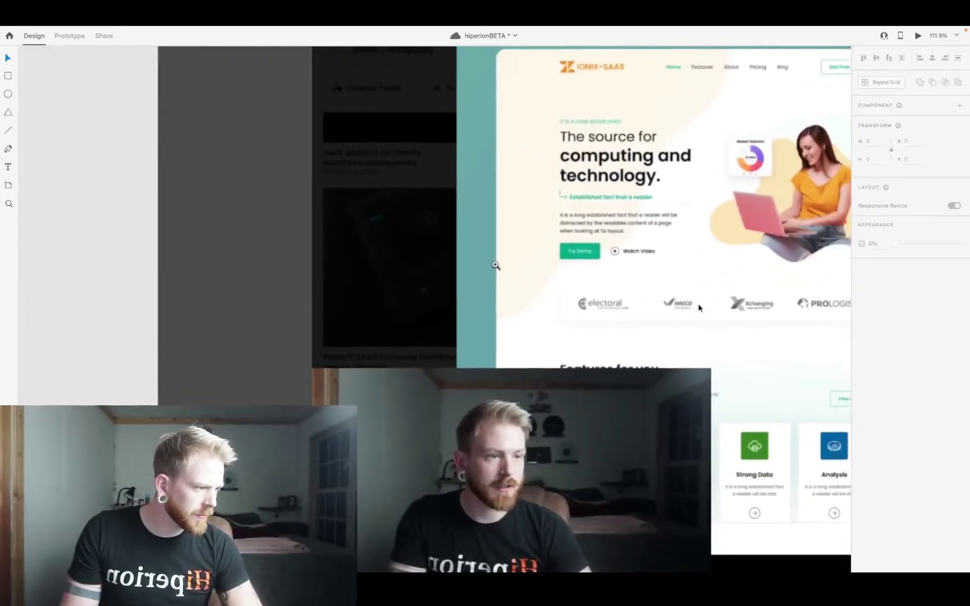
scroll(700, 307, "down", 5)
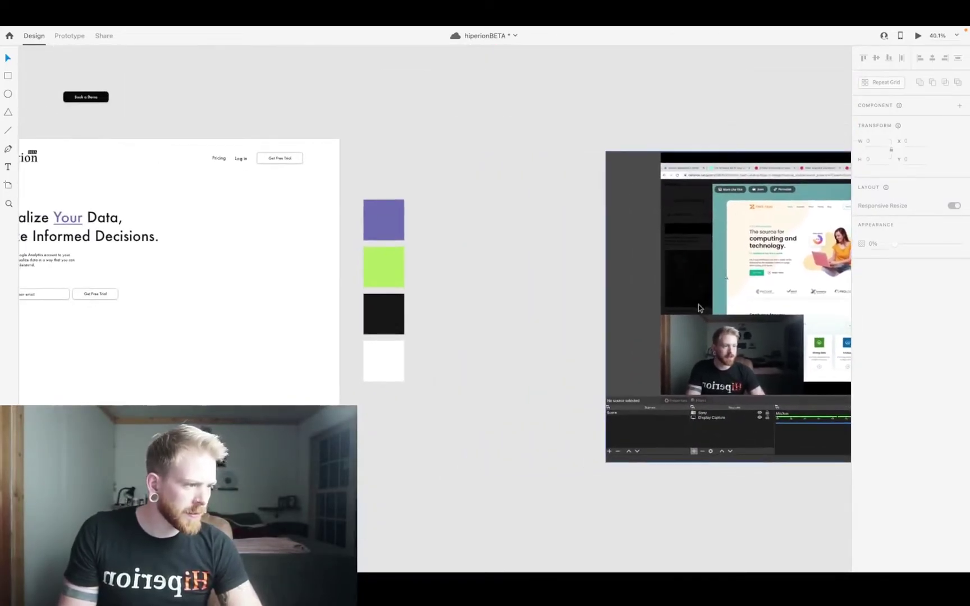
scroll(698, 304, "left", 3)
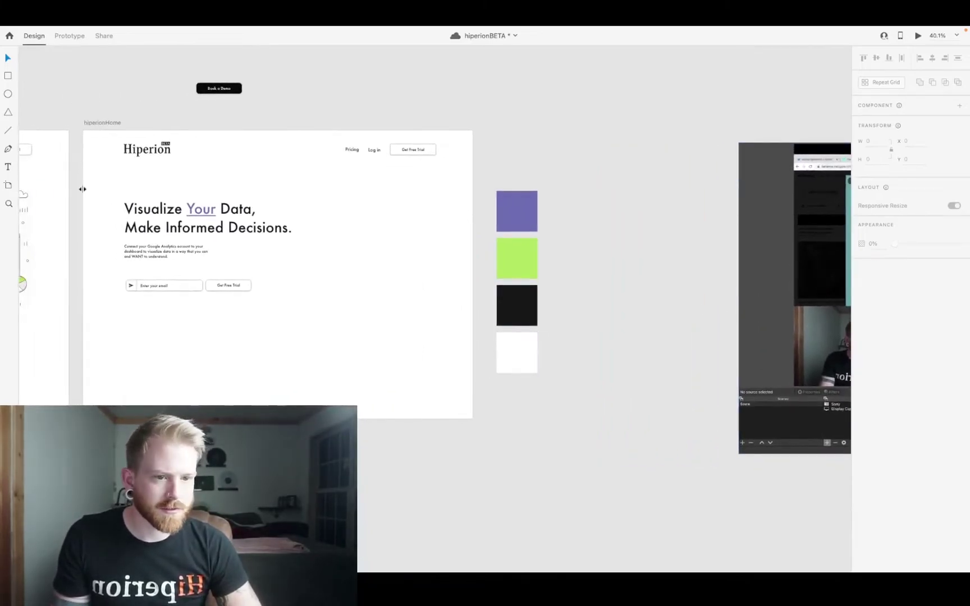
left_click(7, 75)
mouse_move(117, 319)
left_mouse_down()
mouse_move(387, 368)
mouse_move(440, 350)
mouse_move(363, 353)
mouse_move(356, 328)
left_mouse_up()
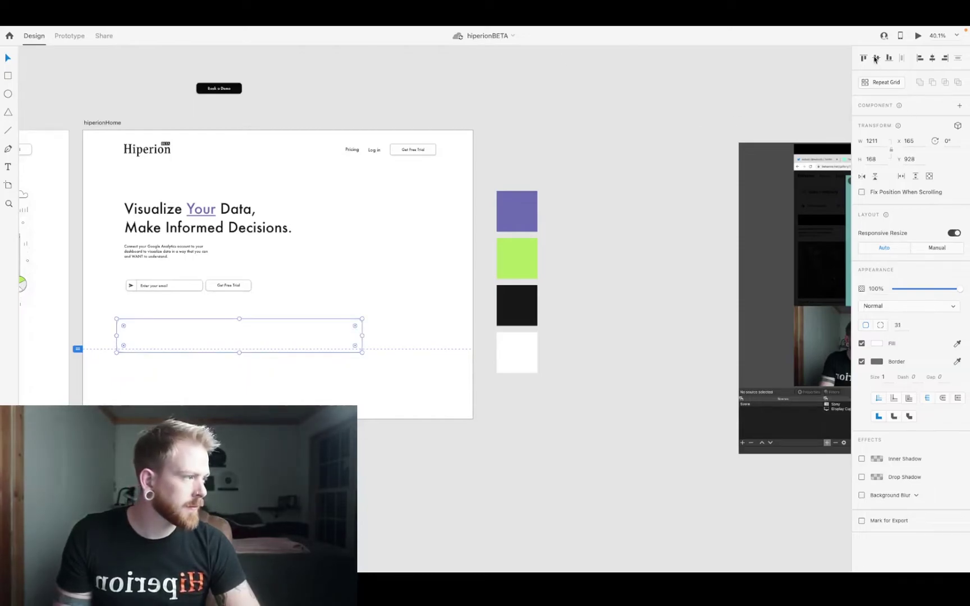
left_click(570, 414)
- Compare the new rounded rectangle with the reference's logo strip and lighten its border to a pale gray
scroll(275, 297, "up", 1)
scroll(285, 281, "right", 5)
scroll(283, 291, "up", 5)
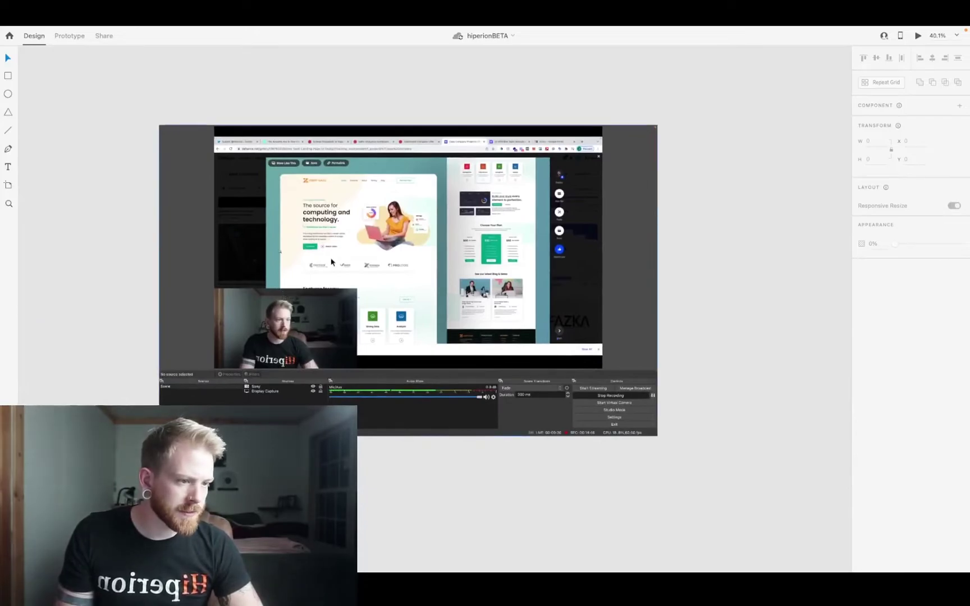
scroll(331, 262, "up", 5)
scroll(331, 262, "down", 5)
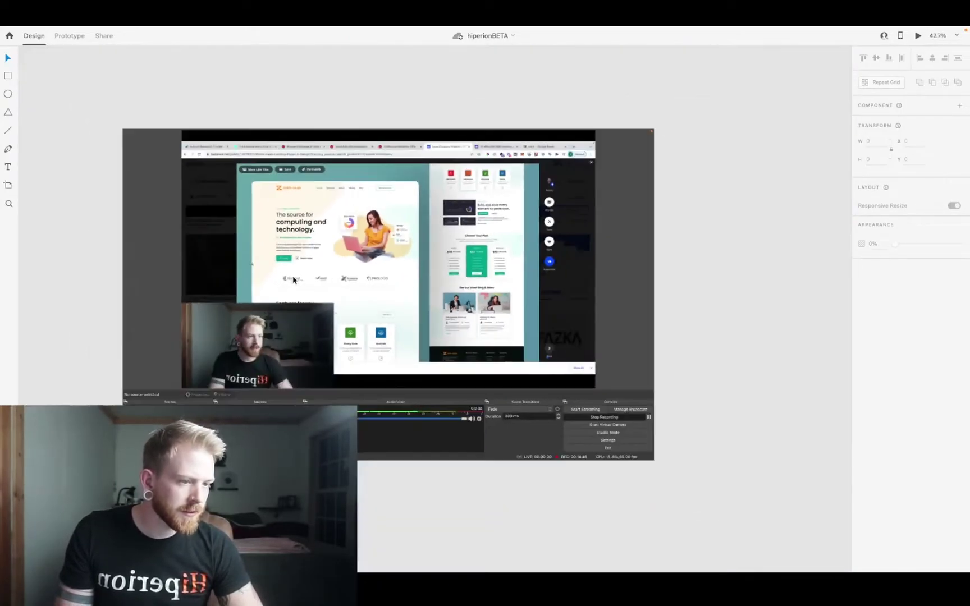
scroll(293, 280, "left", 10)
left_click(141, 304)
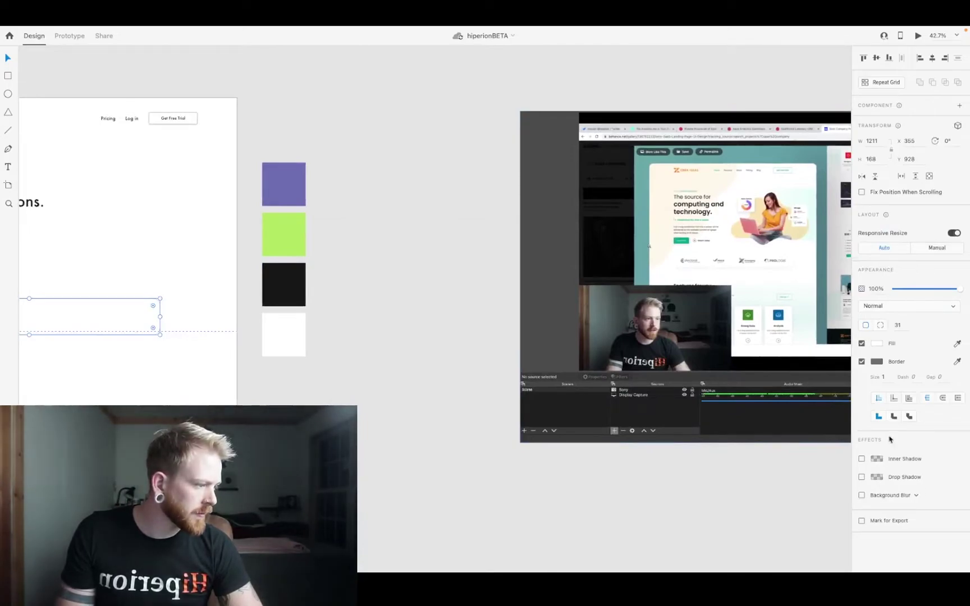
left_click(876, 362)
left_click_drag(757, 332, 758, 325)
- Add a drop shadow to the rounded rectangle with X 10, Y 10 and blur 10
left_click(862, 477)
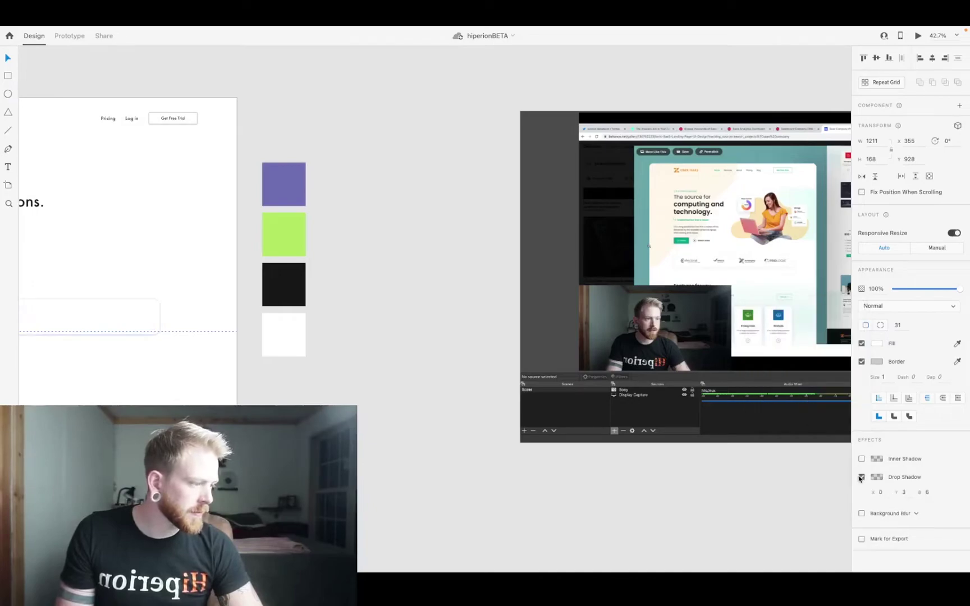
left_click(880, 492)
type("10")
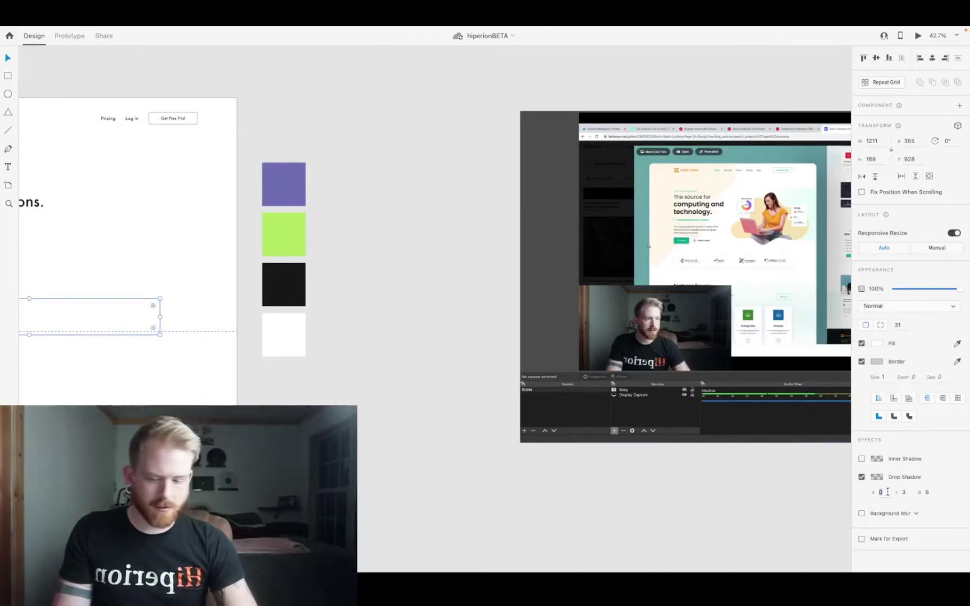
key("Tab")
type("10")
key("Tab")
type("10")
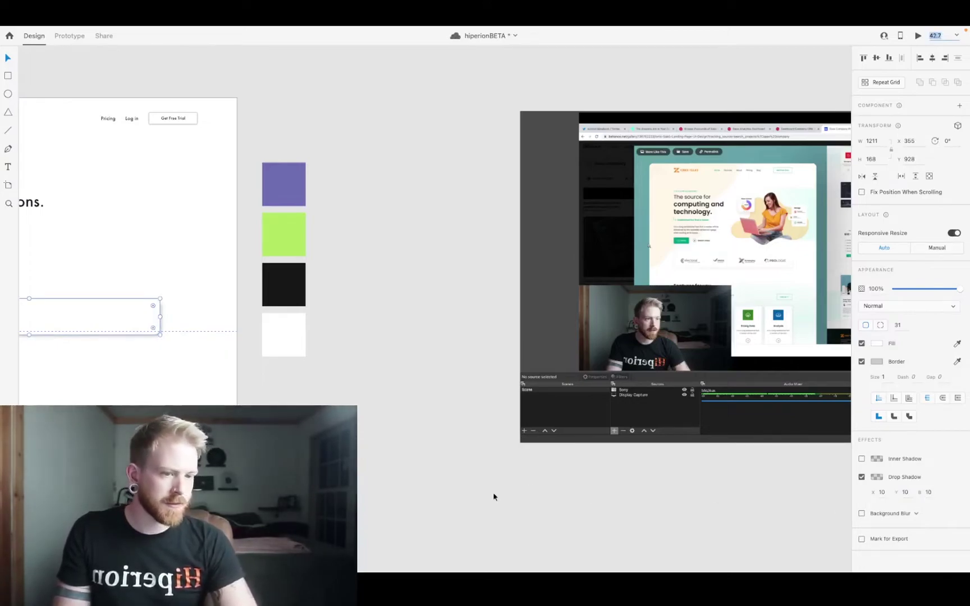
left_click(384, 467)
- Switch to the Behance window in Chrome and examine the Ionix-SaaS landing page's hero and logo strip
scroll(384, 466, "left", 5)
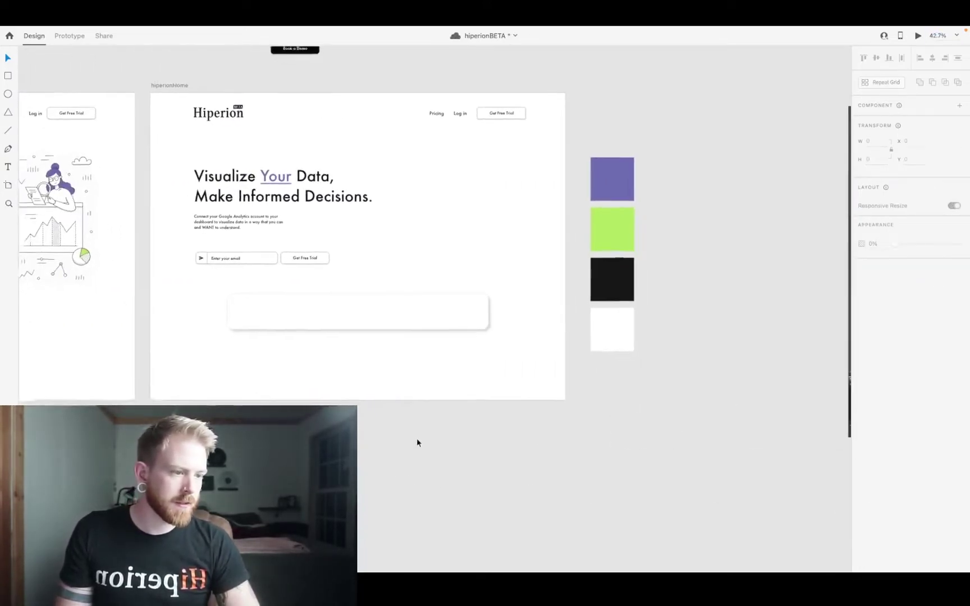
scroll(418, 443, "right", 3)
scroll(379, 466, "right", 8)
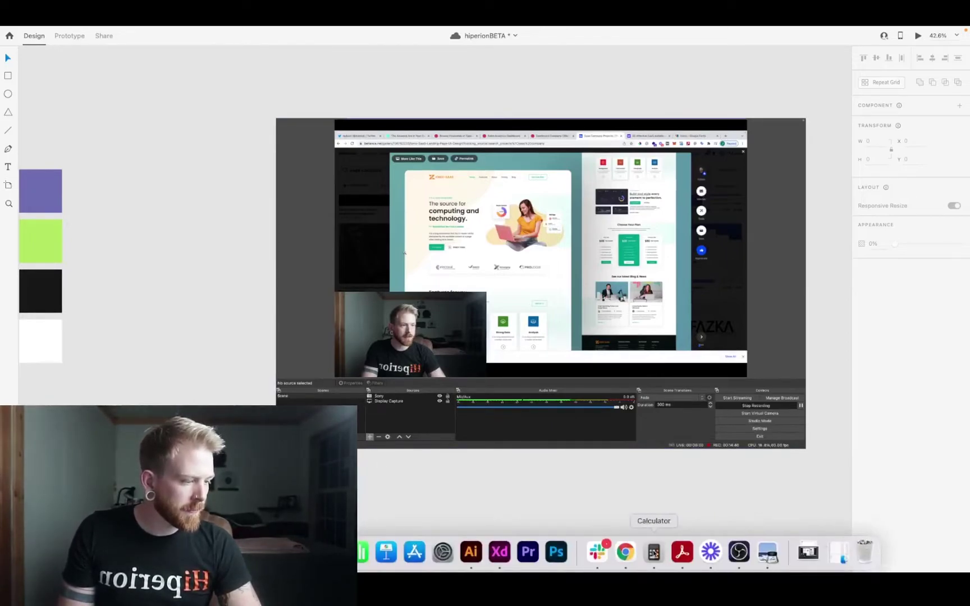
right_click(625, 553)
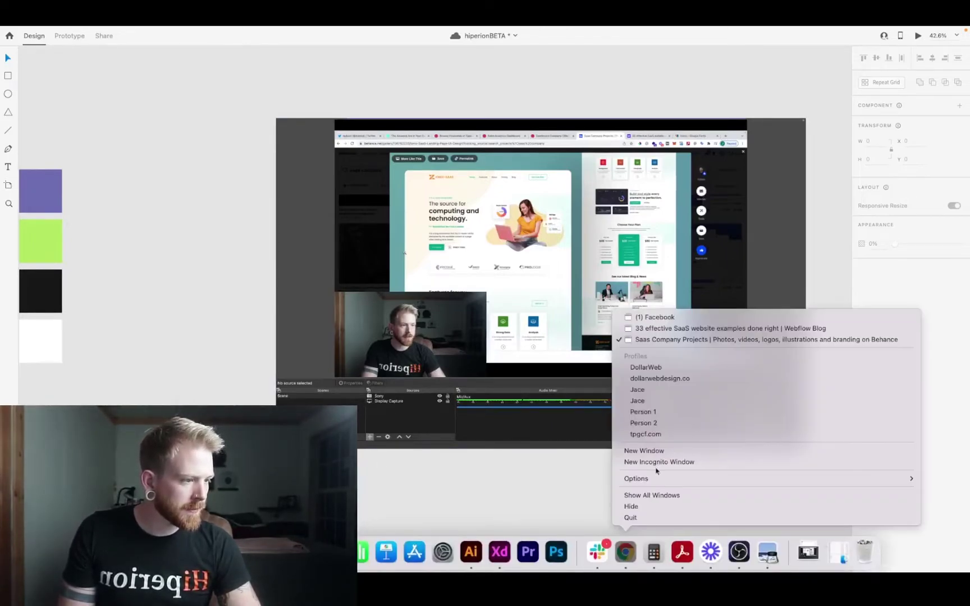
left_click(662, 340)
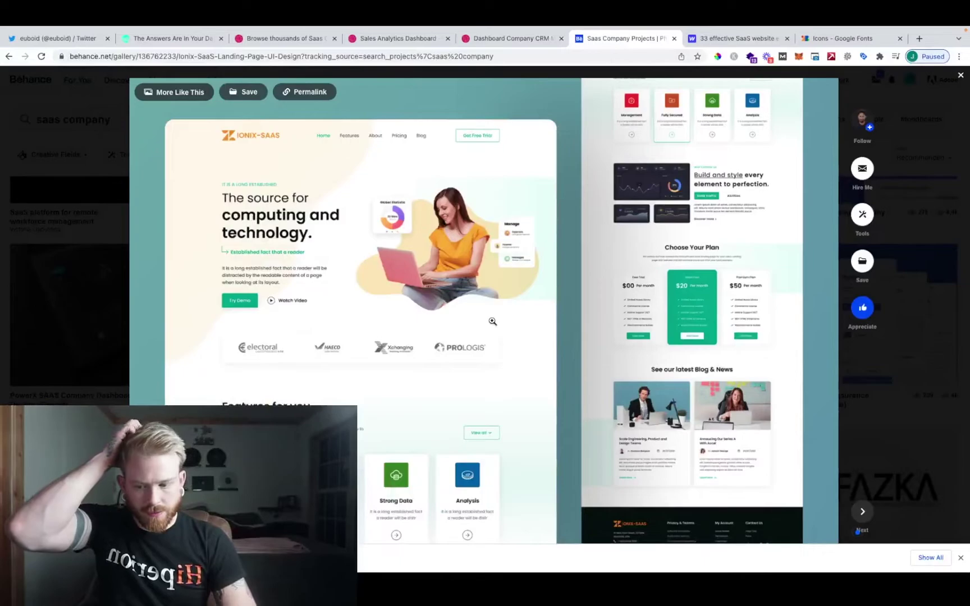
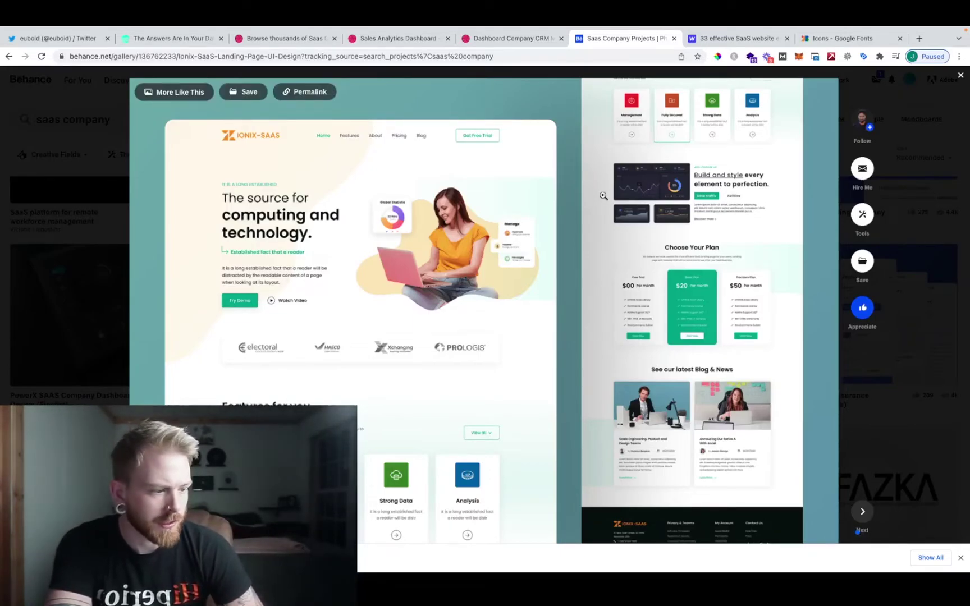
scroll(419, 297, "down", 1)
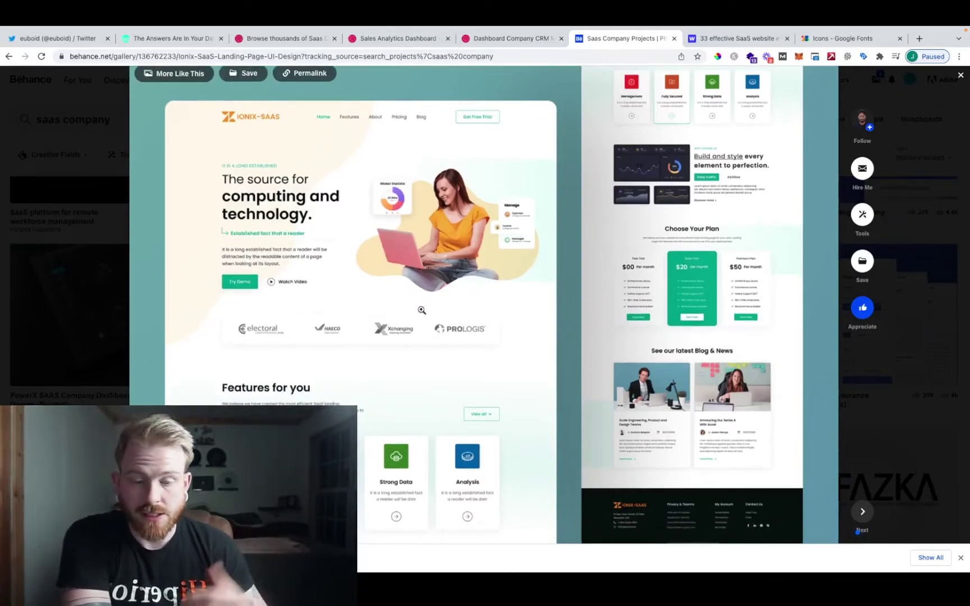
- Close the Ionix-SaaS project and open the "saas company website landing page" project from the Behance results
left_click(898, 424)
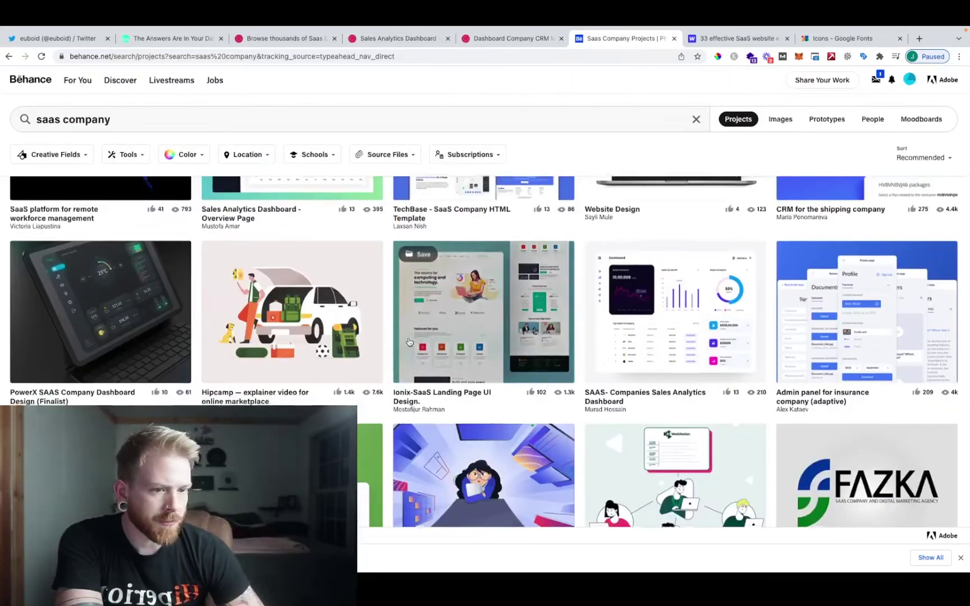
scroll(409, 341, "down", 3)
scroll(409, 342, "down", 2)
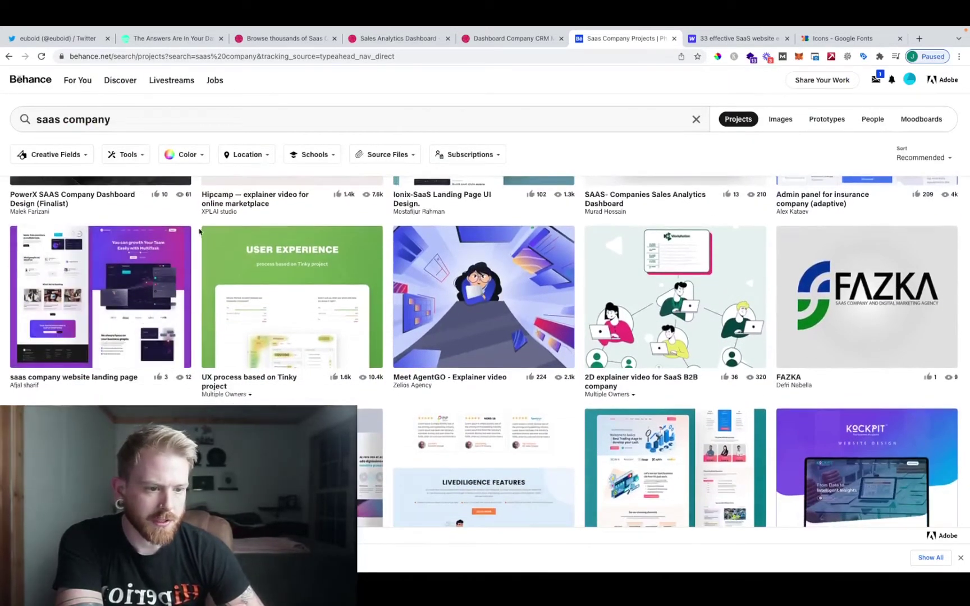
left_click(115, 298)
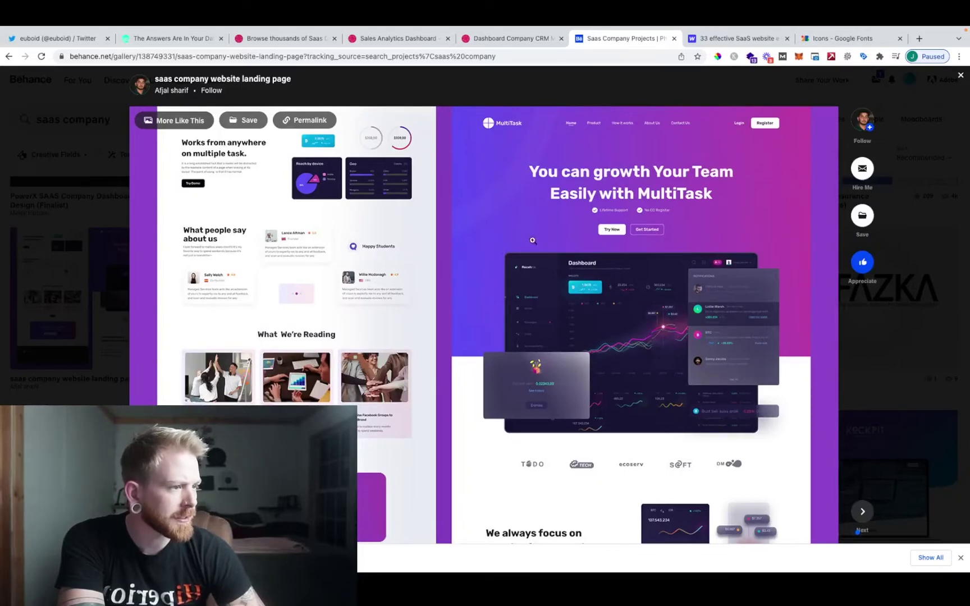
- Examine the MultiTask landing page hero and logo row, and capture a screenshot of the project image area
scroll(376, 268, "down", 1)
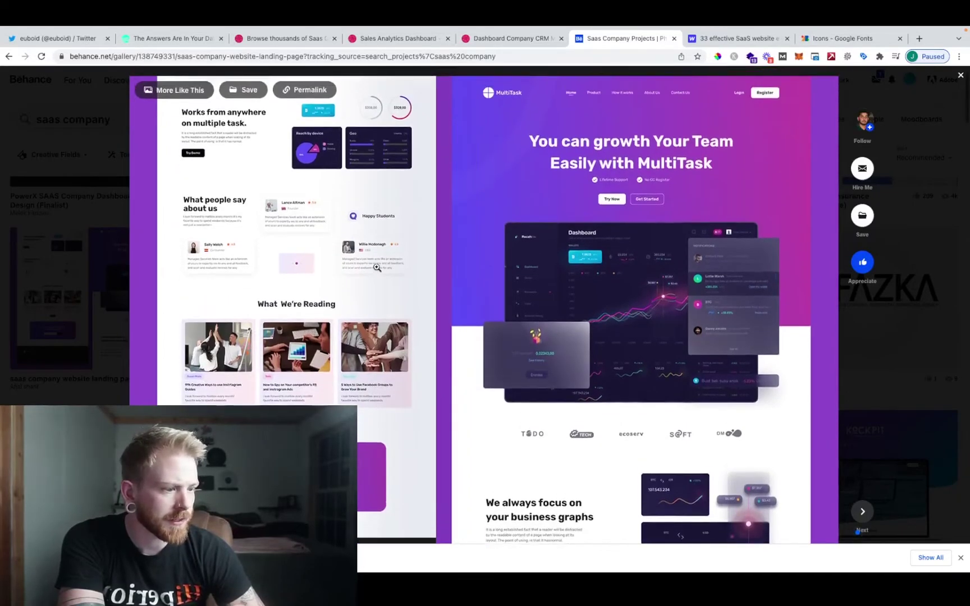
scroll(379, 267, "up", 1)
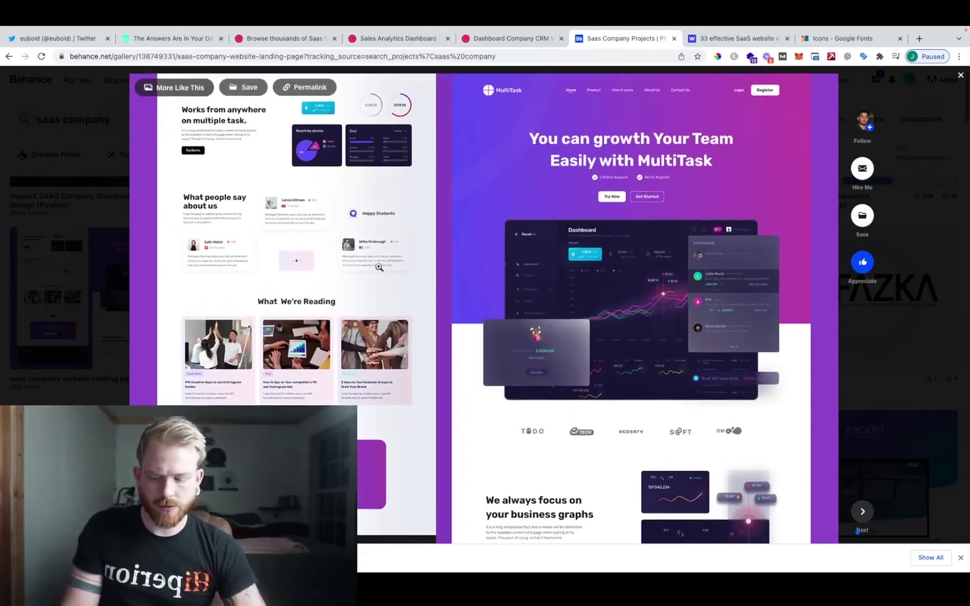
left_click_drag(128, 73, 840, 544)
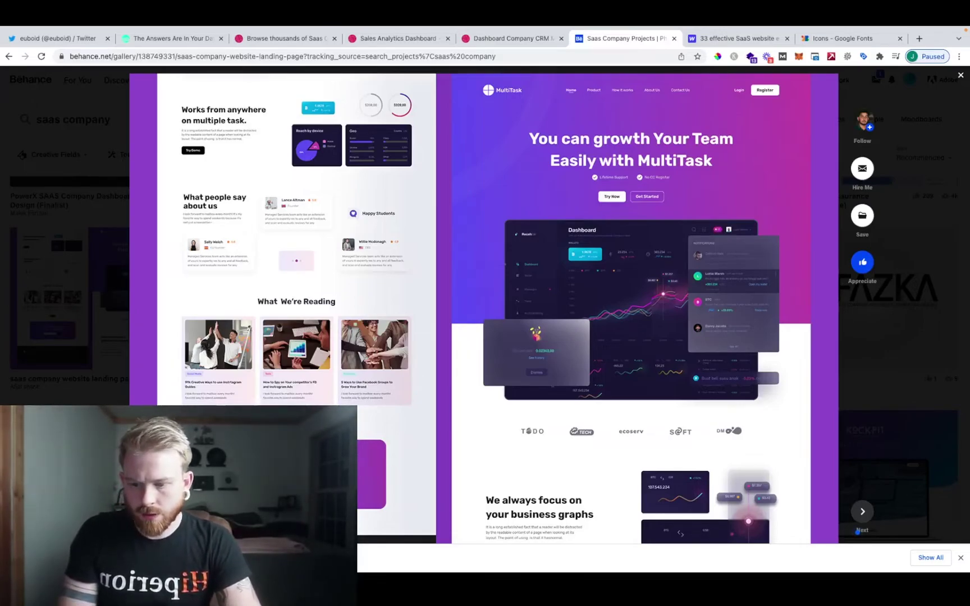
- Switch to Adobe XD and place the captured MultiTask screenshot on the pasteboard below the hiperionHome artboard
key("super+Tab")
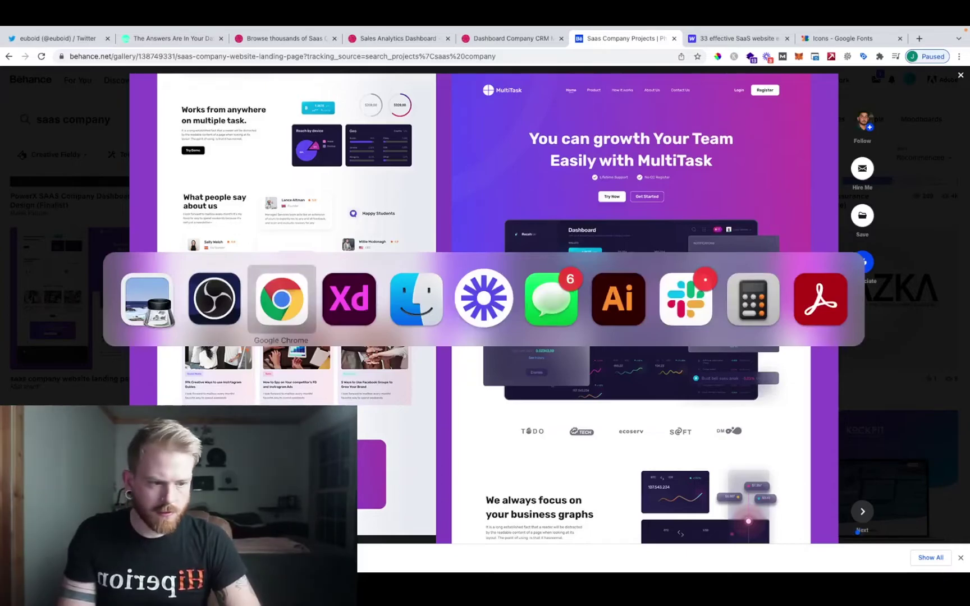
scroll(234, 219, "down", 3)
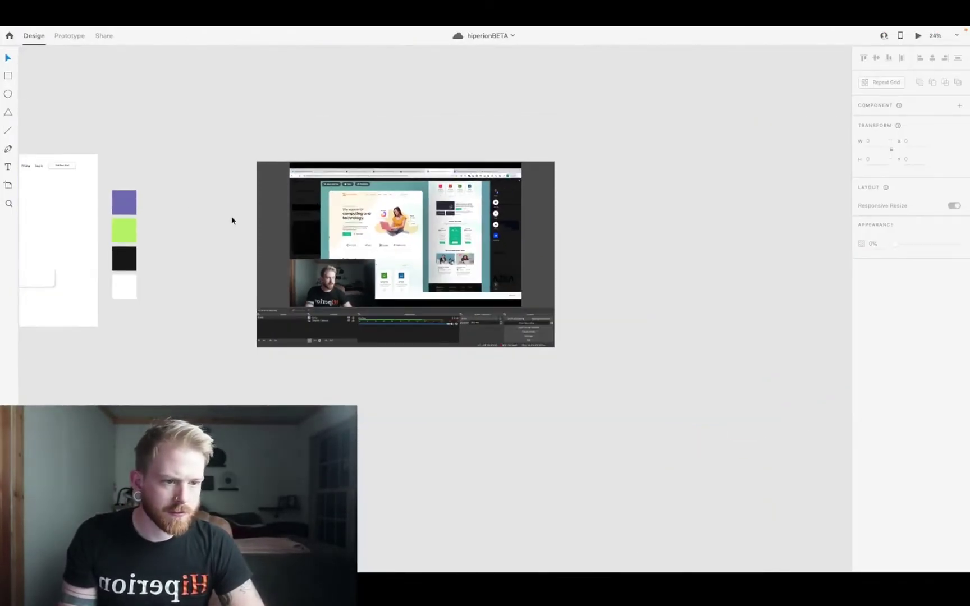
scroll(234, 219, "left", 5)
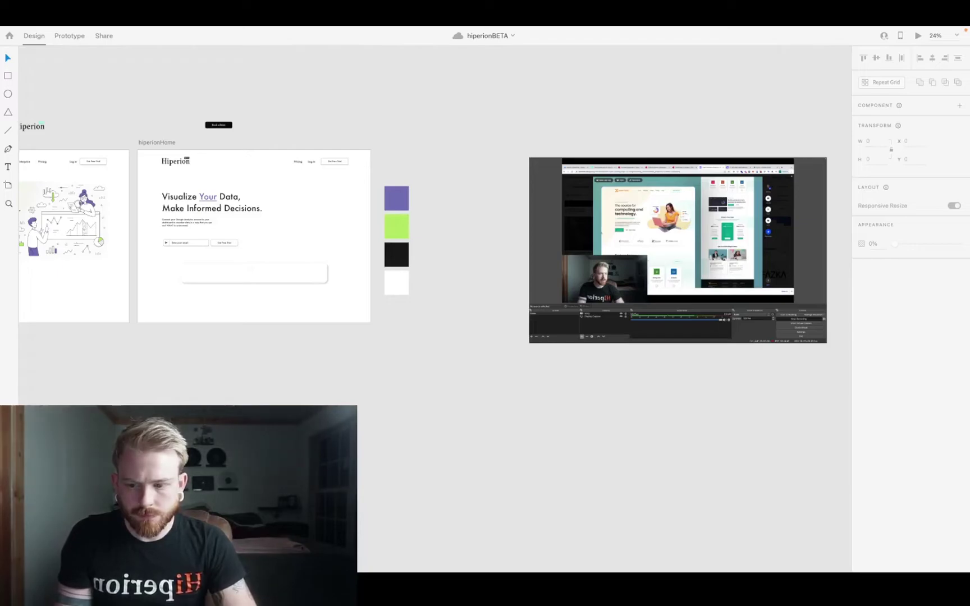
left_click_drag(3, 147, 196, 369)
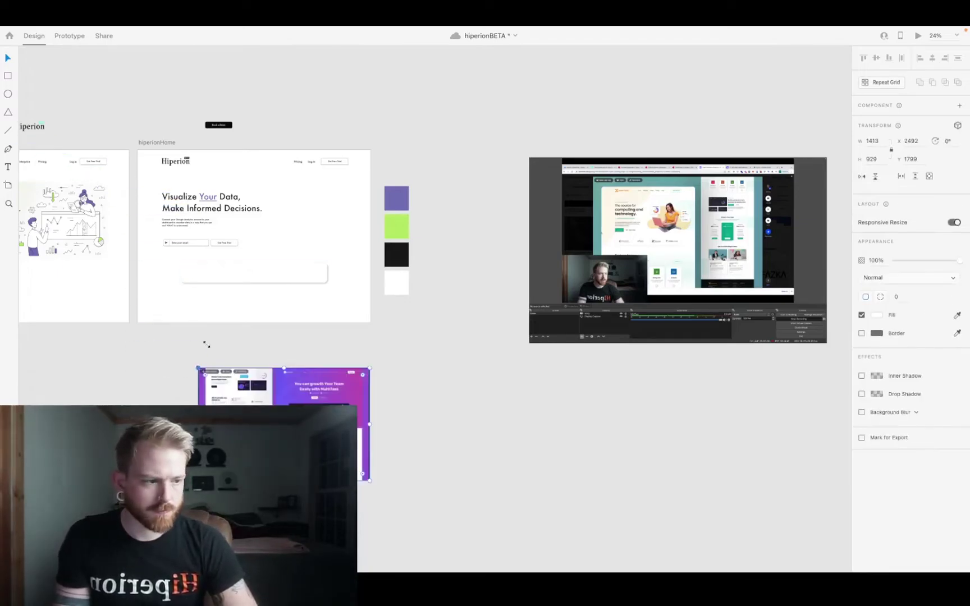
key("Delete")
key("ctrl+z")
- Delete the old teal reference screenshot beside the color swatches and move the MultiTask screenshot into its place
left_click(699, 293)
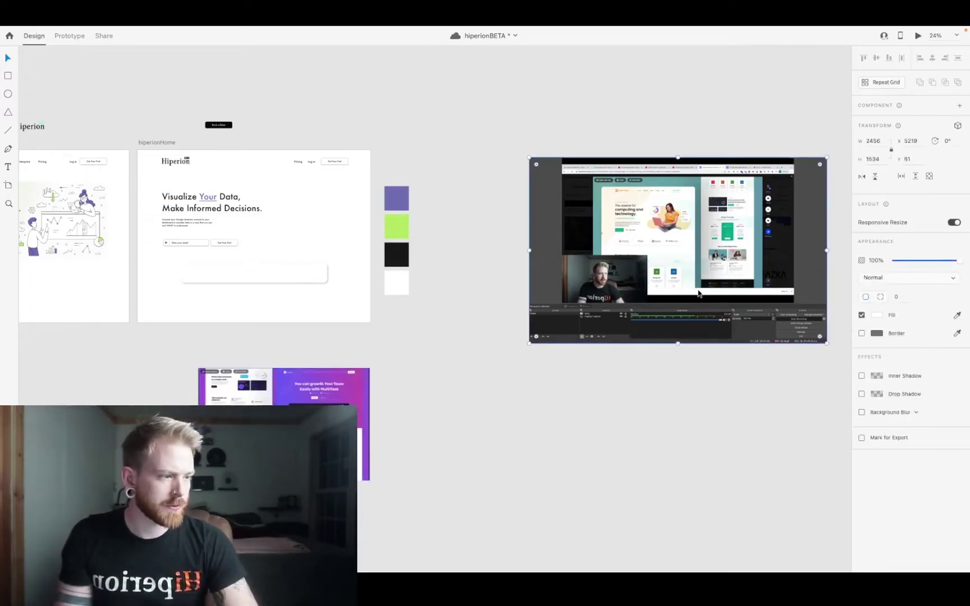
key("Delete")
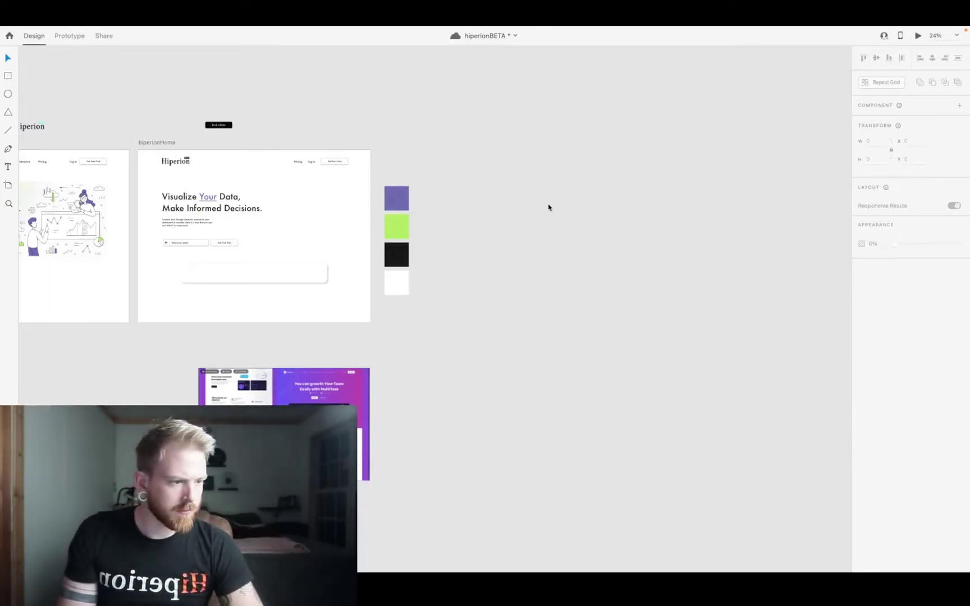
left_click_drag(281, 433, 557, 201)
scroll(378, 182, "up", 3)
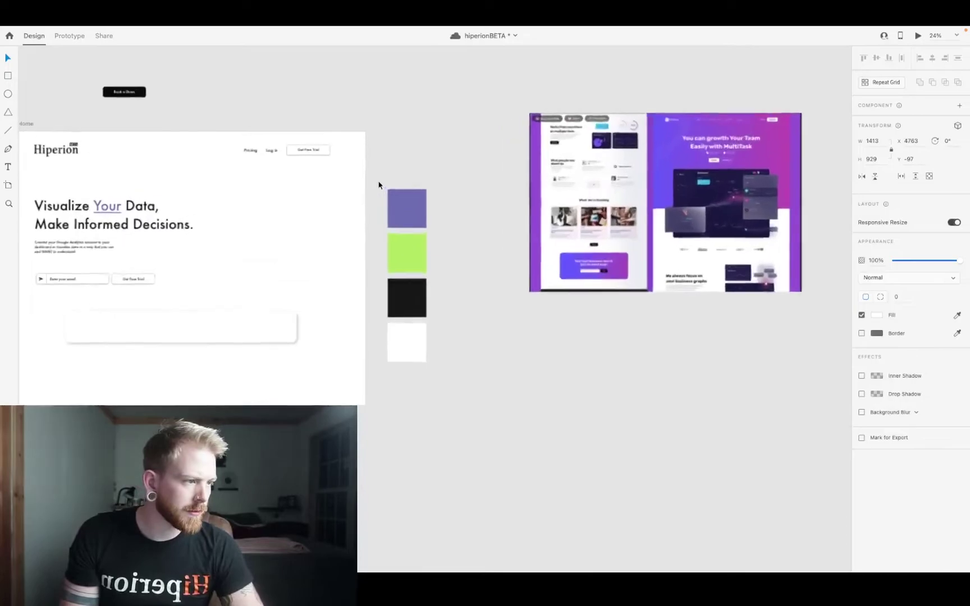
- Examine the Hiperion BETA logo up close in the hiperionHome header
scroll(378, 181, "down", 1)
scroll(379, 181, "left", 3)
scroll(379, 181, "up", 1)
key("Escape")
left_click(119, 143)
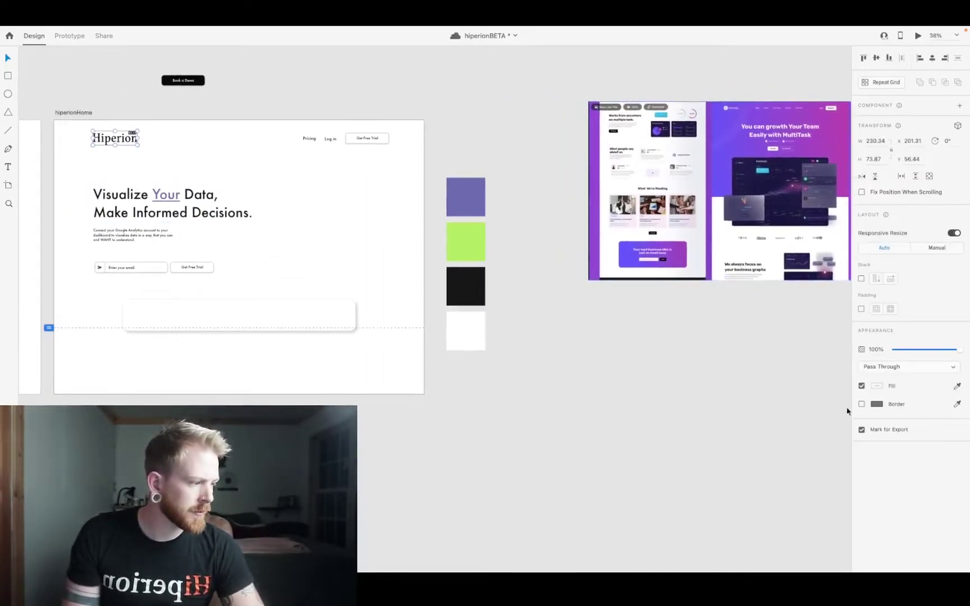
scroll(112, 150, "up", 5)
scroll(112, 150, "left", 2)
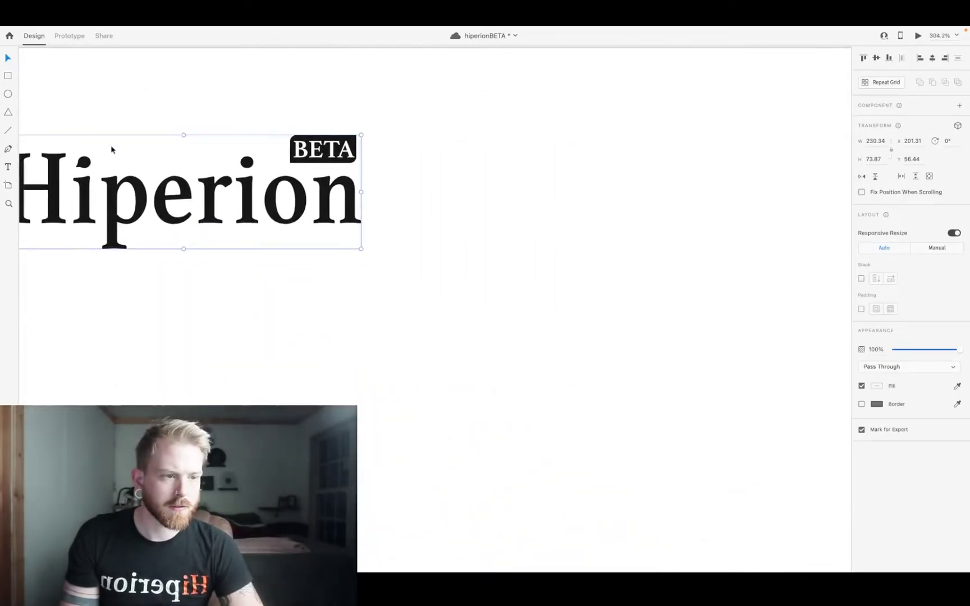
scroll(112, 150, "down", 2)
scroll(111, 149, "down", 5)
- Move the headline, description, email form and shadowed rounded rectangle off the hiperionHome artboard onto the pasteboard below the swatches
left_click(168, 226)
scroll(173, 297, "down", 1)
scroll(173, 298, "left", 1)
left_click(173, 235, "shift")
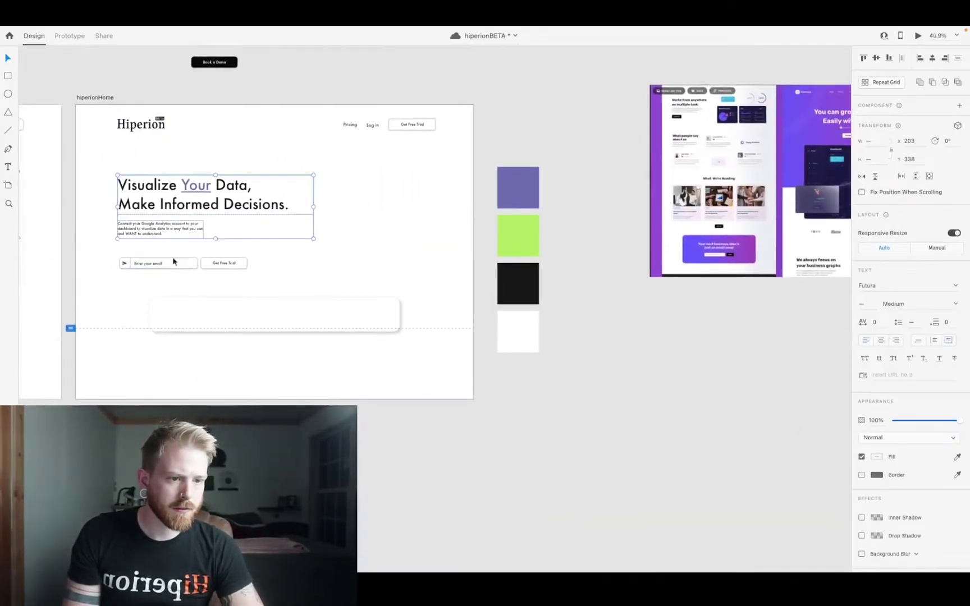
left_click(173, 267, "shift")
left_click_drag(102, 173, 408, 377)
left_click_drag(204, 196, 670, 395)
- Move the MultiTask reference screenshot directly above the hiperionHome artboard and examine its hero background
scroll(598, 278, "right", 2)
scroll(599, 278, "up", 1)
scroll(598, 277, "down", 3, "ctrl")
left_click(605, 278)
left_click_drag(778, 208, 495, 73)
scroll(401, 133, "up", 4, "ctrl")
scroll(400, 133, "down", 4, "ctrl")
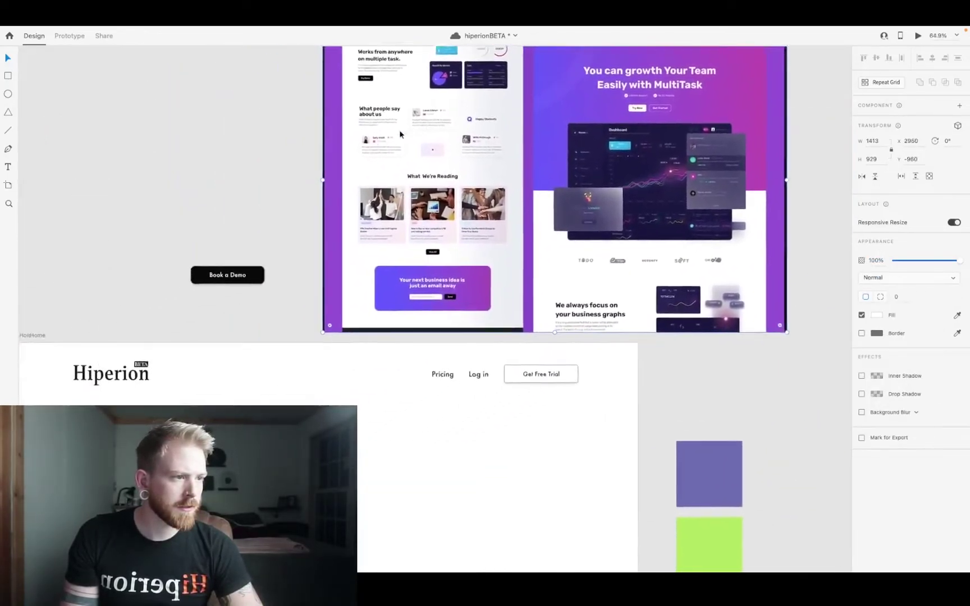
scroll(400, 134, "up", 1)
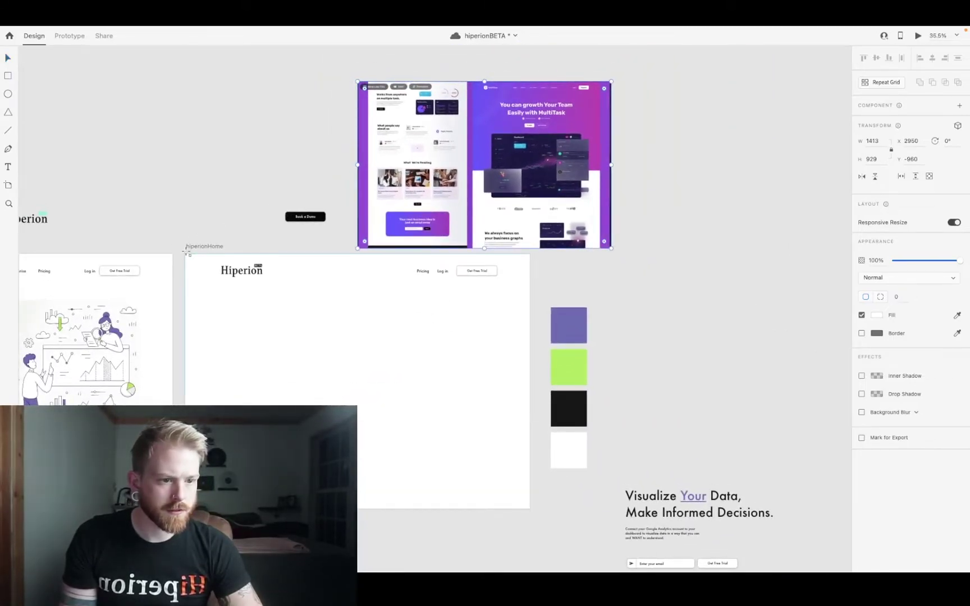
- Draw a 1920 by 832 rectangle across the upper part of the hiperionHome artboard and send it to the back
left_click_drag(186, 253, 530, 402)
right_click(291, 307)
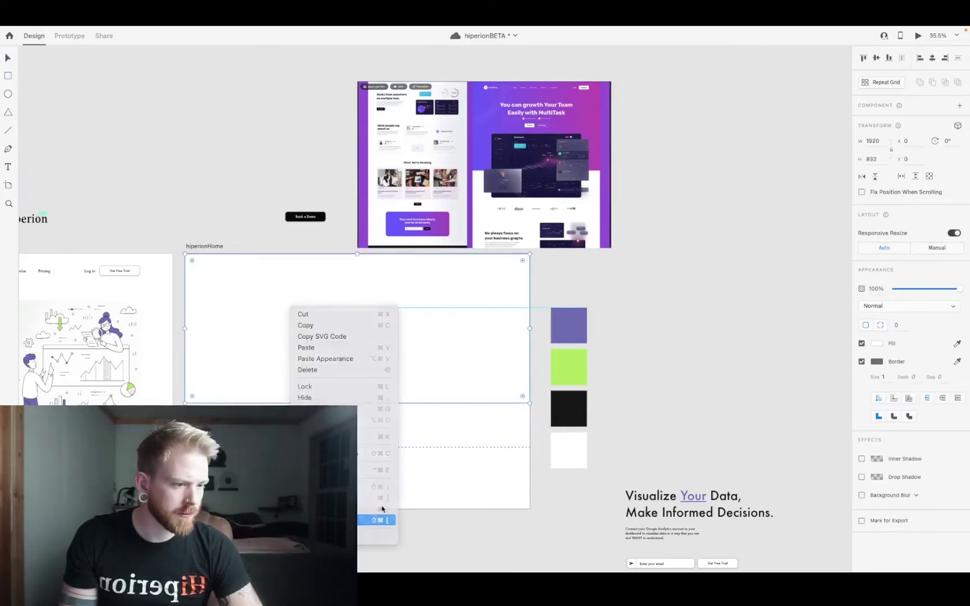
left_click(372, 516)
- Give the hero rectangle a linear gradient fill and reorient the gradient to run horizontally from white to gray
left_click(877, 343)
left_click(777, 282)
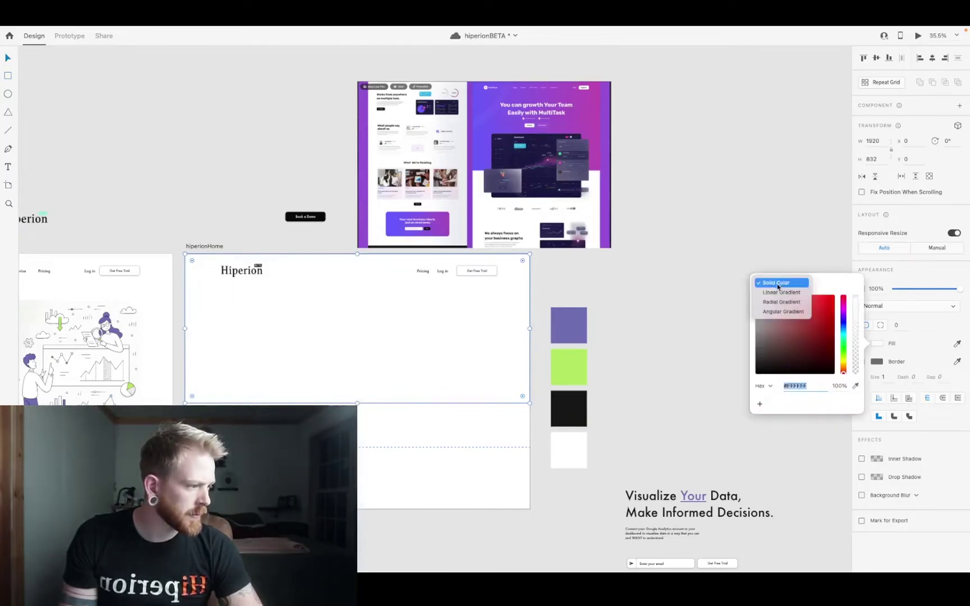
left_click(781, 292)
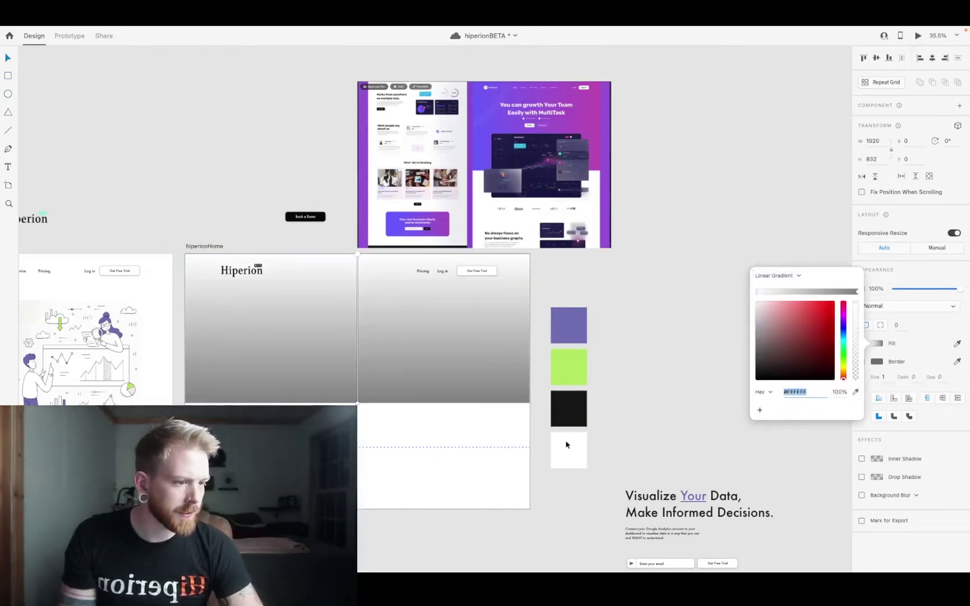
left_click_drag(358, 255, 262, 403)
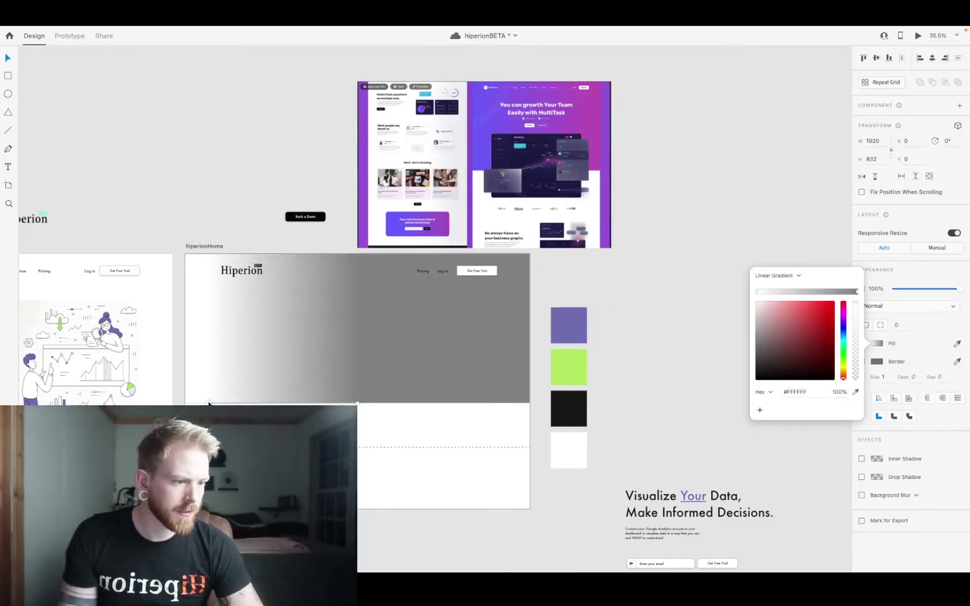
left_click_drag(357, 403, 492, 404)
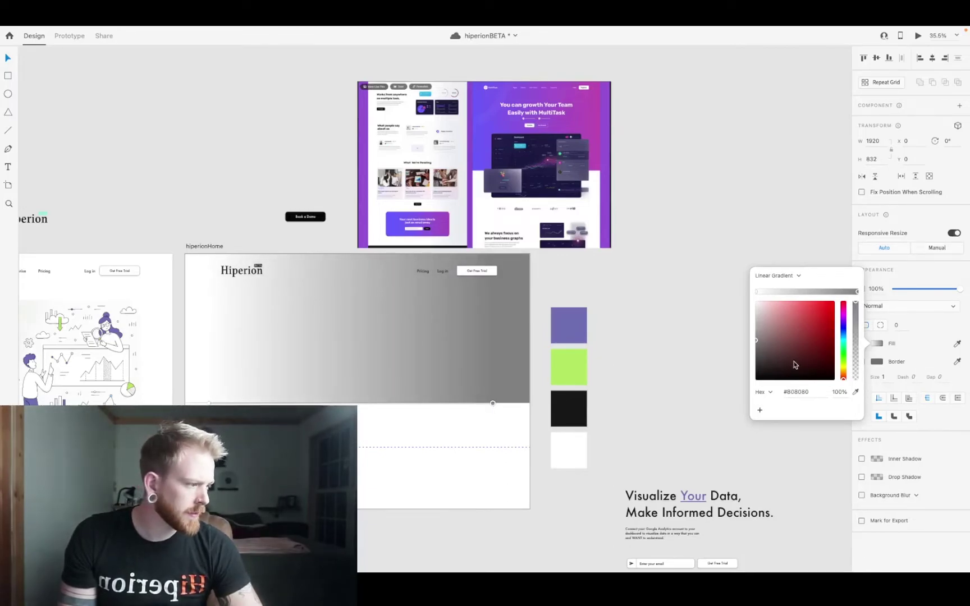
- Color the hero gradient's end stop mint green and its start stop periwinkle blue
left_click(802, 315)
left_click_drag(802, 316, 830, 343)
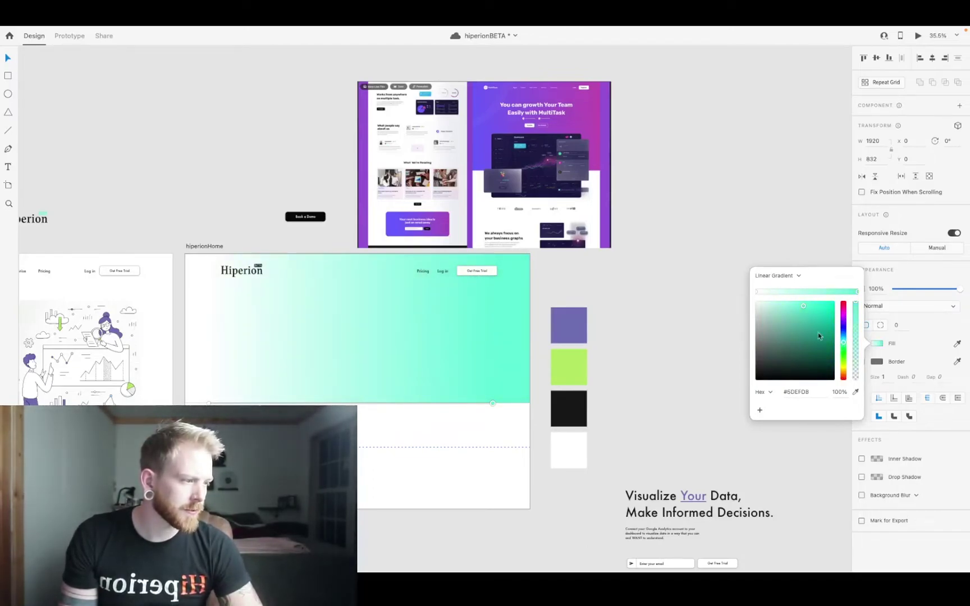
left_click(757, 294)
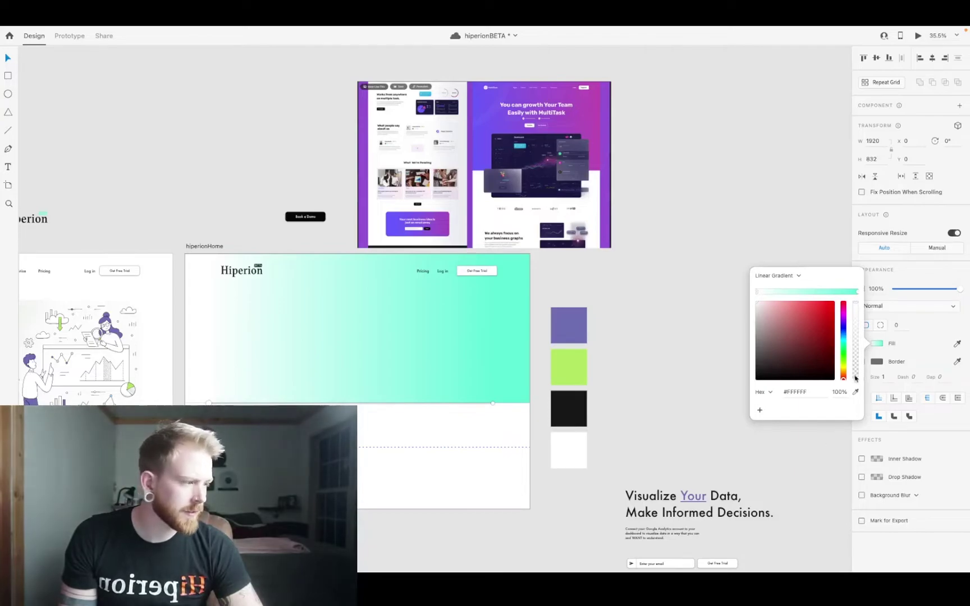
left_click(842, 332)
left_click_drag(829, 335, 790, 318)
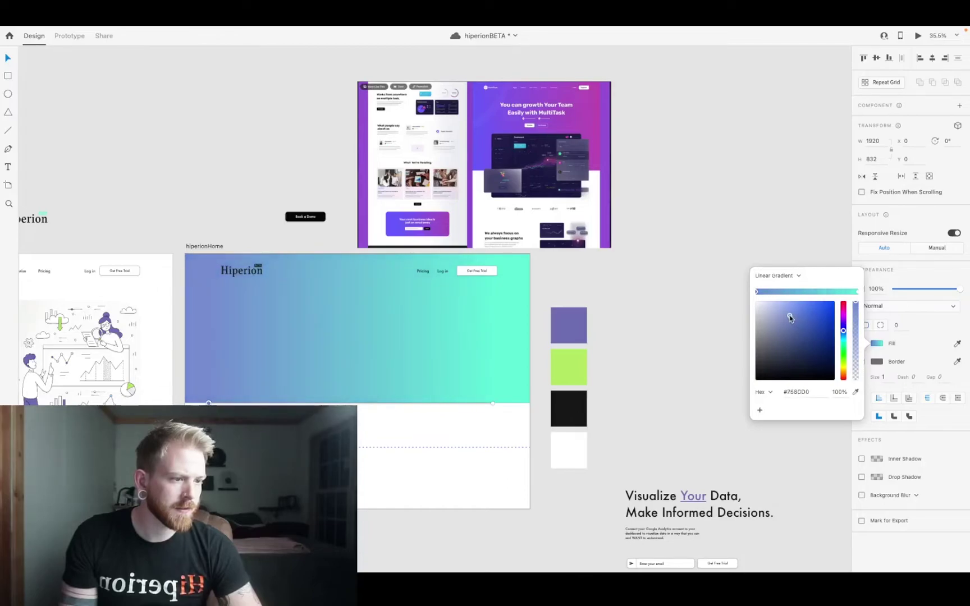
left_click(611, 298)
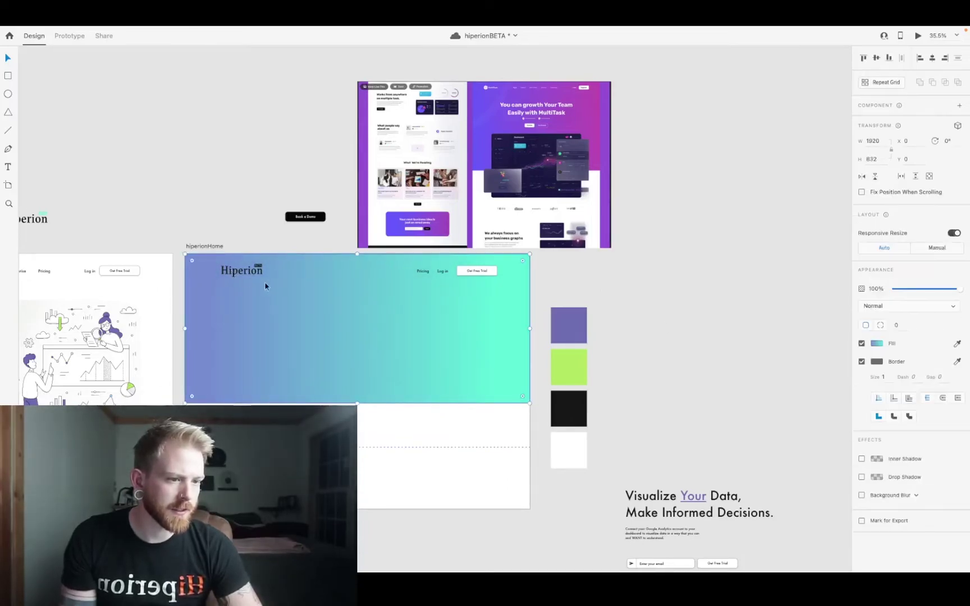
- Ungroup the Hiperion BETA logo on the hiperionHome artboard and release its mask
scroll(253, 277, "left", 10)
scroll(253, 277, "down", 2)
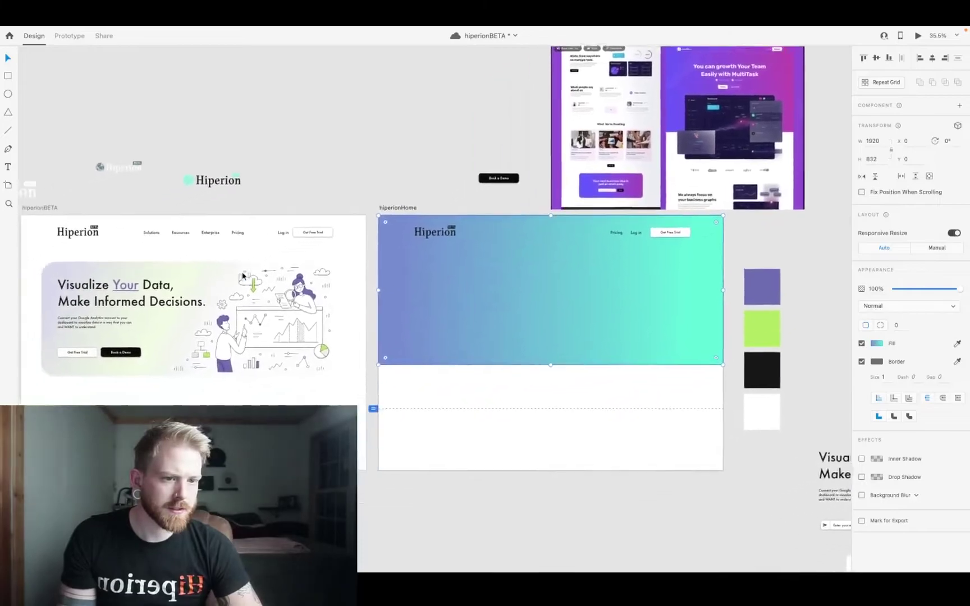
left_click(134, 182)
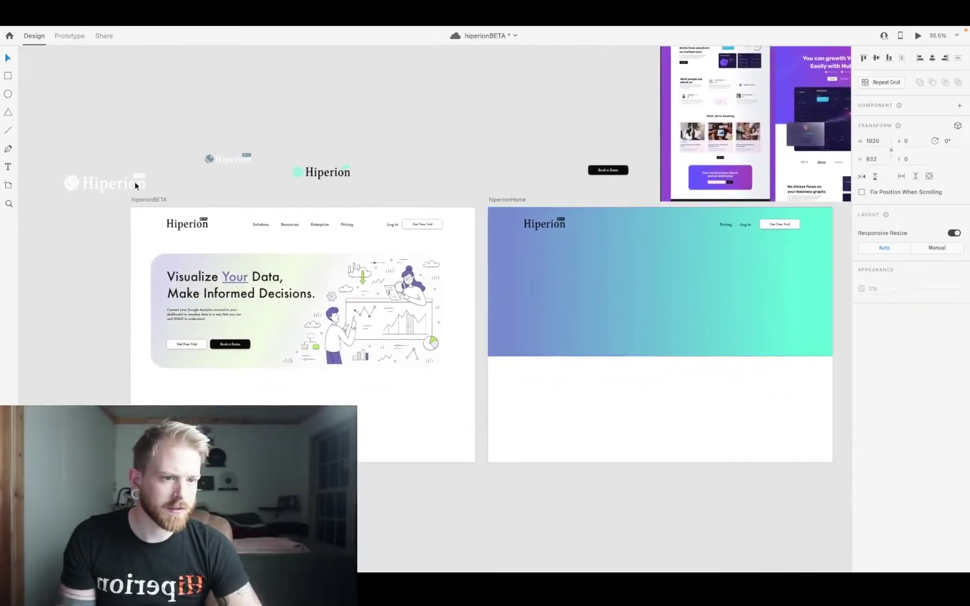
scroll(561, 214, "up", 5)
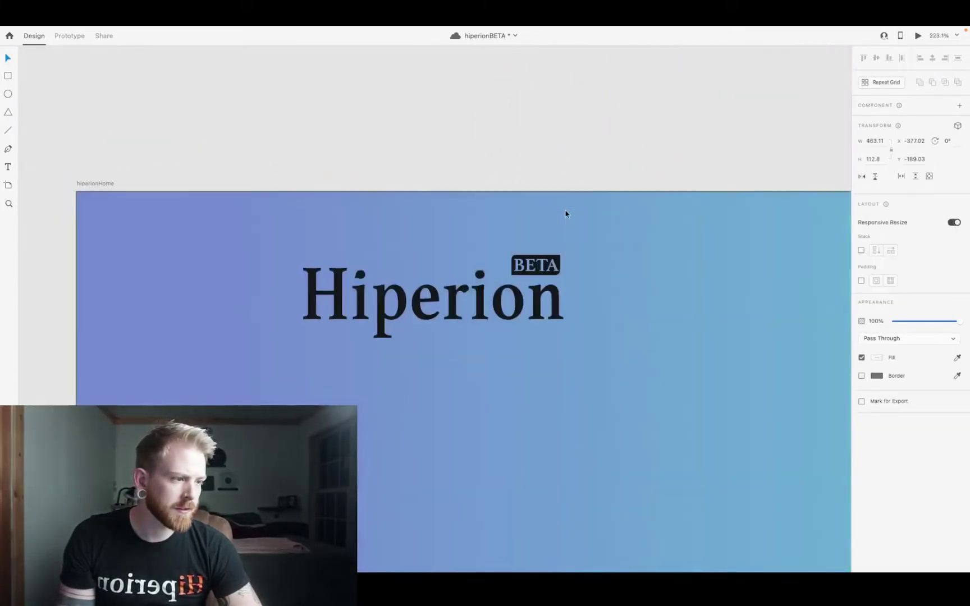
left_click(533, 258)
right_click(531, 260)
left_click(564, 373)
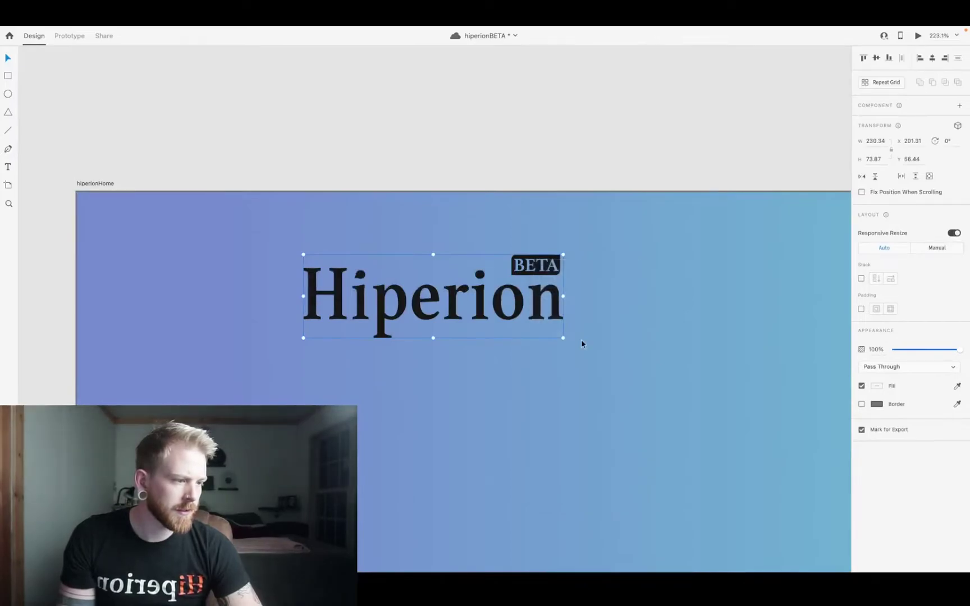
right_click(542, 294)
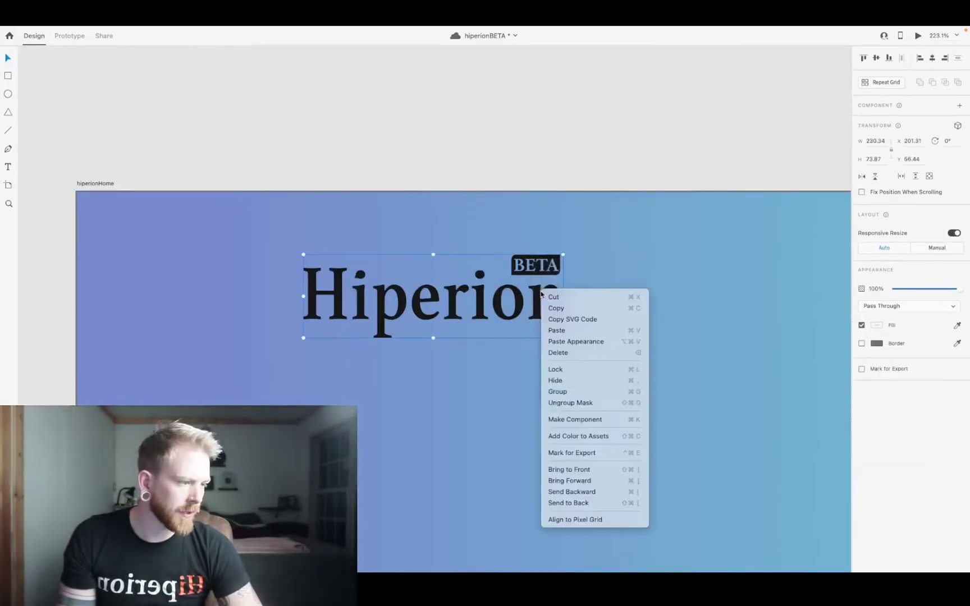
left_click(580, 403)
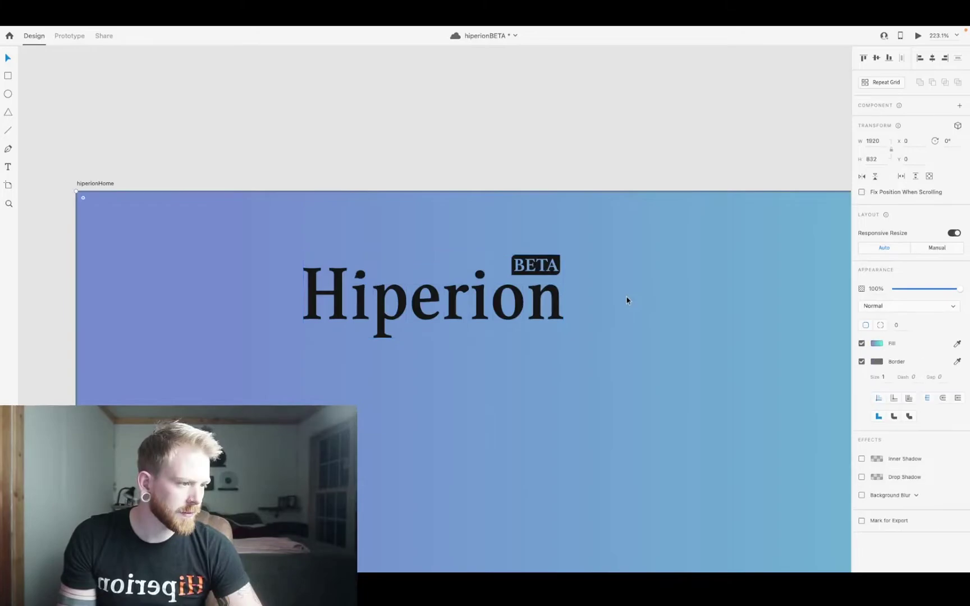
left_click_drag(289, 156, 584, 336)
left_click(391, 133)
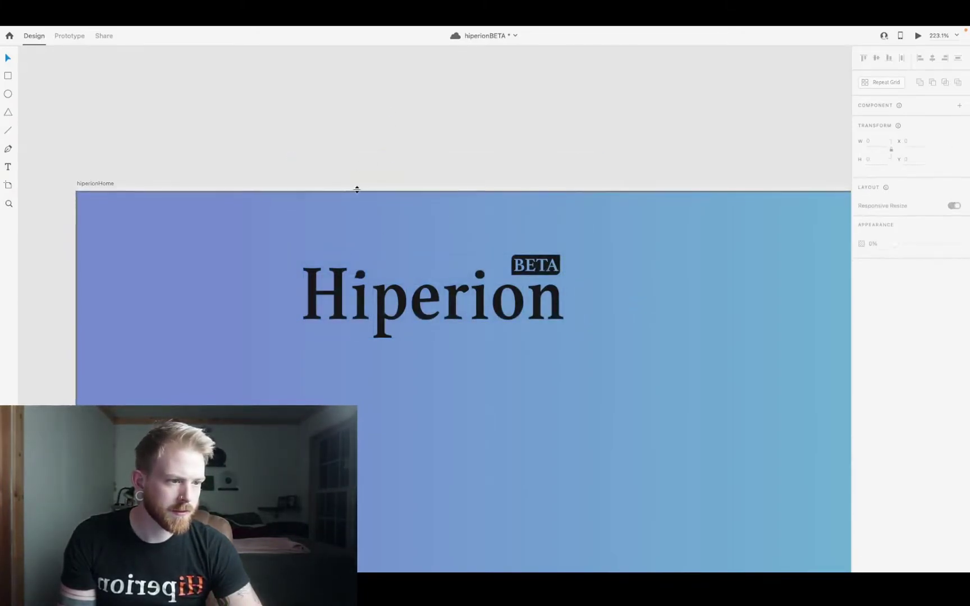
- Remove the border from the gradient hero rectangle
left_click(361, 215)
left_click(862, 362)
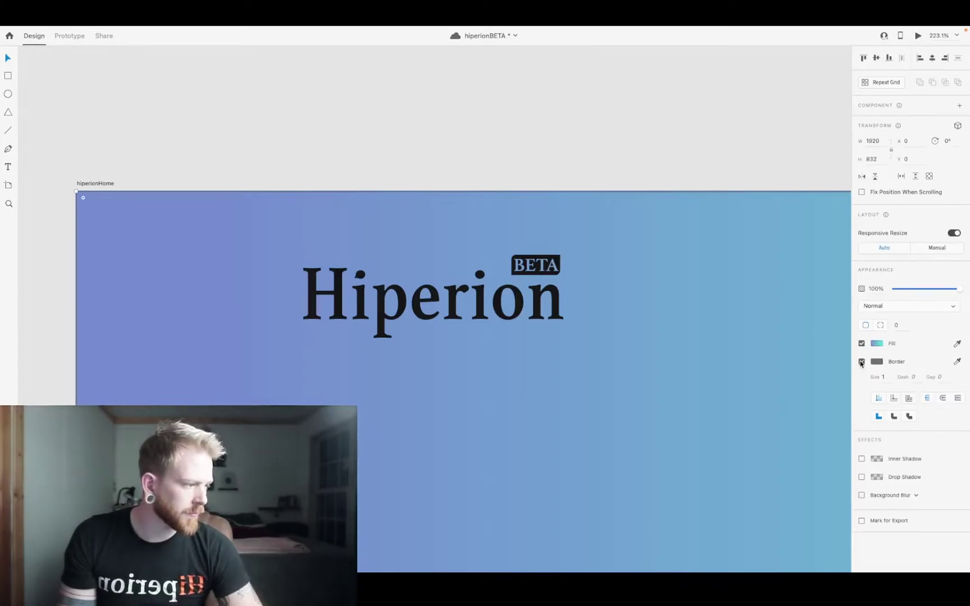
left_click(598, 114)
- Fill the BETA badge of the hiperionHome logo with white #FFFFFF
left_click(525, 270)
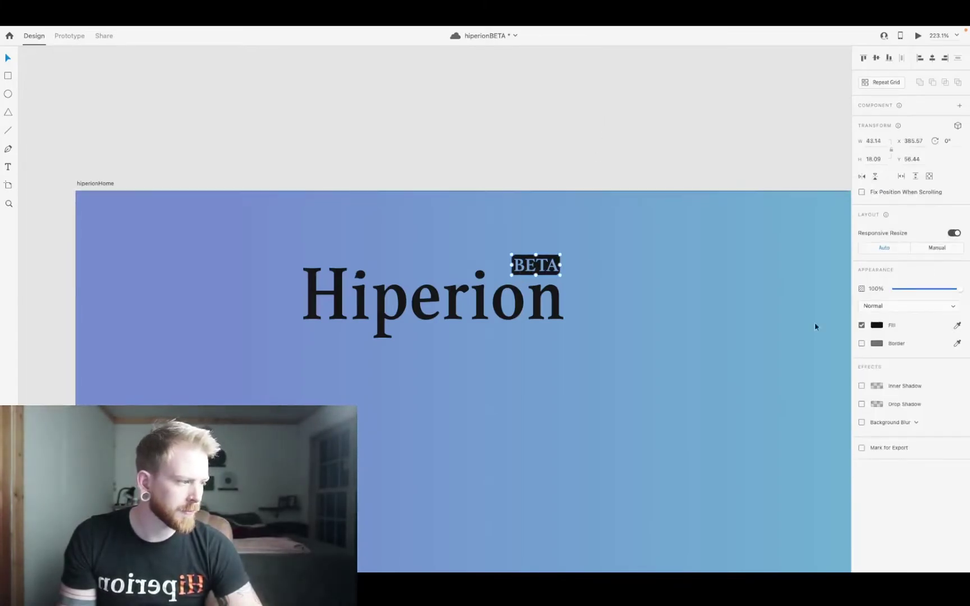
left_click(877, 325)
left_click(758, 279)
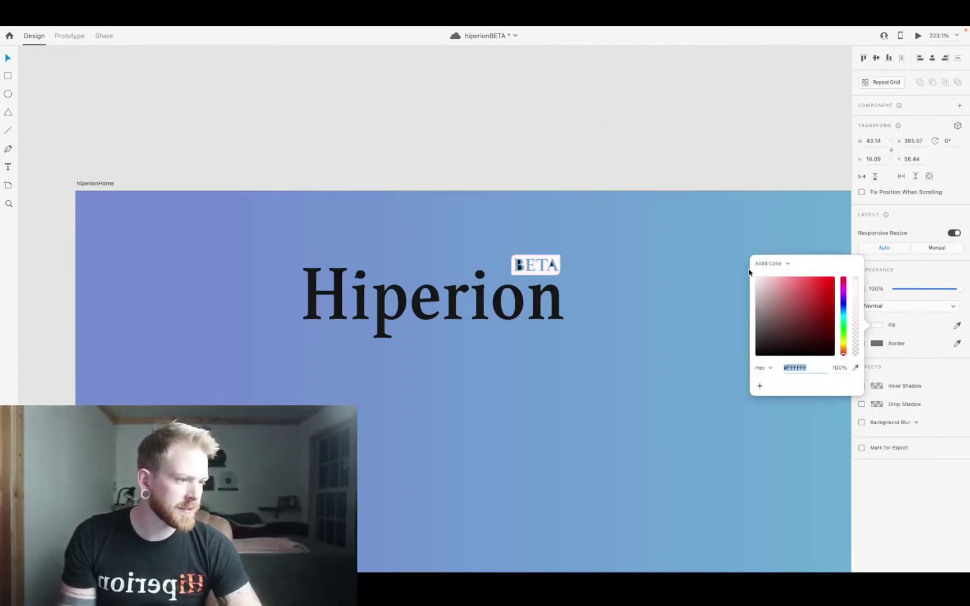
- Recolor the black counters inside the B and A of the BETA badge by sampling the badge's white
scroll(538, 261, "up", 5)
double_click(453, 292)
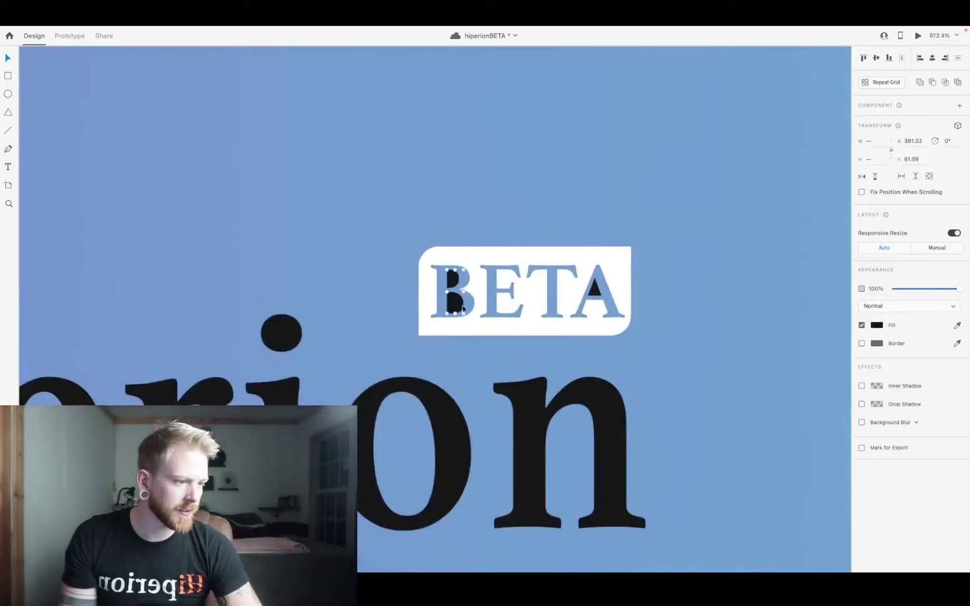
left_click(594, 293, "shift")
key("i")
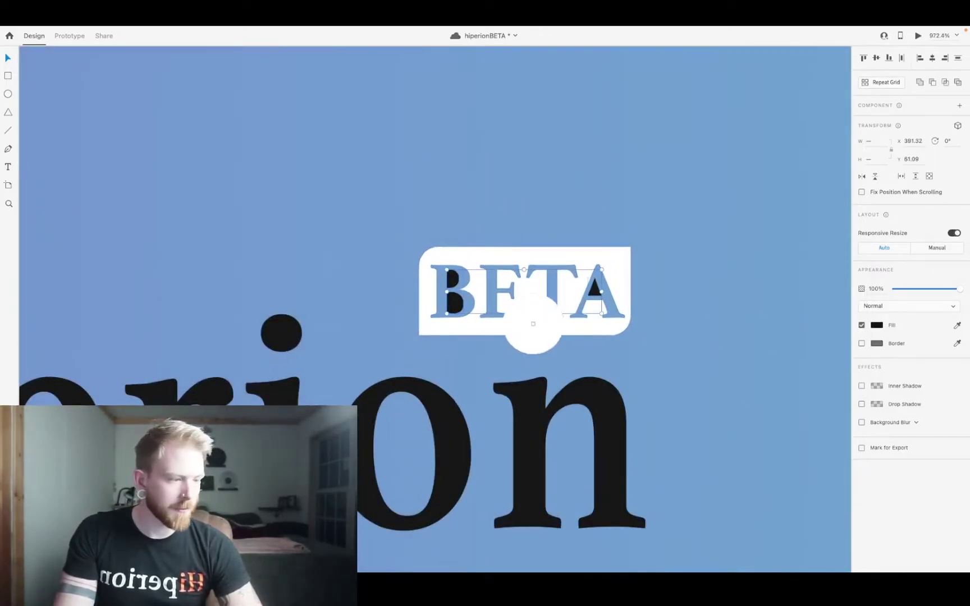
left_click(484, 263)
scroll(288, 376, "down", 5)
scroll(303, 365, "left", 5)
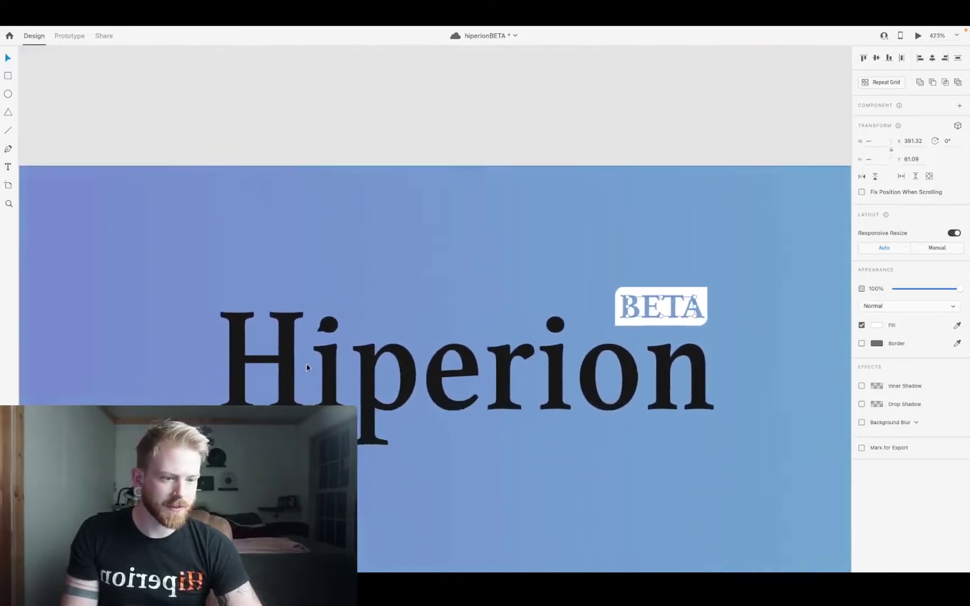
left_click(308, 358)
scroll(308, 359, "down", 5)
left_click_drag(307, 244, 463, 383)
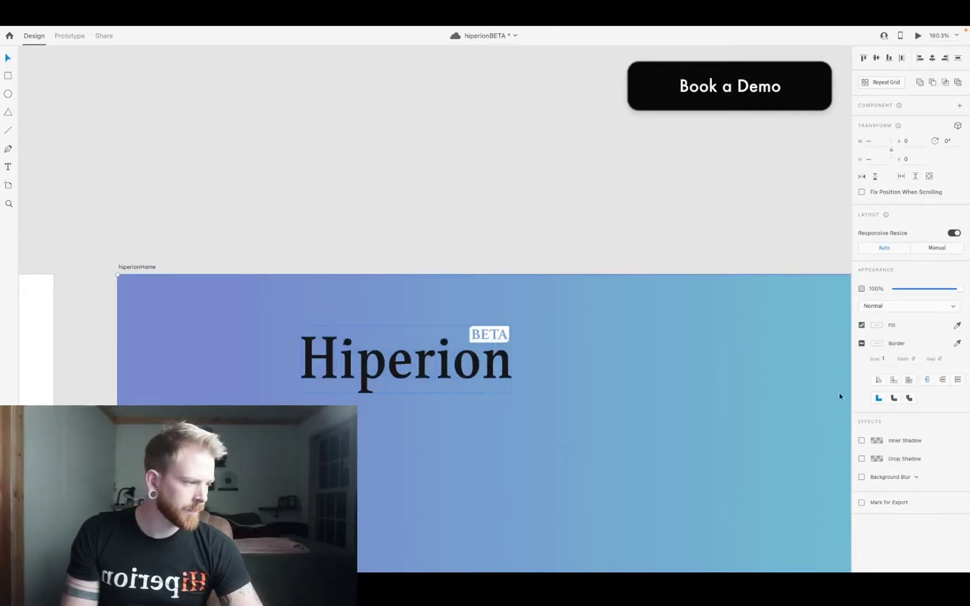
left_click(862, 343)
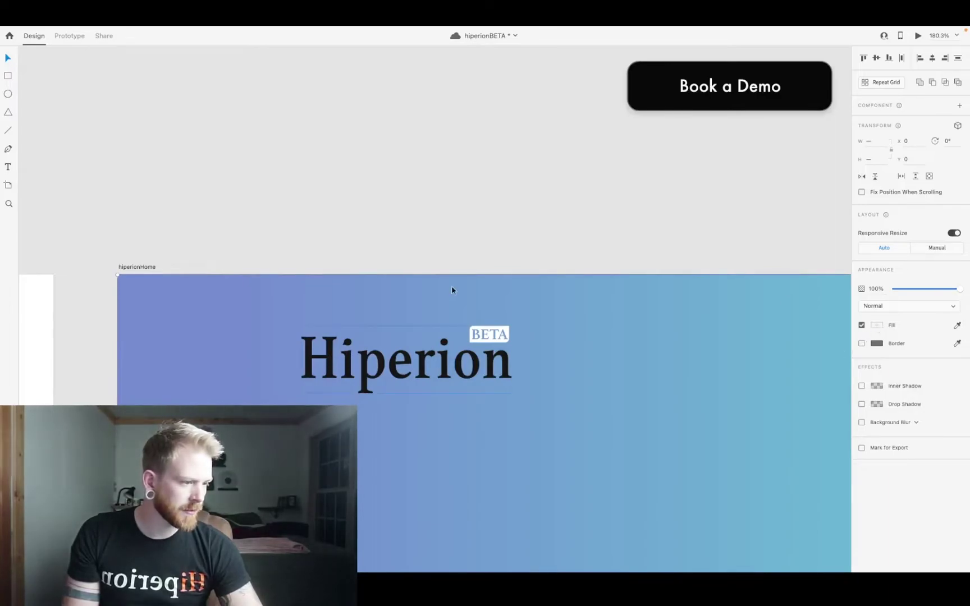
scroll(446, 302, "up", 5)
key("super+z")
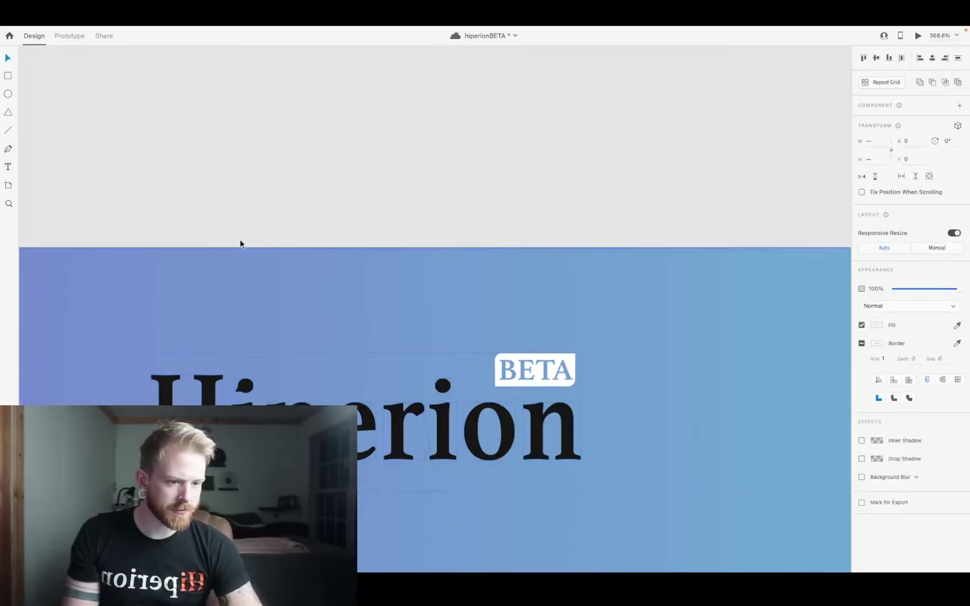
scroll(221, 207, "down", 5)
left_click(240, 270)
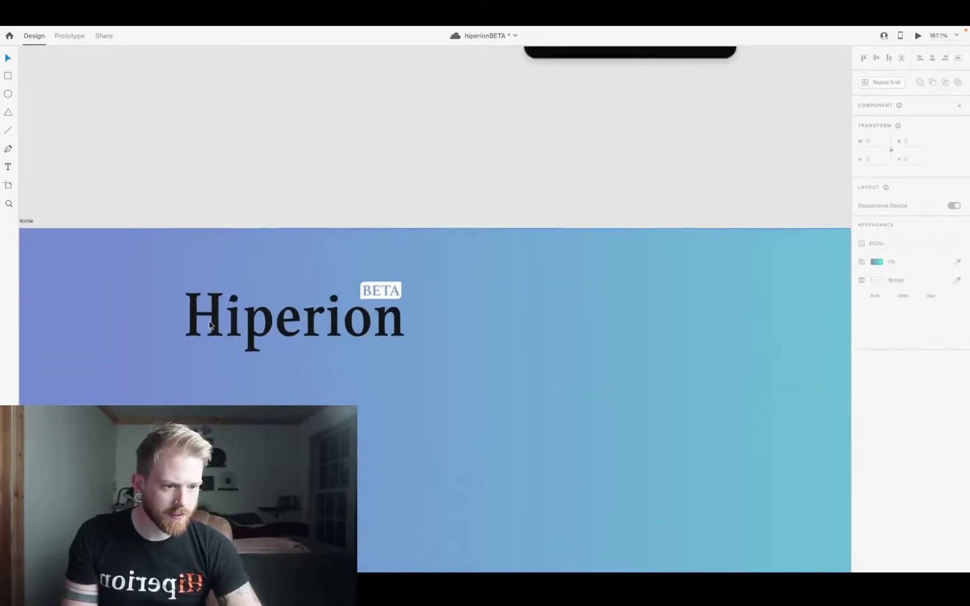
- Fill all the black letters of the Hiperion wordmark on the hero with white
left_click(214, 323)
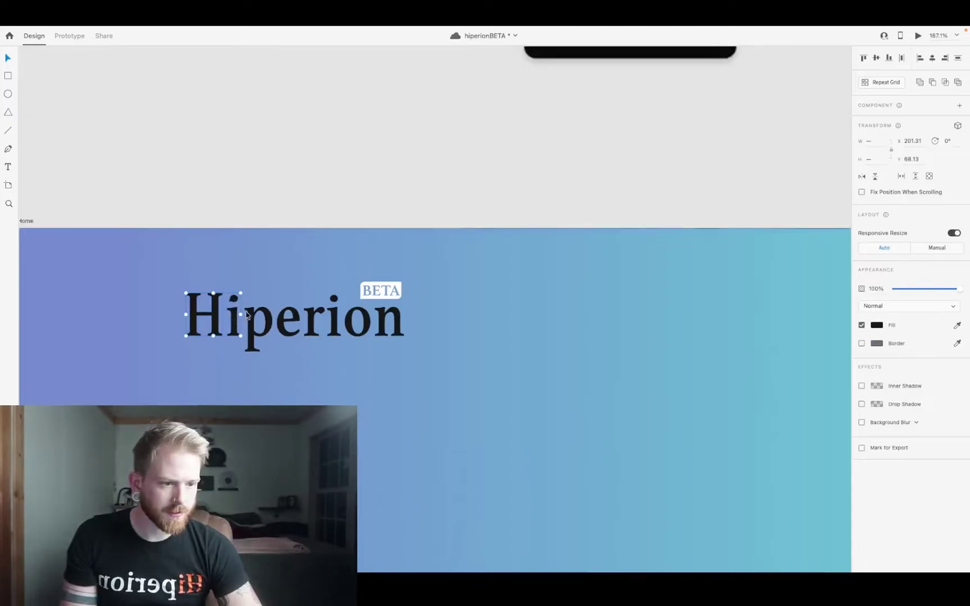
left_click(280, 322, "shift")
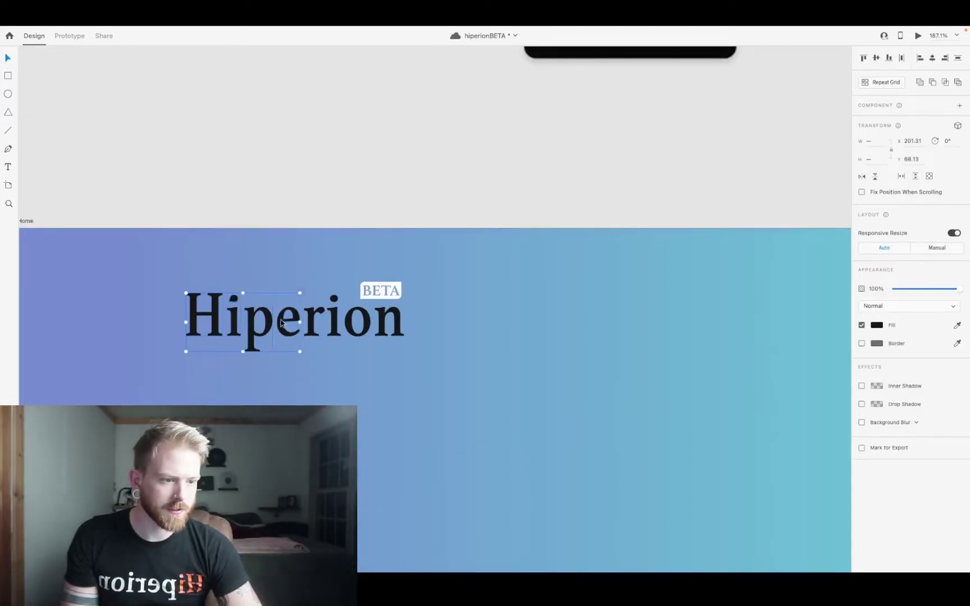
left_click(335, 318, "shift")
left_click(366, 317, "shift")
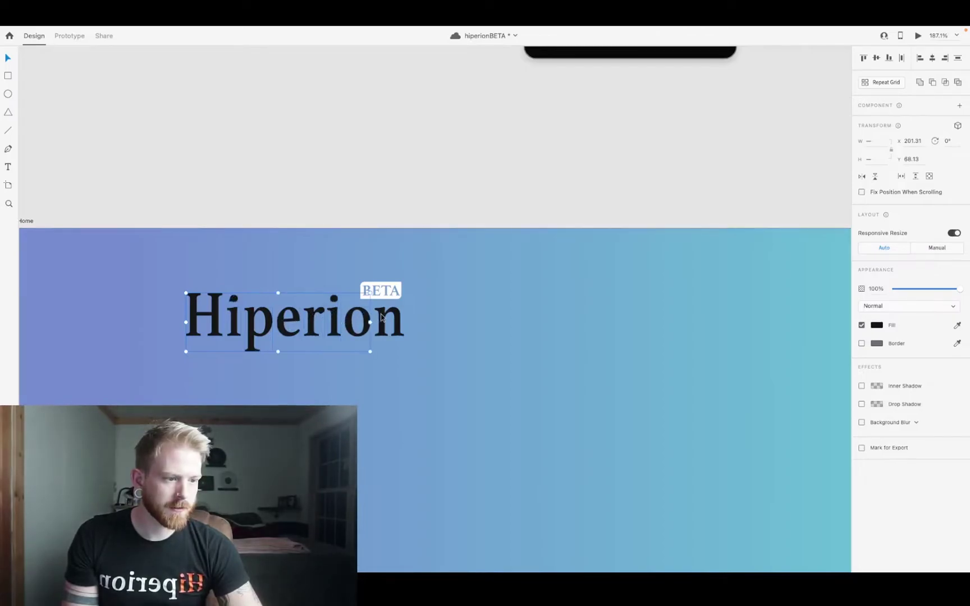
left_click(877, 325)
left_click(760, 279)
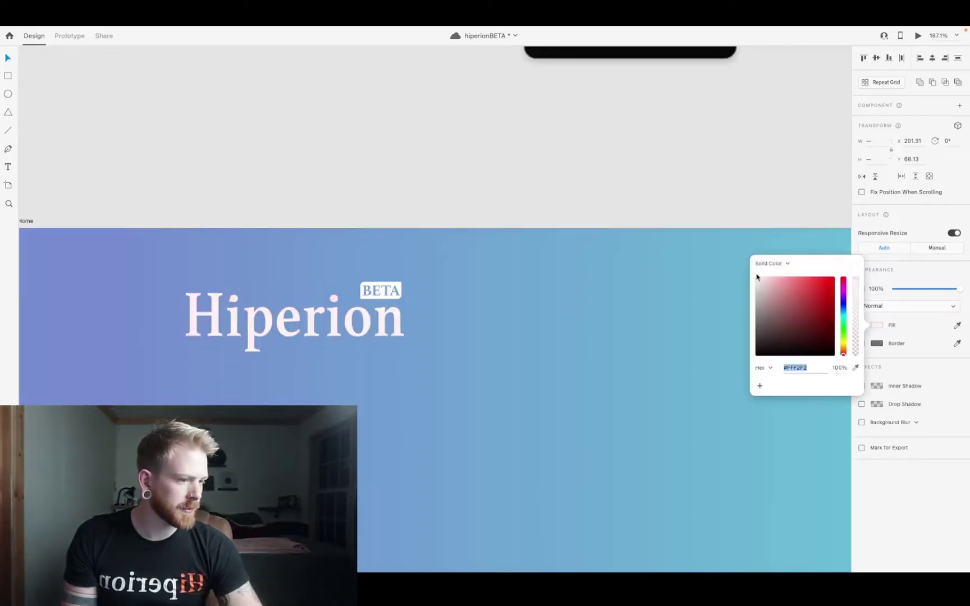
left_click_drag(760, 279, 723, 260)
- Group the white Hiperion lettering and BETA badge into one logo object
left_click(566, 180)
scroll(565, 179, "down", 5)
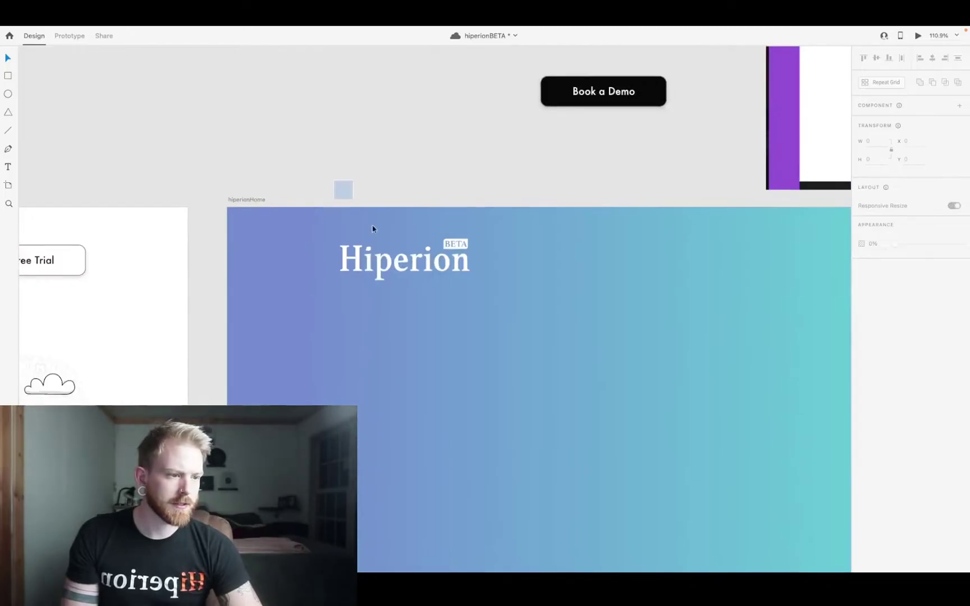
left_click_drag(369, 225, 495, 308)
- Align the Log in link with the Pricing link and fill both texts with white #FFFFFF
scroll(425, 172, "down", 2)
scroll(425, 172, "down", 3)
scroll(426, 184, "right", 5)
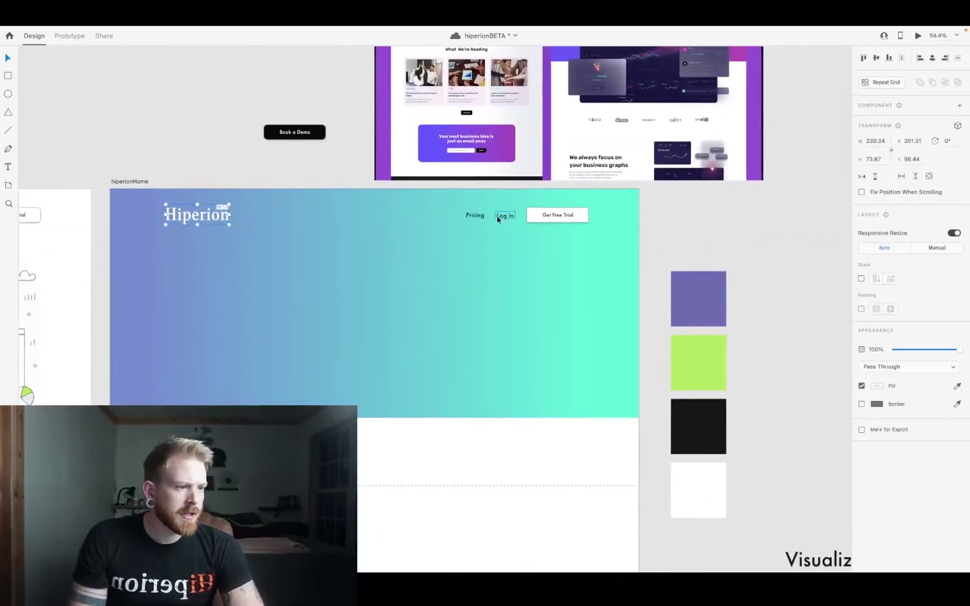
left_click(480, 215)
left_click(505, 221, "shift")
scroll(505, 221, "up", 5)
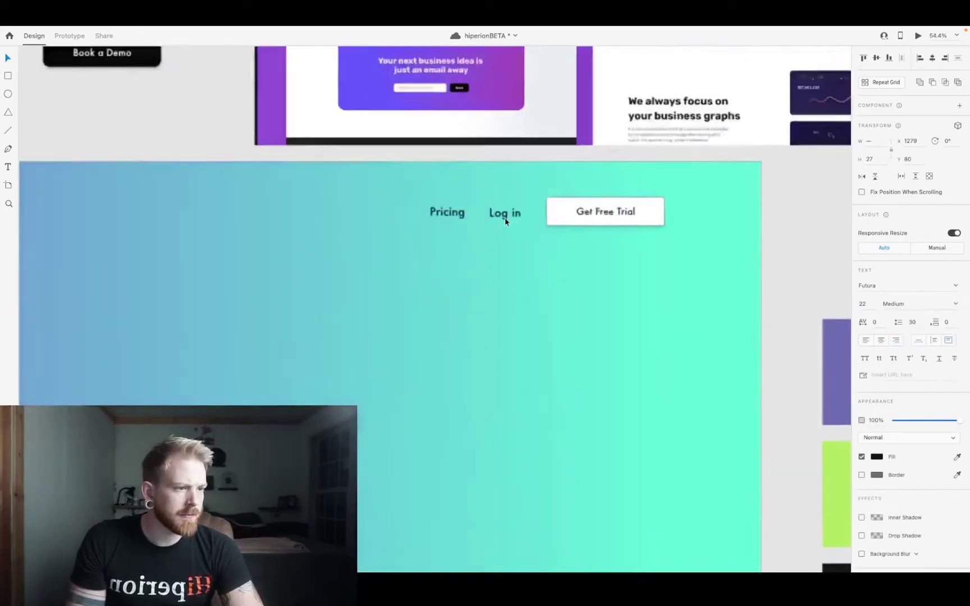
left_click(493, 214)
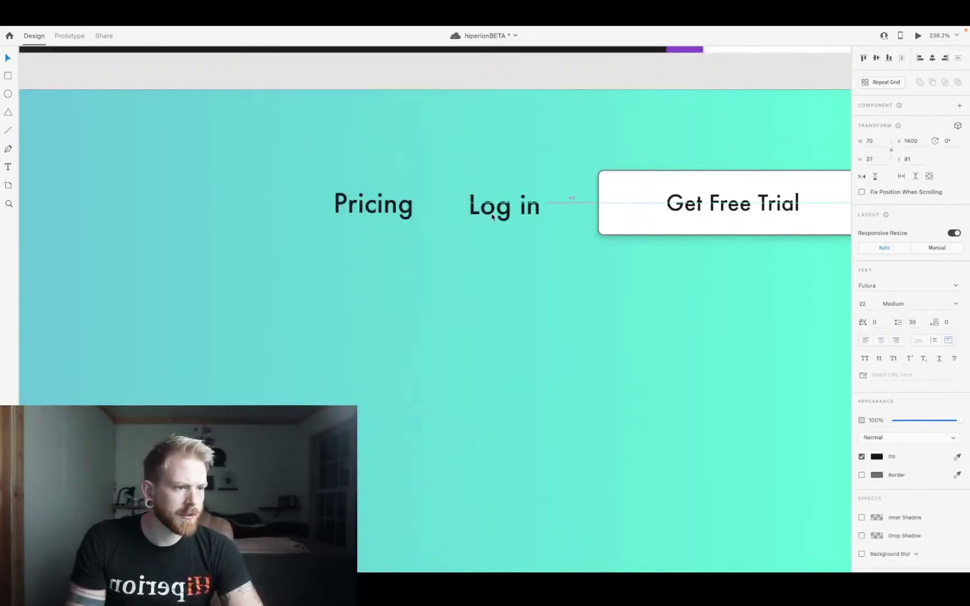
left_click(373, 205, "shift")
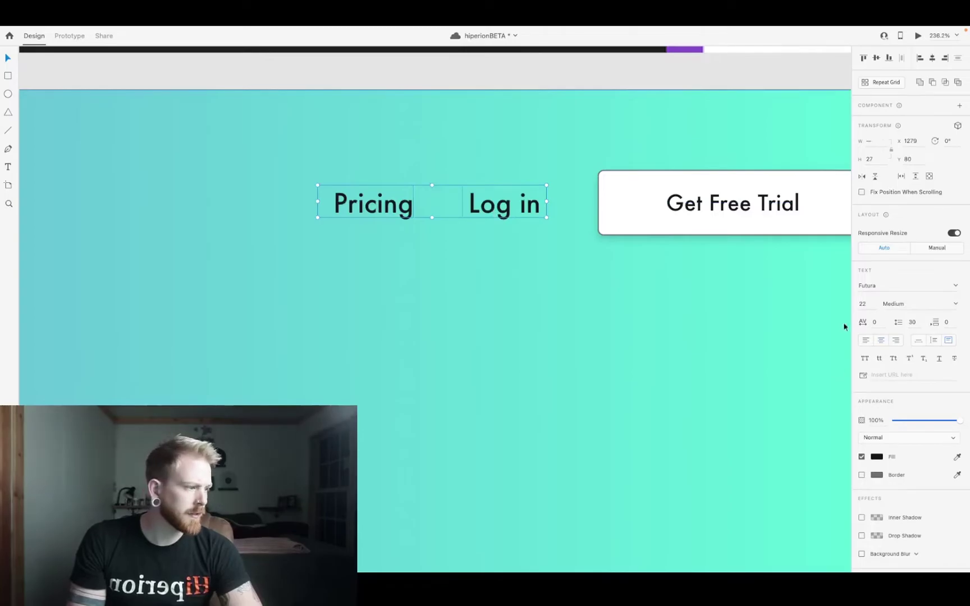
left_click(876, 456)
left_click(756, 400)
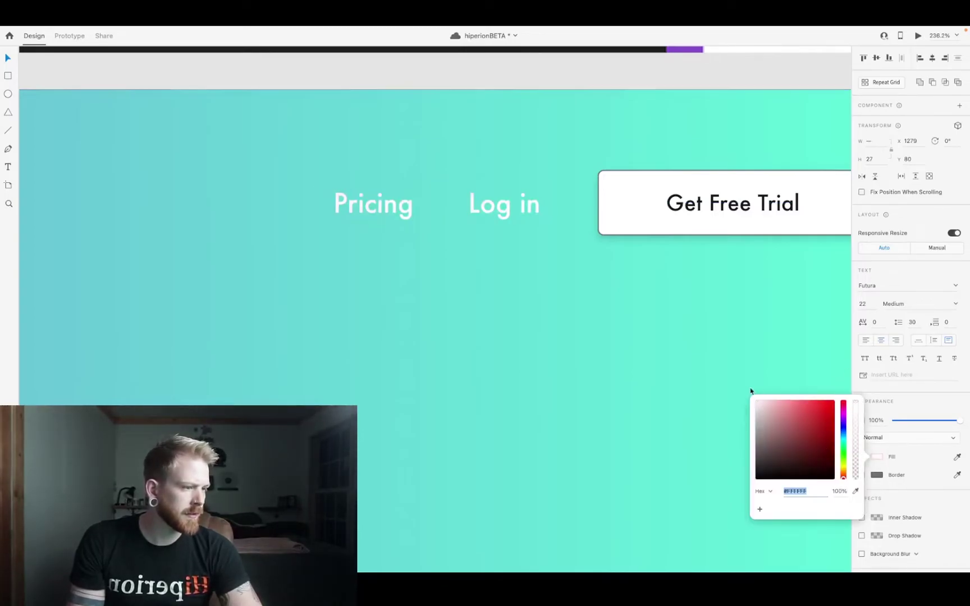
left_click(726, 377)
- Change the end stop of the hero rectangle's gradient to green #11BF90
left_click(724, 378)
scroll(724, 377, "down", 4)
scroll(724, 377, "down", 5)
scroll(682, 363, "up", 4)
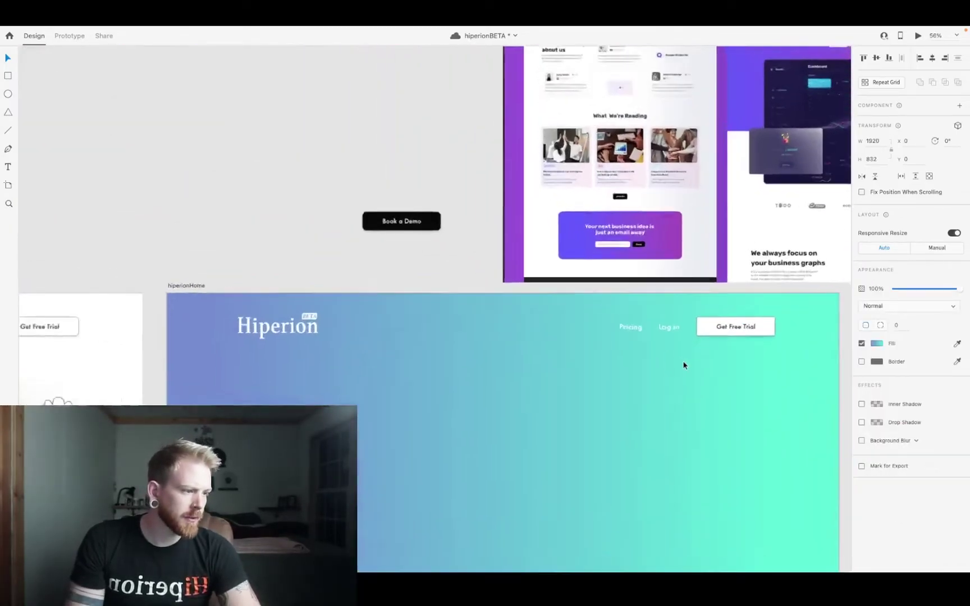
scroll(680, 364, "down", 4)
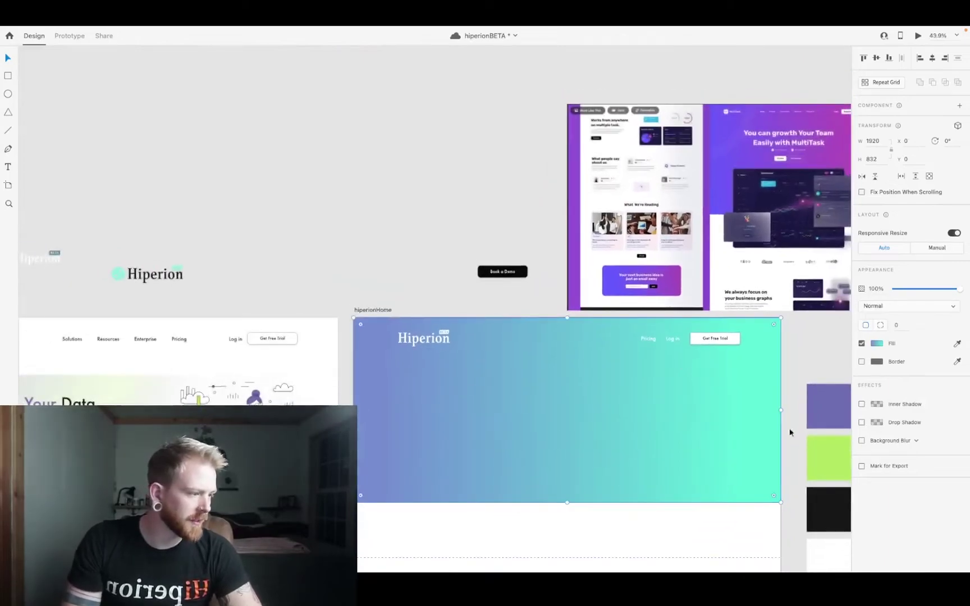
left_click(881, 344)
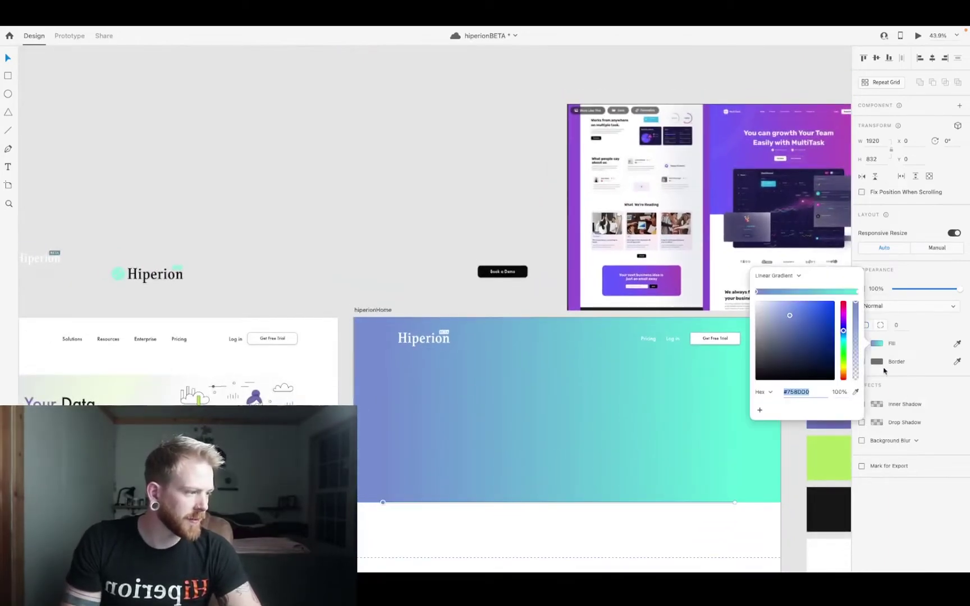
left_click(858, 291)
left_click_drag(817, 315, 835, 331)
left_click_drag(842, 372, 845, 388)
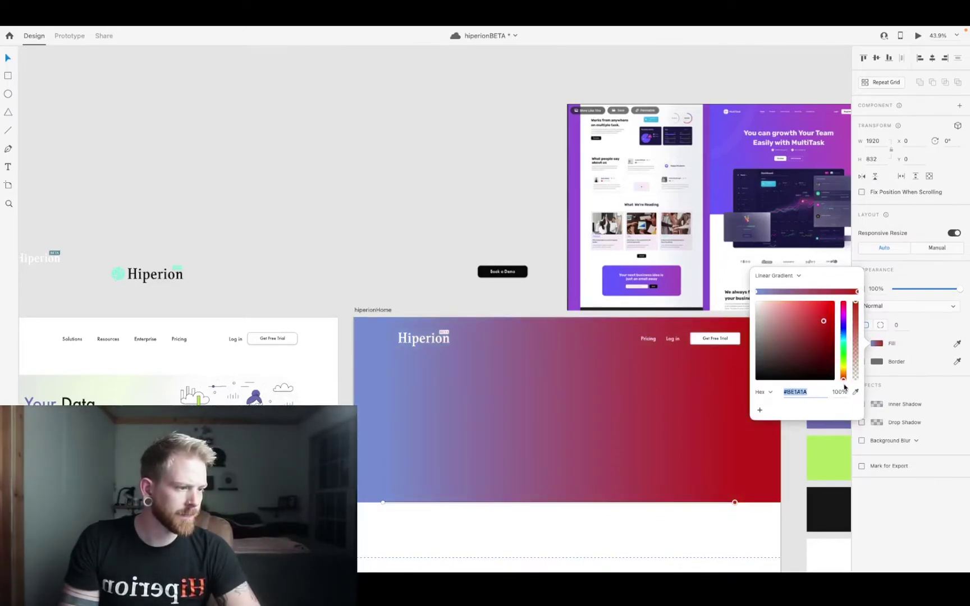
left_click_drag(831, 315, 827, 309)
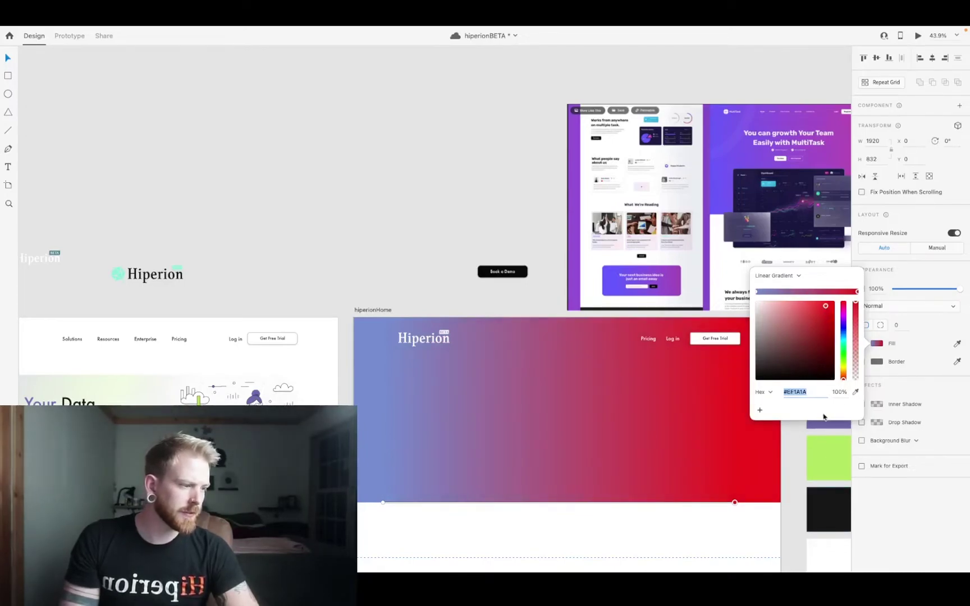
left_click_drag(843, 310, 828, 323)
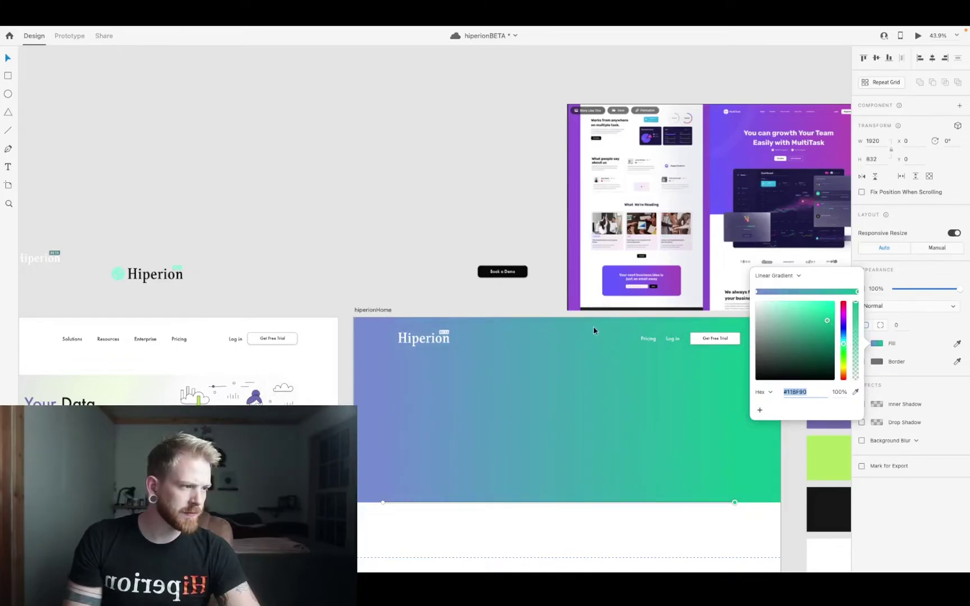
- Examine the Get Free Trial button's text and background shape against the recolored hero
scroll(594, 334, "right", 5)
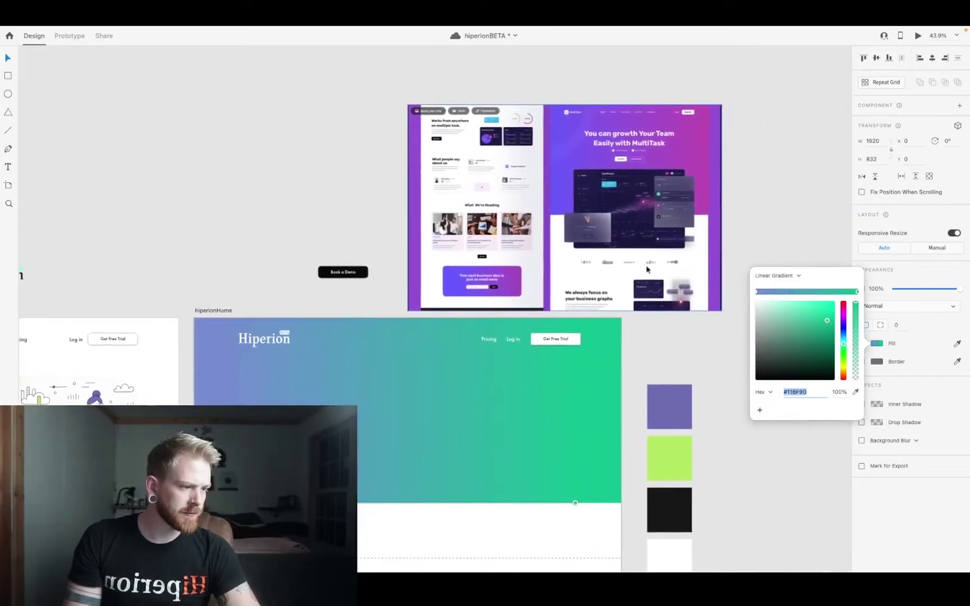
left_click(559, 339)
double_click(558, 338)
scroll(560, 338, "up", 5)
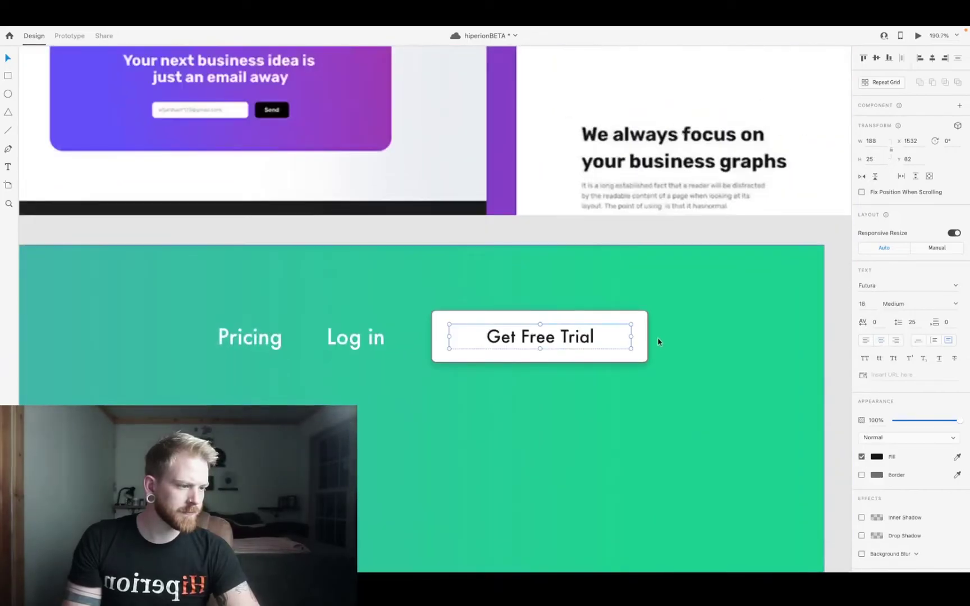
key("Escape")
scroll(509, 287, "down", 4)
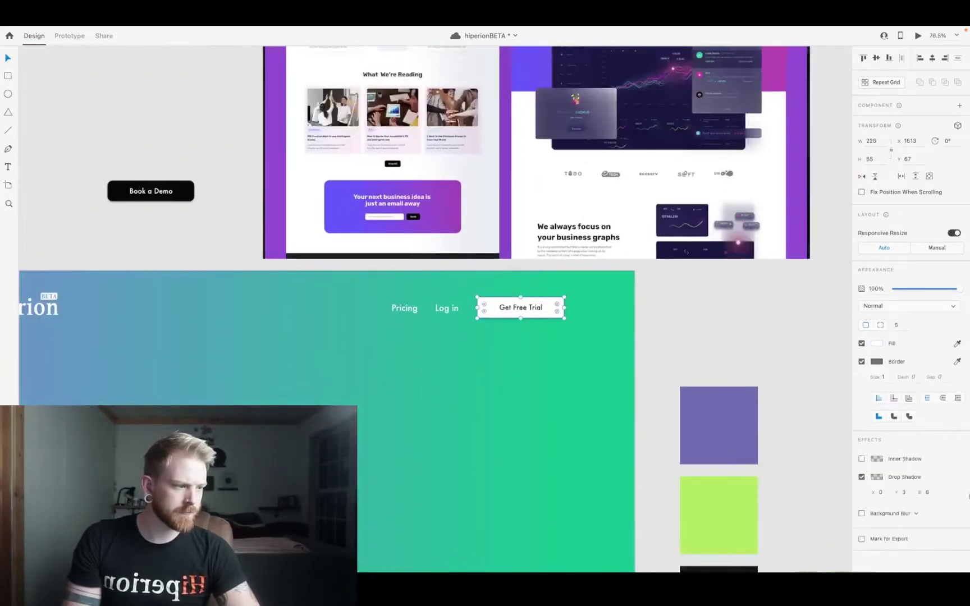
left_click(562, 396)
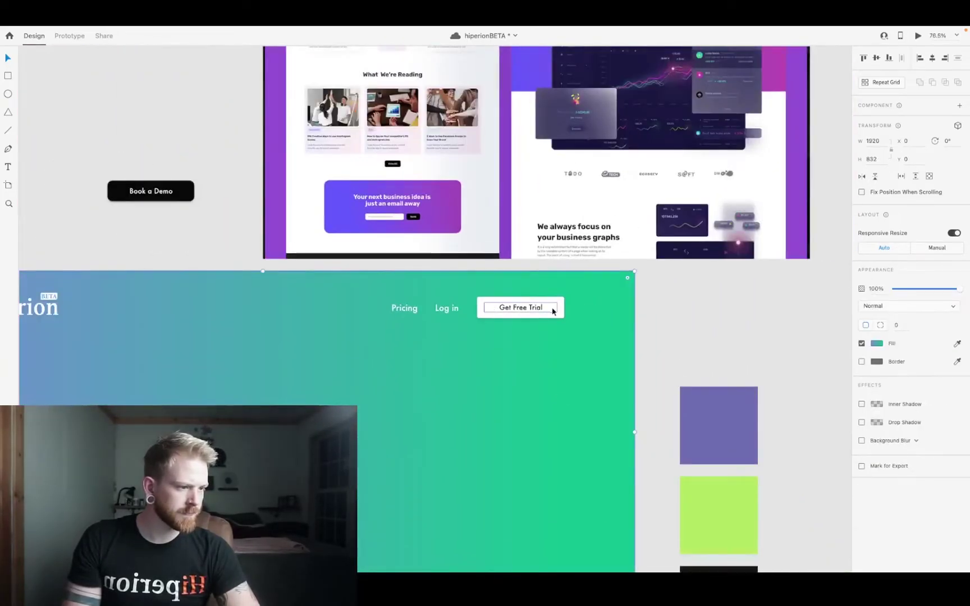
scroll(551, 309, "up", 3)
scroll(553, 306, "down", 6)
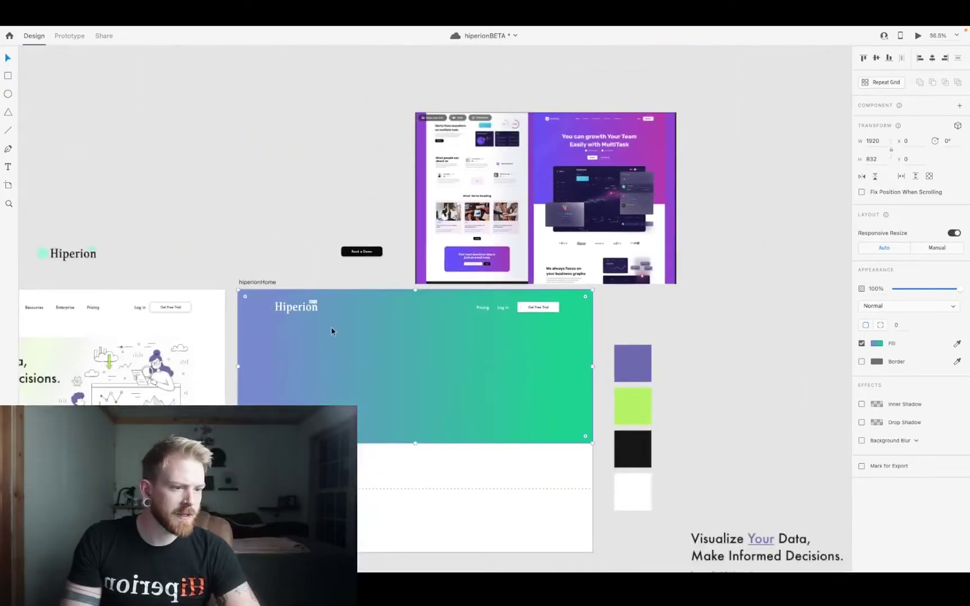
- Draw a rectangle about 1285 by 754 across the hero's lower edge and round its corners to about 41
scroll(324, 346, "right", 5)
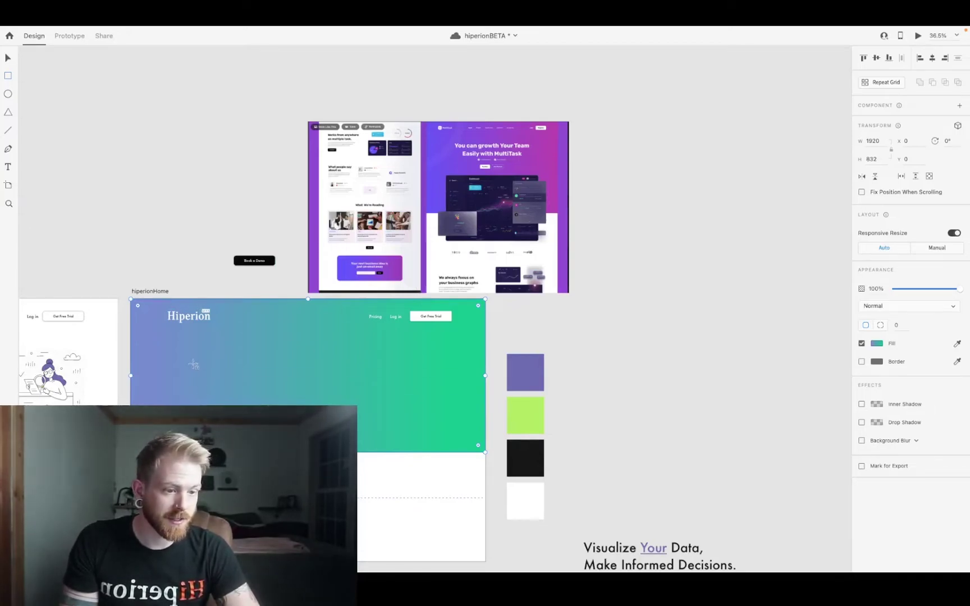
mouse_move(202, 373)
left_mouse_down()
mouse_move(419, 496)
mouse_move(407, 506)
mouse_move(439, 499)
mouse_move(438, 512)
left_mouse_up()
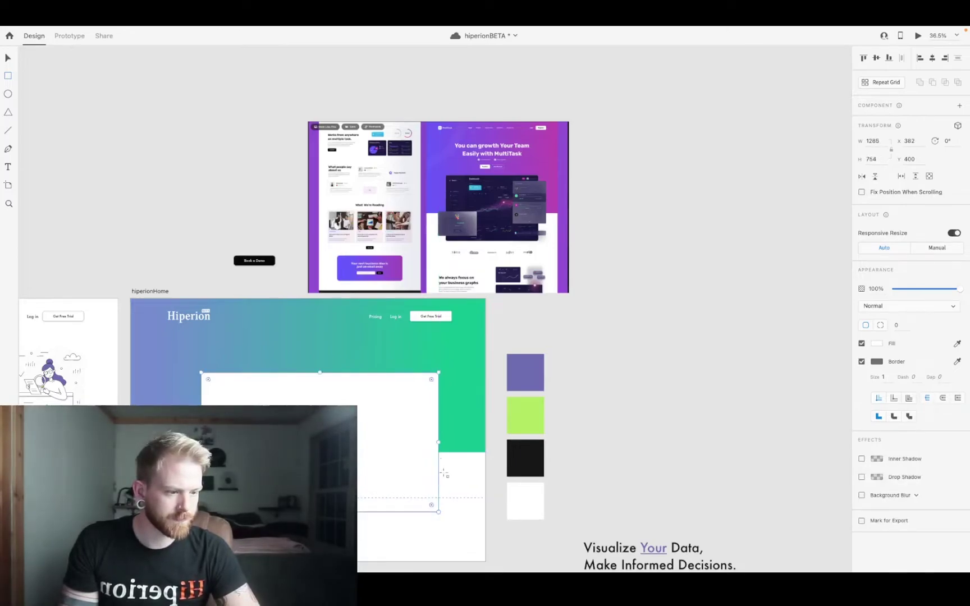
mouse_move(431, 381)
left_mouse_down()
mouse_move(424, 393)
mouse_move(431, 380)
left_mouse_up()
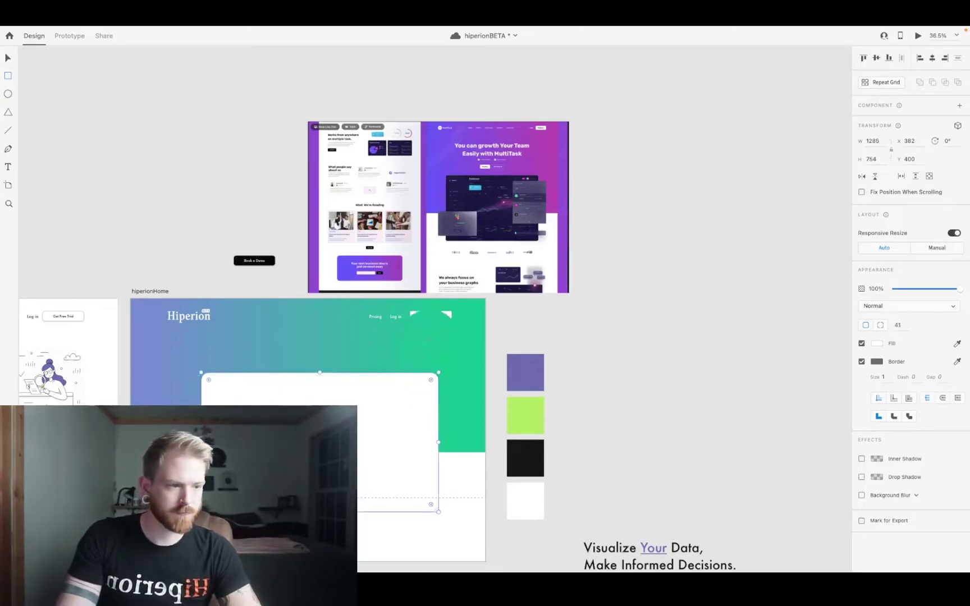
- Fill the rounded rectangle with the dark navy sampled from the reference dashboard and center it horizontally on the artboard
left_click(464, 202)
left_click_drag(404, 483, 390, 483)
left_click(930, 59)
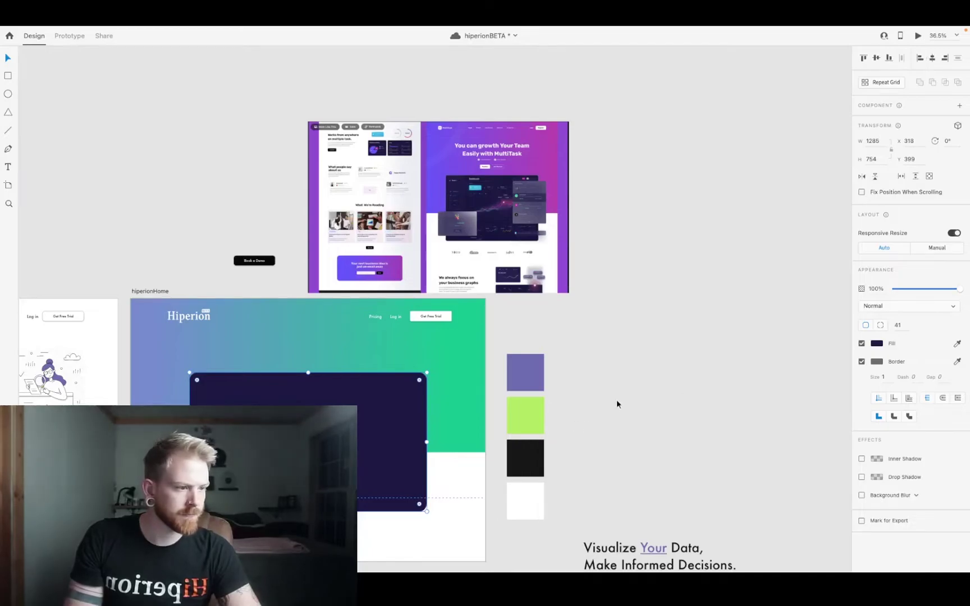
left_click(124, 156)
- Draw a rectangle about 386 by 433 over the navy panel's edge, round its corners to about 48, and fill it with the reference notification panel's muted purple
key("r")
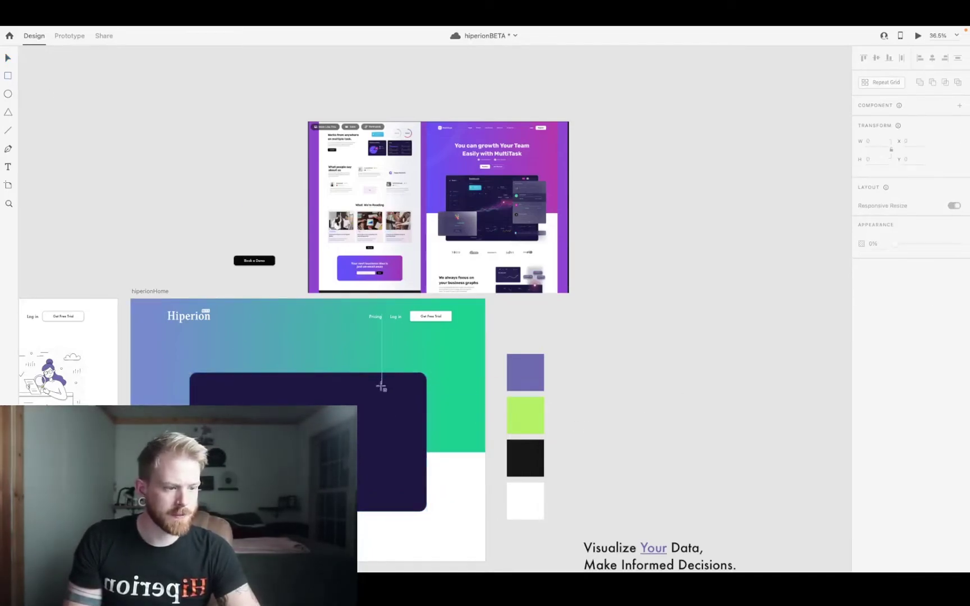
mouse_move(370, 397)
left_mouse_down()
mouse_move(452, 493)
mouse_move(441, 477)
left_mouse_up()
left_click_drag(436, 403, 433, 410)
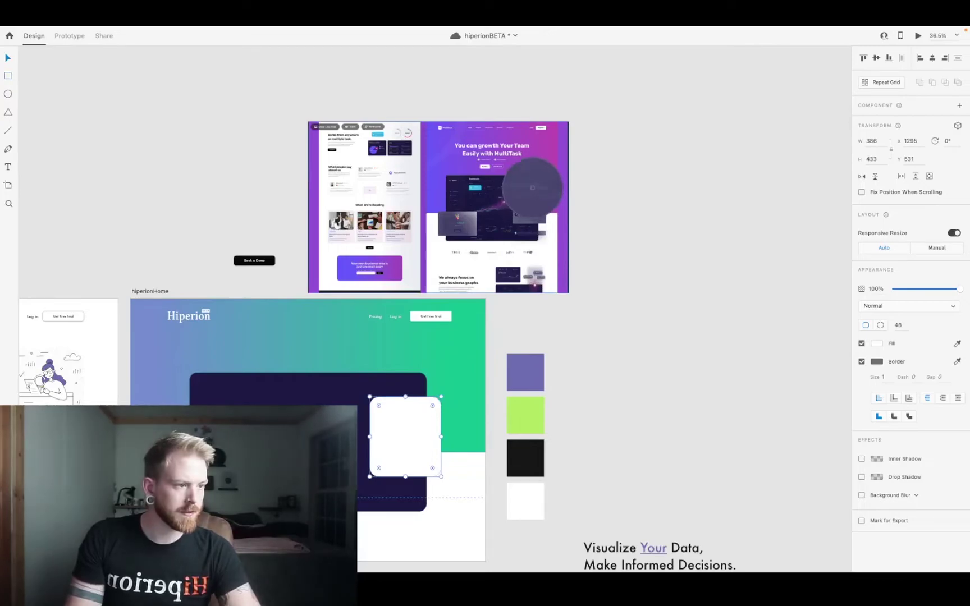
left_click(532, 188)
- Extend the hero gradient rectangle downward to a height of about 1016
left_click(418, 385)
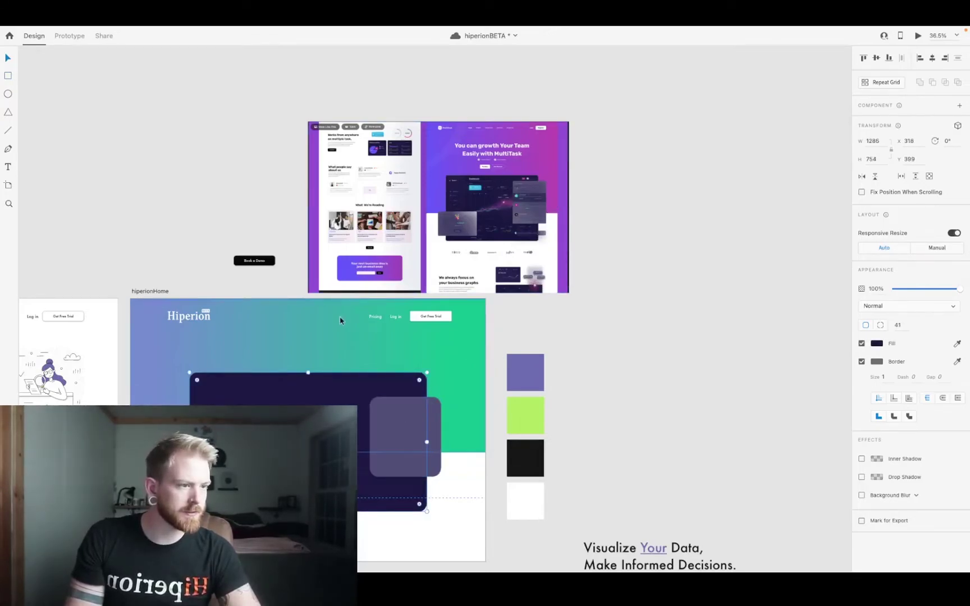
scroll(340, 321, "up", 1)
scroll(340, 320, "left", 1)
left_click(421, 456, "shift")
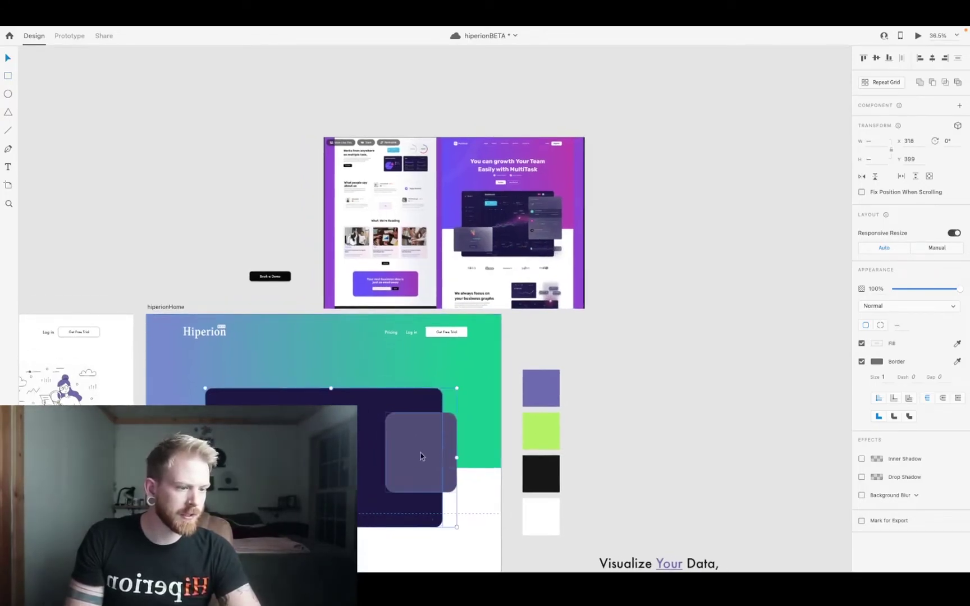
scroll(189, 381, "down", 3)
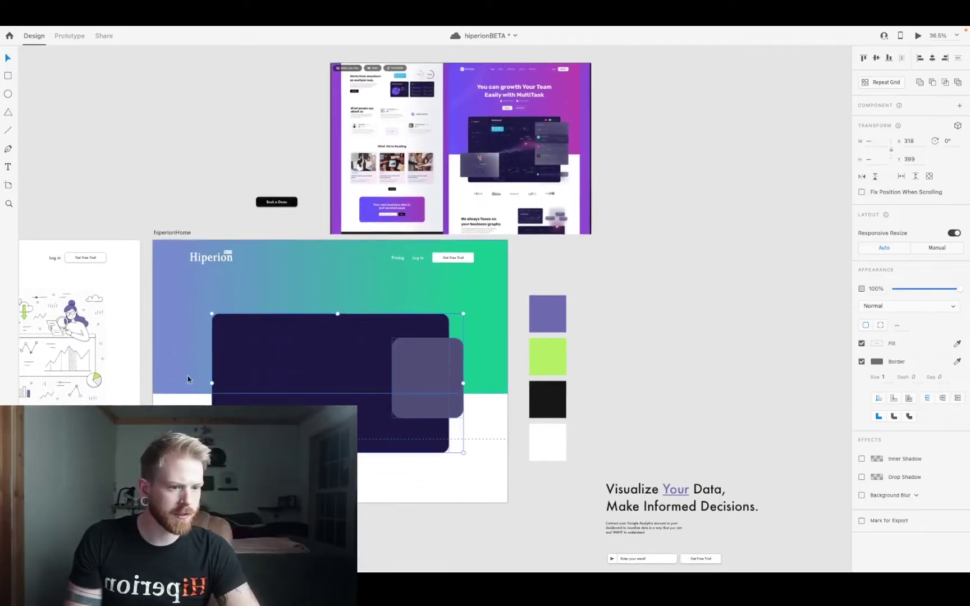
left_click(189, 381)
left_click_drag(330, 394, 330, 427)
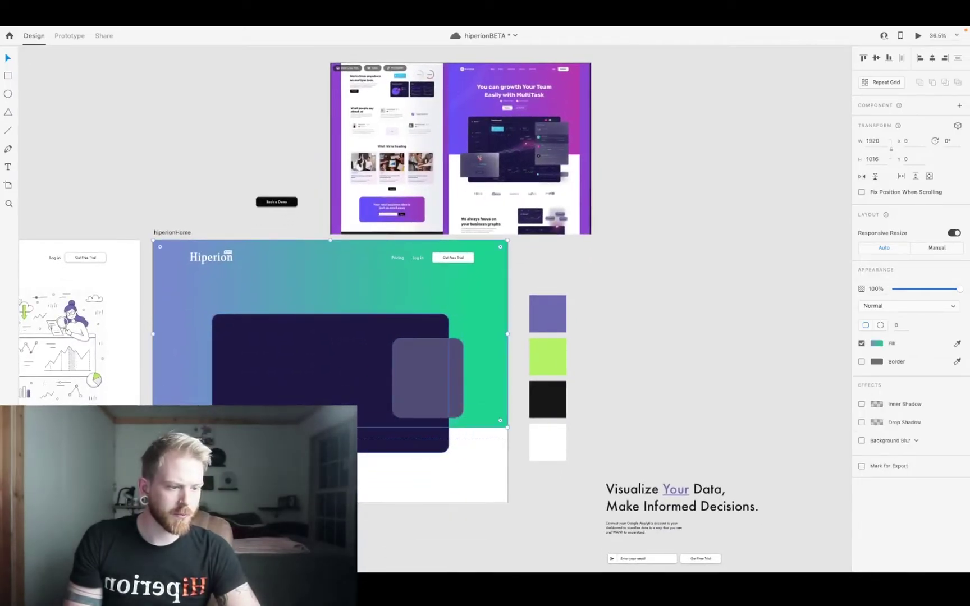
- Move the navy panel and the muted purple card down together to make room for a headline
left_click(433, 382)
left_click_drag(433, 379, 433, 383)
key("shift+Down")
key("shift+Down")
key("shift+Down")
key("shift+Down")
key("shift+Down")
key("shift+Down")
key("shift+Down")
key("shift+Down")
key("shift+Down")
key("shift+Down")
key("shift+Down")
key("shift+Down")
key("shift+Down")
key("shift+Down")
key("shift+Down")
key("shift+Down")
key("shift+Down")
- Place a copy of the "Visualize Your Data, Make Informed Decisions." headline in the hero and center-align its text
left_click(678, 498)
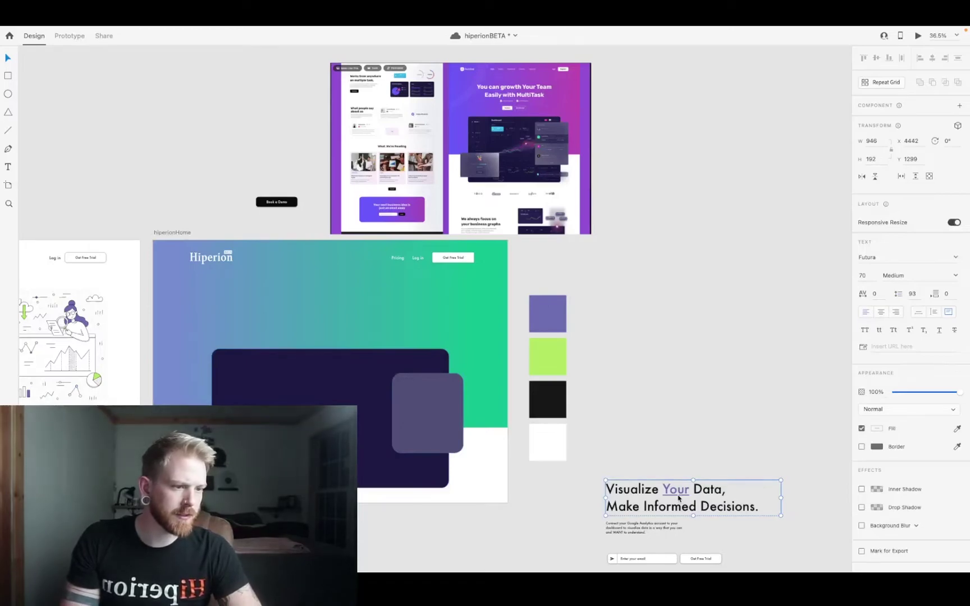
left_click_drag(662, 489, 326, 287)
left_click(880, 341)
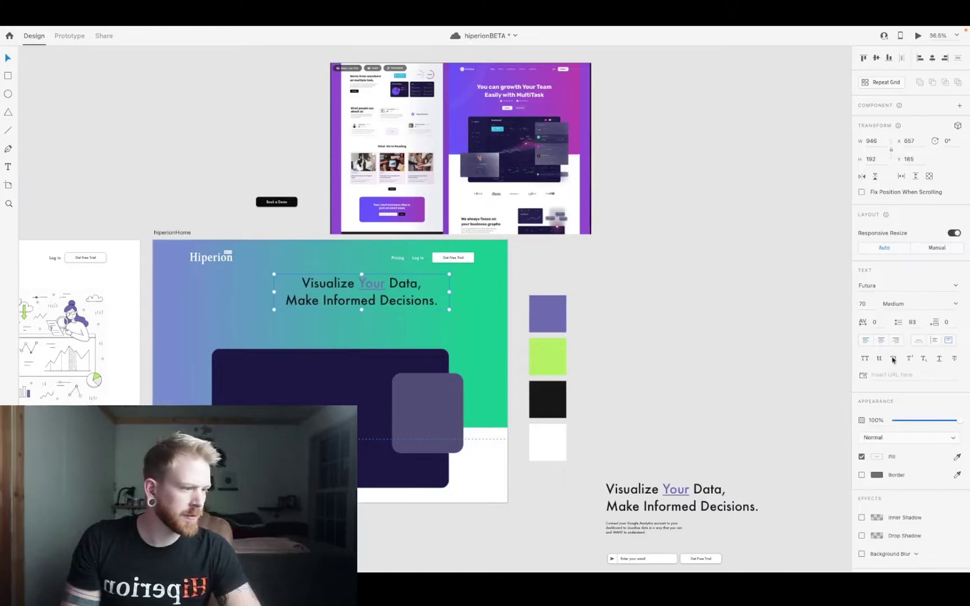
- Fill the hero headline with white #FFFFFF and move it to about X 524, Y 283, above the navy panel
left_click(877, 457)
type("ffffff")
key("Return")
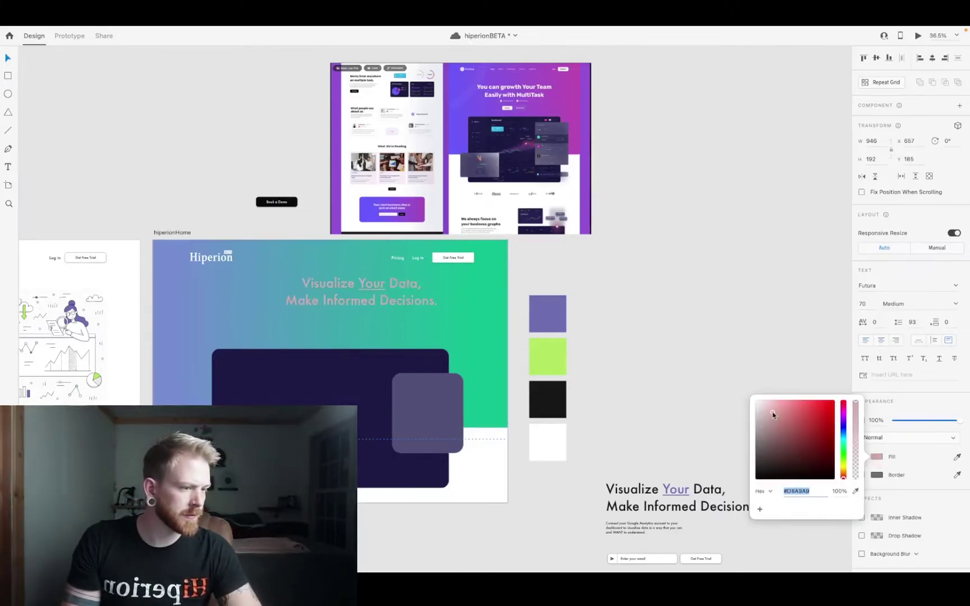
left_click_drag(355, 299, 331, 316)
- Try the Bold weight on the whole hero headline and set it back to Medium
triple_click(329, 314)
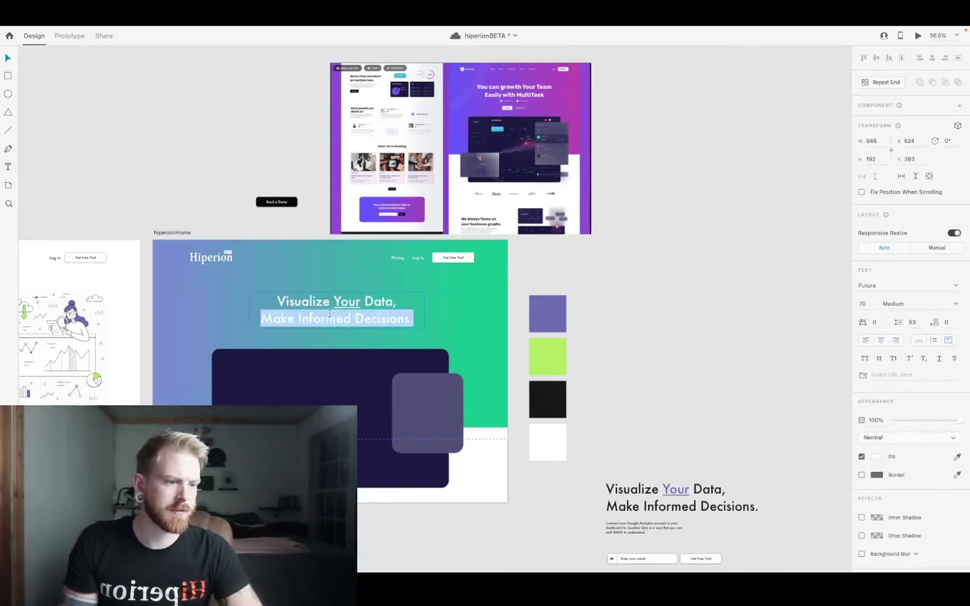
key("ctrl+a")
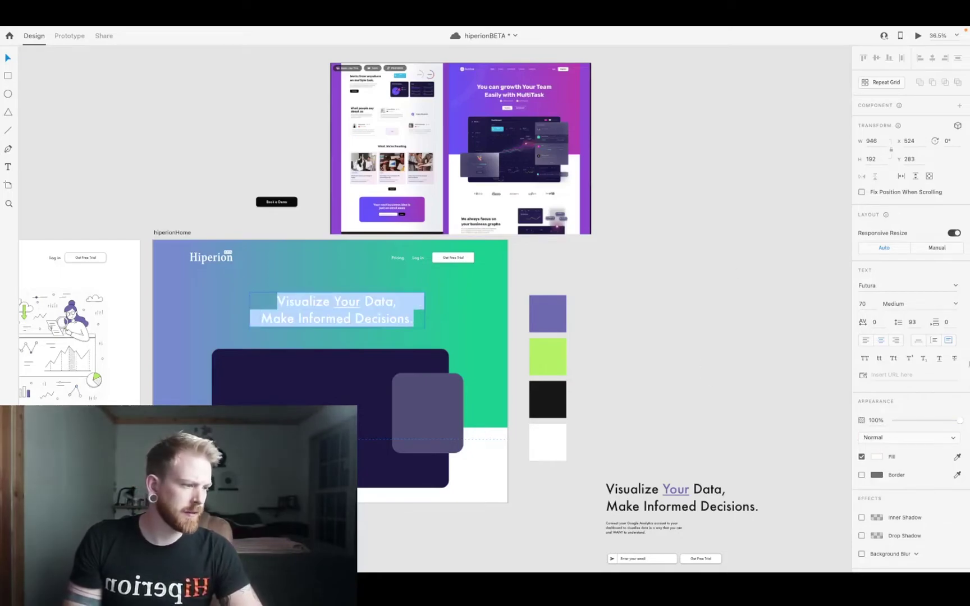
left_click(954, 305)
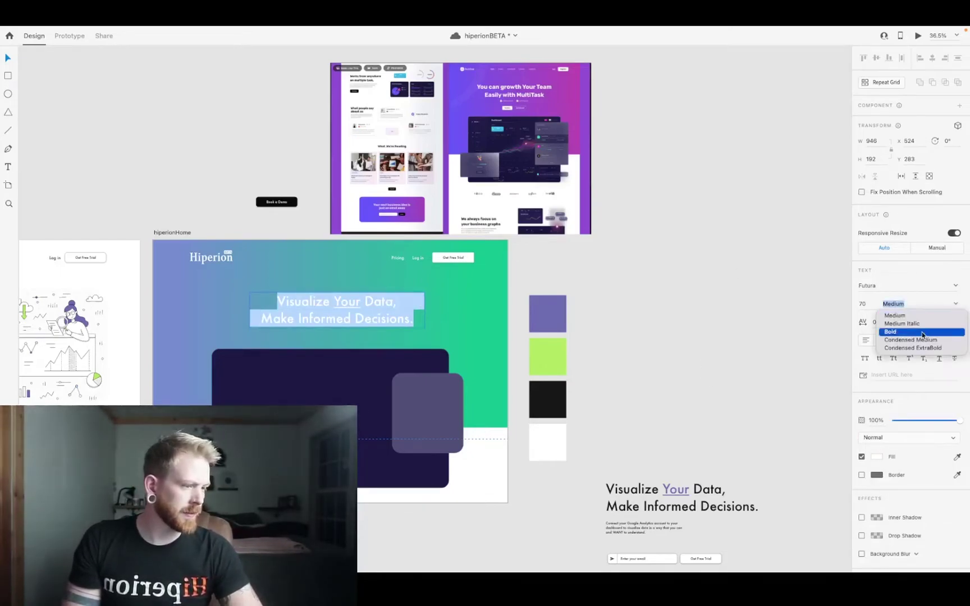
left_click(923, 334)
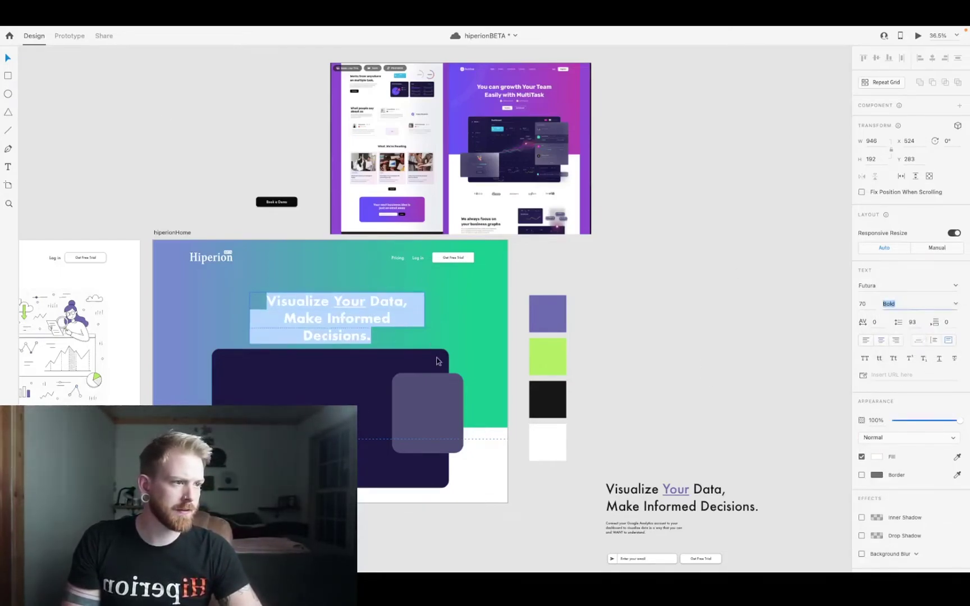
left_click(953, 305)
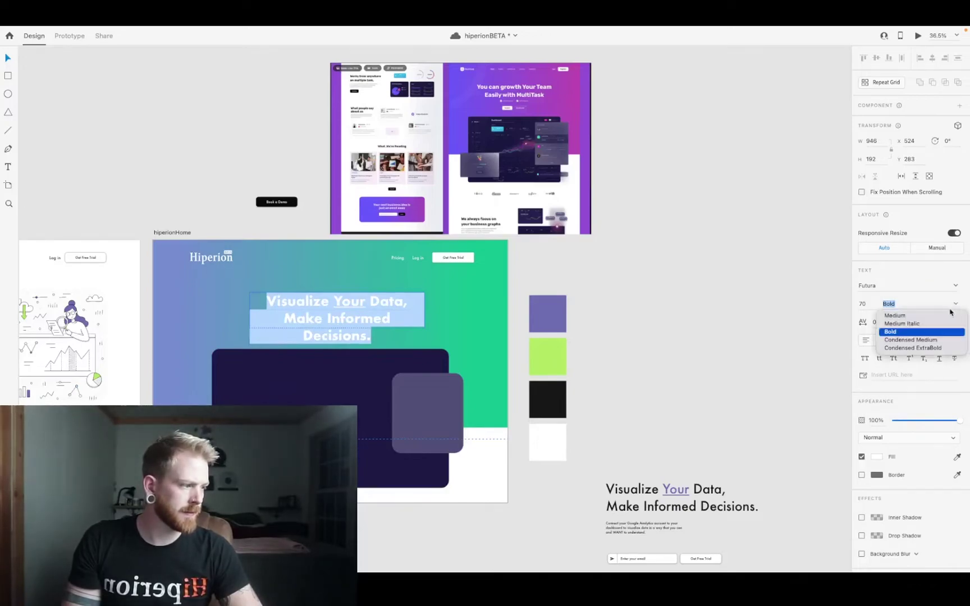
left_click(914, 316)
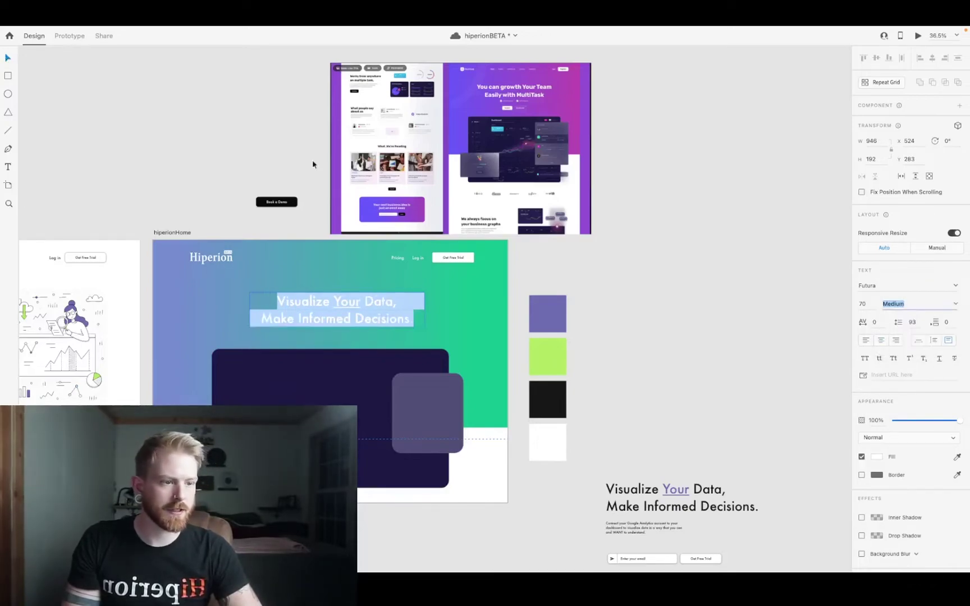
key("Escape")
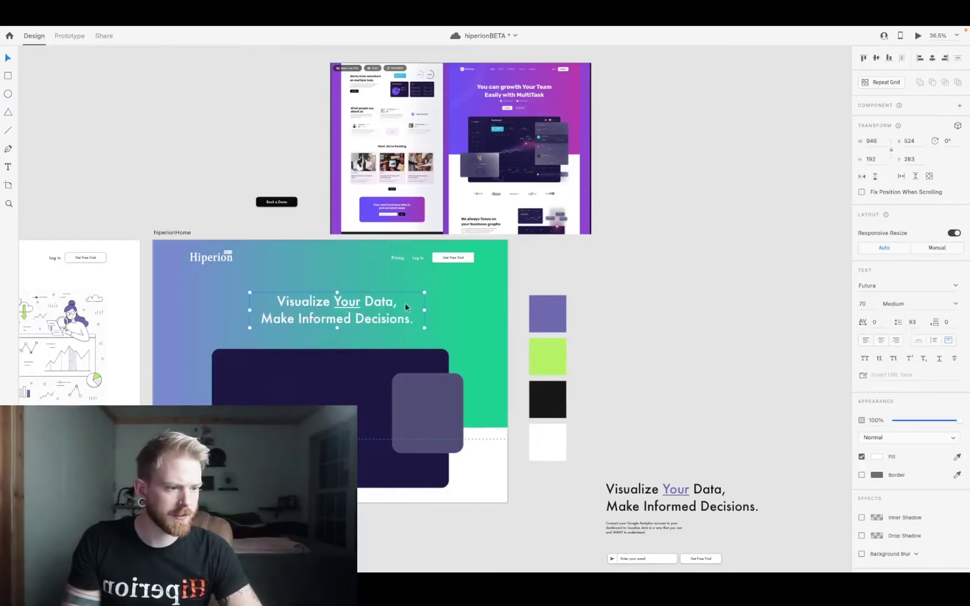
double_click(330, 307)
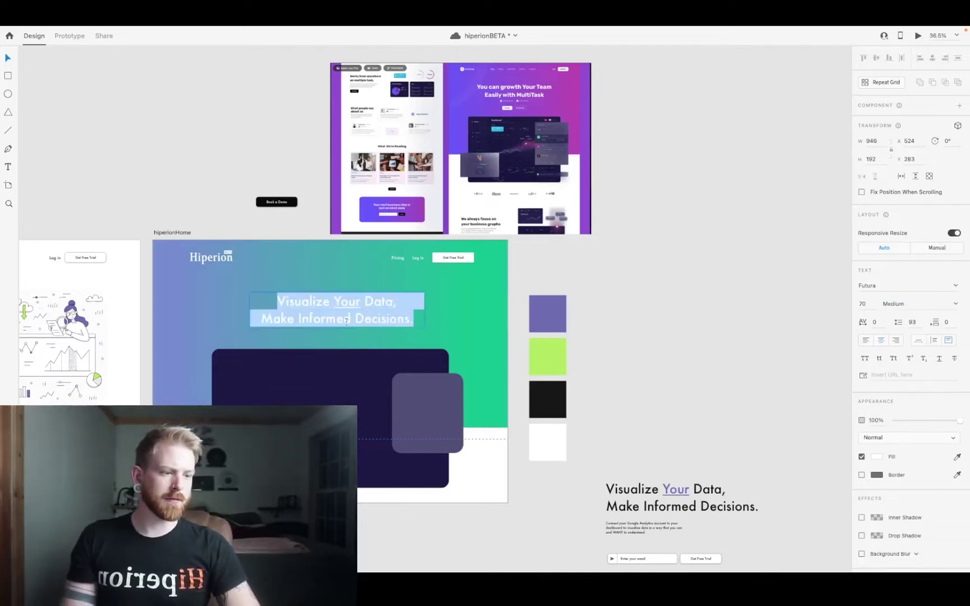
key("Escape")
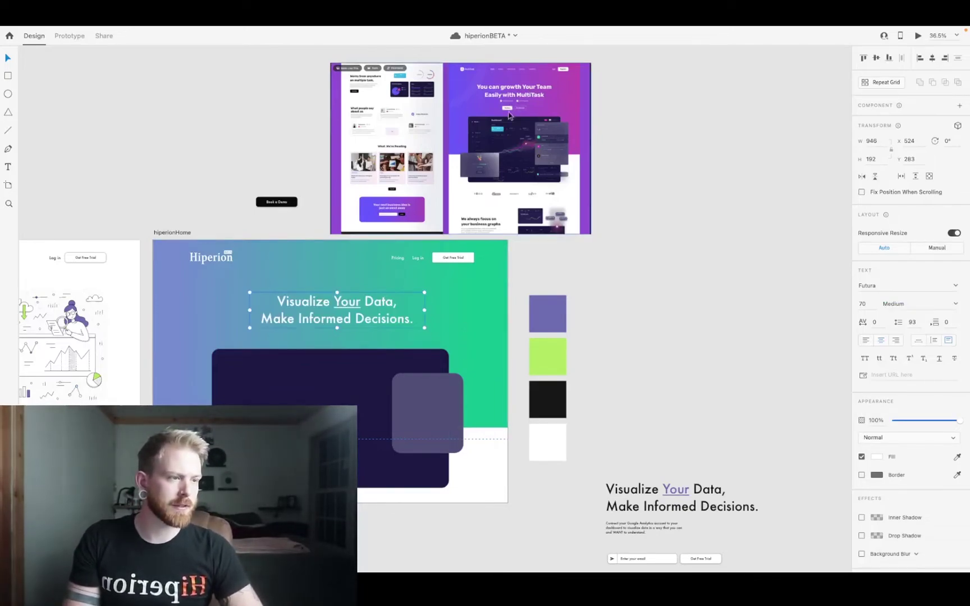
- Check the headline spacing in the reference design and center the hero headline horizontally at about X 487, Y 267
scroll(509, 115, "up", 10)
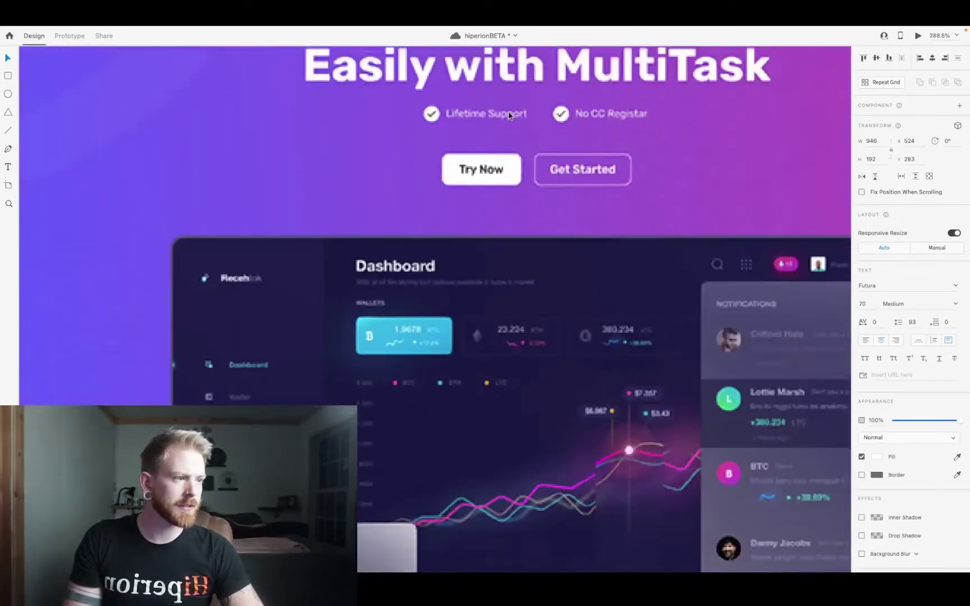
scroll(510, 115, "down", 6)
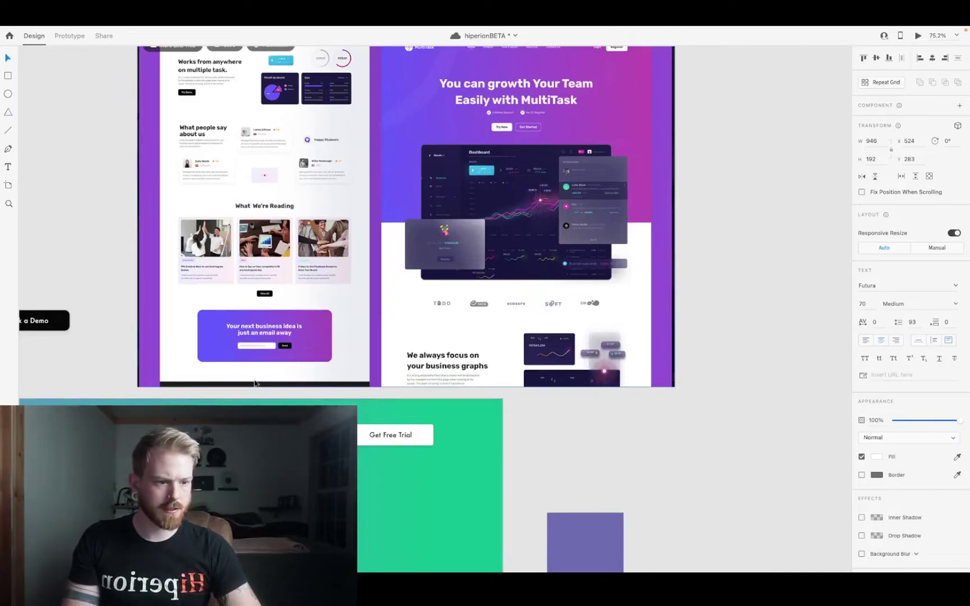
scroll(256, 384, "down", 3)
left_click_drag(240, 410, 241, 406)
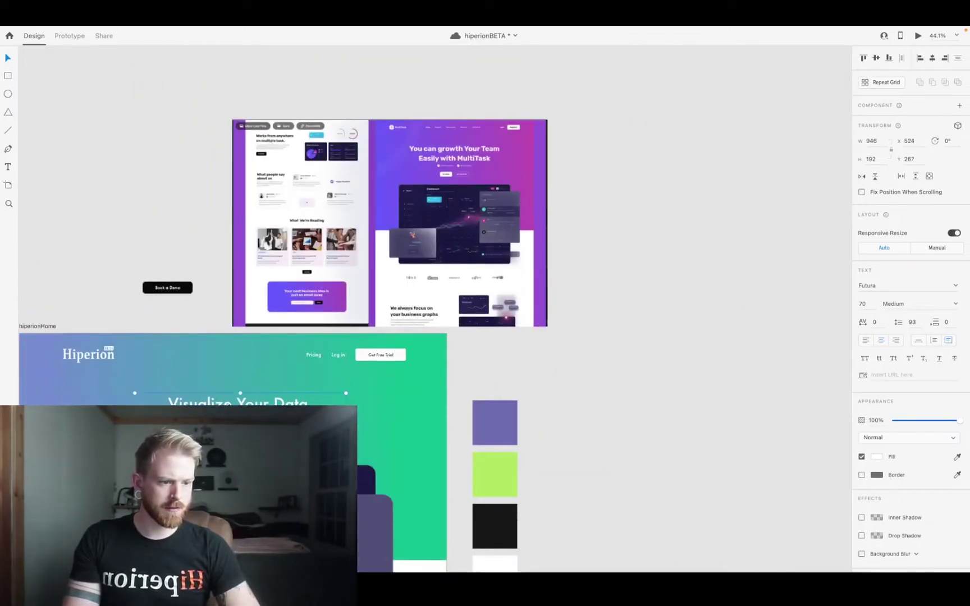
scroll(223, 307, "down", 3)
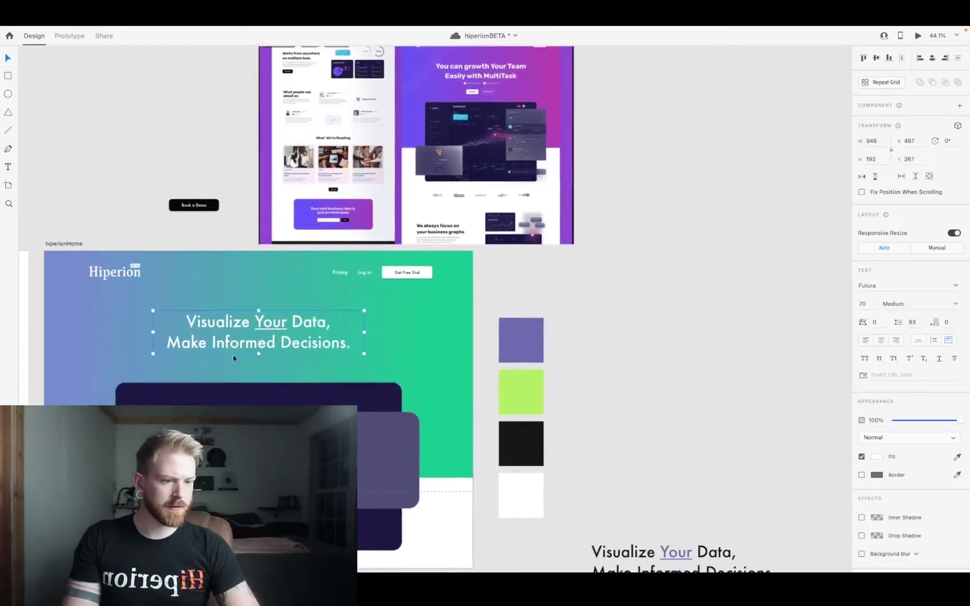
- Move the navy panel and the muted purple card farther down together, to about Y 699
left_click(258, 438)
left_click(392, 451, "shift")
key("shift+Right")
key("shift+Down")
key("shift+Left")
key("shift+Down")
key("shift+Down")
key("shift+Down")
key("shift+Down")
key("shift+Down")
key("shift+Down")
key("shift+Down")
key("shift+Down")
key("shift+Down")
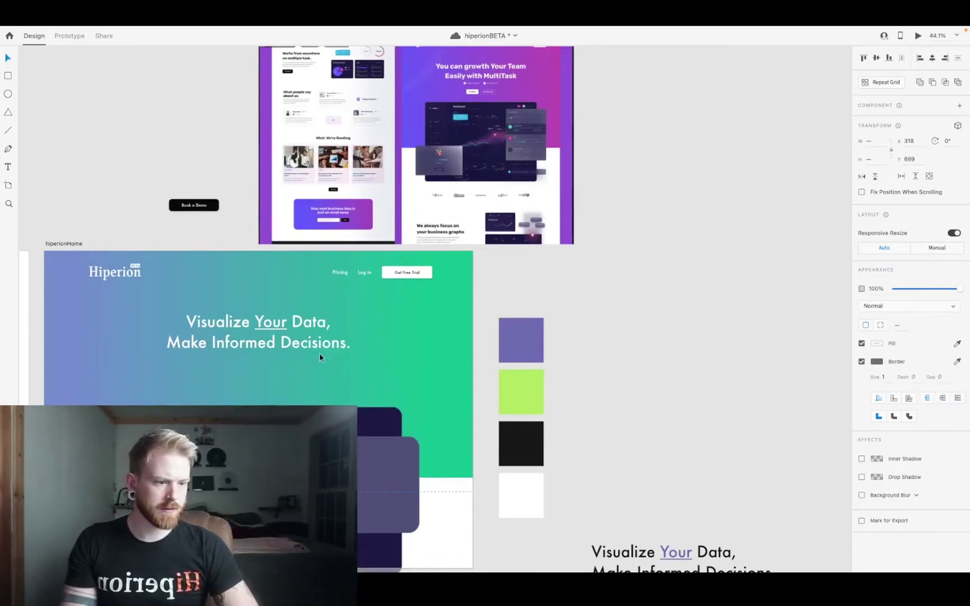
- Extend the hiperionHome artboard to a height of about 2090
scroll(310, 383, "down", 5)
scroll(310, 384, "left", 3)
left_click(107, 166)
scroll(227, 375, "down", 3)
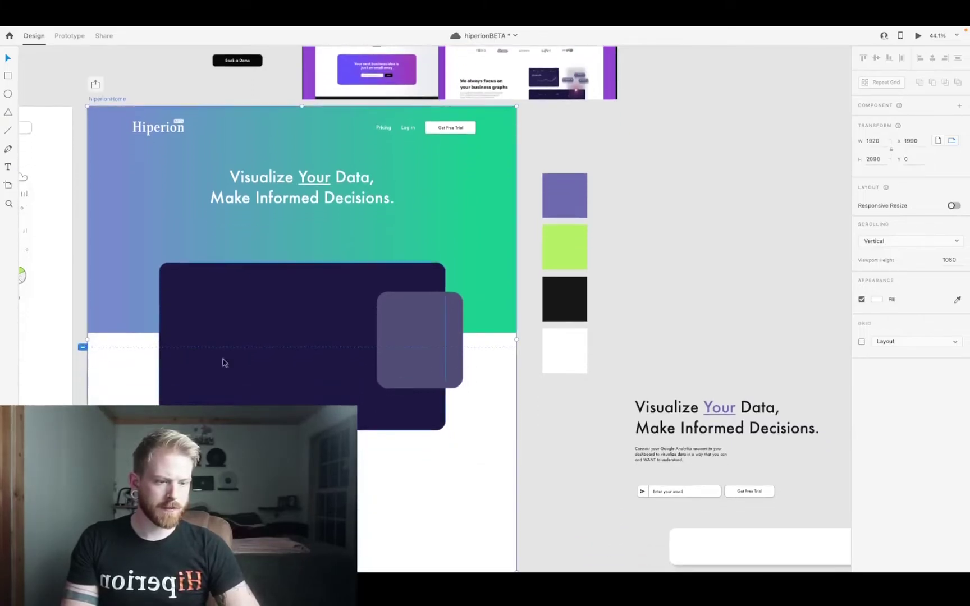
- Extend the hero gradient rectangle downward to a height of about 1194
left_click(143, 321)
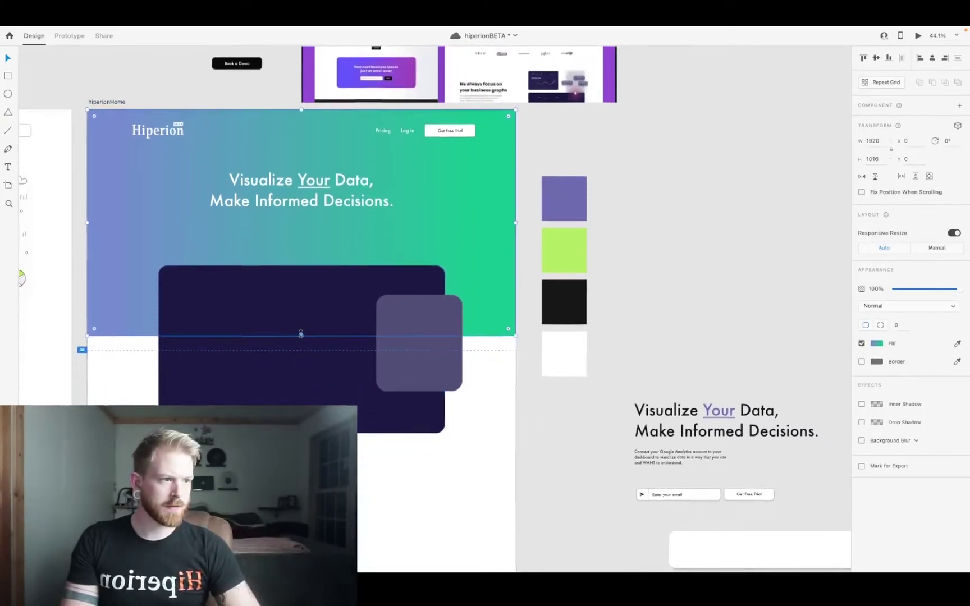
scroll(301, 335, "up", 5)
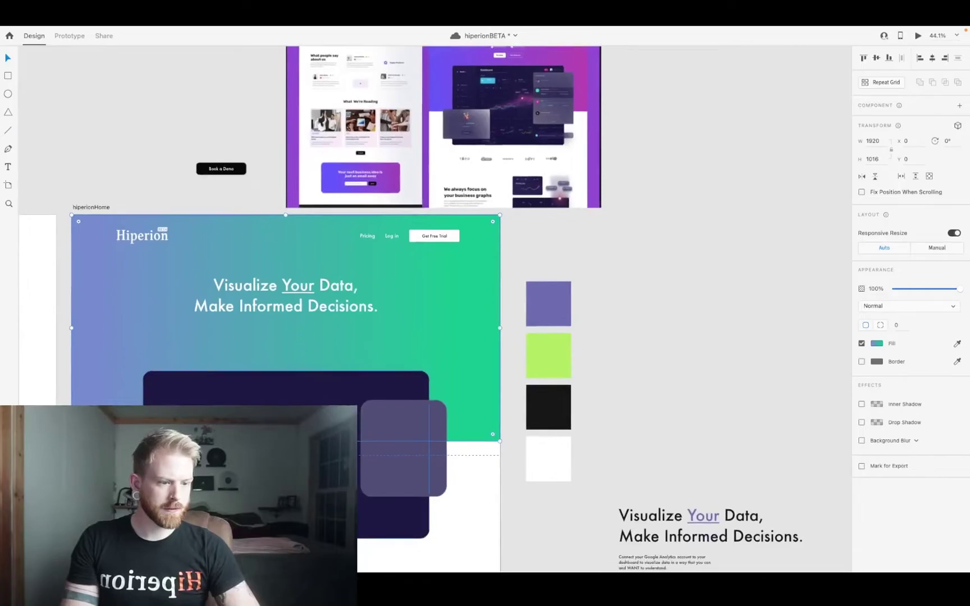
left_click_drag(285, 441, 286, 477)
scroll(251, 334, "up", 1)
scroll(251, 334, "down", 3)
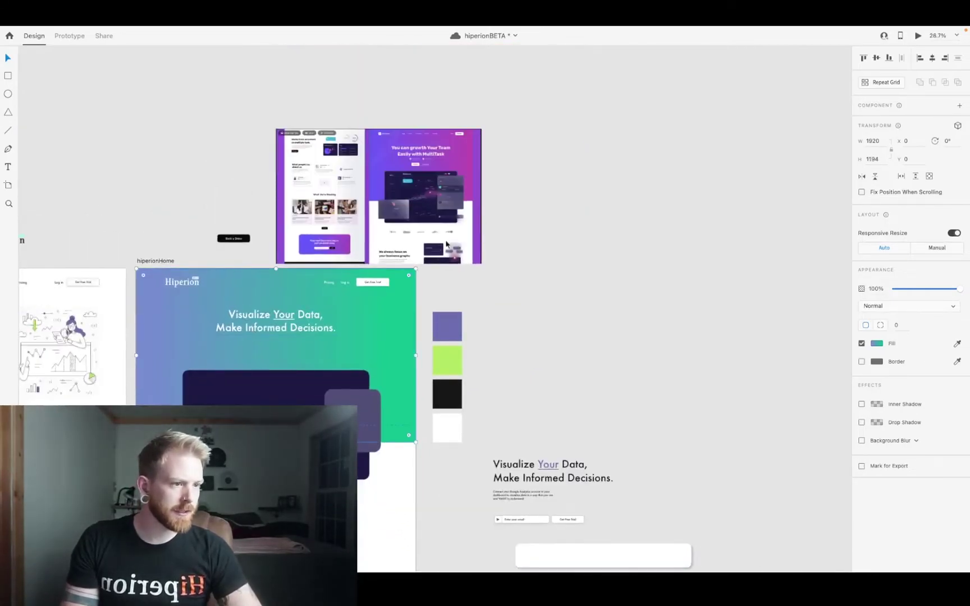
- Check the reference hero's buttons and place a copy of the Book a Demo button under the hero headline, at about X 671, Y 500
scroll(419, 255, "up", 5)
scroll(419, 255, "up", 1)
scroll(419, 254, "up", 1)
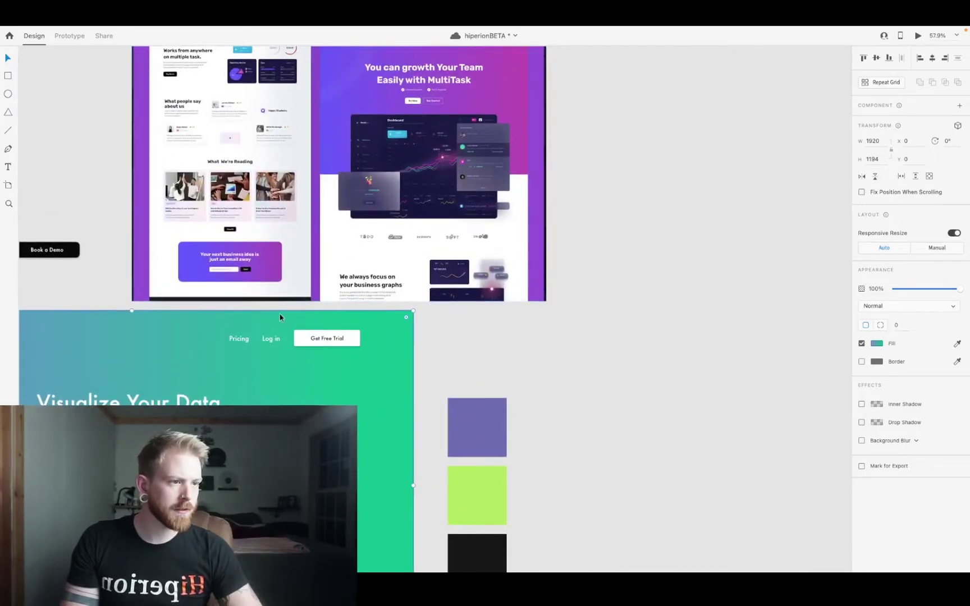
scroll(280, 314, "down", 5)
scroll(280, 314, "left", 3)
scroll(280, 314, "down", 5)
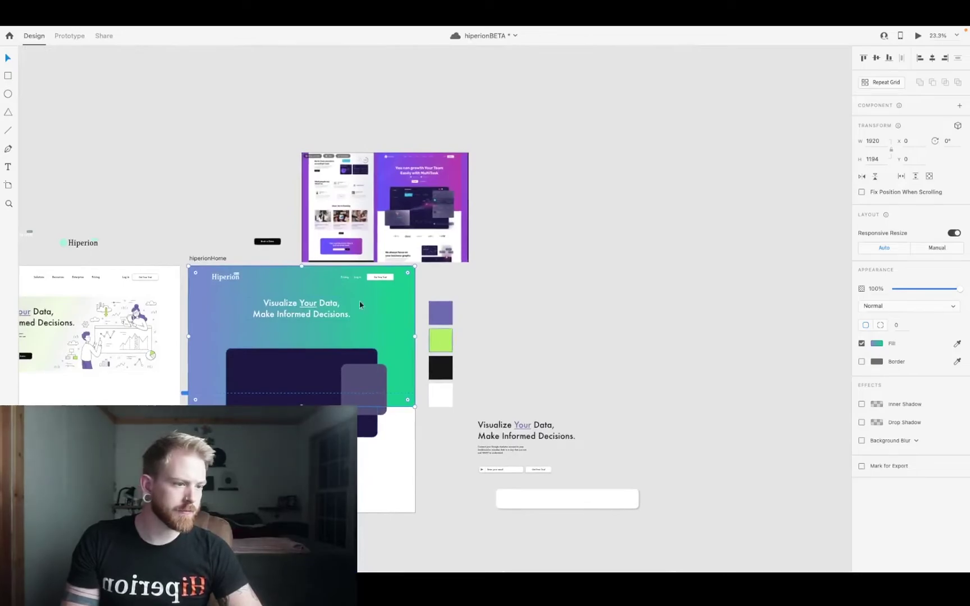
left_click(264, 242)
left_click_drag(264, 245, 264, 355)
scroll(278, 334, "up", 5)
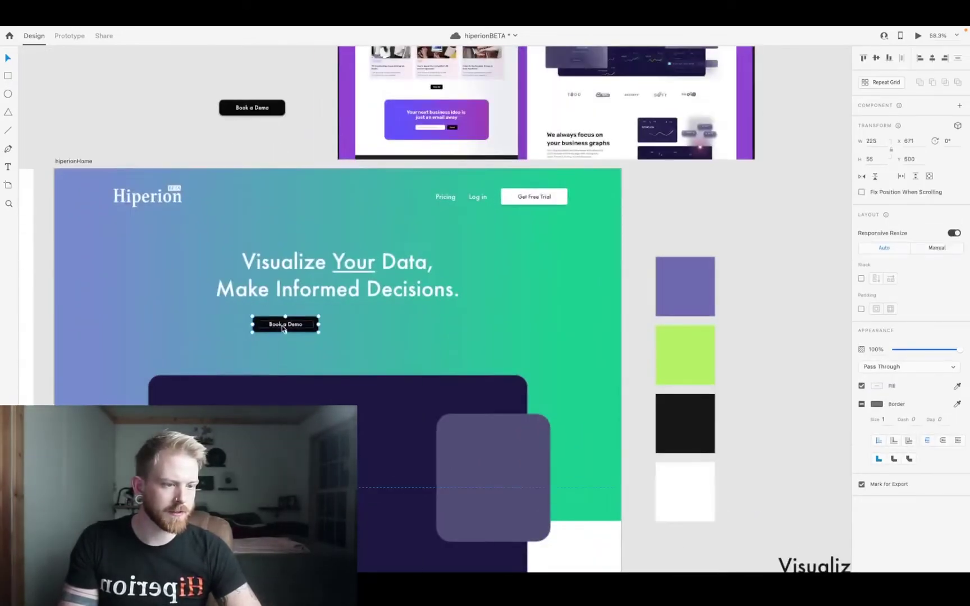
- Ungroup the copied Book a Demo button in the hero and turn off the border of its background shape
right_click(280, 325)
left_click(388, 422)
scroll(283, 320, "up", 5)
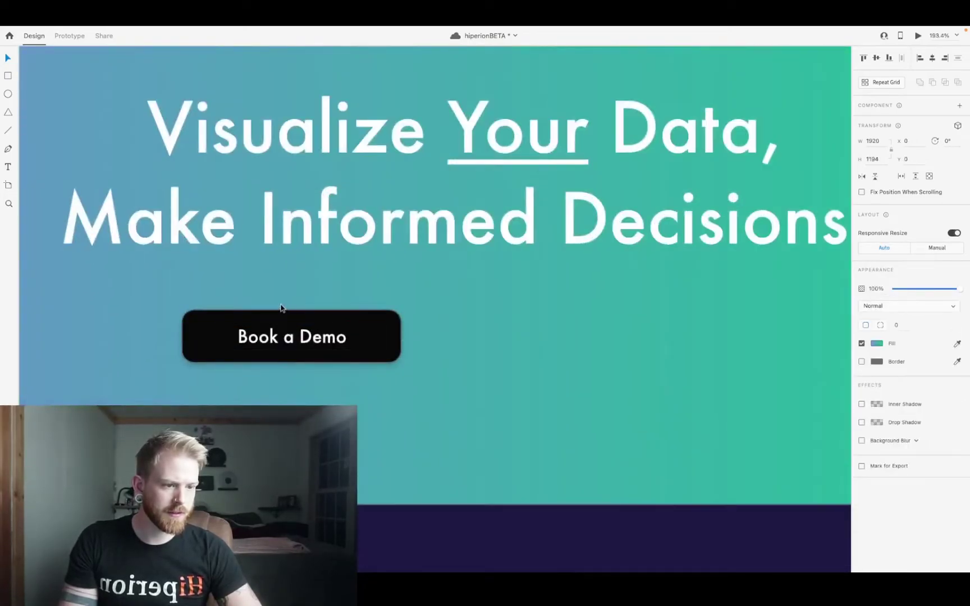
left_click(861, 361)
scroll(394, 297, "down", 5)
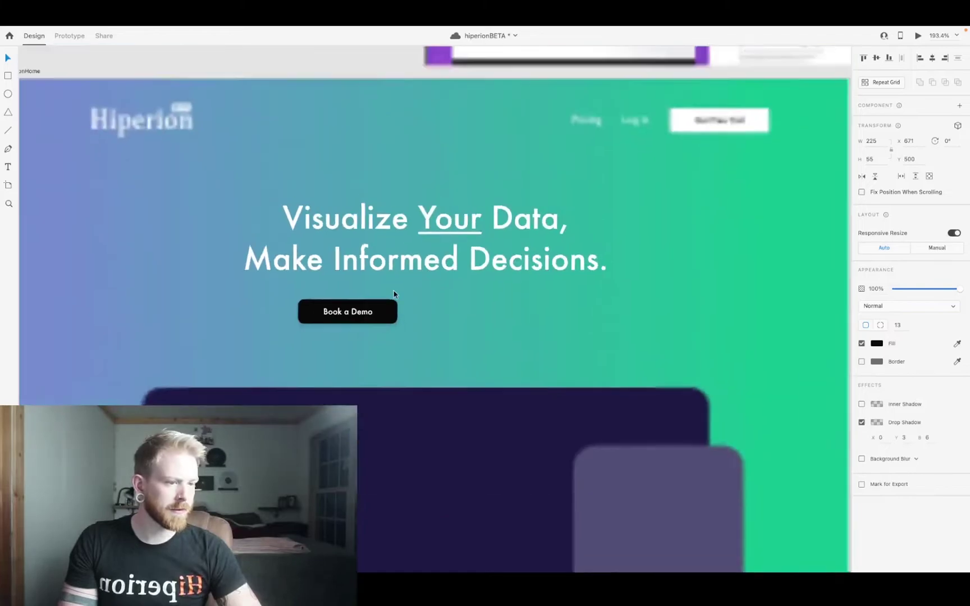
- Fill the copied button's background with white and replace its label with "Try for free"
left_click(874, 346)
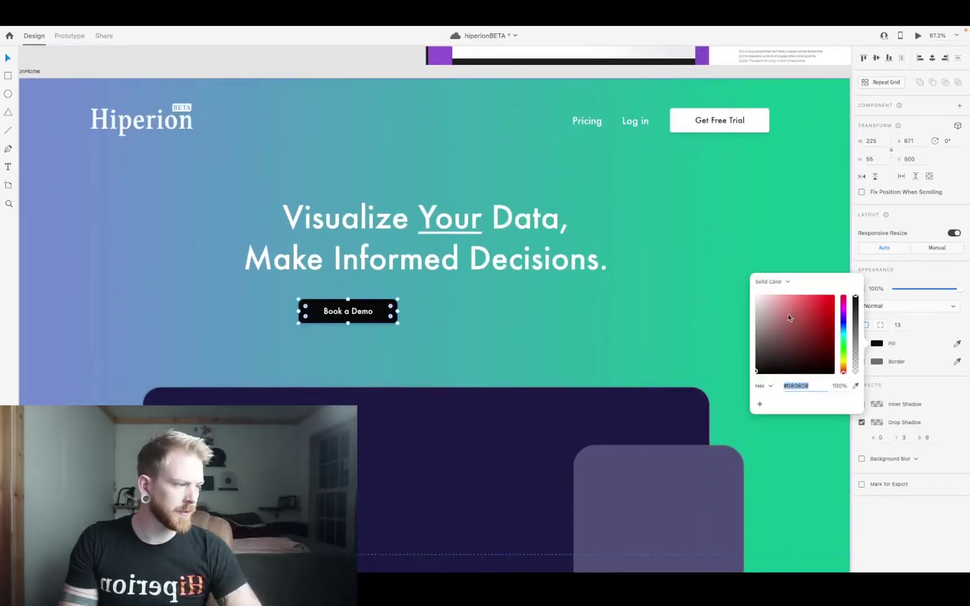
left_click_drag(789, 316, 719, 275)
left_click(342, 313)
double_click(342, 313)
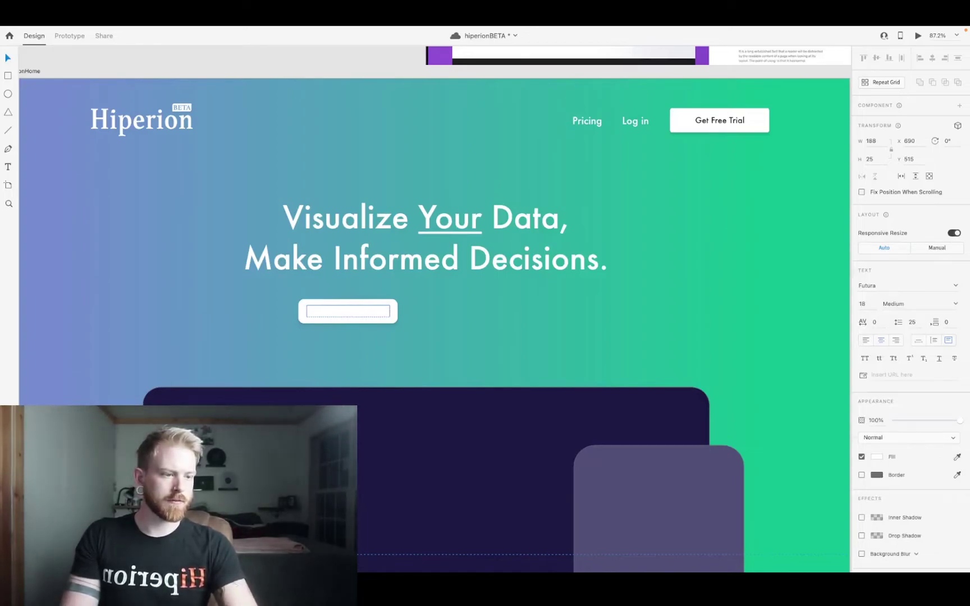
key("ctrl+a")
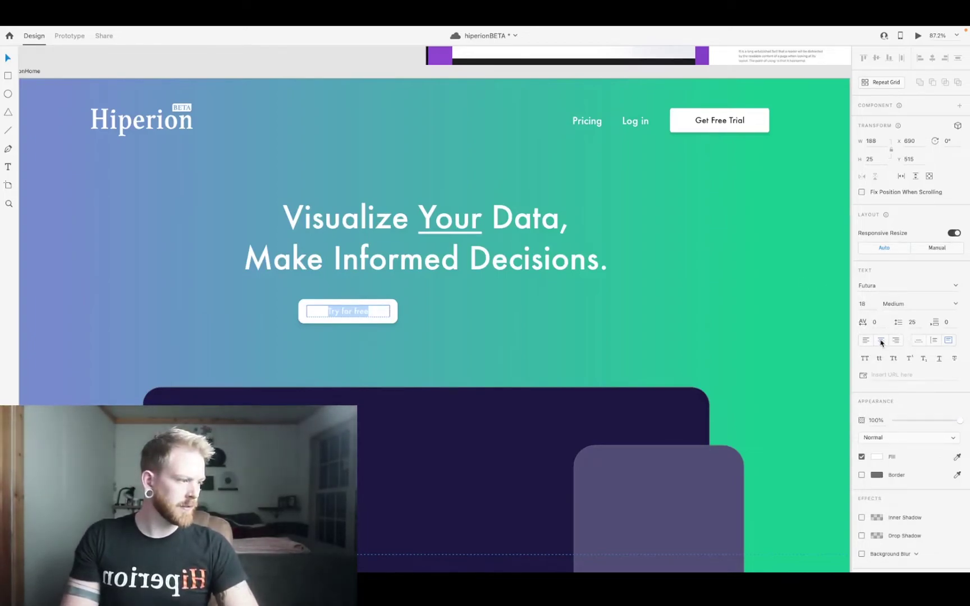
- Change the "Try for free" label's fill to black and group the label with its white background
left_click(877, 458)
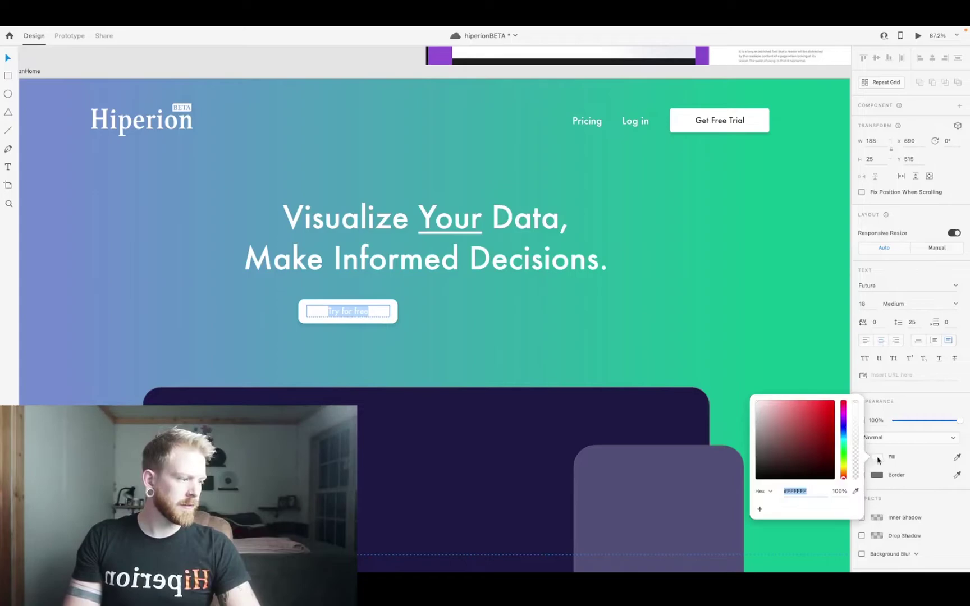
left_click_drag(774, 453, 750, 480)
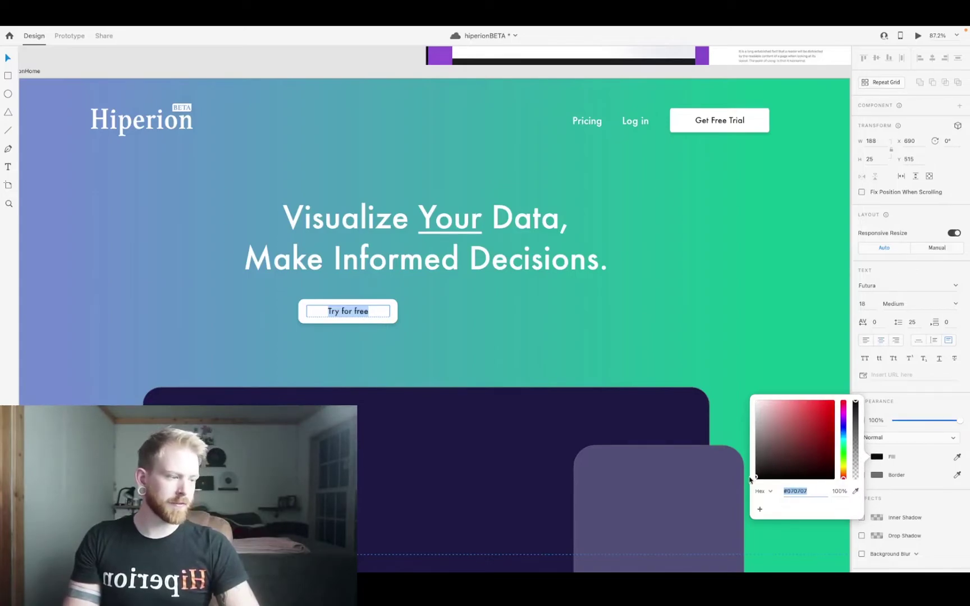
key("Escape")
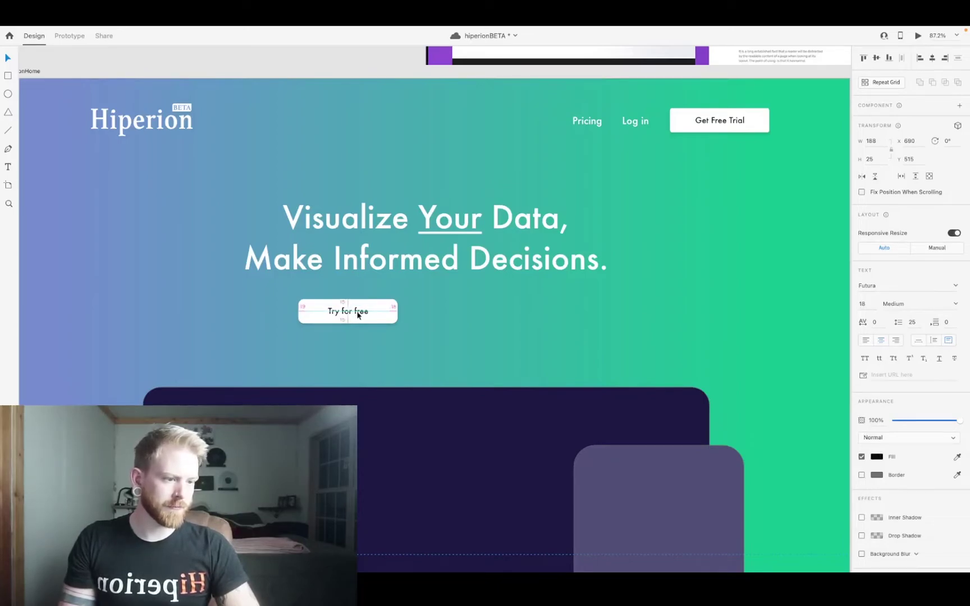
left_click(366, 304, "shift")
key("super+g")
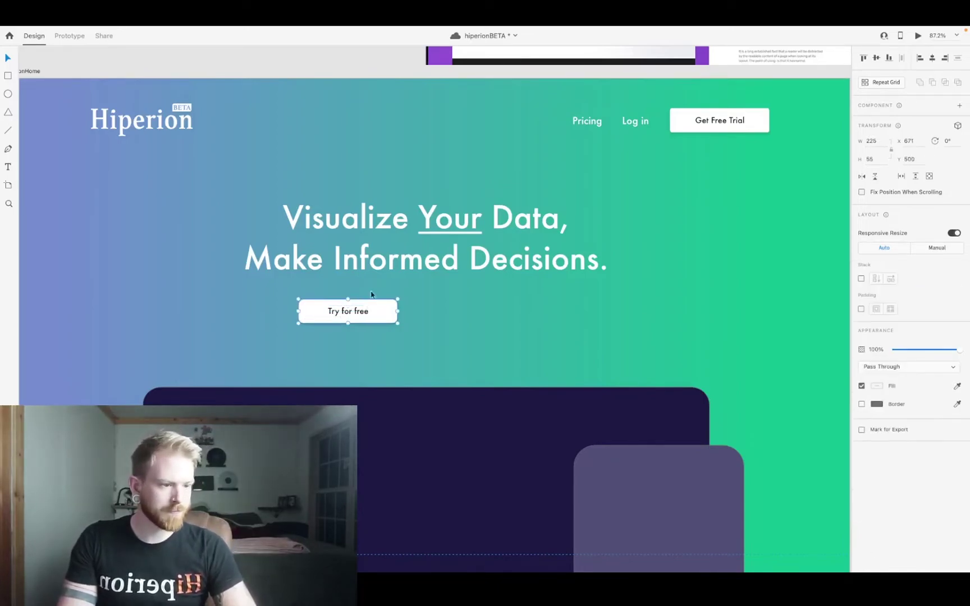
- Duplicate the "Try for free" button beside the original, centre the pair horizontally in the hero and split it into separate buttons
key("super+d")
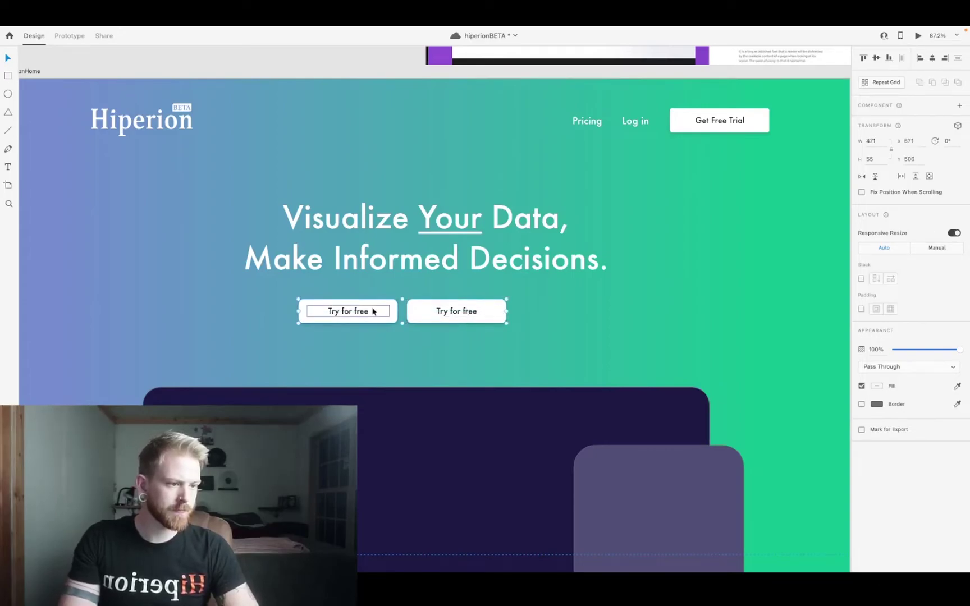
left_click(933, 58)
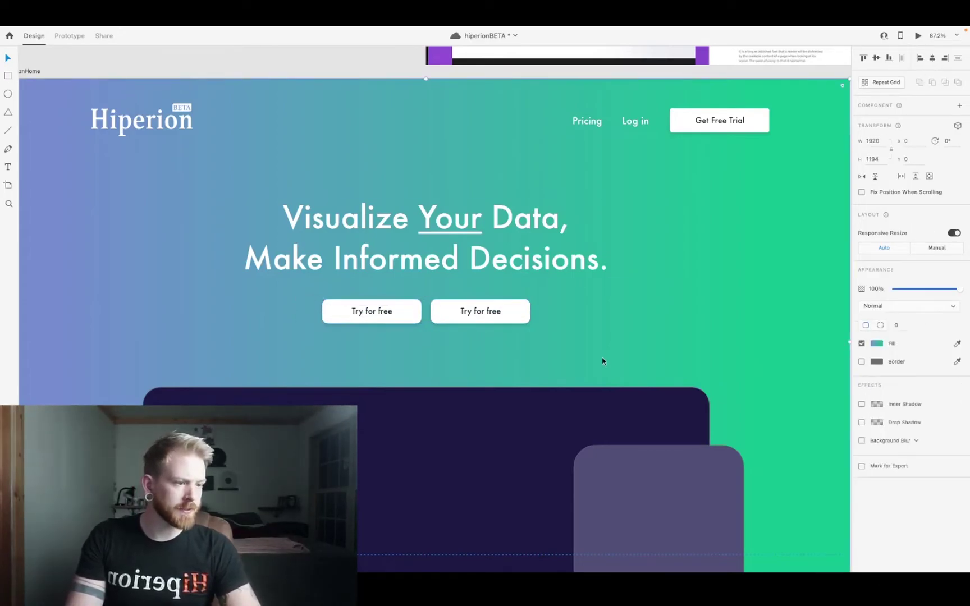
right_click(515, 319)
left_click(558, 432)
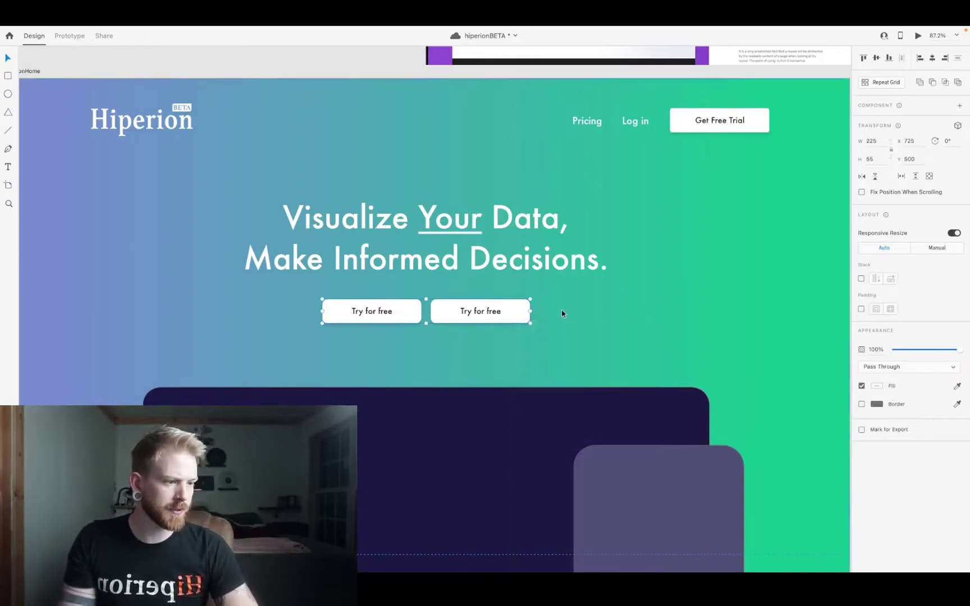
left_click(563, 314)
- Ungroup the second "Try for free" button and set its label's fill to white
left_click(511, 323)
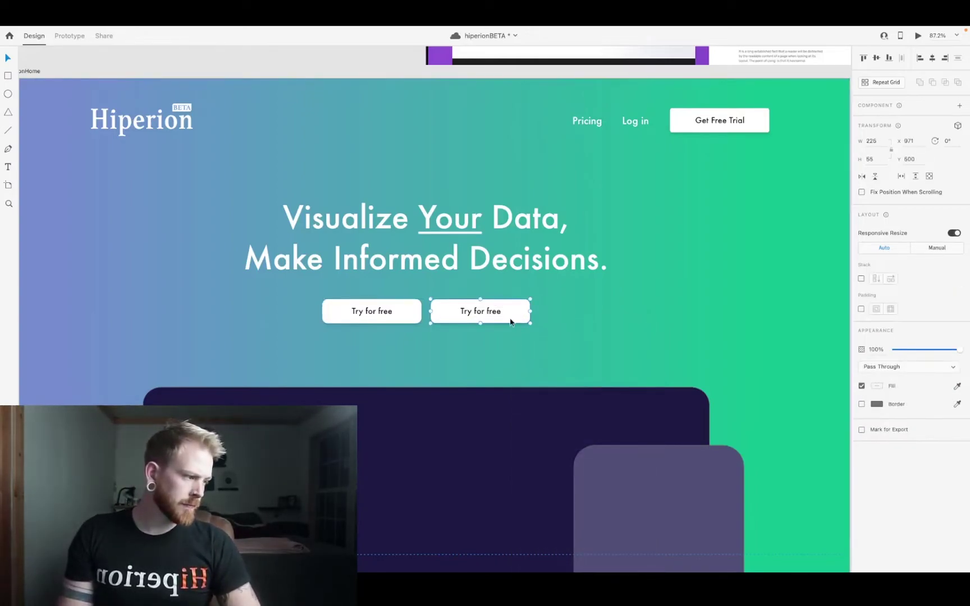
right_click(505, 321)
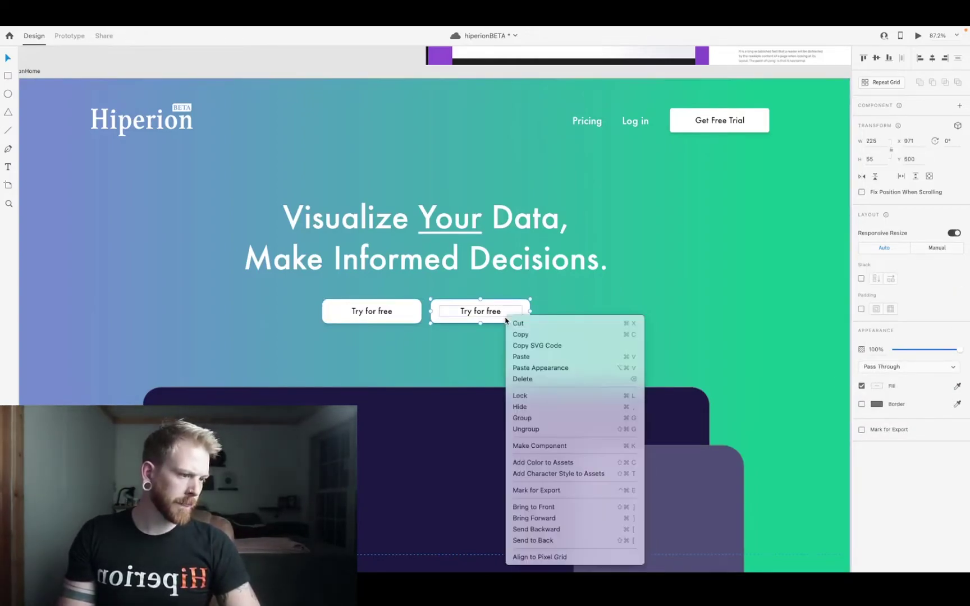
left_click(541, 431)
left_click(491, 360)
left_click(470, 311)
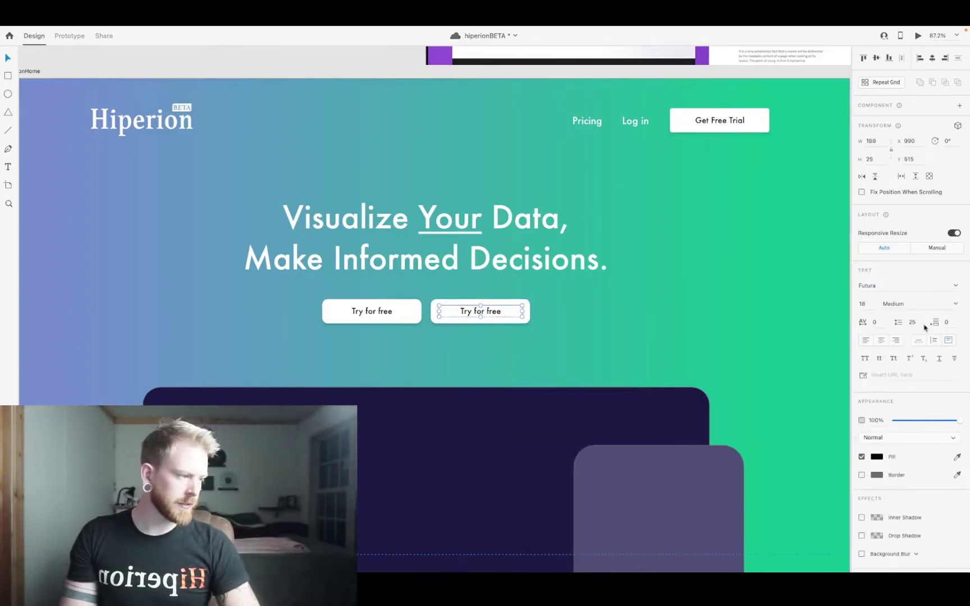
left_click(879, 458)
left_click_drag(775, 418, 728, 388)
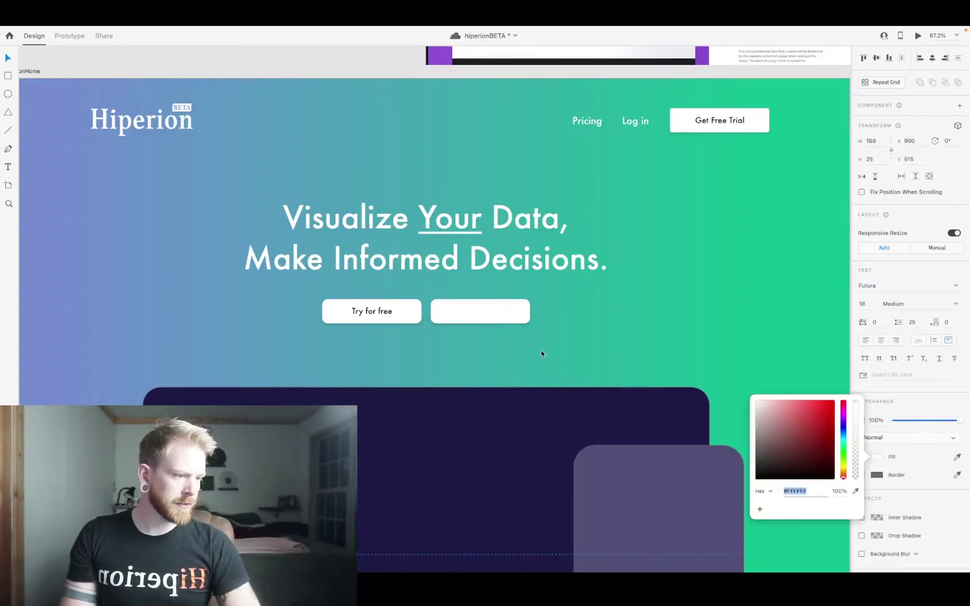
- Turn off the fill of the second button's background and give it a white (#FFFFFF) border of size 2
left_click(525, 316)
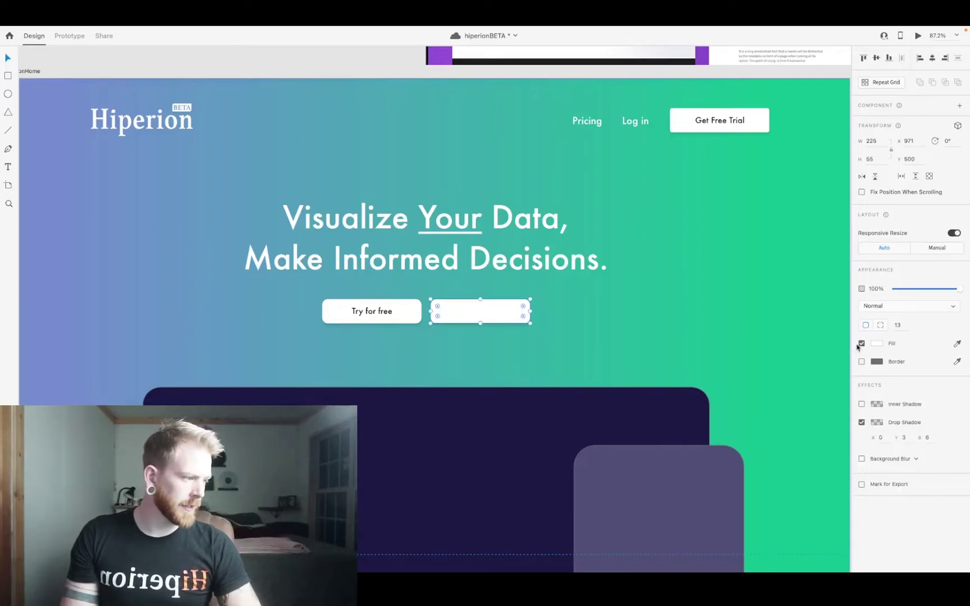
left_click(861, 343)
left_click(863, 362)
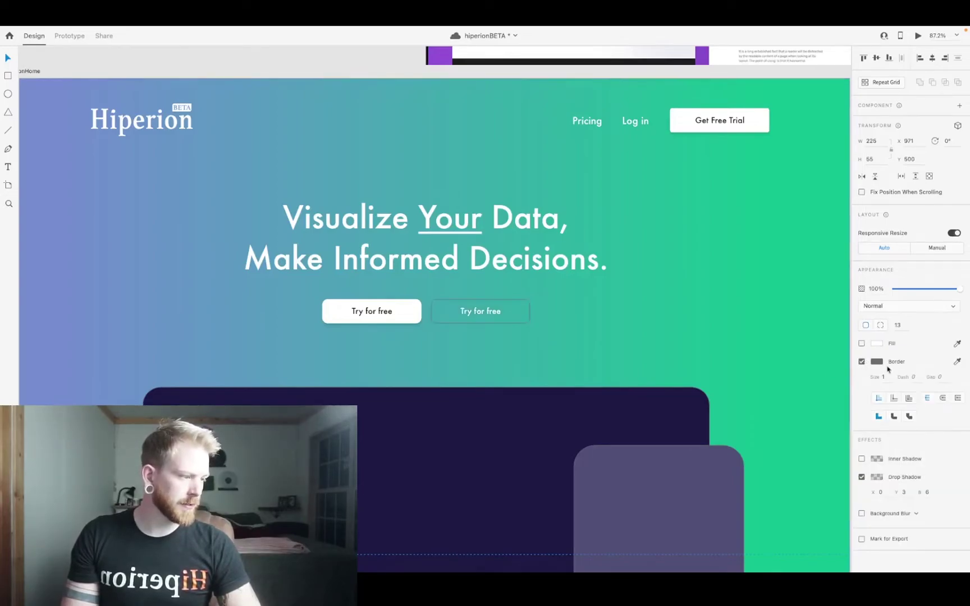
left_click(878, 363)
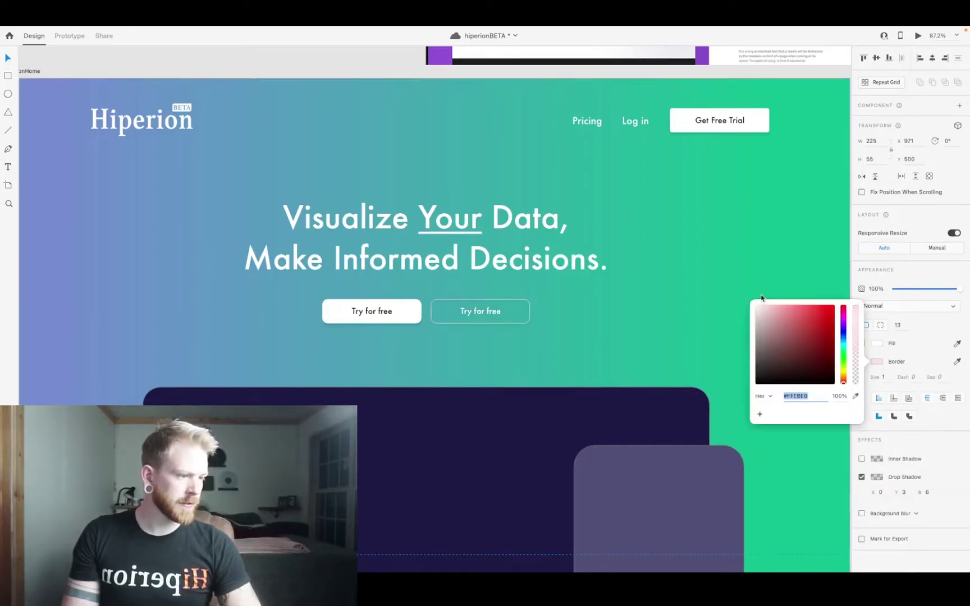
left_click(888, 377)
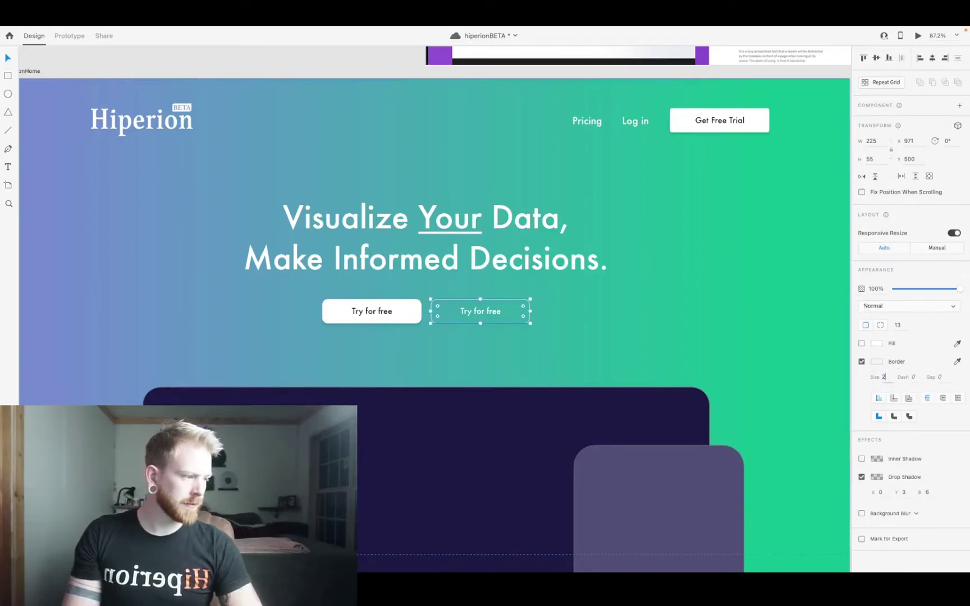
type("2")
left_click(876, 364)
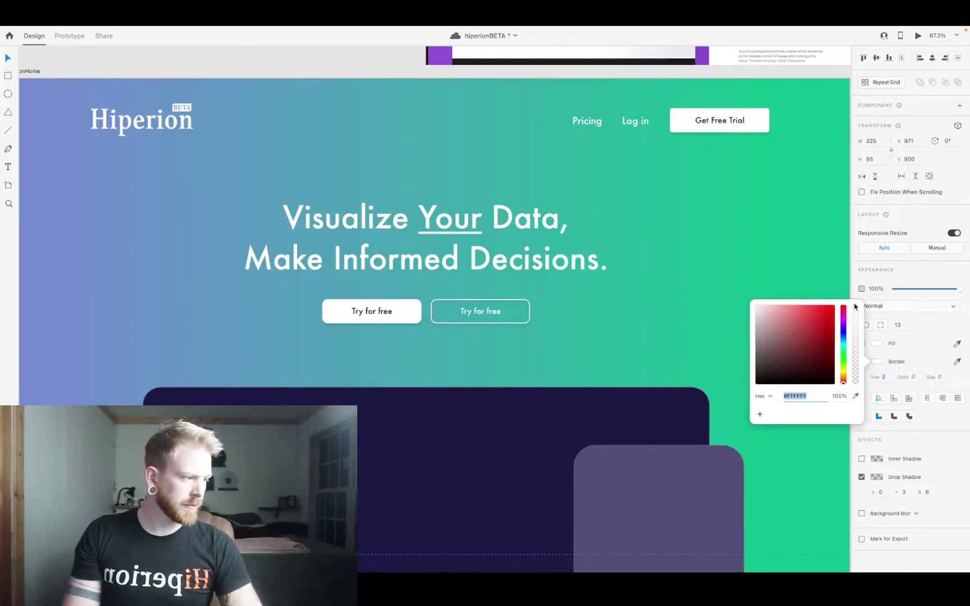
left_click(582, 325)
- Replace the outlined button's label with "Book a demo"
left_click(475, 315)
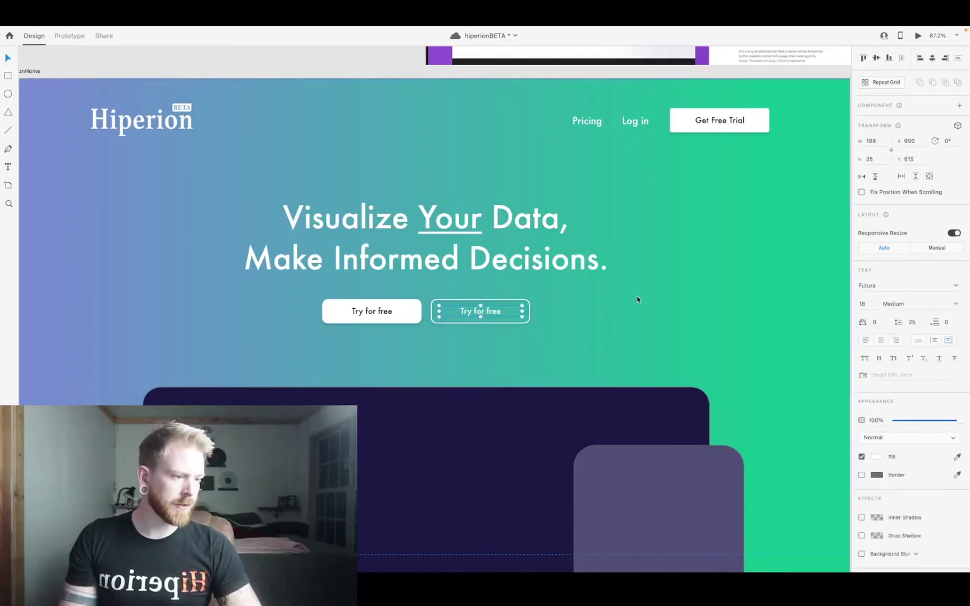
double_click(484, 312)
type("Book a demo")
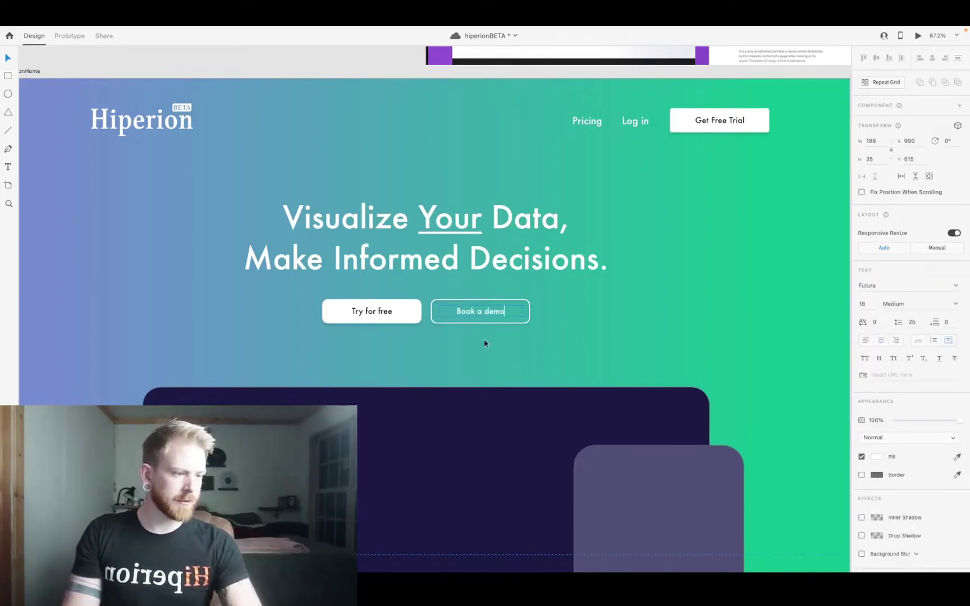
key("Escape")
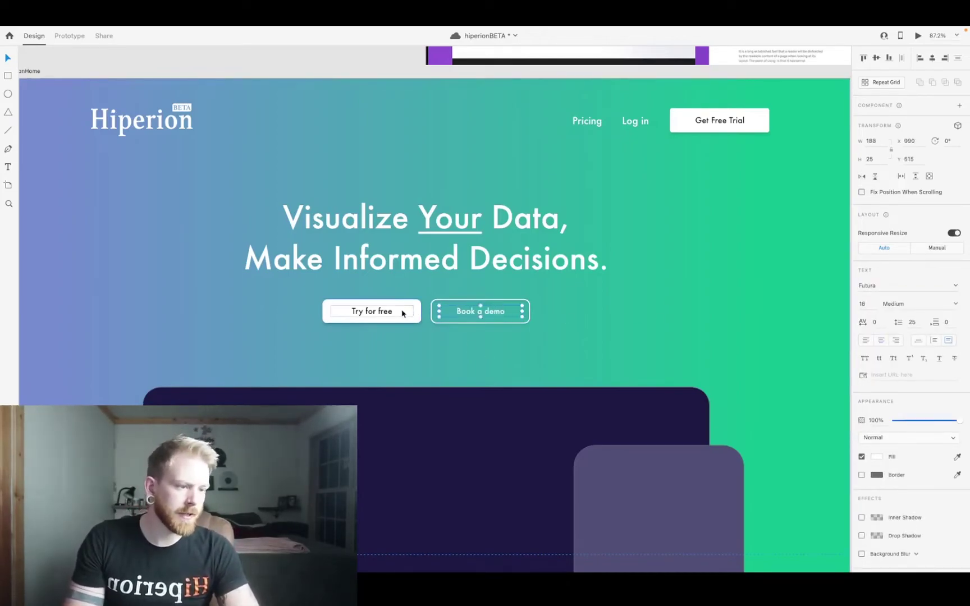
left_click(454, 345)
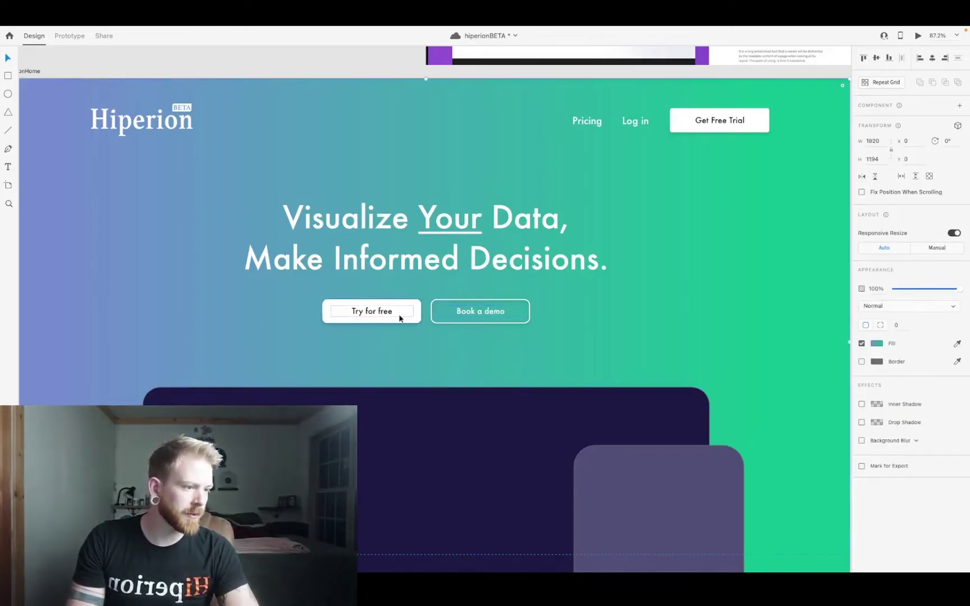
- Check the reference hero's spacing and move both hero buttons down 50 to Y 550
scroll(475, 361, "up", 10)
scroll(474, 361, "right", 10)
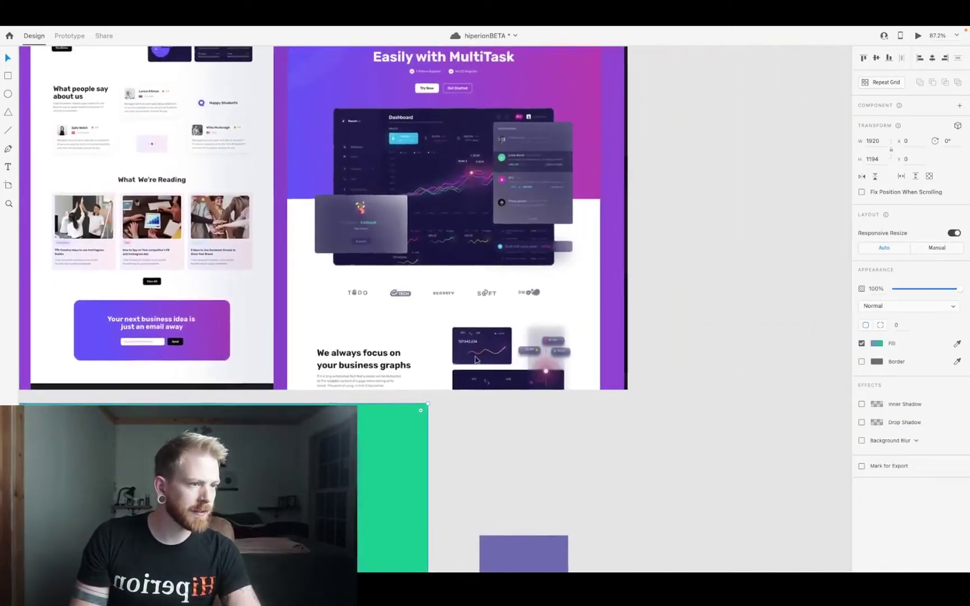
scroll(475, 361, "down", 10)
scroll(474, 361, "up", 8)
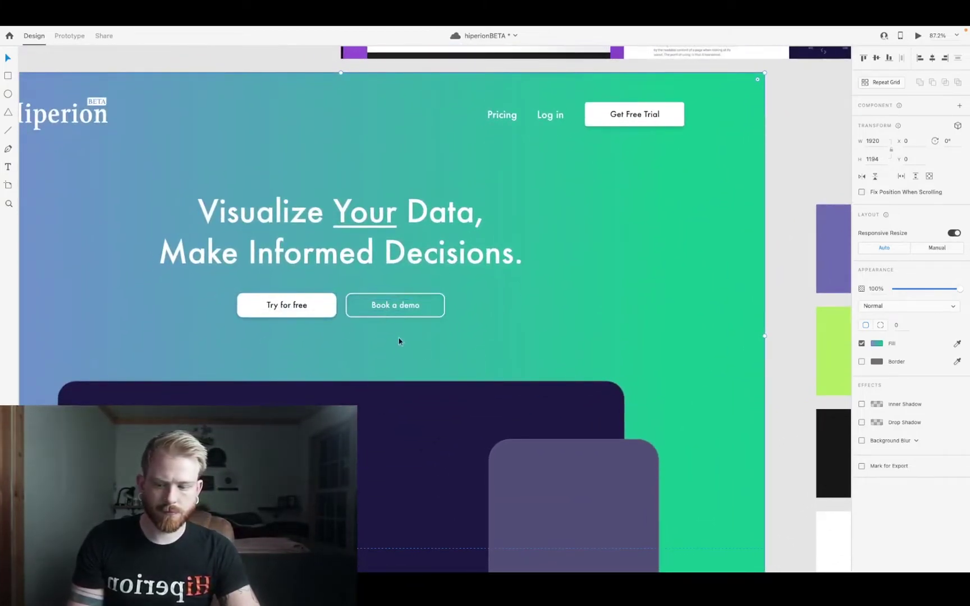
left_click(329, 303)
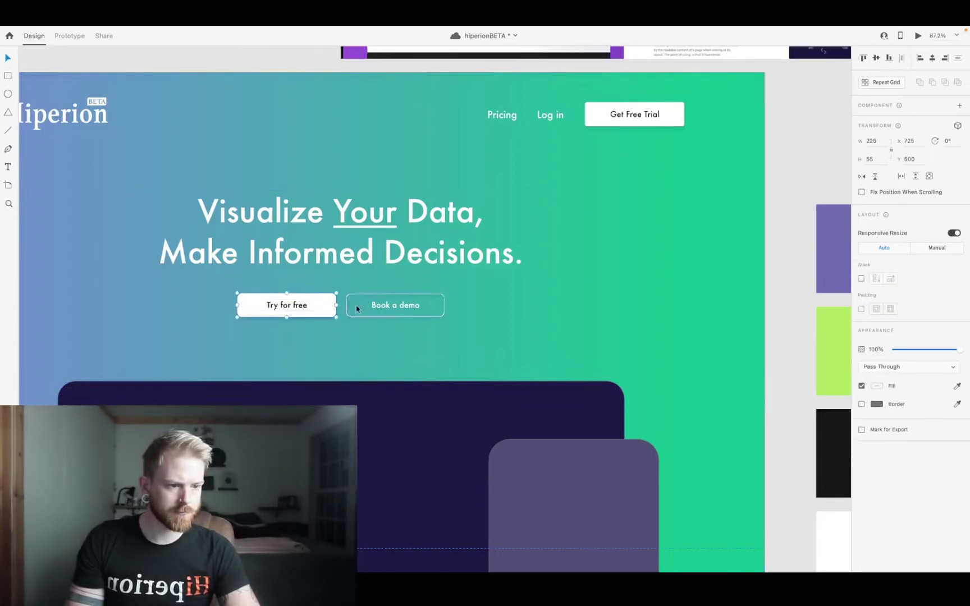
left_click(392, 313)
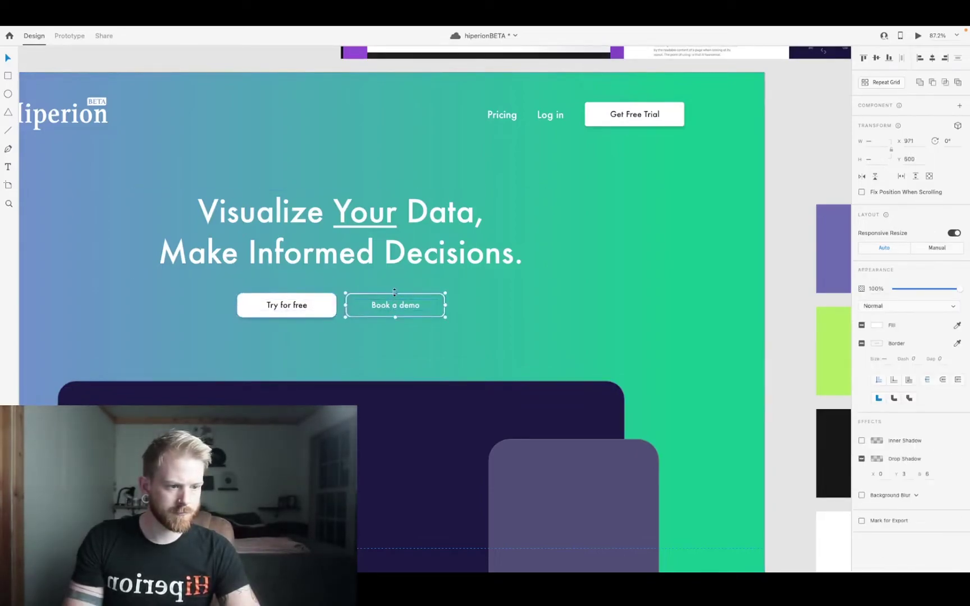
left_click(315, 304, "shift")
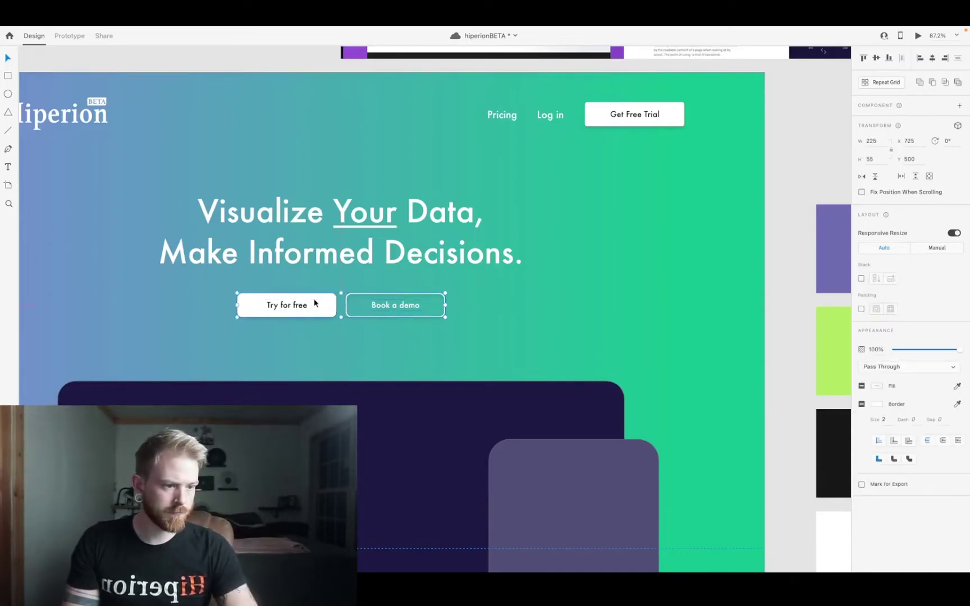
key("shift+Down")
key("shift+Down")
key("shift+Down")
key("shift+Down")
key("shift+Down")
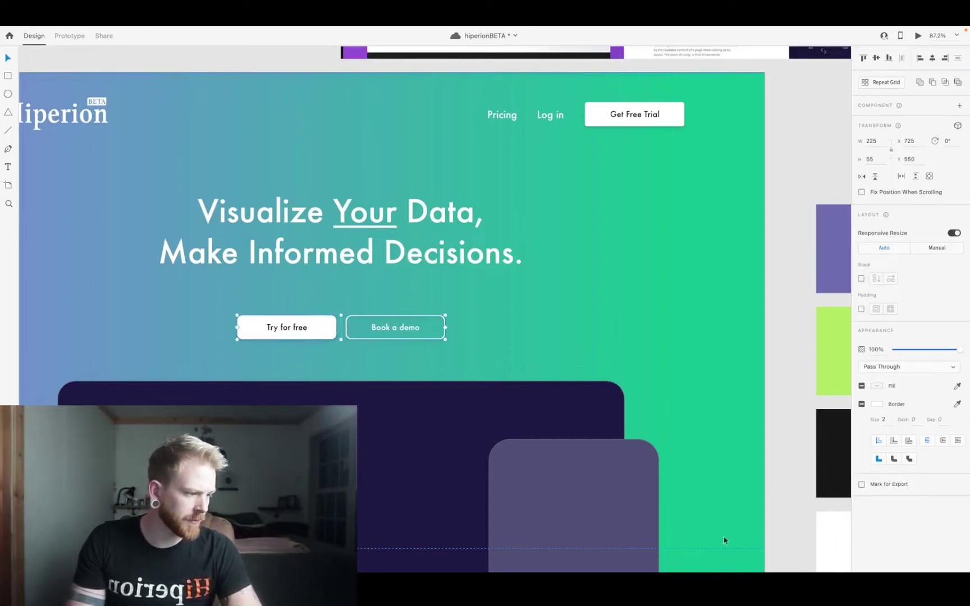
- Switch to Chrome, search the Google Fonts icons for "check" and select the outlined Check Circle icon
scroll(626, 467, "up", 2)
scroll(626, 469, "down", 3)
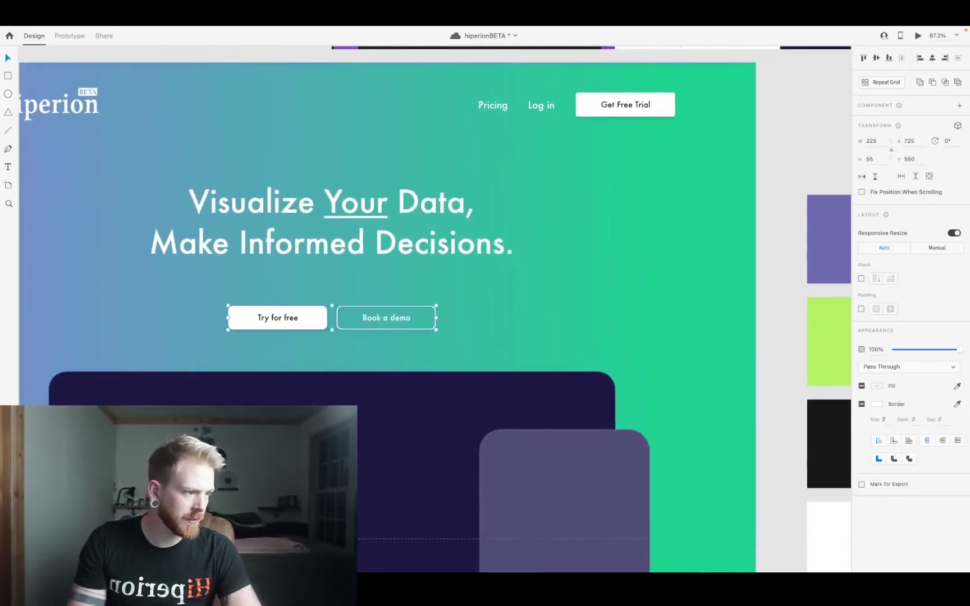
right_click(625, 551)
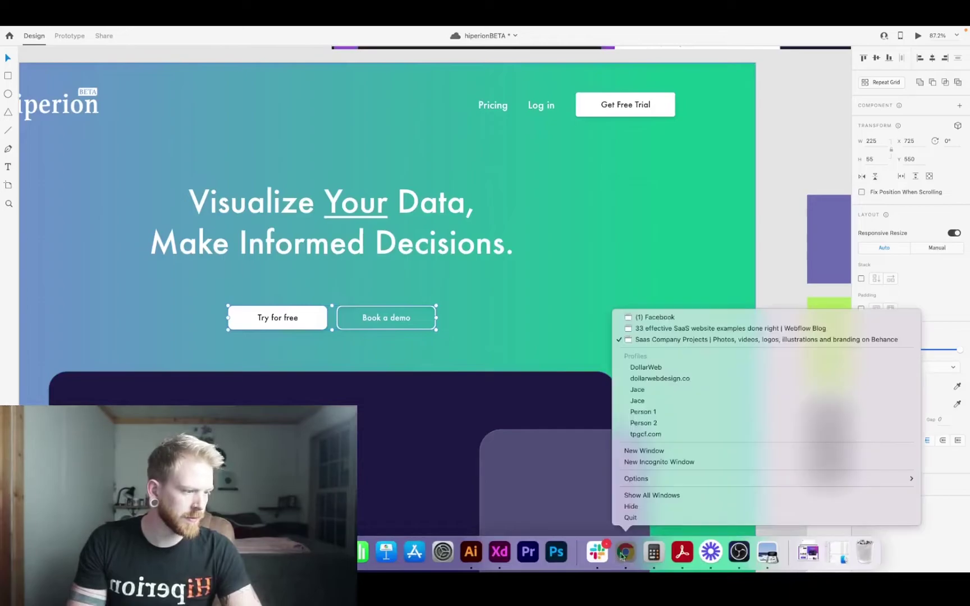
left_click(685, 339)
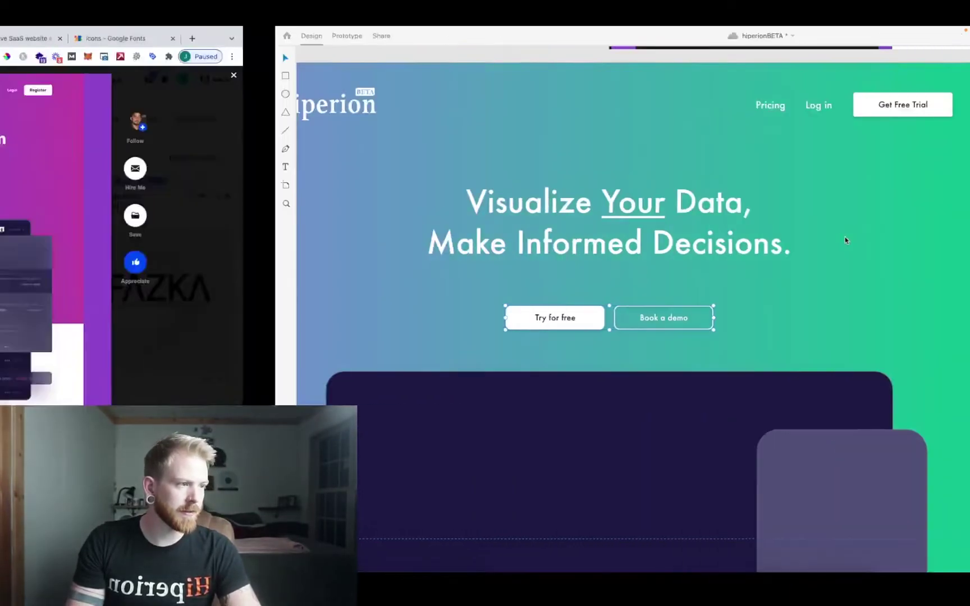
left_click(839, 38)
double_click(208, 115)
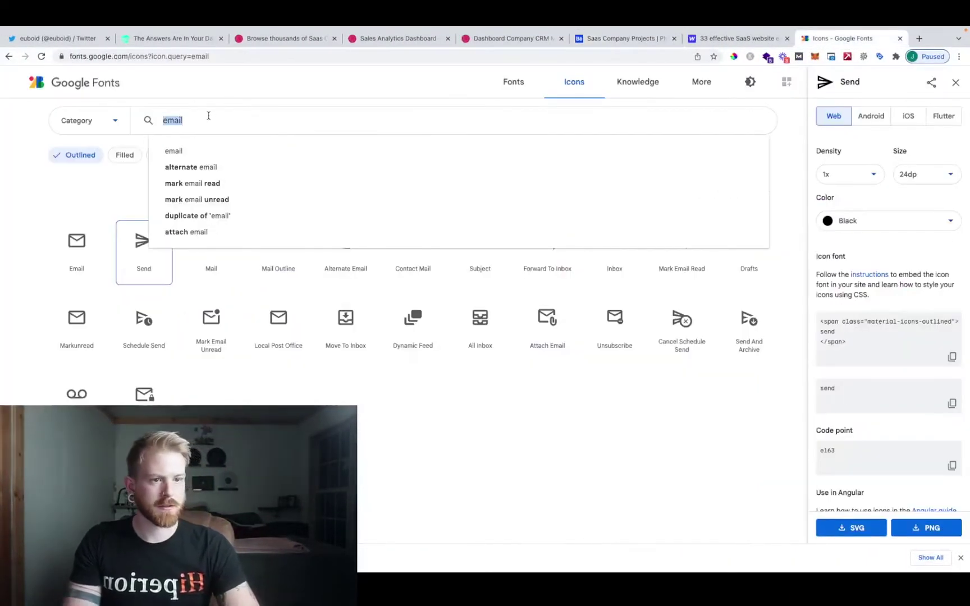
type("cg")
type("e")
key("BackSpace")
key("BackSpace")
type("heck")
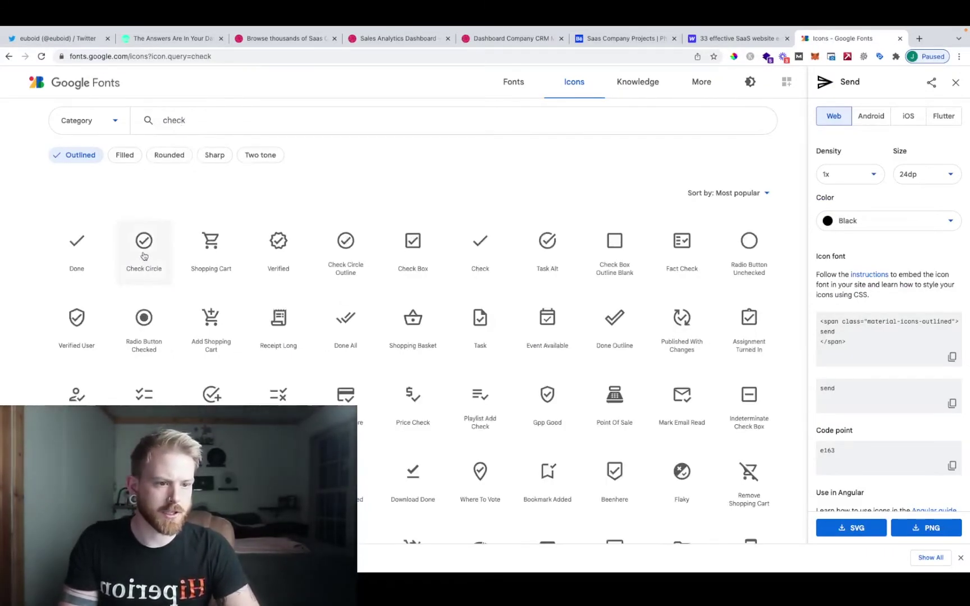
left_click(146, 243)
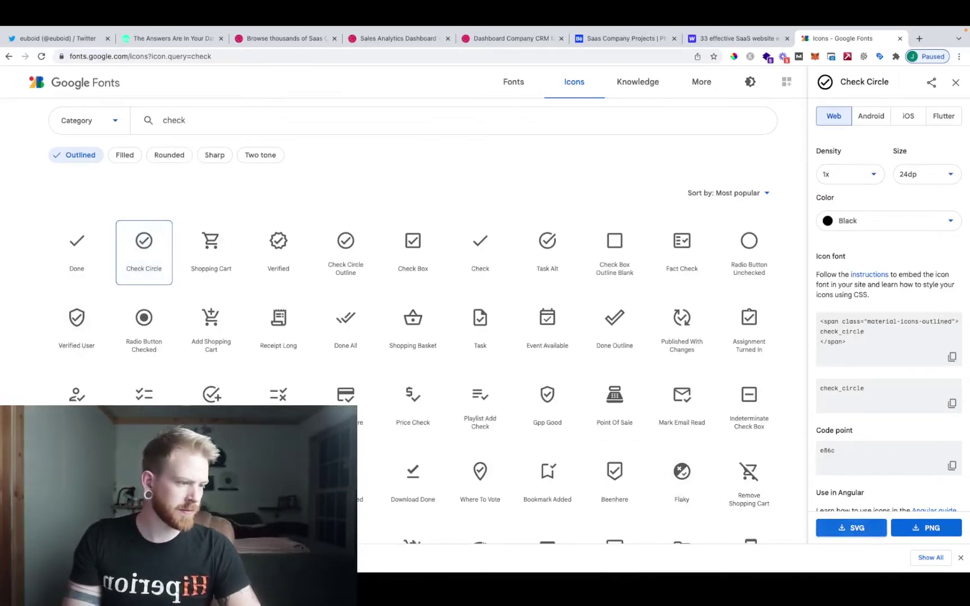
- Return to Adobe XD and examine the checkmark items between the headline and buttons in the MultiTask reference hero
key("super+Tab")
scroll(567, 227, "up", 15)
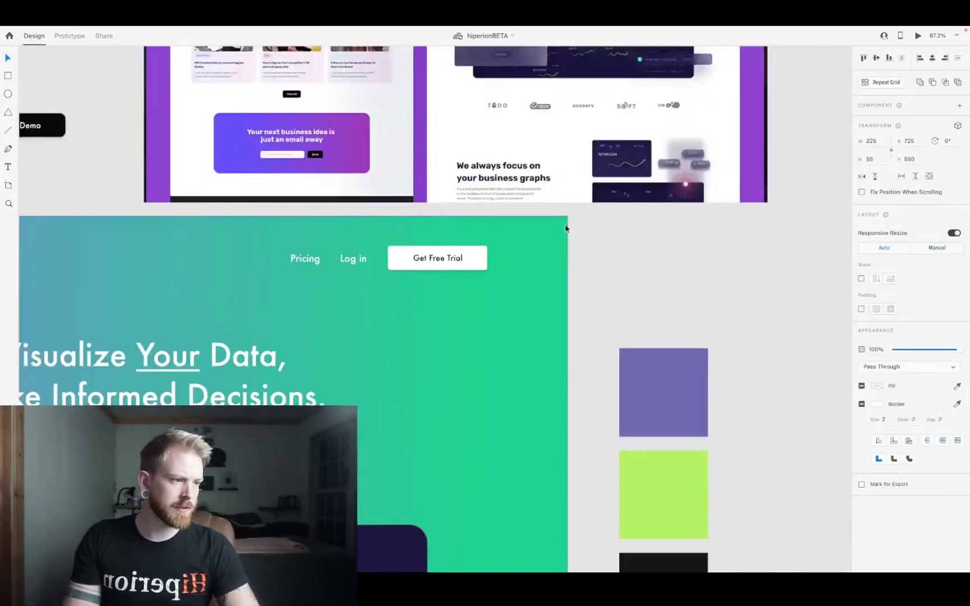
scroll(567, 227, "down", 3)
left_click(277, 252)
scroll(276, 252, "up", 8)
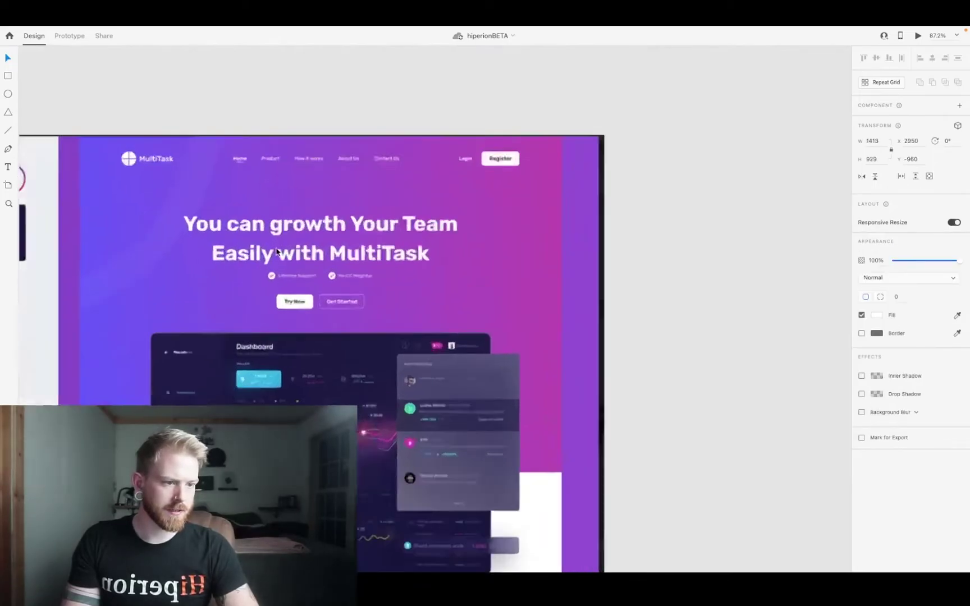
scroll(276, 252, "down", 2)
scroll(276, 252, "down", 8)
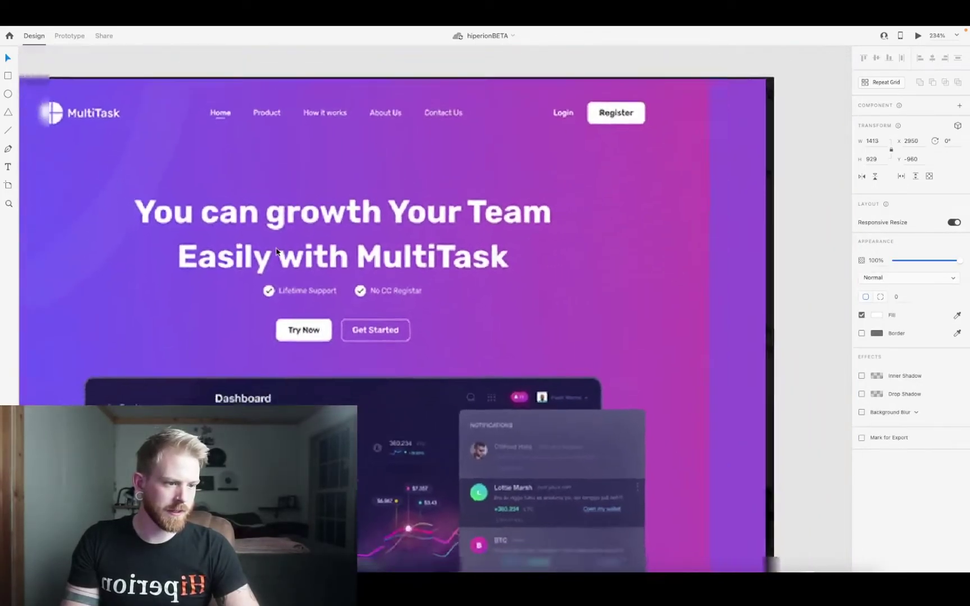
- Try to bring the Check Circle icon file into the Hiperion home page, and undo the oversized placement
scroll(264, 261, "down", 4)
scroll(435, 309, "down", 8)
scroll(435, 308, "left", 6)
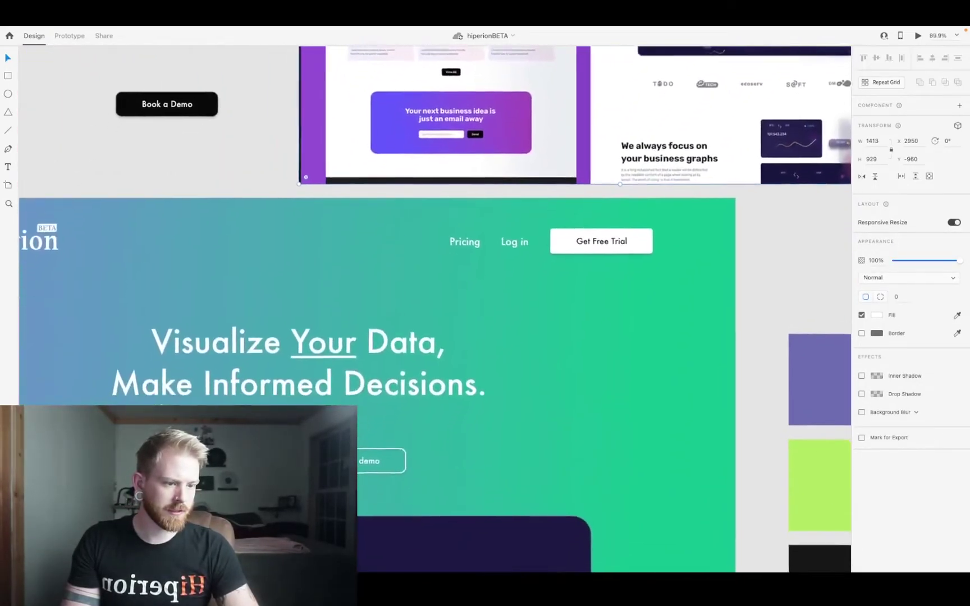
key("super+Tab")
key("super+Tab")
key("super+Tab")
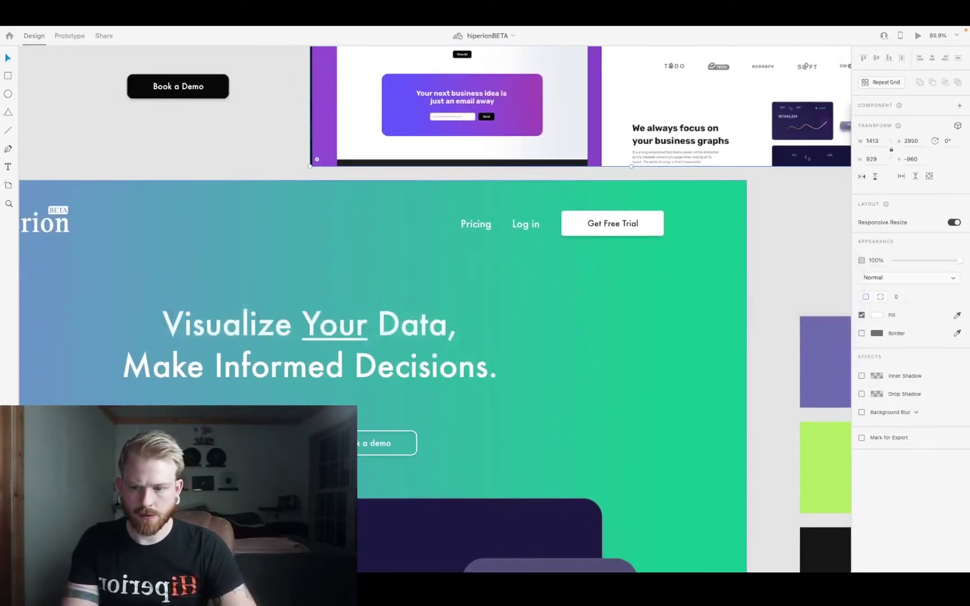
left_click_drag(162, 28, 212, 255)
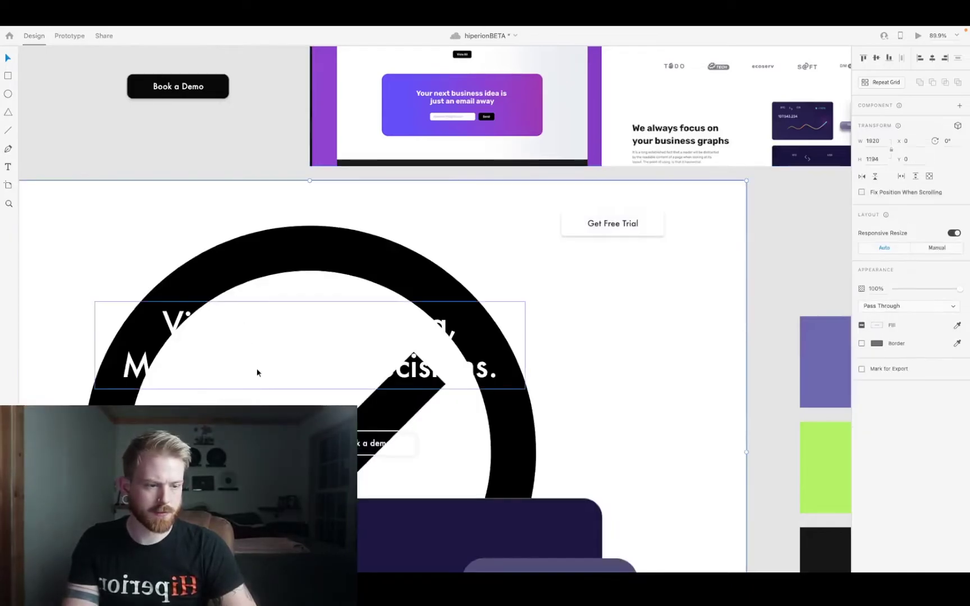
key("super+z")
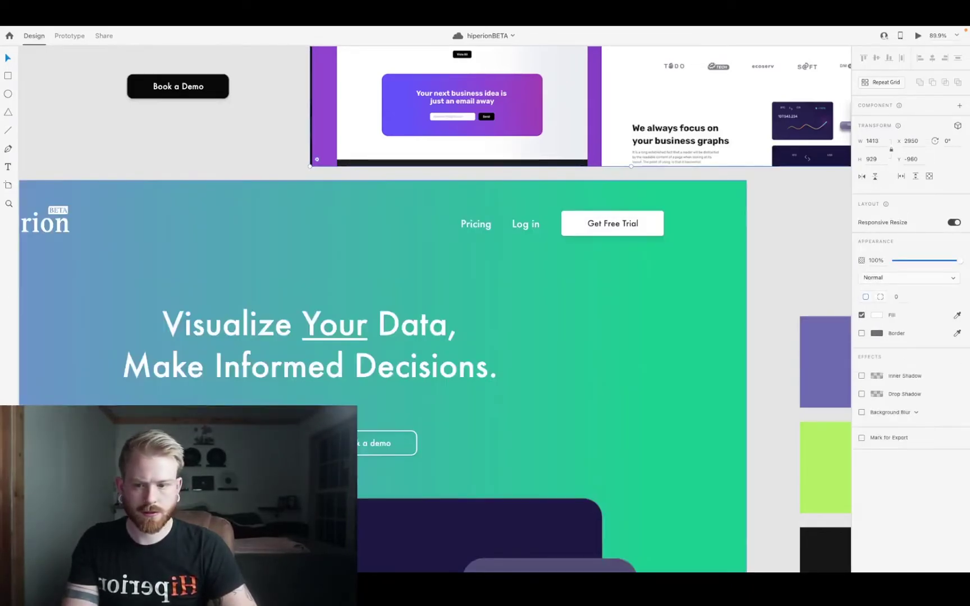
- Import the 24 by 24 outlined Check Circle icon and place it on the empty canvas above the home page
left_click_drag(6, 28, 60, 176)
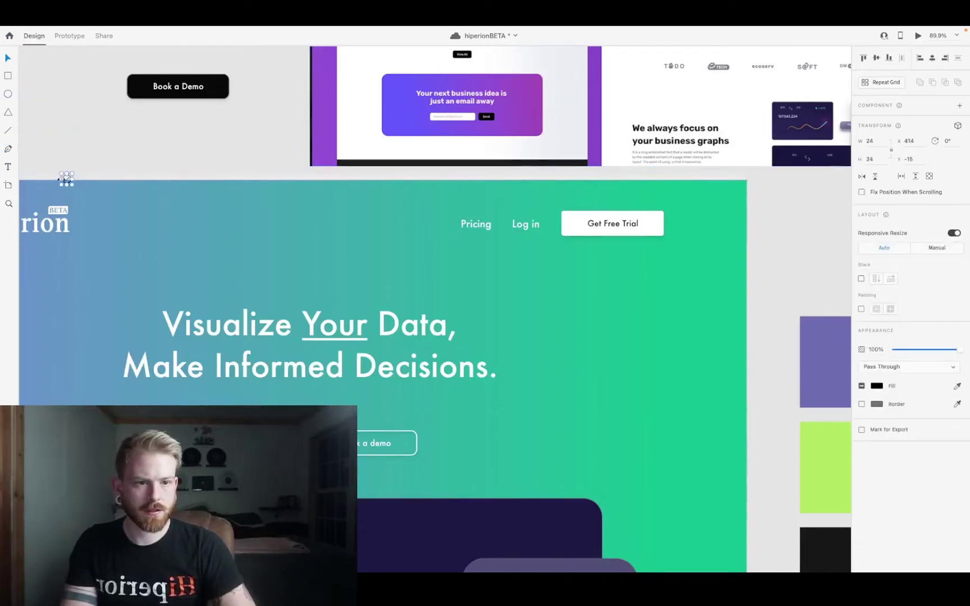
scroll(67, 179, "up", 5)
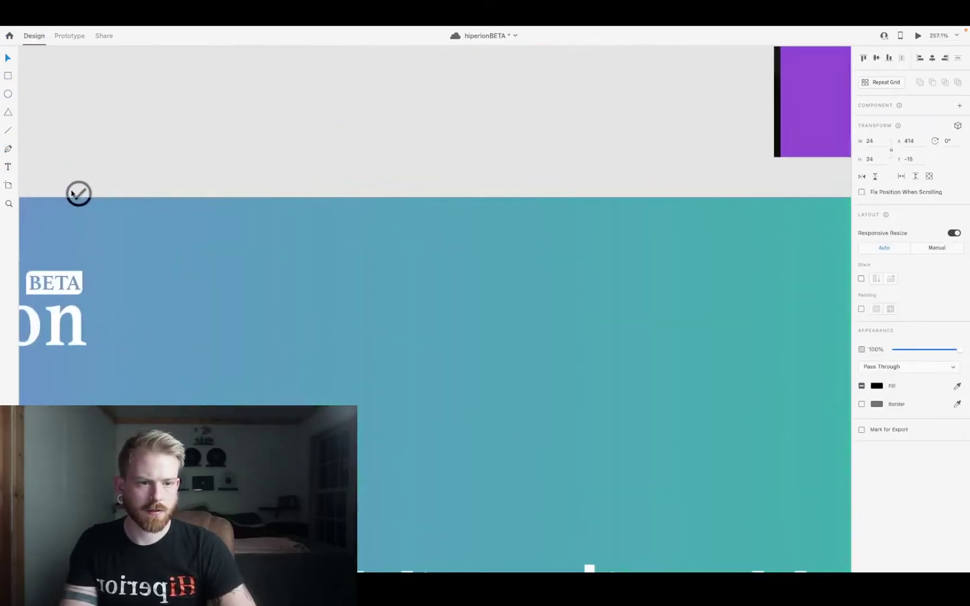
left_click_drag(86, 185, 182, 152)
left_click(73, 205)
left_click_drag(73, 206, 232, 132)
- Ungroup the imported check icon and isolate its 20 by 20 circle-and-check shape
right_click(233, 128)
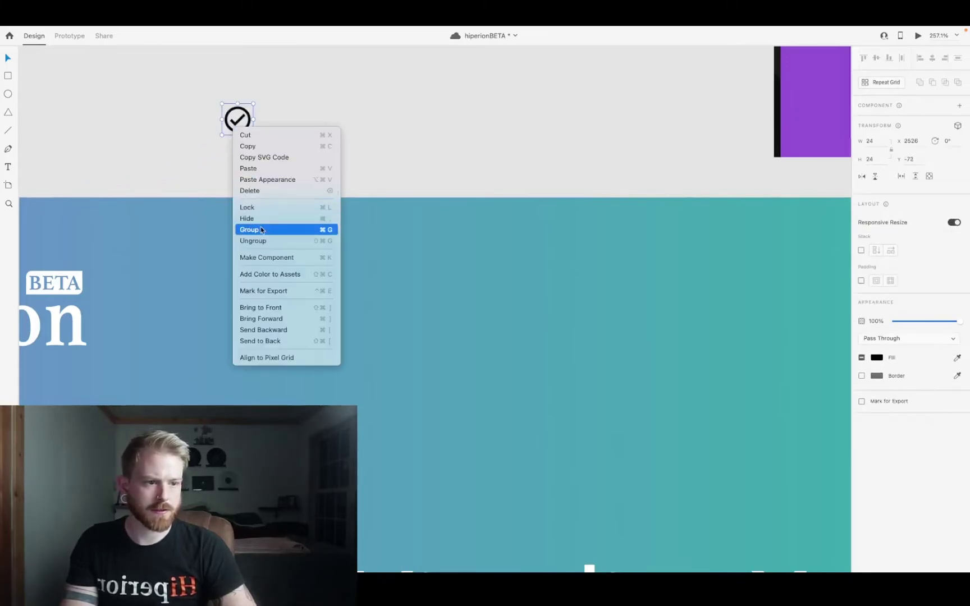
left_click(261, 241)
left_click(238, 122)
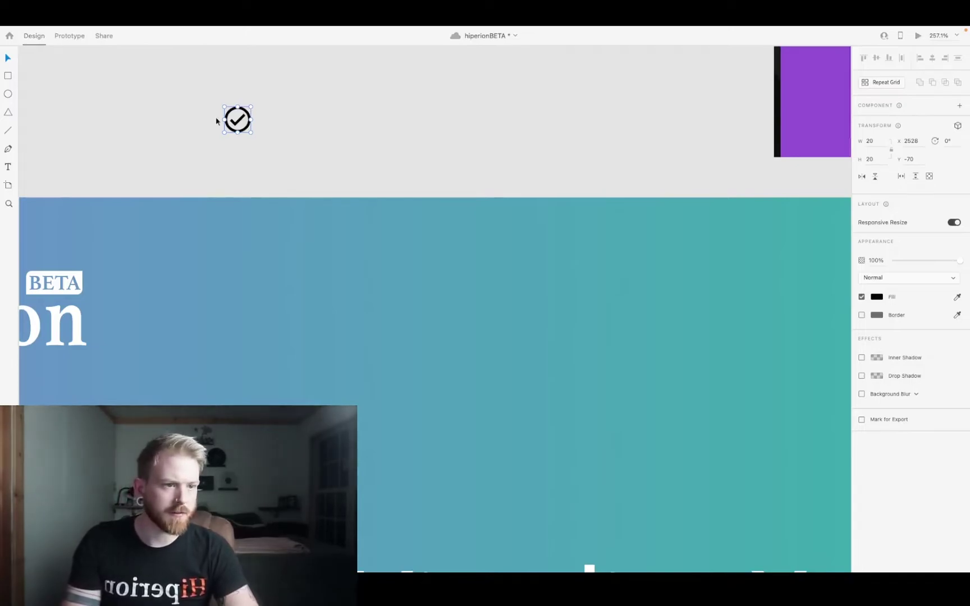
scroll(223, 126, "up", 2)
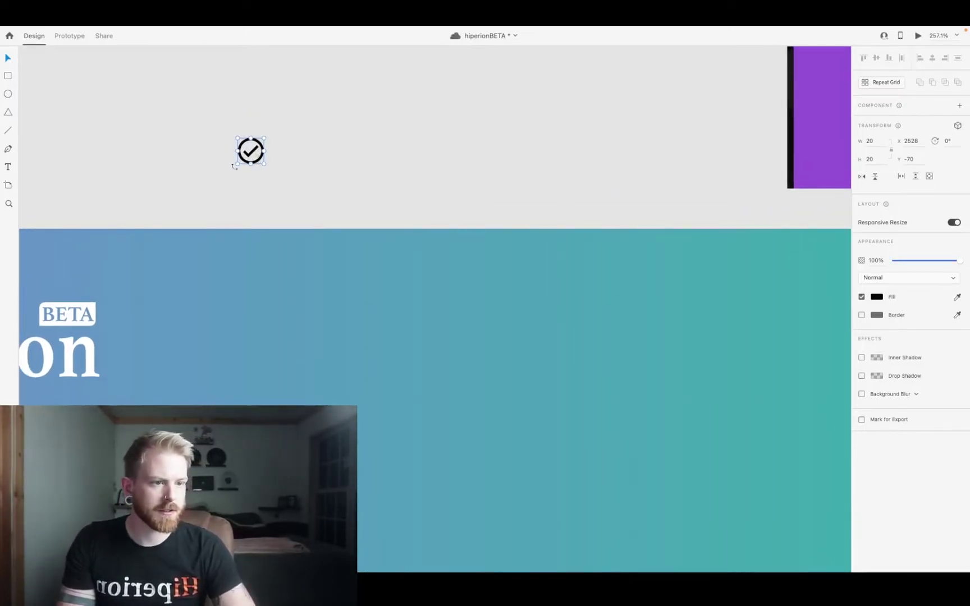
scroll(234, 170, "up", 5)
scroll(234, 170, "up", 3)
right_click(304, 212)
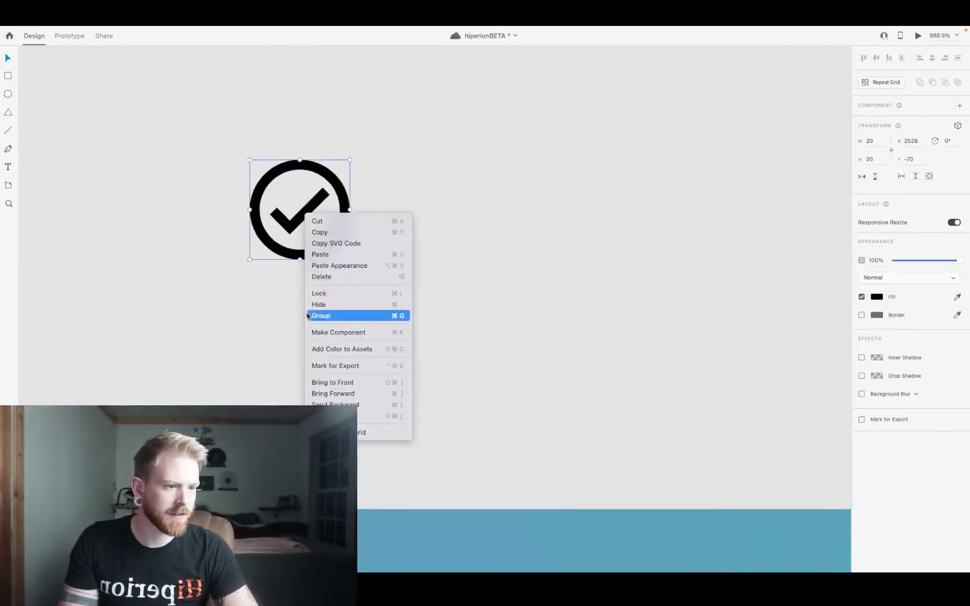
left_click(275, 330)
- Move the black check shape to about X 2530, Y -61 on the canvas and save the document
left_click_drag(321, 251, 332, 290)
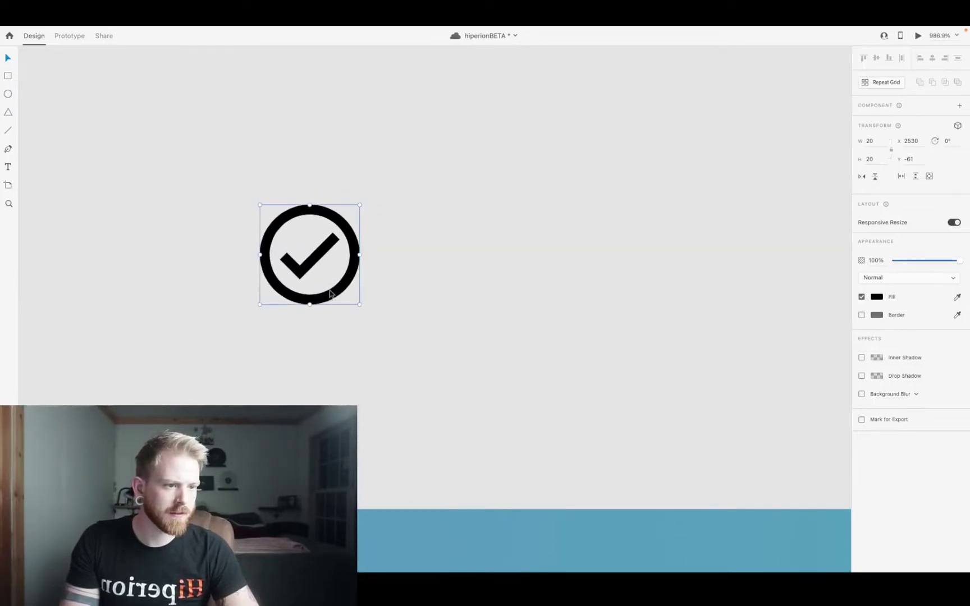
right_click(331, 290)
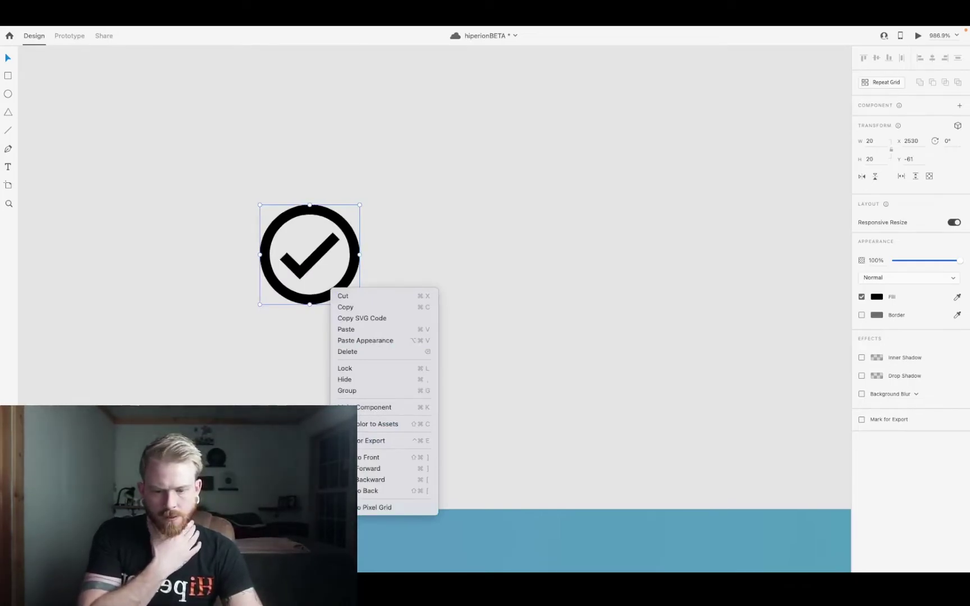
left_click(234, 90)
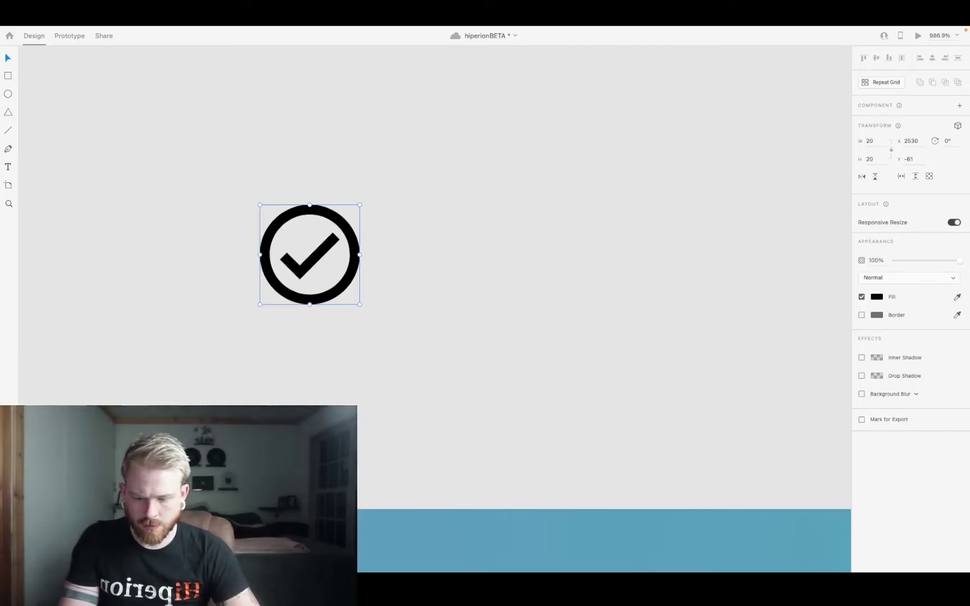
key("super+s")
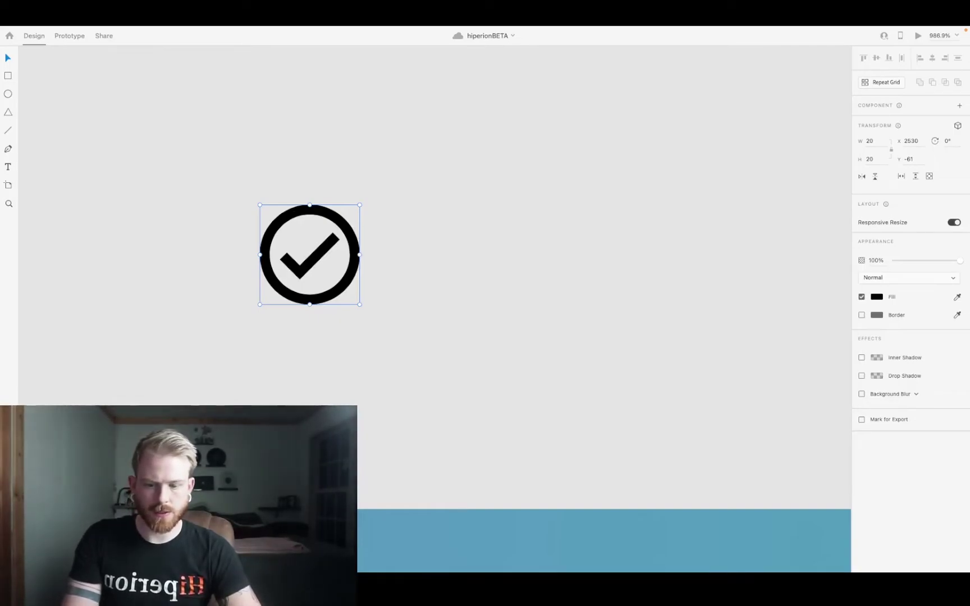
- Paste the white filled check icon and place it between the headline and the hero buttons at about X 803, Y 492
left_click(222, 263)
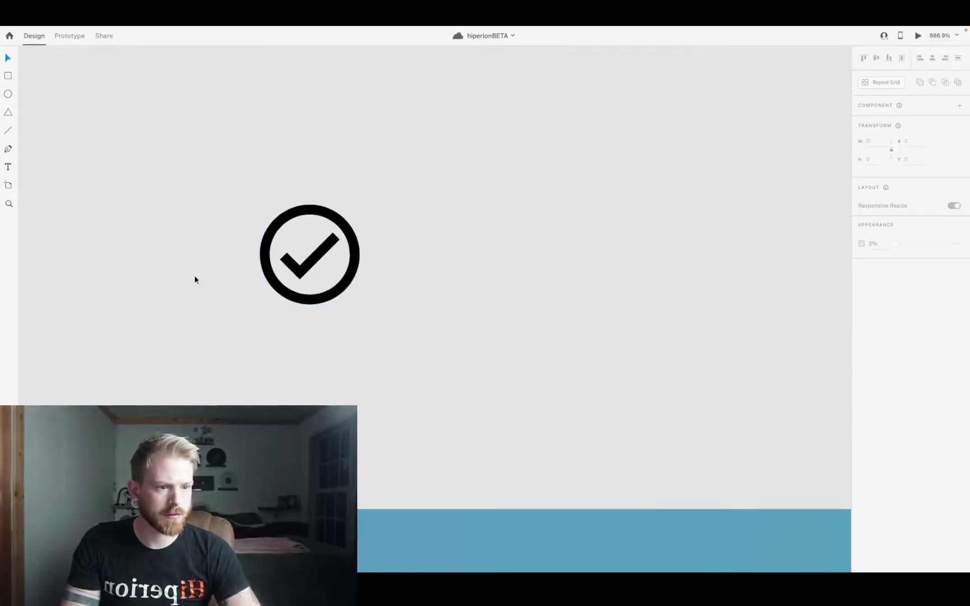
key("super+v")
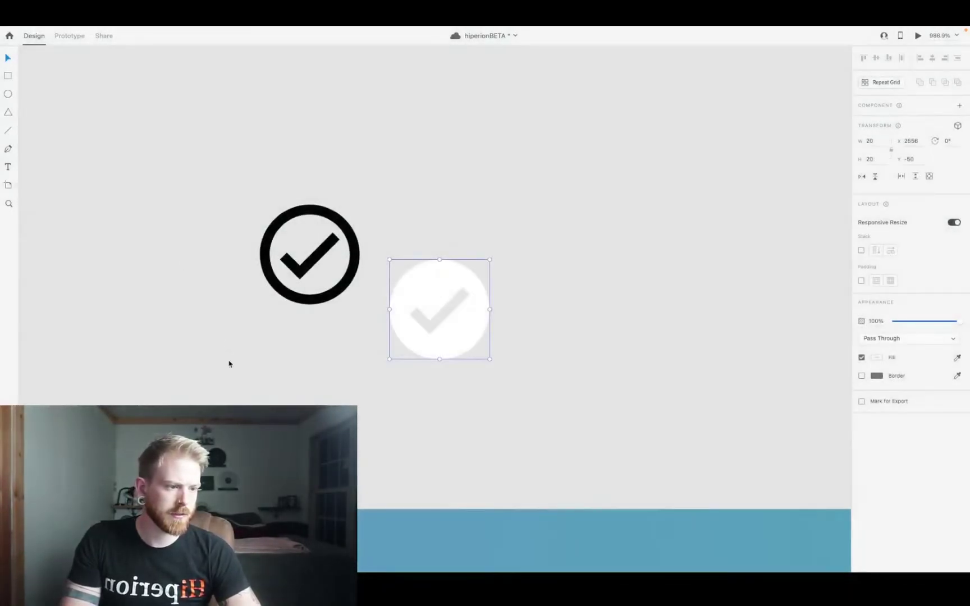
scroll(410, 275, "down", 10)
scroll(411, 275, "right", 2)
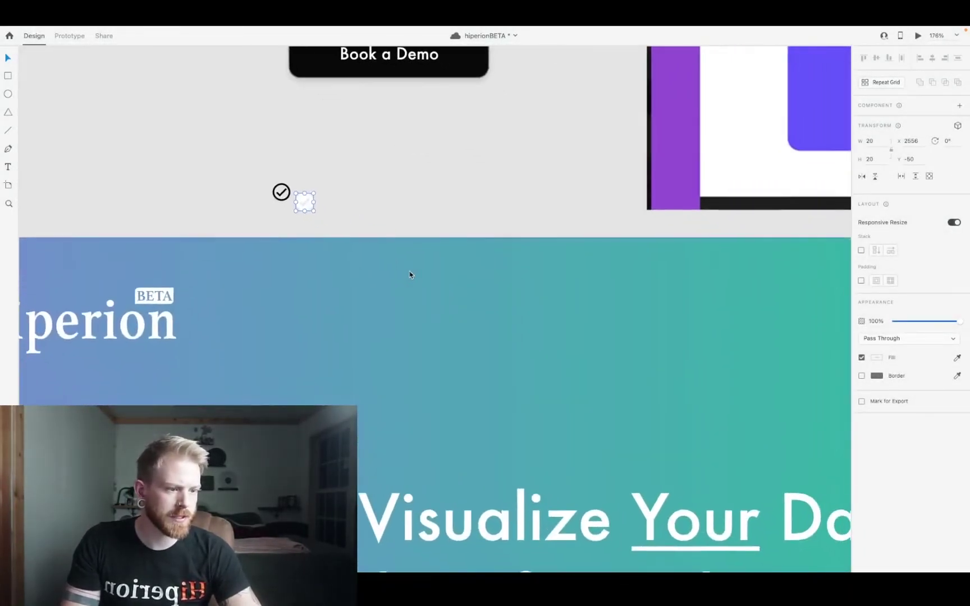
left_click_drag(304, 200, 514, 488)
scroll(515, 484, "down", 5)
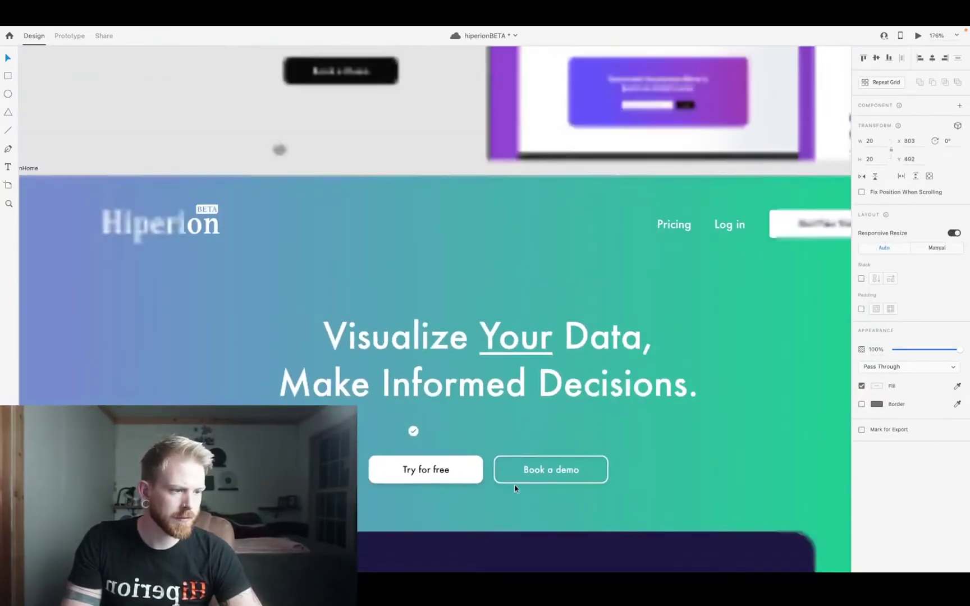
- Examine the size and placement of the checkmark items in the MultiTask reference hero against the home page
scroll(474, 348, "up", 5)
scroll(475, 348, "right", 5)
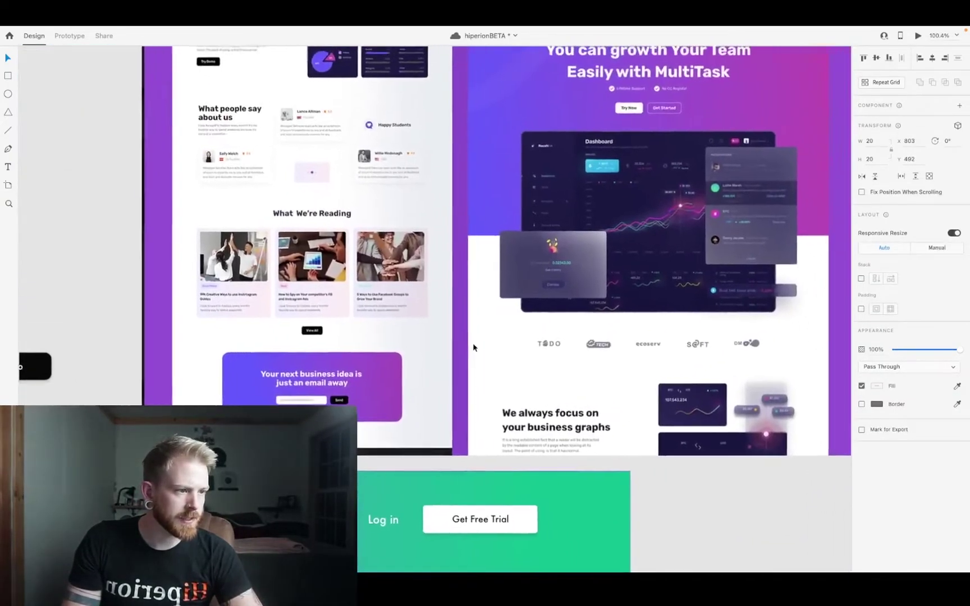
scroll(473, 347, "down", 5)
scroll(473, 346, "left", 3)
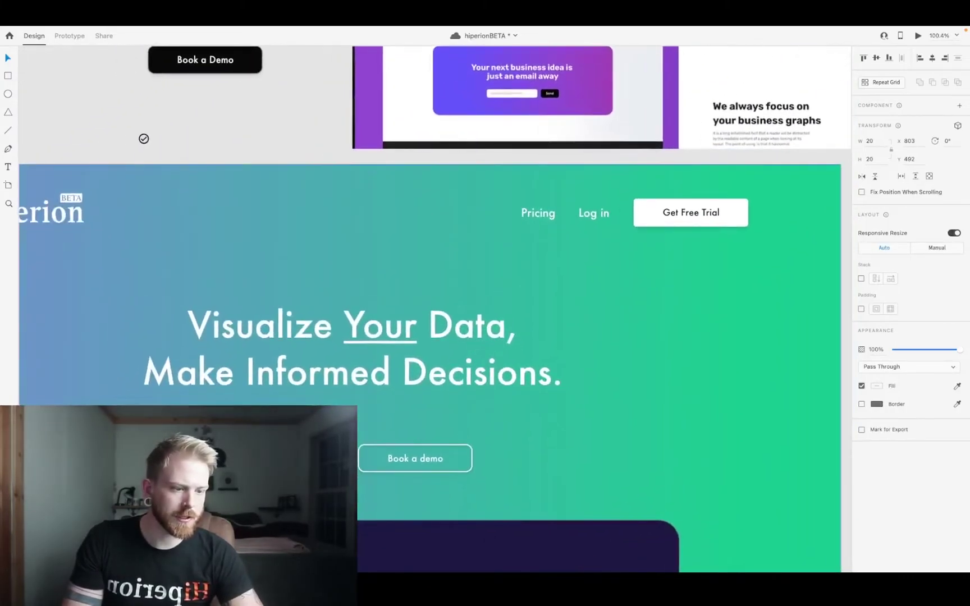
scroll(473, 346, "up", 2)
scroll(273, 419, "up", 2)
left_click(274, 419)
scroll(270, 417, "up", 2)
scroll(270, 417, "right", 2)
scroll(271, 417, "down", 5)
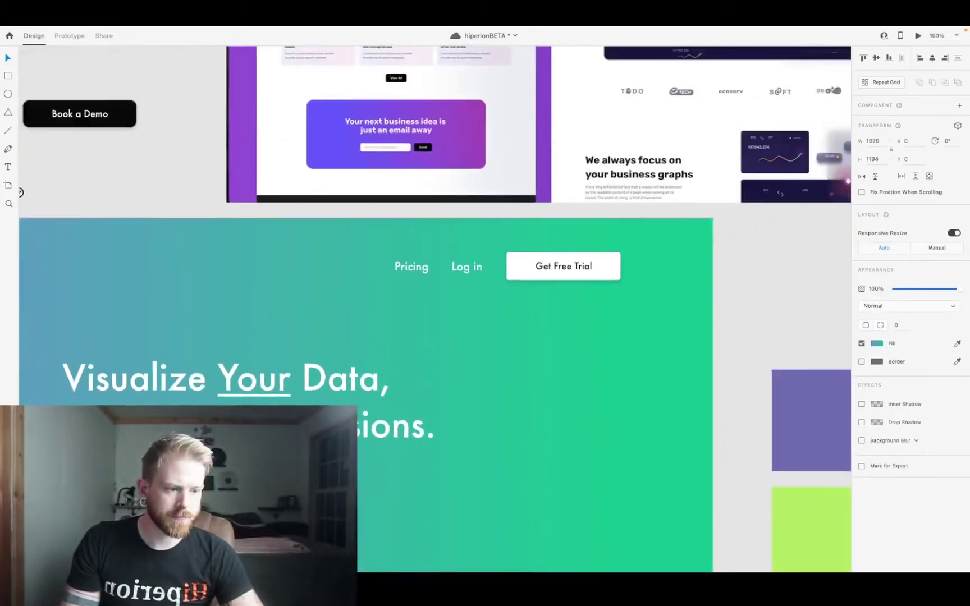
scroll(270, 416, "right", 3)
scroll(270, 417, "up", 2)
scroll(352, 223, "left", 1)
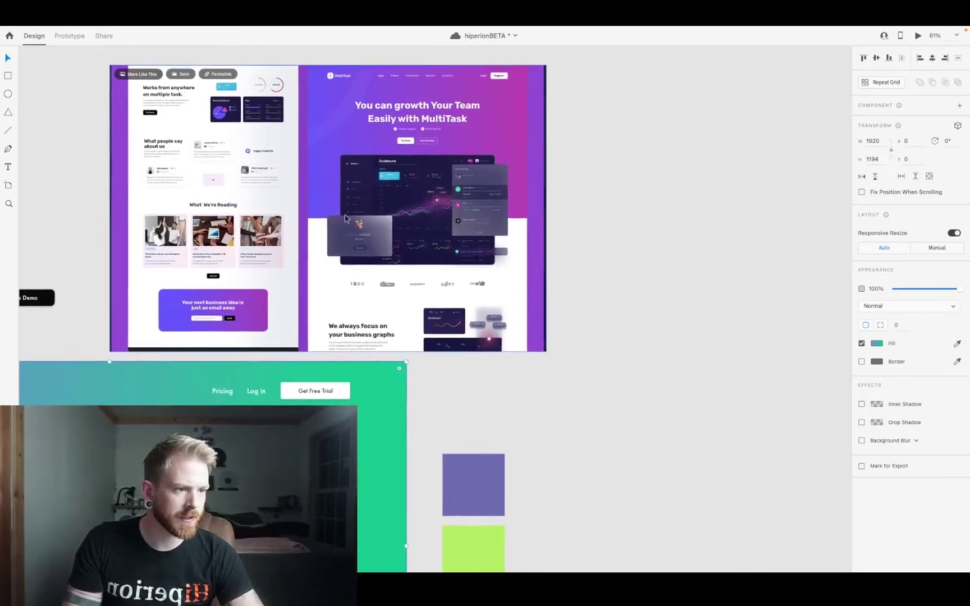
- Duplicate the Pricing label into the space between headline and buttons and replace its text with "Lifetime support"
scroll(309, 219, "left", 2)
scroll(309, 219, "down", 1)
scroll(310, 219, "left", 3)
scroll(309, 219, "down", 1)
scroll(279, 351, "up", 5)
left_click(654, 200)
double_click(653, 201)
left_click_drag(654, 200, 369, 454)
double_click(368, 453)
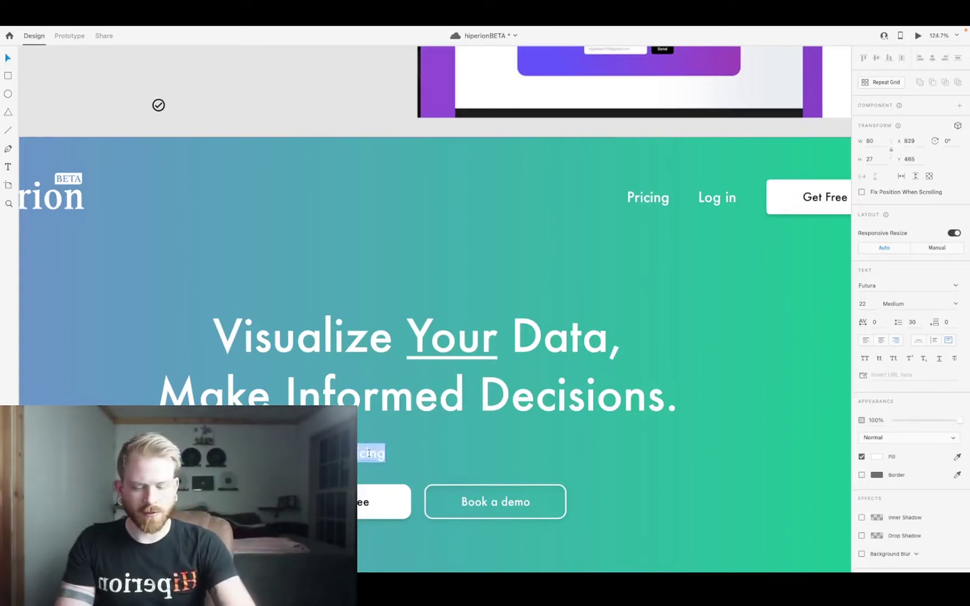
type("Lifetime support")
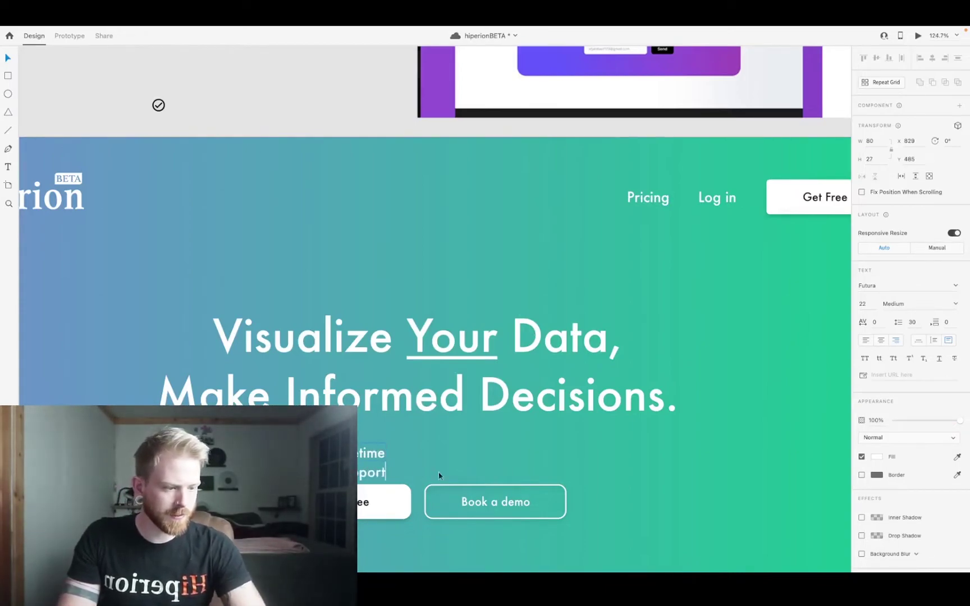
- Fit the "Lifetime support" label on one line and place it beside the check icon at X 833, Y 486, with height 32
key("Escape")
double_click(386, 462)
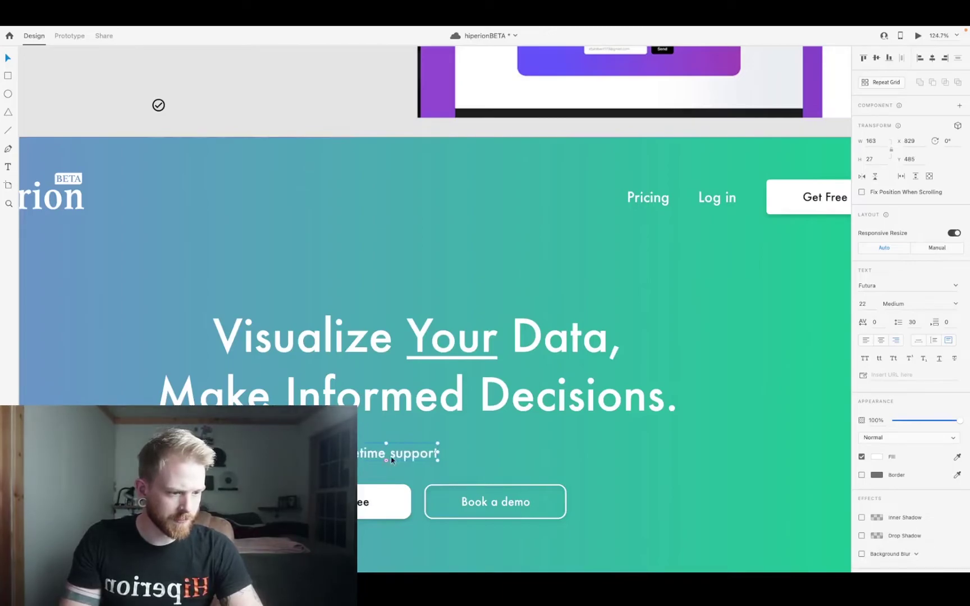
left_click_drag(396, 459, 391, 462)
scroll(344, 458, "up", 5)
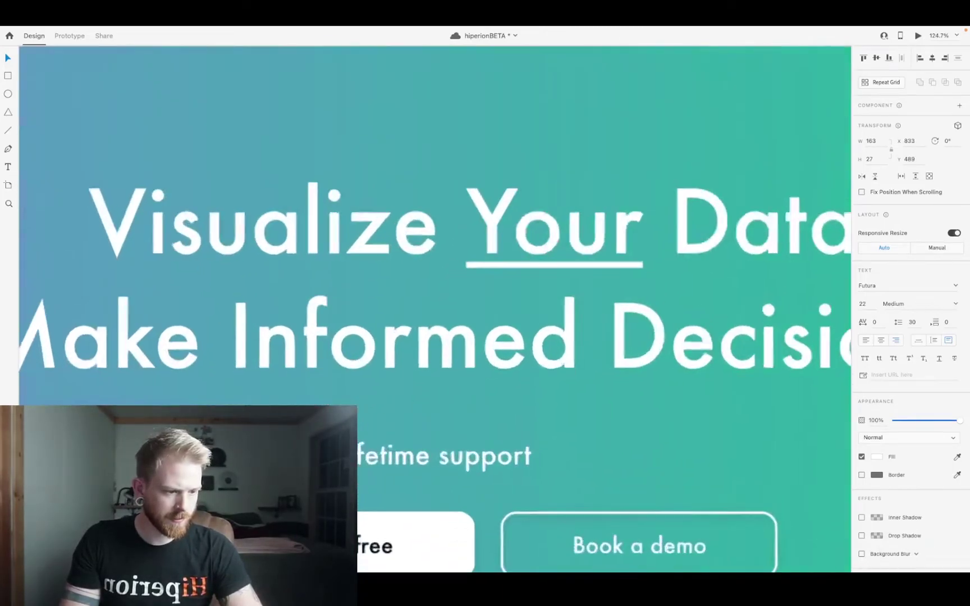
left_click_drag(356, 465, 356, 463)
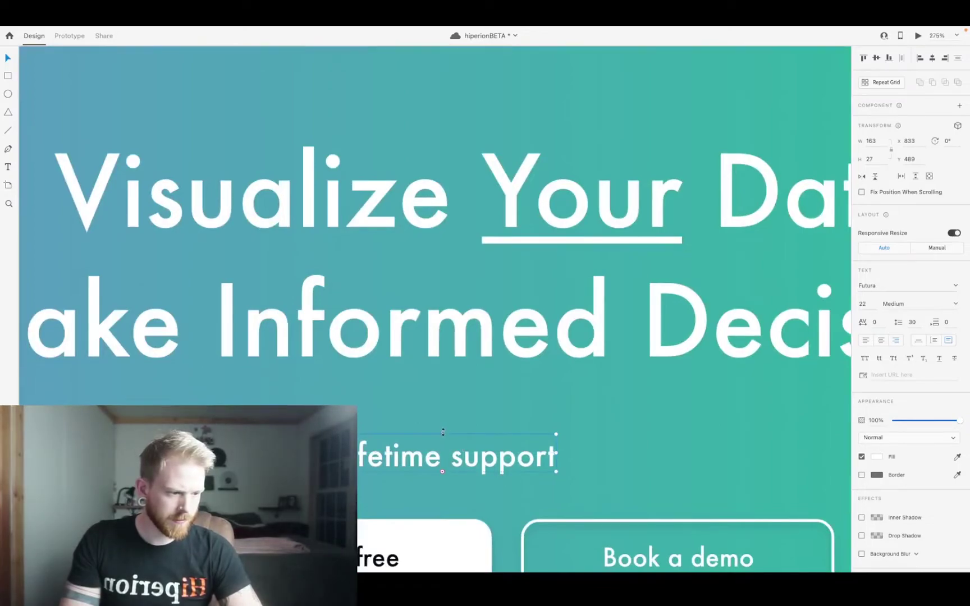
left_click_drag(443, 433, 423, 460)
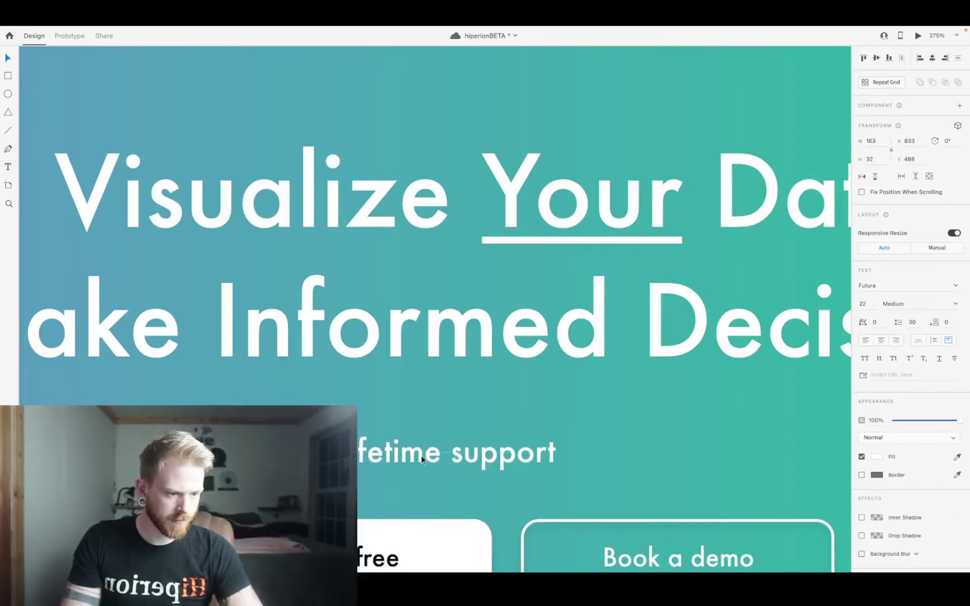
scroll(435, 289, "down", 5)
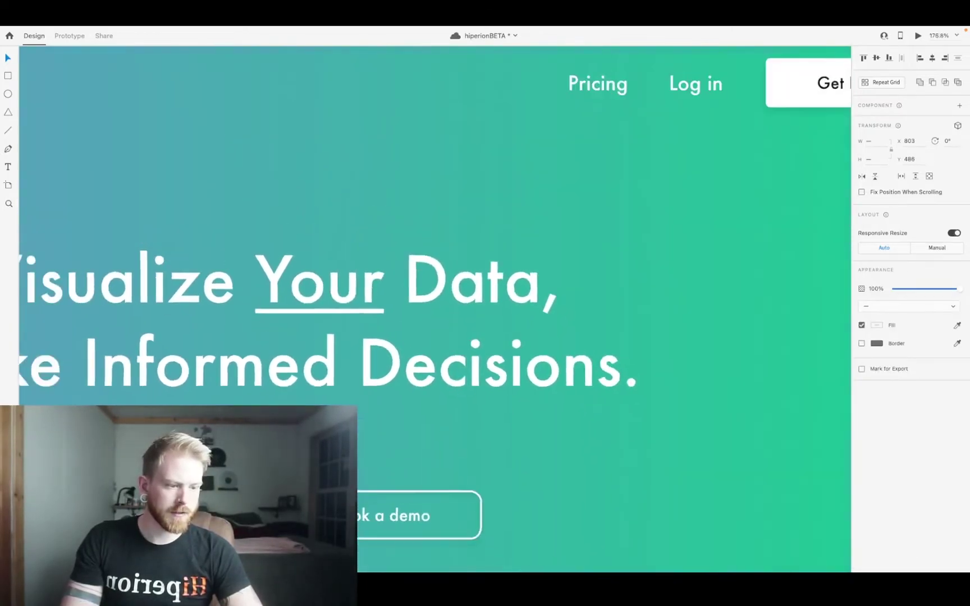
- Move the checkmark and "Lifetime support" text to X 717 beneath the headline, comparing the layout with the MultiTask reference hero
left_click_drag(332, 433, 253, 426)
scroll(435, 310, "up", 10)
scroll(435, 309, "down", 4)
scroll(435, 309, "up", 5)
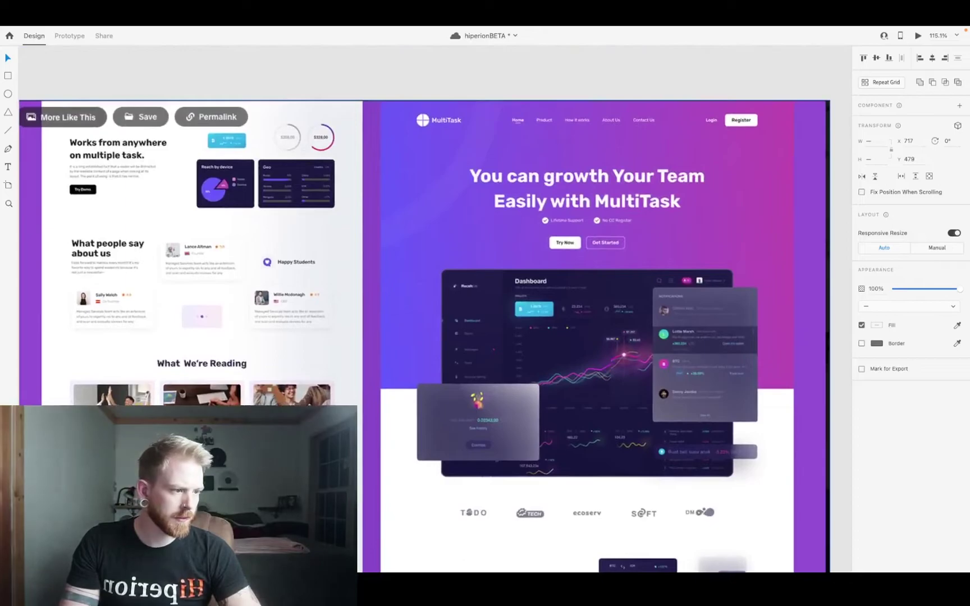
scroll(245, 366, "down", 3)
scroll(245, 366, "left", 2)
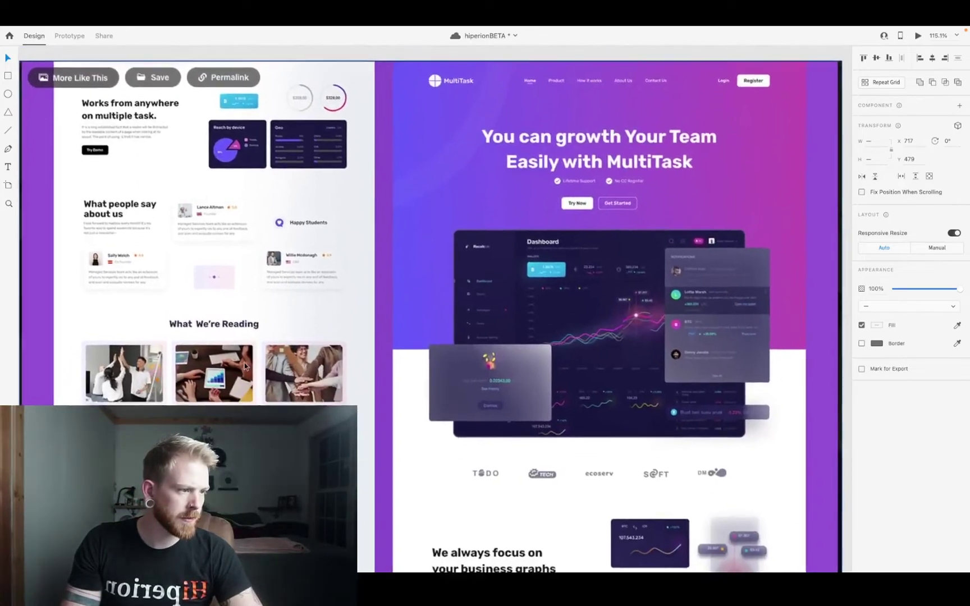
scroll(211, 363, "down", 15)
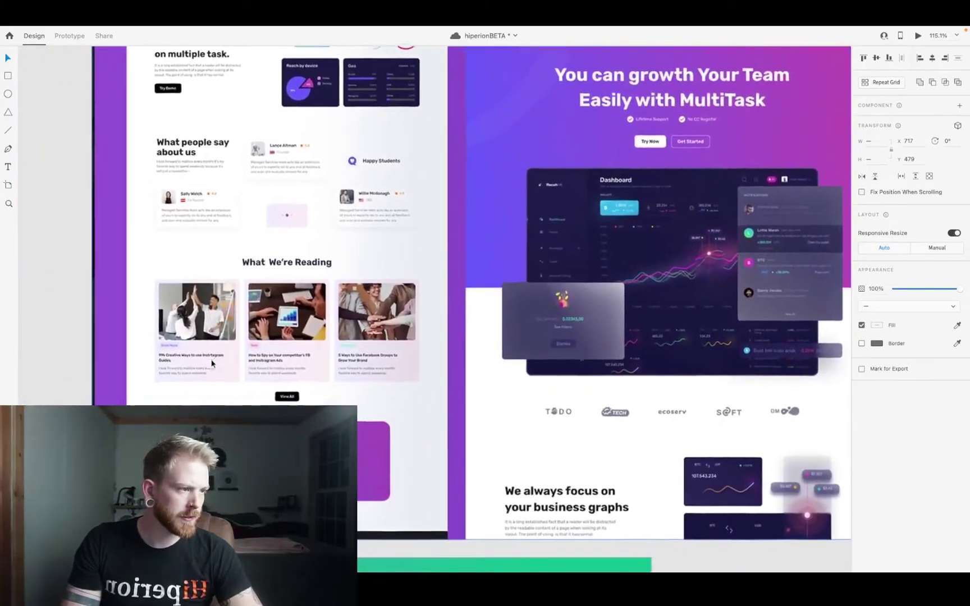
scroll(211, 363, "left", 5)
scroll(212, 363, "right", 5)
scroll(212, 363, "left", 2)
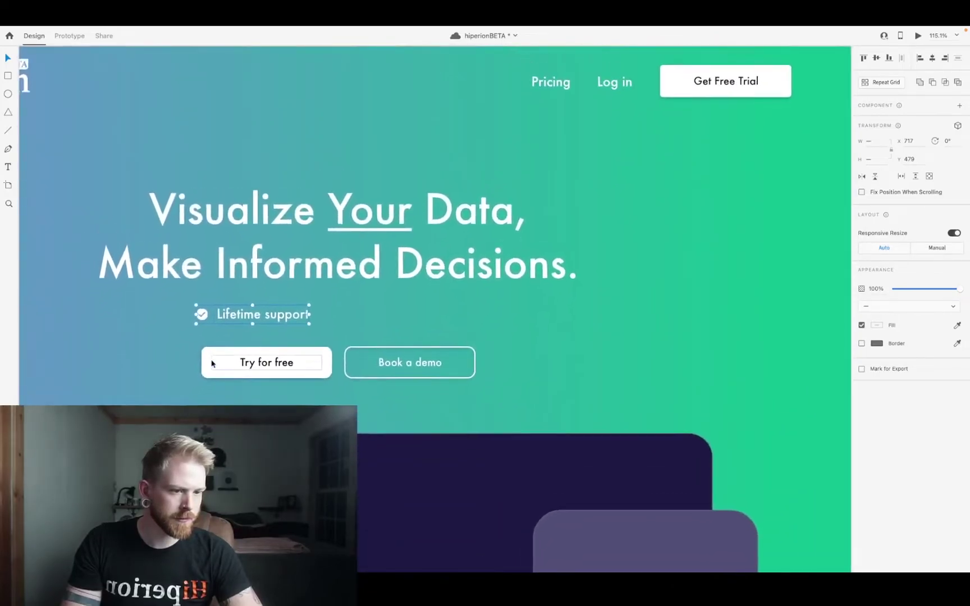
- Duplicate the "Lifetime support" item beside the original and change the copy's text to "Free plan available"
left_click_drag(207, 321, 349, 319)
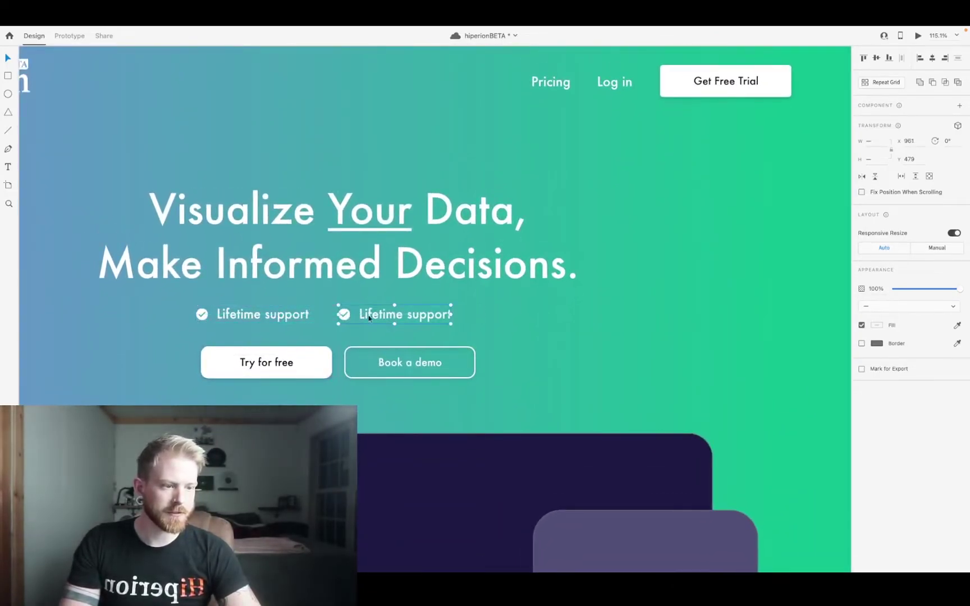
double_click(383, 319)
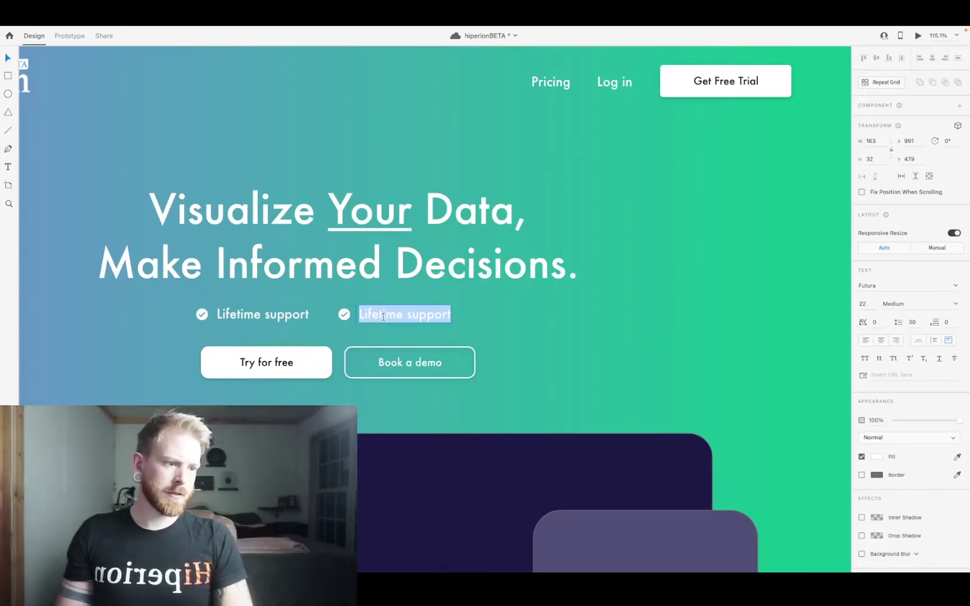
type("Free plan available")
key("Escape")
- Nudge the "Free plan available" and "Lifetime support" items, each with its checkmark, slightly rightward over the buttons below them
double_click(452, 316)
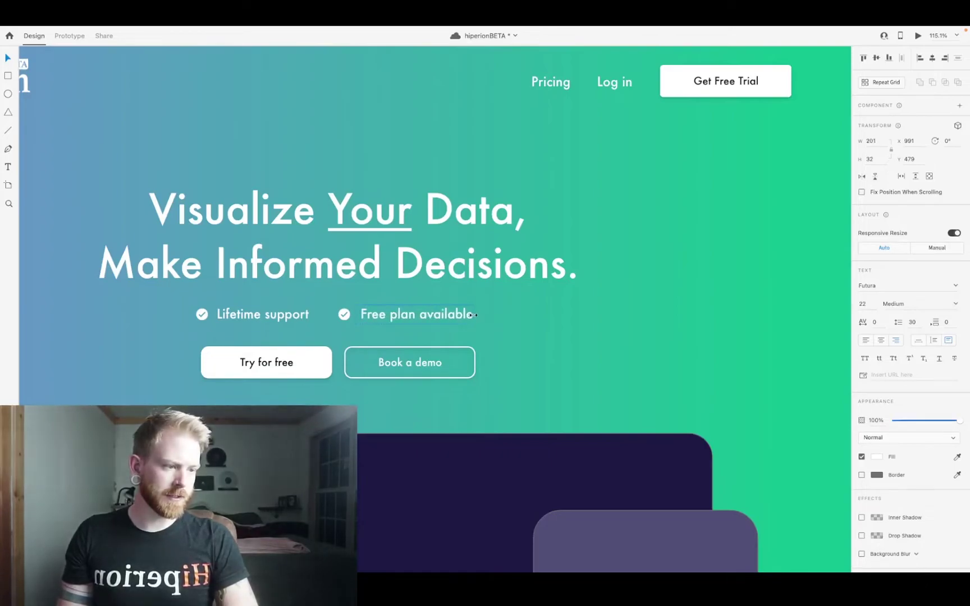
left_click(344, 316, "shift")
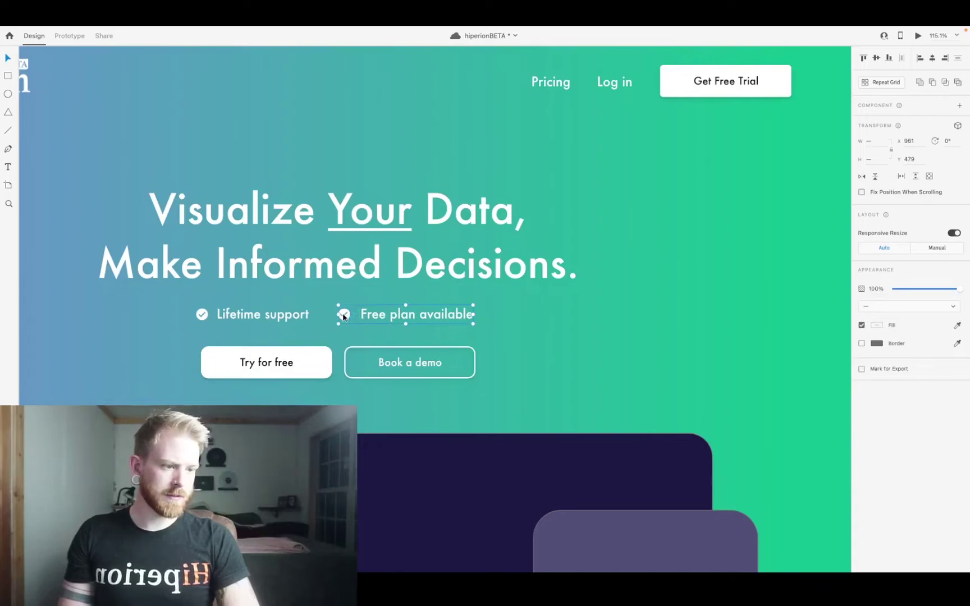
mouse_move(344, 316)
left_mouse_down()
mouse_move(382, 316)
mouse_move(348, 317)
left_mouse_up()
left_click(256, 313)
left_click(201, 314, "shift")
mouse_move(201, 314)
left_mouse_down()
mouse_move(225, 315)
mouse_move(207, 315)
left_mouse_up()
- Change the blue stop of the hero background's linear gradient to black, #000000
left_click(176, 333)
scroll(176, 333, "down", 10)
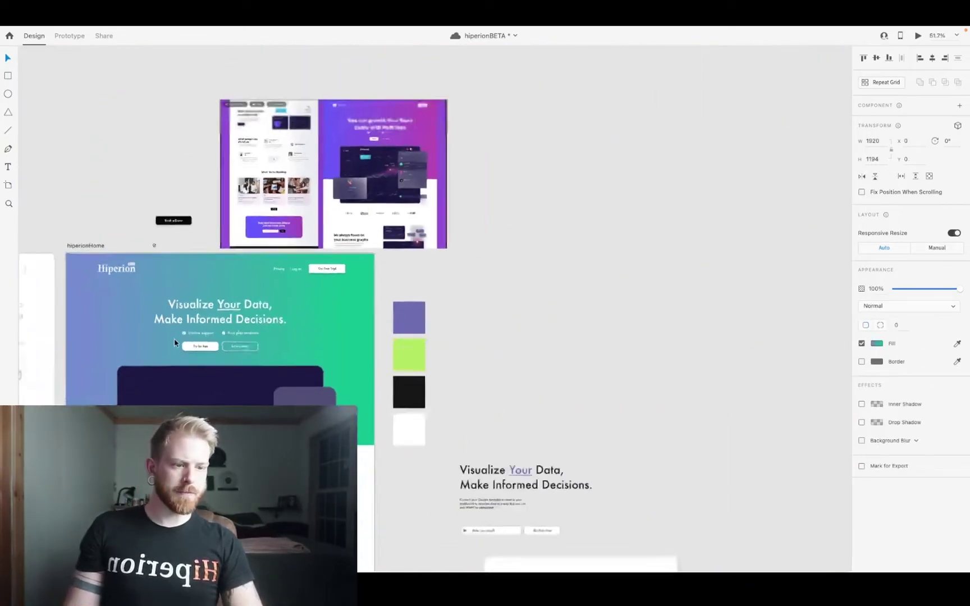
scroll(285, 225, "up", 4)
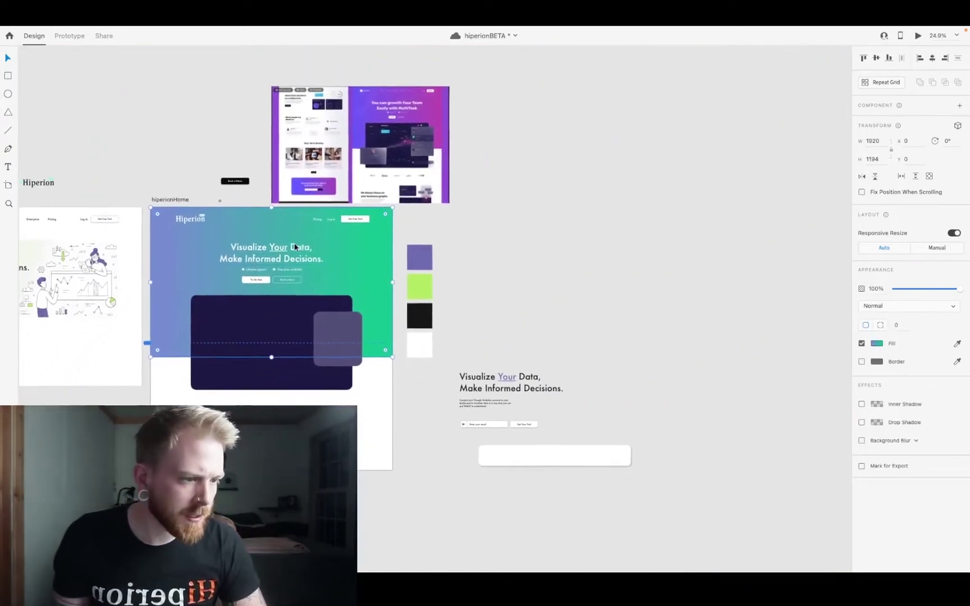
scroll(286, 224, "up", 1)
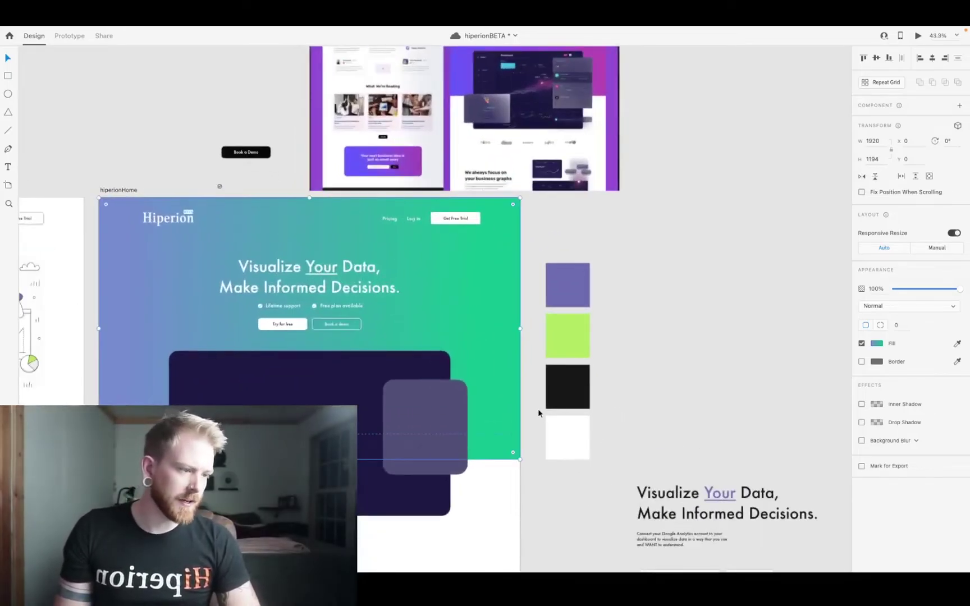
left_click(879, 347)
left_click_drag(792, 339, 737, 388)
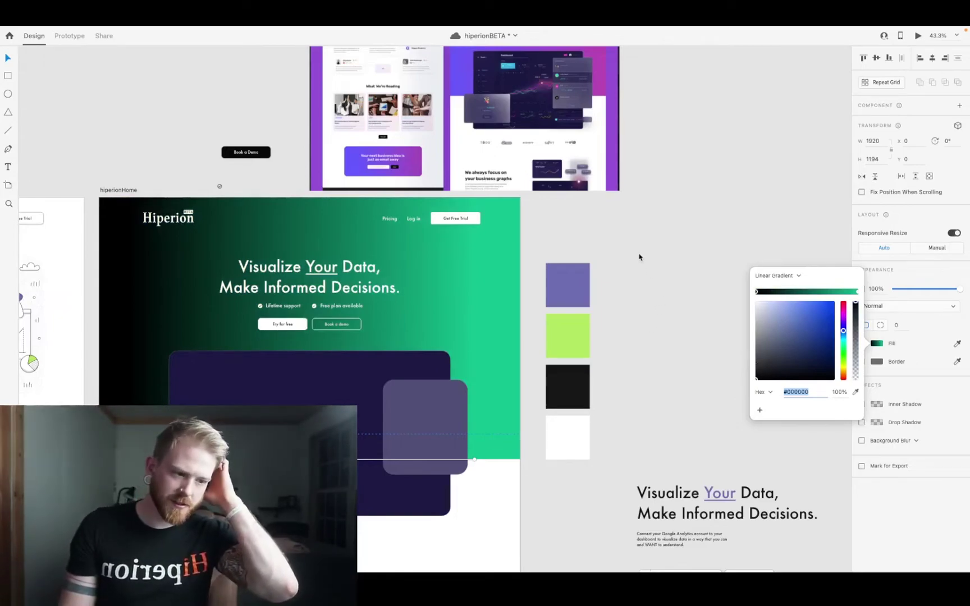
left_click(335, 387)
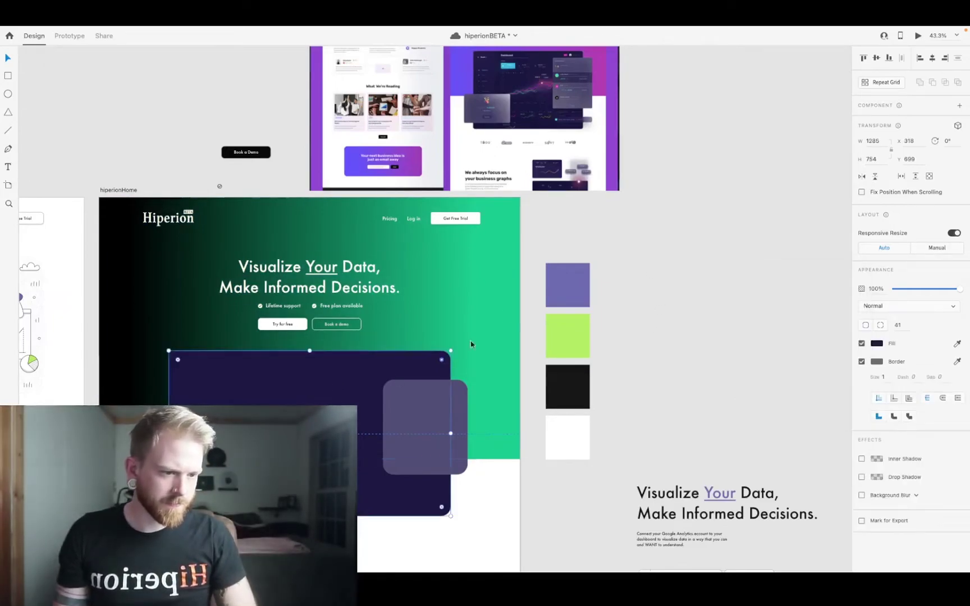
scroll(288, 404, "down", 5)
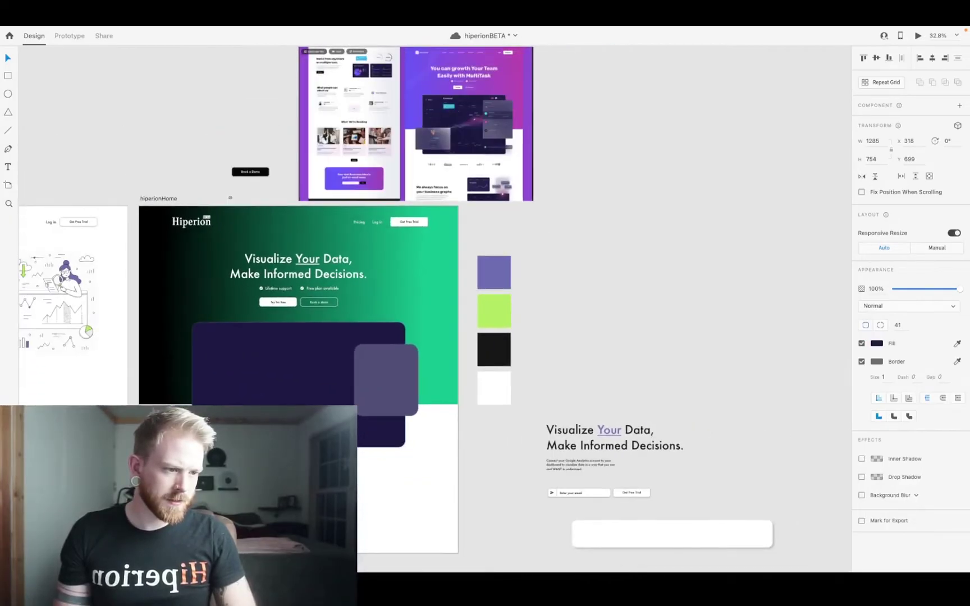
left_click(422, 289)
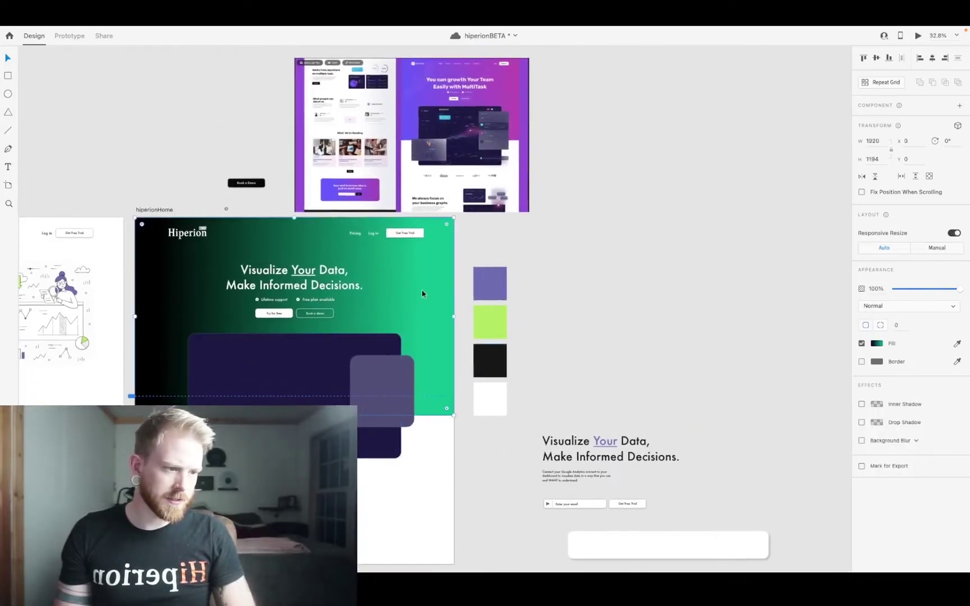
left_click(877, 343)
left_click(797, 275)
left_click(793, 277)
left_click(792, 276)
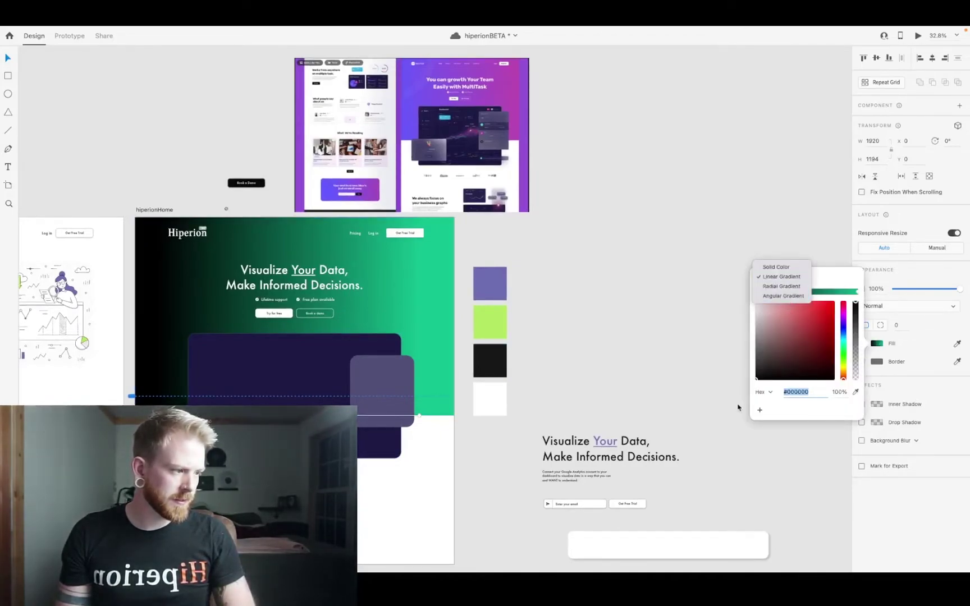
left_click(789, 418)
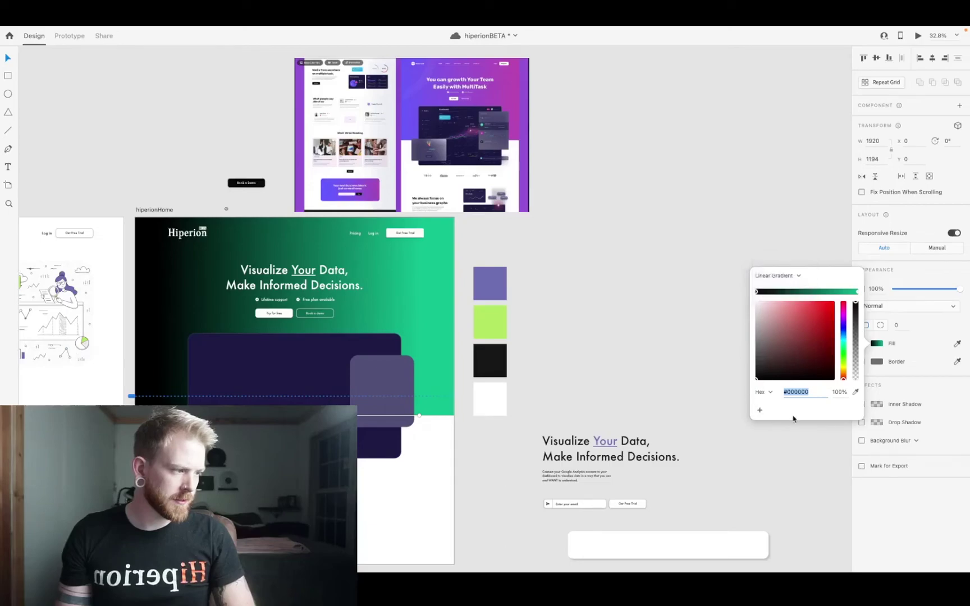
- Angle the hero background's gradient diagonally, starting with black near the Hiperion logo and ending in green at the lower right corner
left_click(187, 271)
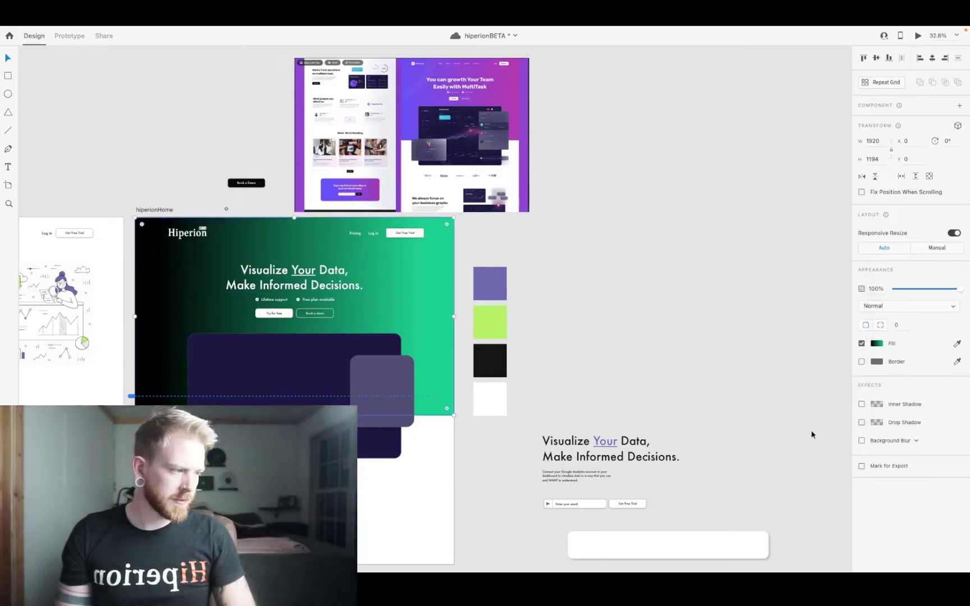
left_click(877, 344)
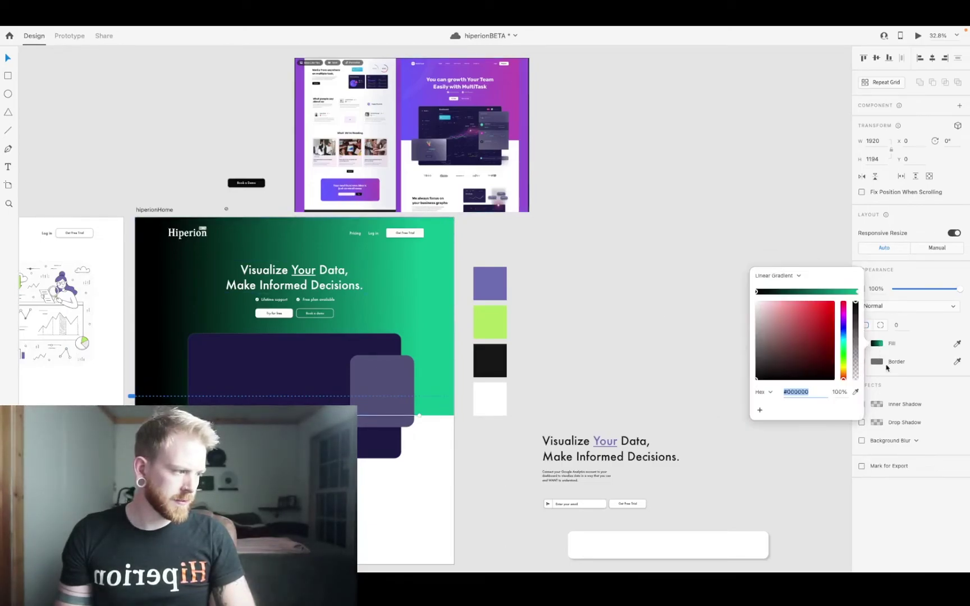
left_click(795, 276)
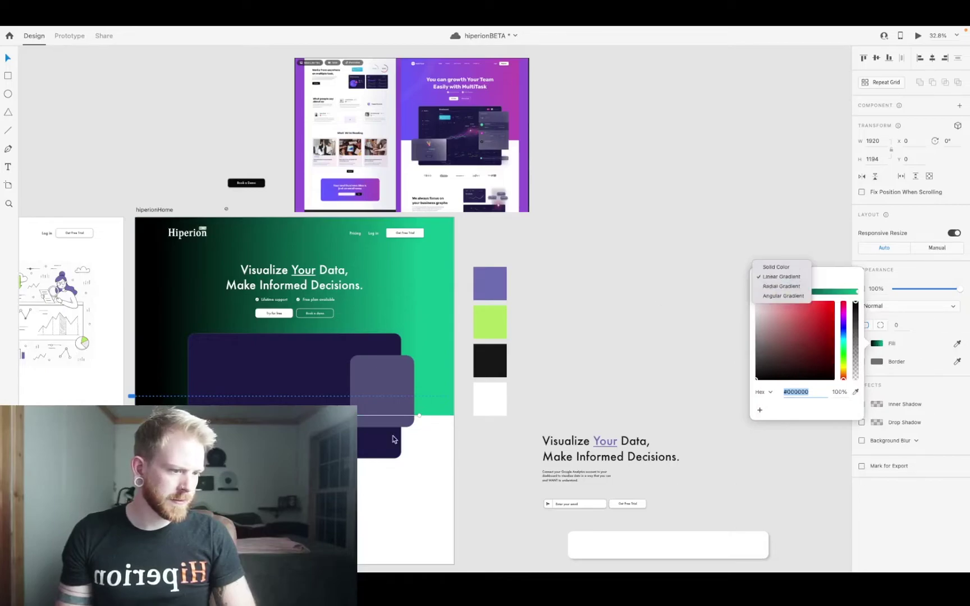
left_click_drag(138, 415, 159, 240)
left_click(602, 299)
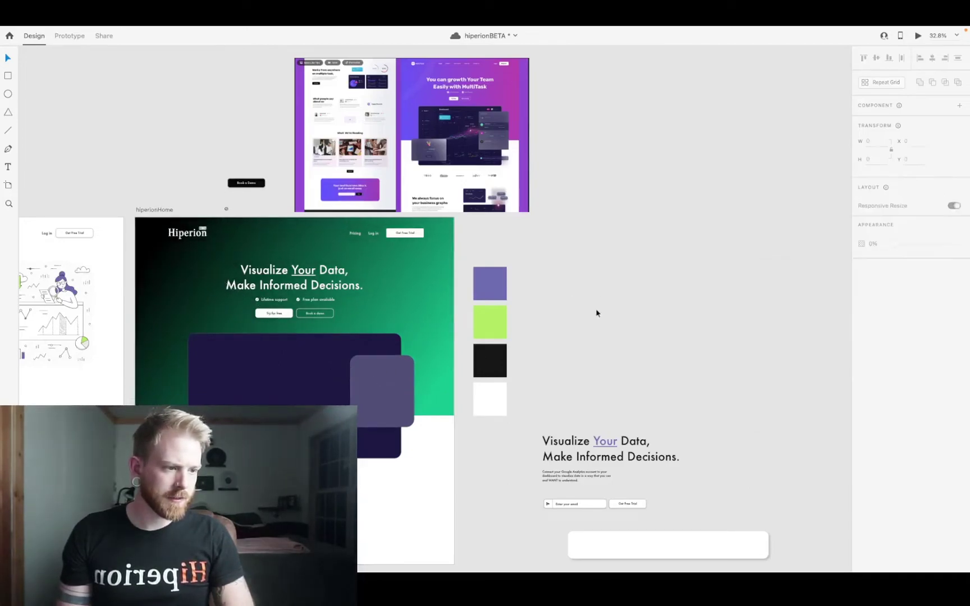
left_click(428, 323)
scroll(316, 361, "down", 2)
scroll(316, 362, "left", 2)
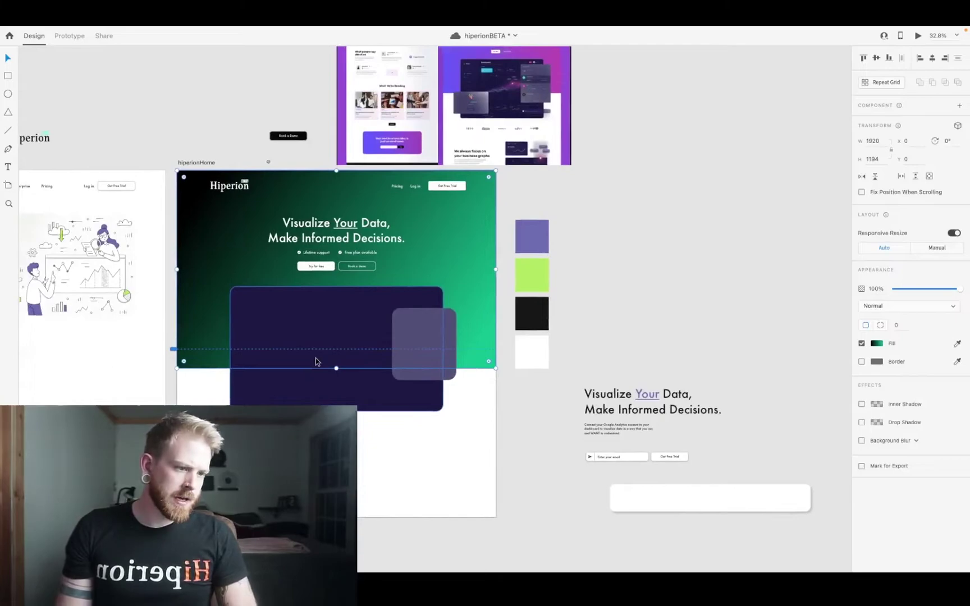
left_click(317, 335)
left_click(536, 276)
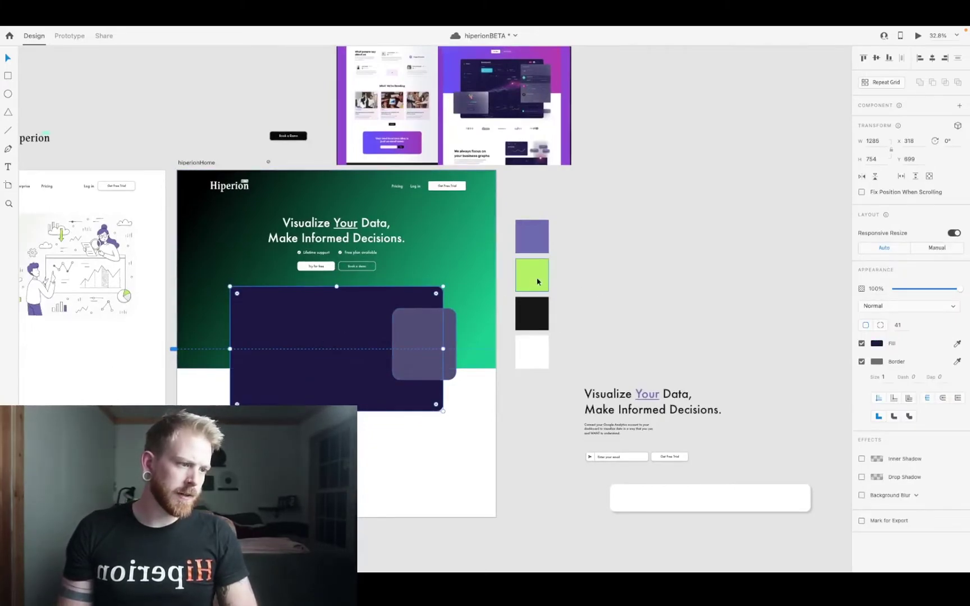
left_click(441, 271)
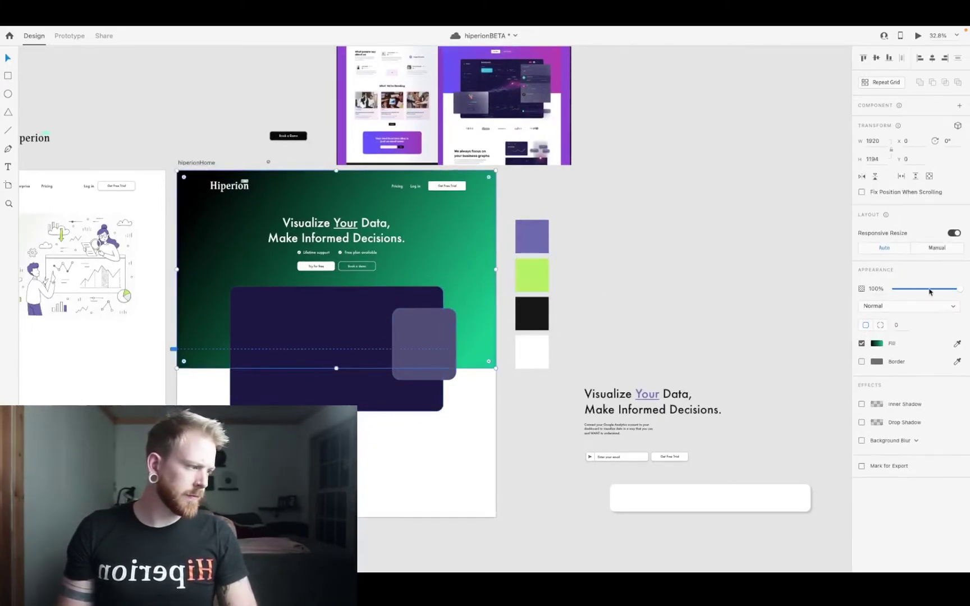
left_click(877, 344)
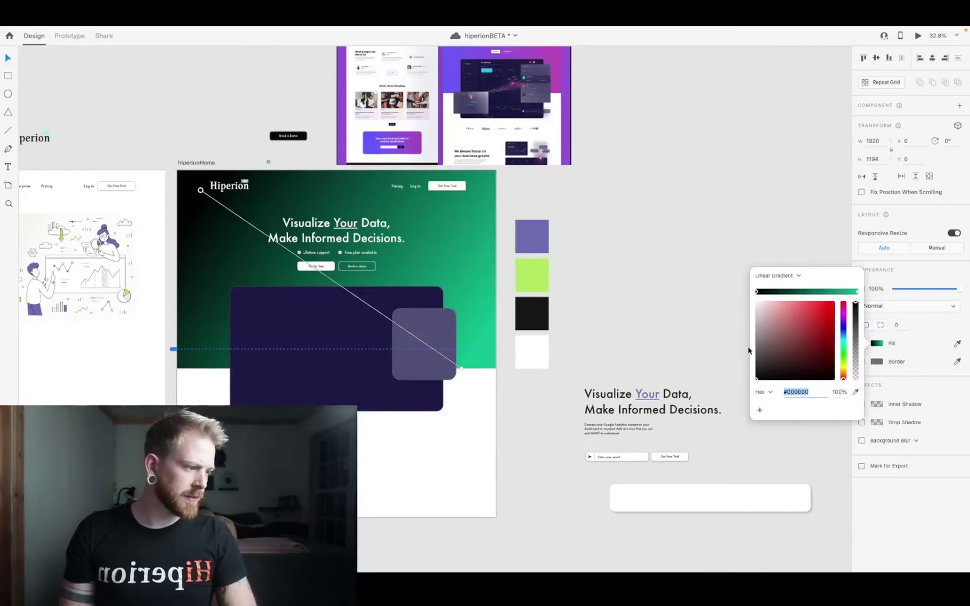
left_click(658, 314)
- Recolour the large rounded dashboard panel's fill to a neutral dark grey
left_click(255, 329)
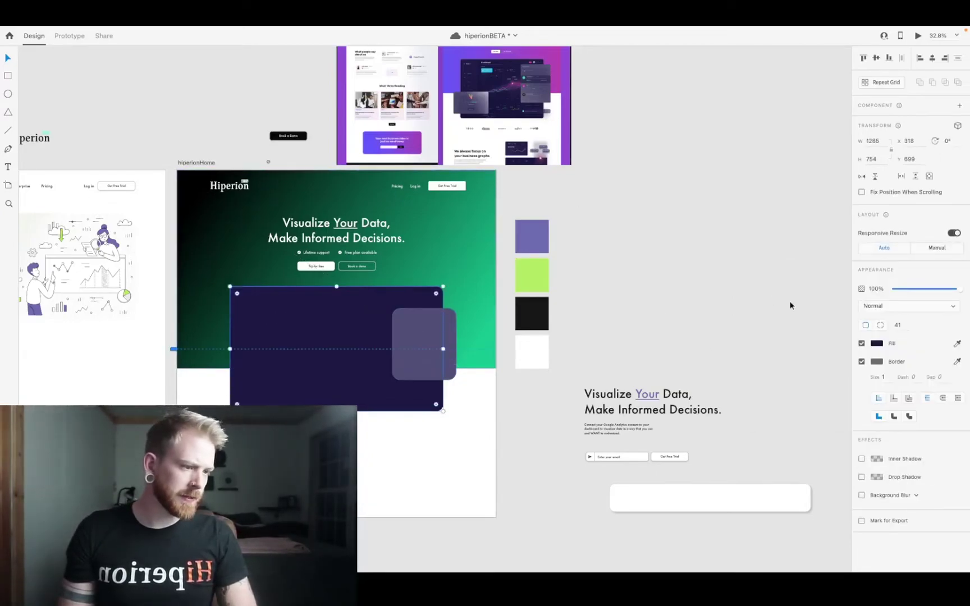
left_click(876, 345)
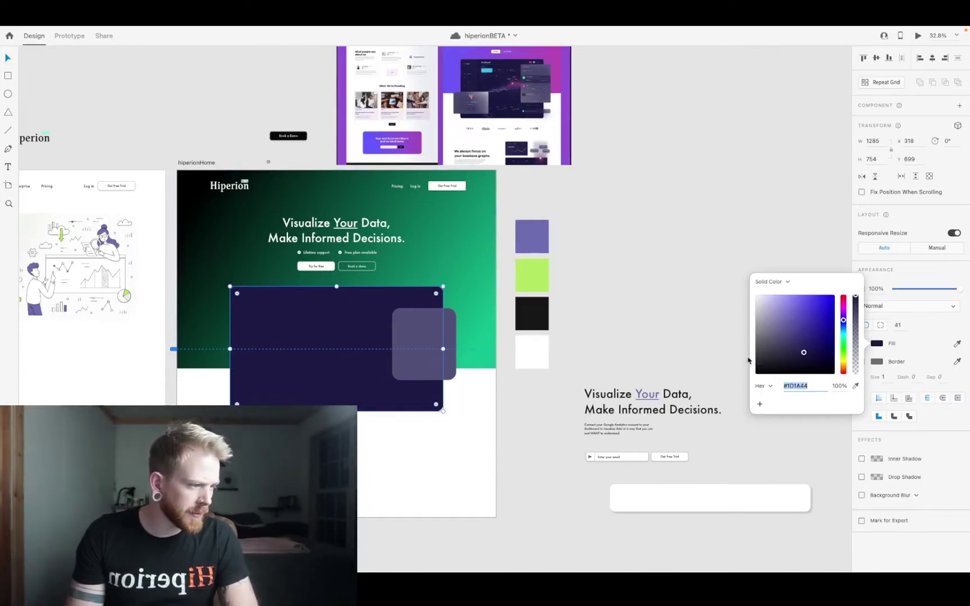
left_click_drag(779, 348, 756, 344)
left_click(880, 366)
left_click(879, 366)
key("Escape")
- Add a drop shadow to the large dashboard panel with X and Y offsets of 15
left_click(350, 396)
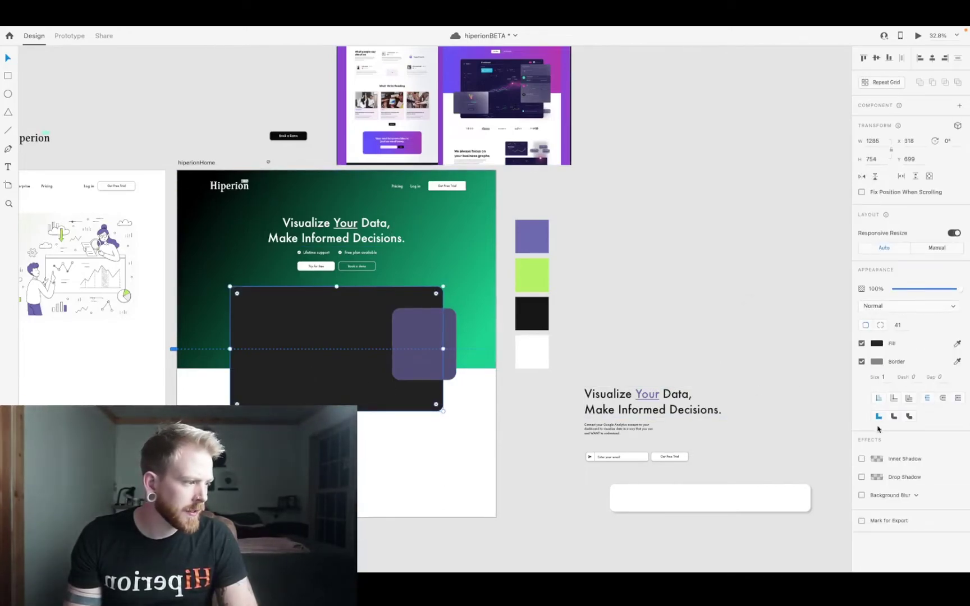
left_click(863, 477)
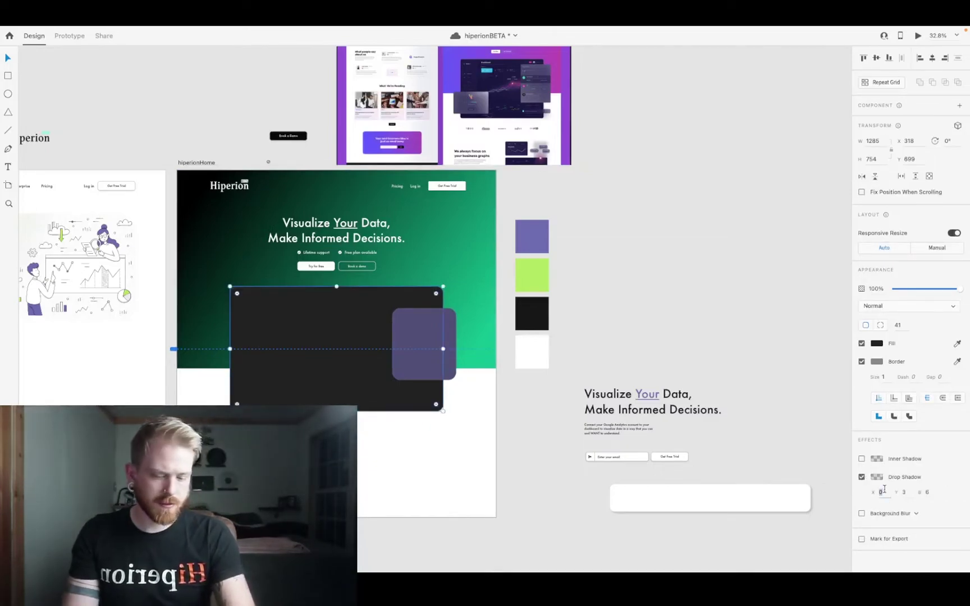
type("15")
key("Tab")
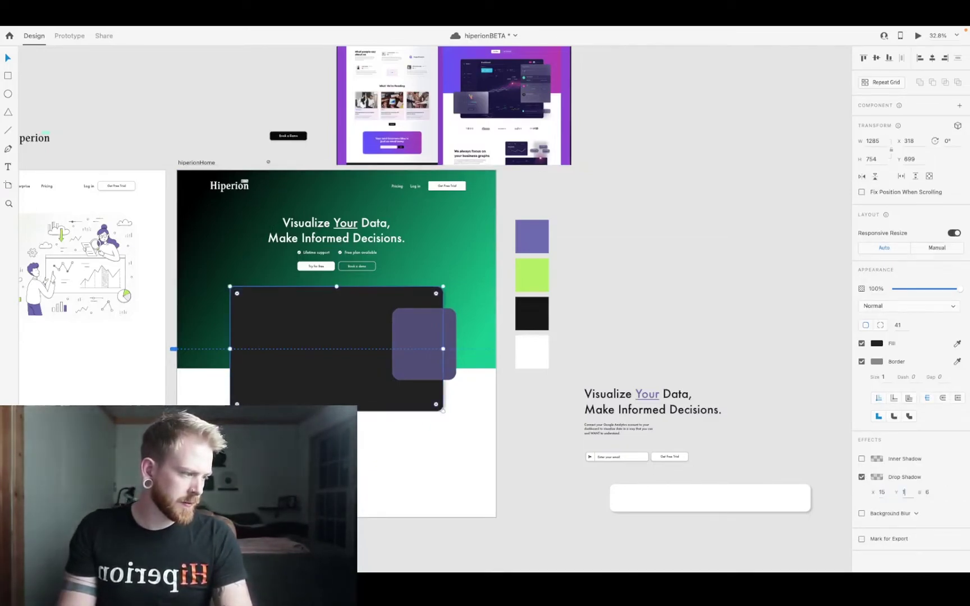
key("Tab")
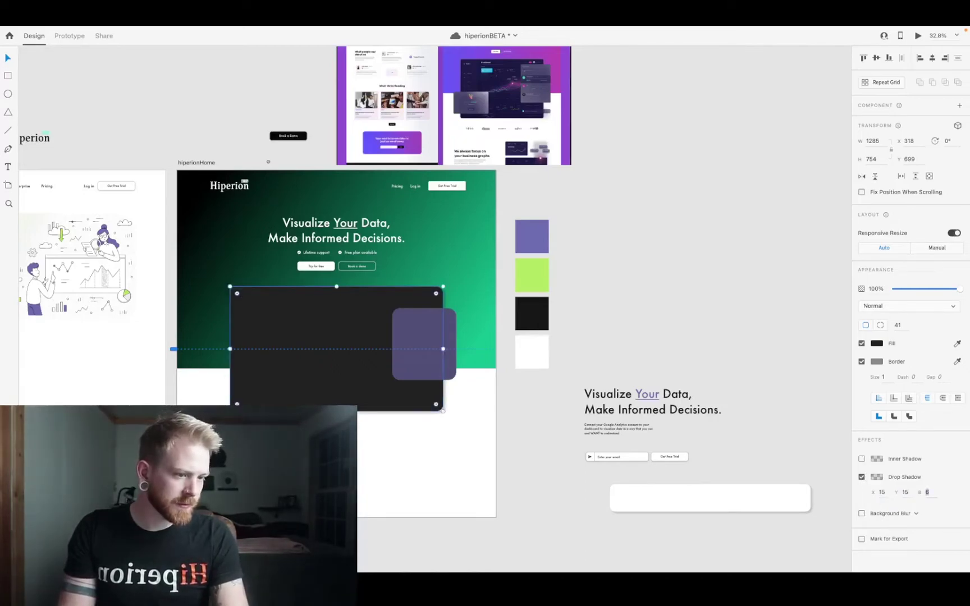
left_click(665, 325)
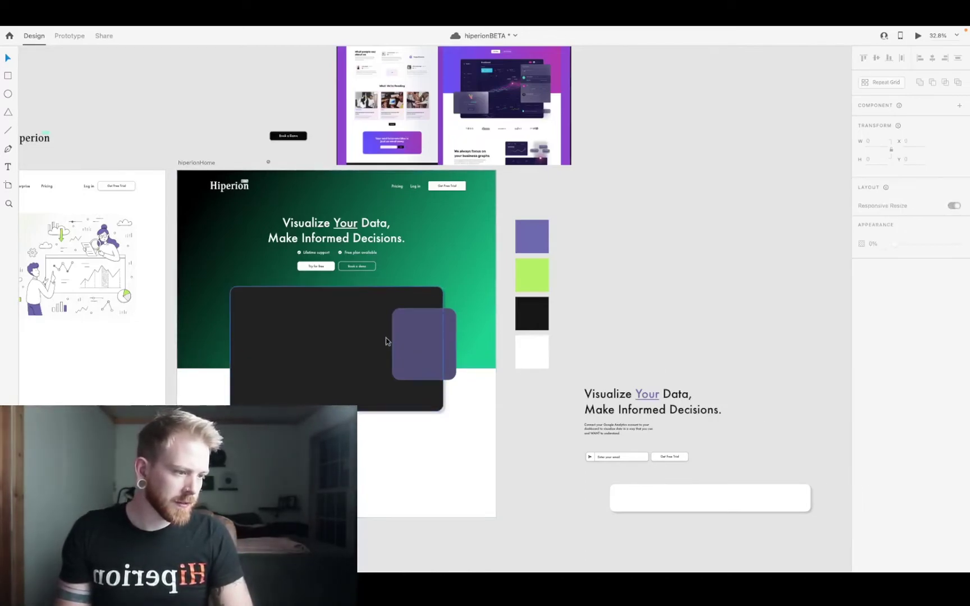
- Sample the large panel's dark grey for the smaller overlapping card and lighten the card's fill to #363636
left_click(388, 340)
left_click(406, 344)
key("i")
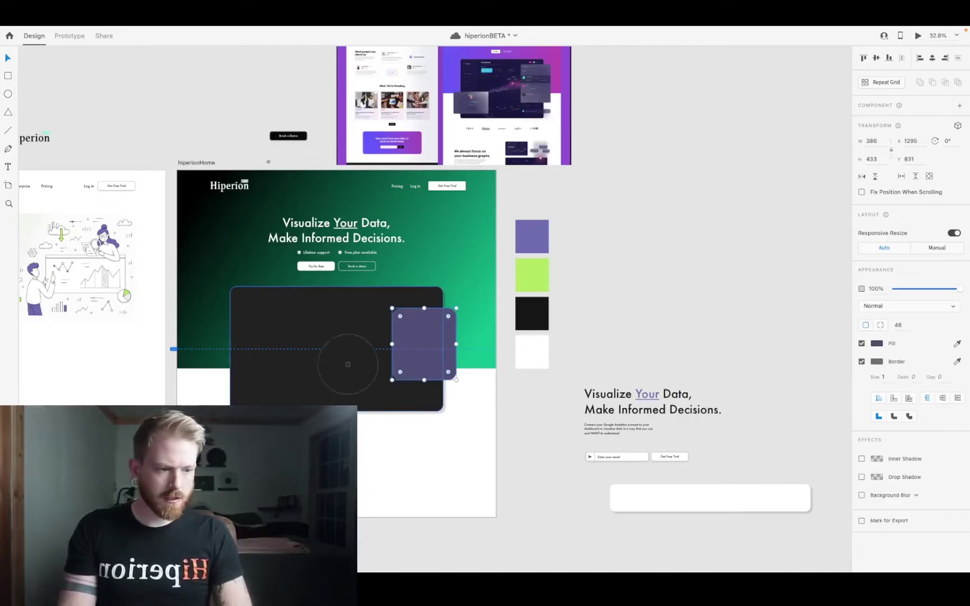
left_click(336, 354)
left_click(877, 344)
mouse_move(758, 362)
left_mouse_down()
mouse_move(750, 346)
mouse_move(748, 360)
left_mouse_up()
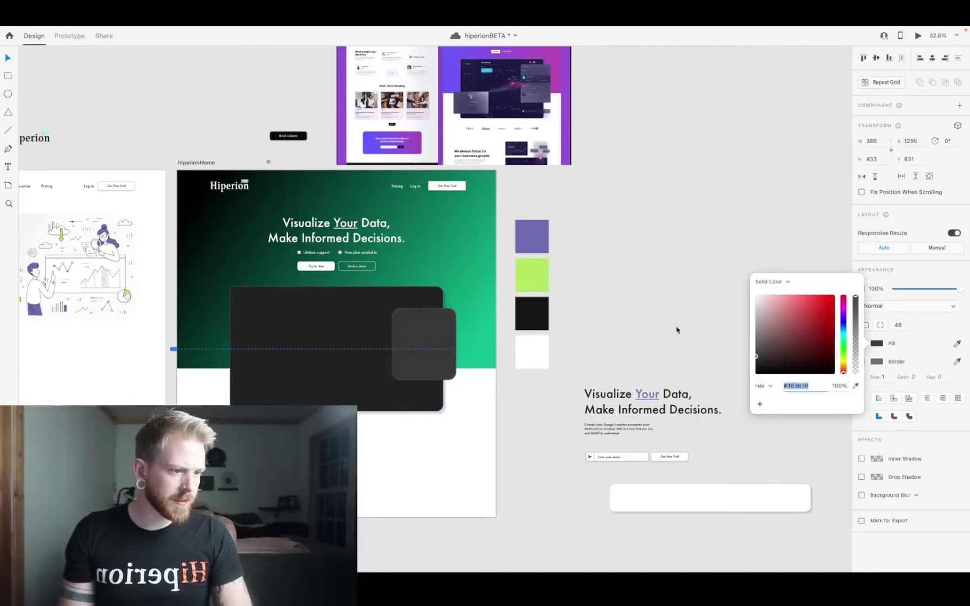
key("Escape")
key("Escape")
scroll(269, 264, "up", 2)
scroll(263, 270, "up", 3)
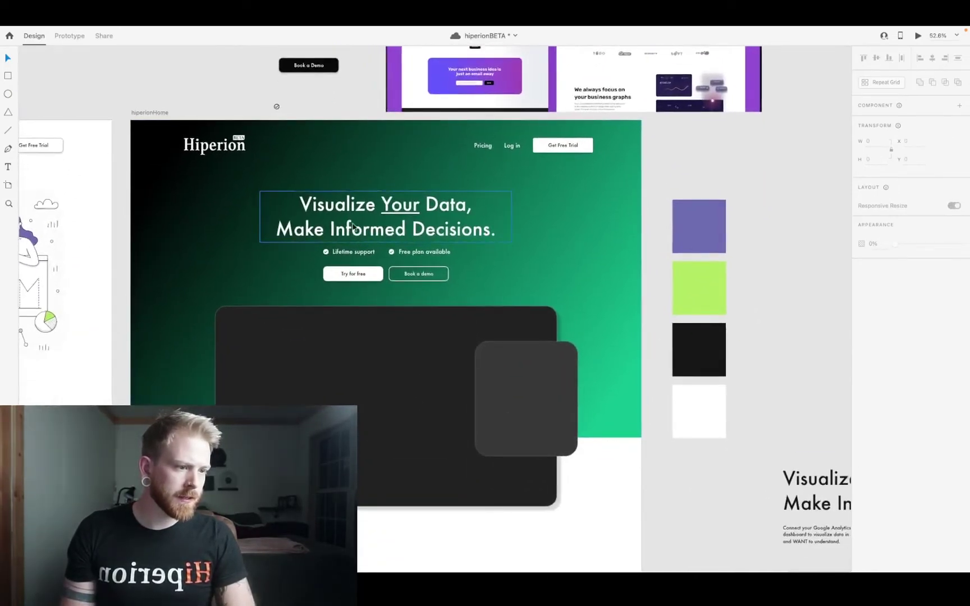
- Set the hero headline's font size to 75, then widen its text box to 1290 and centre it horizontally on the artboard
triple_click(353, 225)
key("Escape")
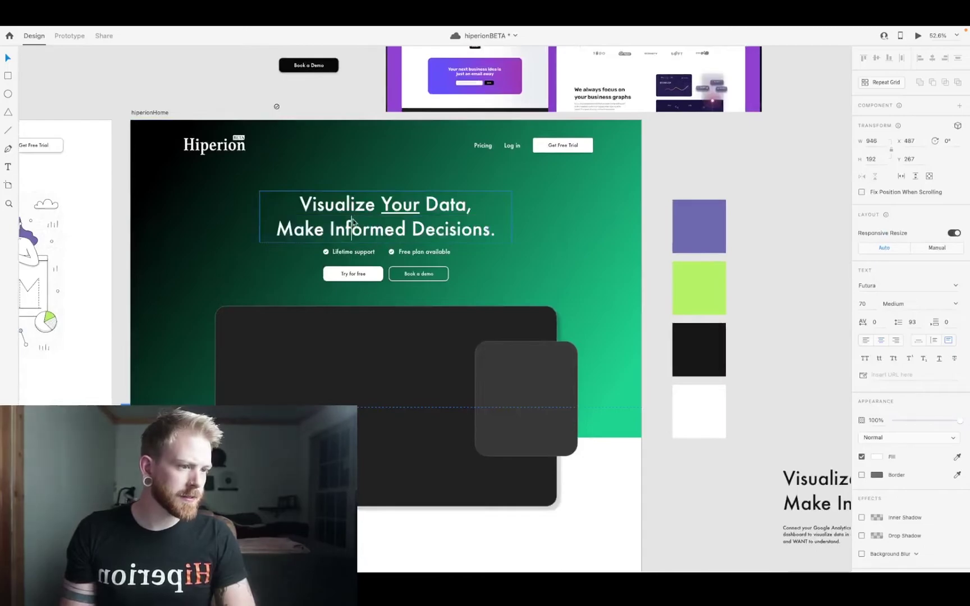
scroll(260, 306, "down", 3)
scroll(259, 311, "up", 1)
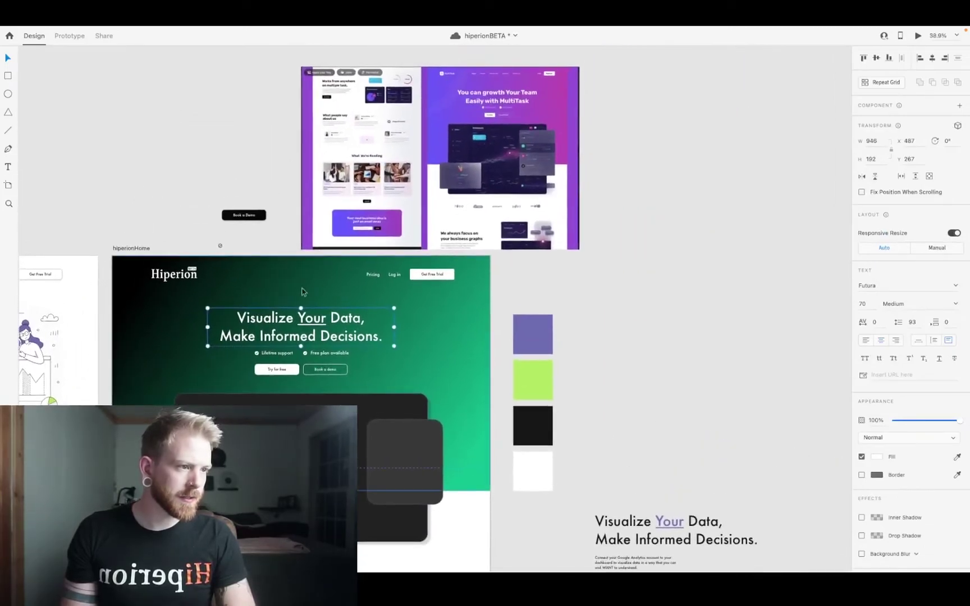
double_click(292, 329)
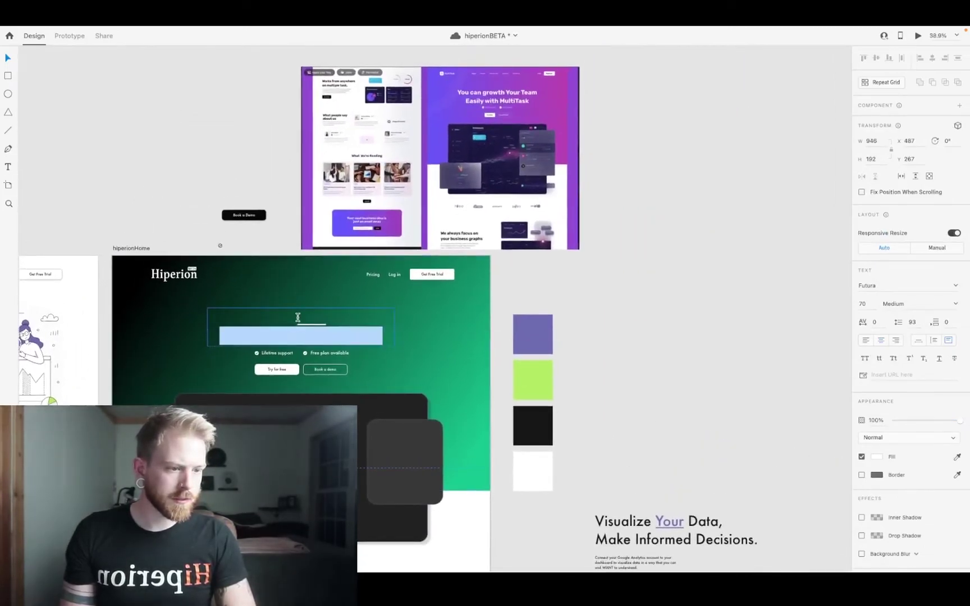
double_click(298, 318)
key("Escape")
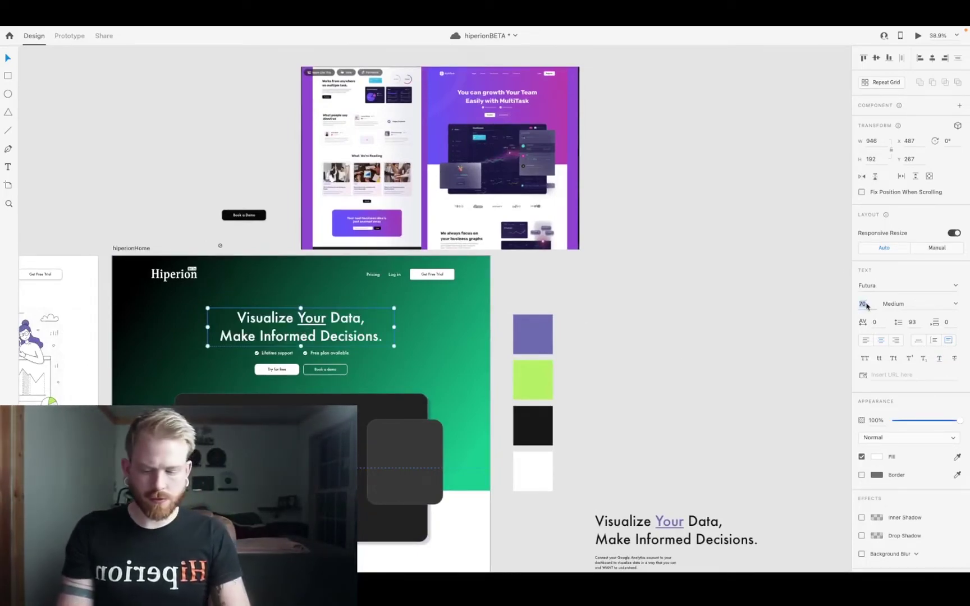
type("75")
key("Return")
left_click_drag(394, 345, 462, 347)
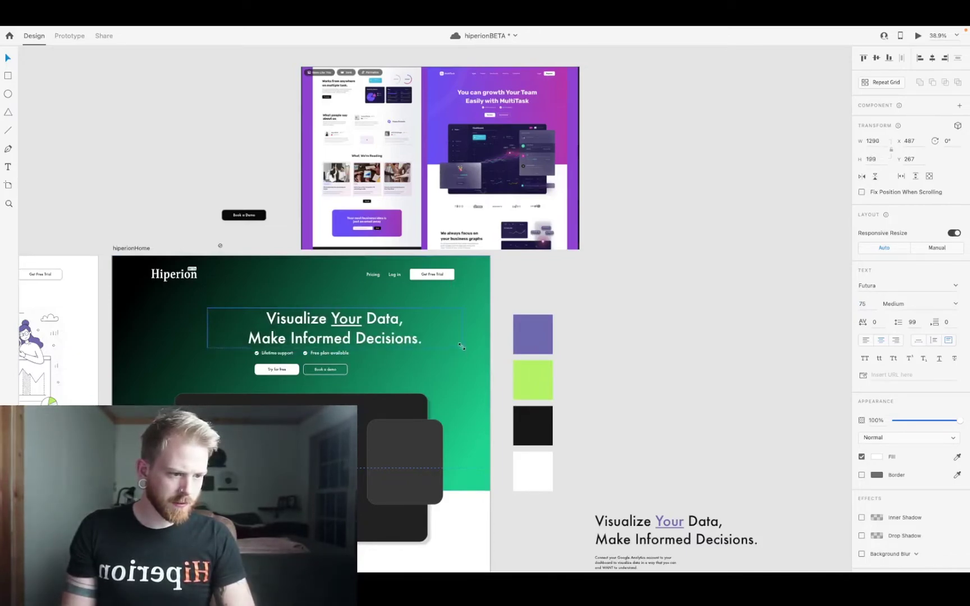
left_click(935, 57)
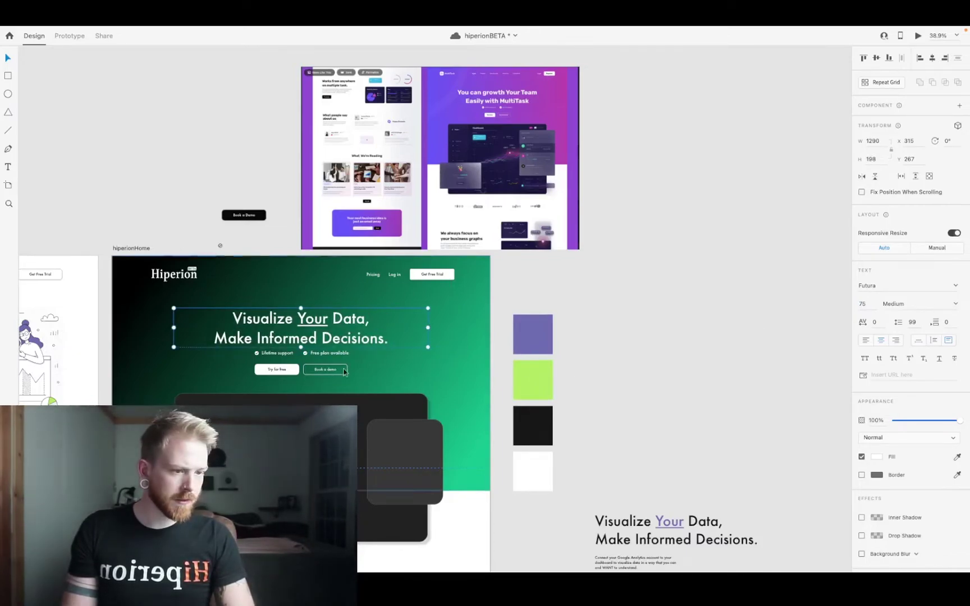
- Move the large dashboard panel and the smaller overlapping card down together by about 60 px
left_click(296, 362)
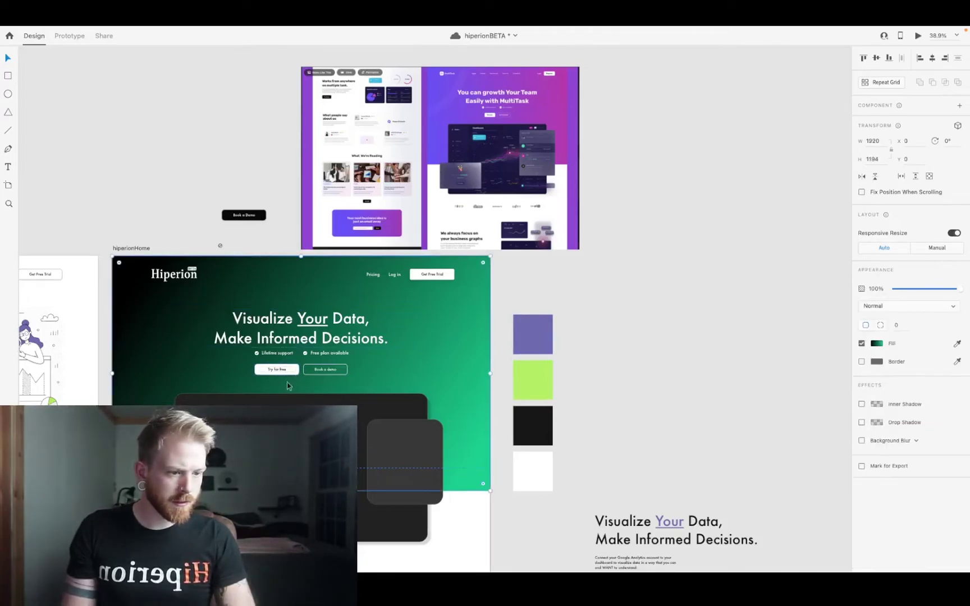
left_click(415, 399)
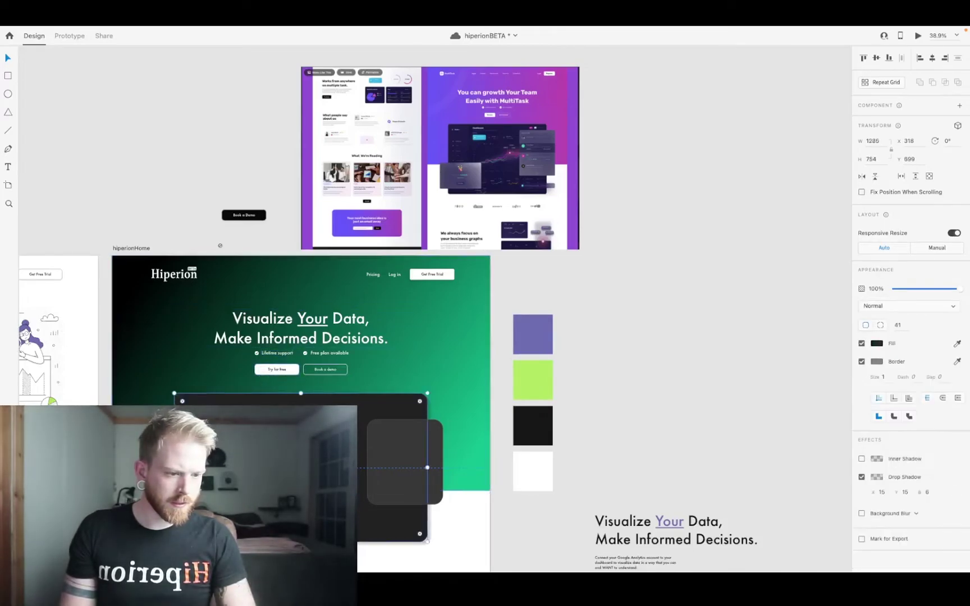
scroll(418, 387, "down", 3)
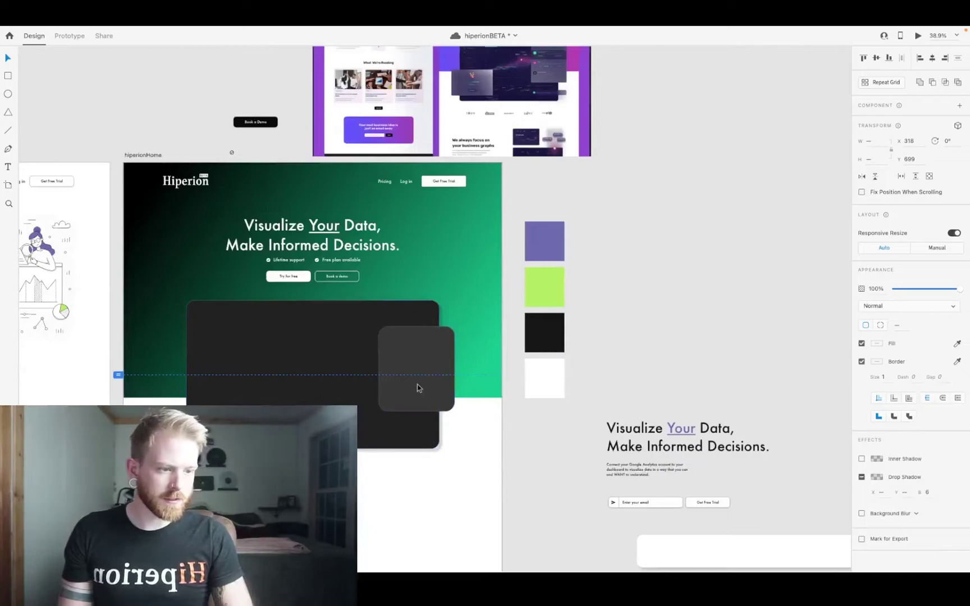
key("shift+Down")
key("shift+Down")
key("shift+Down")
key("shift+Down")
key("shift+Down")
key("shift+Down")
key("shift+Down")
key("shift+Down")
key("shift+Down")
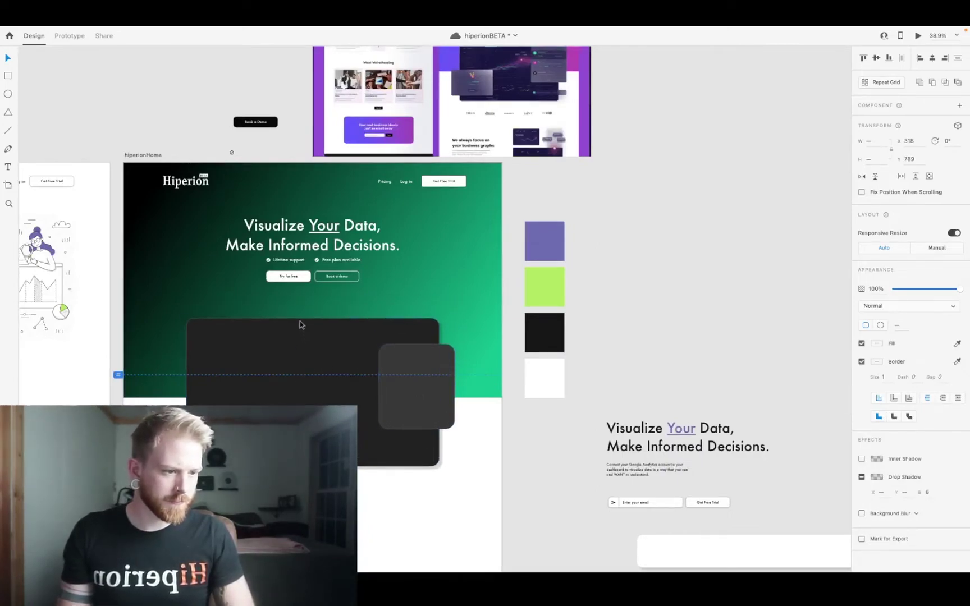
key("shift+Up")
key("shift+Up")
key("shift+Up")
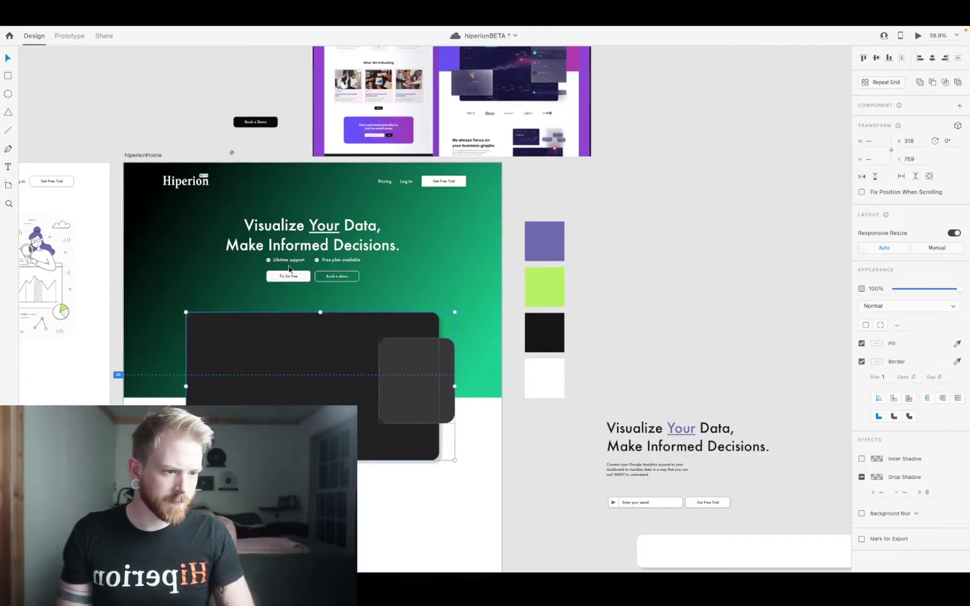
- Move the "Try for free" and "Book a demo" buttons down together to Y 580
left_click(289, 277)
left_click(339, 278, "shift")
key("shift+Down")
key("shift+Down")
key("shift+Down")
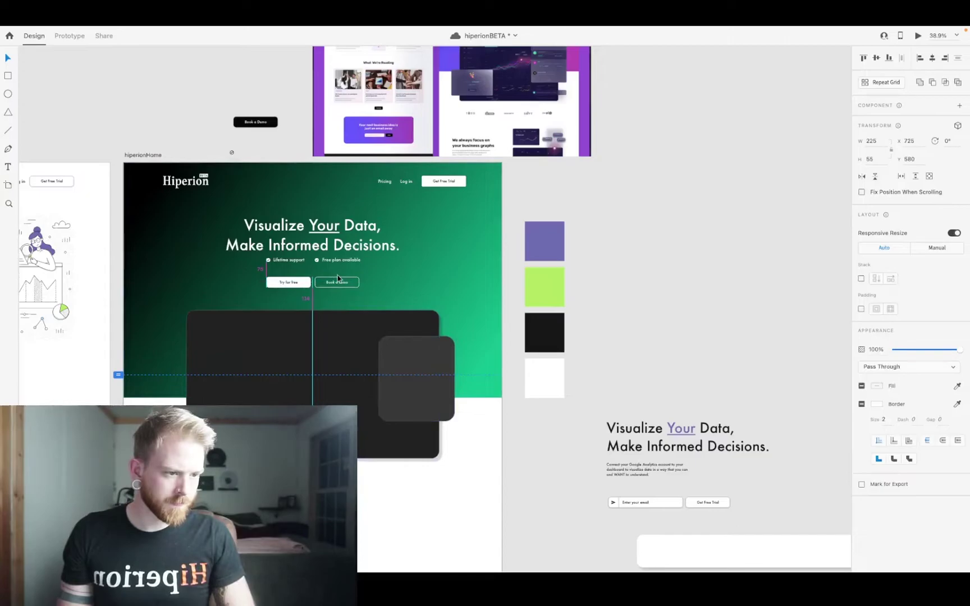
- Move the "Lifetime support" and "Free plan available" bullets with their checkmarks down to Y 490
left_click(268, 262)
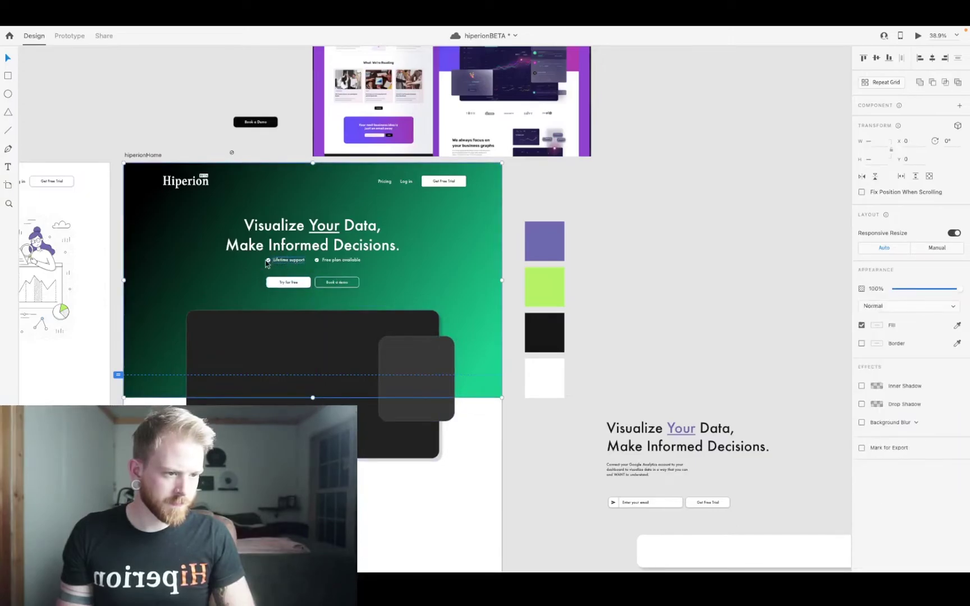
scroll(267, 263, "up", 5)
double_click(290, 263)
left_click(446, 256, "shift")
key("shift+Down")
key("Down")
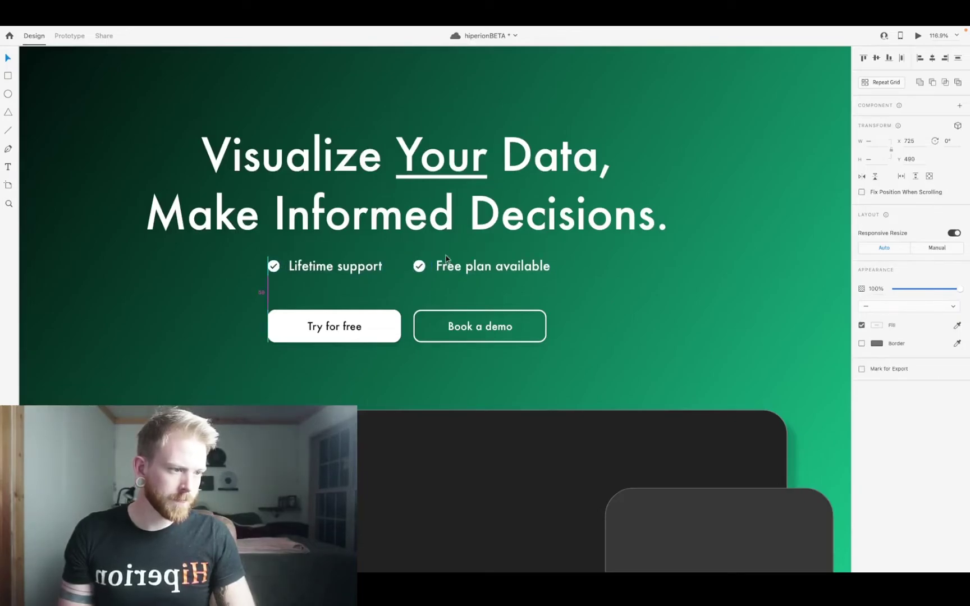
scroll(356, 230, "down", 4)
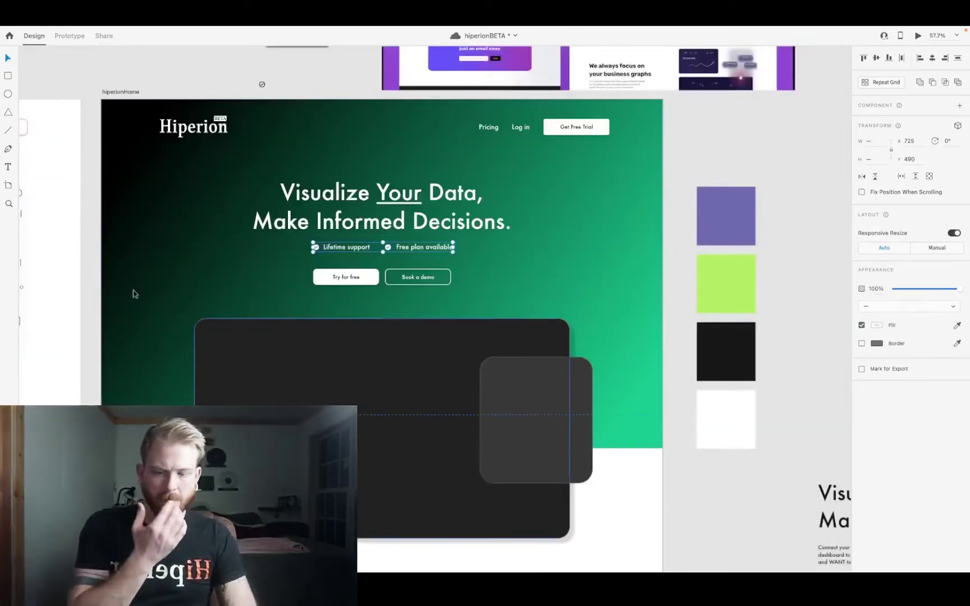
left_click(86, 261)
scroll(187, 366, "down", 1)
scroll(186, 362, "up", 1)
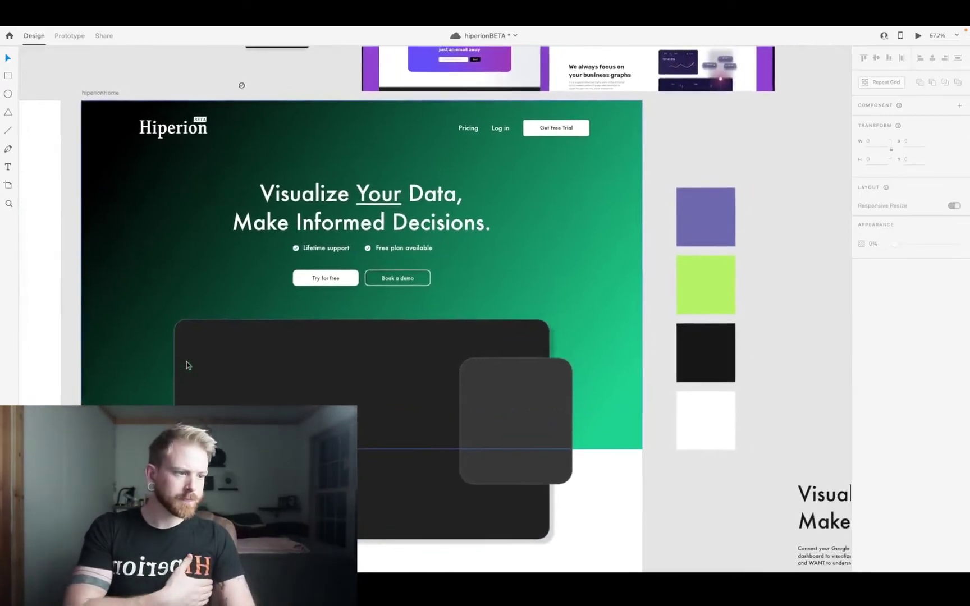
scroll(187, 363, "down", 2)
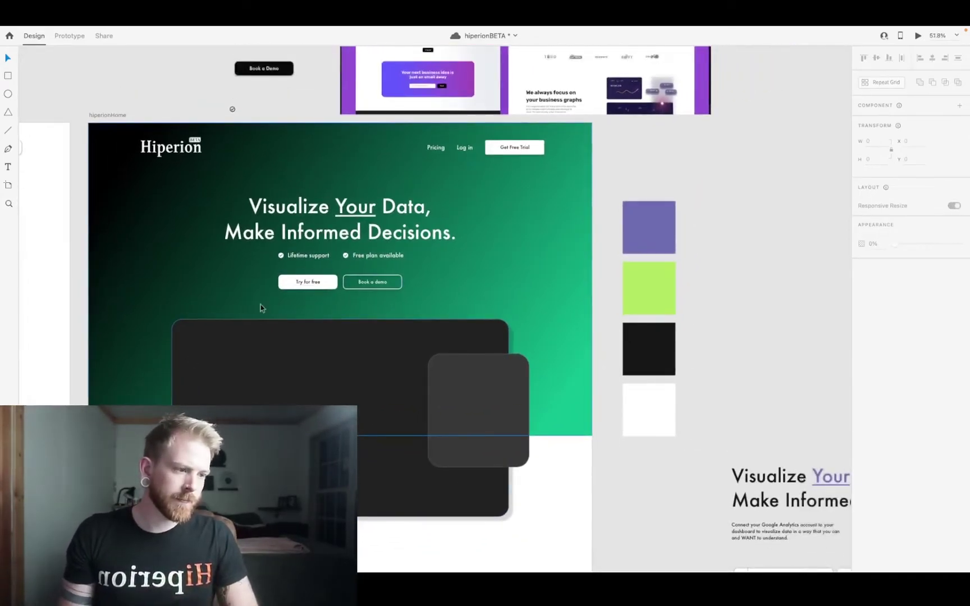
scroll(260, 306, "left", 2)
scroll(260, 305, "down", 2)
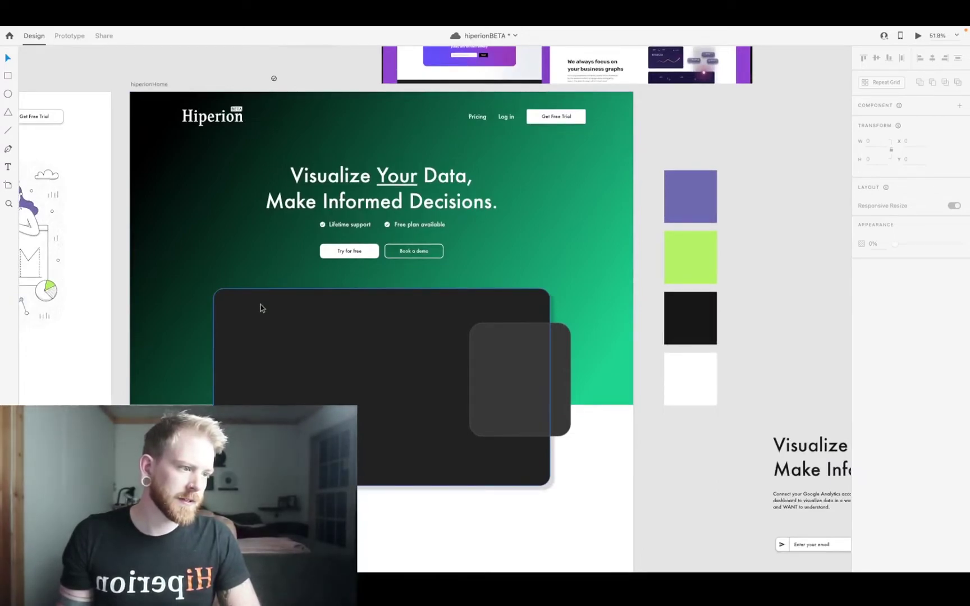
- Delete the "Get Free Trial" button from the hero's navigation and move the "Book a demo" button into its place
left_click(413, 253)
left_click(557, 118)
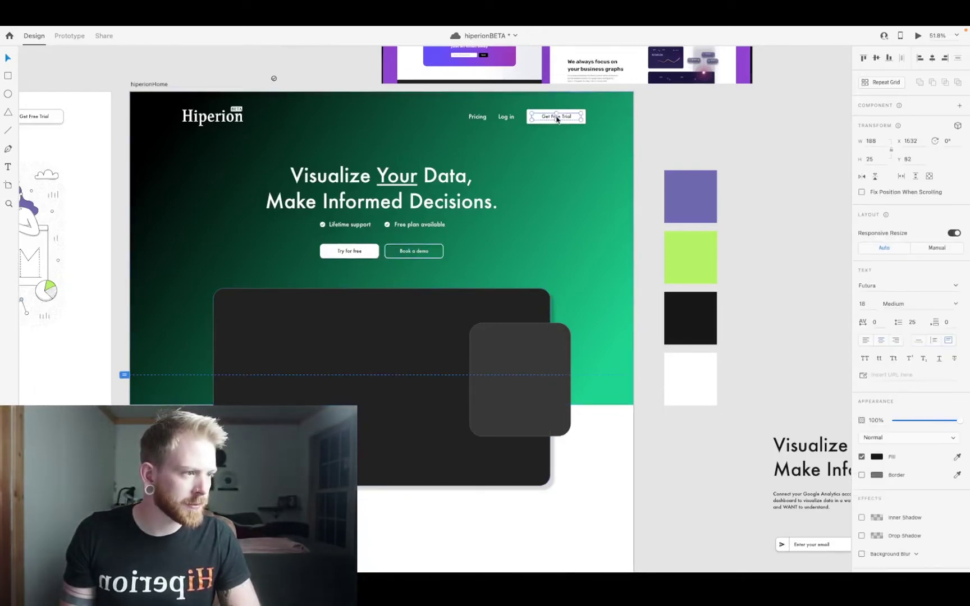
key("Escape")
left_click(550, 117)
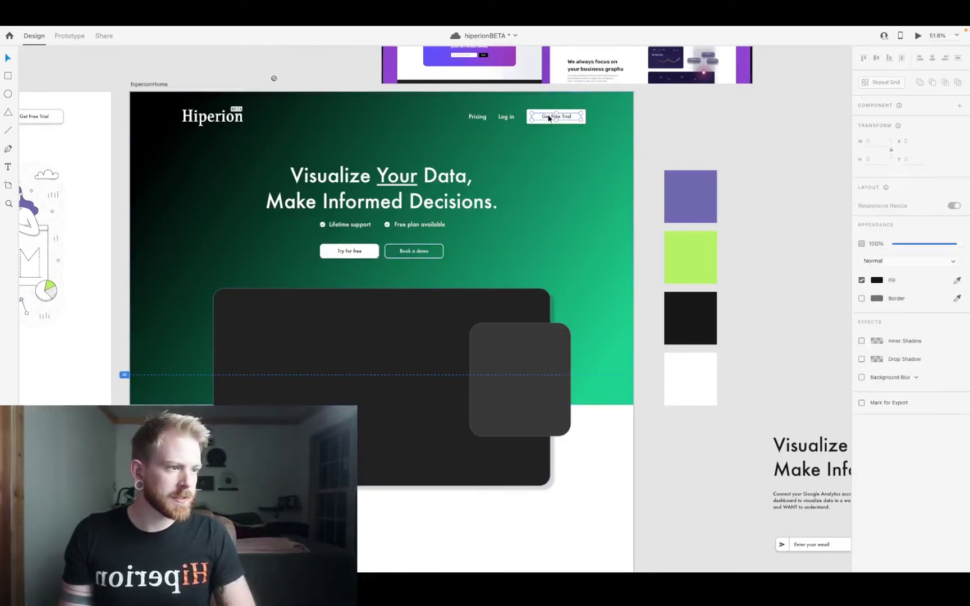
key("Escape")
left_click(544, 120)
key("Escape")
left_click(543, 121)
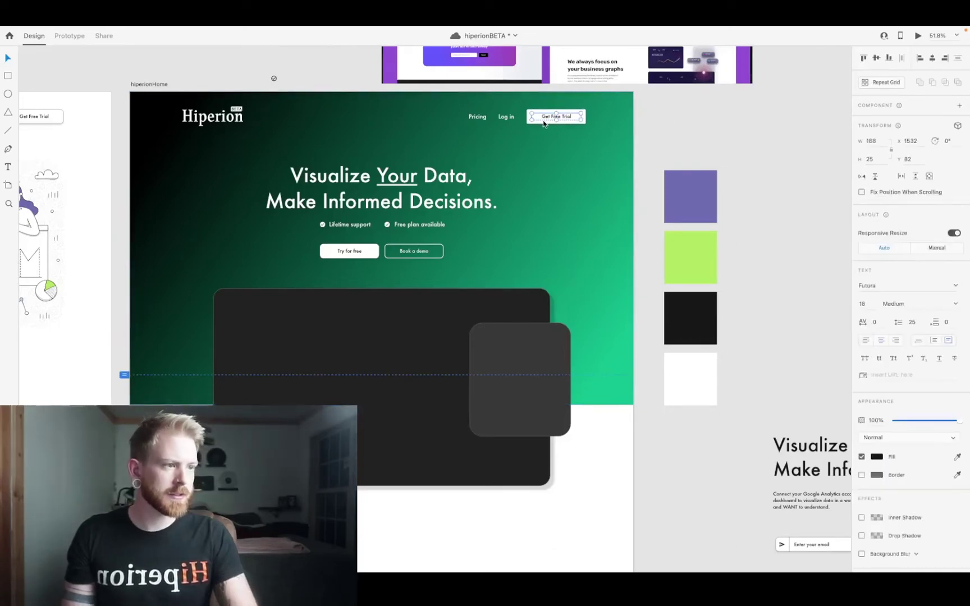
left_click(545, 122)
key("Delete")
left_click_drag(407, 252, 550, 116)
- Bring the loose "Enter your email" field beside the artboard into the hero, directly before the "Try for free" button
left_click(349, 254)
scroll(334, 254, "left", 2)
scroll(329, 244, "down", 5)
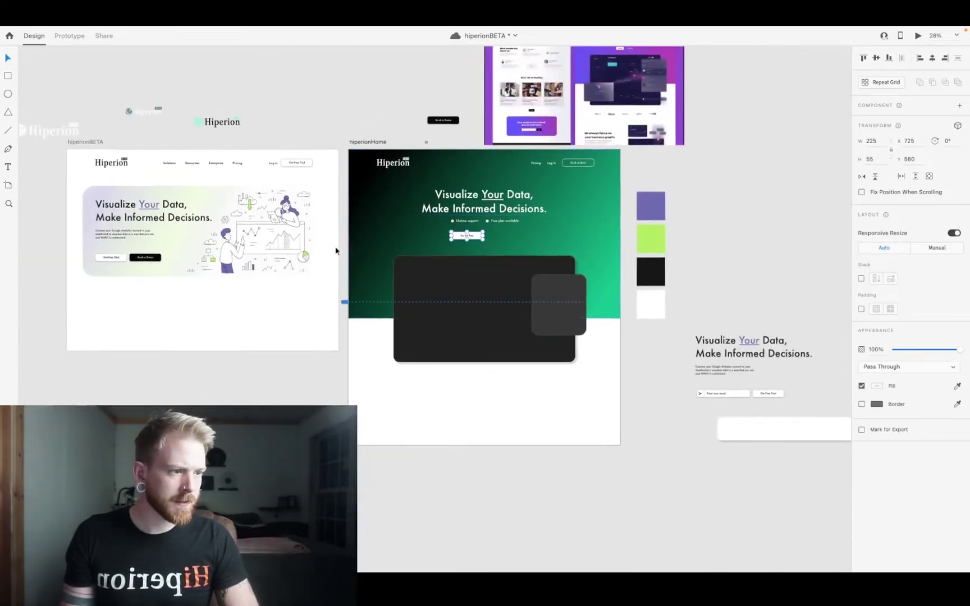
scroll(335, 250, "left", 4)
scroll(335, 251, "right", 5)
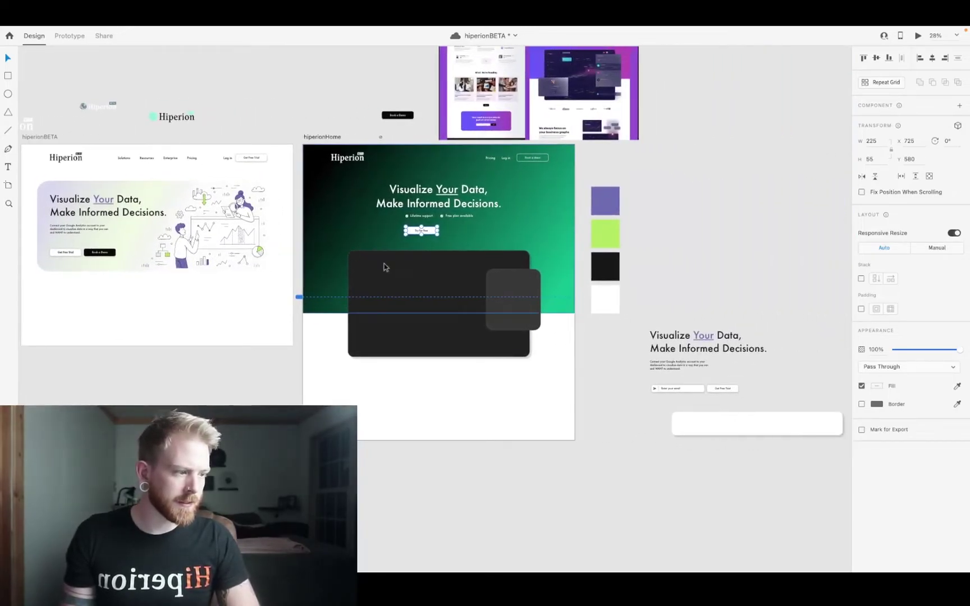
left_click(677, 388)
left_click_drag(650, 381, 358, 233)
scroll(365, 236, "up", 5)
- Group the email field with the "Try for free" button, centre the group horizontally on the artboard and ungroup it
left_click(453, 239, "shift")
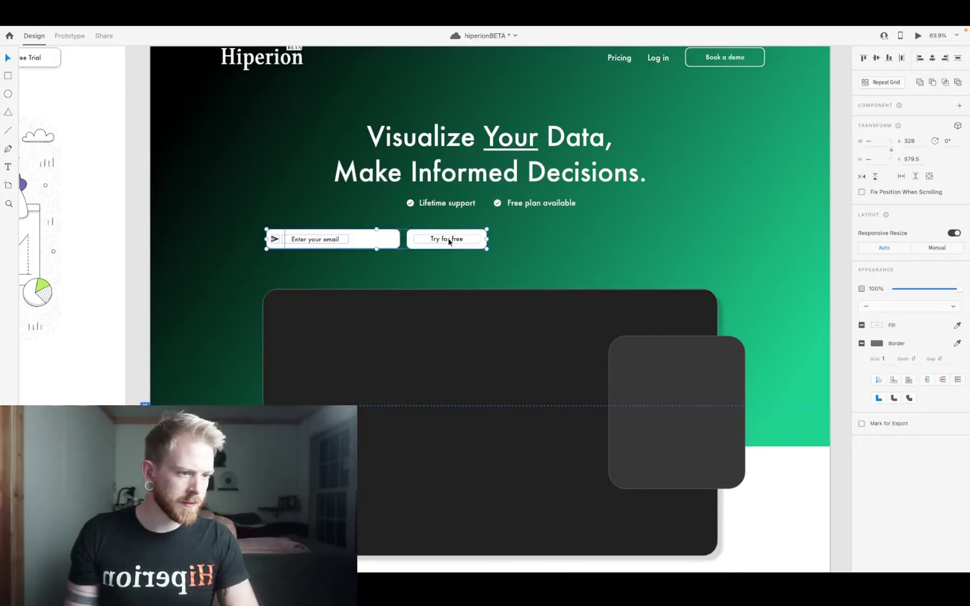
key("super+g")
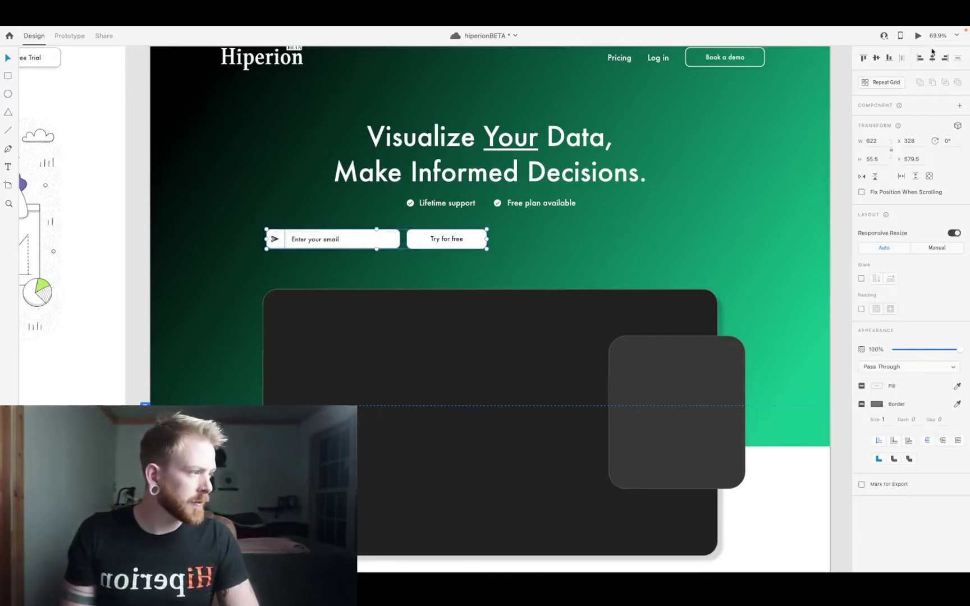
left_click(933, 57)
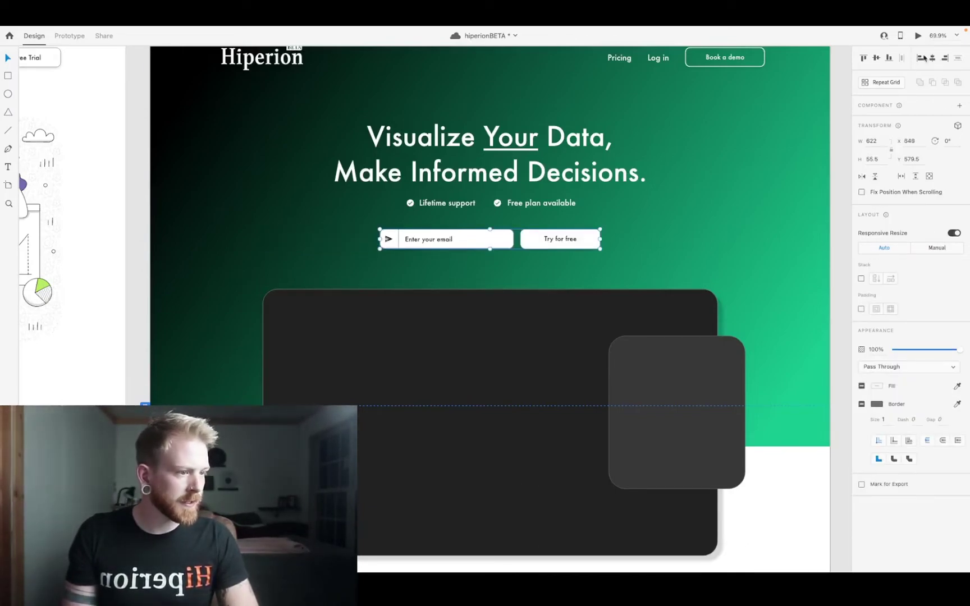
right_click(497, 243)
left_click(526, 358)
left_click(503, 275)
- Change the border colour of the email field's rectangle to white (#FFFFFF)
left_click(488, 236)
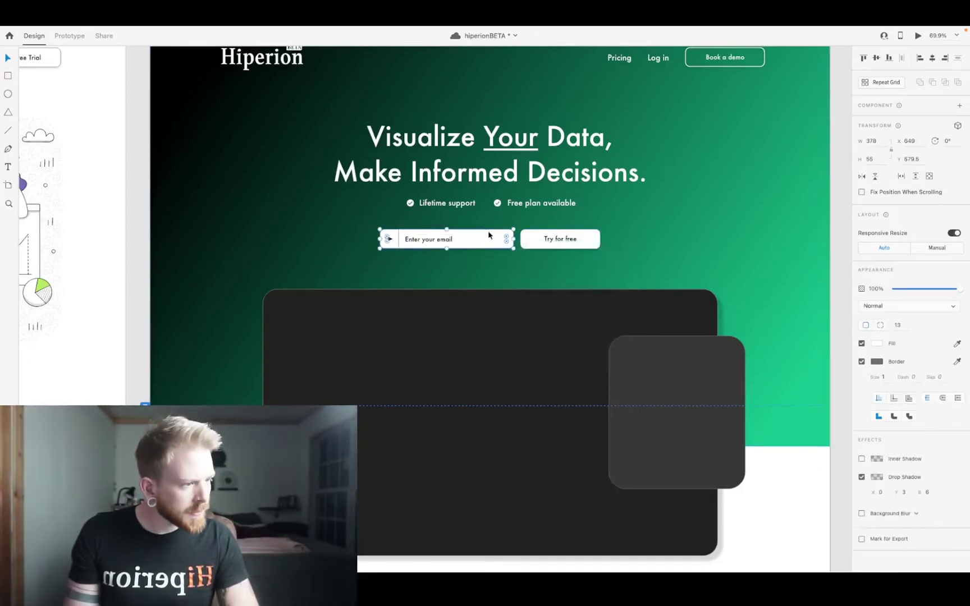
left_click(465, 206)
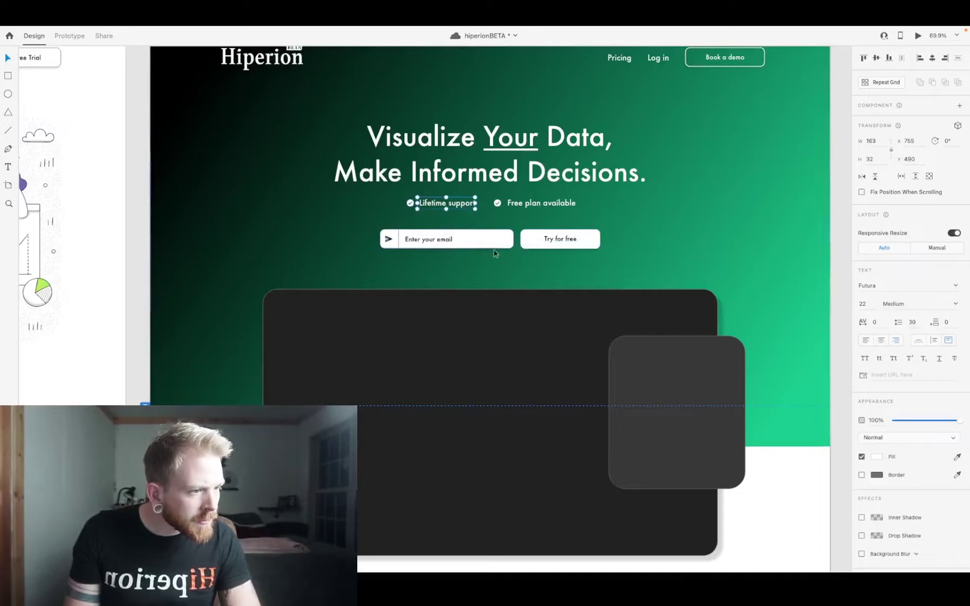
left_click(471, 247)
left_click(516, 252)
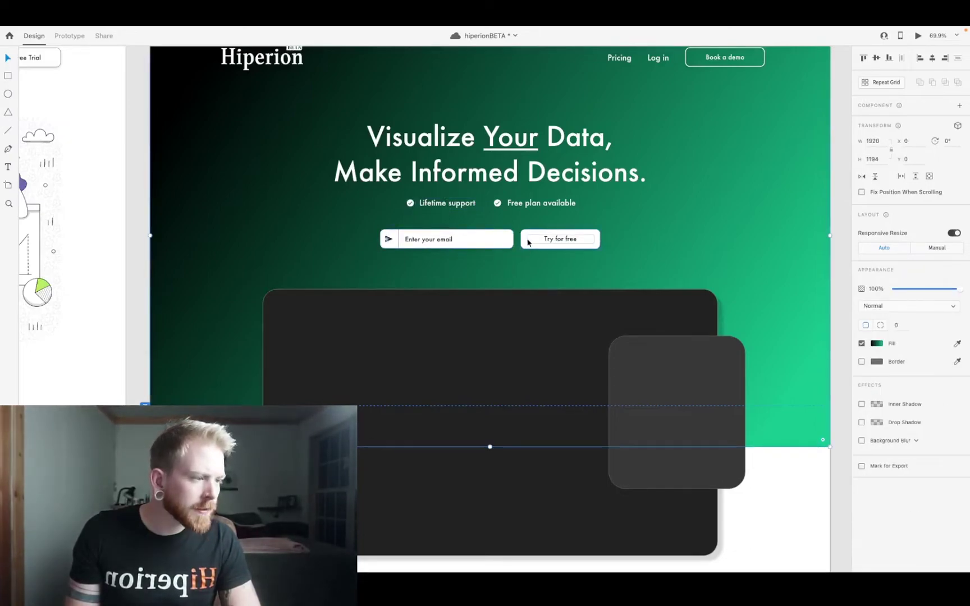
left_click(479, 246)
scroll(478, 275, "up", 4)
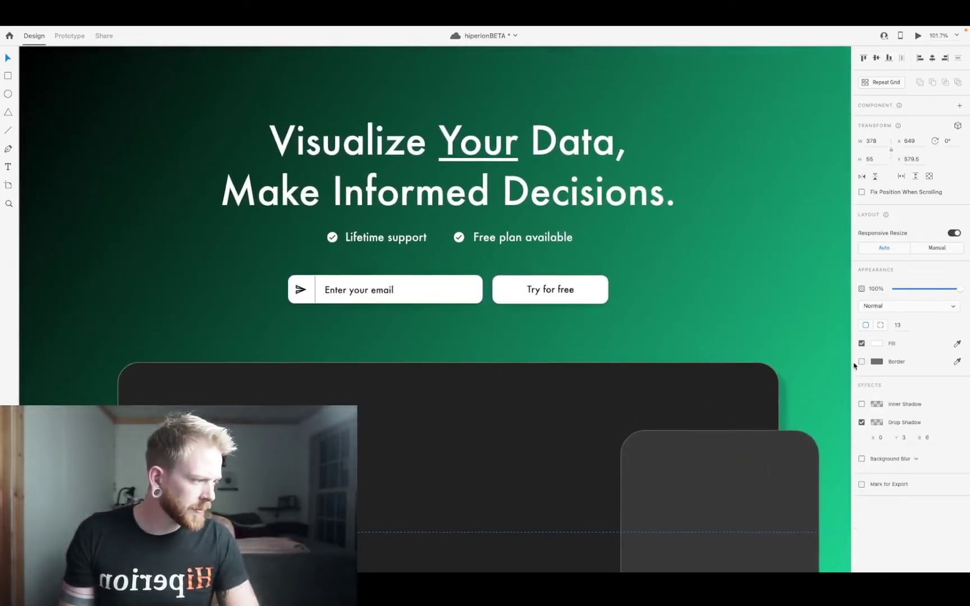
left_click(877, 362)
left_click_drag(802, 347, 729, 293)
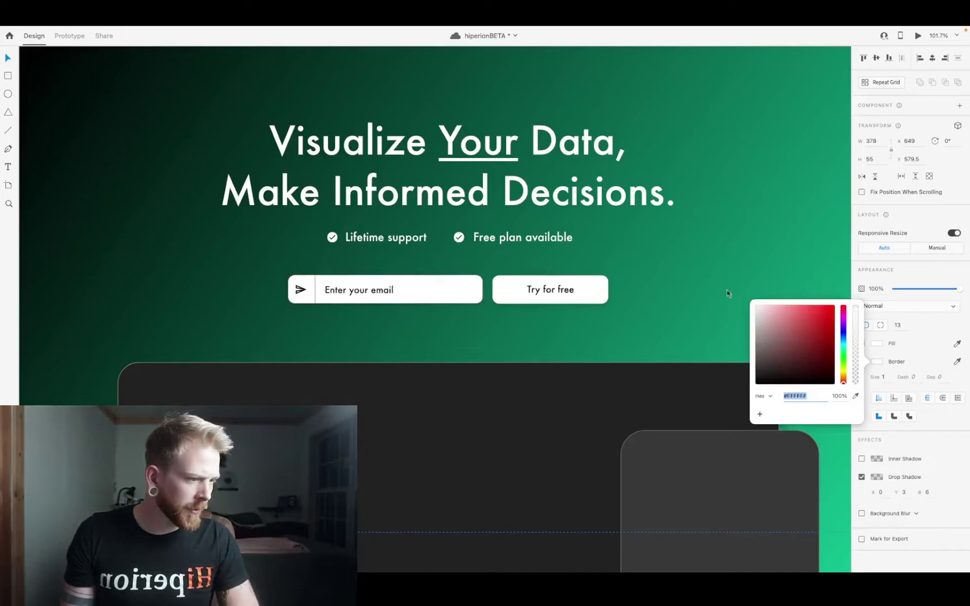
- Make the email field's fill fully transparent so only its outline remains
left_click(876, 343)
left_click(781, 308)
left_click_drag(759, 312, 742, 309)
left_click_drag(855, 296, 855, 425)
left_click(507, 313)
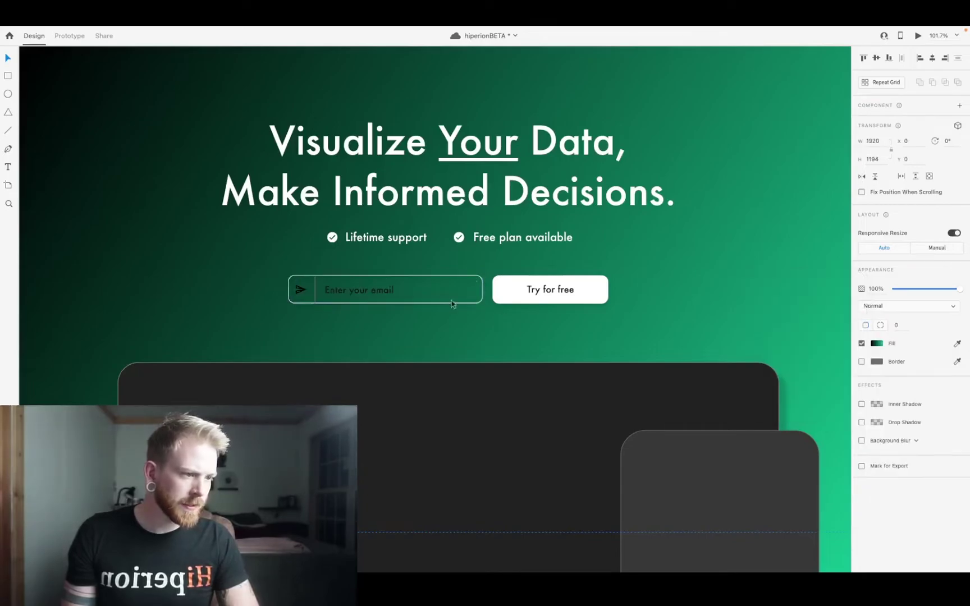
- Change the email field's vertical divider line to a white (#FFFFFF) border of size 2
left_click(426, 294)
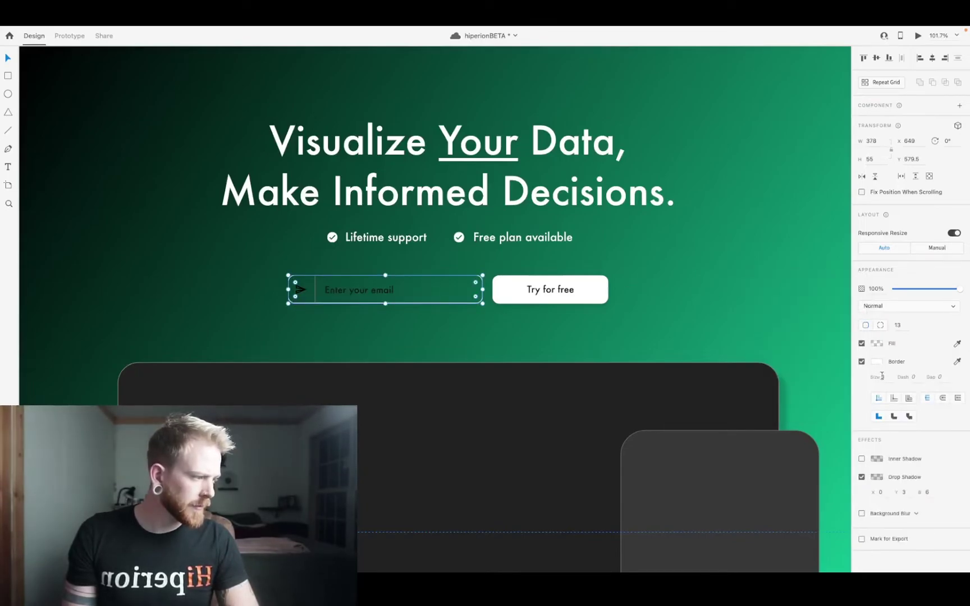
double_click(313, 288)
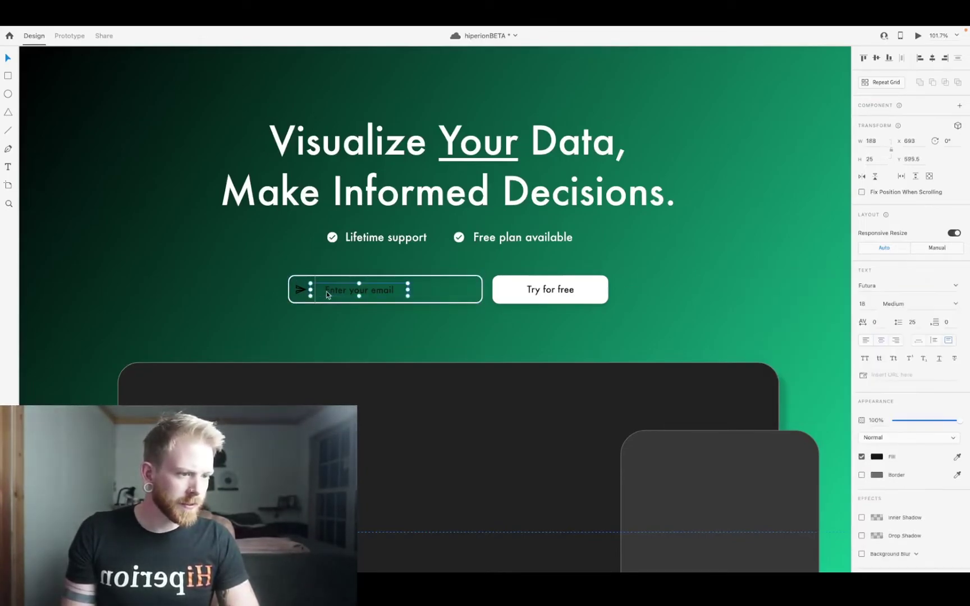
left_click(315, 283)
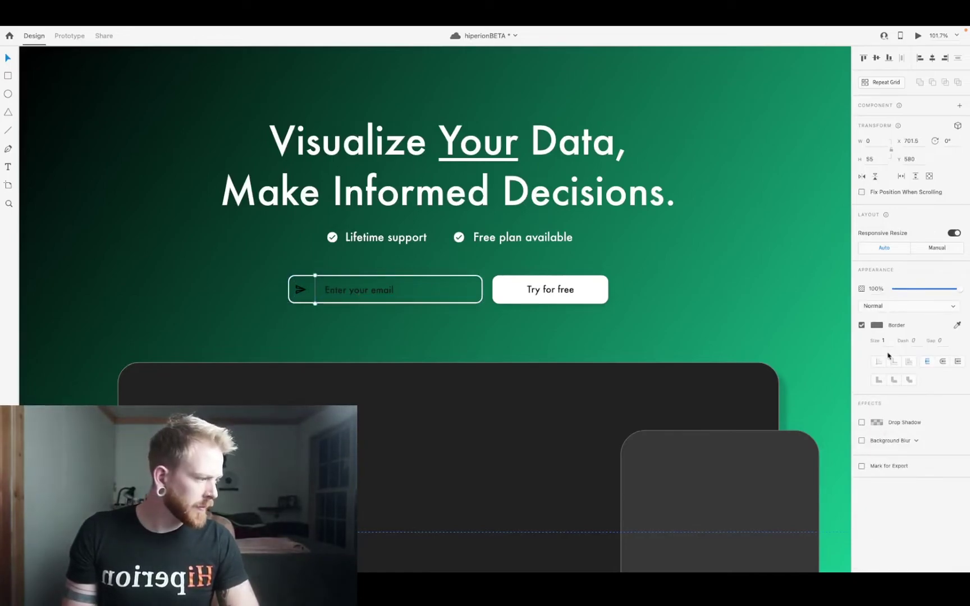
left_click(879, 325)
left_click_drag(803, 321, 734, 254)
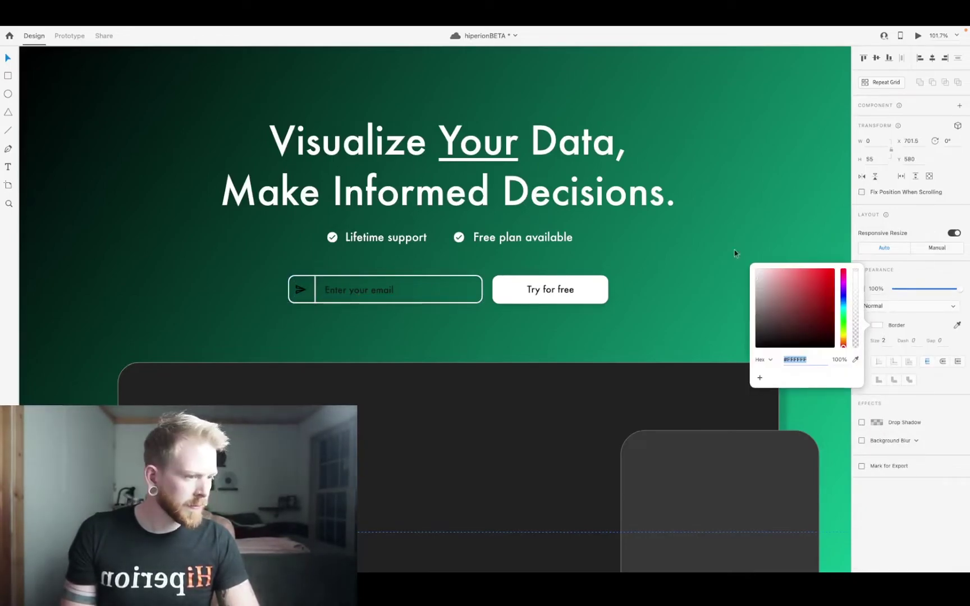
- Recolour the send icon in the email field to white by sampling the "Try for free" button
left_click(301, 289)
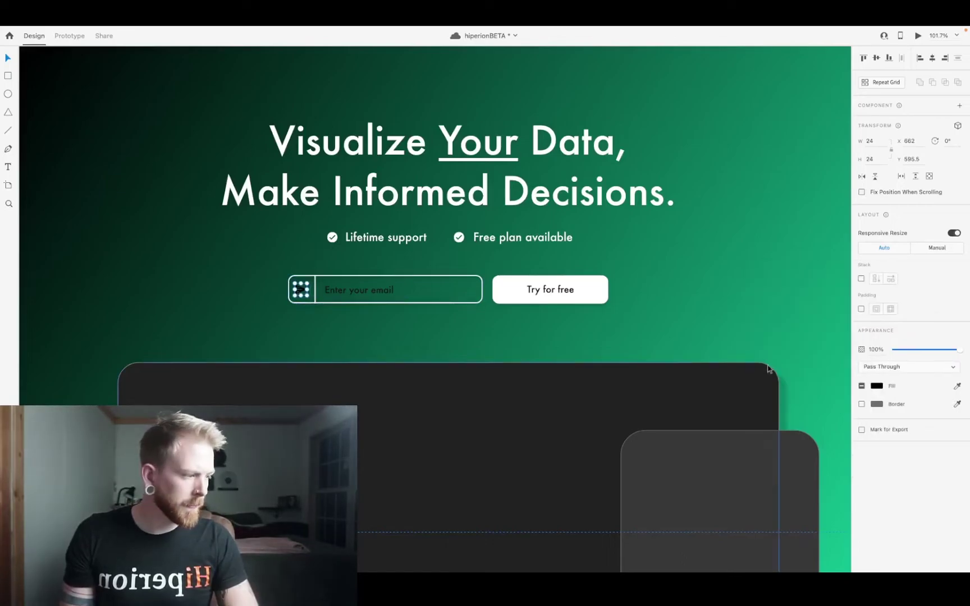
key("i")
left_click(505, 299)
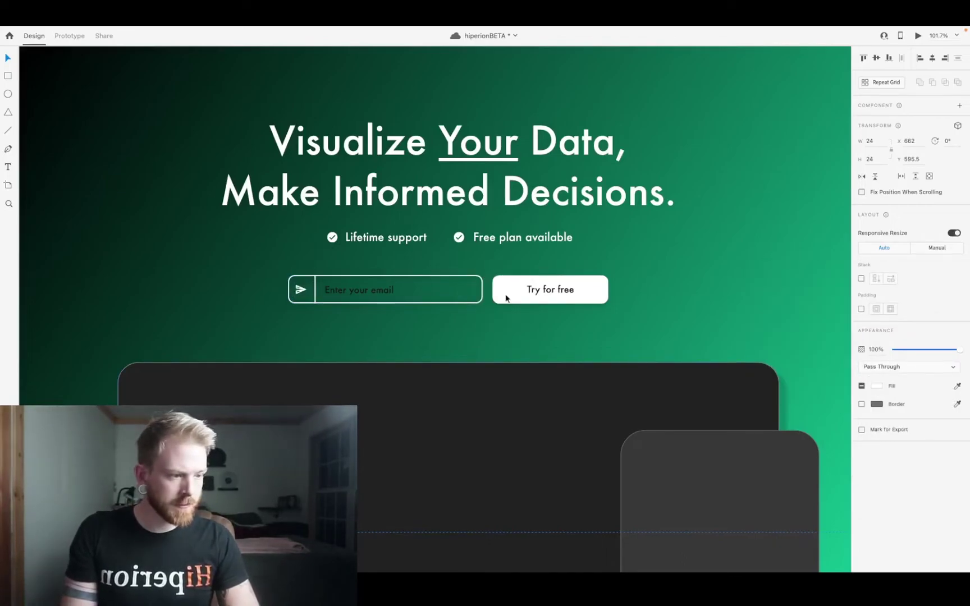
- Recolour the "Enter your email" placeholder text to white by sampling the "Try for free" button's fill
left_click(336, 290)
key("i")
left_click(508, 306)
key("Escape")
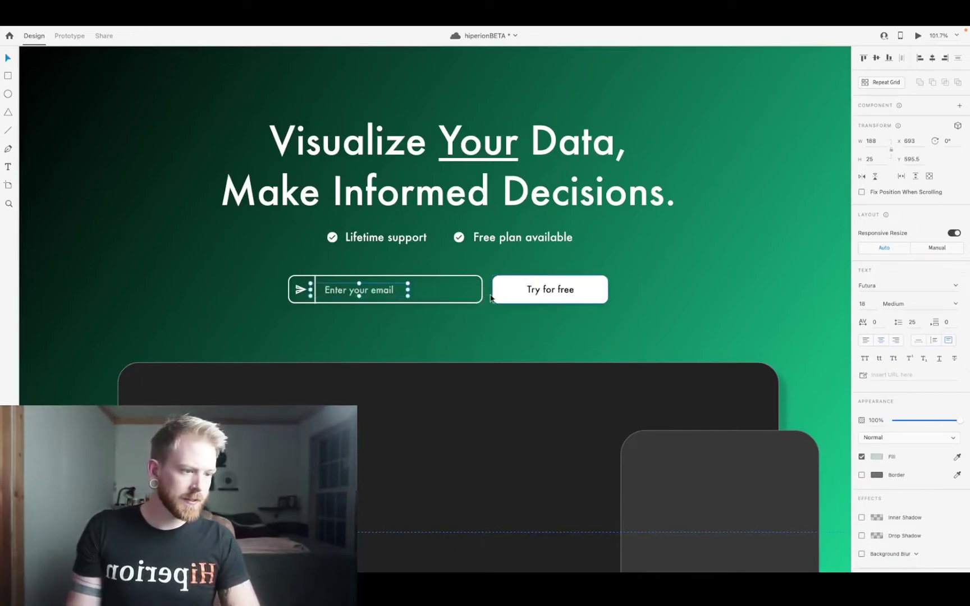
key("i")
left_click(522, 290)
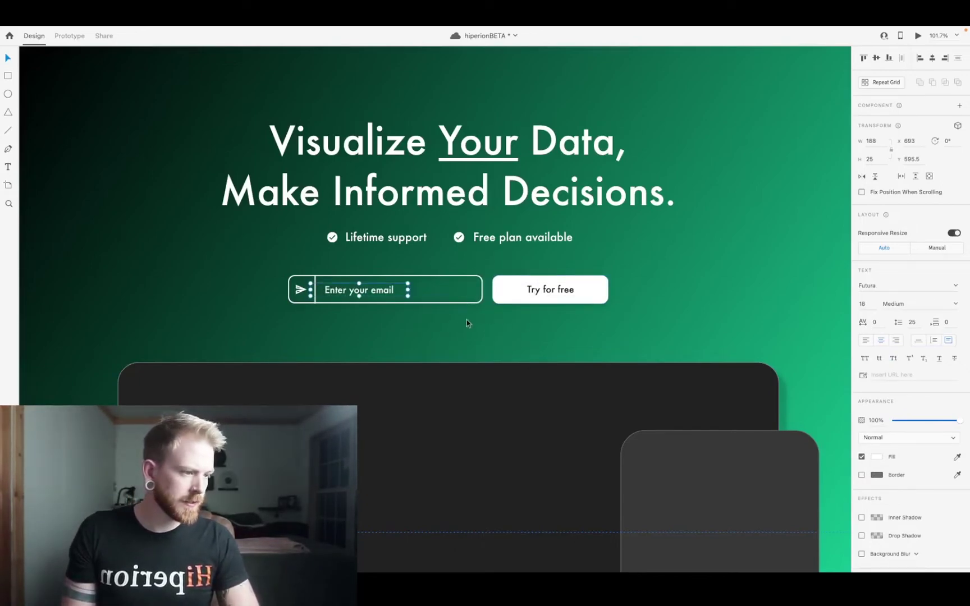
- Move the "Try for free" button closer to the email field, to X 1037
scroll(384, 318, "down", 5)
left_click(384, 319)
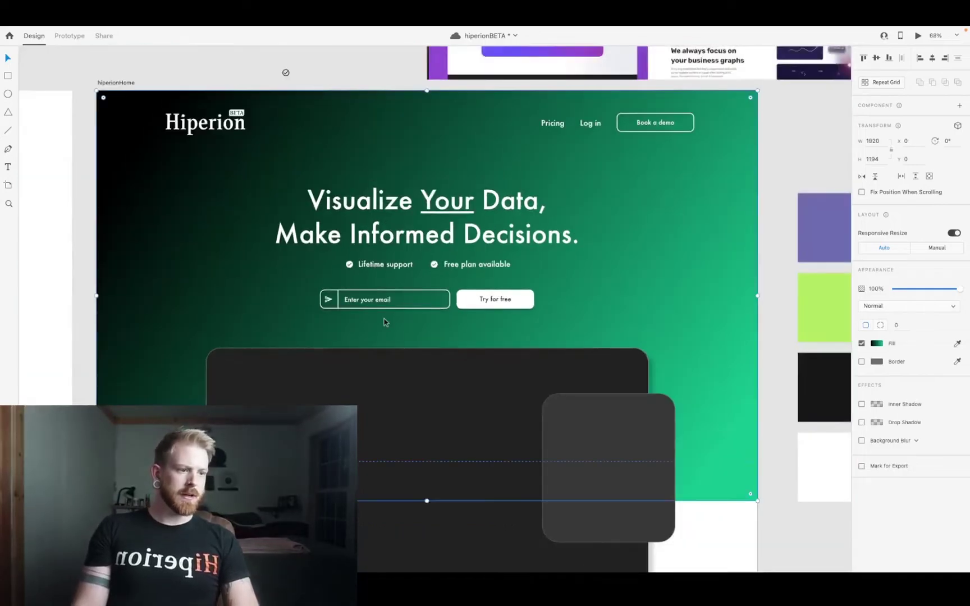
left_click(505, 299)
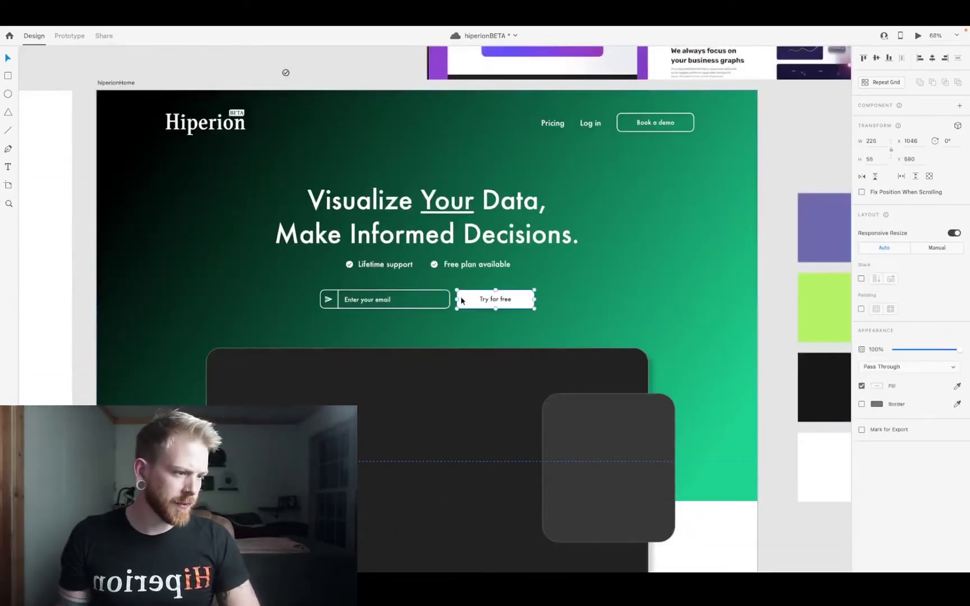
scroll(520, 298, "up", 5)
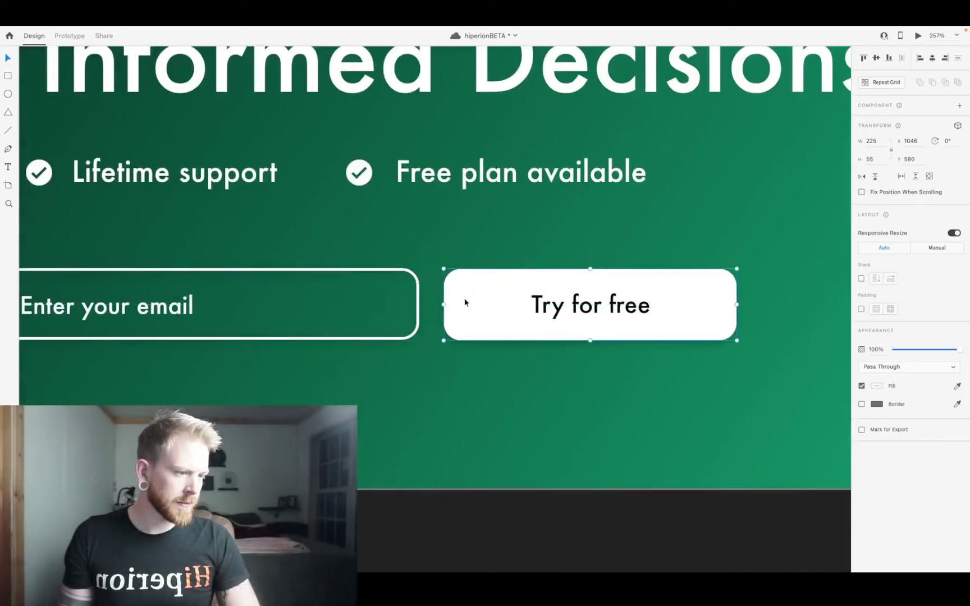
left_click_drag(465, 303, 453, 298)
scroll(394, 231, "down", 5)
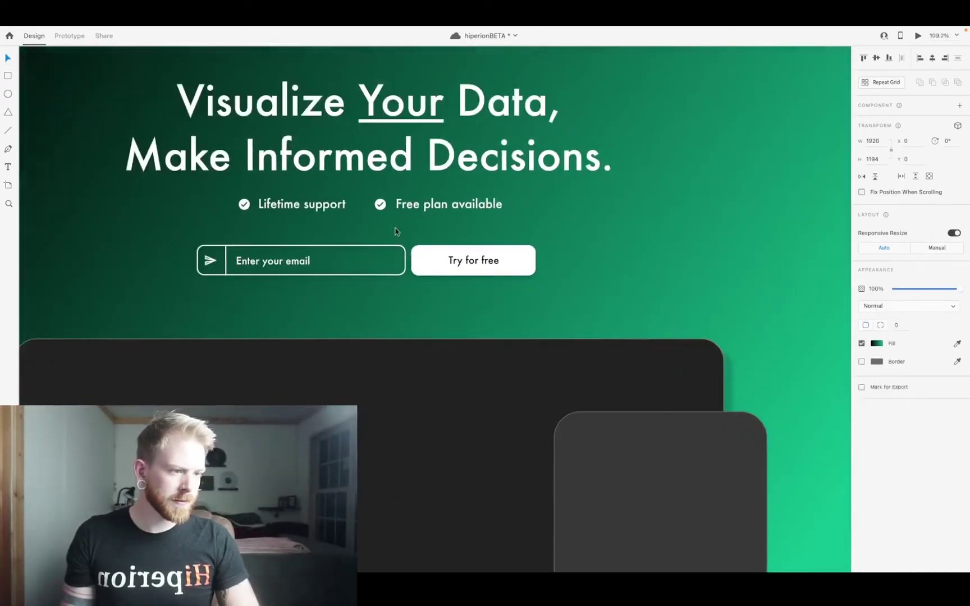
left_click(270, 258, "shift")
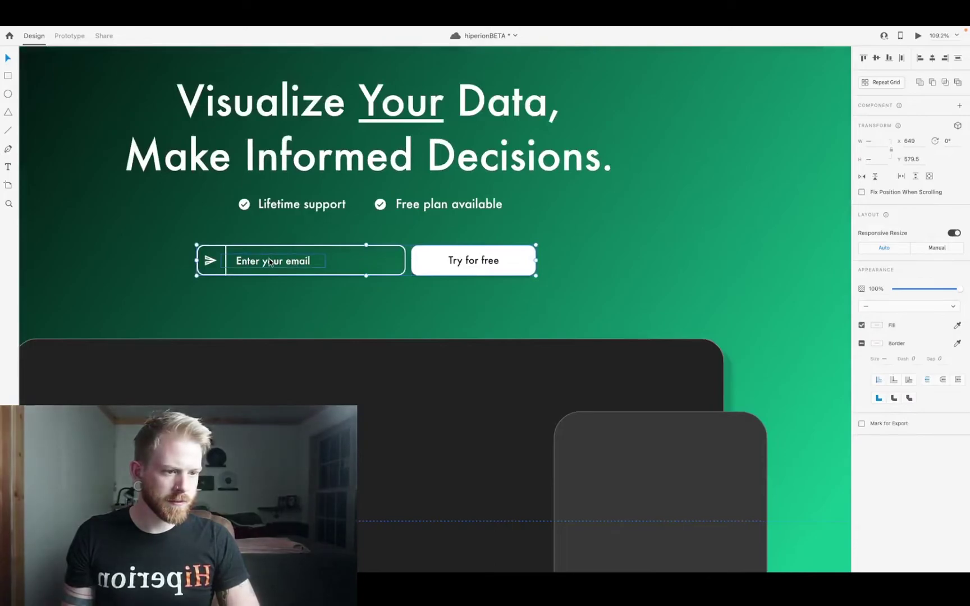
left_click(351, 296)
left_click(365, 268)
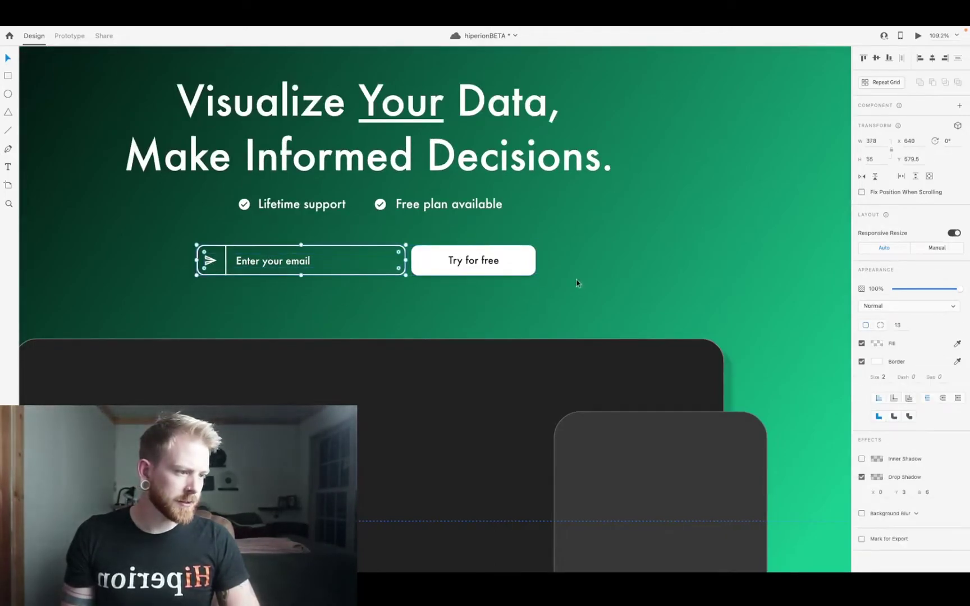
left_click(519, 260, "shift")
key("super+z")
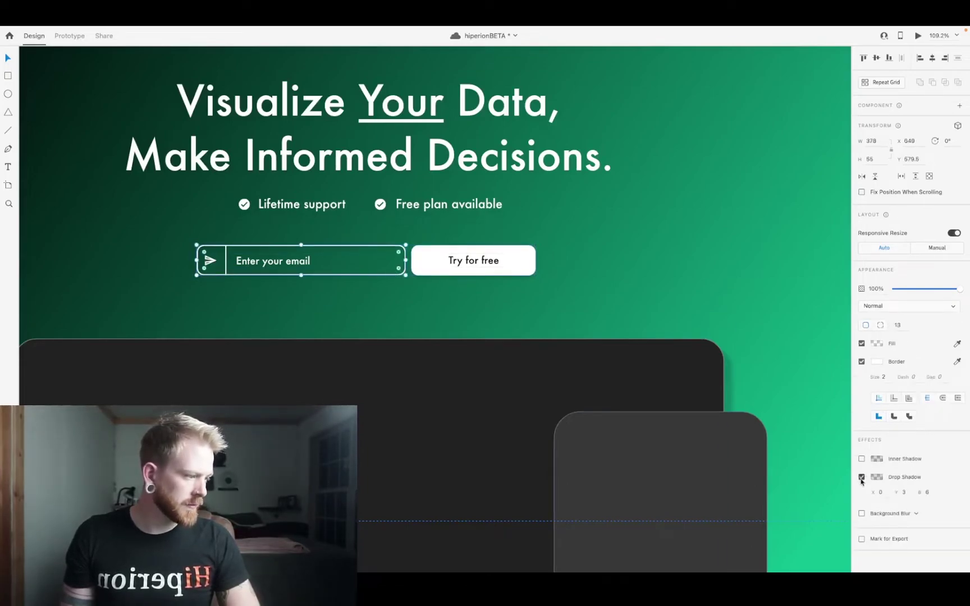
- Compare the email field's outline with and without its drop shadow and turn the shadow off
left_click(862, 477)
left_click(861, 478)
left_click(862, 477)
left_click(862, 477)
left_click(862, 477)
scroll(435, 315, "up", 3)
- Turn off the drop shadow of the "Book a demo" button's outline rectangle in the navigation
left_click(439, 292)
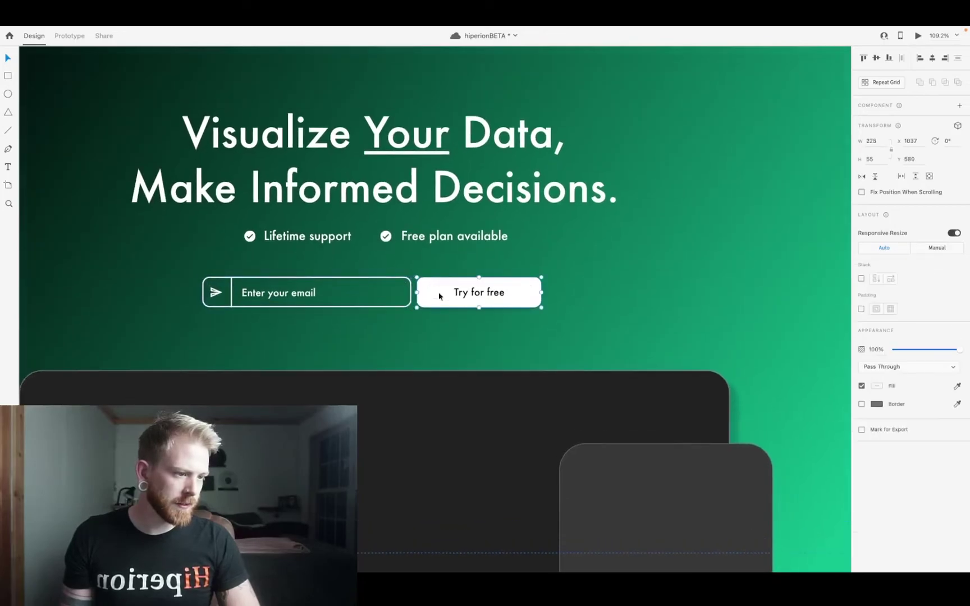
scroll(427, 296, "up", 2)
scroll(427, 296, "down", 3)
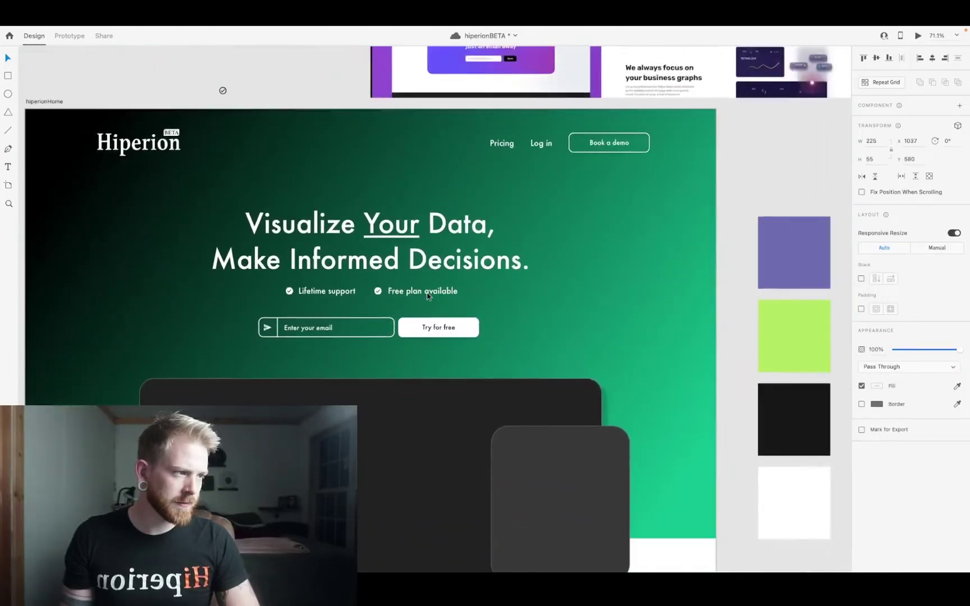
left_click(649, 142)
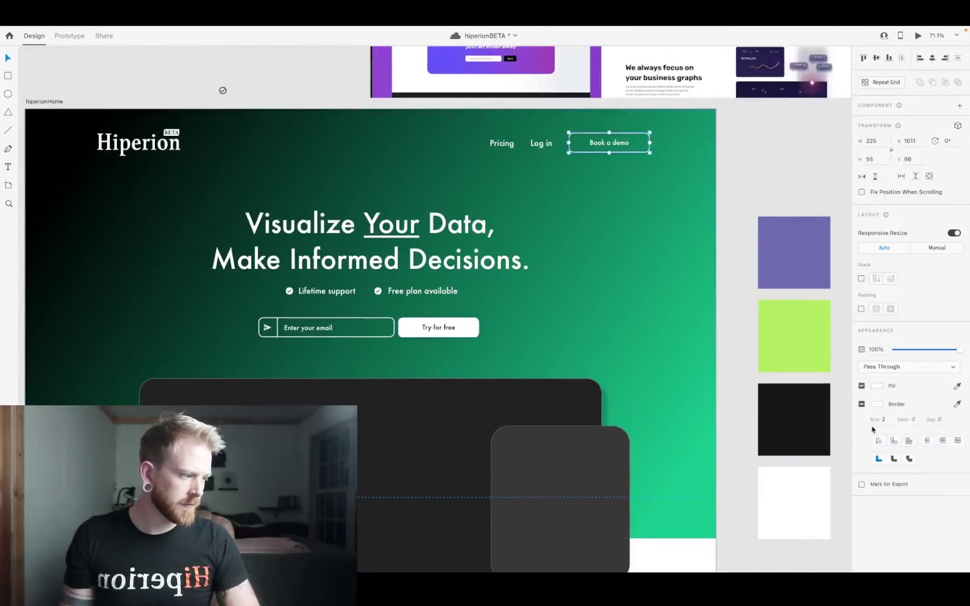
left_click(635, 151)
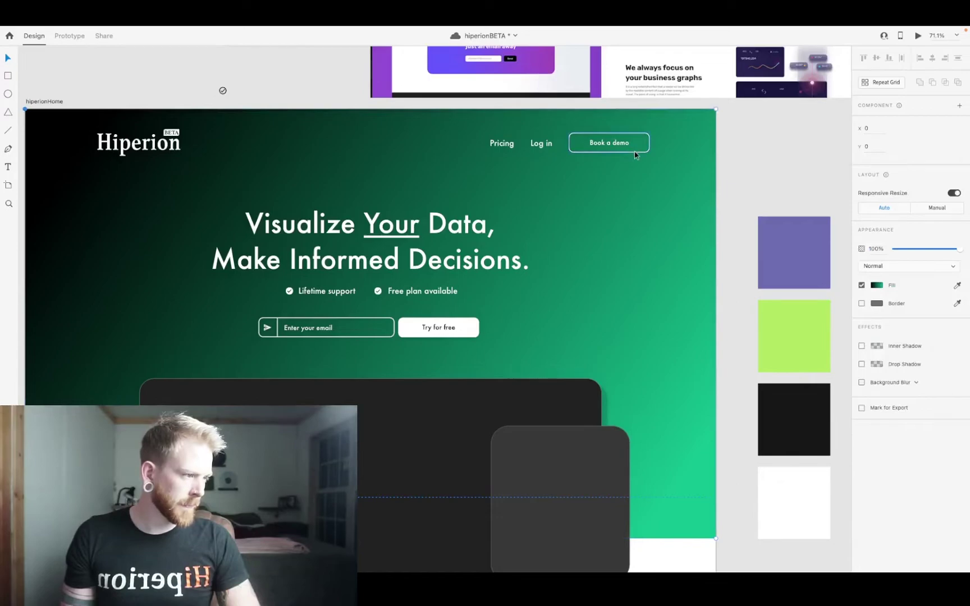
left_click(635, 155)
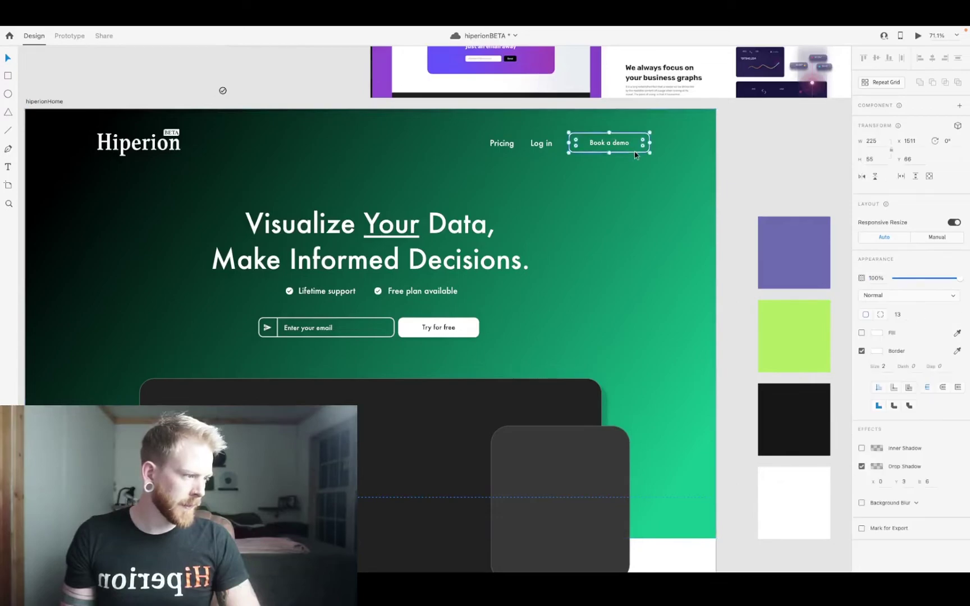
left_click(863, 468)
left_click(599, 251)
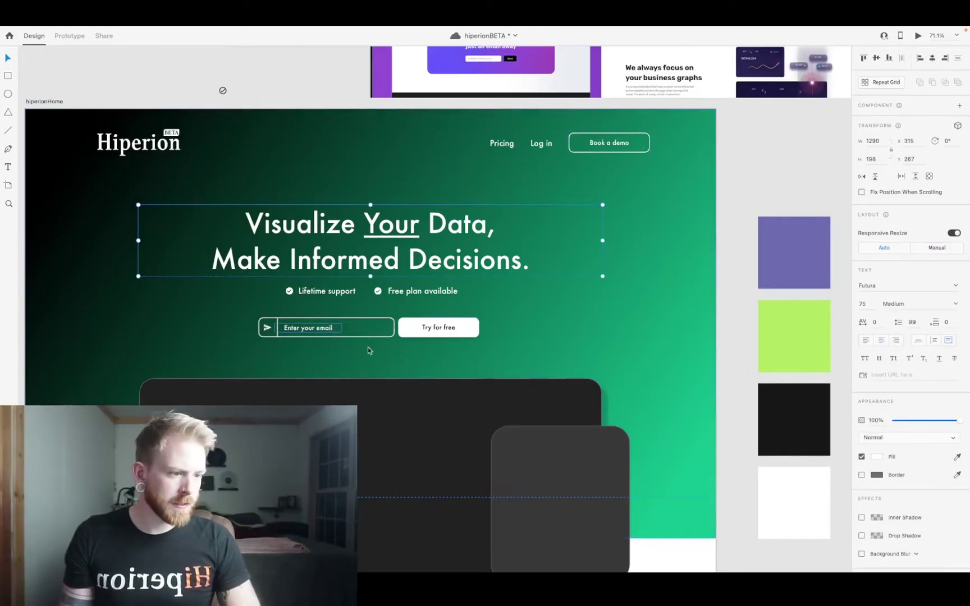
- Turn off the drop shadow of the "Try for free" button's white rectangle
left_click(415, 334)
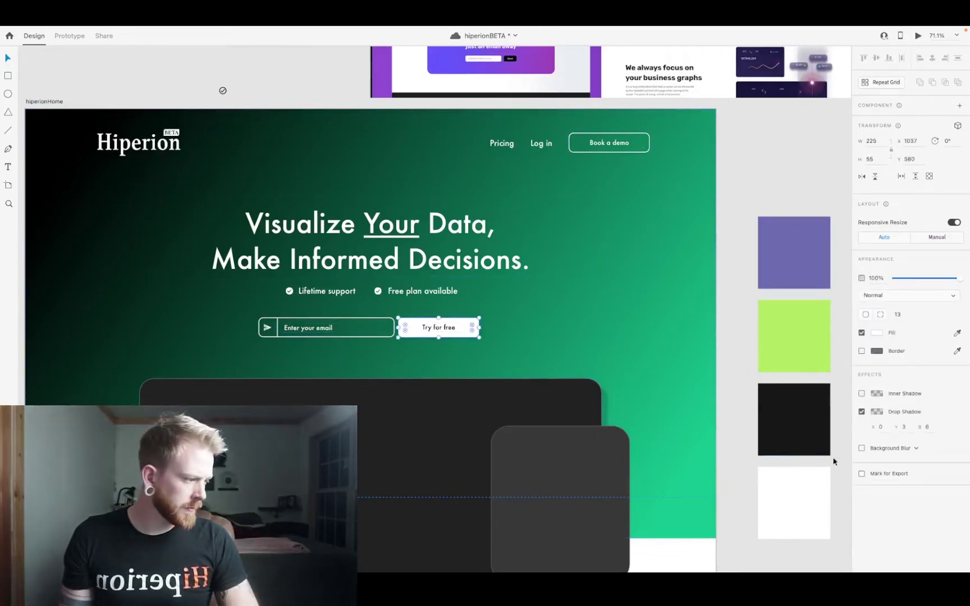
left_click(861, 412)
left_click(537, 369)
scroll(453, 351, "down", 5)
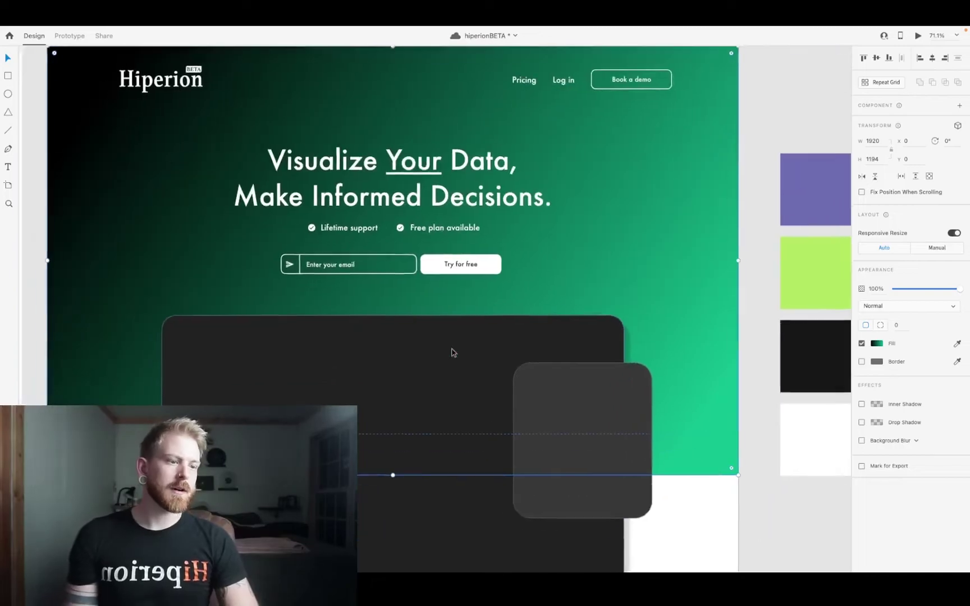
scroll(452, 351, "down", 5)
scroll(453, 351, "right", 2)
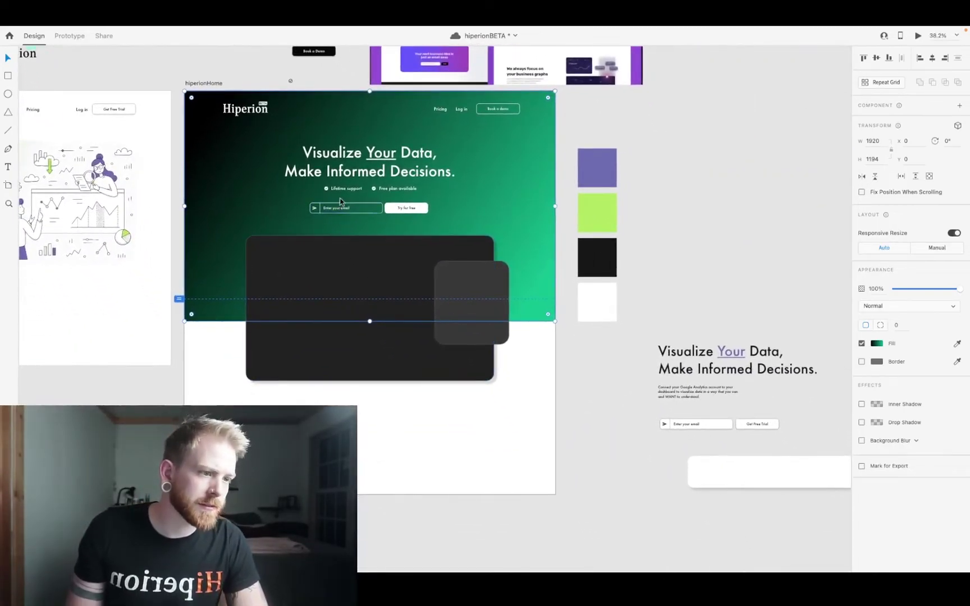
scroll(340, 203, "up", 5)
left_click(351, 178)
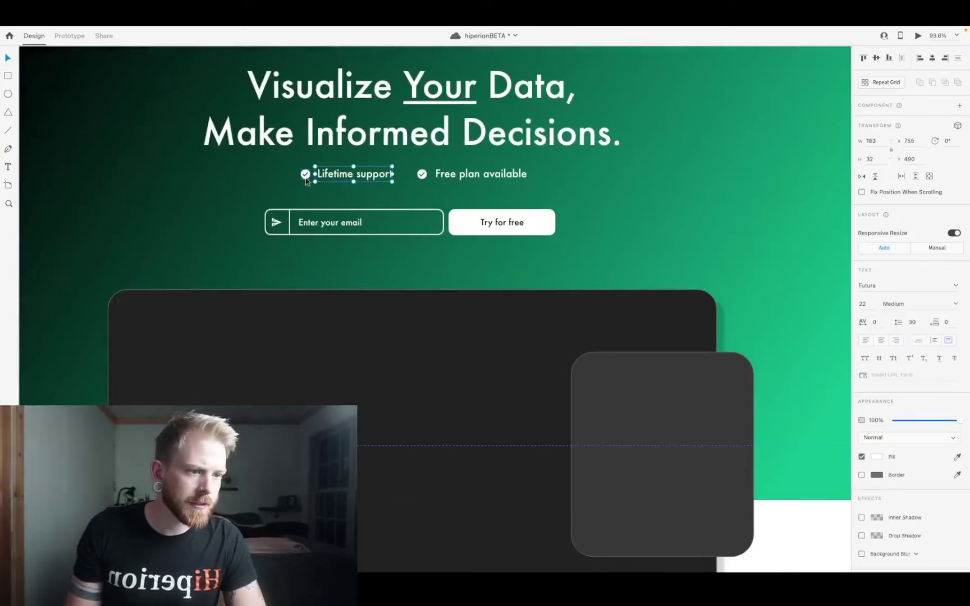
left_click(420, 175)
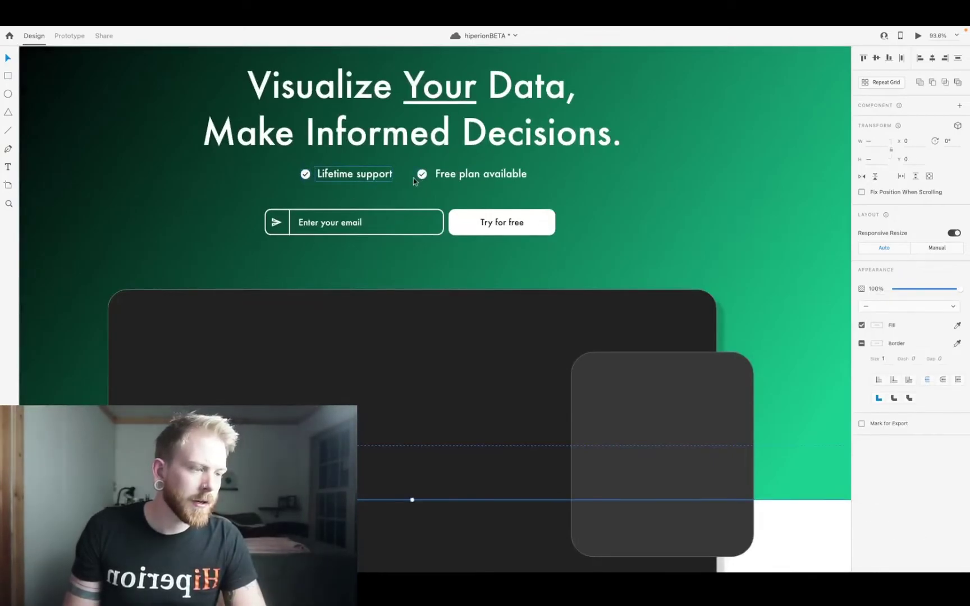
scroll(413, 178, "down", 3)
scroll(217, 312, "down", 2)
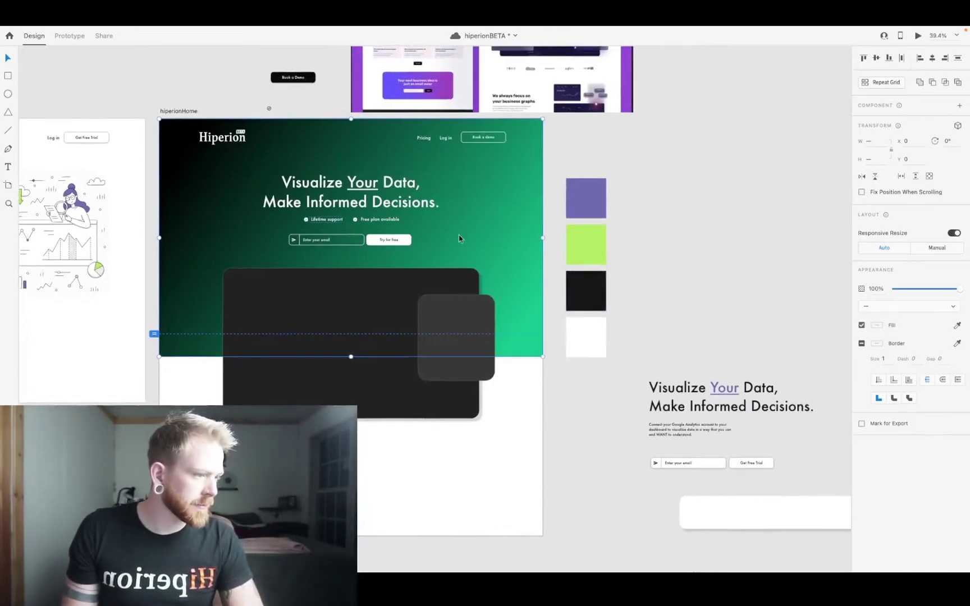
- Look up the colour of the green end stop in the hero background's linear gradient
left_click(503, 226)
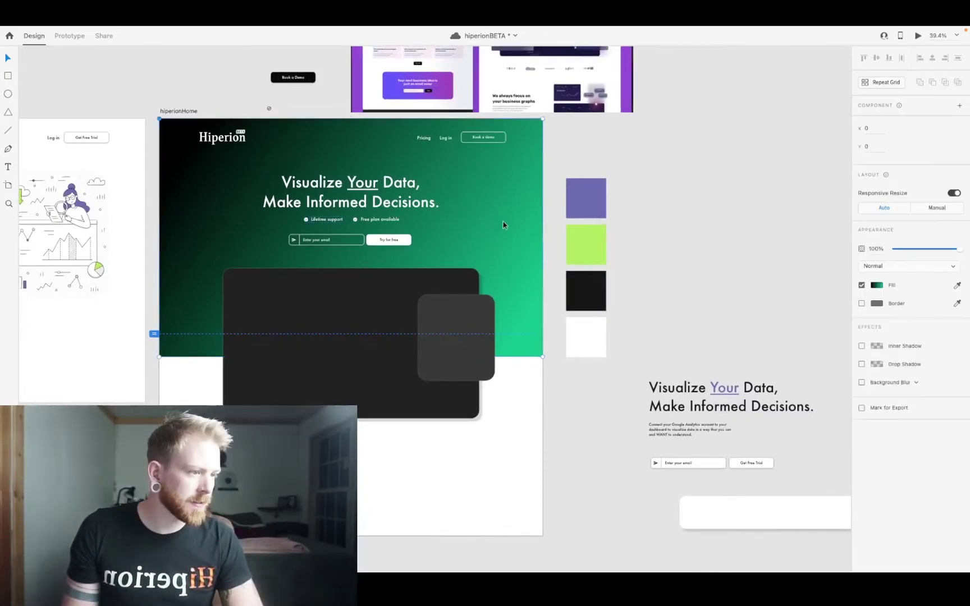
left_click(877, 286)
left_click(857, 291)
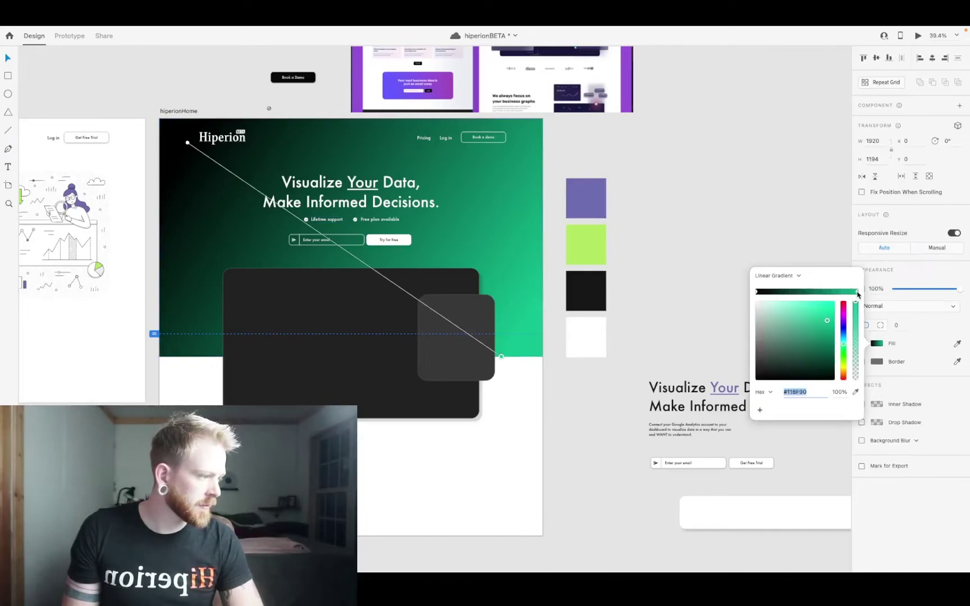
left_click(694, 187)
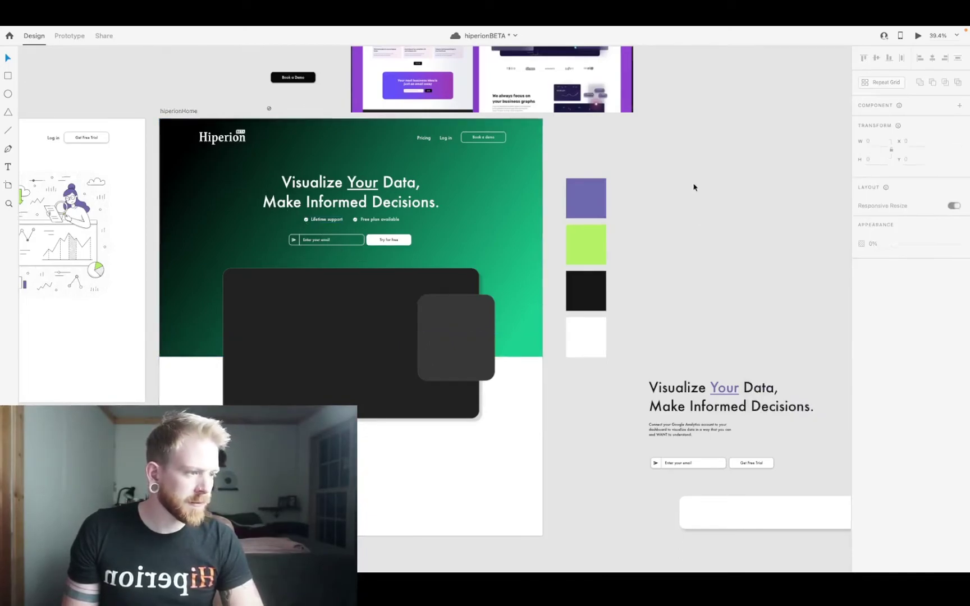
- Change the purple palette swatch beside the artboard to solid black
left_click(573, 198)
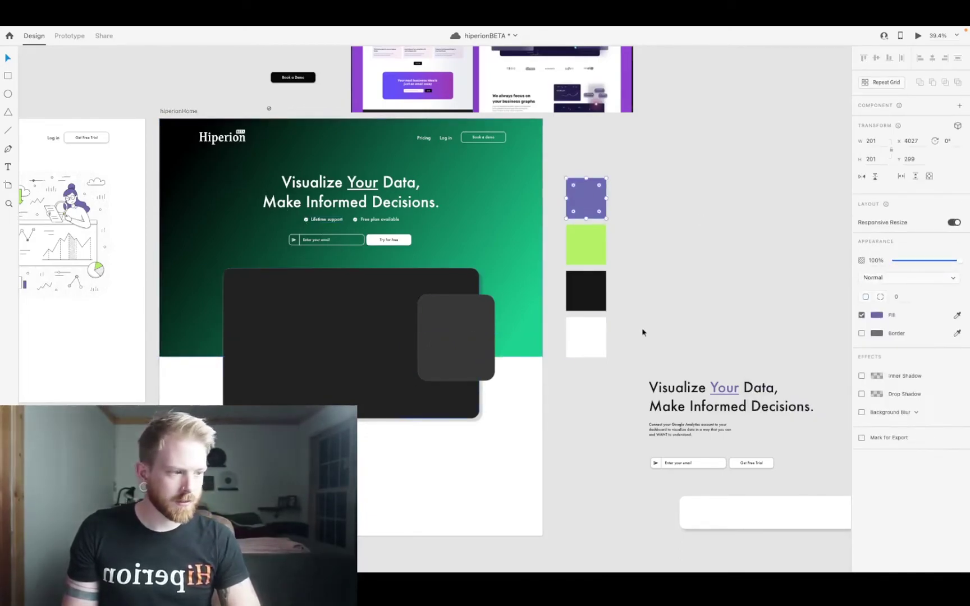
left_click(879, 316)
left_click_drag(781, 329, 697, 329)
- Change the lime palette swatch to the green used at the end of the hero background's gradient
left_click(592, 251)
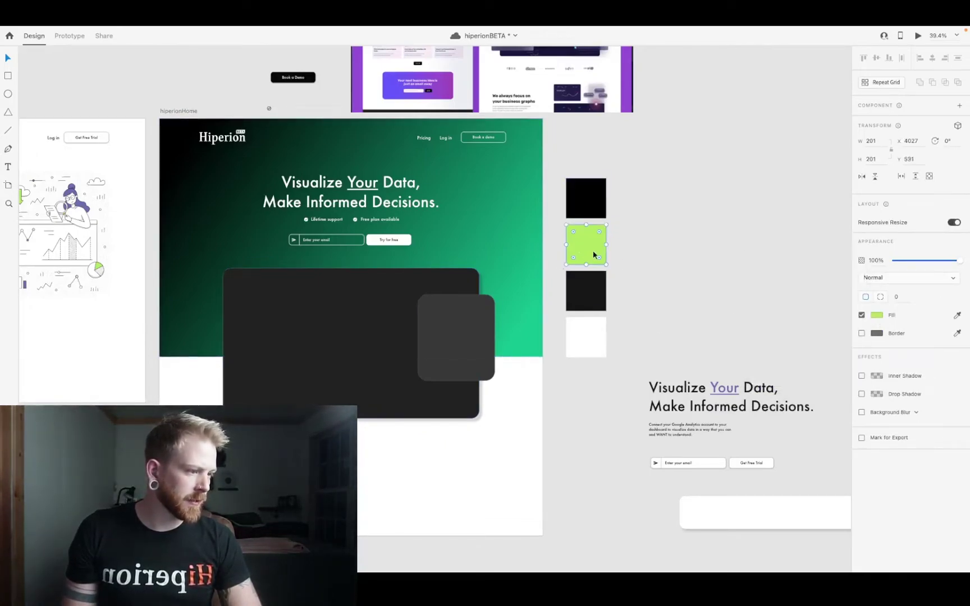
left_click(879, 316)
left_click_drag(851, 315, 851, 297)
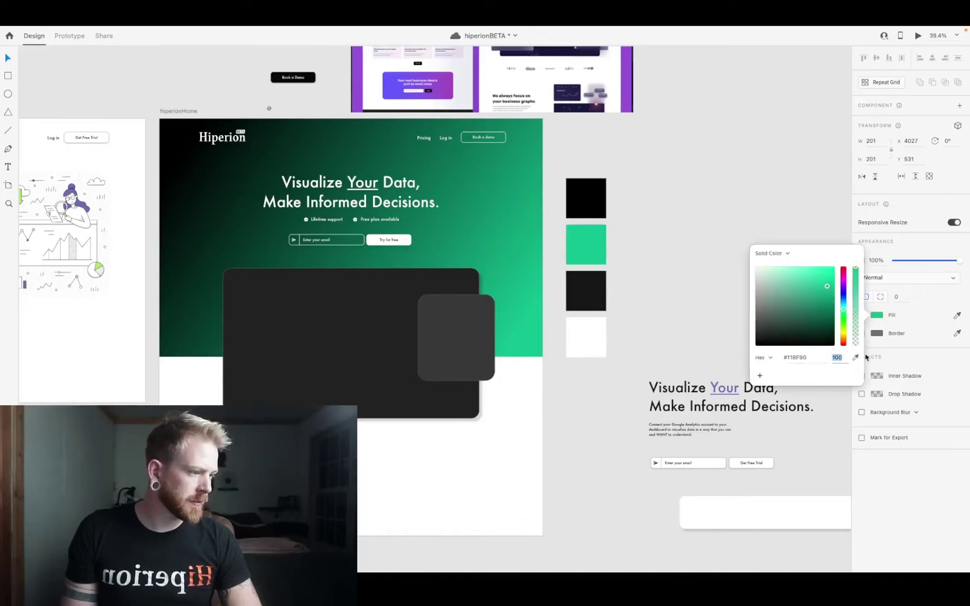
left_click(696, 242)
- Change the third, near-black palette swatch to a bright yellow-green accent colour
left_click(589, 284)
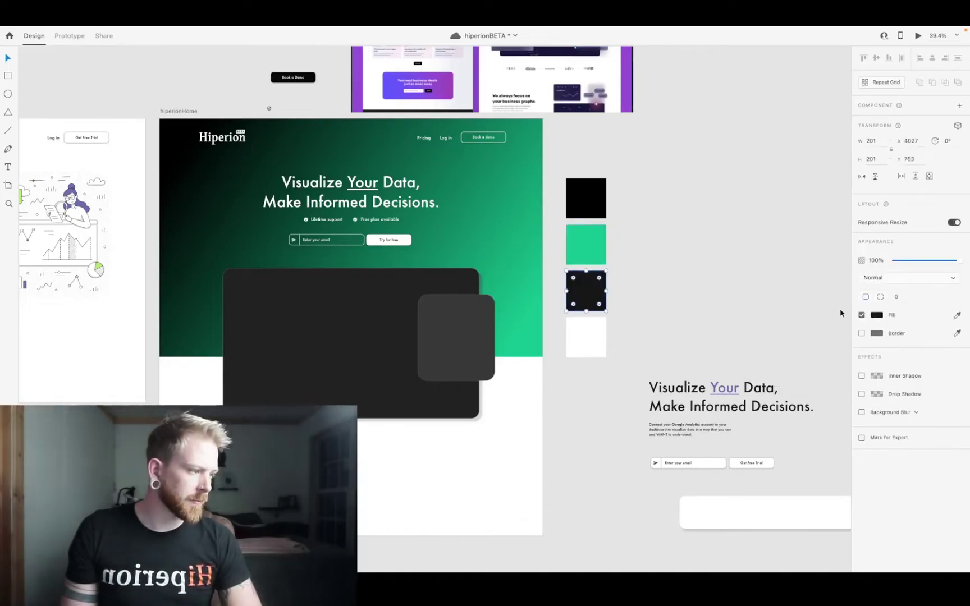
left_click(879, 316)
left_click_drag(845, 316, 846, 335)
left_click_drag(808, 298, 826, 258)
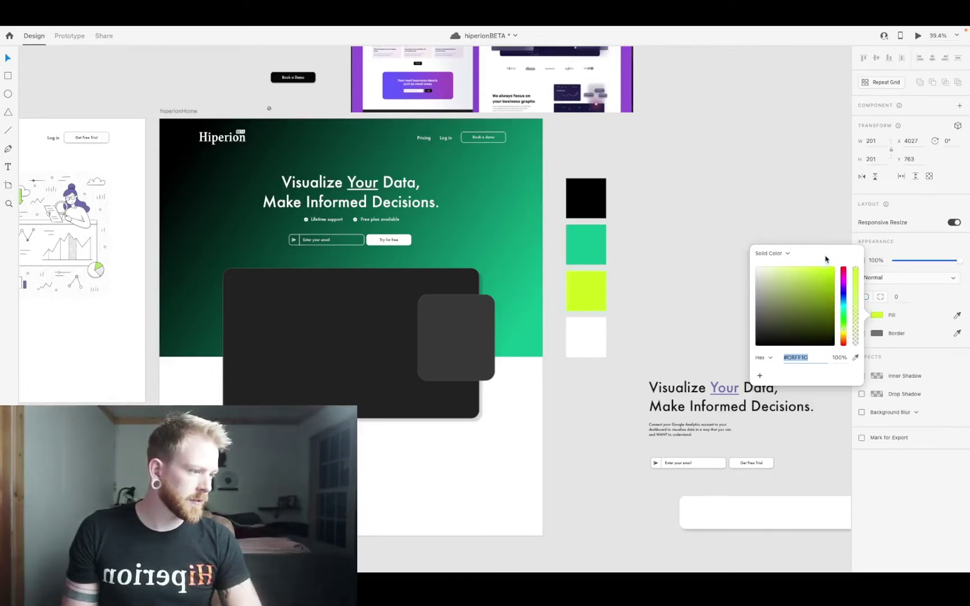
- Recolour the checkmark icons beside "Lifetime support" and "Free plan available" with the yellow-green palette colour
left_click(634, 251)
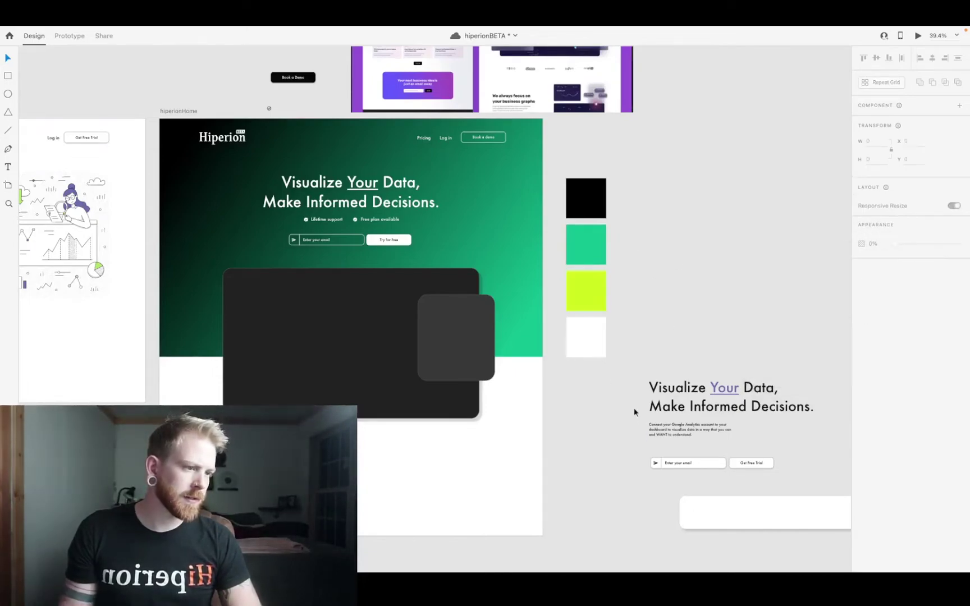
scroll(397, 308, "left", 2)
scroll(397, 308, "down", 1)
scroll(397, 308, "up", 1)
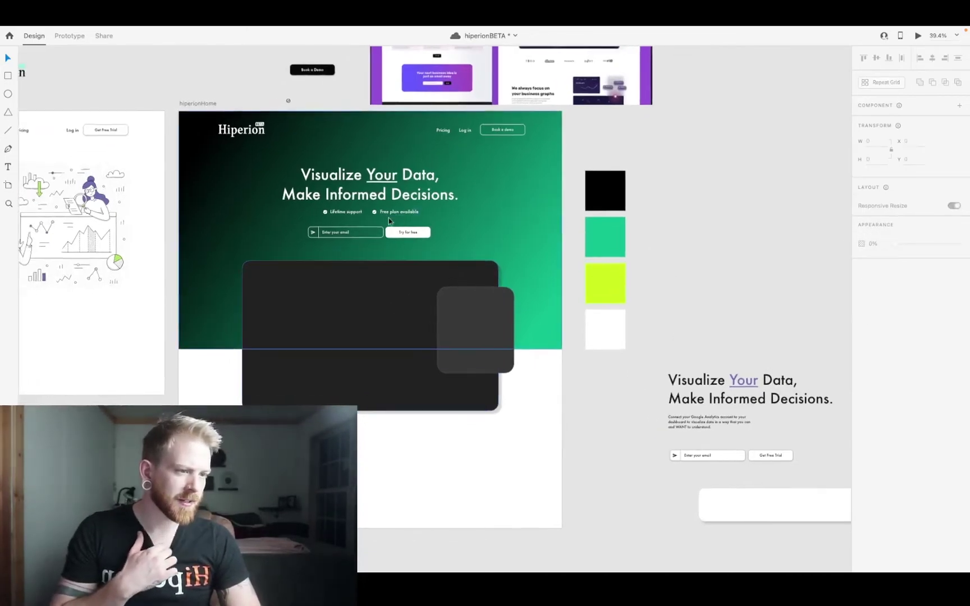
left_click(324, 212)
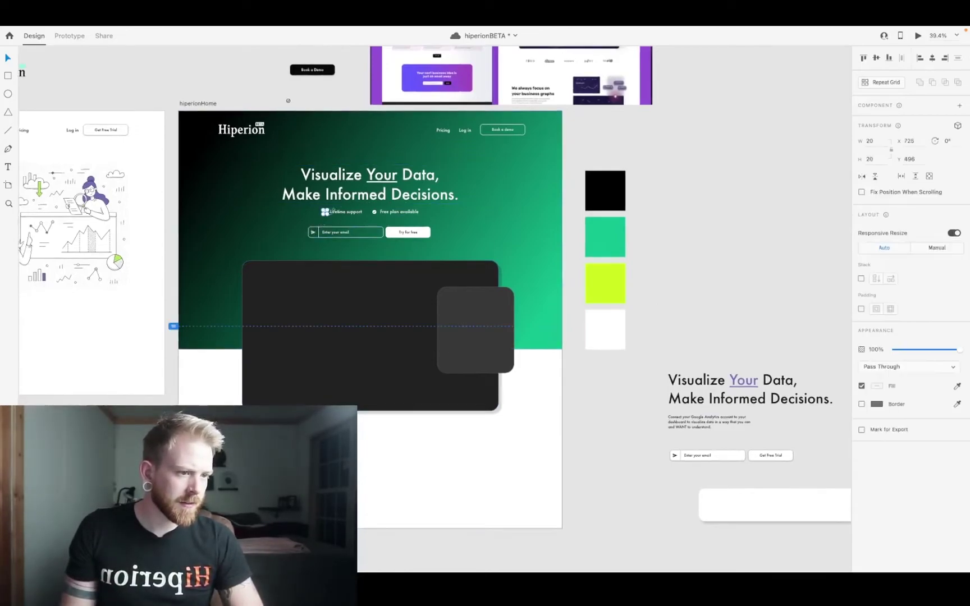
left_click(375, 212, "shift")
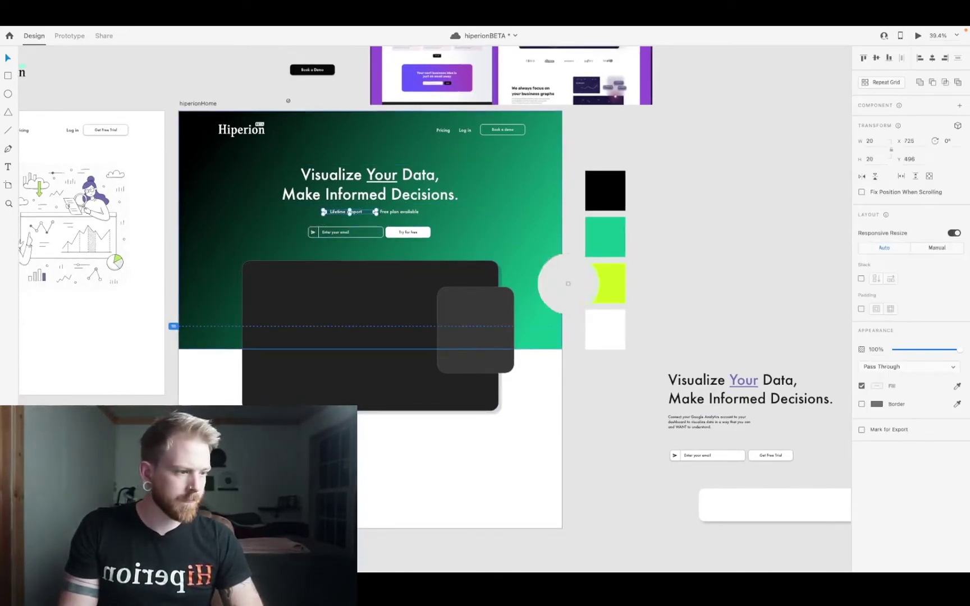
left_click(512, 260)
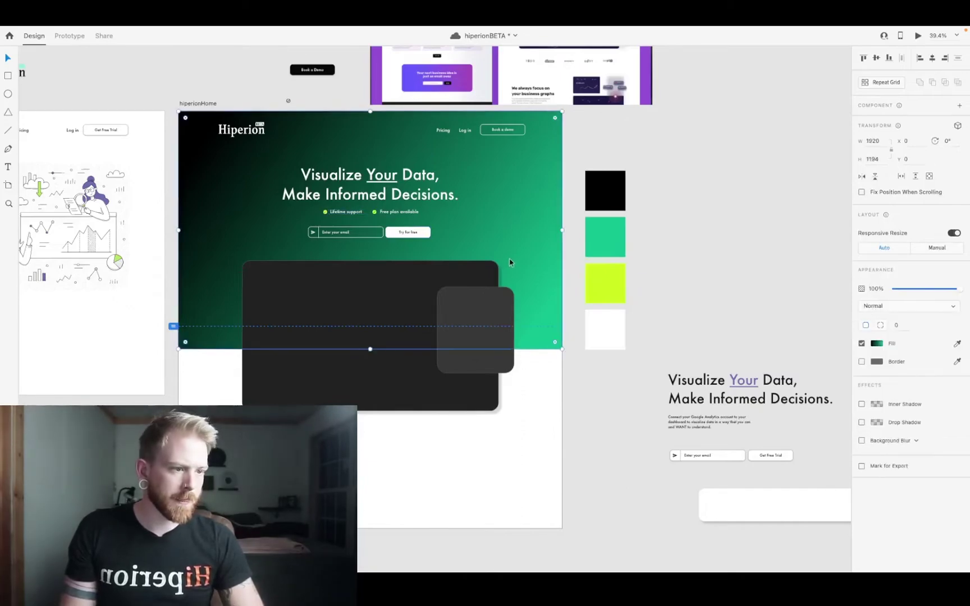
left_click(360, 177)
double_click(360, 177)
left_click(366, 178)
left_click_drag(386, 175, 399, 177)
key("super+u")
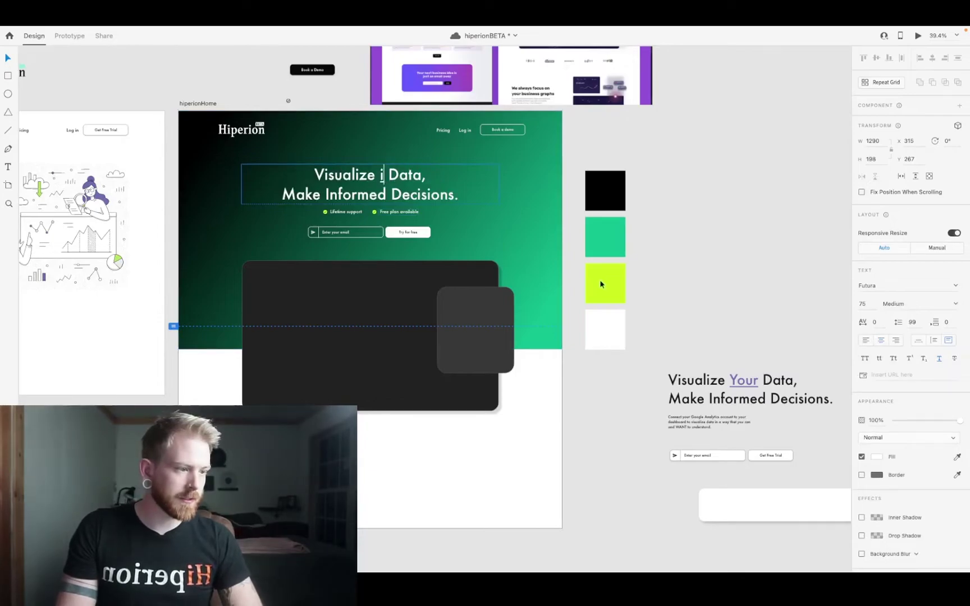
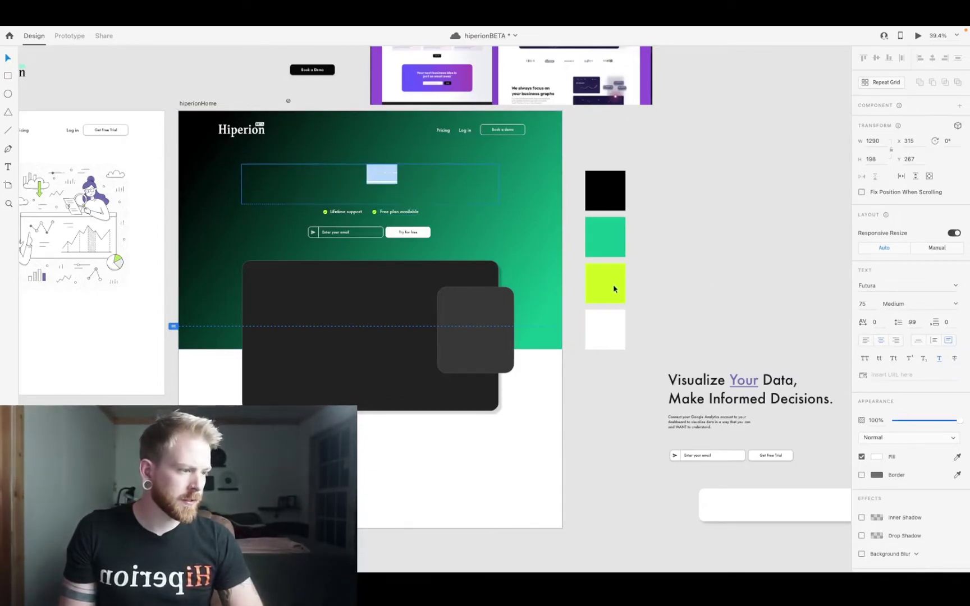
- Copy the hex code of the yellow-green palette swatch's fill
left_click(596, 284)
left_click(876, 315)
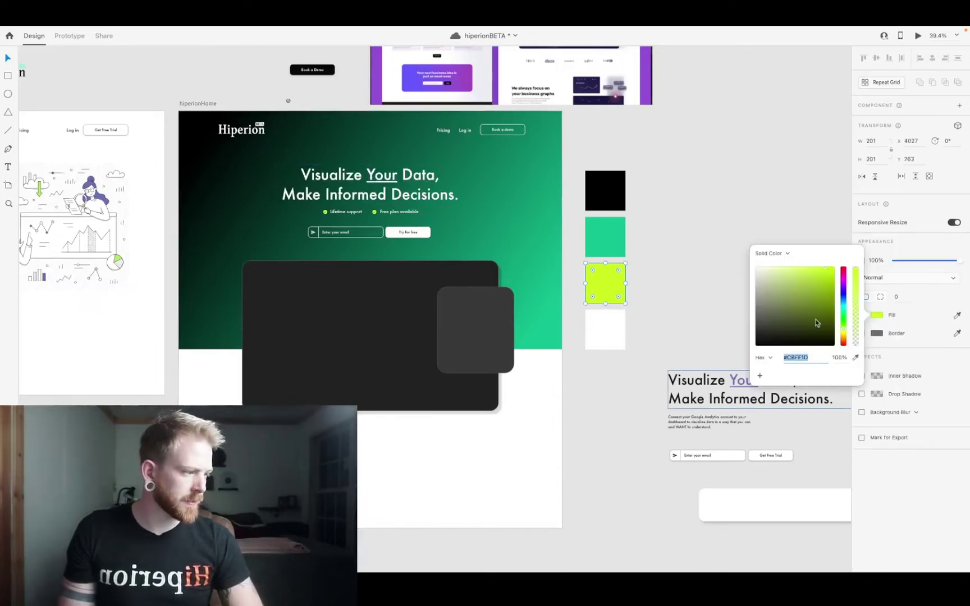
left_click(663, 271)
- Recolour only the underlined word "Your" in the hero headline with the copied yellow-green, #CBFF1D
left_click(369, 187)
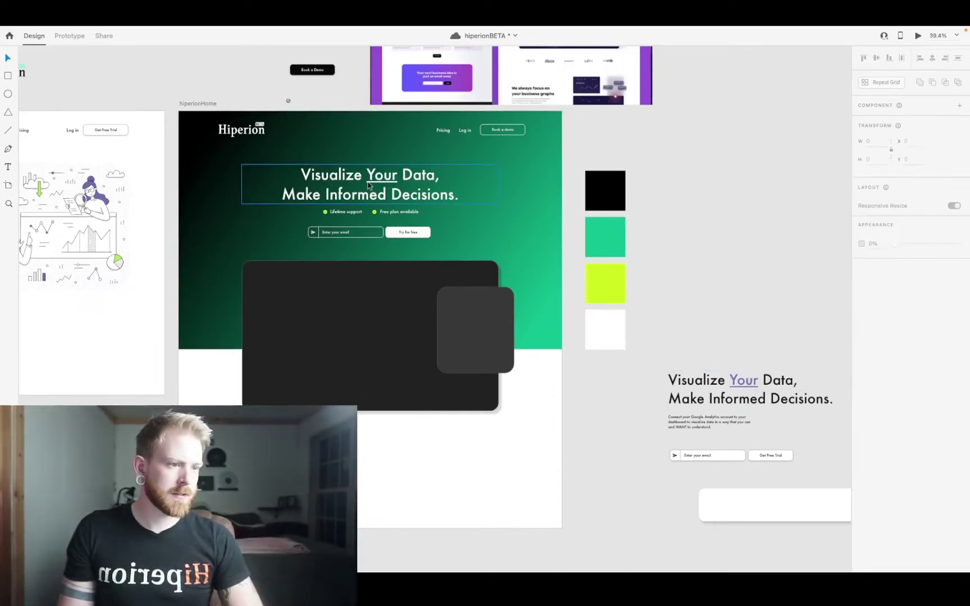
double_click(369, 178)
left_click_drag(367, 177, 399, 174)
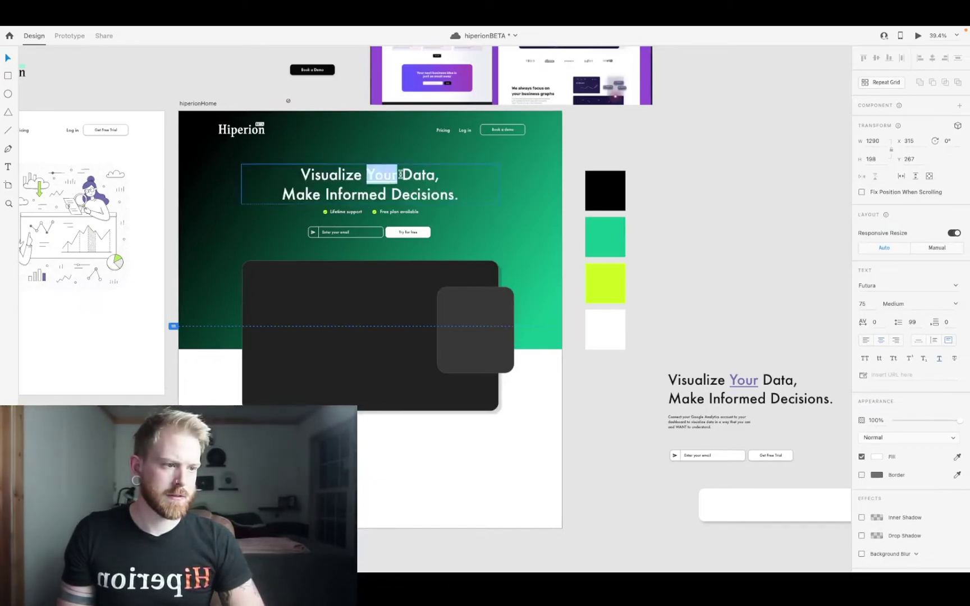
left_click(877, 456)
left_click(772, 443)
left_click_drag(766, 425, 755, 400)
left_click(810, 491)
key("ctrl+v")
key("Return")
key("Escape")
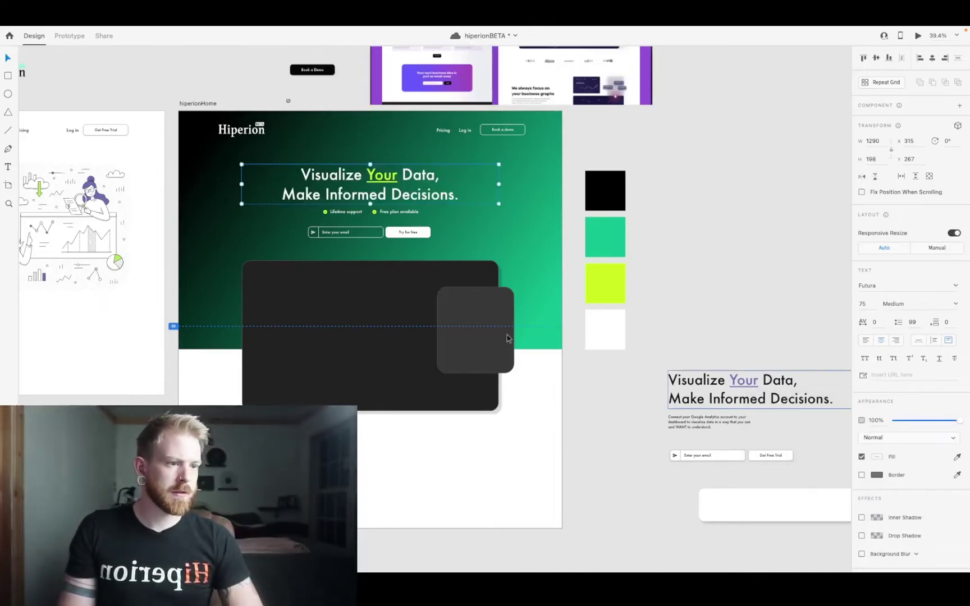
- Set the border colour of the "Book a demo" button in the hero navigation to #CBFF1D
left_click(333, 299)
scroll(305, 230, "up", 5)
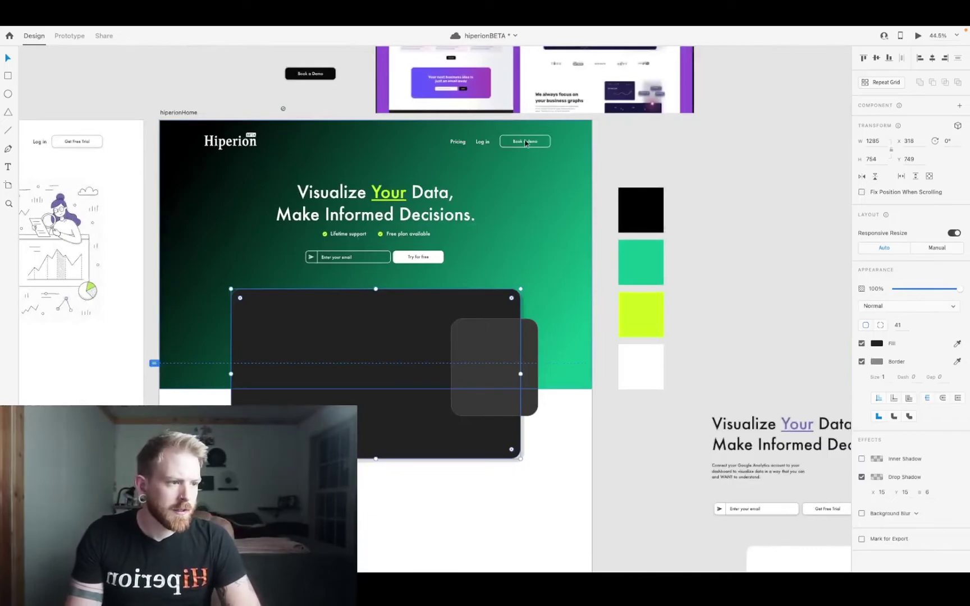
scroll(526, 146, "up", 3)
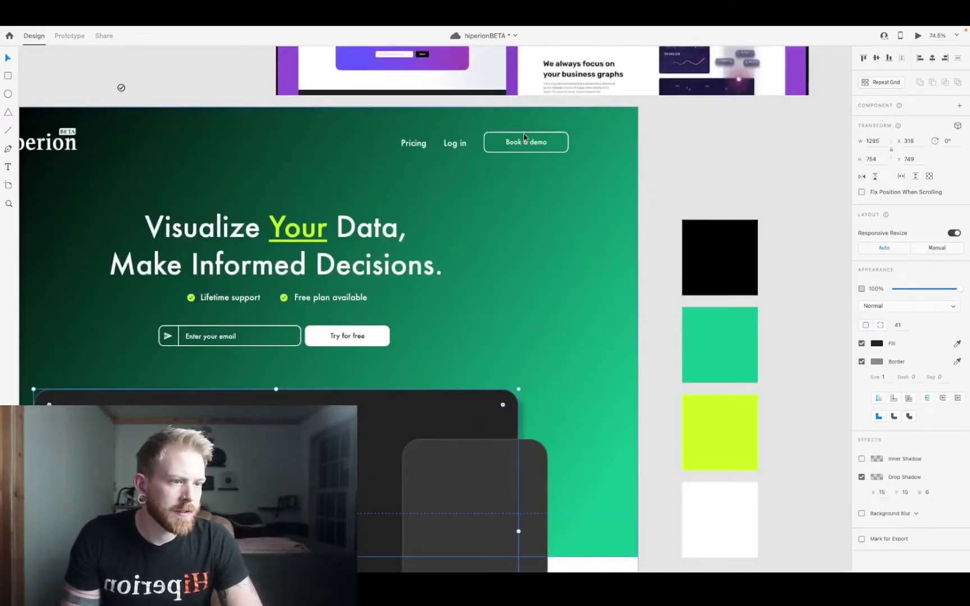
left_click(525, 143)
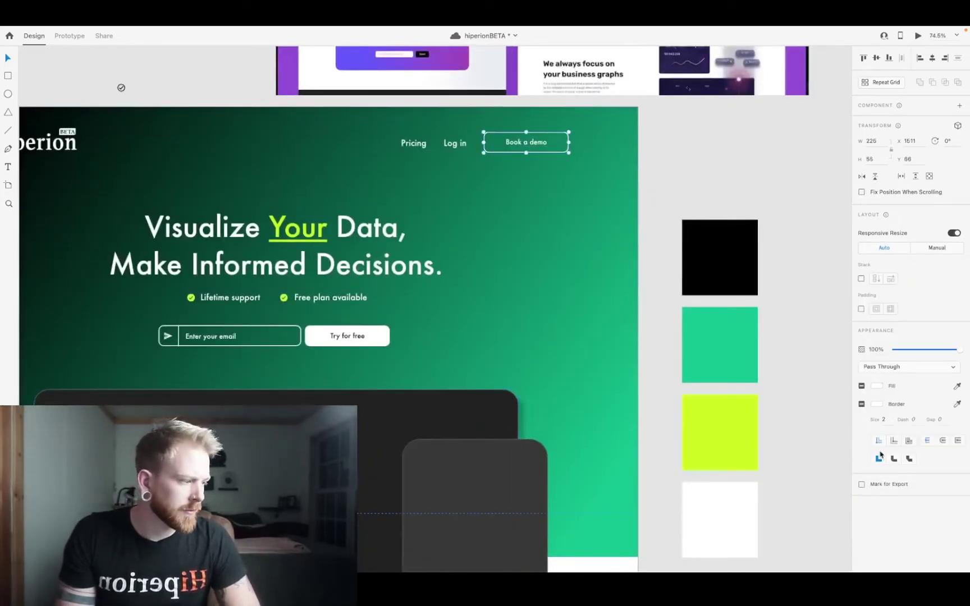
left_click(878, 405)
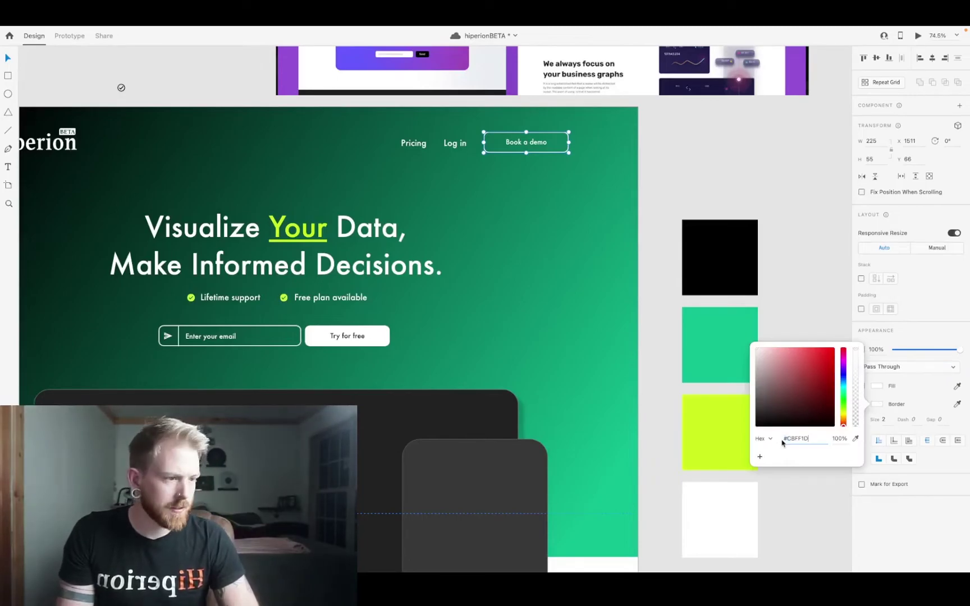
left_click(593, 285)
- Draw a narrow upright rectangle about 23 wide and 257 high inside the large dark dashboard panel, and remove its border
scroll(594, 283, "left", 2)
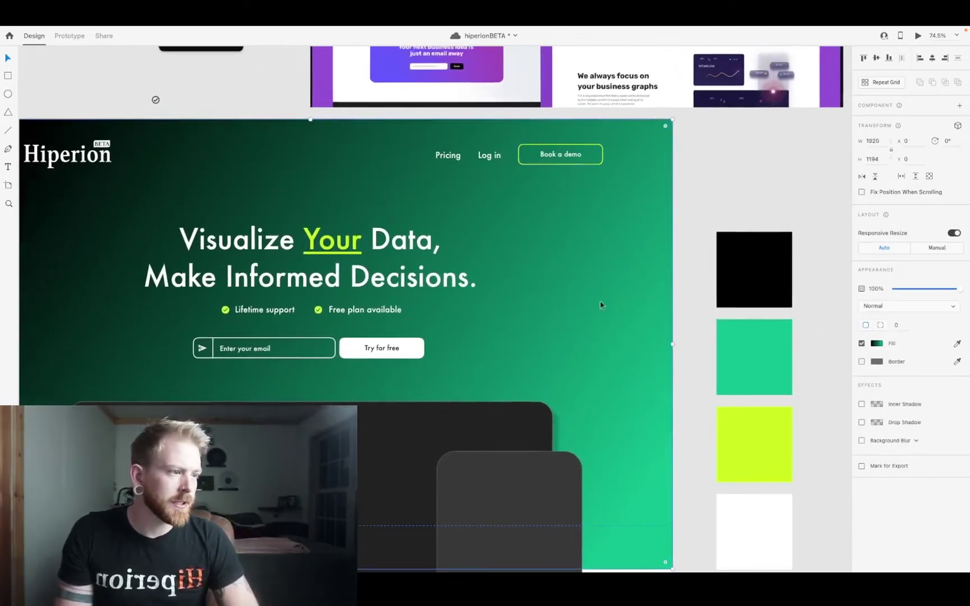
scroll(601, 305, "down", 3)
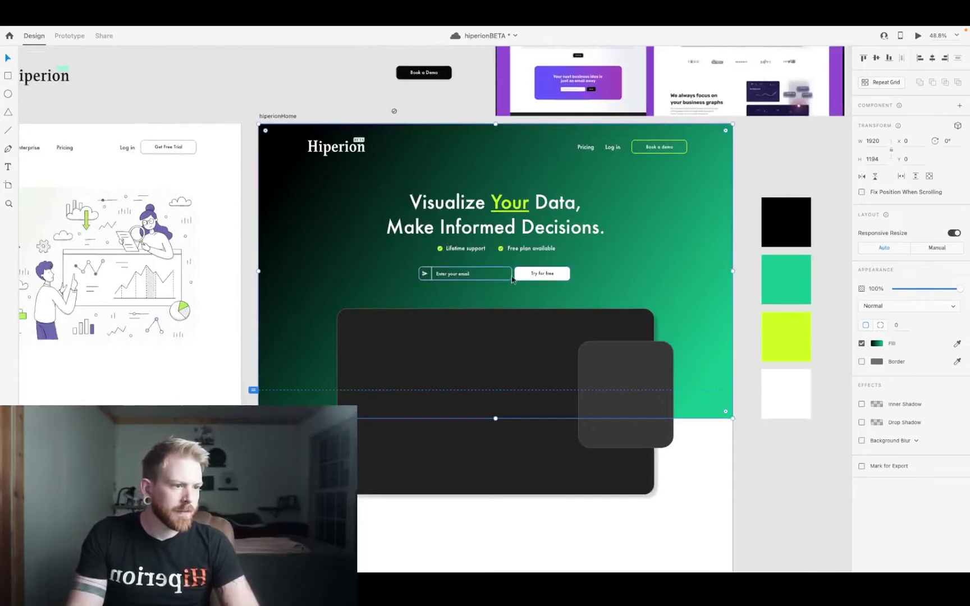
scroll(512, 279, "right", 2)
scroll(452, 403, "right", 2)
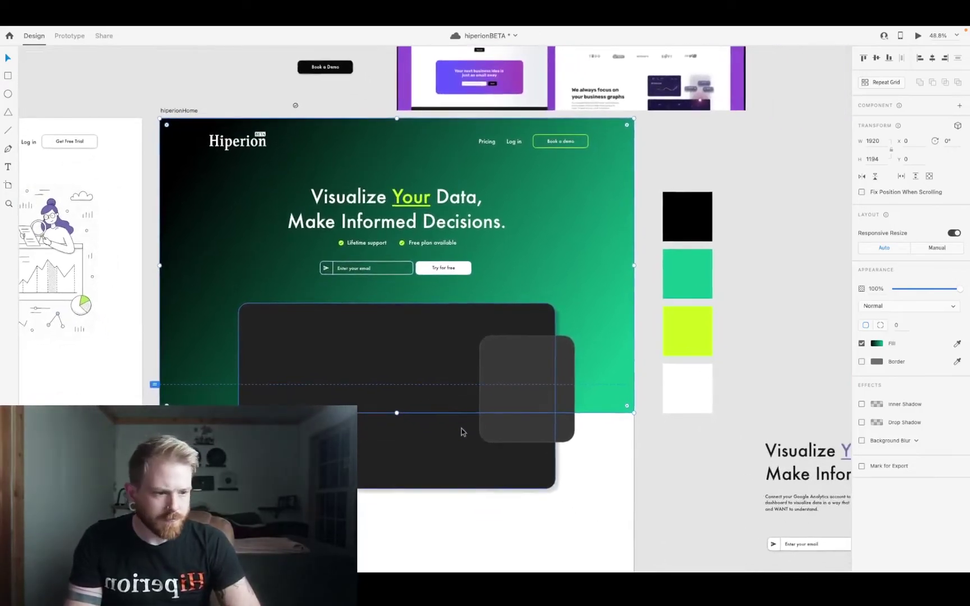
scroll(462, 432, "right", 2)
scroll(461, 431, "down", 1)
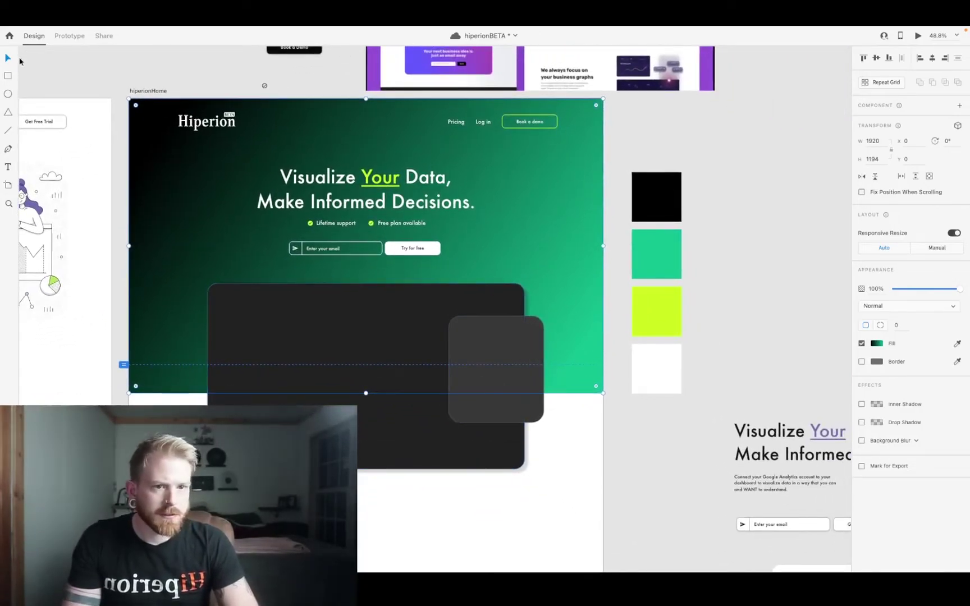
left_click_drag(257, 364, 262, 427)
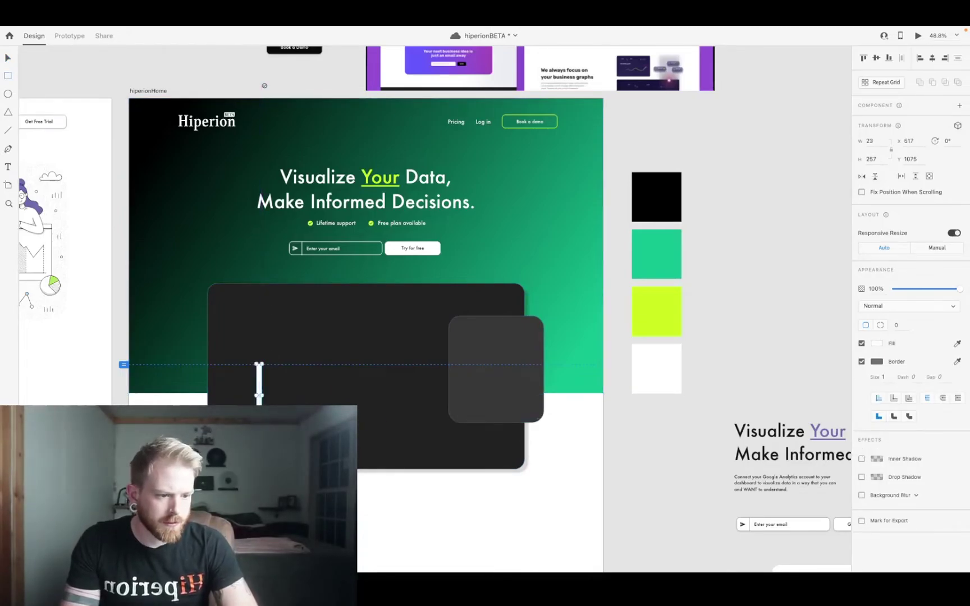
scroll(258, 413, "up", 5)
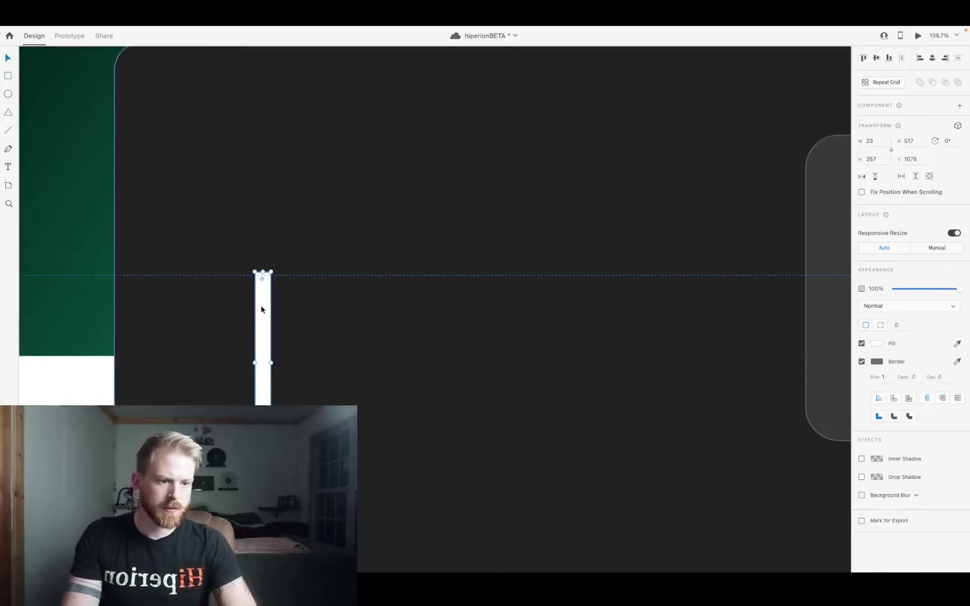
left_click(862, 362)
- Fill the narrow rectangle with the yellow-green sampled from the palette swatch
left_click(877, 344)
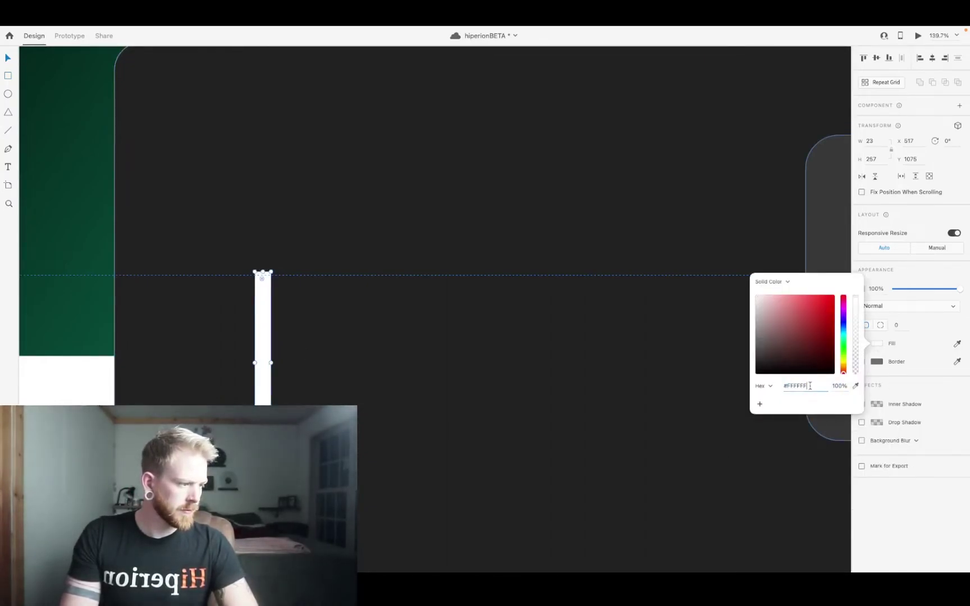
scroll(558, 357, "down", 5)
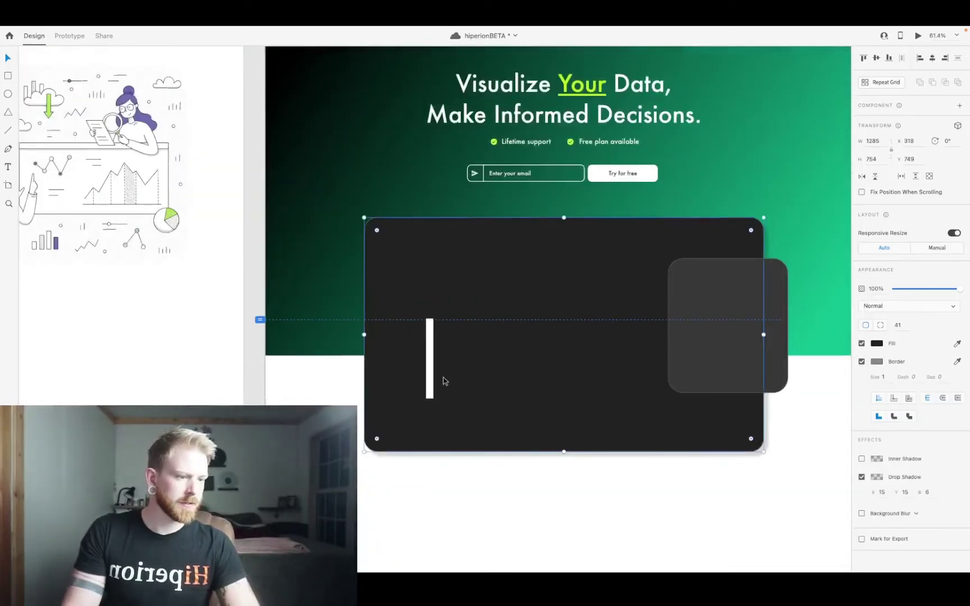
scroll(428, 367, "down", 3)
key("i")
left_click(374, 305)
- Build a five-bar chart from copies of the yellow-green bar, evenly spaced and with varying heights
scroll(148, 339, "up", 5)
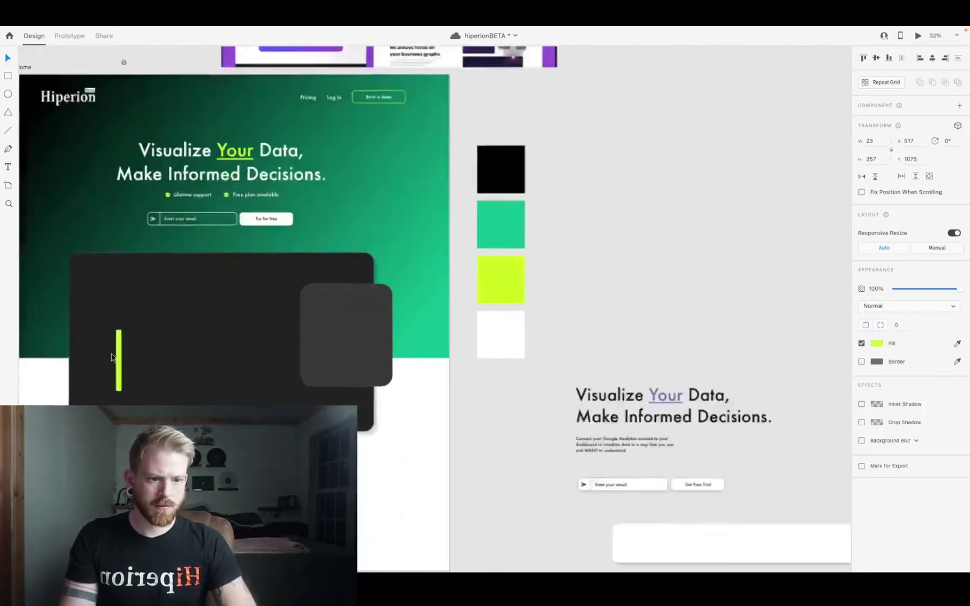
left_click_drag(198, 308, 237, 372)
left_click(254, 399)
left_click(238, 396)
left_click(219, 396)
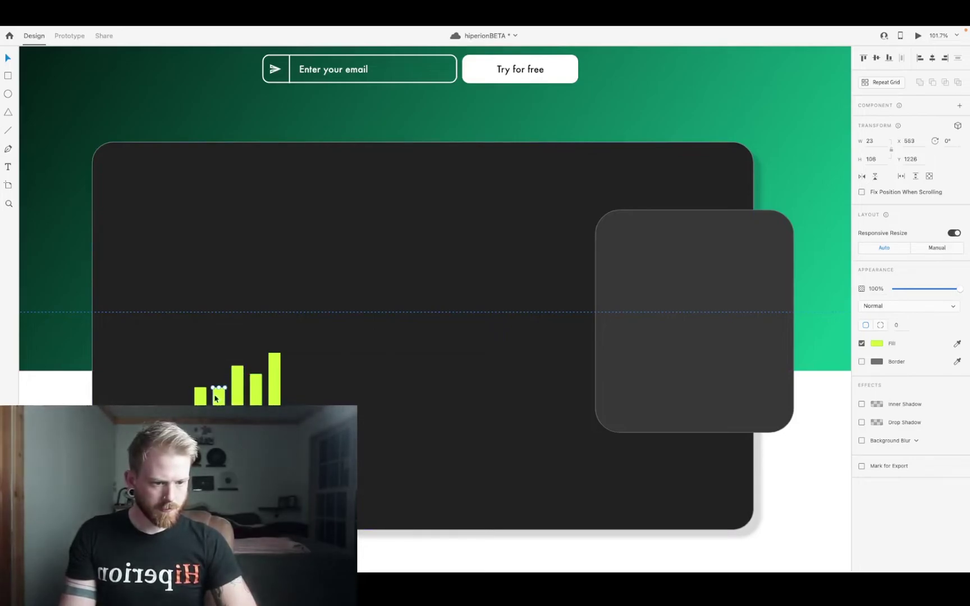
left_click(186, 389)
- Group the five yellow-green chart bars into one object, leaving out the dark panel behind them
left_click(200, 396)
left_click(219, 396, "shift")
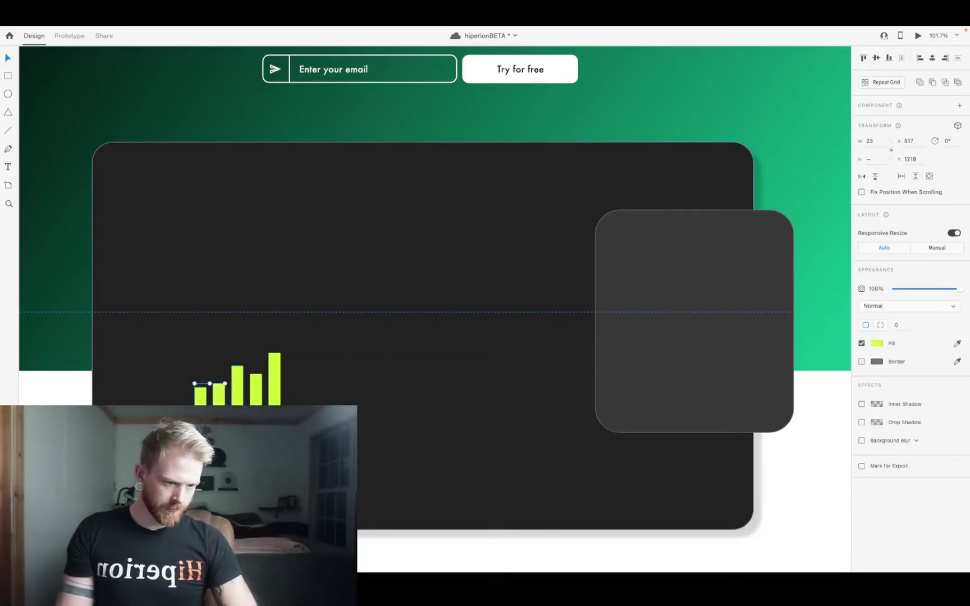
left_click(237, 395, "shift")
left_click(256, 393, "shift")
left_click(266, 393, "shift")
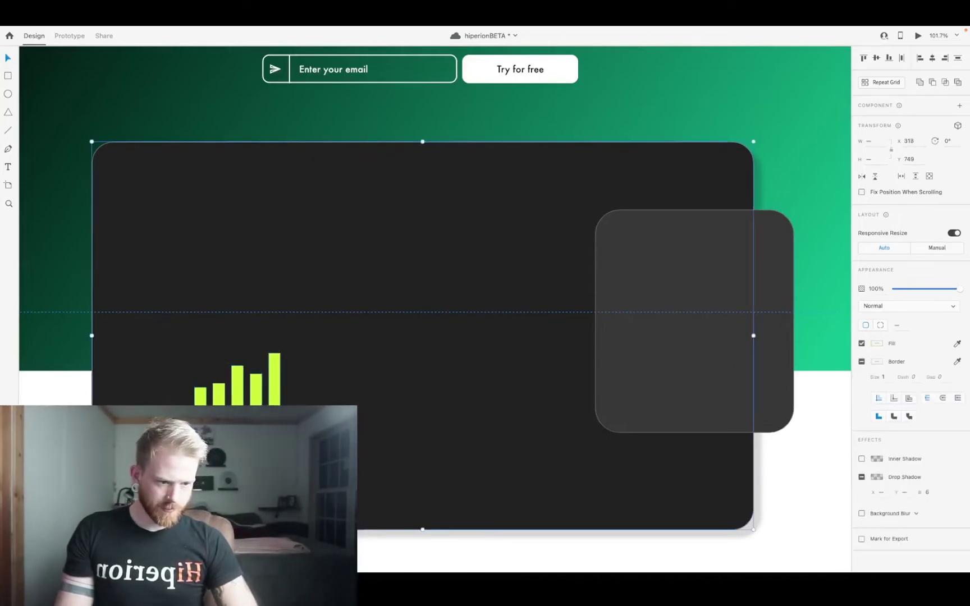
left_click(266, 393, "shift")
key("super+g")
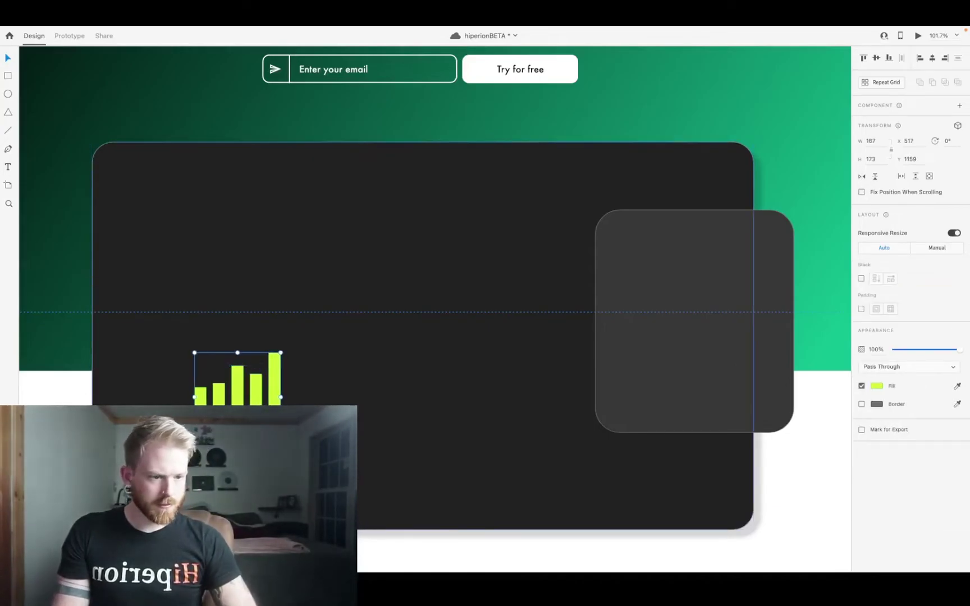
- Draw a circle about 235 in diameter on the large dark panel, between the bar chart and the smaller grey card
scroll(286, 478, "down", 5)
key("e")
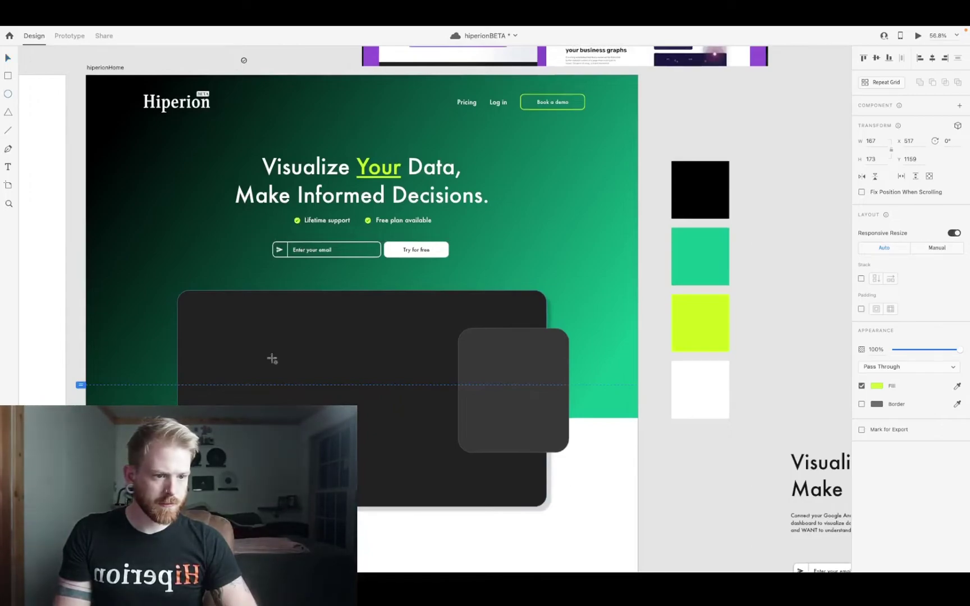
mouse_move(381, 414)
left_mouse_down()
mouse_move(428, 472)
mouse_move(449, 482)
mouse_move(416, 422)
left_mouse_up()
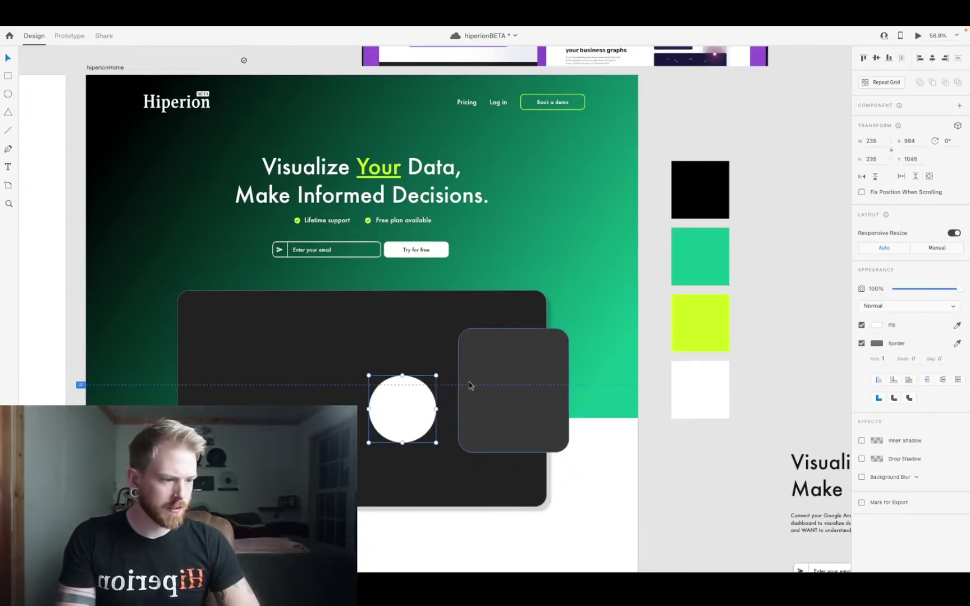
scroll(399, 375, "up", 5)
key("a")
key("v")
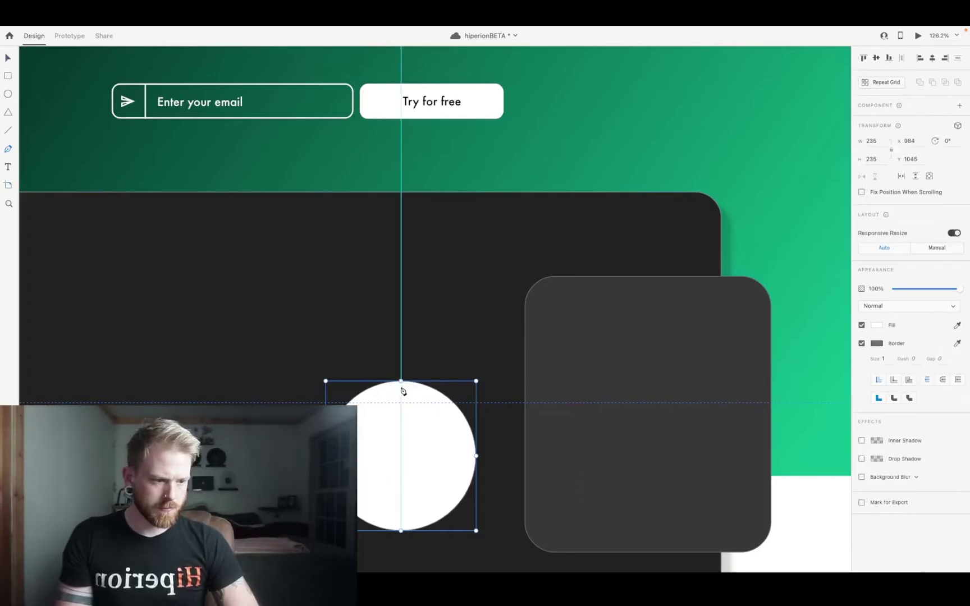
key("p")
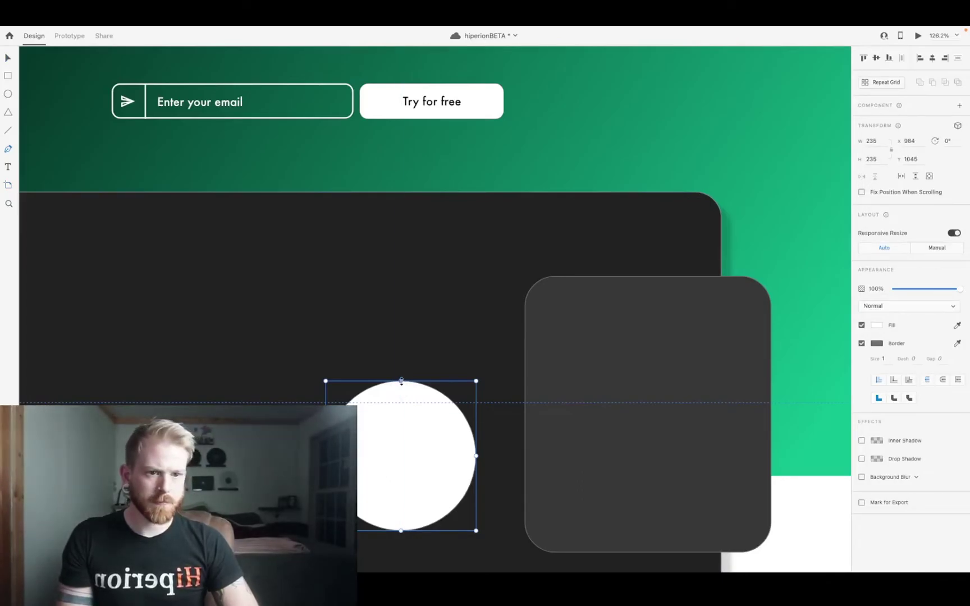
scroll(355, 335, "down", 5)
key("v")
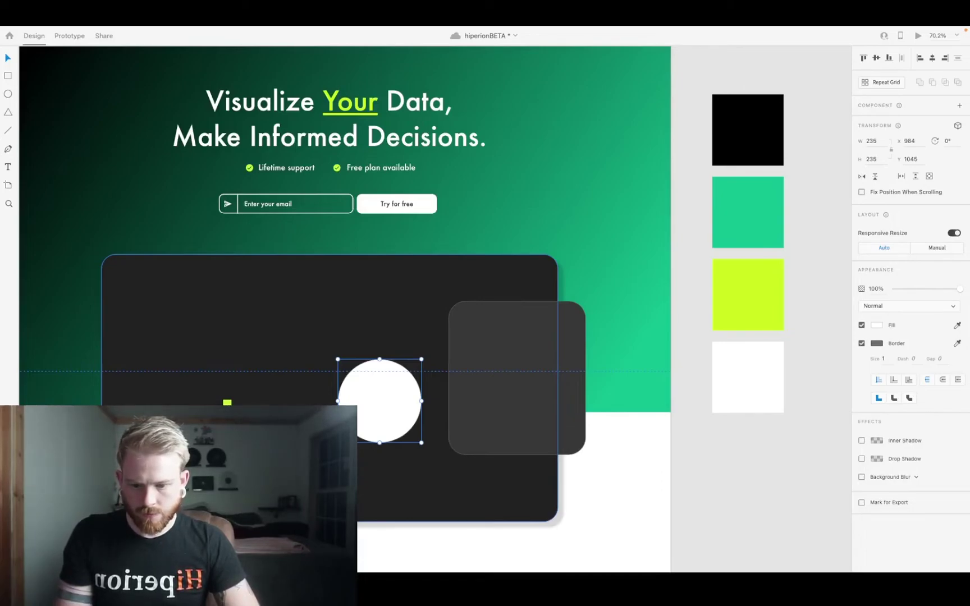
- Save the document and paste the white three-quarter pie shape onto the dark dashboard panel
key("super+s")
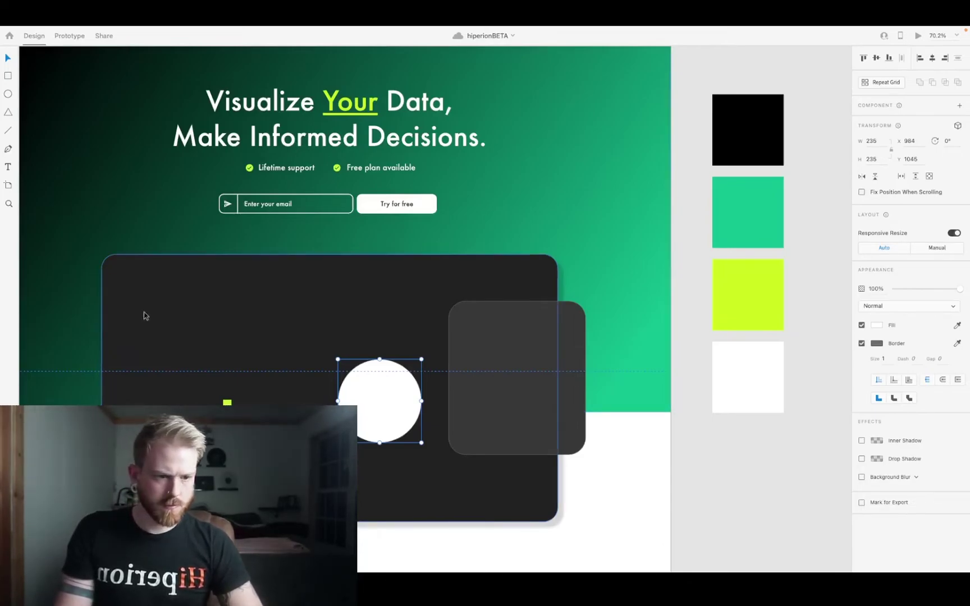
key("super+v")
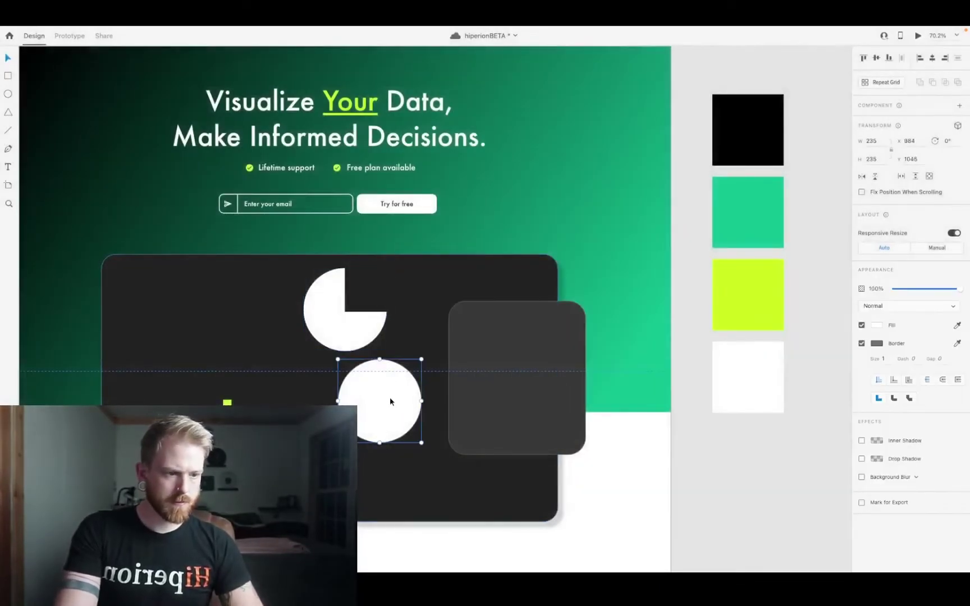
- Delete the plain white circle and fill the three-quarter pie shape with the palette's yellow-green
key("Delete")
left_click(333, 318)
key("i")
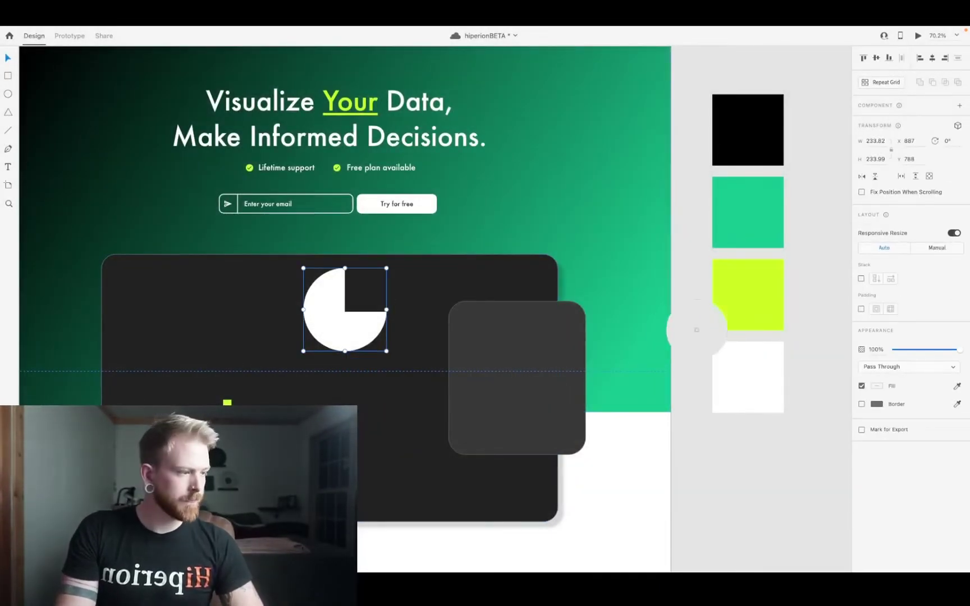
left_click(754, 313)
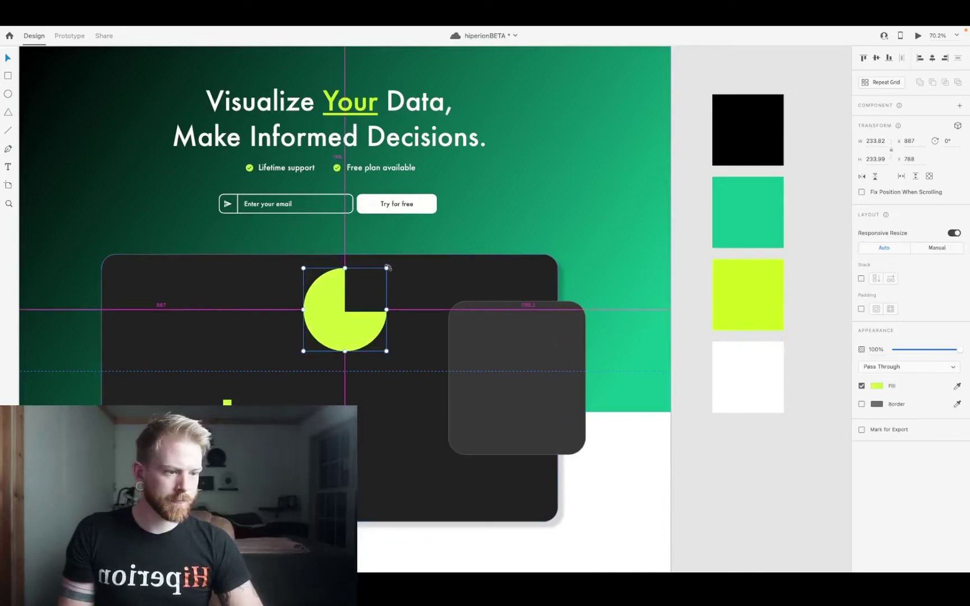
- Shrink the yellow-green pie shape to about 122 by 122 on the dark dashboard panel
left_click_drag(387, 268, 386, 336)
scroll(270, 347, "down", 2)
scroll(270, 347, "down", 3)
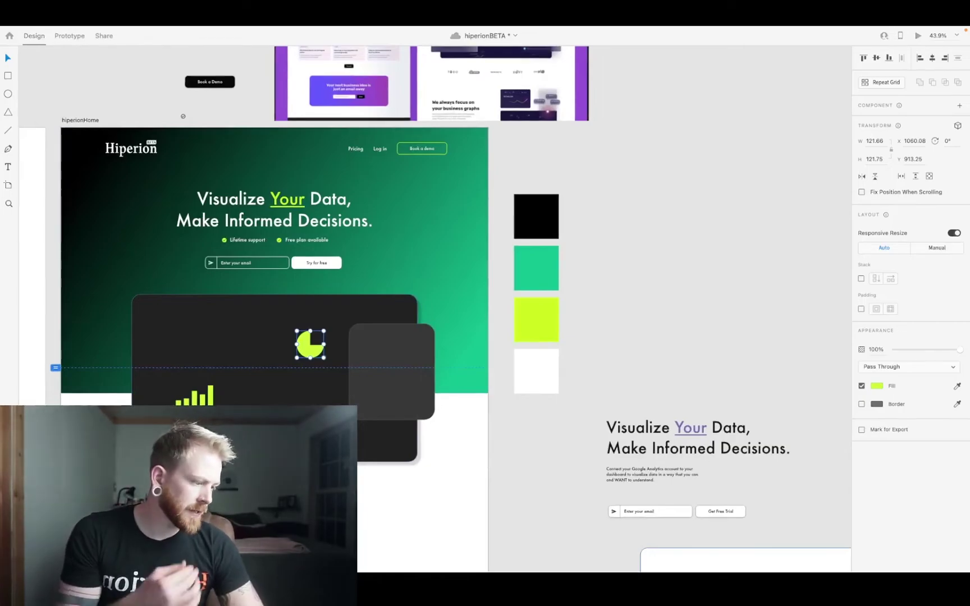
- Switch to Chrome and load geckoboard.com/dashboard-examples/company/saas-dashboard/ in a new tab
mouse_move(688, 570)
right_click(626, 556)
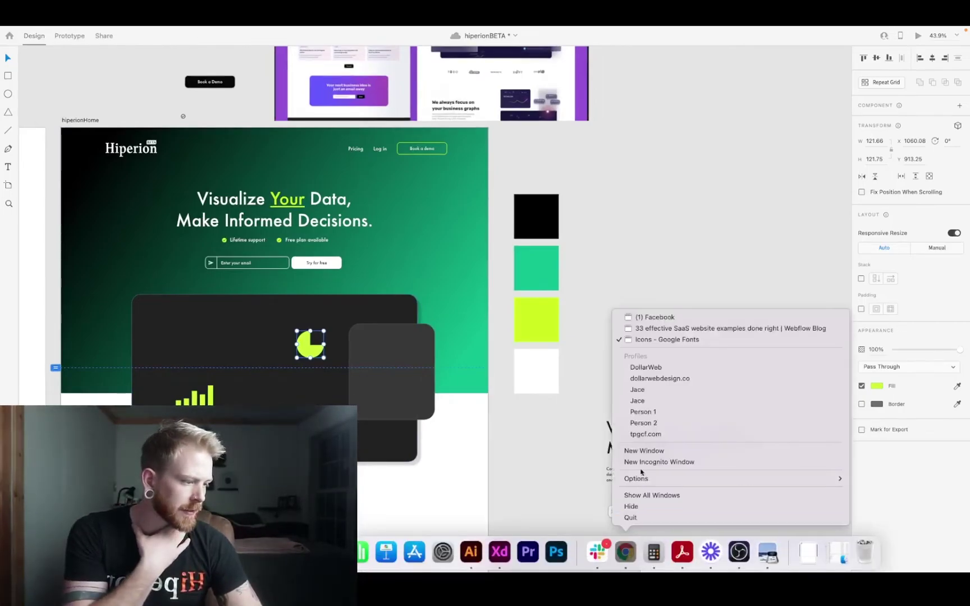
left_click(668, 340)
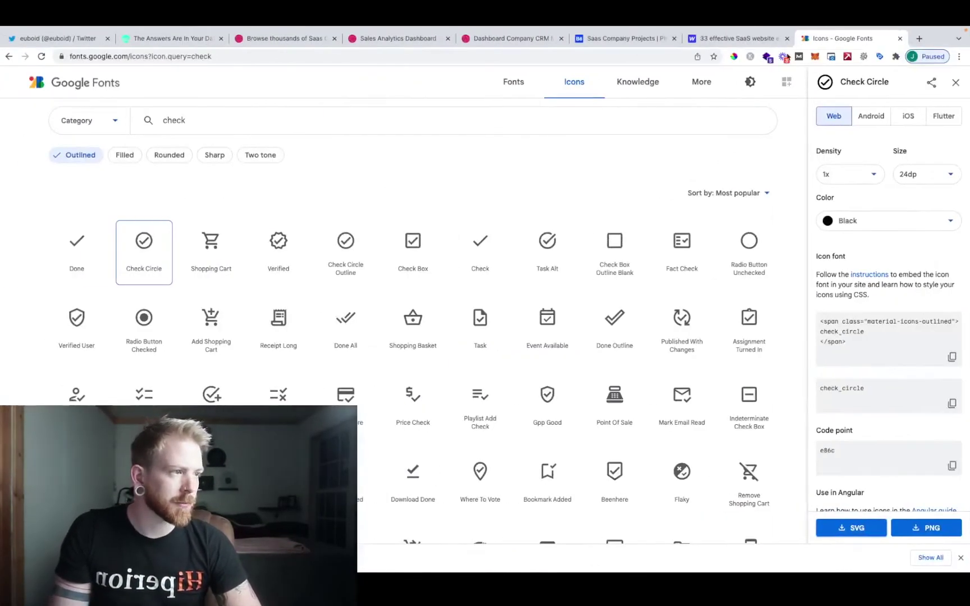
left_click(921, 40)
type("geckoboard.com/dashboard-examples/company/saas-dashboard/")
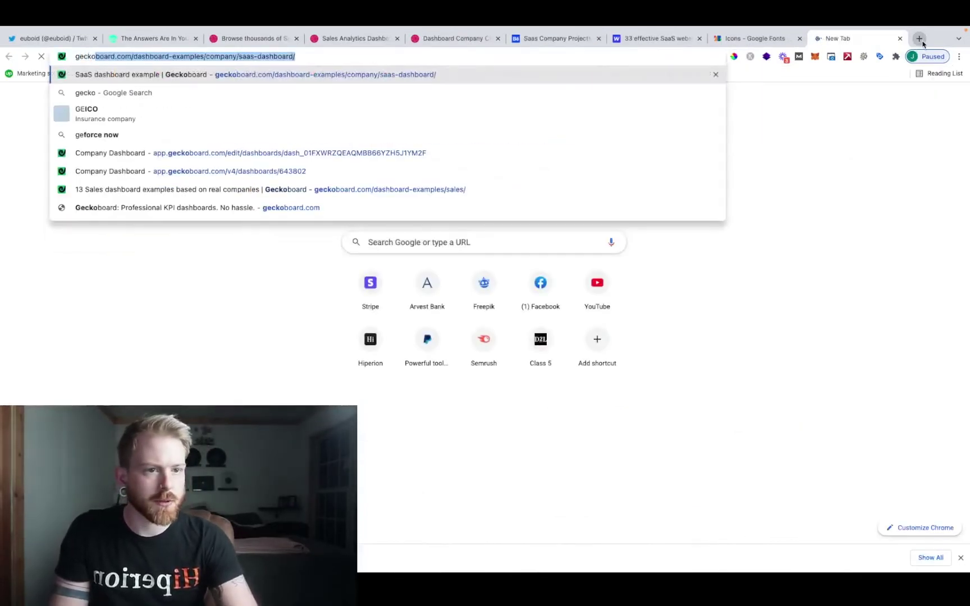
key("Return")
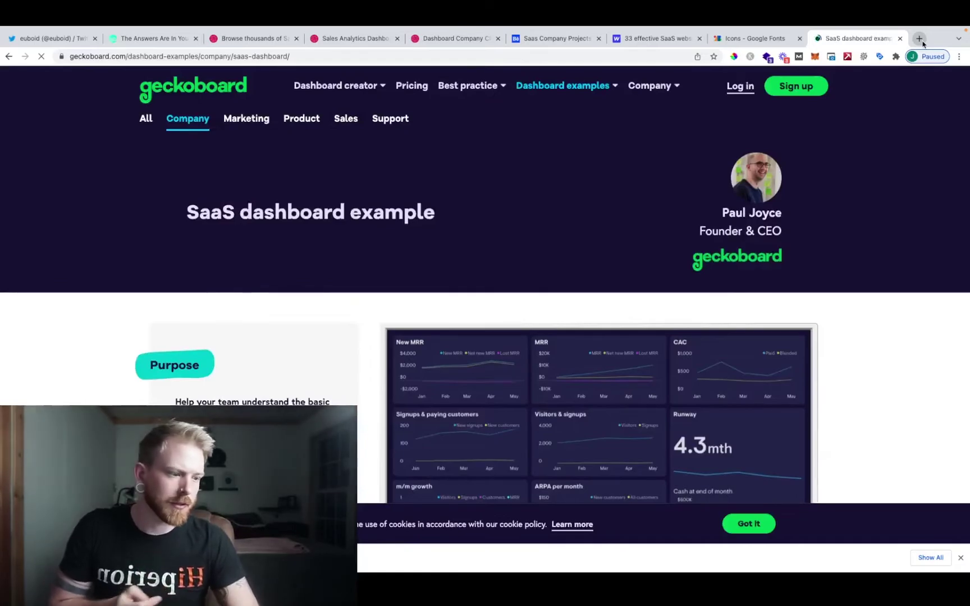
- Examine Geckoboard's SaaS dashboard example, and open the page with all dashboard examples for reference
scroll(741, 199, "down", 5)
scroll(678, 340, "down", 3)
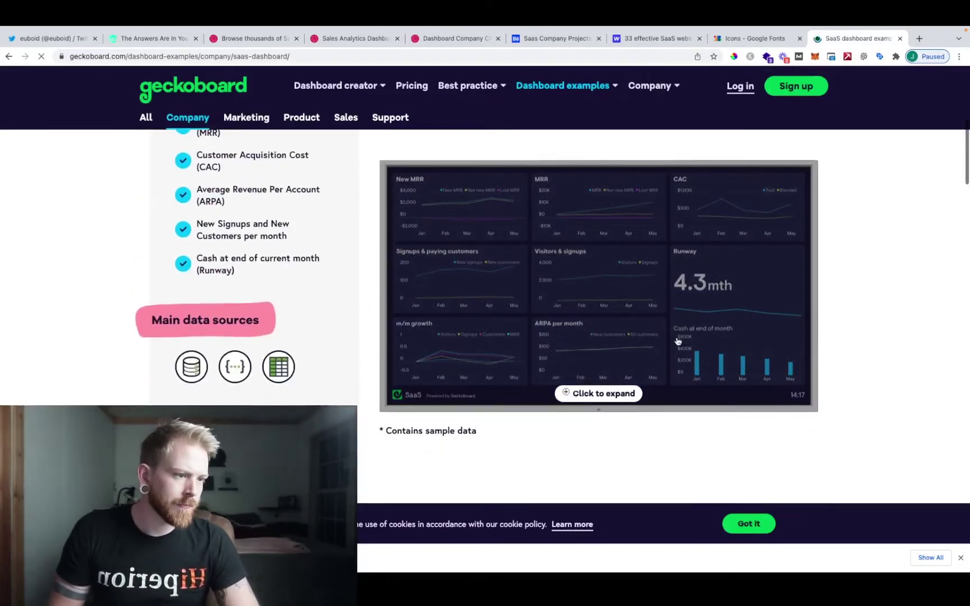
scroll(574, 381, "down", 8)
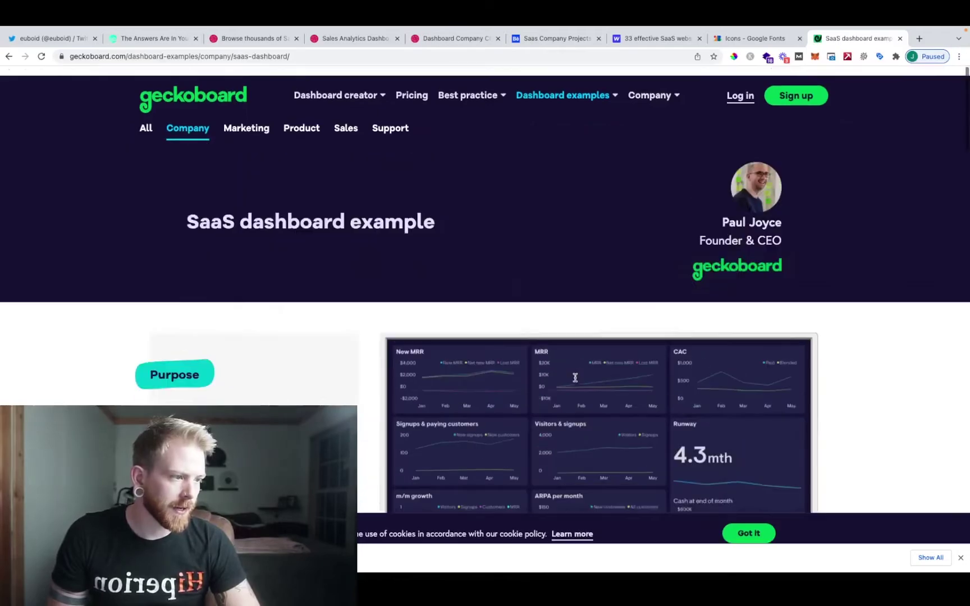
mouse_move(601, 88)
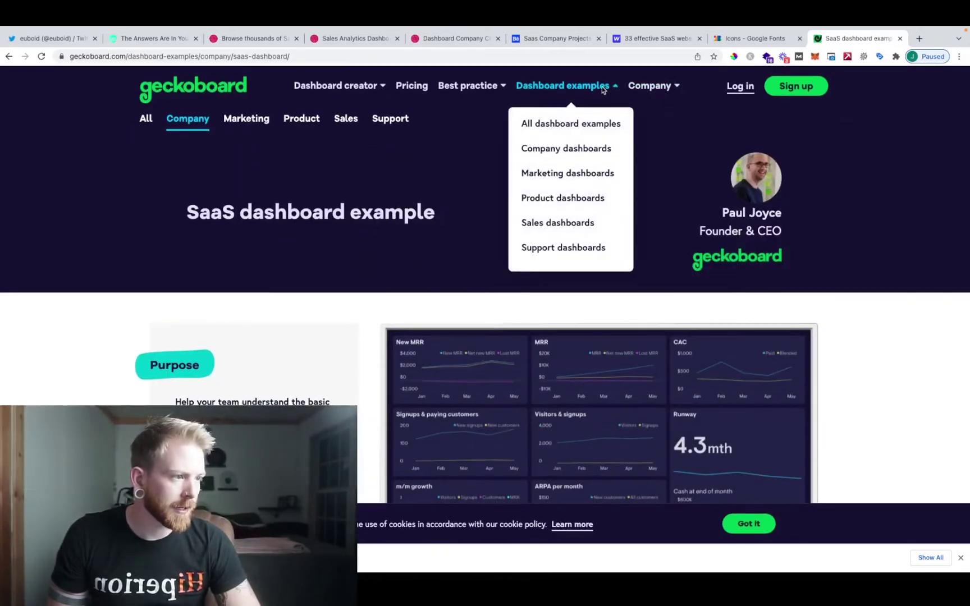
left_click(595, 126)
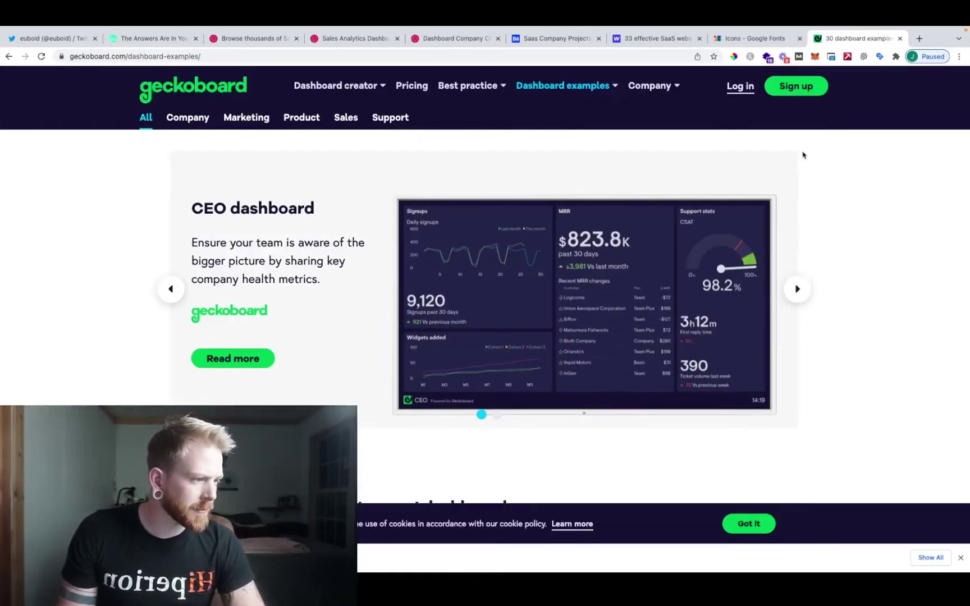
key("super+Tab")
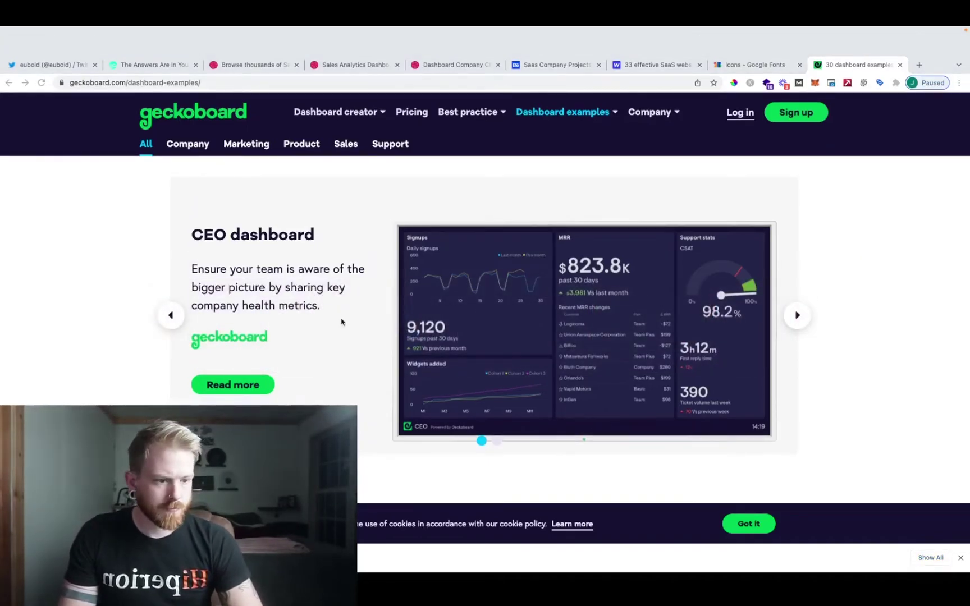
left_click(340, 320)
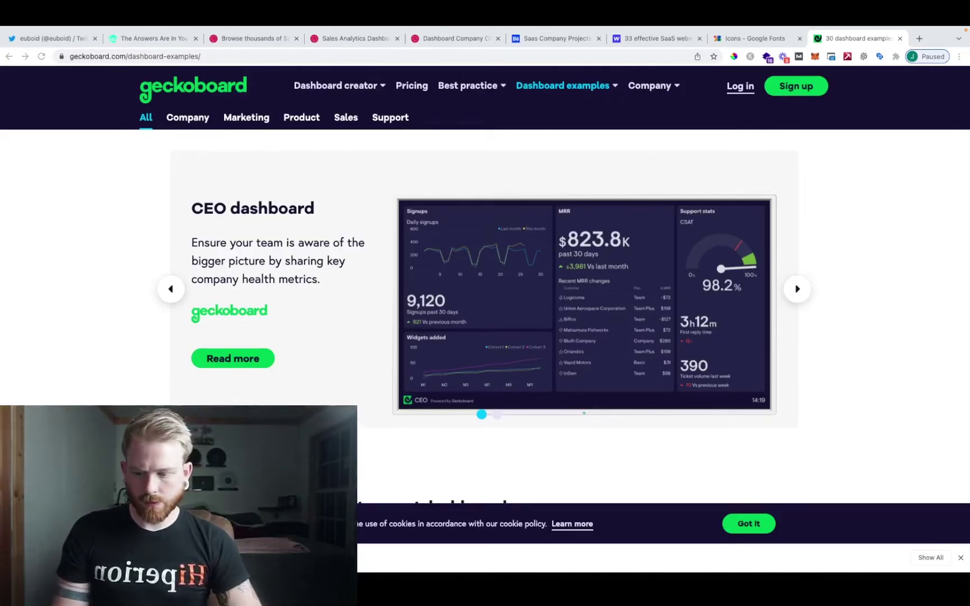
- Switch to Adobe XD and place a copy of the hero headline over the dark dashboard panel
mouse_move(711, 558)
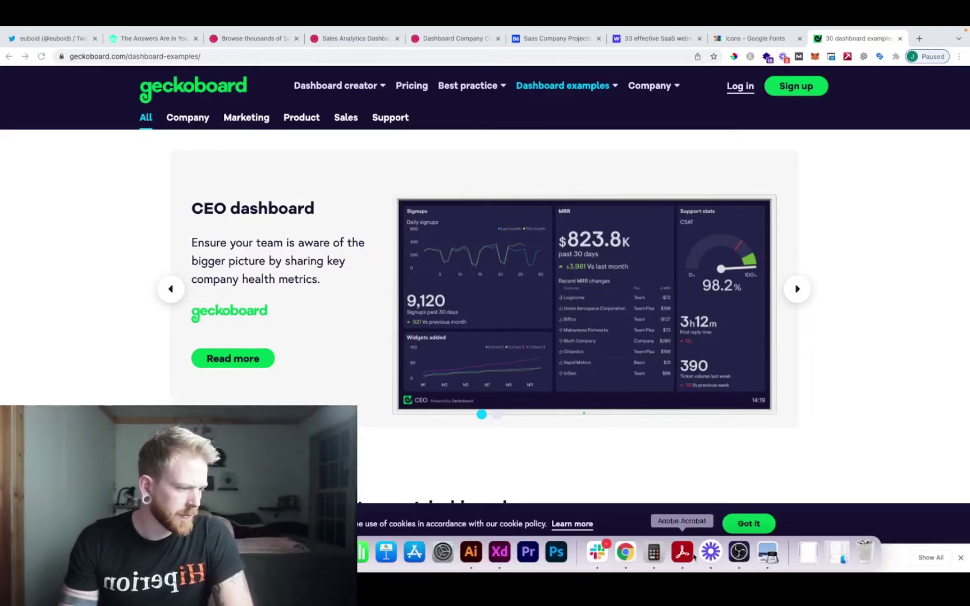
left_click(499, 552)
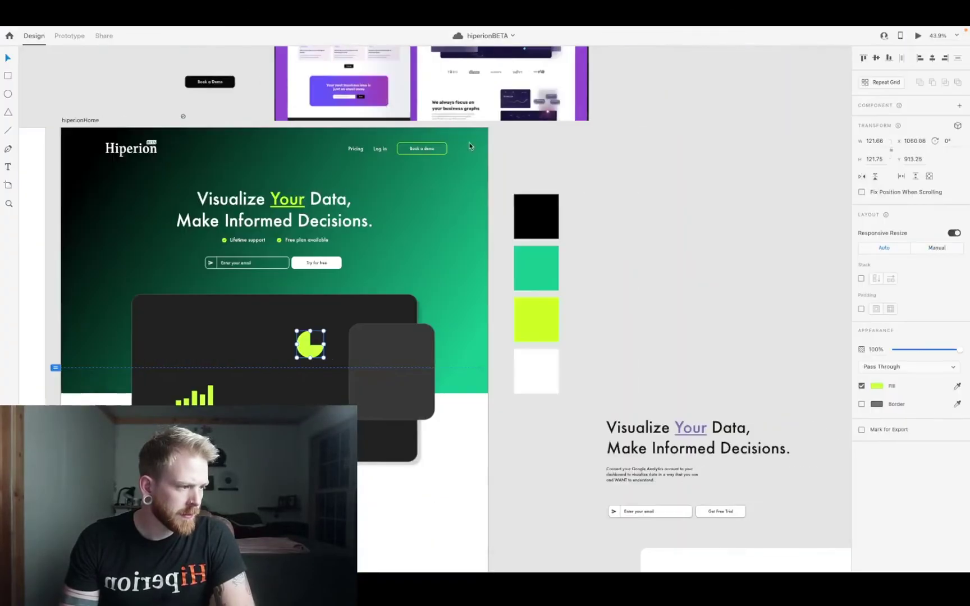
left_click(286, 210)
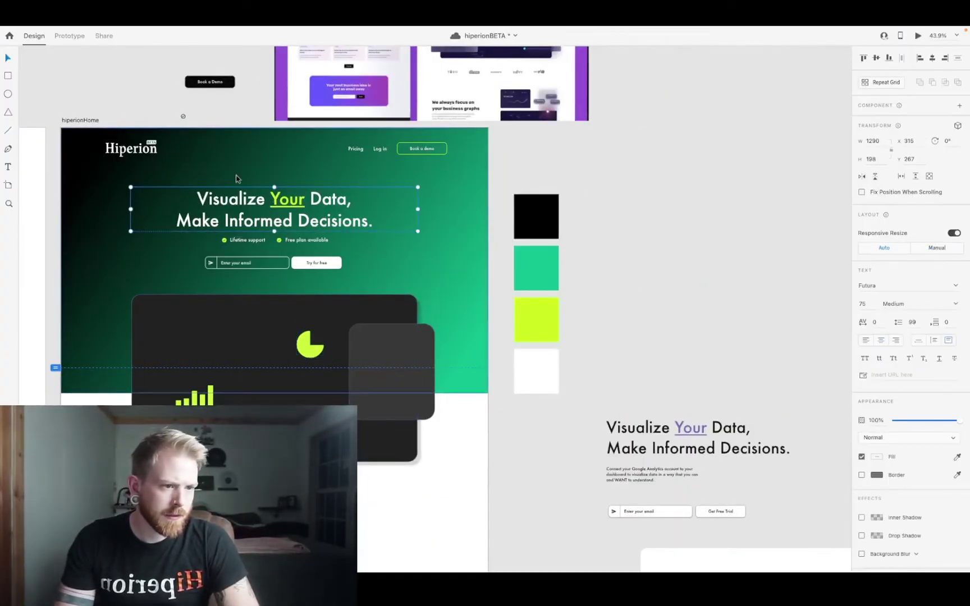
left_click_drag(227, 204, 245, 382)
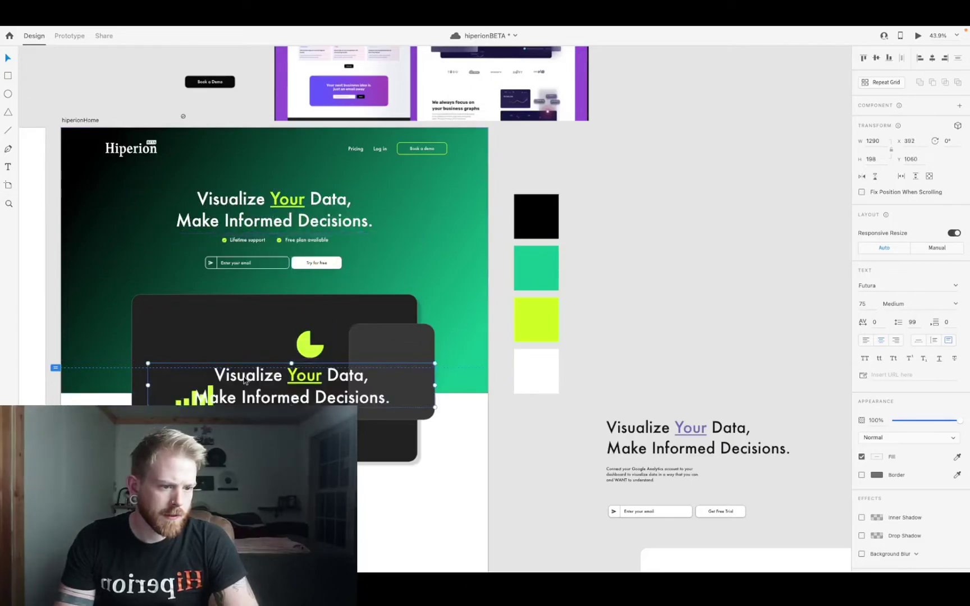
- Replace the copied headline's text with 96%
triple_click(293, 387)
left_click(285, 373, "shift")
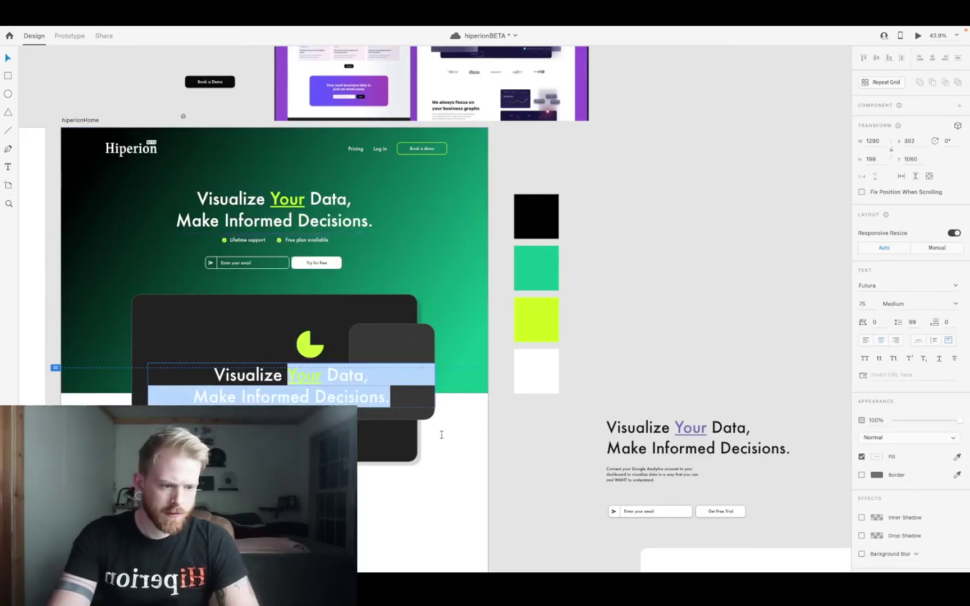
key("BackSpace")
key("BackSpace")
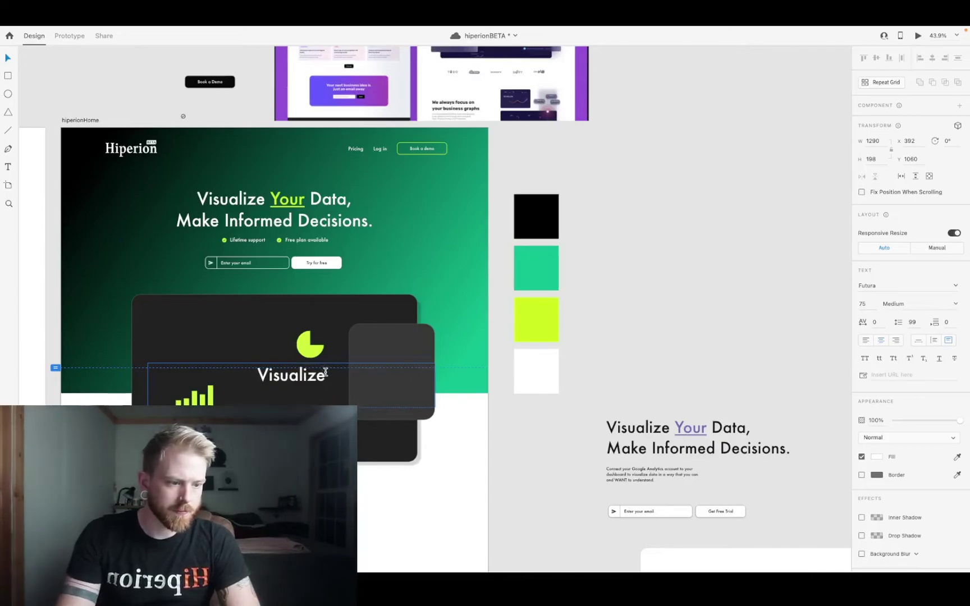
left_click_drag(326, 375, 213, 373)
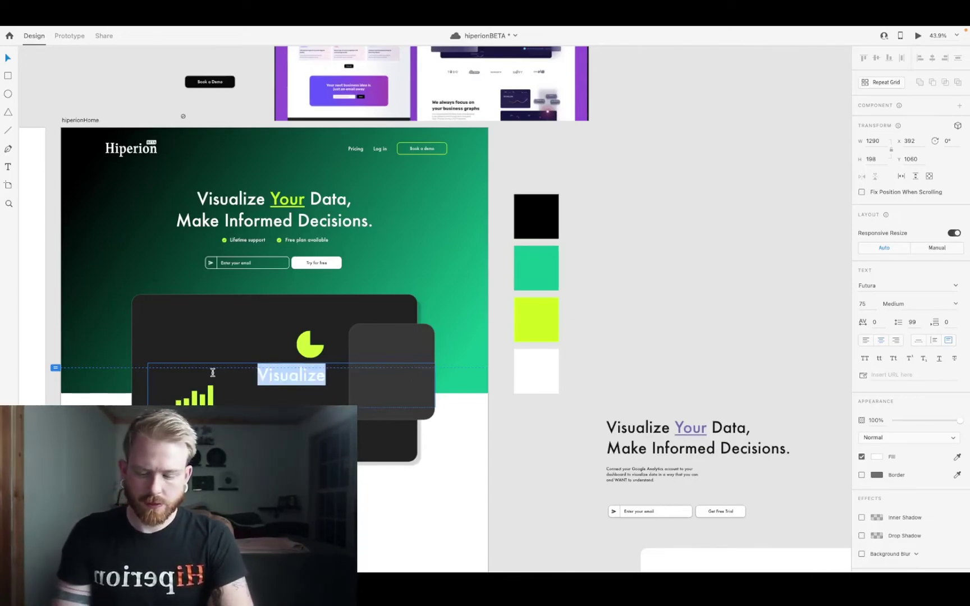
type("96%")
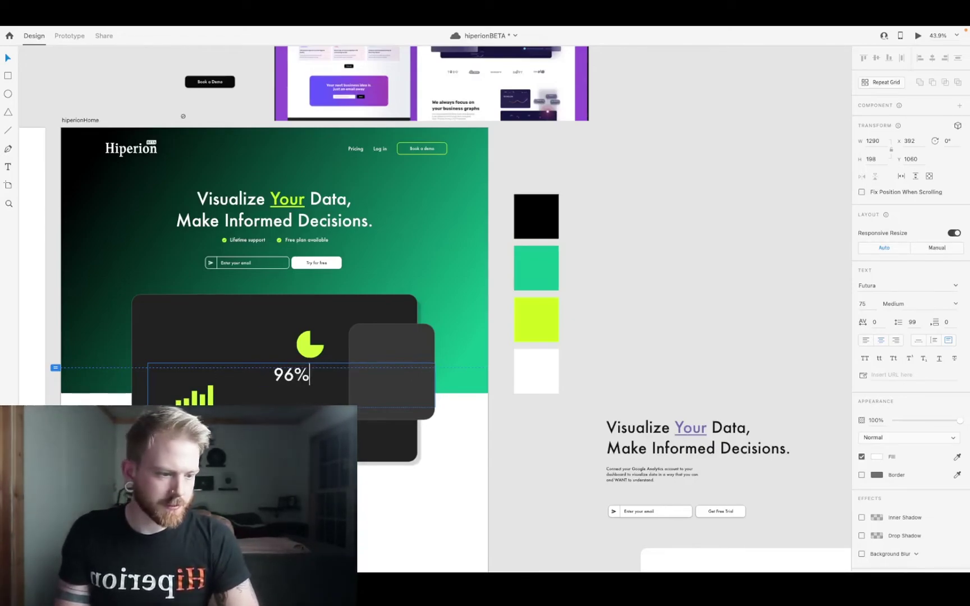
- Set the font weight of the 96% text to Bold
key("ctrl+a")
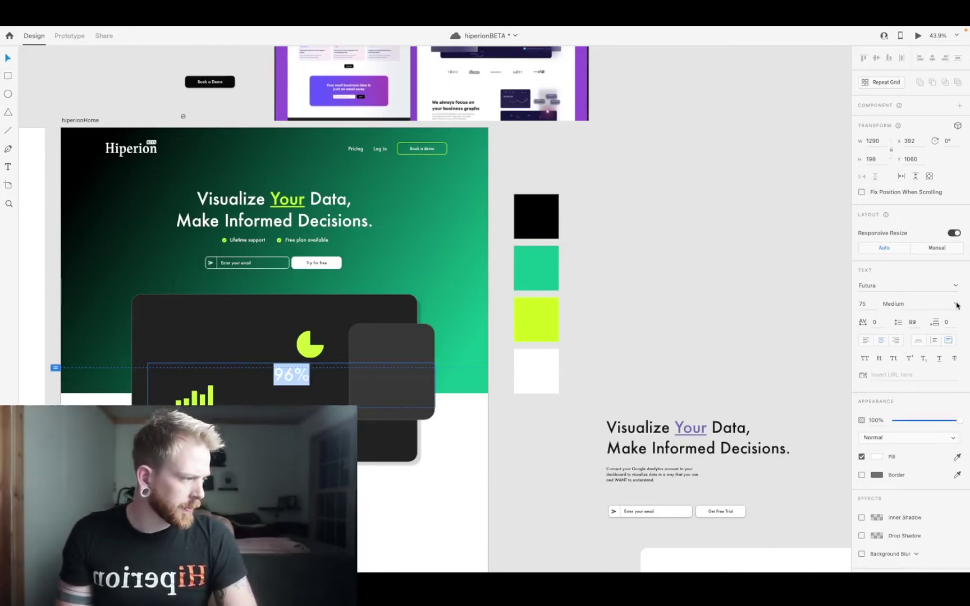
left_click(950, 306)
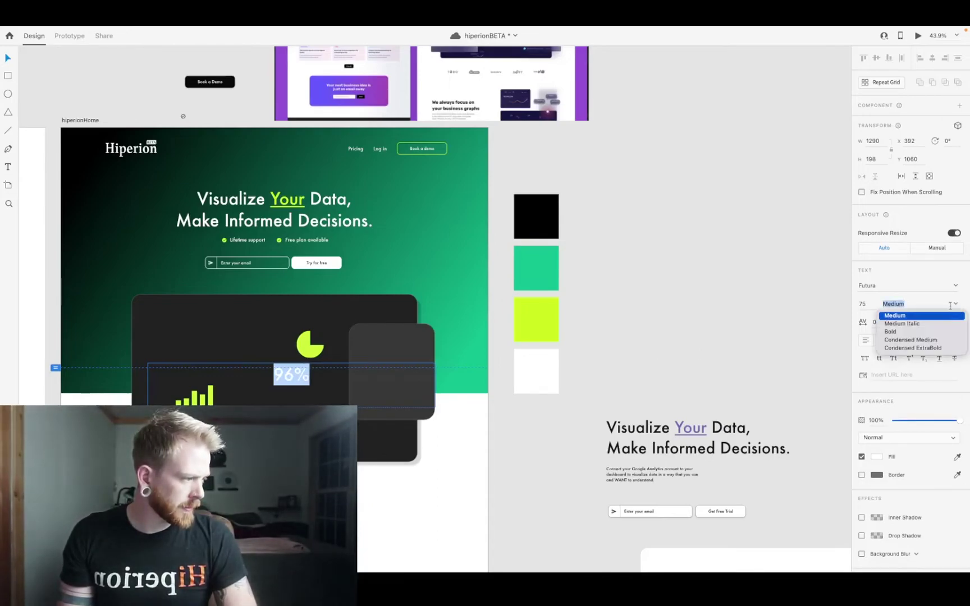
left_click(916, 333)
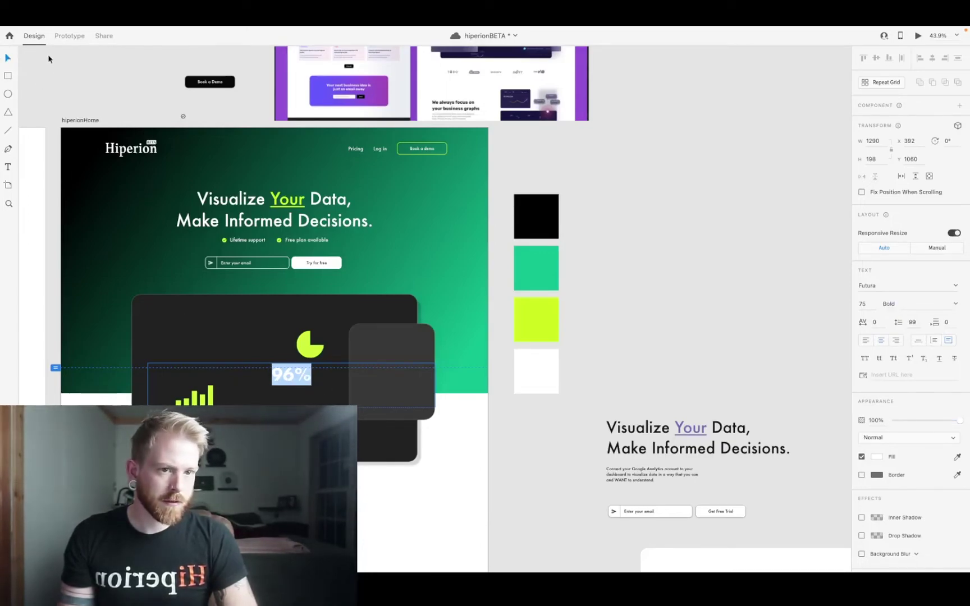
left_click(14, 54)
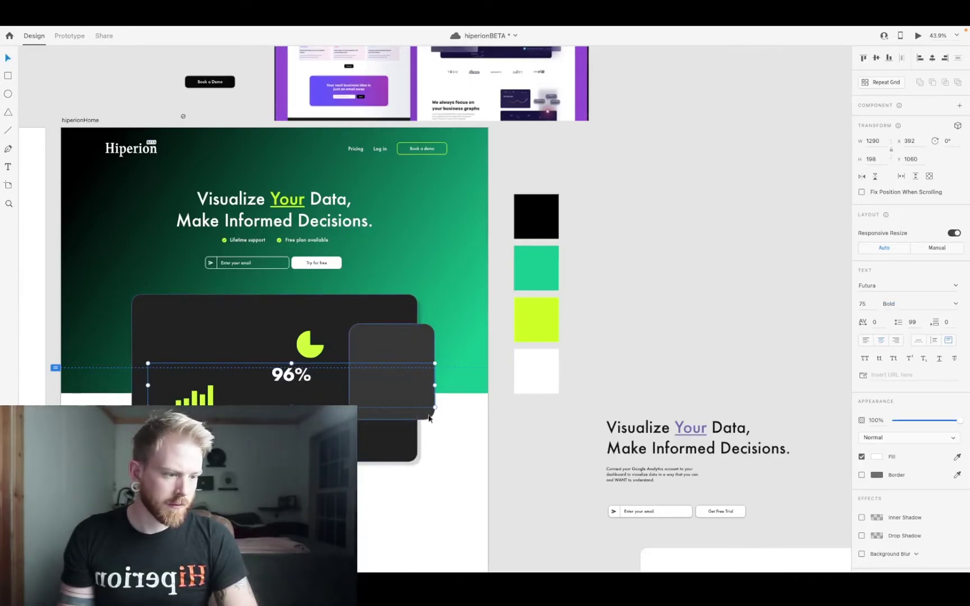
- Shrink the 96% text box to 189 by 112 and place it directly beneath the pie chart
left_click_drag(433, 404, 197, 447)
left_click(242, 435)
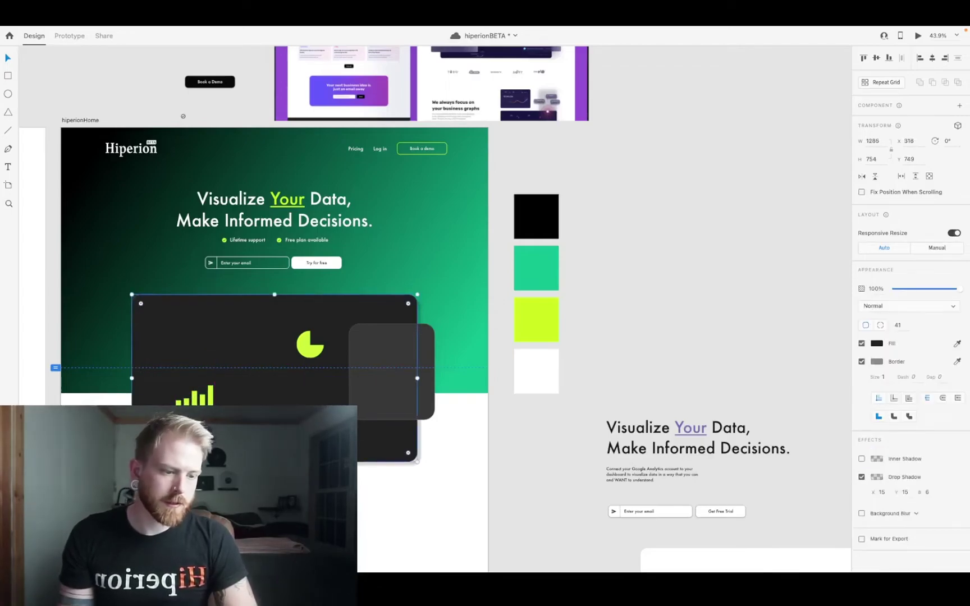
left_click(195, 399)
left_click(195, 437)
left_click_drag(194, 437, 314, 382)
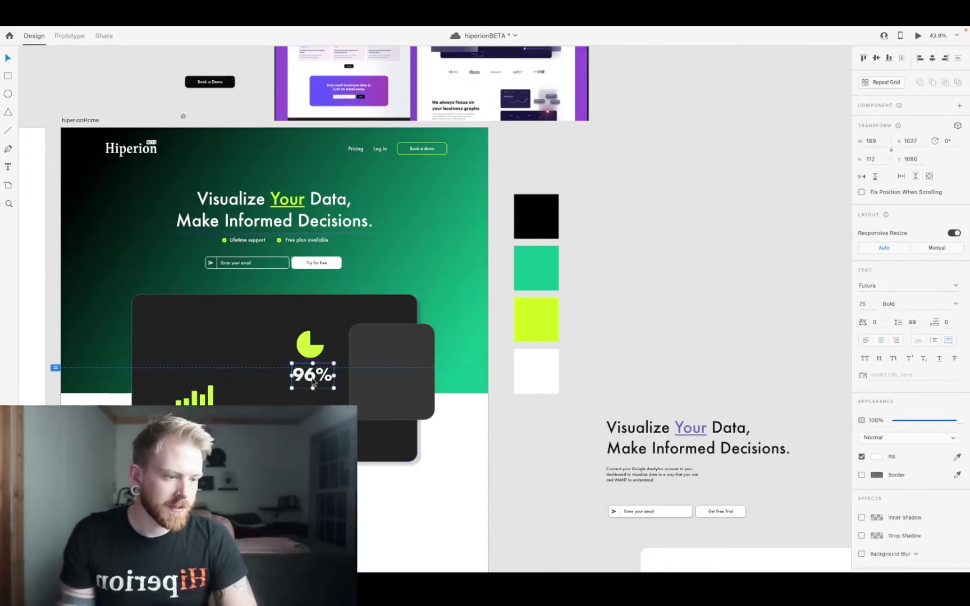
- Change the text beneath the pie chart to +7
double_click(313, 379)
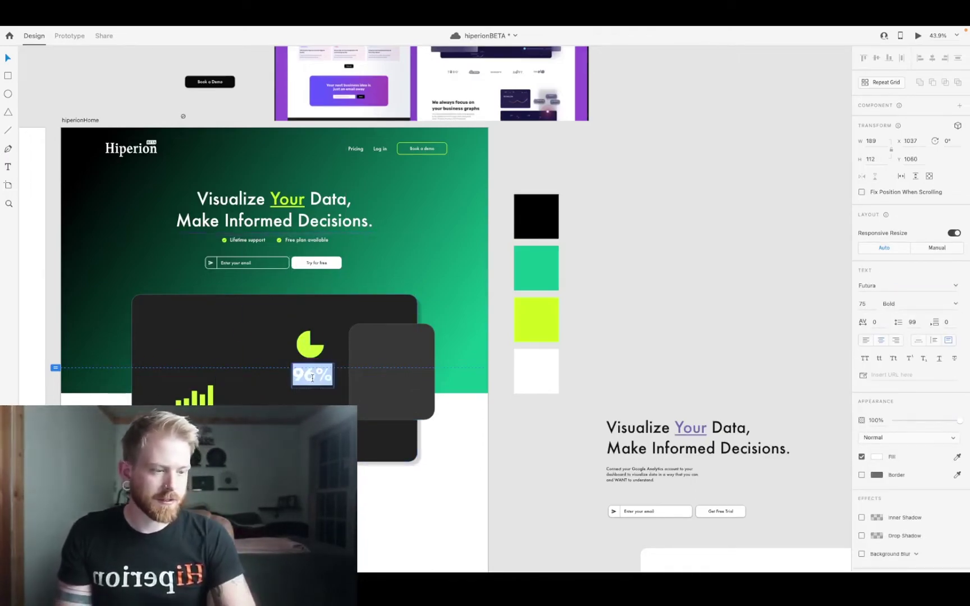
type("1")
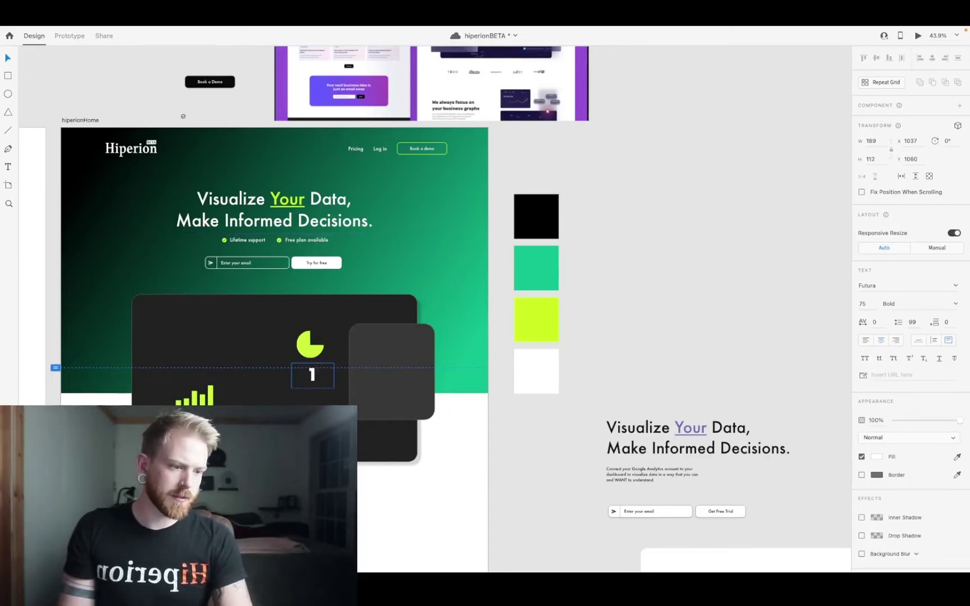
key("BackSpace")
type("+1")
key("BackSpace")
type("7")
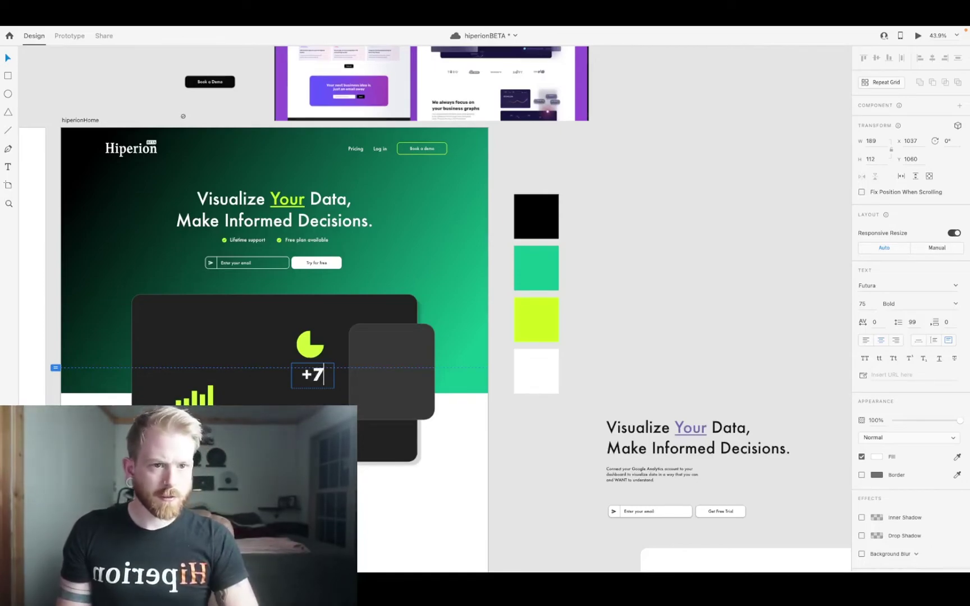
key("Escape")
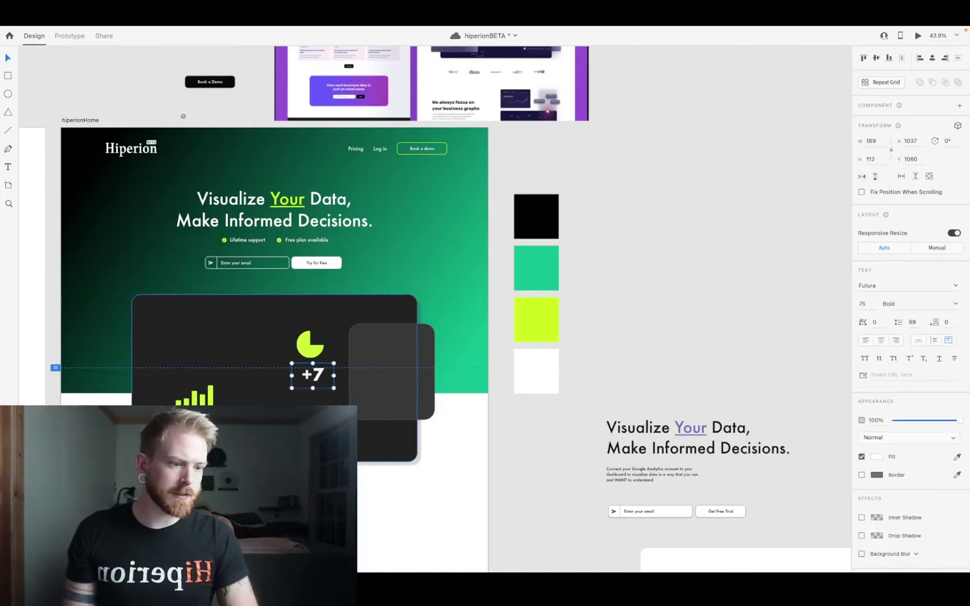
- Switch to Google Chrome and bring up the Google Fonts icons page
mouse_move(597, 565)
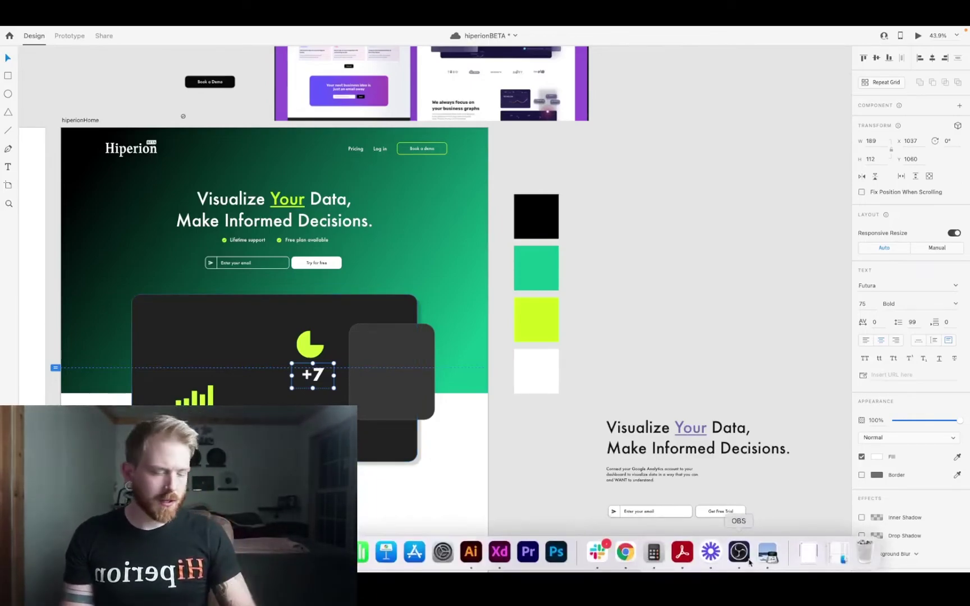
right_click(625, 553)
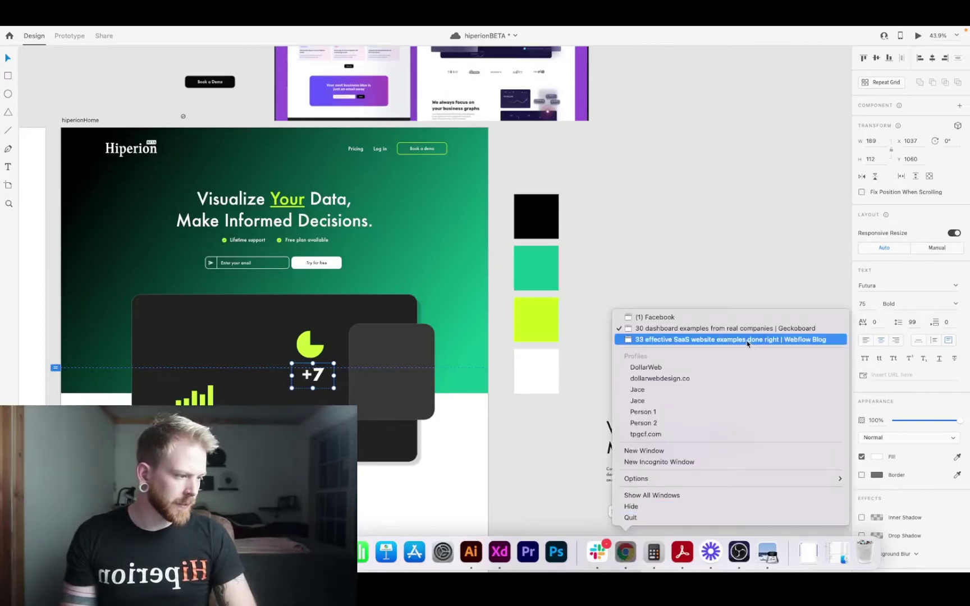
left_click(507, 186)
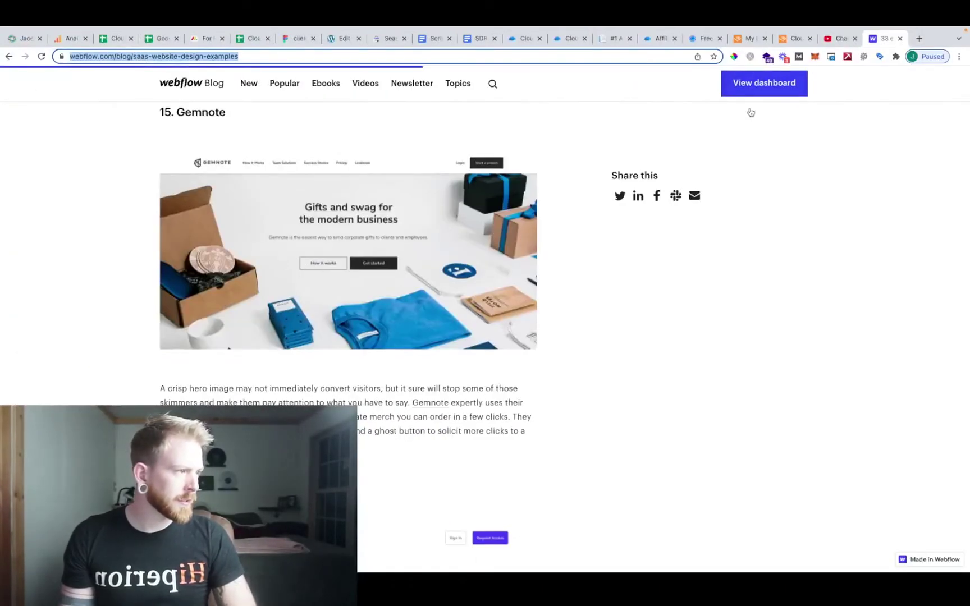
mouse_move(673, 561)
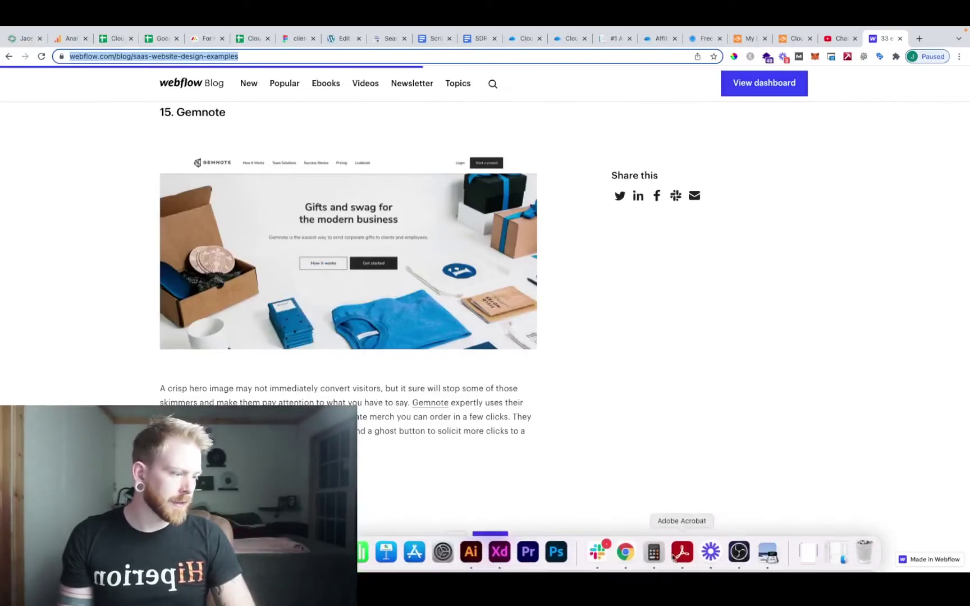
right_click(626, 552)
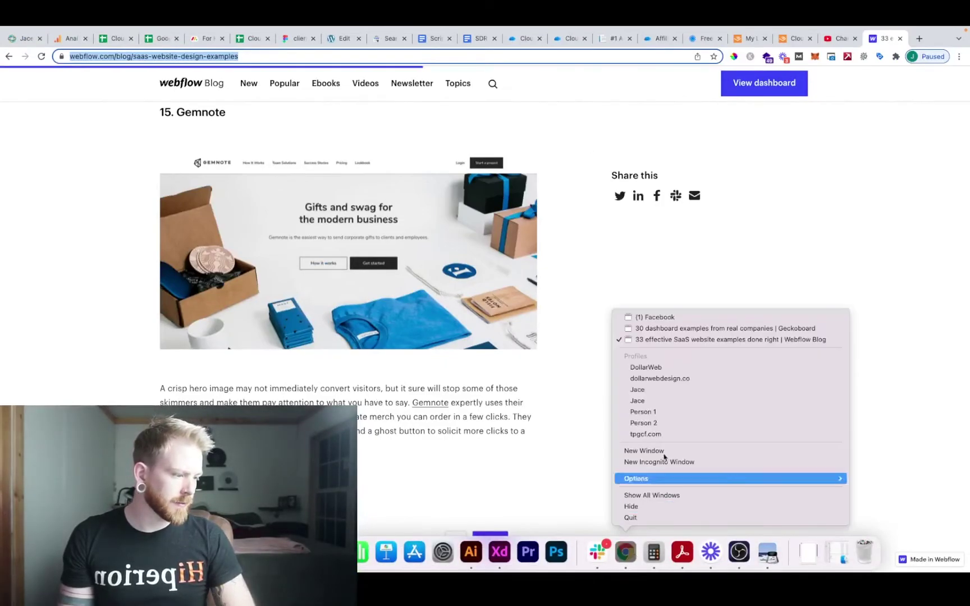
left_click(696, 340)
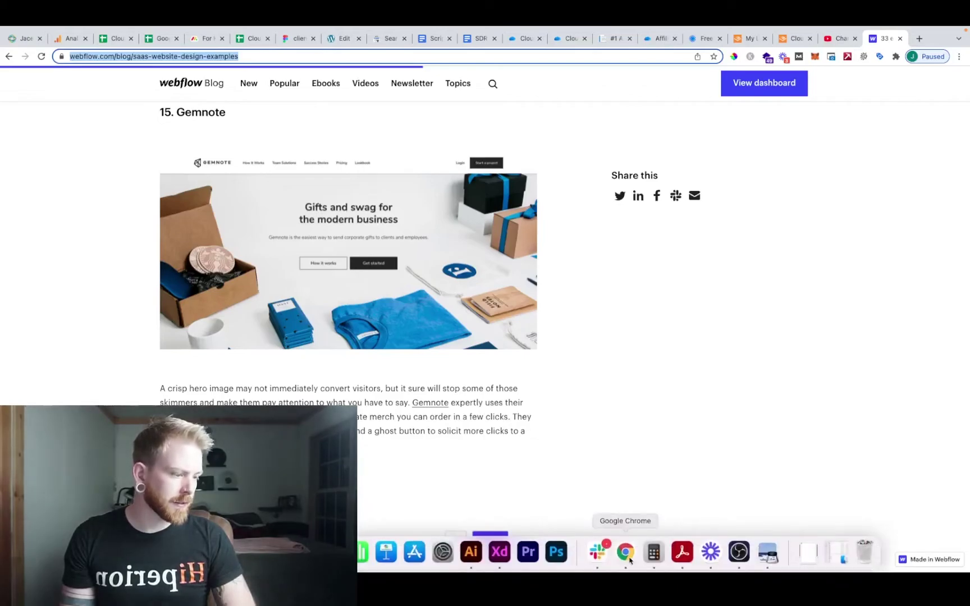
right_click(629, 559)
left_click(704, 330)
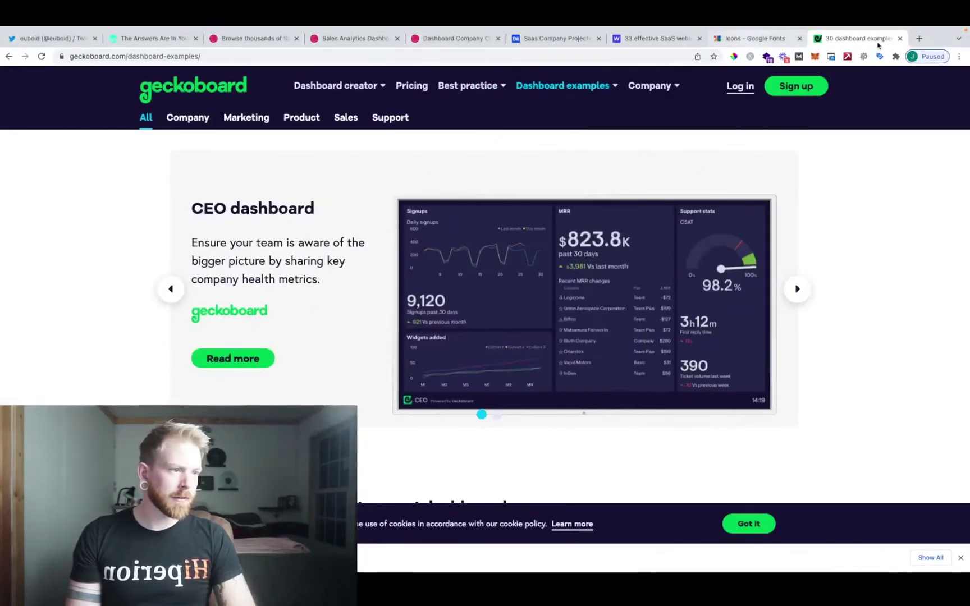
key("ctrl+shift+Tab")
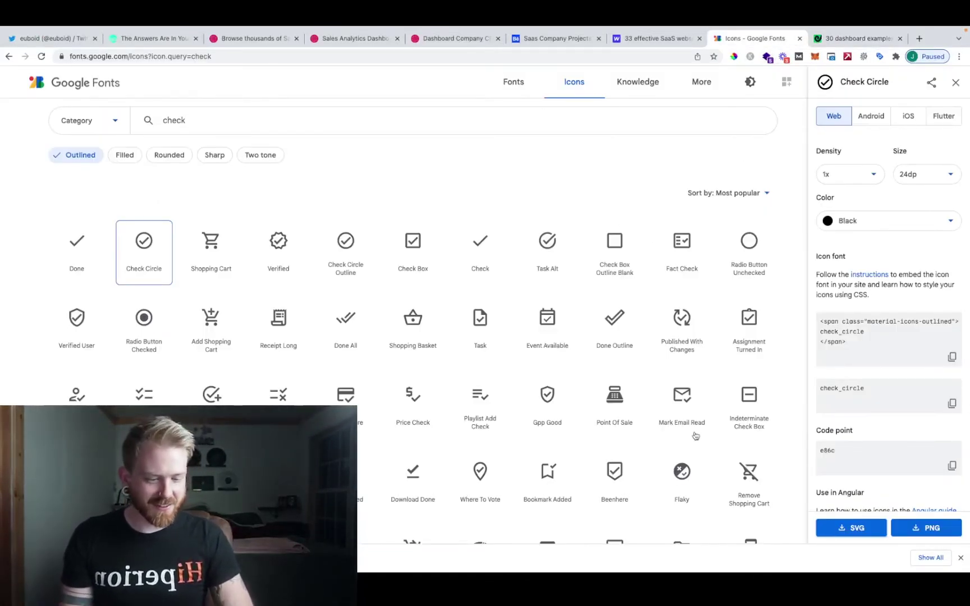
- Search the icon library for arrow and download the Arrow Upward icon as SVG
double_click(283, 119)
type("arrow")
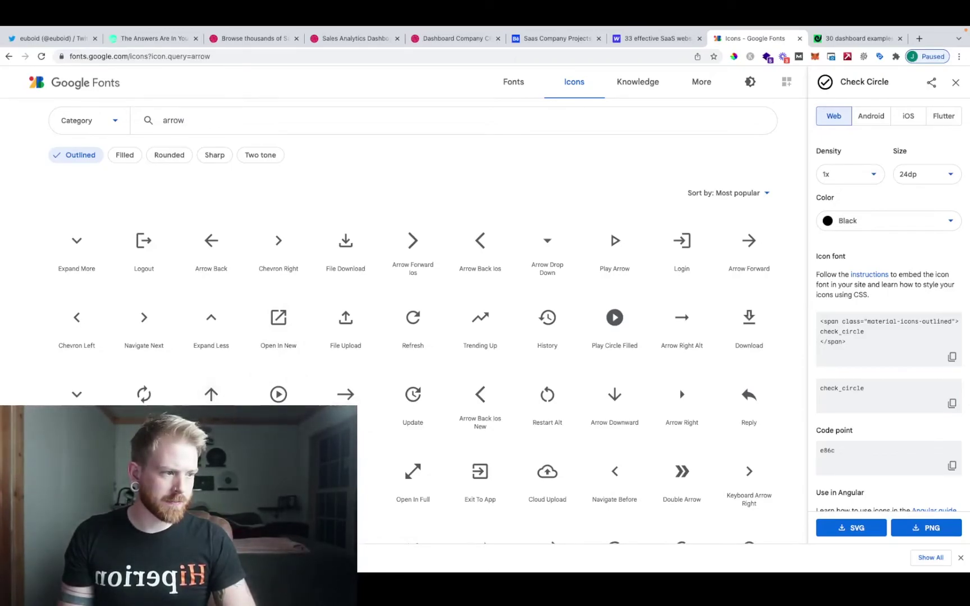
scroll(202, 403, "down", 3)
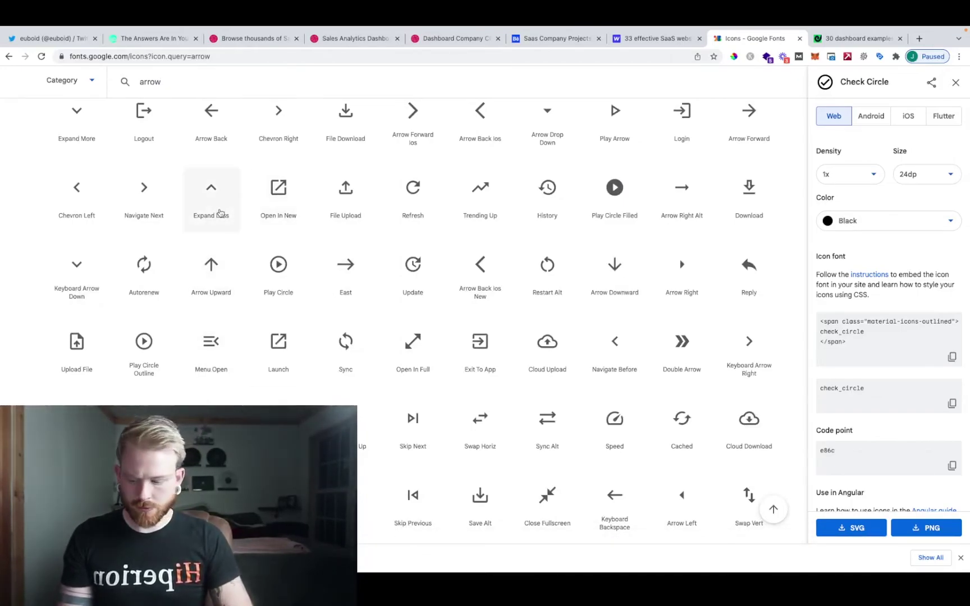
left_click(206, 274)
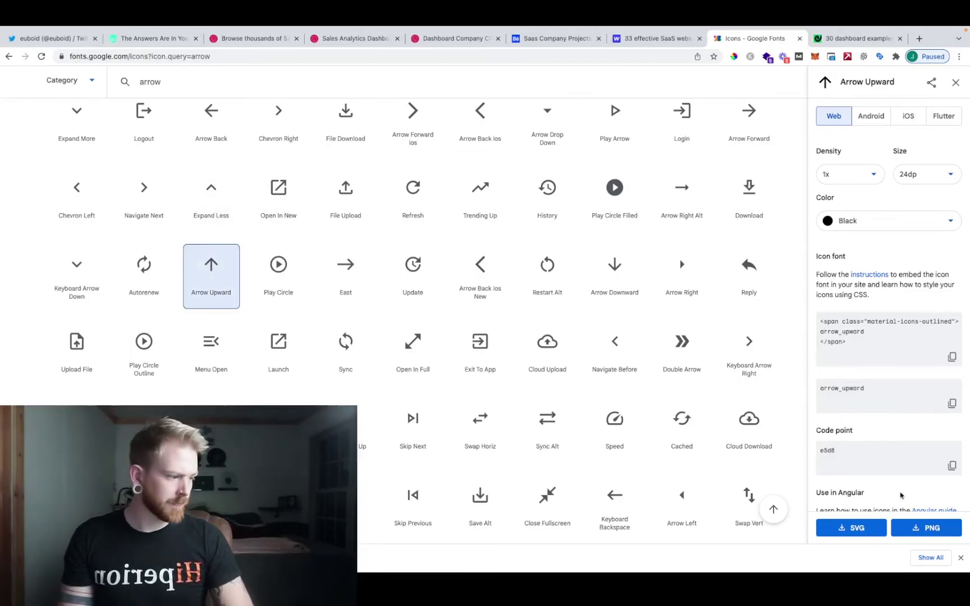
left_click(856, 530)
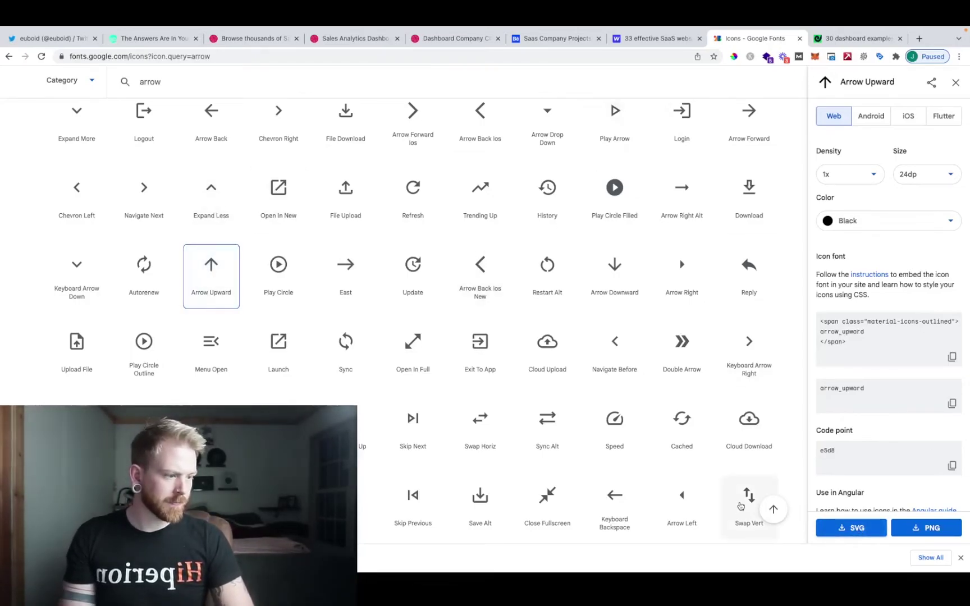
mouse_move(713, 557)
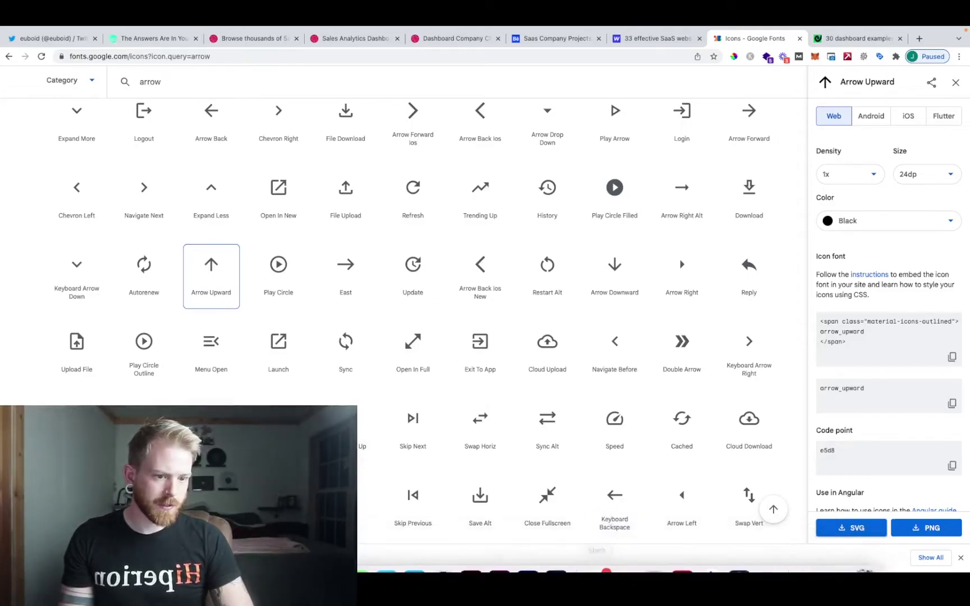
scroll(111, 391, "down", 3)
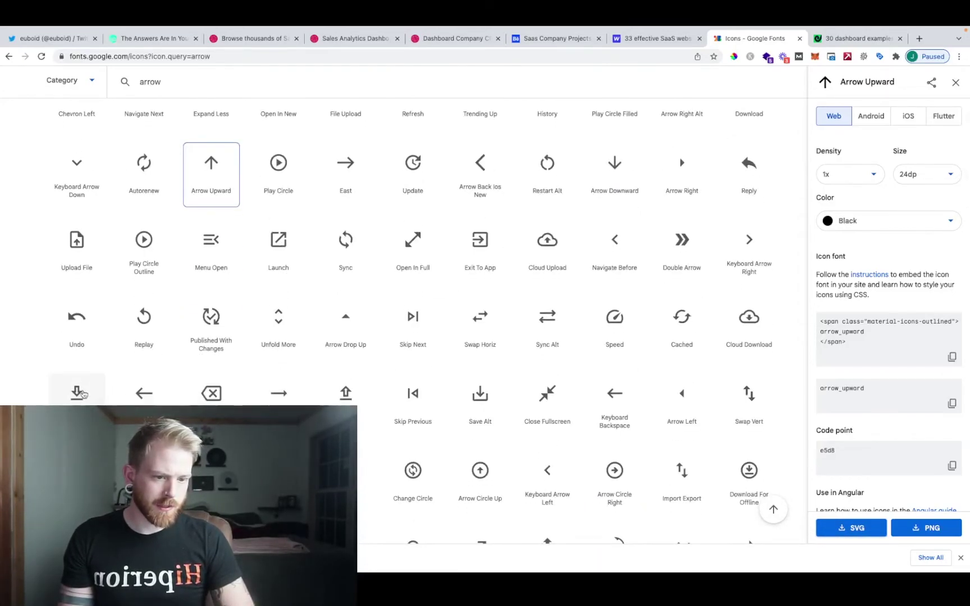
left_click(82, 393)
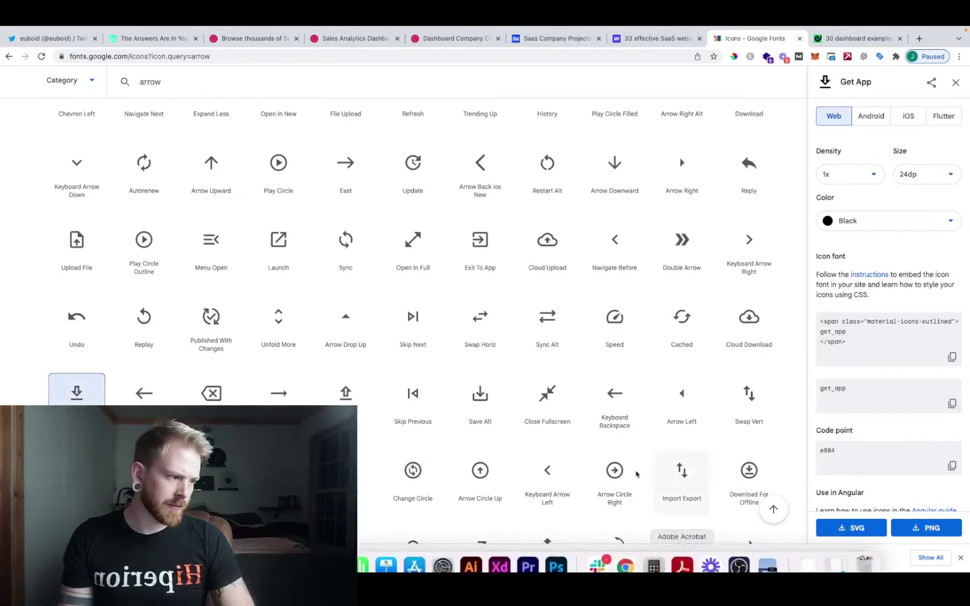
- Switch to Adobe XD and place the downloaded arrow icon on the empty canvas just above the black swatch
mouse_move(710, 559)
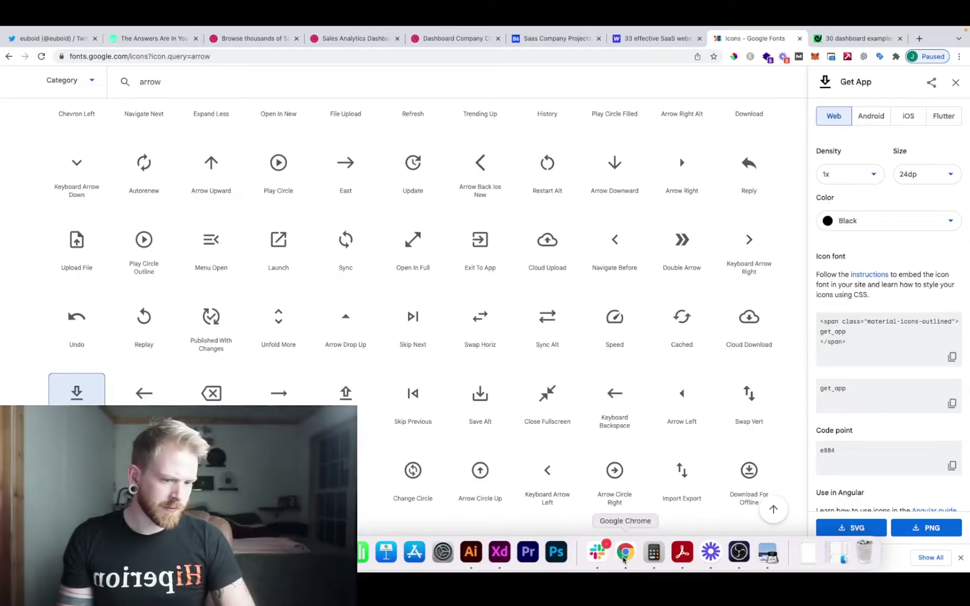
right_click(499, 553)
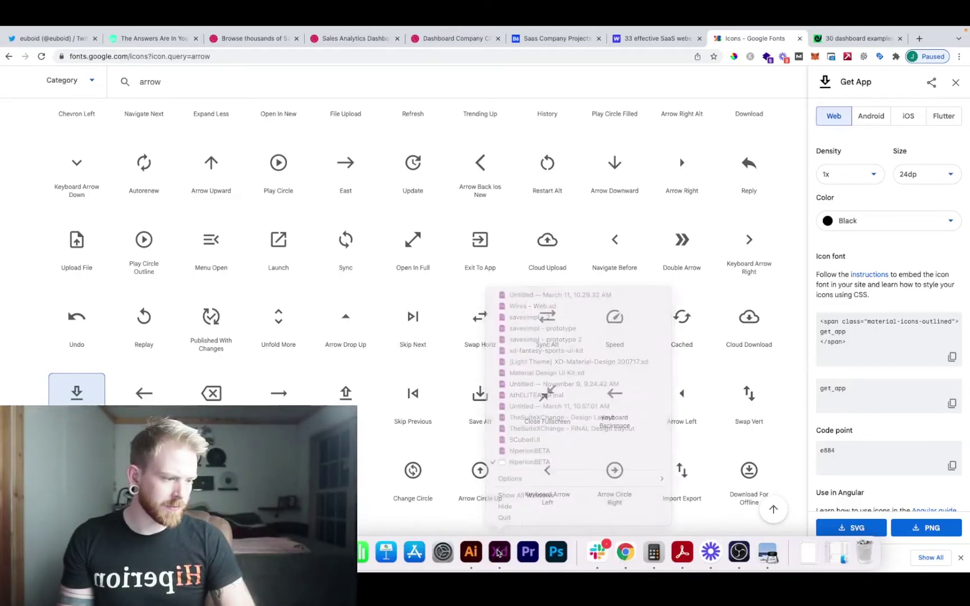
left_click(499, 554)
key("super+Tab")
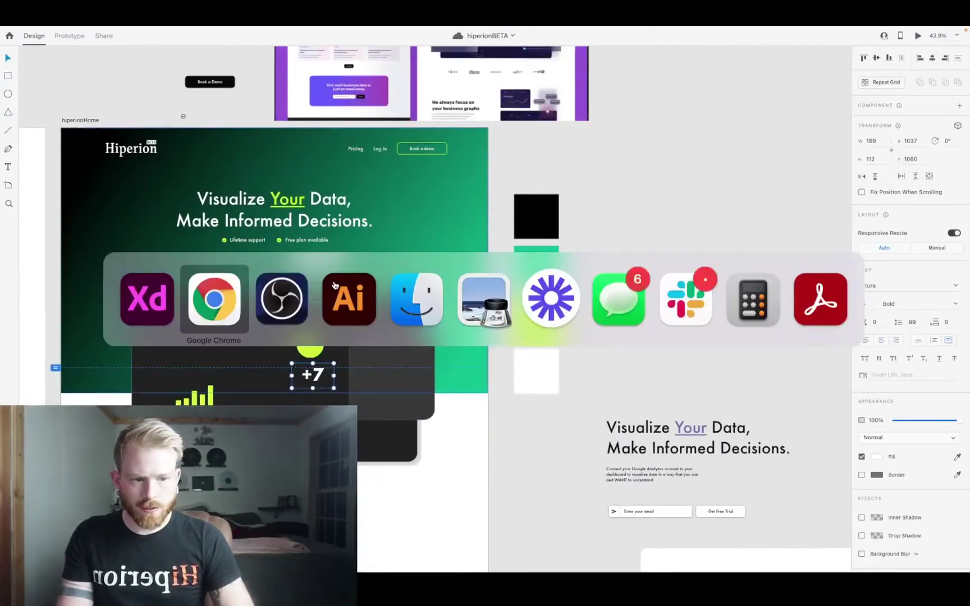
key("super+Tab")
key("super+Tab")
key("super+Tab")
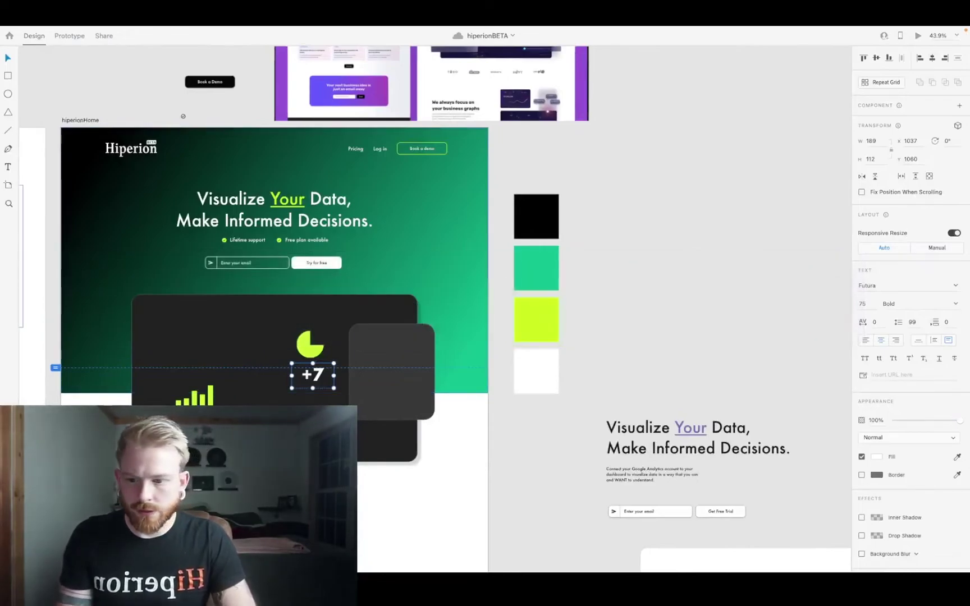
left_click_drag(482, 182, 522, 166)
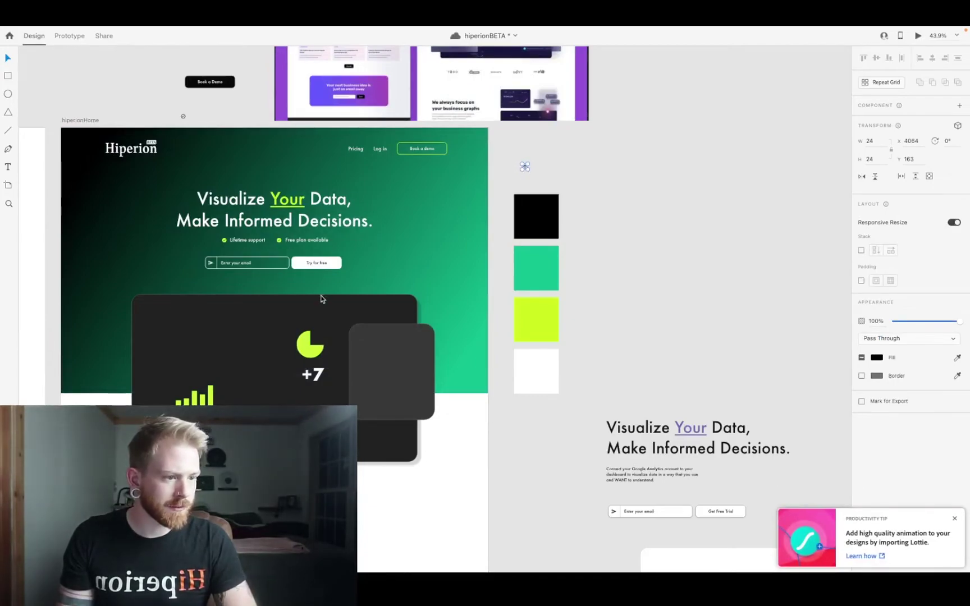
- Place two 201 by 201 copies of the green swatch side by side, to the right of the colour palette
scroll(530, 168, "up", 5)
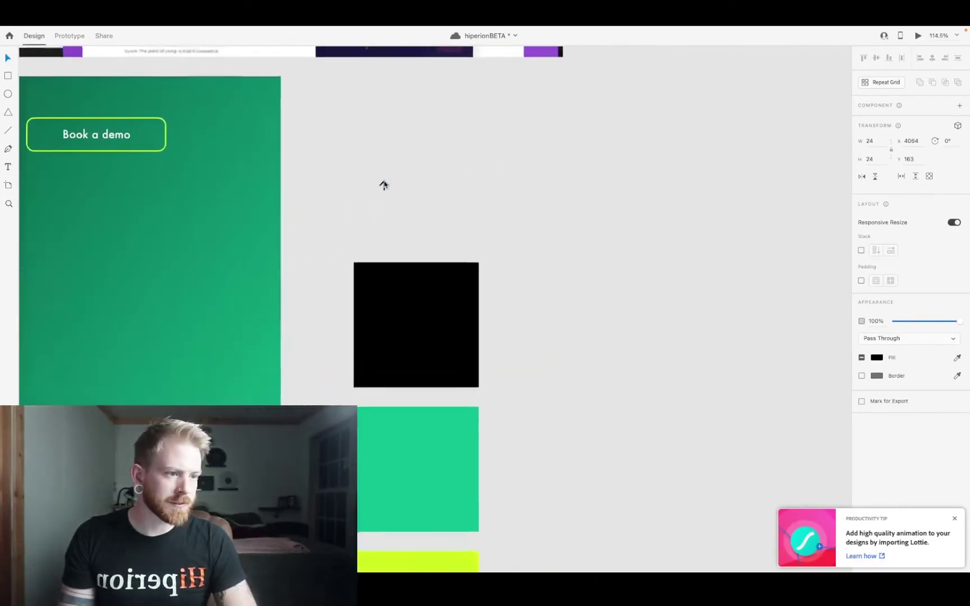
scroll(384, 185, "up", 5)
scroll(385, 185, "down", 5)
left_click(339, 387)
left_click(320, 497)
left_click_drag(320, 497, 690, 281)
- Change the fill of the first copied swatch to a bright, saturated green
left_click(554, 273)
left_click(876, 316)
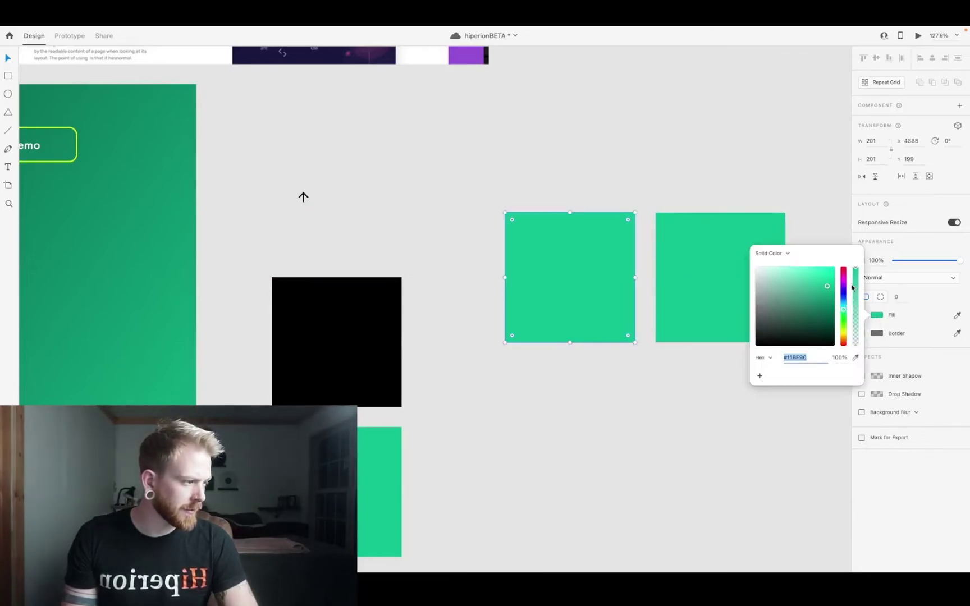
left_click_drag(844, 313, 843, 316)
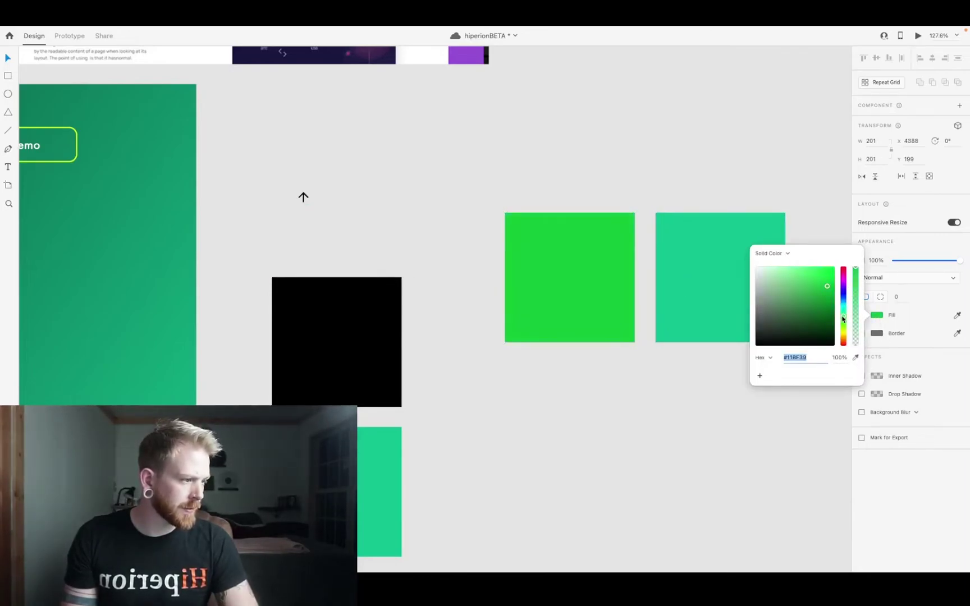
left_click_drag(823, 278, 830, 266)
left_click(694, 268)
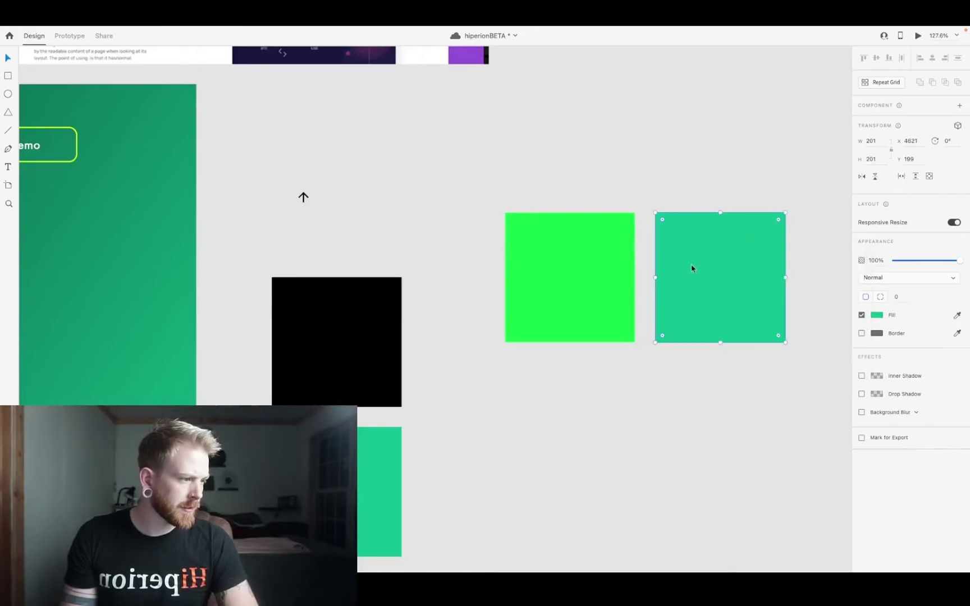
left_click(591, 273)
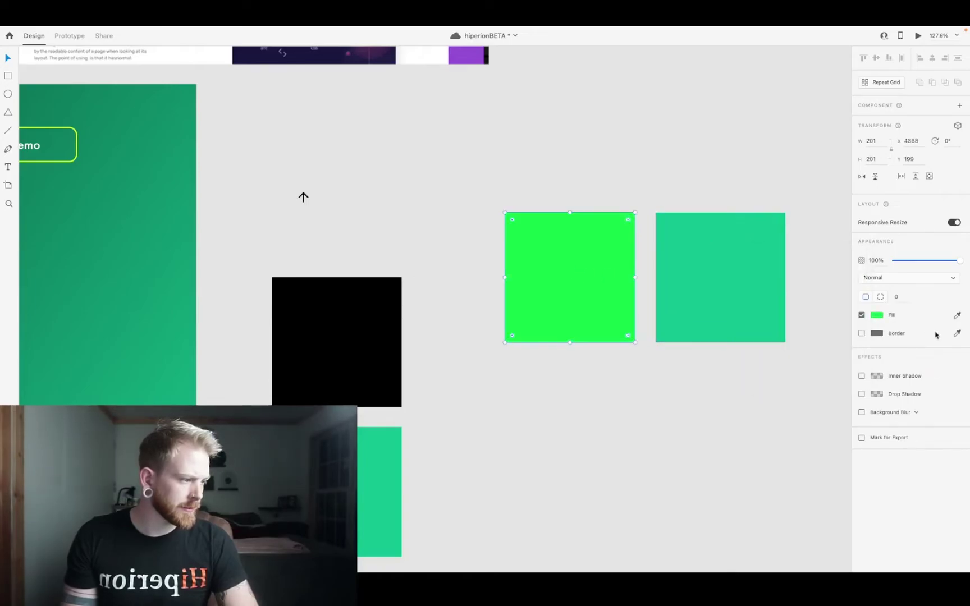
left_click(879, 316)
- Change the fill of the second copied swatch to a strong red
left_click(726, 269)
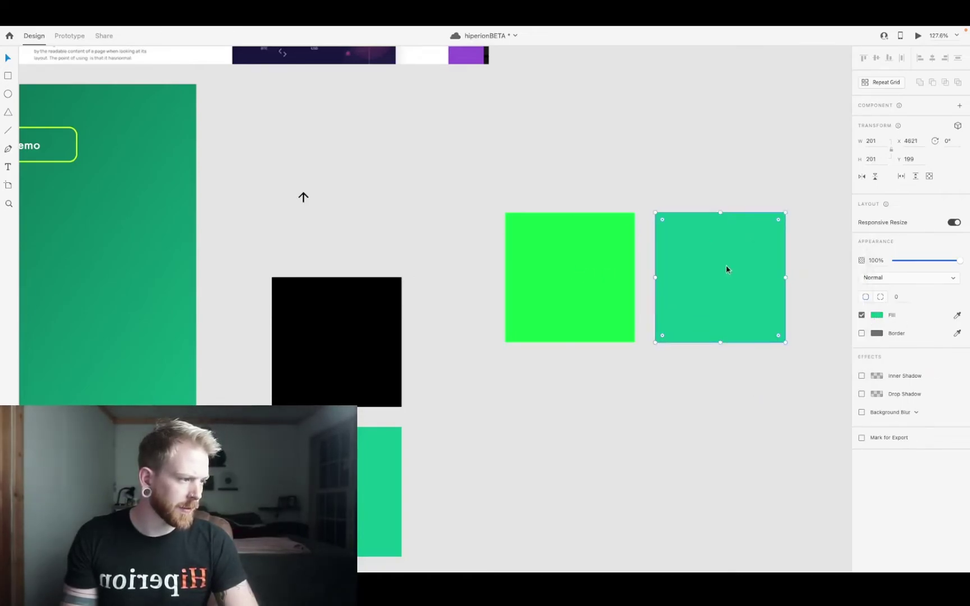
left_click(878, 316)
mouse_move(845, 279)
left_mouse_down()
mouse_move(844, 258)
mouse_move(831, 271)
left_mouse_up()
left_click(632, 124)
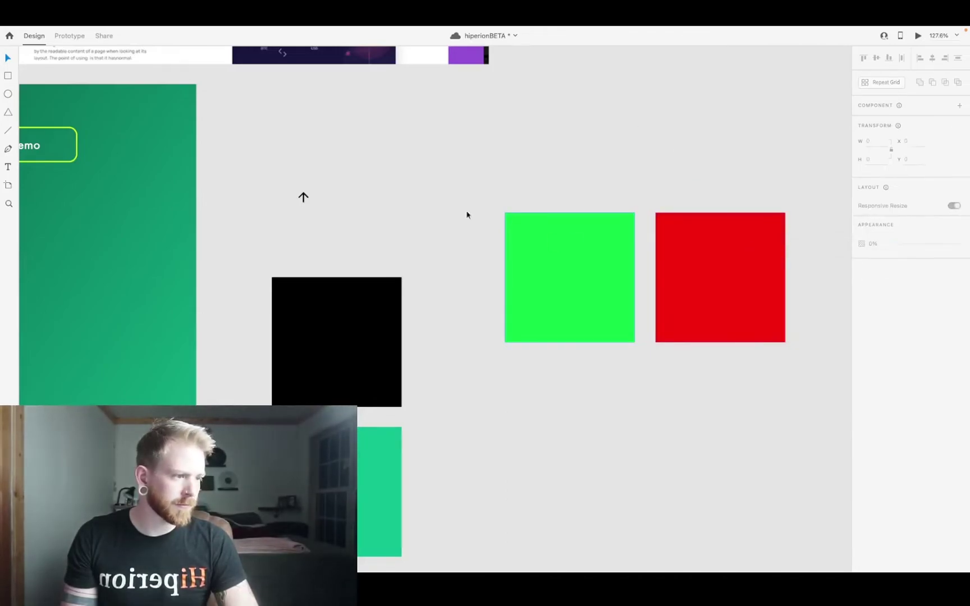
- Adjust the bright green swatch's fill to a slightly softer green
left_click(600, 296)
left_click(875, 316)
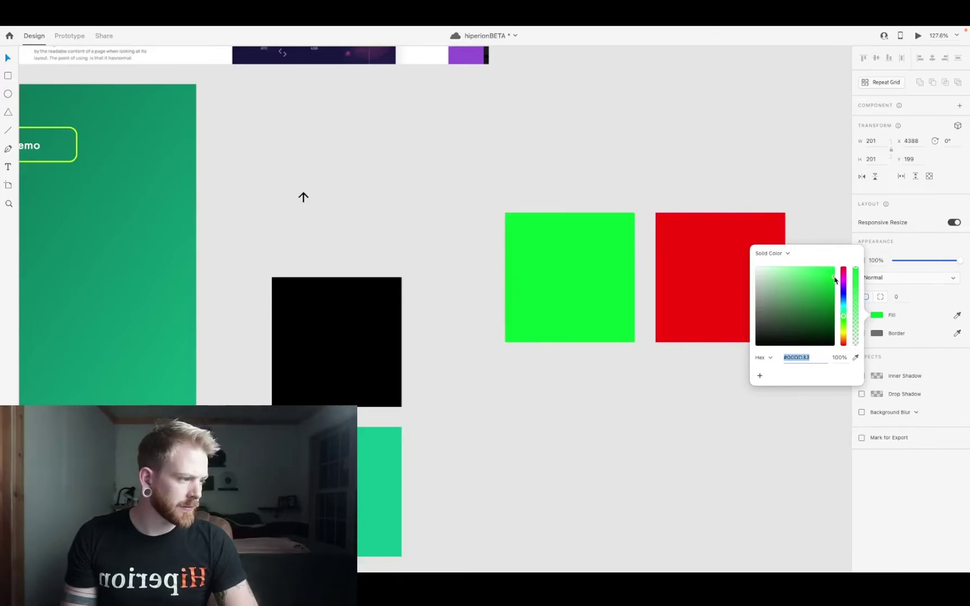
left_click(589, 162)
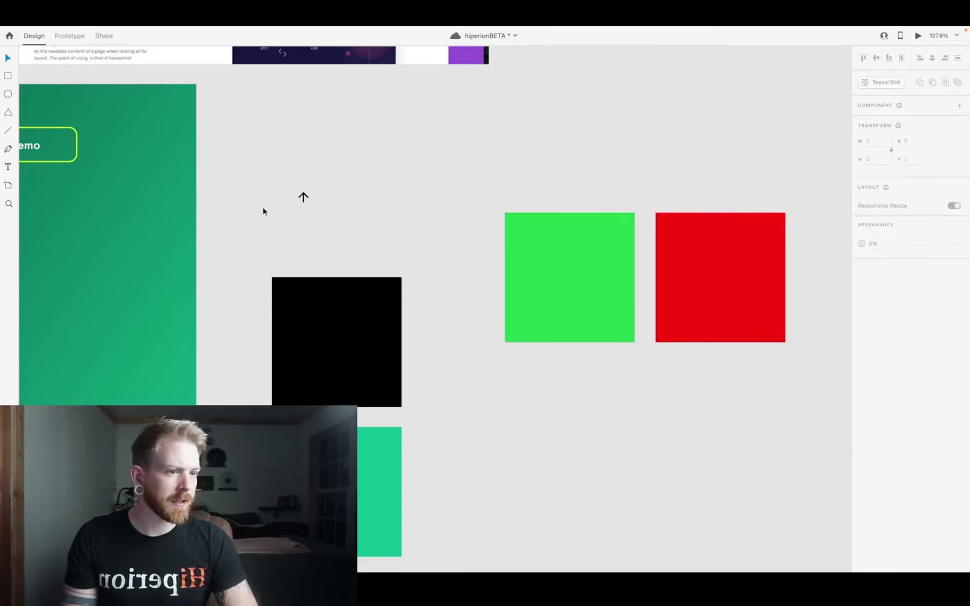
- Fill the upward arrow icon with the colour of the new bright green swatch
left_click(304, 197)
scroll(304, 196, "down", 5)
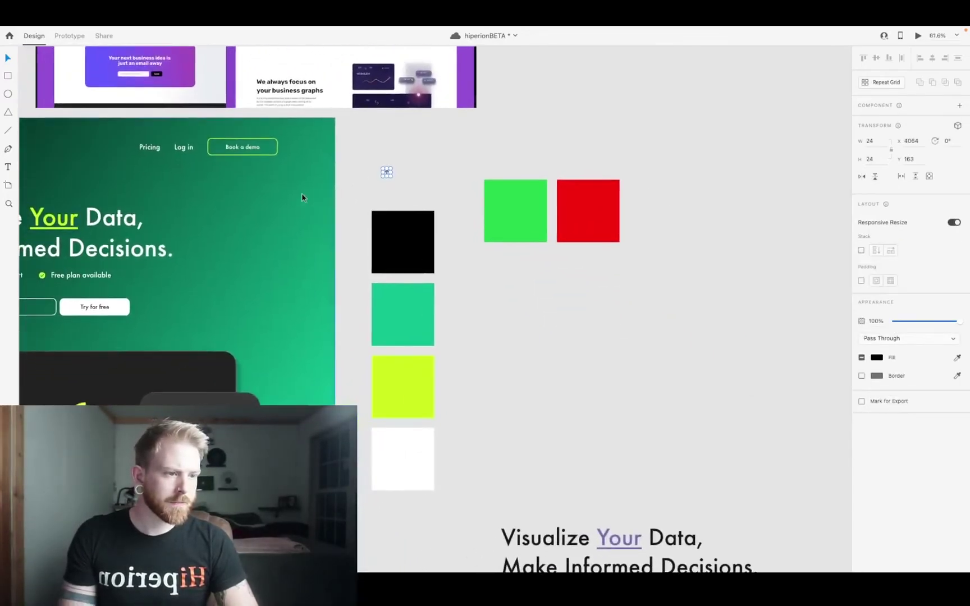
scroll(281, 232, "left", 5)
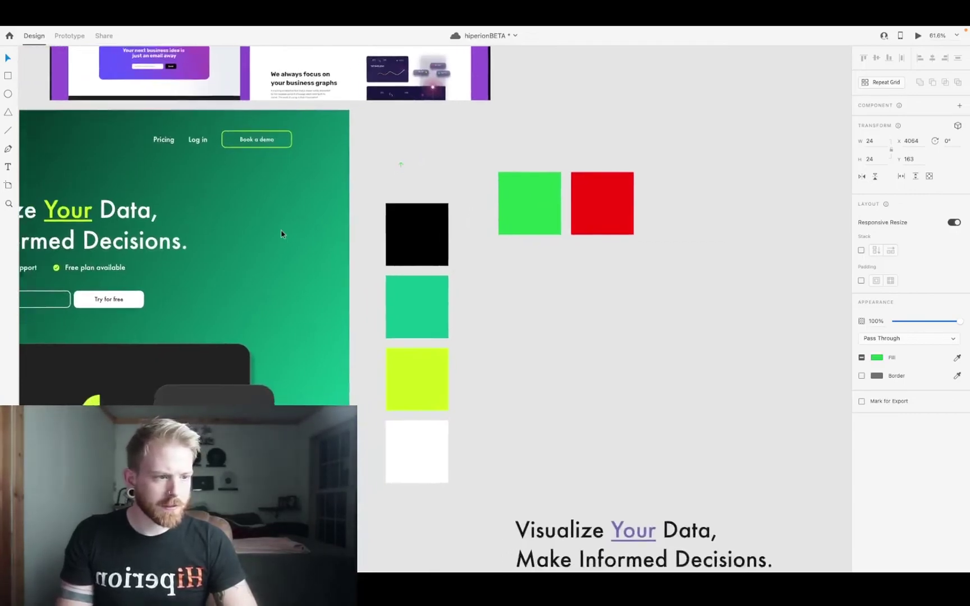
- Add a copy of the arrow to its right, rotated 180° and filled with the red swatch's colour
left_click_drag(533, 146, 566, 193)
scroll(551, 142, "up", 5)
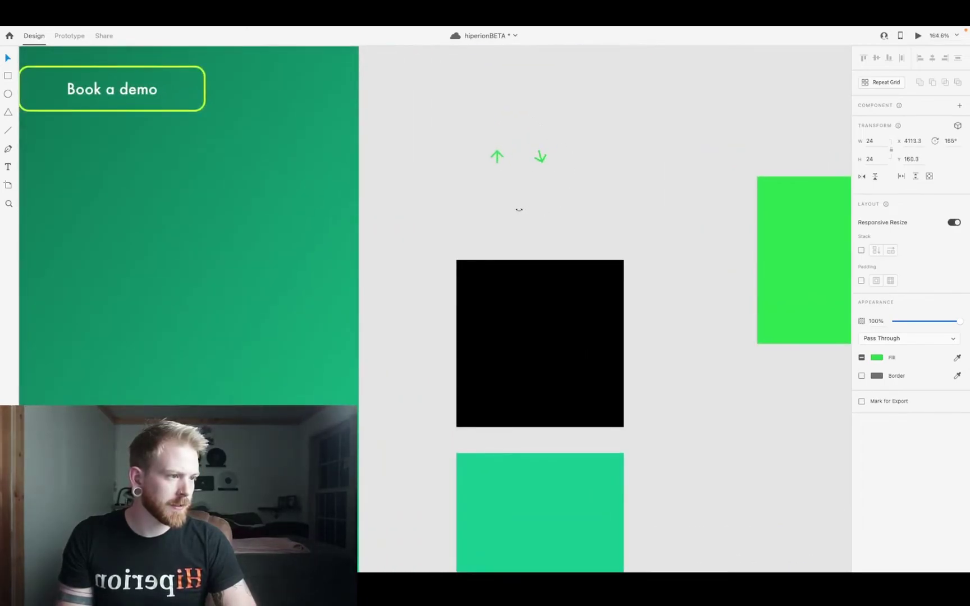
scroll(507, 214, "down", 5)
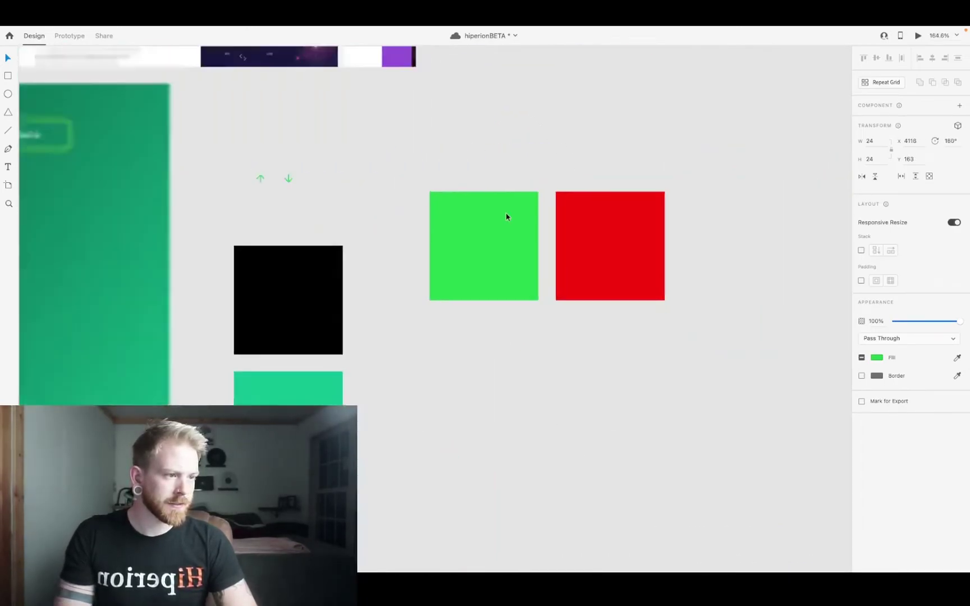
left_click(583, 230)
- Scale both arrow icons up together to 48 by 48 each and deselect them
left_click_drag(302, 158, 346, 169)
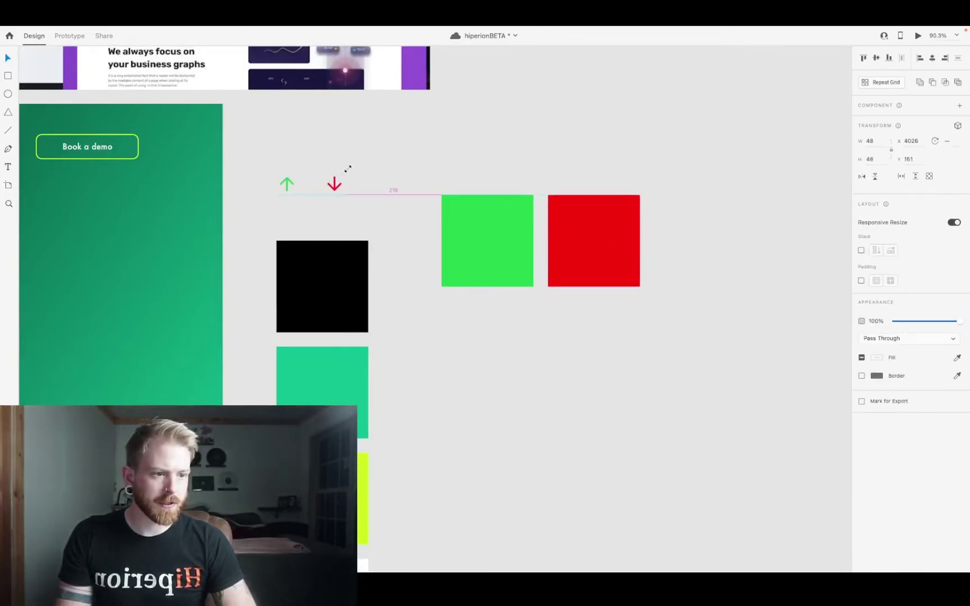
left_click(310, 162)
scroll(268, 209, "left", 5)
scroll(269, 210, "down", 3)
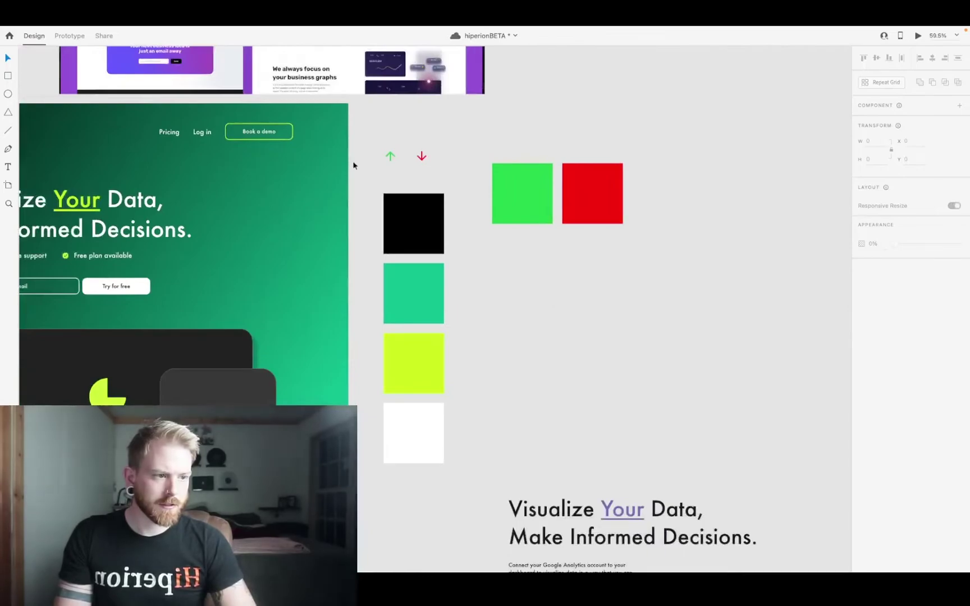
- Undo the green arrow's move and the enlargement of both arrow icons, leaving nothing selected
left_click(389, 157)
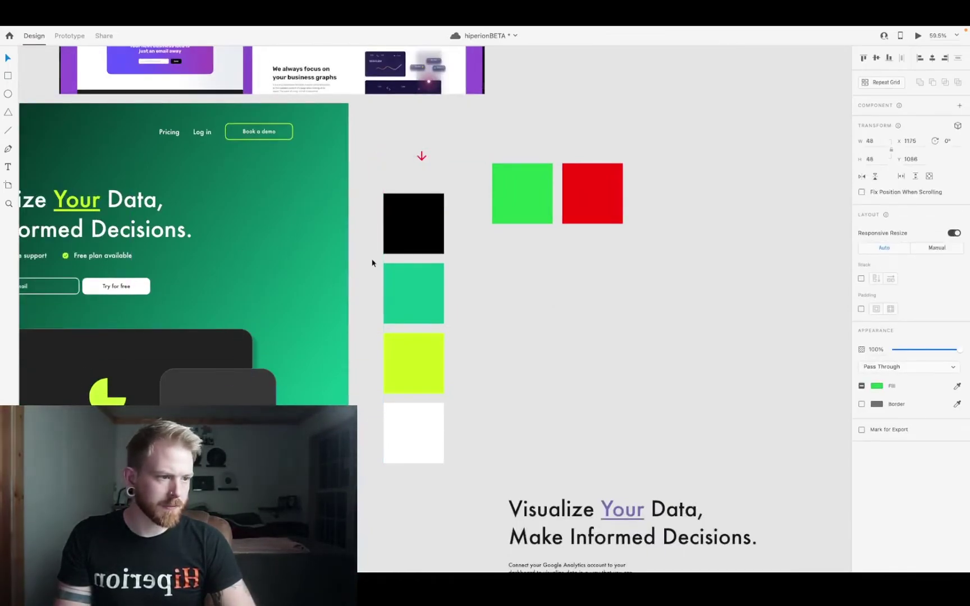
key("super+z")
key("super+z")
left_click_drag(392, 152, 390, 151)
left_click(378, 155)
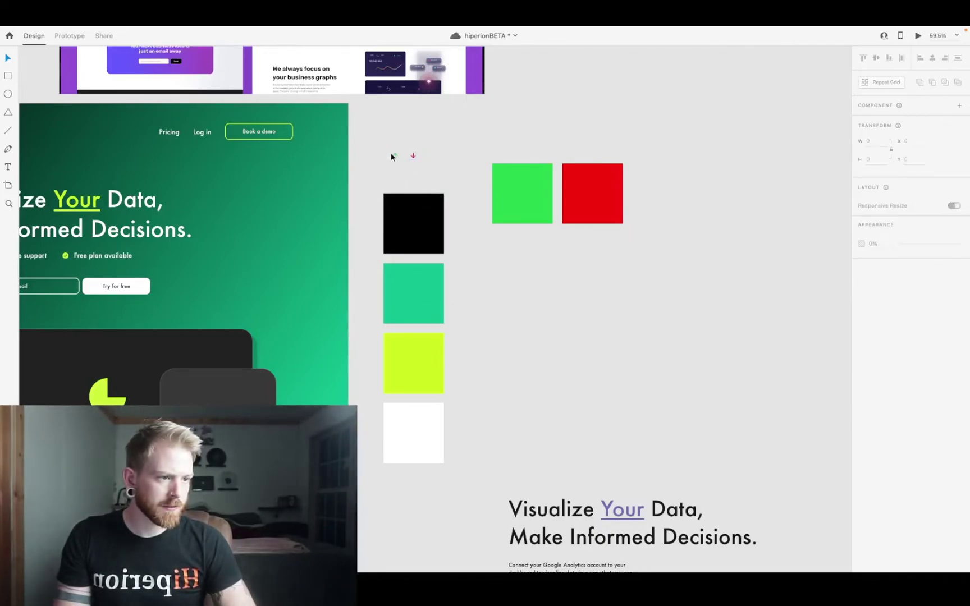
- Move the green upward arrow icon into the dashboard card, directly beside the +7 figure
left_click_drag(443, 149, 126, 446)
scroll(130, 436, "up", 5)
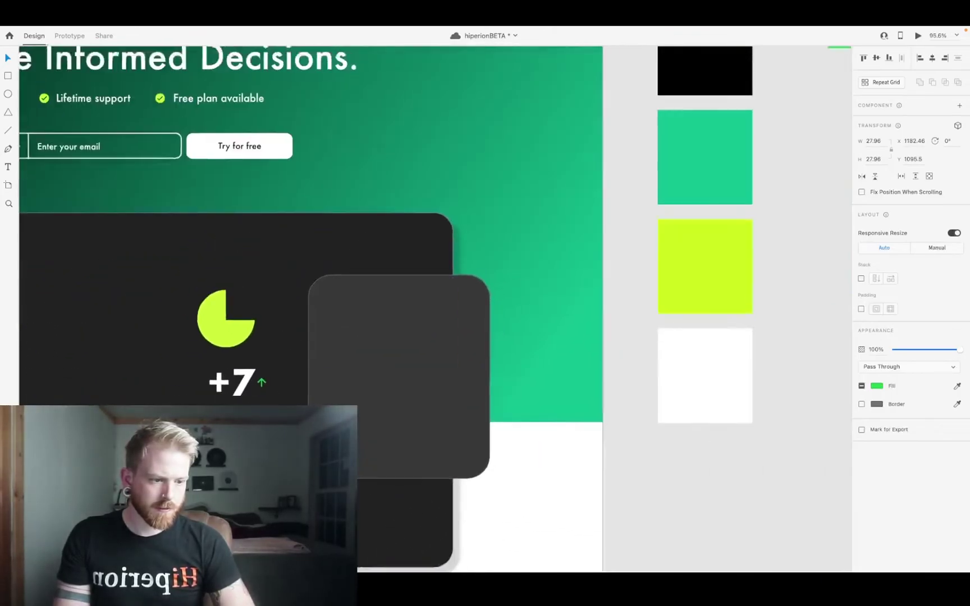
scroll(242, 393, "down", 5)
- Examine the charts and overlapping cards of the dark dashboard in the purple reference landing page
left_click(249, 394)
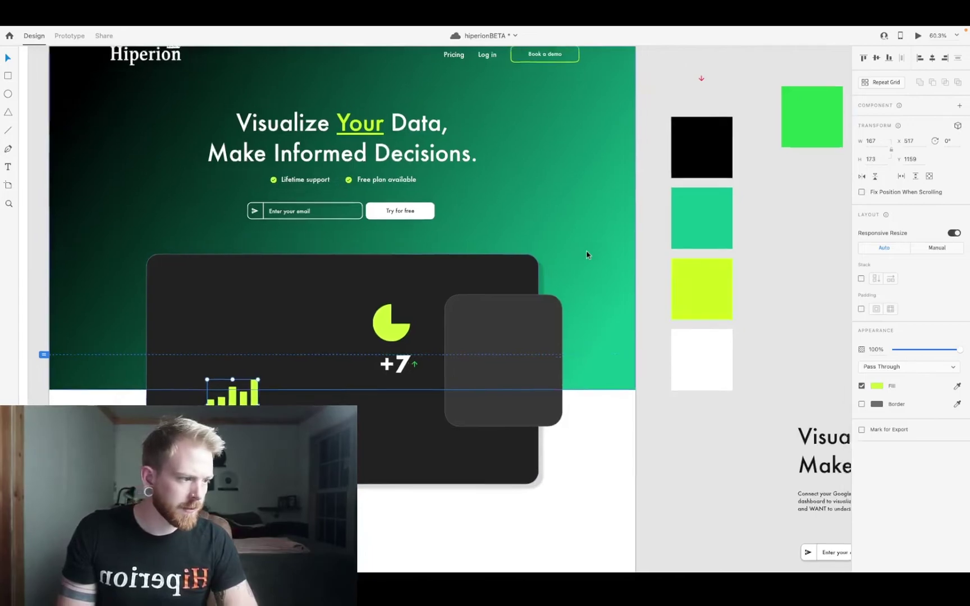
scroll(587, 250, "right", 10)
scroll(586, 250, "down", 5)
scroll(322, 266, "up", 5)
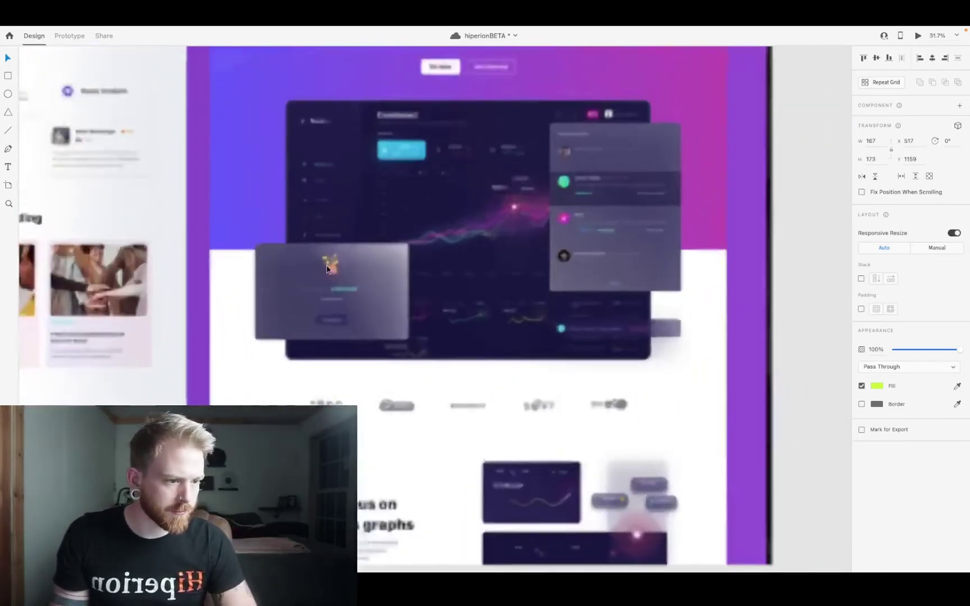
scroll(326, 268, "down", 4)
scroll(327, 268, "left", 5)
scroll(327, 268, "down", 5)
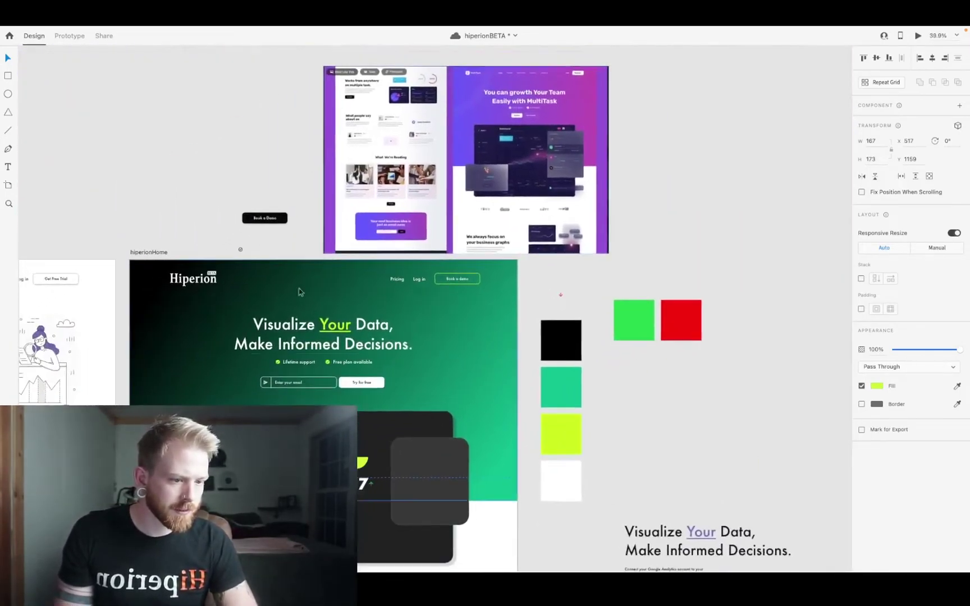
- Place a smaller copy of the bar chart, 85 by 88, above the original in the dashboard card
left_click(256, 477, "shift")
left_click_drag(257, 450, 303, 444)
left_click(266, 442)
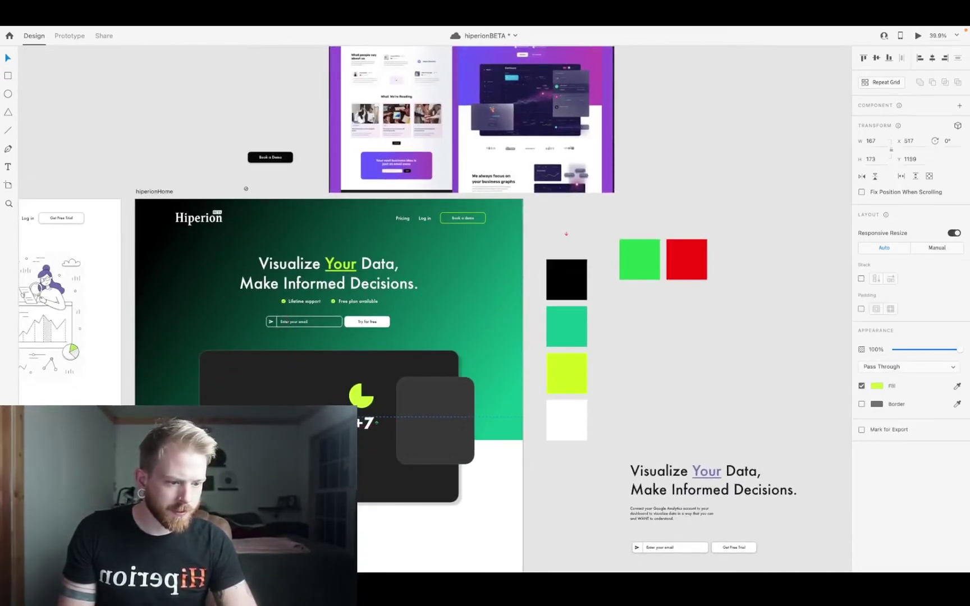
scroll(268, 435, "up", 5)
double_click(268, 449)
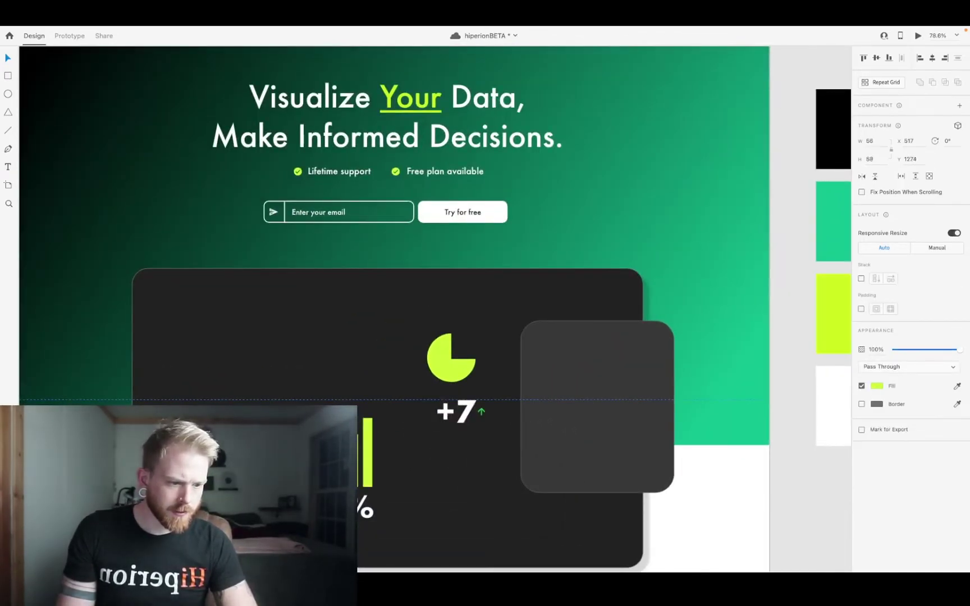
left_click_drag(246, 445, 270, 314)
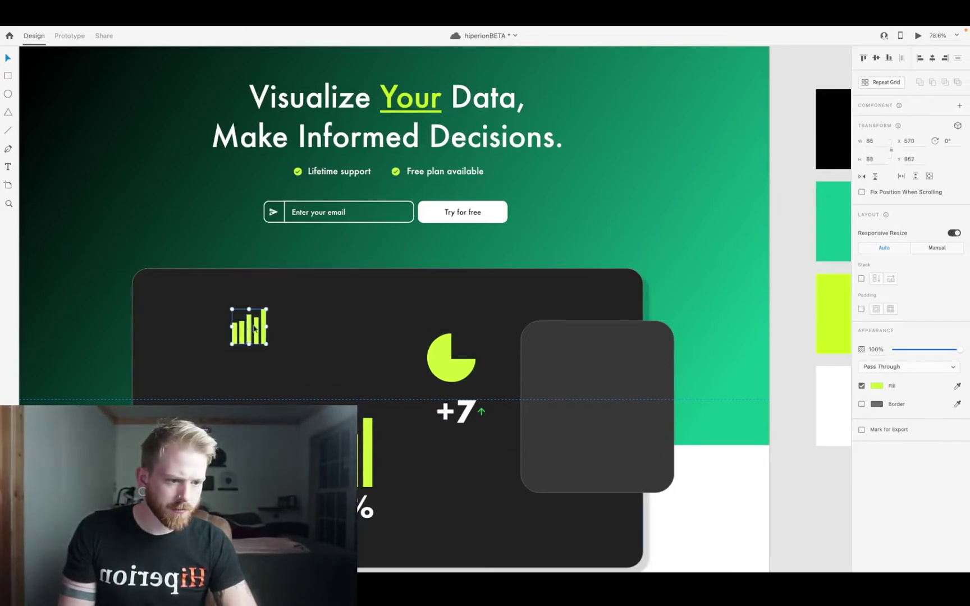
left_click_drag(252, 332, 248, 367)
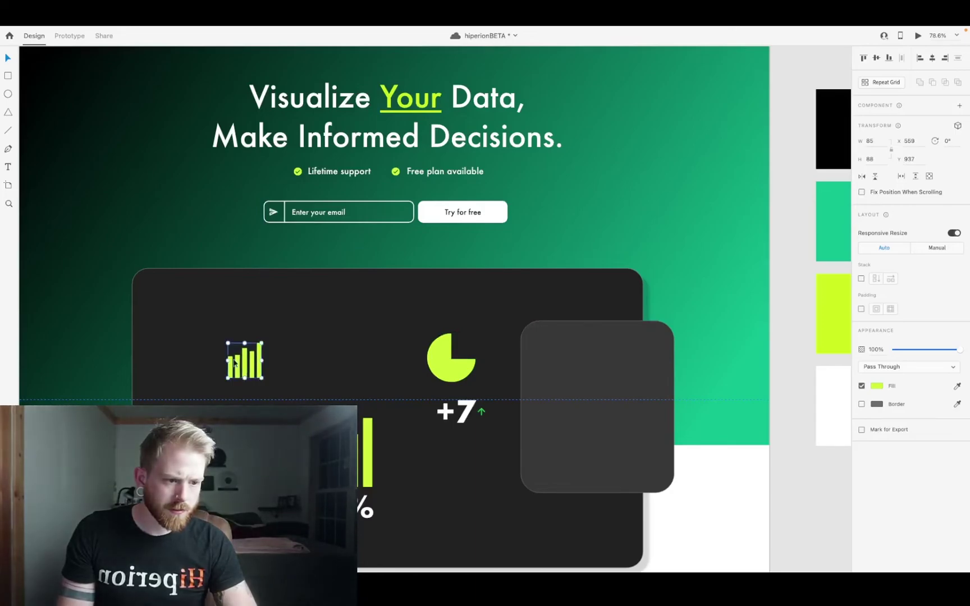
- Place a copy of the small bar chart directly to its right to form a row of ten bars
scroll(235, 362, "up", 5)
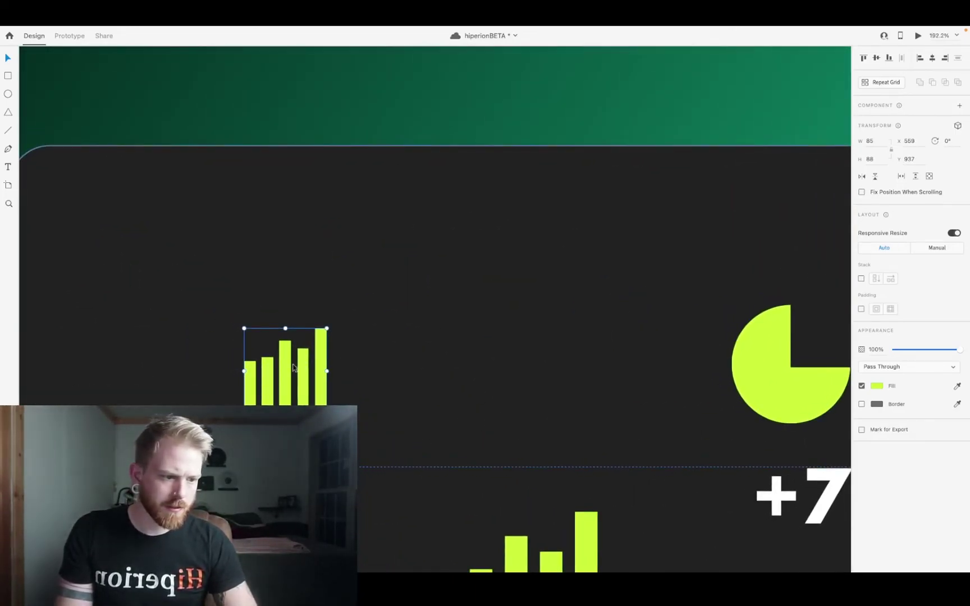
left_click_drag(261, 348, 418, 370)
left_click(383, 379)
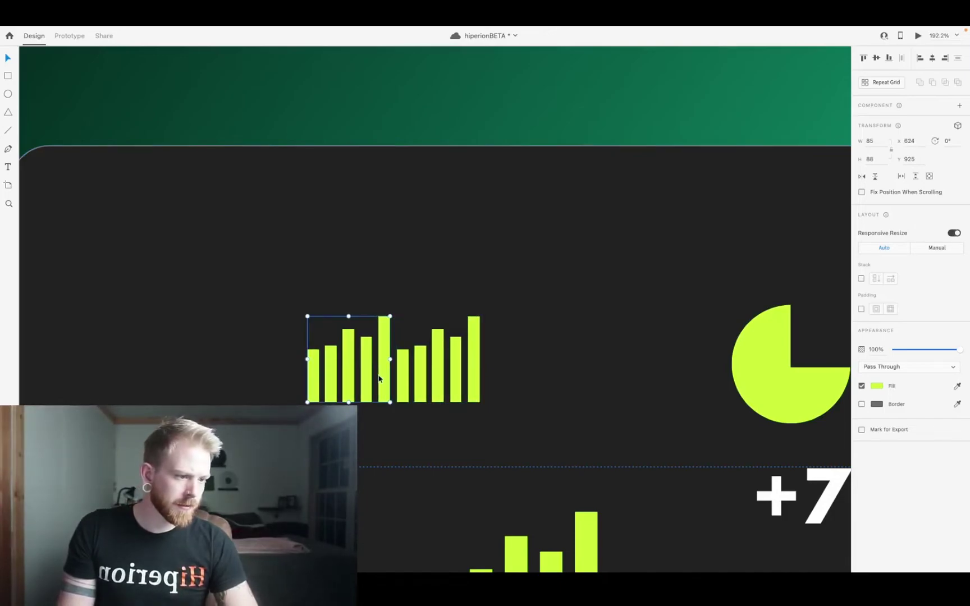
right_click(379, 332)
left_click(402, 445)
left_click(401, 388)
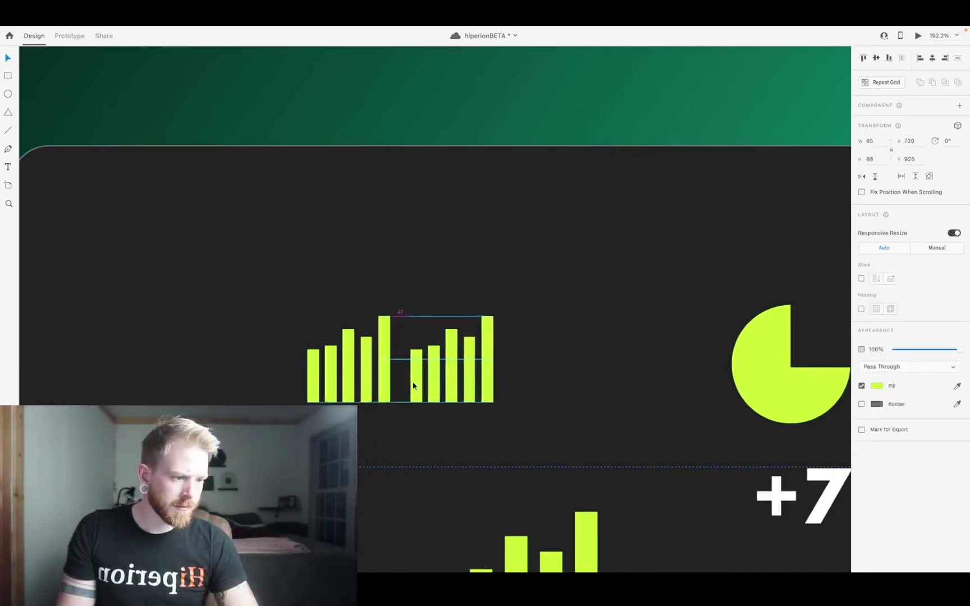
- Shorten the fifth bar of the small chart and raise the seventh, eighth and tenth bars
left_click(384, 337)
left_click_drag(384, 315, 383, 346)
left_click(433, 344)
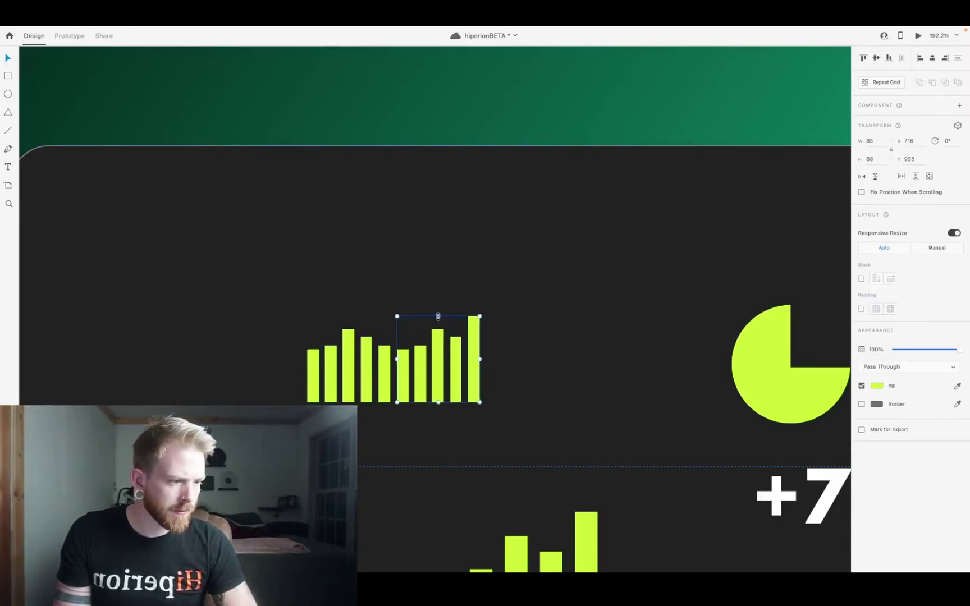
left_click_drag(438, 316, 438, 292)
left_click(417, 359)
left_click_drag(423, 343, 419, 319)
left_click(347, 293)
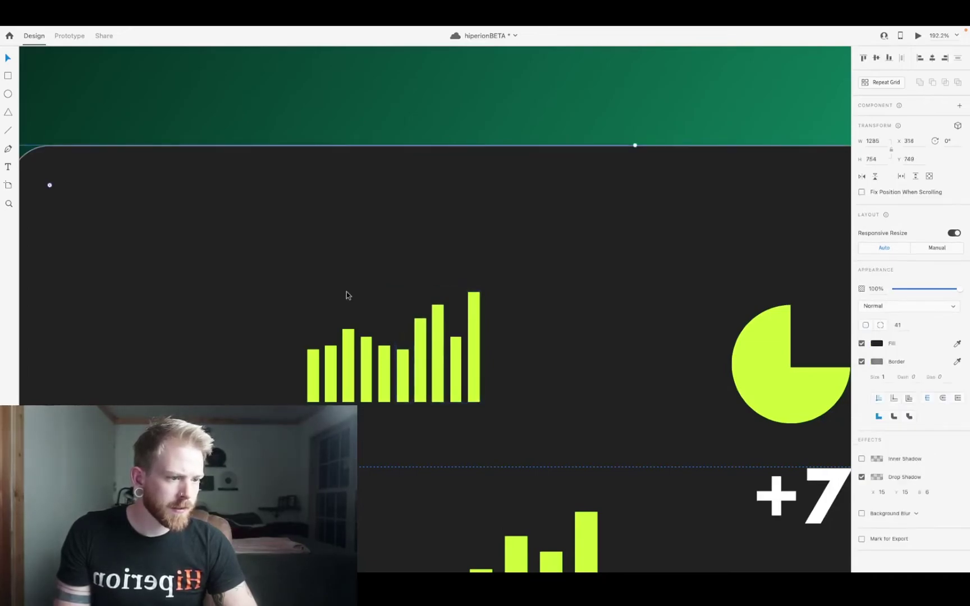
- Raise the small chart's sixth bar to the third bar's height and shorten the tenth bar
scroll(280, 332, "down", 2)
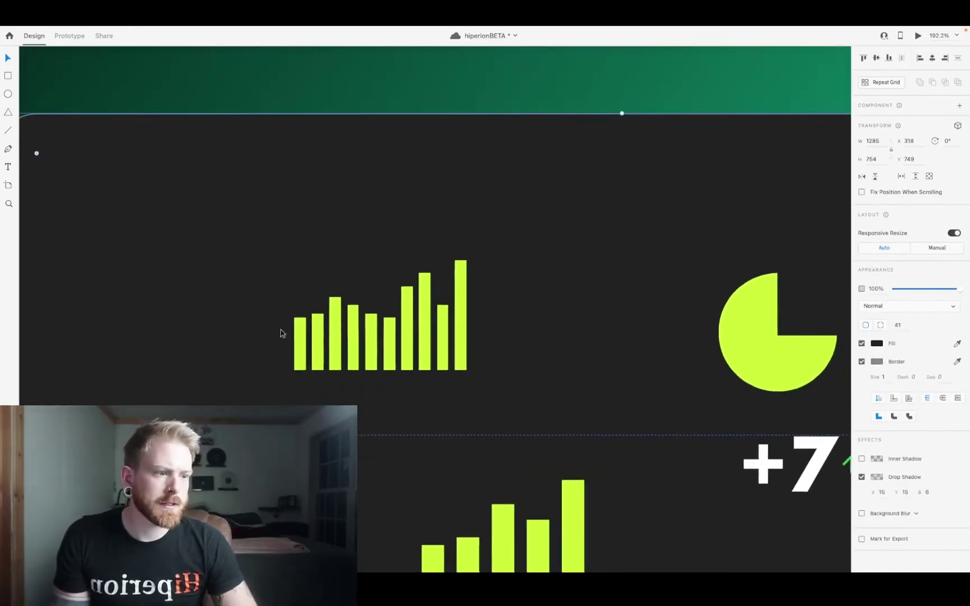
double_click(392, 327)
left_click_drag(390, 317, 390, 297)
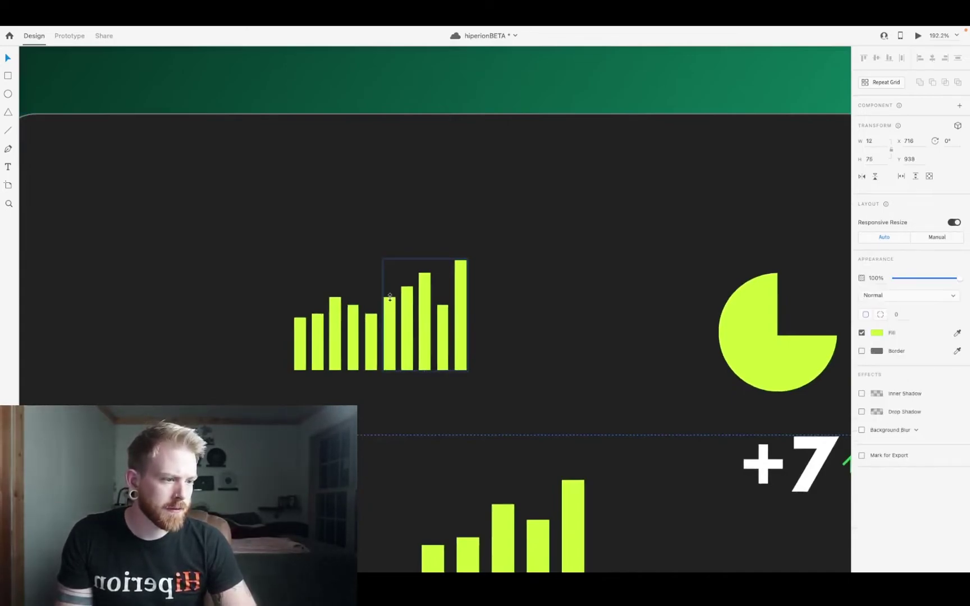
double_click(443, 311)
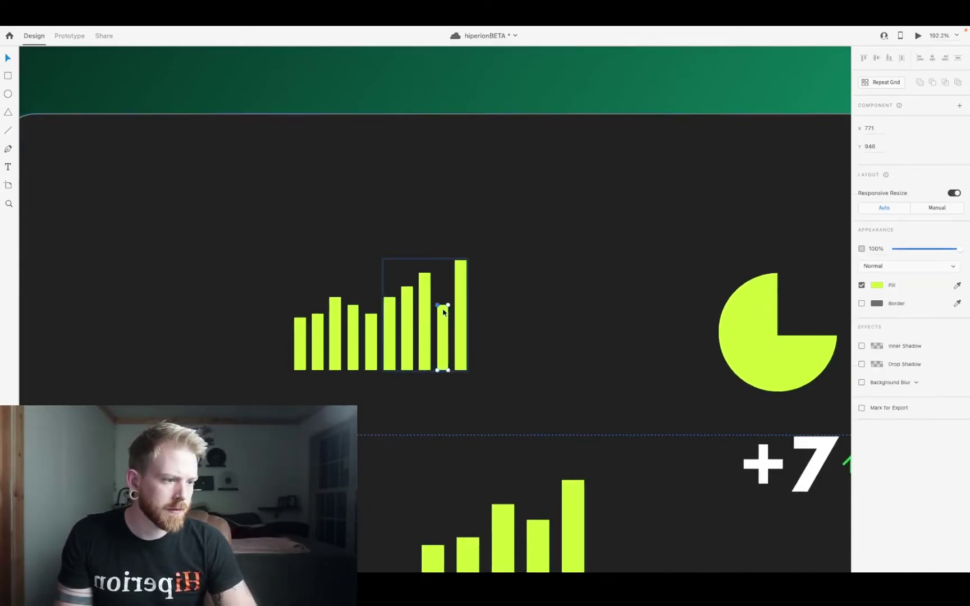
left_click(461, 278)
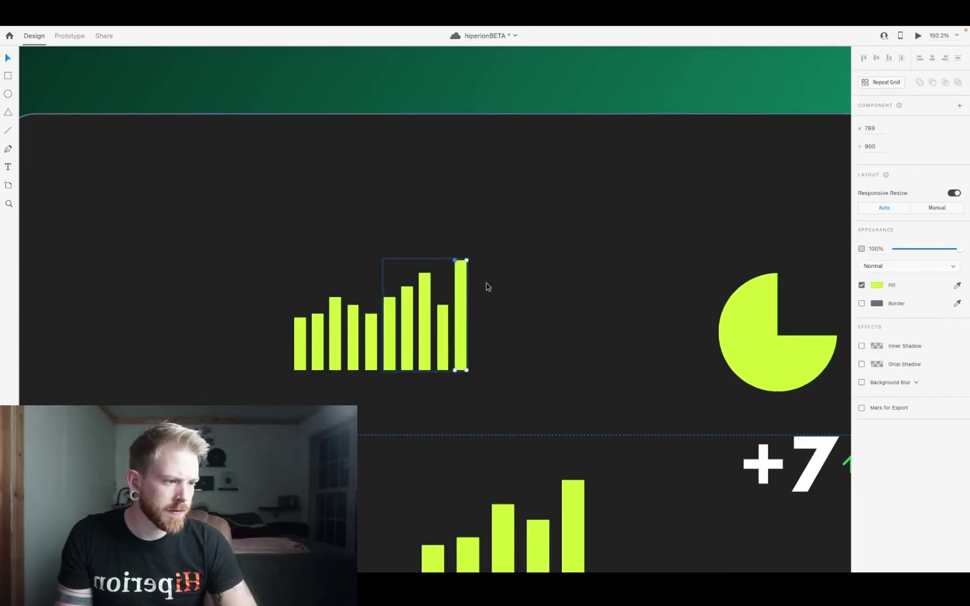
left_click(462, 291)
left_click_drag(461, 267, 461, 316)
left_click(489, 391)
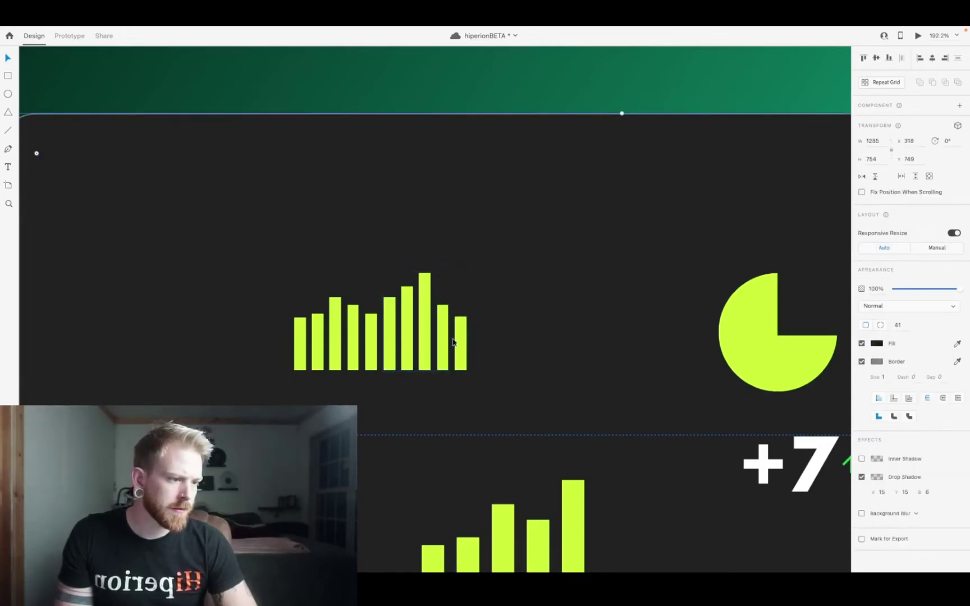
scroll(452, 340, "down", 5)
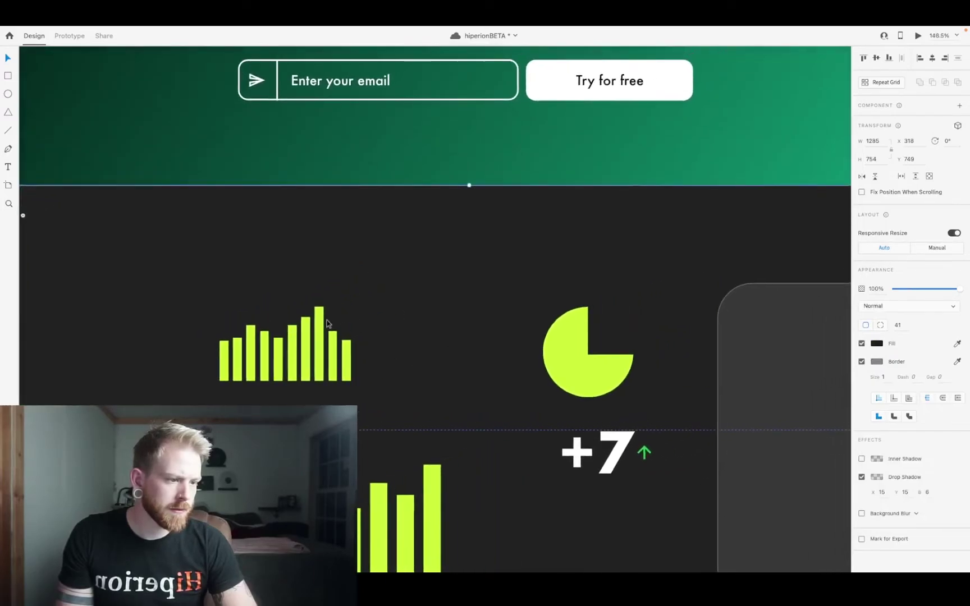
left_click(8, 148)
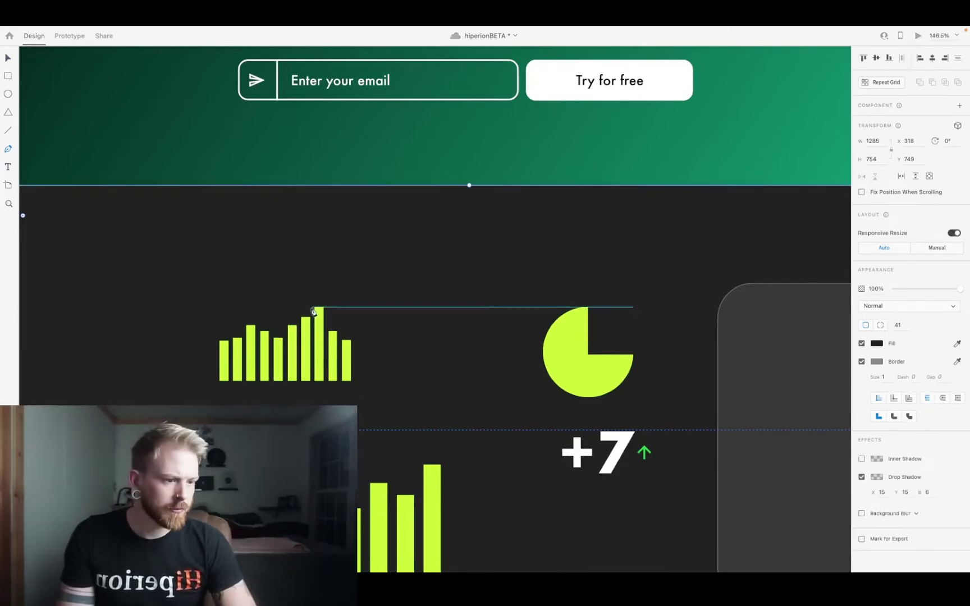
left_click(321, 290)
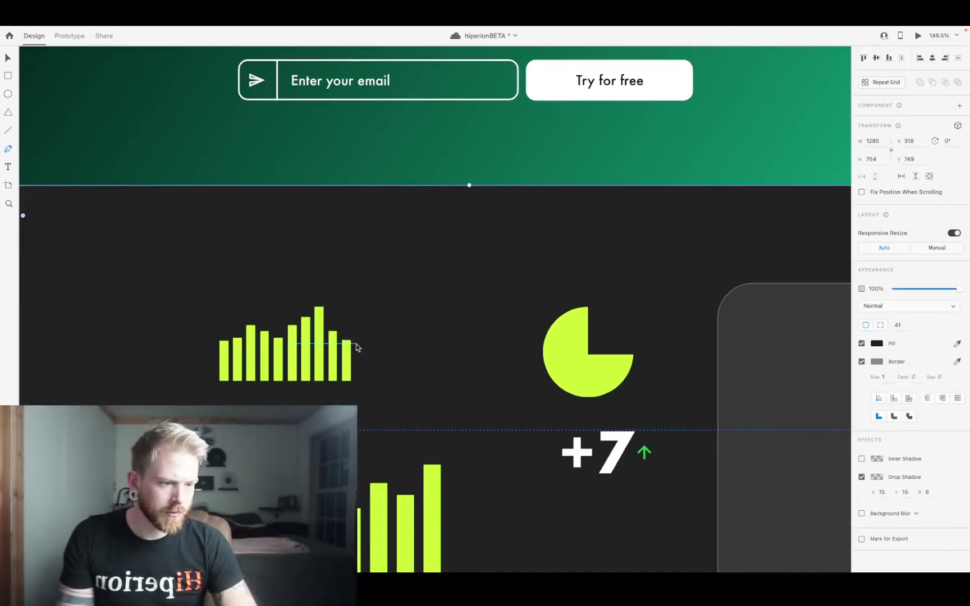
left_click(328, 259)
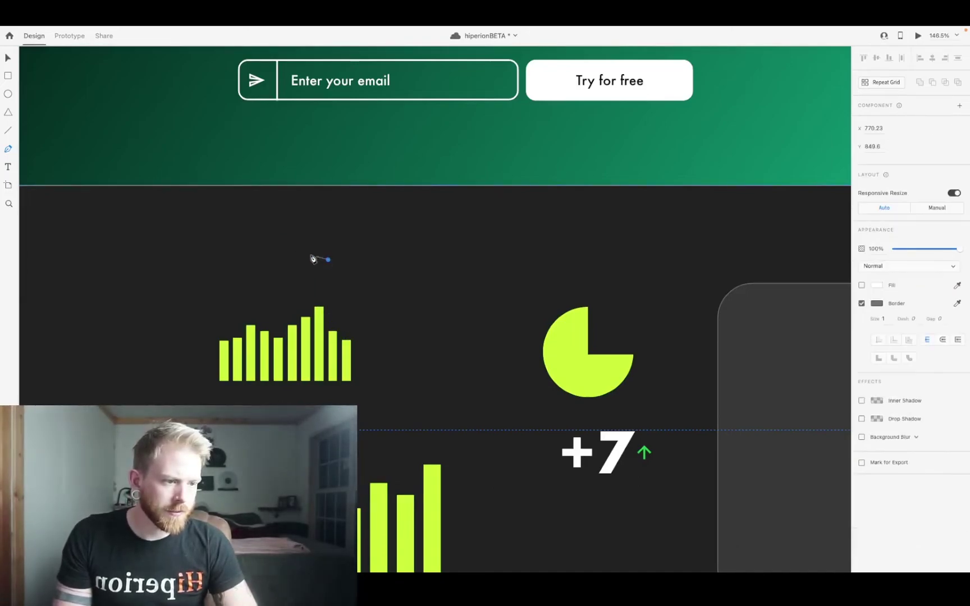
key("Escape")
scroll(279, 251, "down", 3)
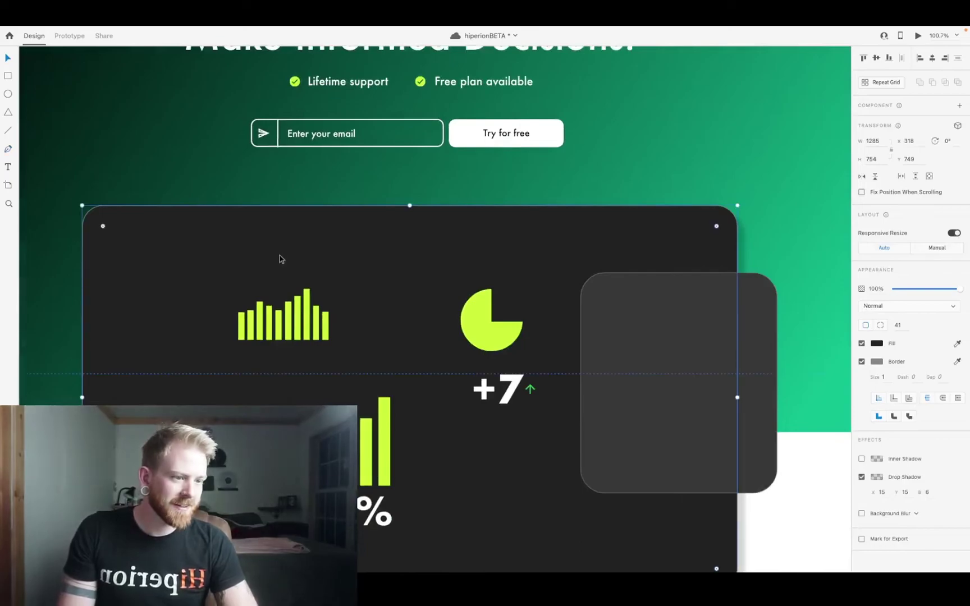
- Select all ten bars of the small chart and group them into one object
left_click(269, 331)
left_click(242, 326)
left_click(250, 322, "shift")
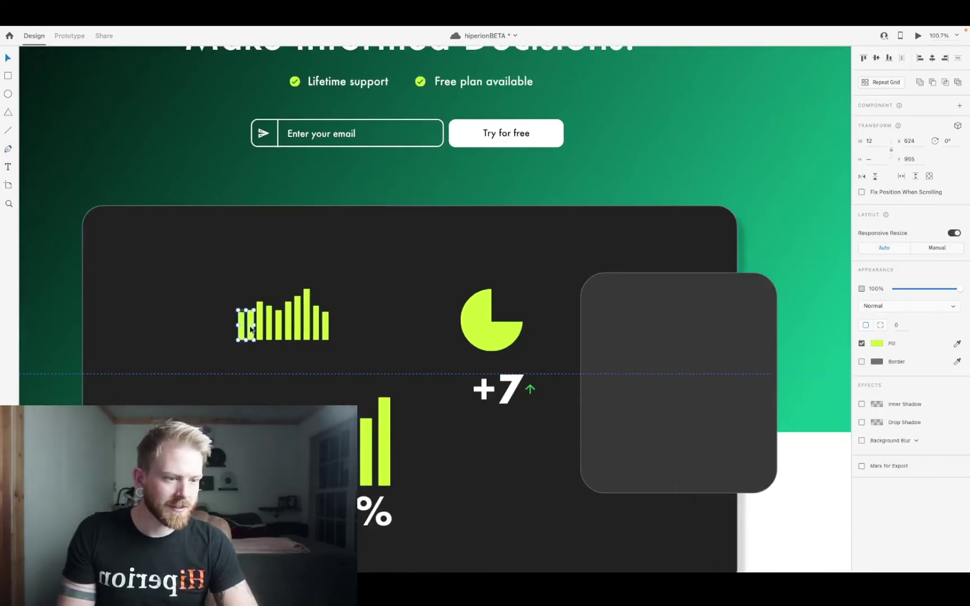
left_click(260, 322, "shift")
left_click(269, 323, "shift")
key("super+a")
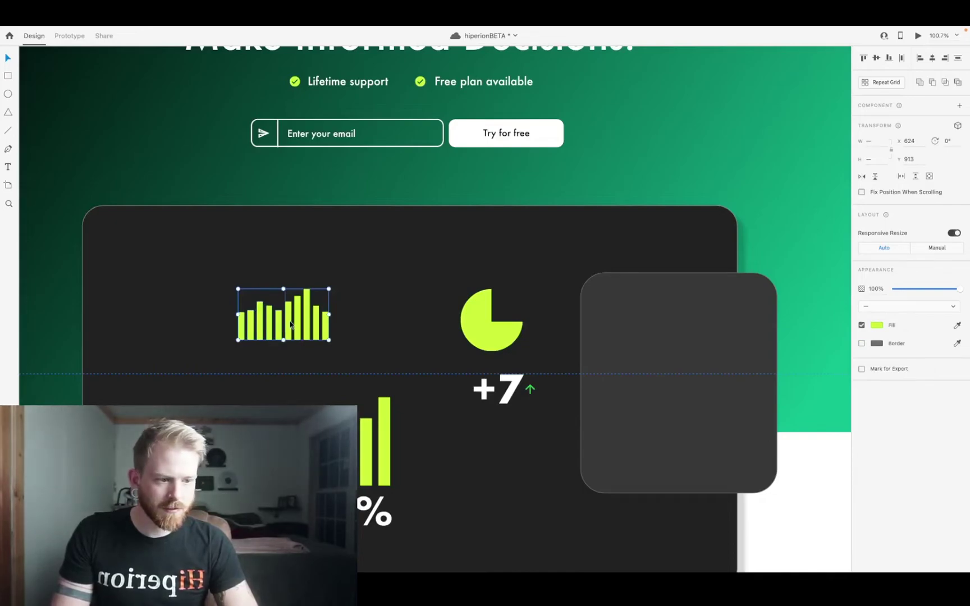
key("super+g")
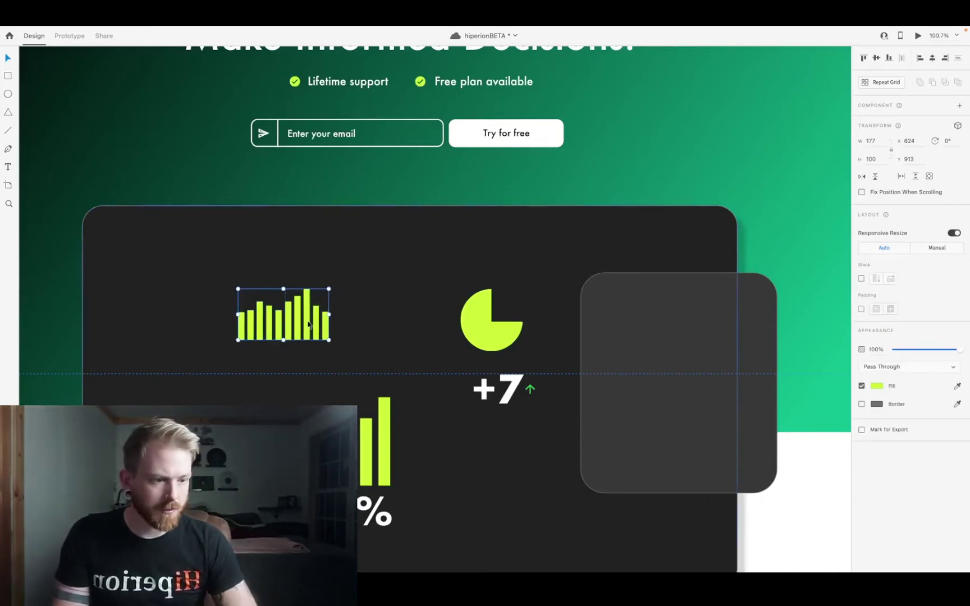
- Draw a horizontal line about 51 long with 20-high vertical end lines below the small chart's last bars
scroll(318, 329, "up", 5)
scroll(302, 331, "down", 2)
scroll(302, 331, "right", 2)
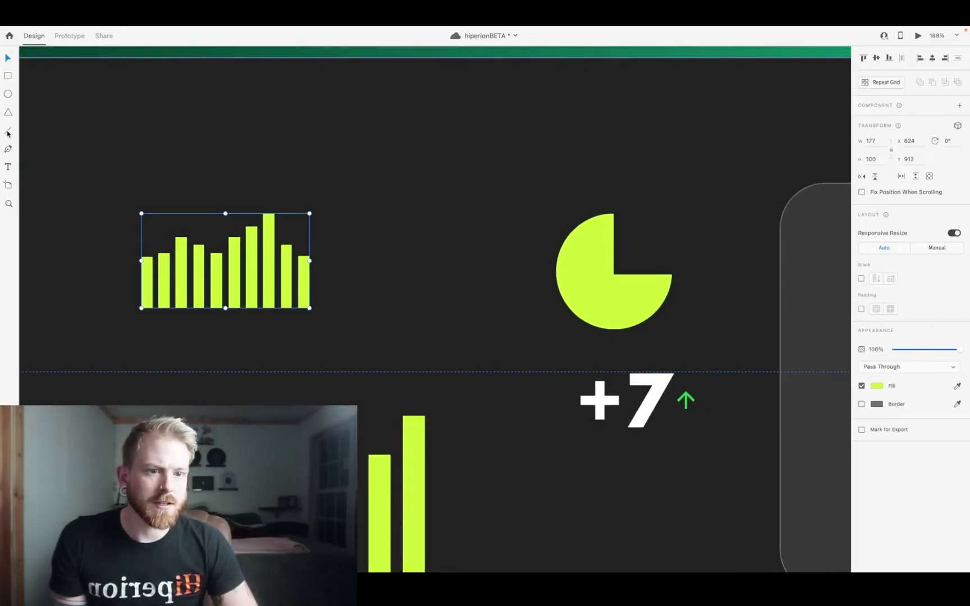
key("l")
mouse_move(261, 316)
left_mouse_down()
mouse_move(262, 334)
mouse_move(278, 323)
mouse_move(313, 324)
mouse_move(309, 333)
left_mouse_up()
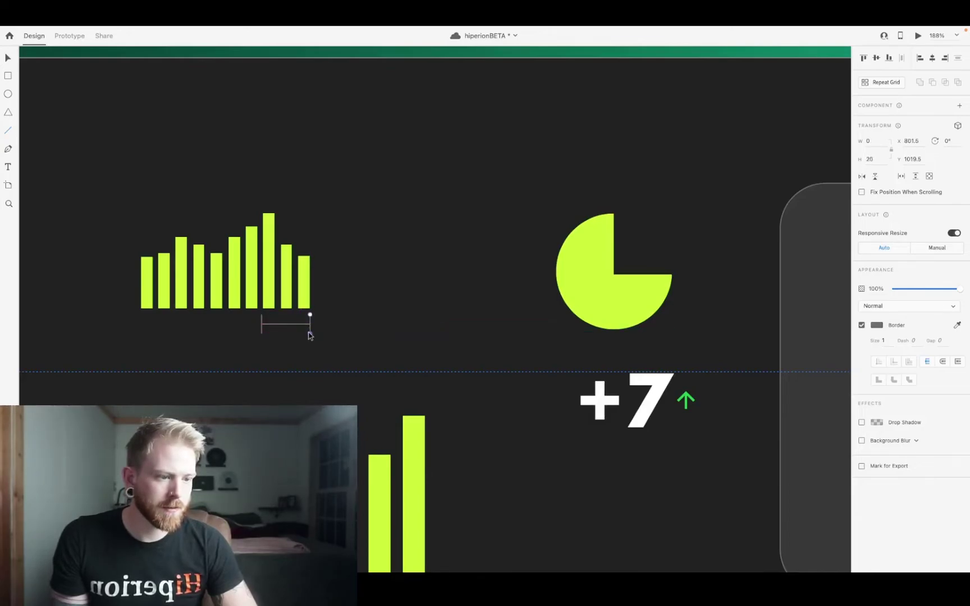
scroll(297, 326, "up", 5)
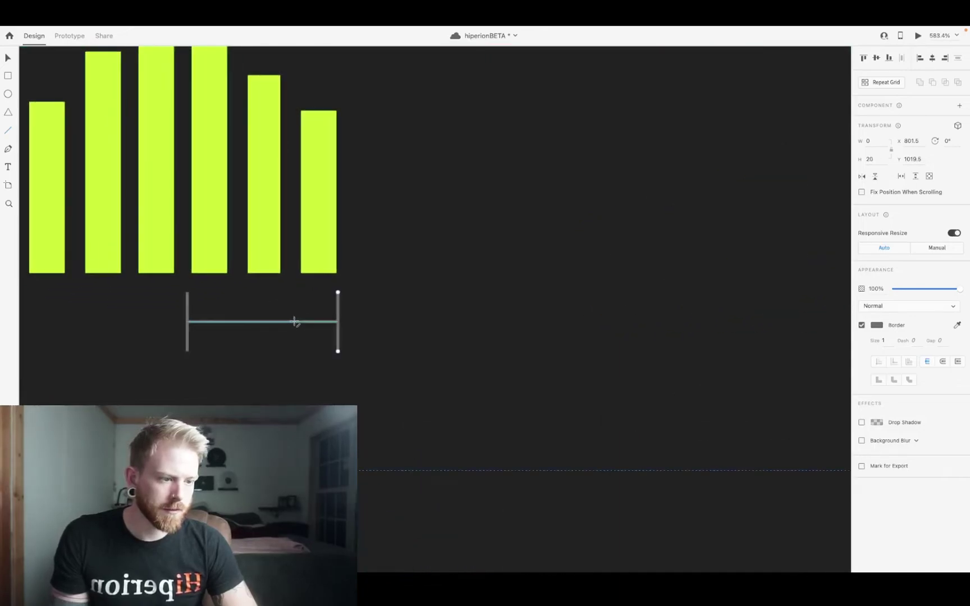
- Group the three lines below the small chart and set their border colour to #FFFFFF
left_click(338, 306, "shift")
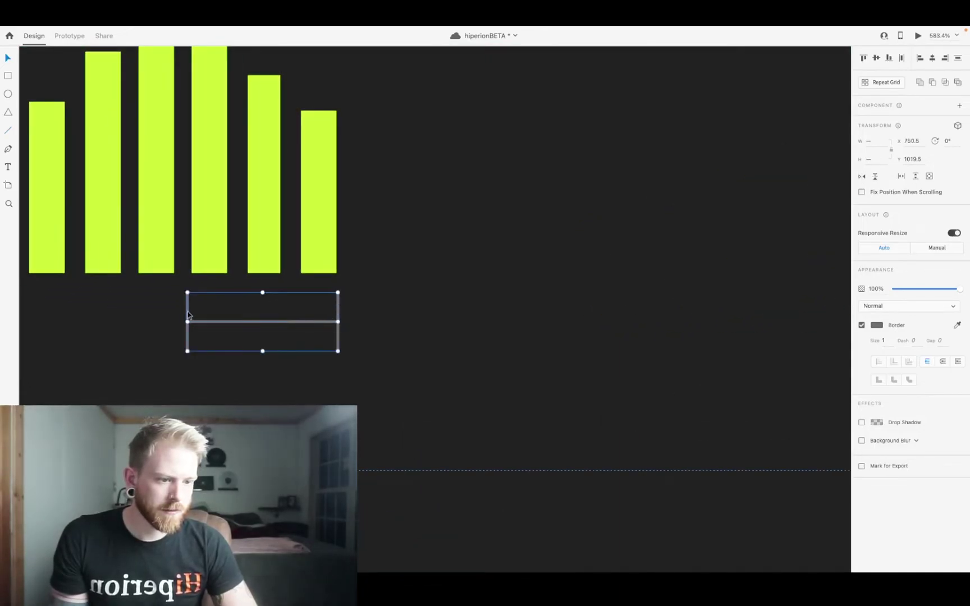
scroll(182, 321, "up", 3)
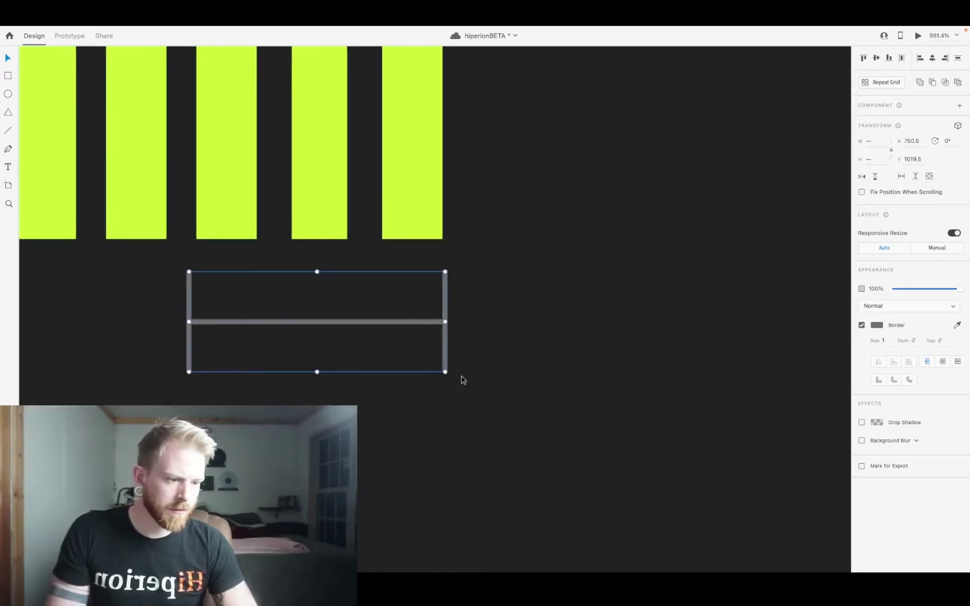
key("super+g")
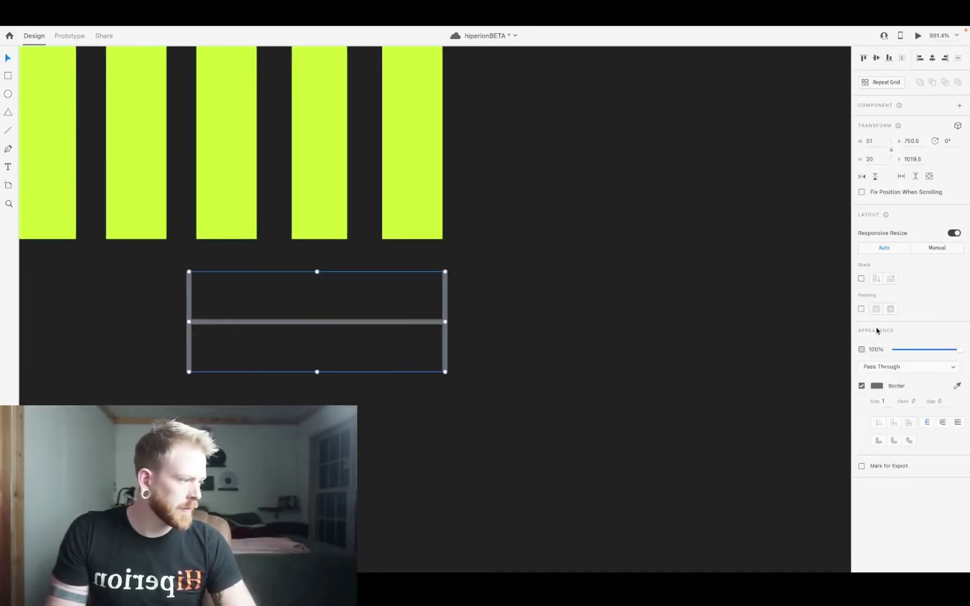
left_click(877, 386)
type("ffffff")
key("Return")
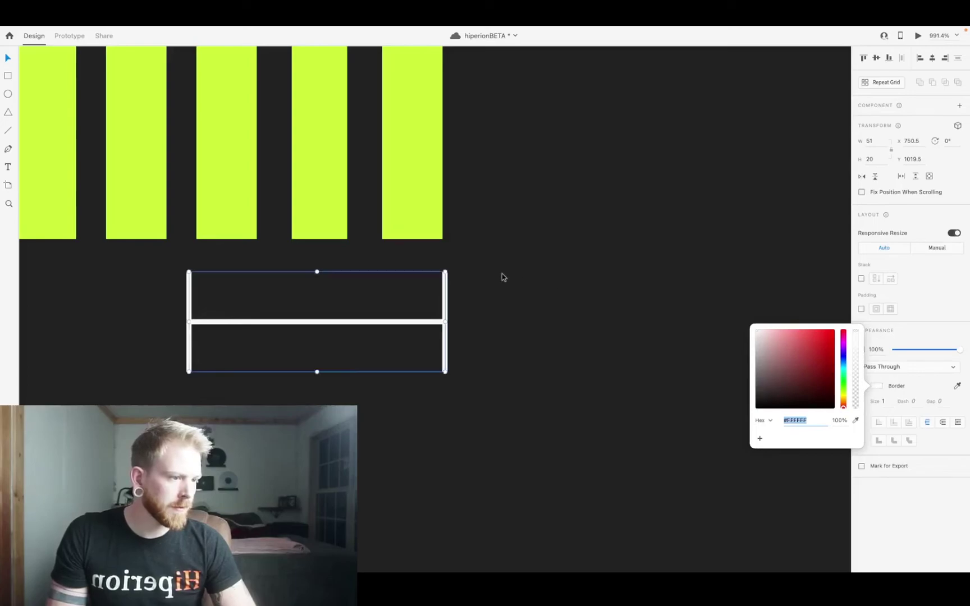
- Set the border size of the white line group below the small chart to 3
left_click(503, 276)
scroll(503, 275, "down", 10)
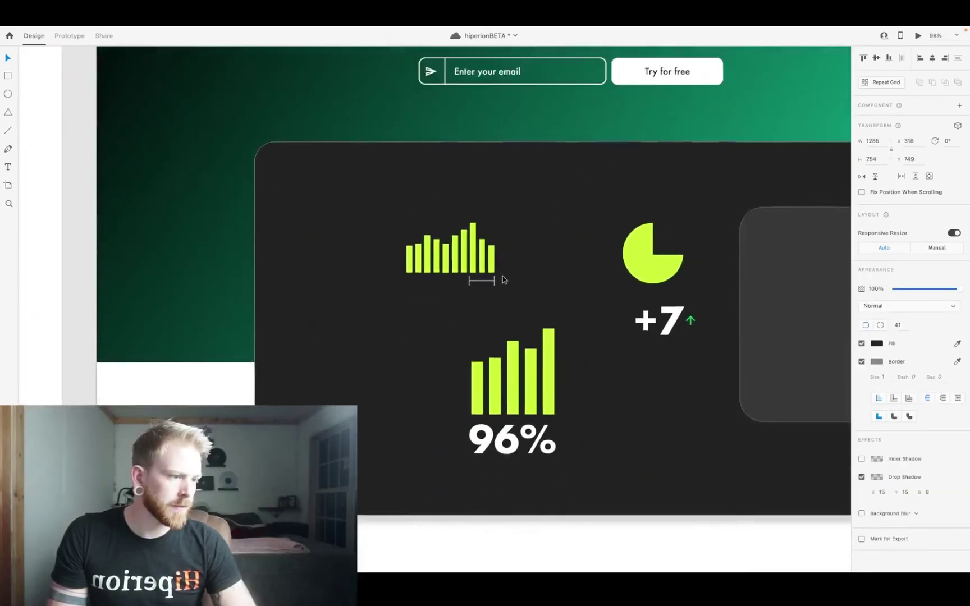
scroll(502, 275, "right", 10)
scroll(523, 288, "left", 4)
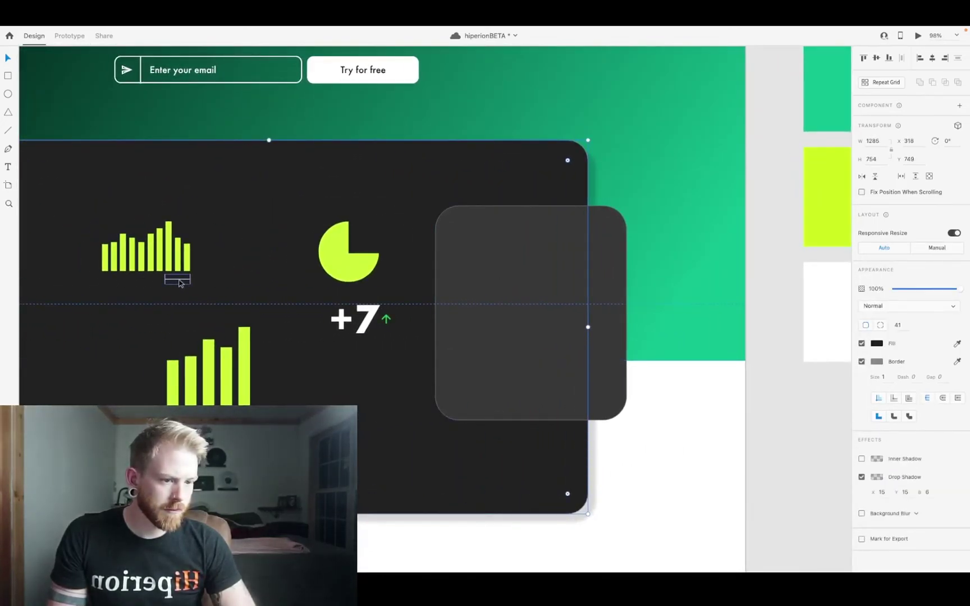
left_click(180, 283)
type("4")
key("Tab")
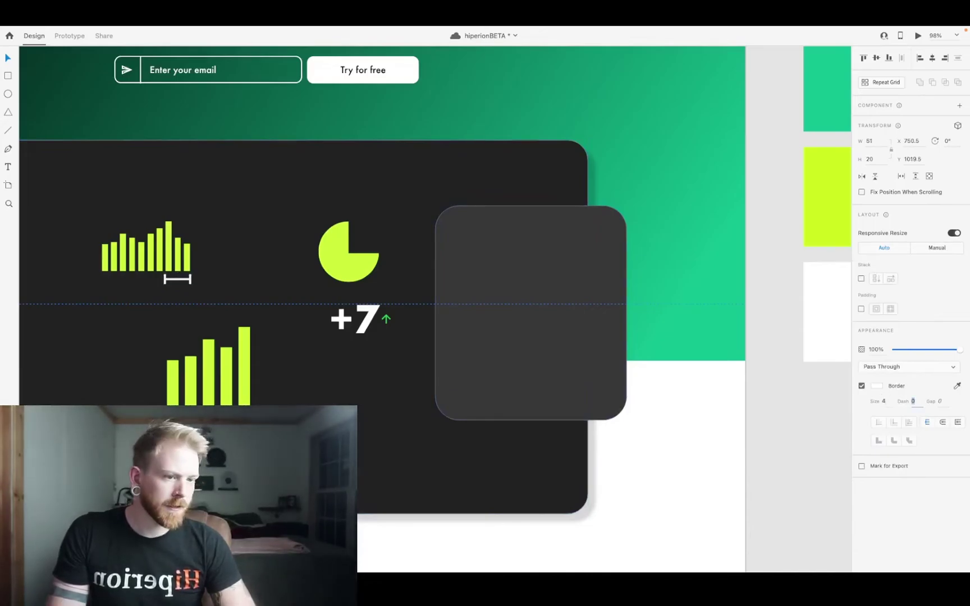
scroll(222, 297, "down", 5)
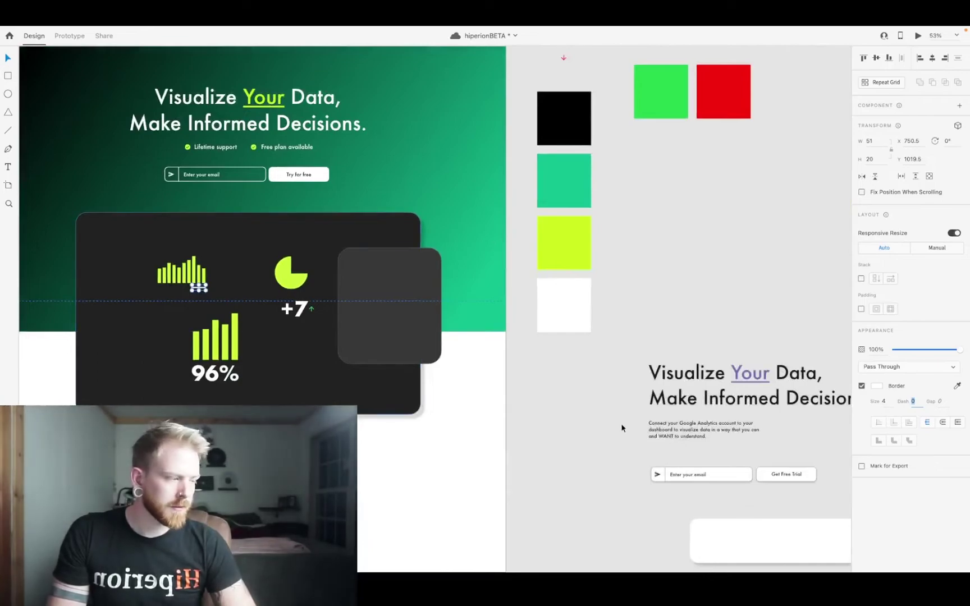
left_click(885, 402)
type("3")
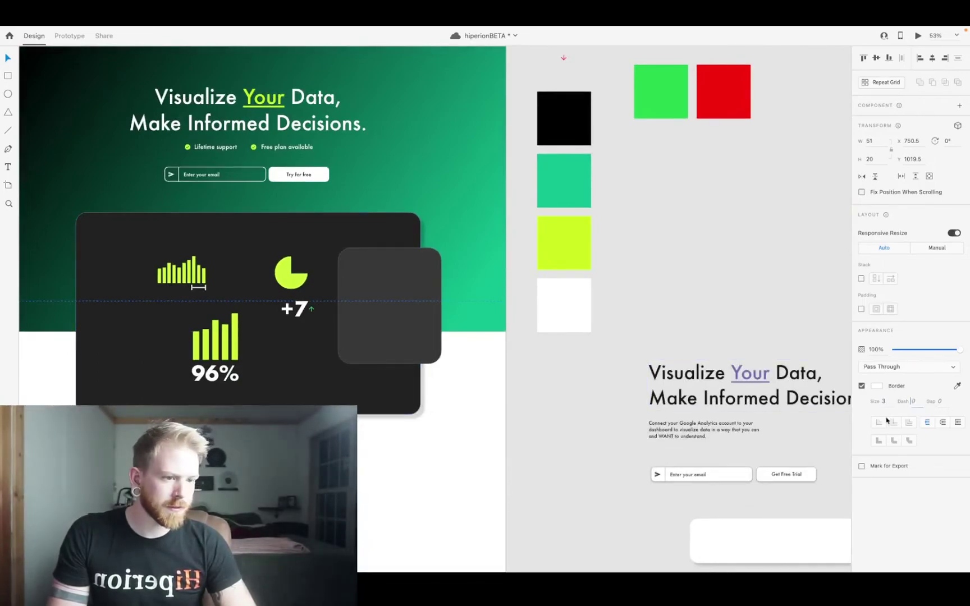
- Move the red down arrow from beside the artboard to just beyond the small bar chart's last bar
left_click(562, 57)
left_click_drag(351, 210, 212, 275)
scroll(213, 275, "up", 10)
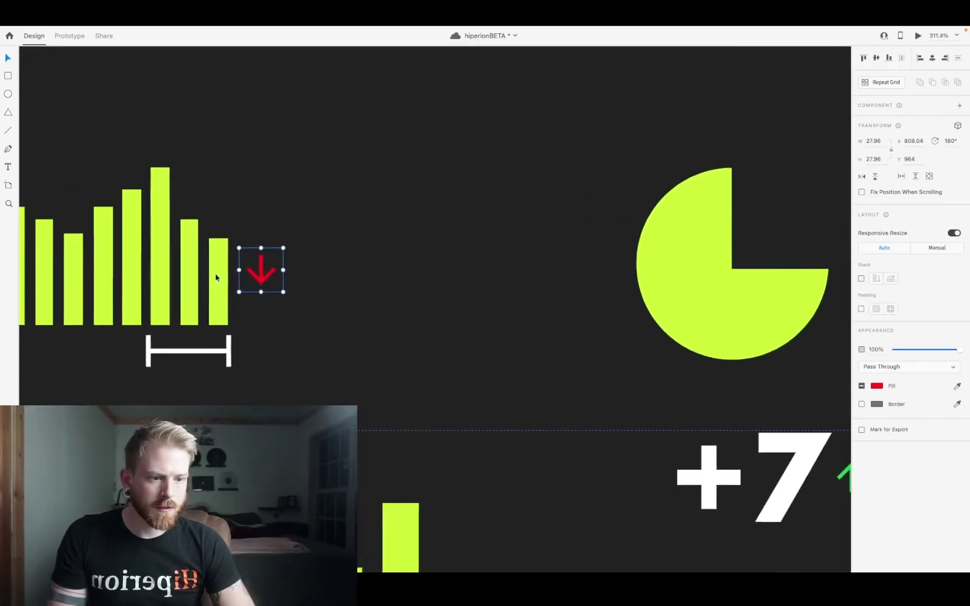
left_click_drag(268, 284, 273, 301)
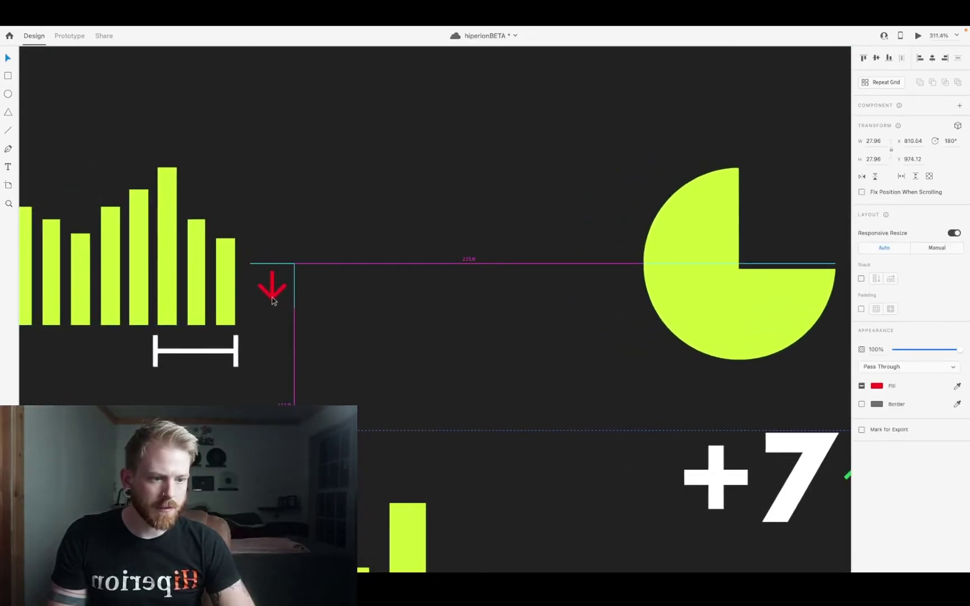
- Review the hiperionHome artboard against the earlier hiperionBETA design and the MultiTask reference's dashboard and client logo row
scroll(272, 300, "down", 10)
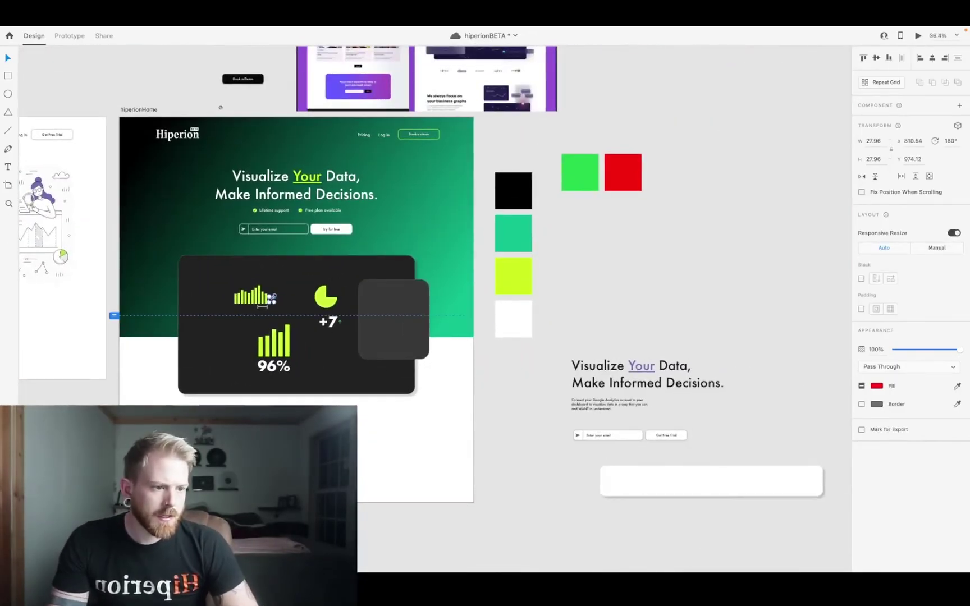
scroll(346, 292, "up", 1)
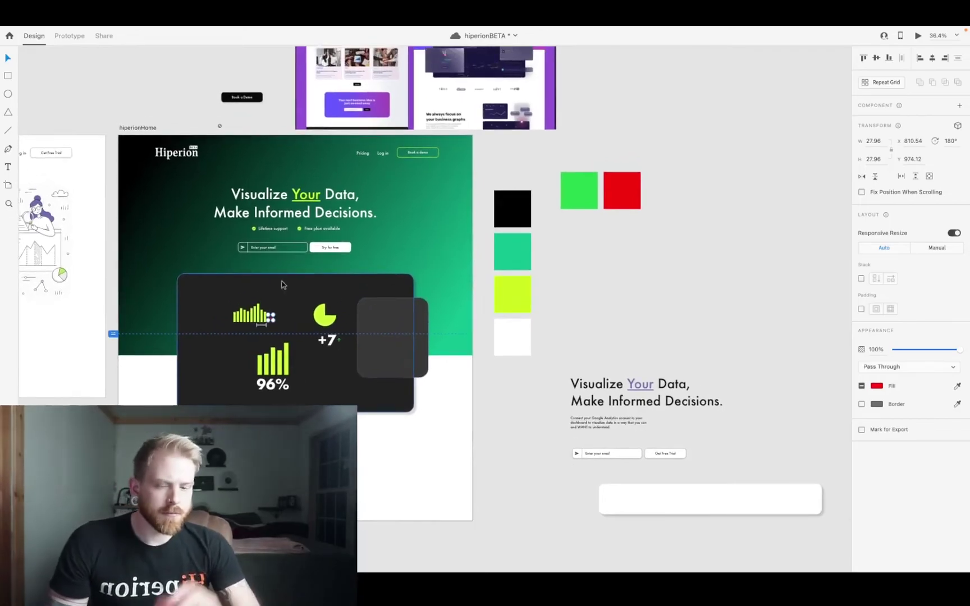
scroll(288, 298, "up", 3)
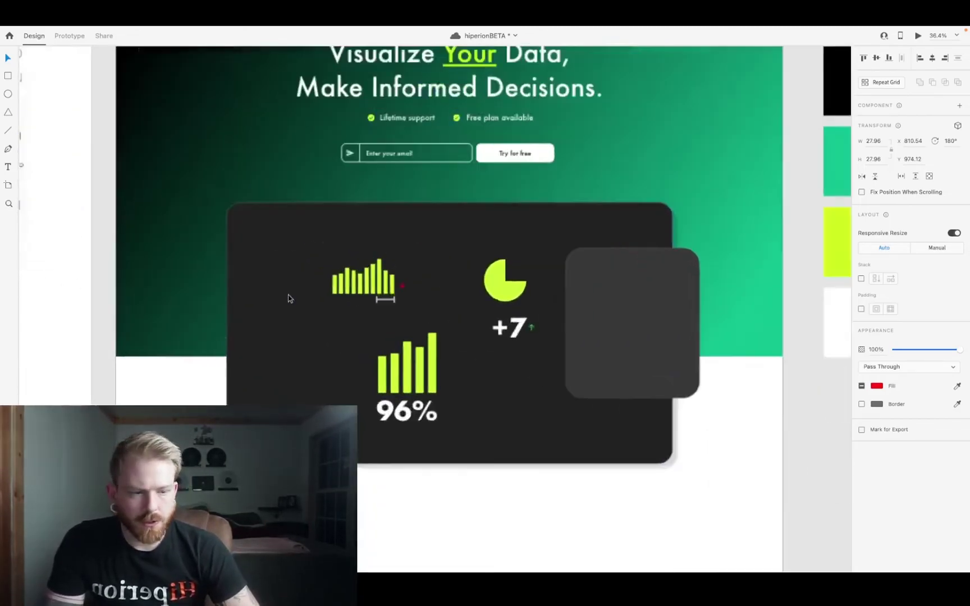
scroll(288, 298, "down", 4)
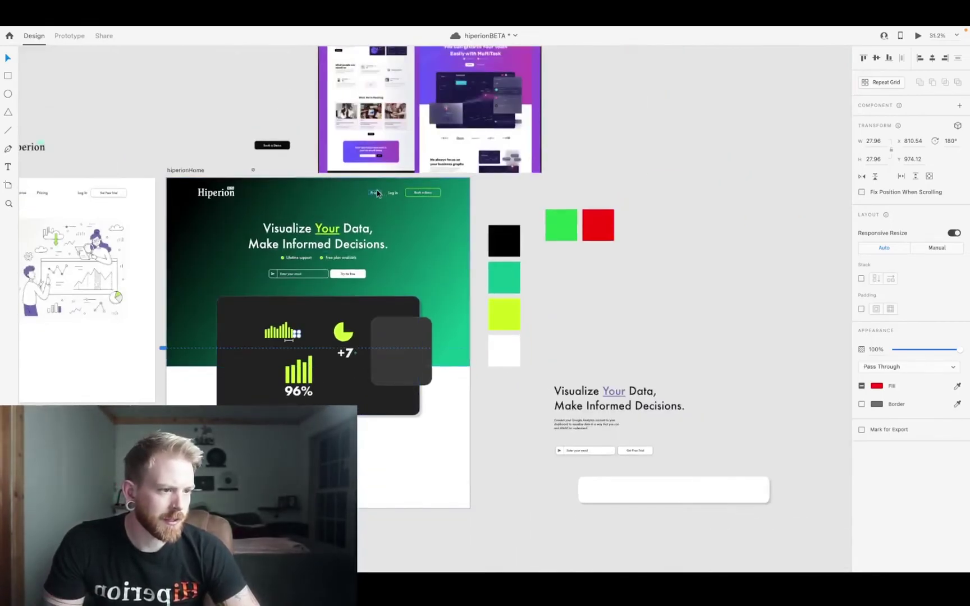
scroll(260, 281, "left", 5)
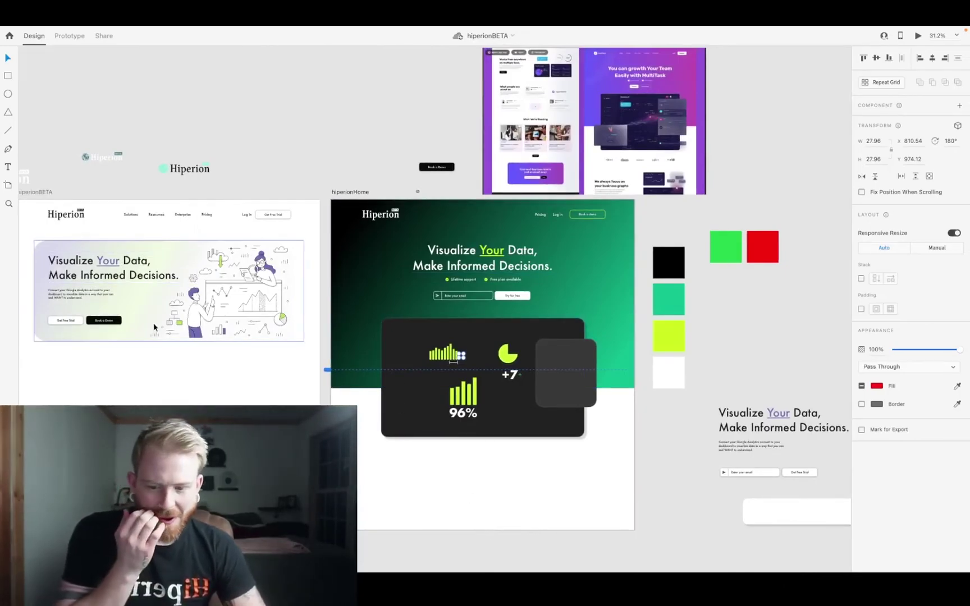
scroll(166, 304, "left", 2)
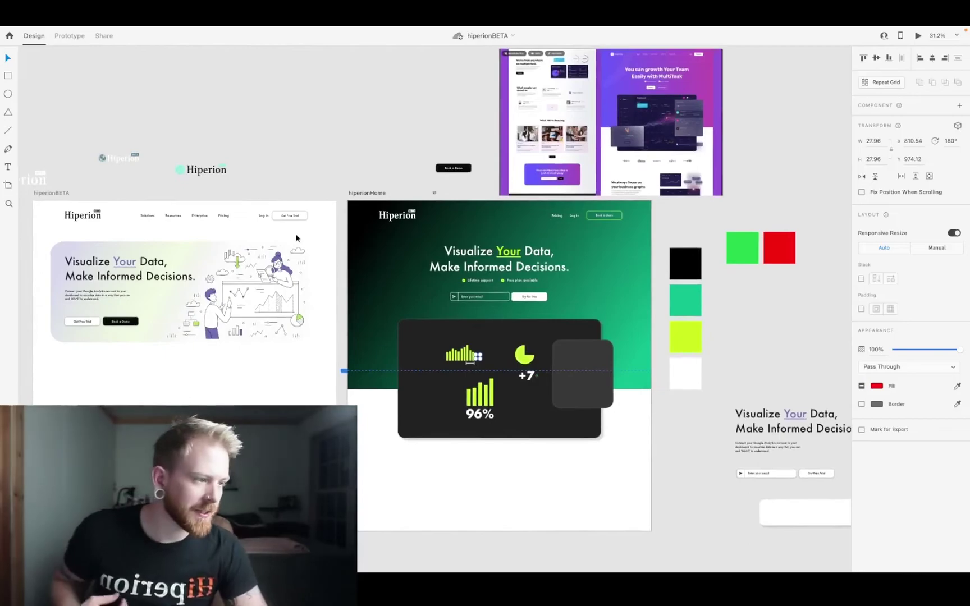
scroll(424, 292, "down", 3)
scroll(430, 320, "down", 4)
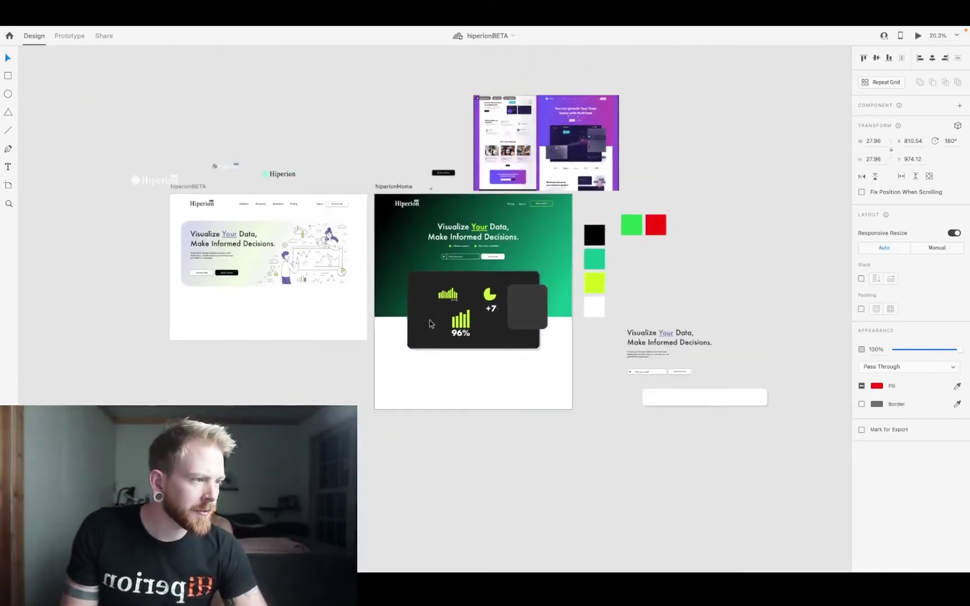
scroll(471, 236, "up", 4)
scroll(471, 236, "up", 4)
scroll(471, 236, "down", 2)
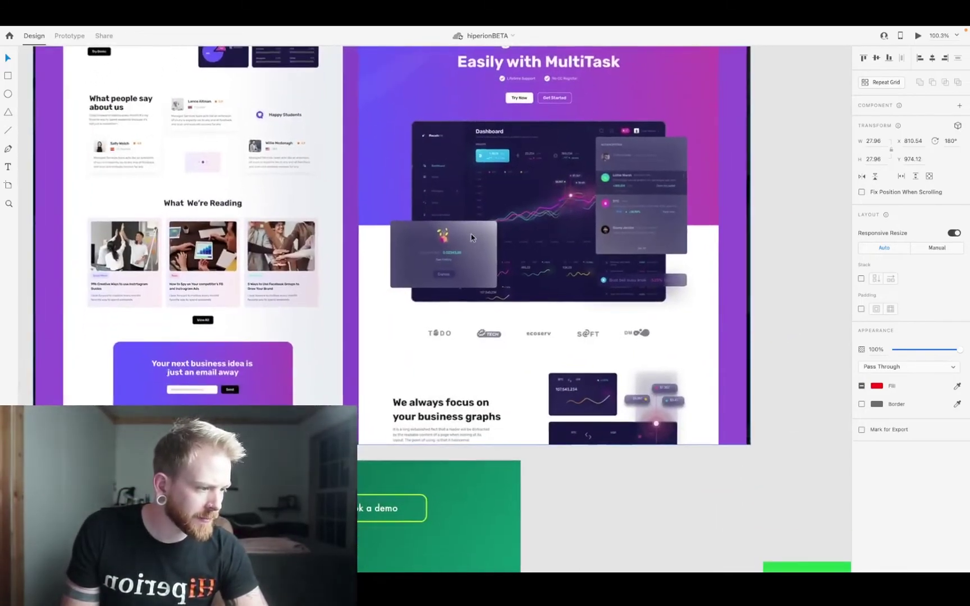
scroll(470, 236, "down", 3)
scroll(470, 235, "down", 3)
scroll(471, 235, "left", 2)
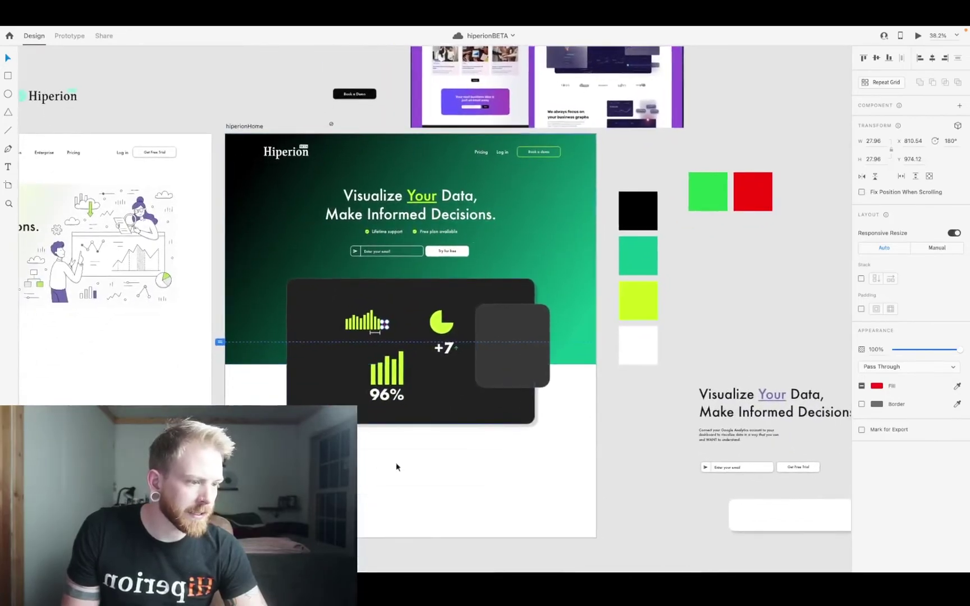
left_click(464, 470)
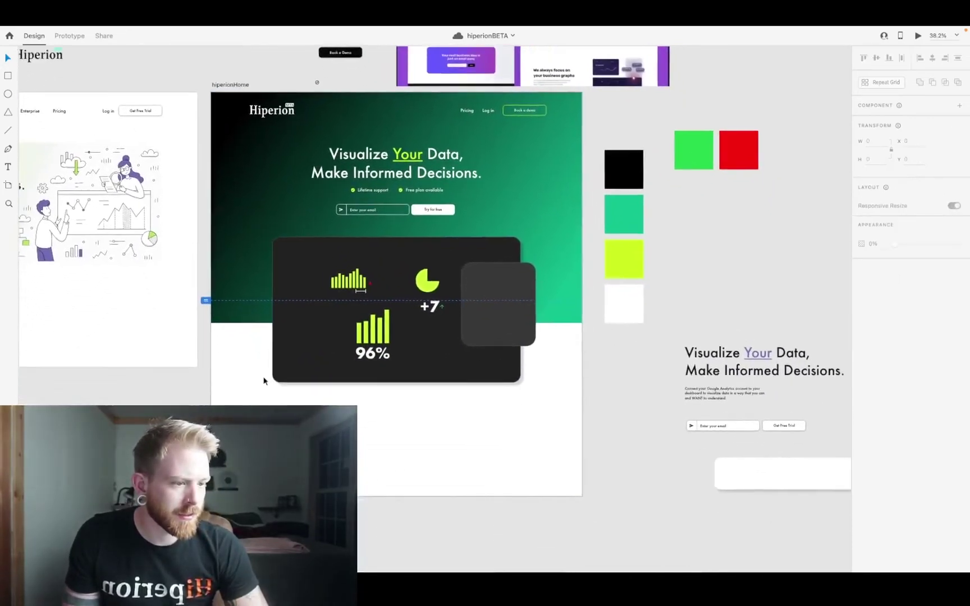
scroll(264, 377, "down", 2)
scroll(263, 378, "right", 2)
- Switch to Google Chrome and open freepik.com in a new tab
mouse_move(651, 568)
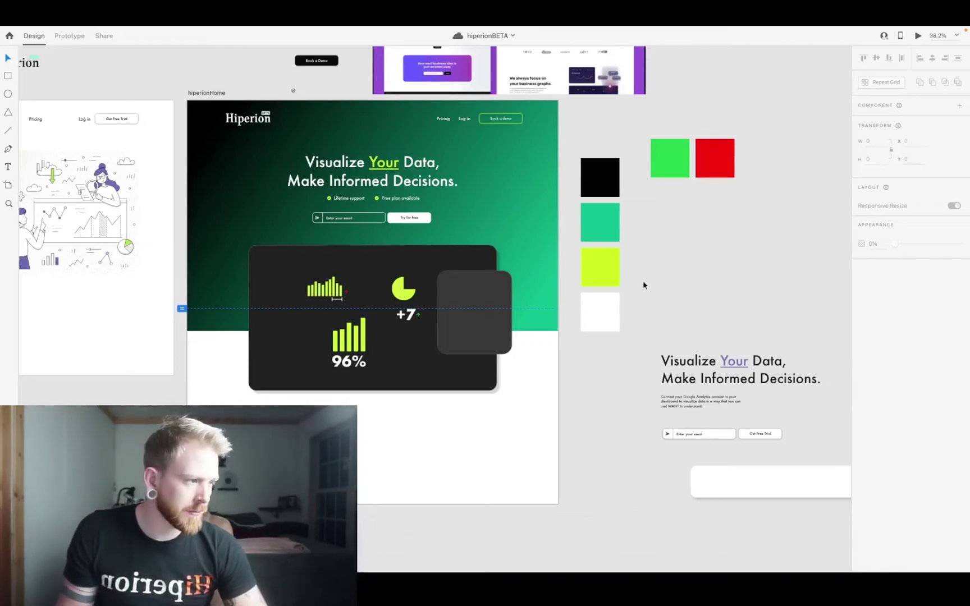
scroll(643, 281, "up", 5)
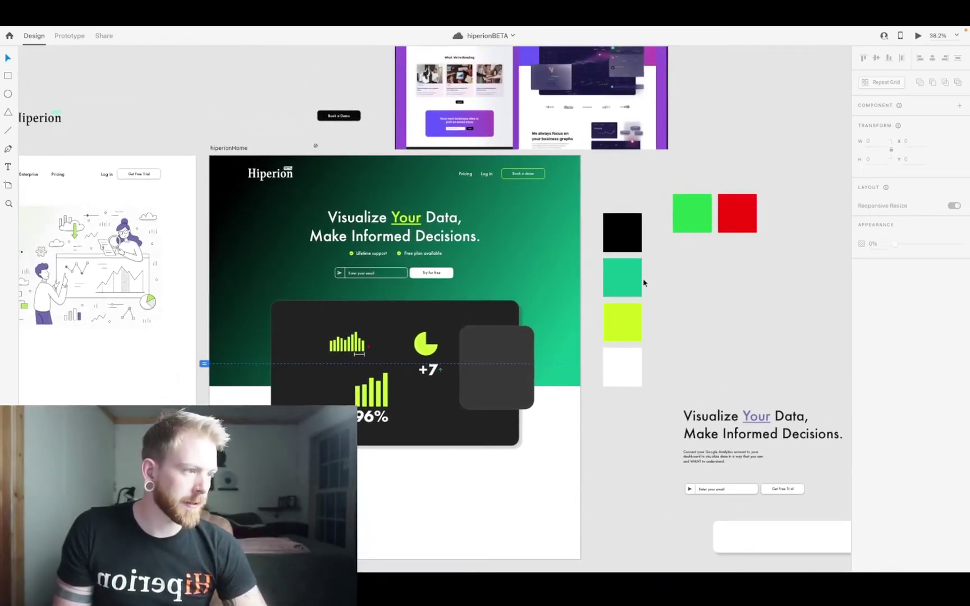
scroll(544, 242, "down", 4)
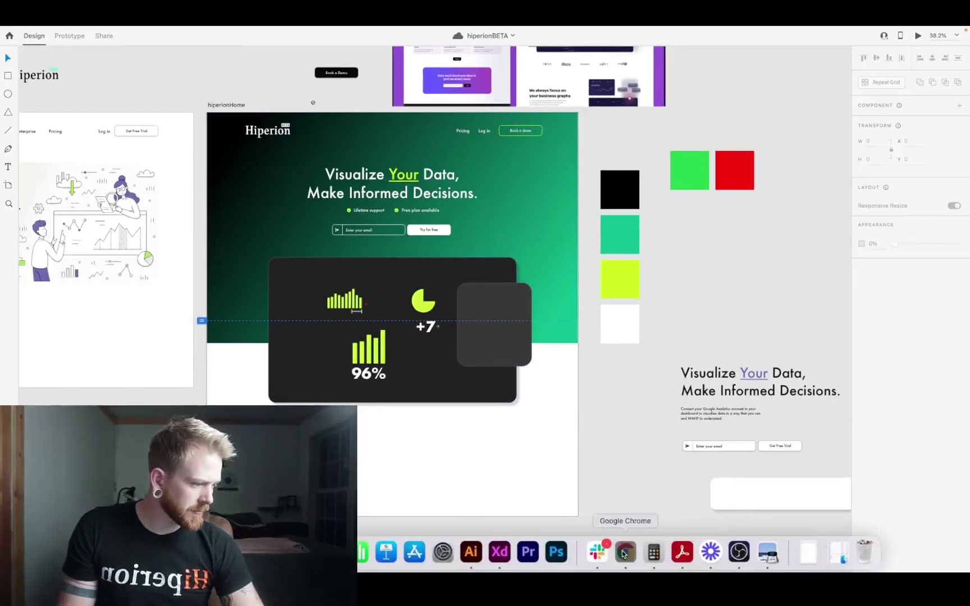
left_click(626, 552)
left_click(920, 38)
type("fre")
key("Return")
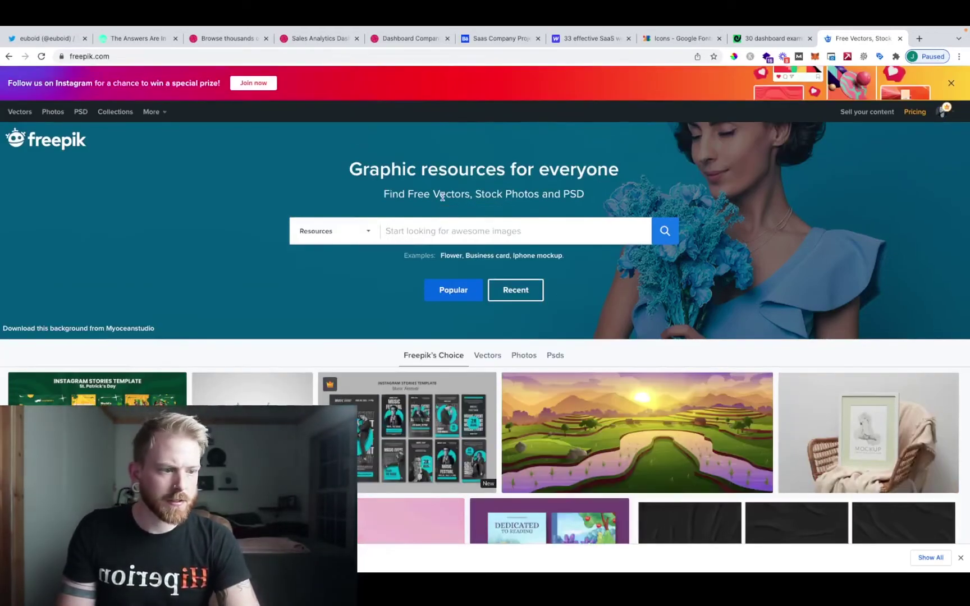
- Search Freepik for "mock client logos" and limit the resource type to vectors
type("mock client logos")
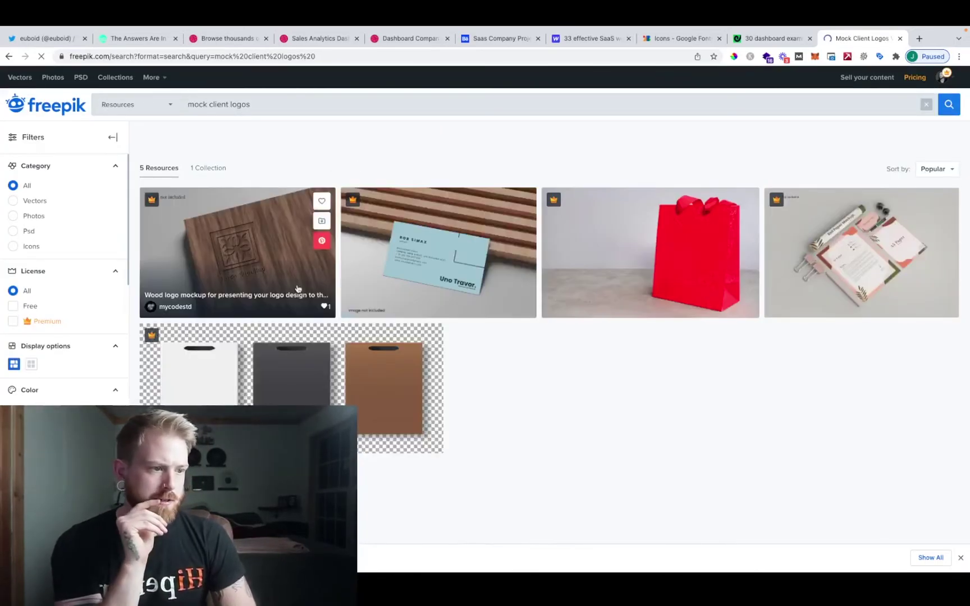
mouse_move(141, 163)
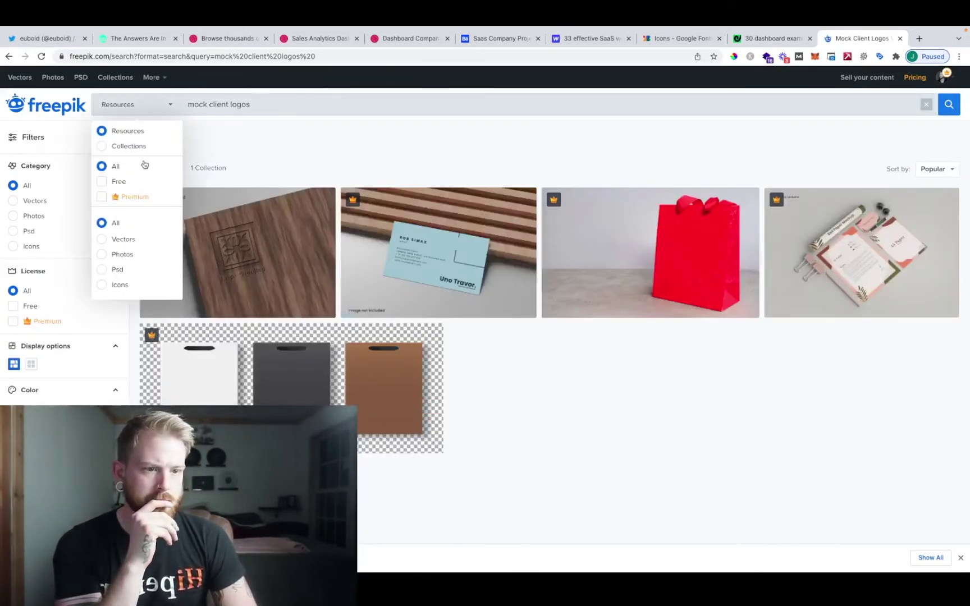
left_click(106, 240)
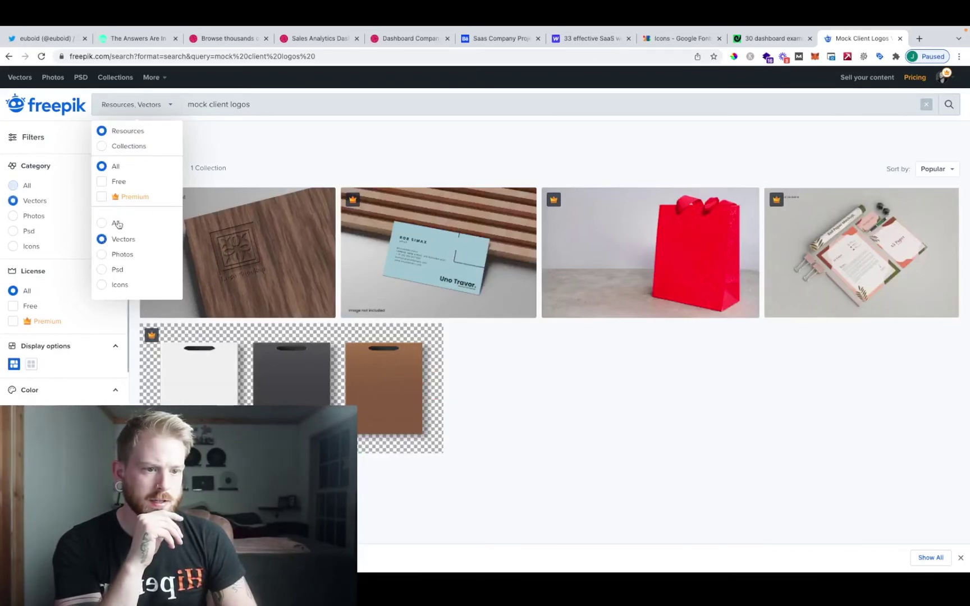
- Replace the vector search term with "logos" and run the search
left_click(229, 101)
triple_click(229, 101)
type("logos")
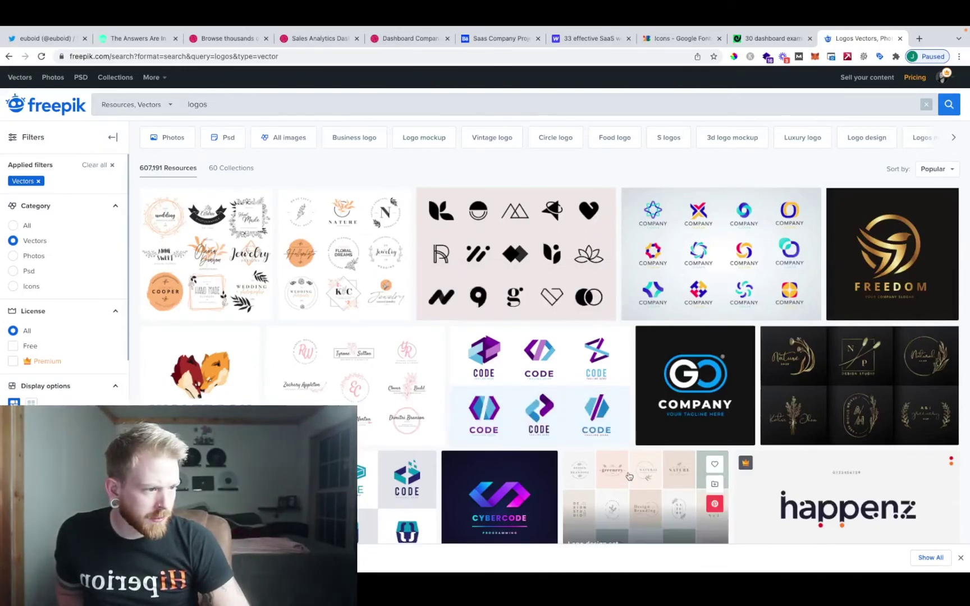
- Browse the logo vectors and download rawpixel.com's set of company logo design ideas
scroll(562, 406, "down", 3)
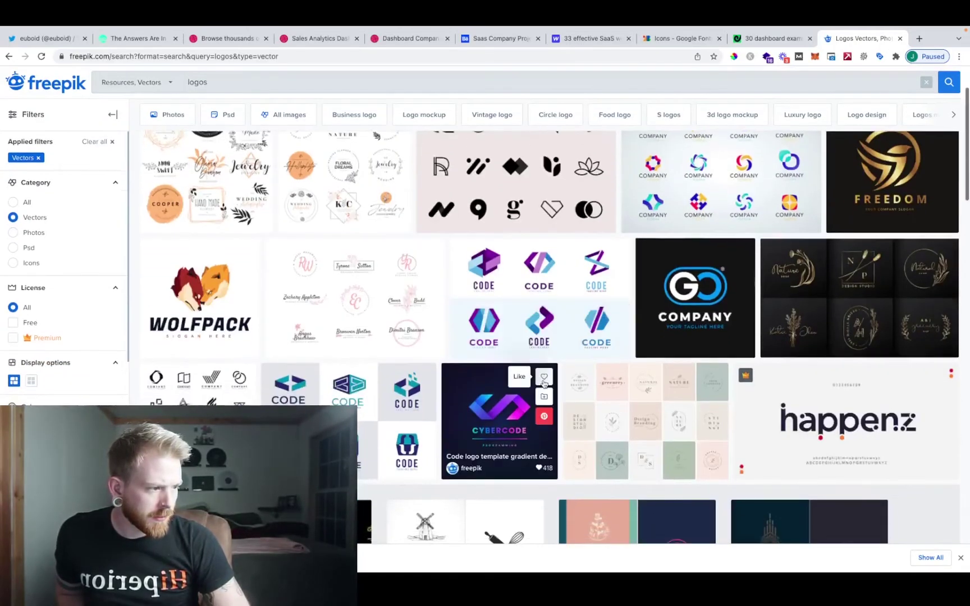
scroll(562, 406, "down", 4)
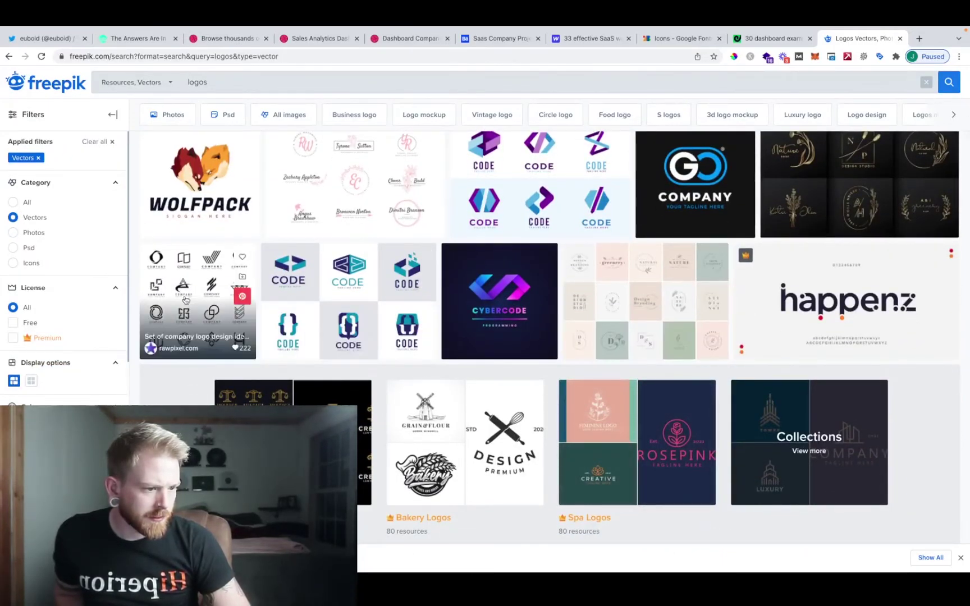
scroll(206, 340, "down", 2)
scroll(207, 339, "down", 3)
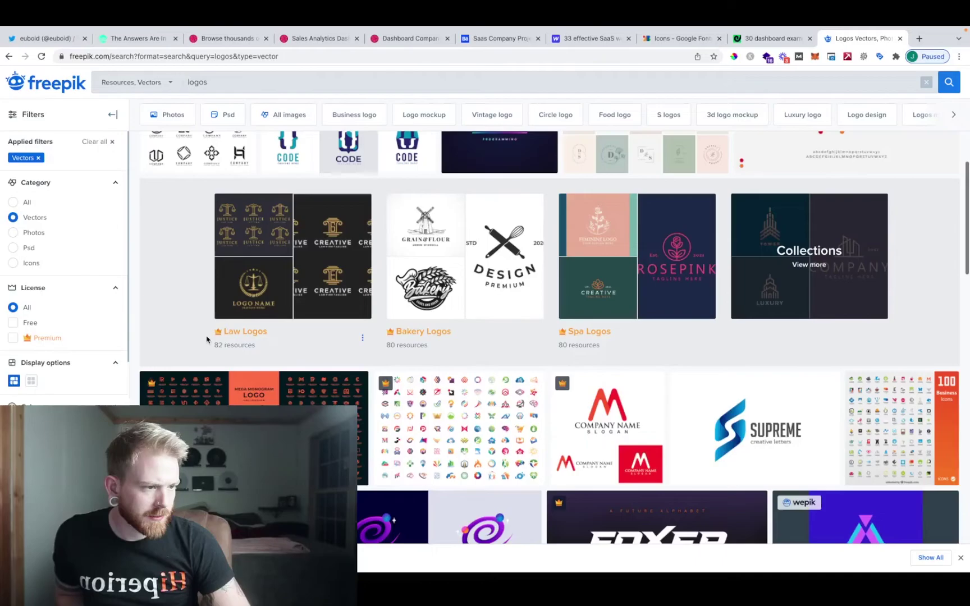
scroll(207, 339, "up", 3)
scroll(208, 337, "down", 7)
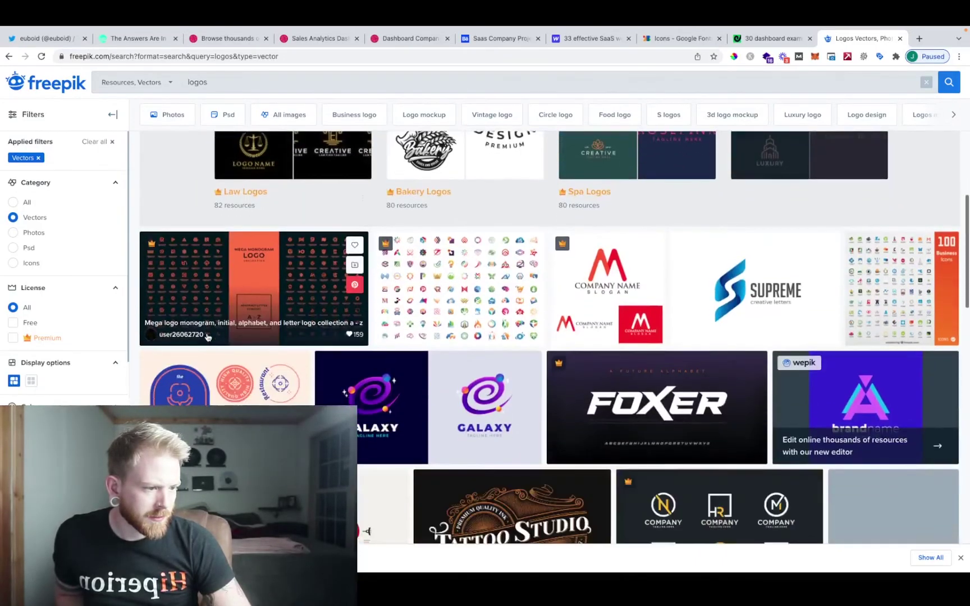
scroll(207, 337, "up", 7)
left_click(207, 331)
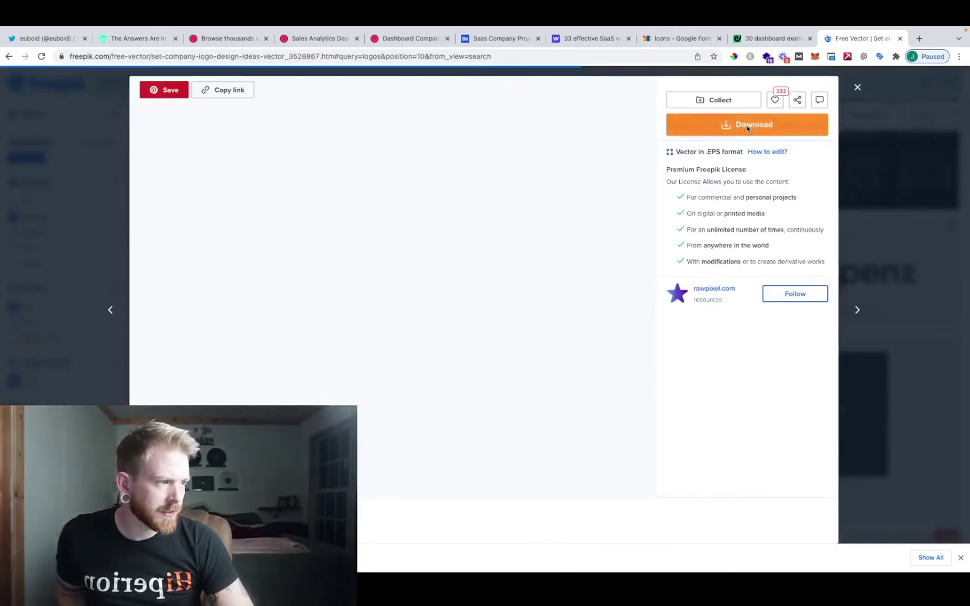
left_click(747, 126)
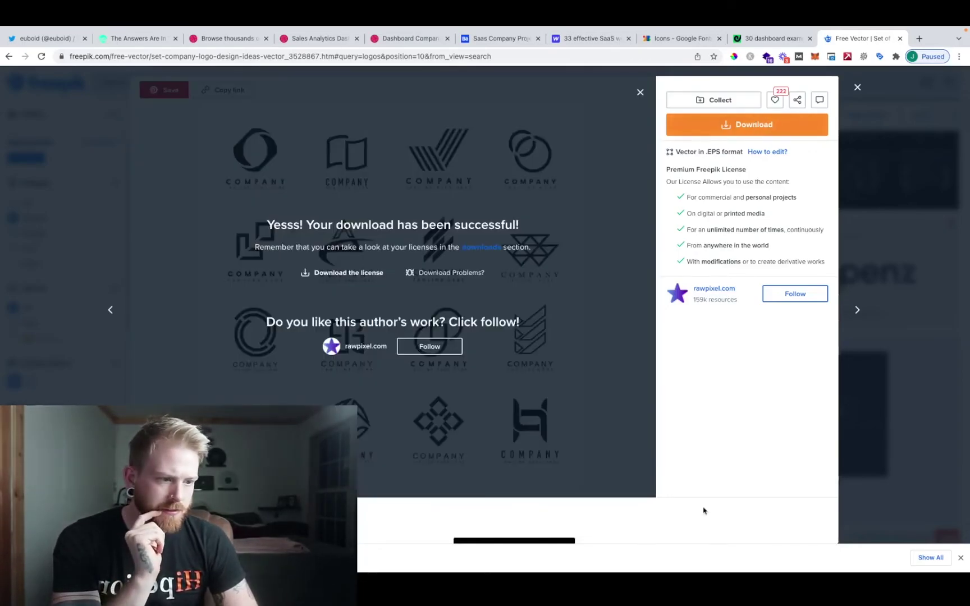
- Switch to Adobe XD and scale the green and red colour squares down together to about 72 × 73 px each
mouse_move(711, 553)
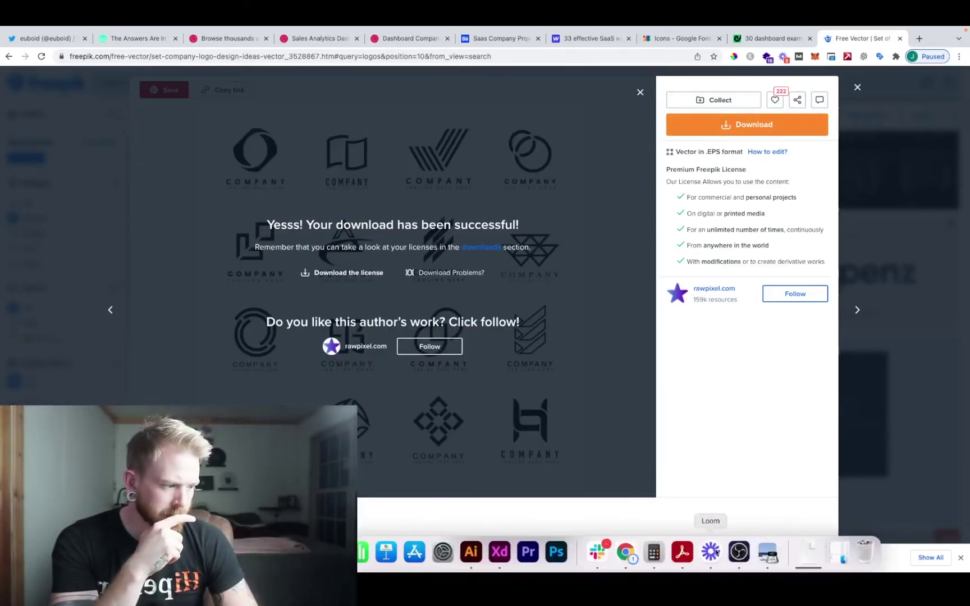
left_click(498, 553)
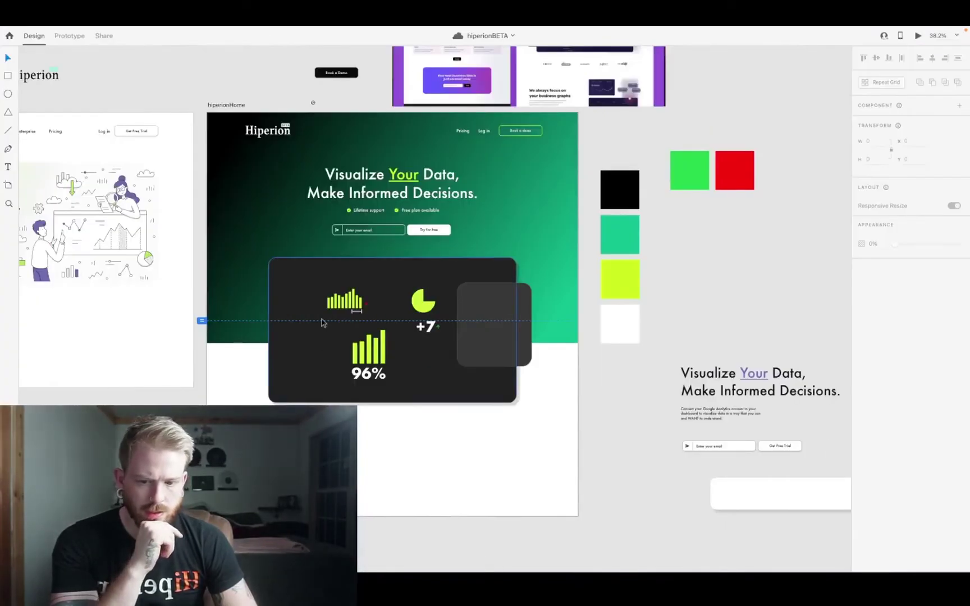
left_click(686, 178)
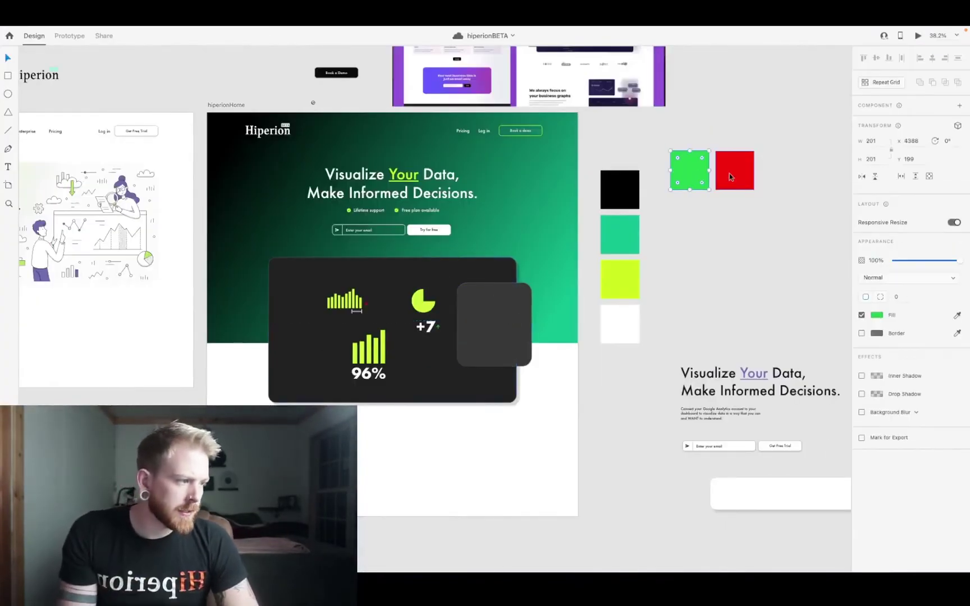
left_click(749, 163)
left_click_drag(654, 133, 743, 174)
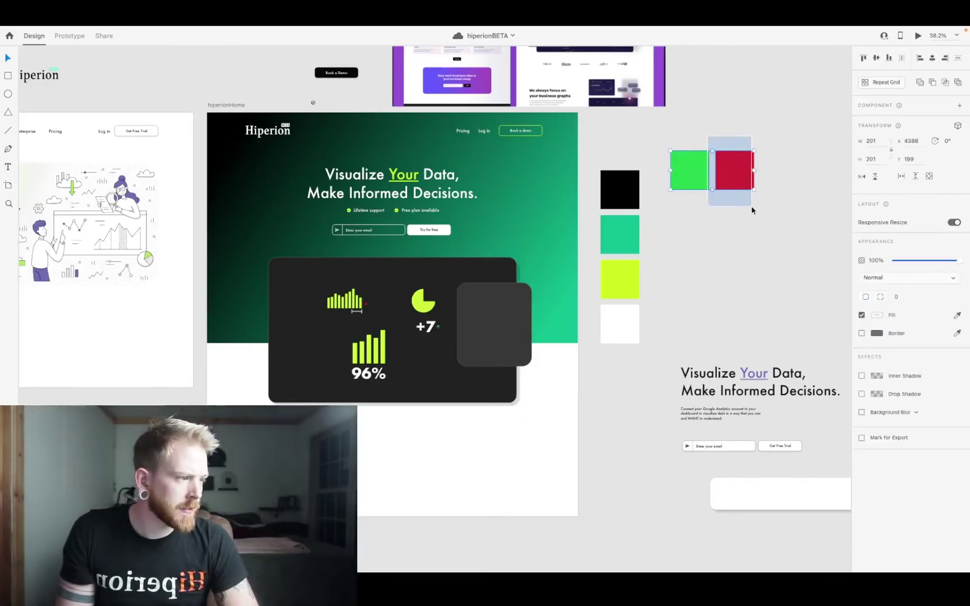
left_click_drag(754, 151, 735, 164)
- Examine the hiperionHome hero layout both as a whole and close up
scroll(468, 284, "right", 2)
scroll(469, 283, "down", 3)
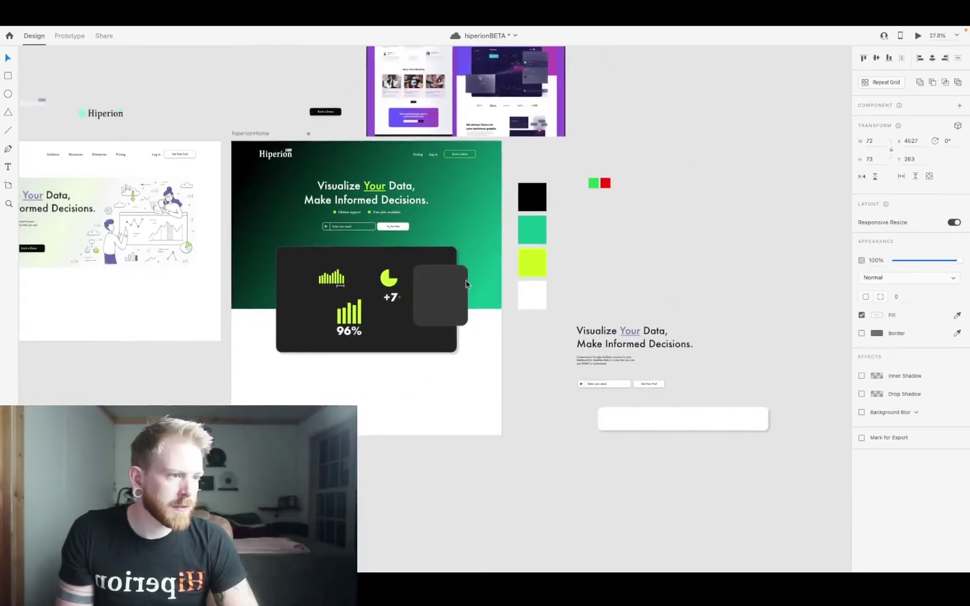
scroll(414, 184, "up", 3)
scroll(407, 308, "down", 1)
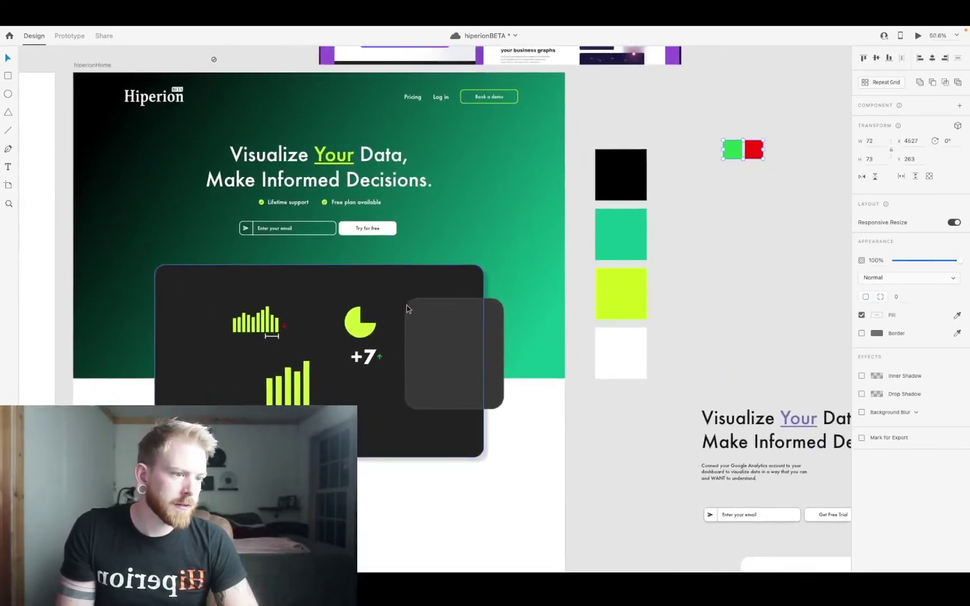
scroll(408, 309, "down", 3)
scroll(408, 308, "up", 3)
scroll(393, 281, "down", 3)
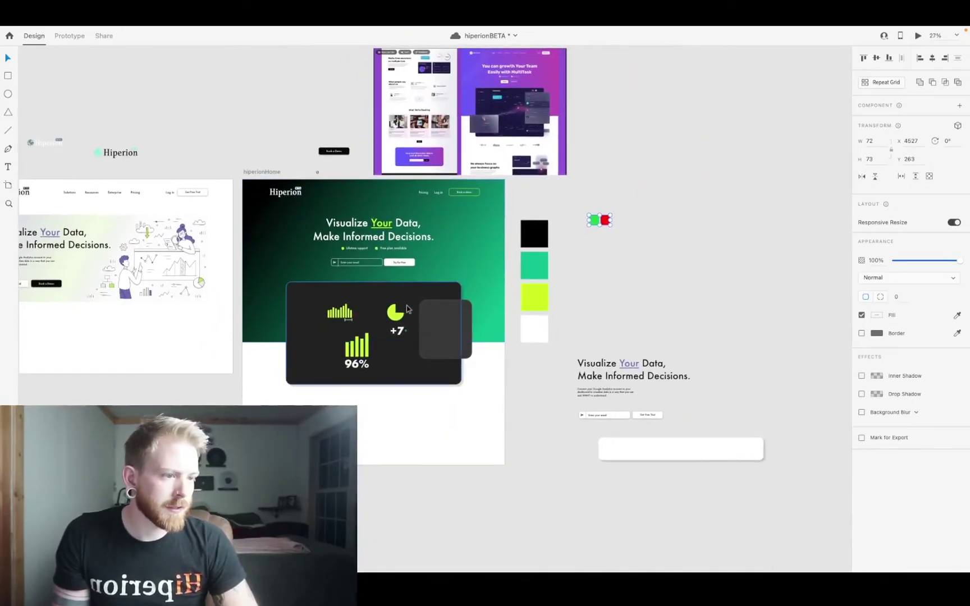
scroll(416, 338, "down", 1)
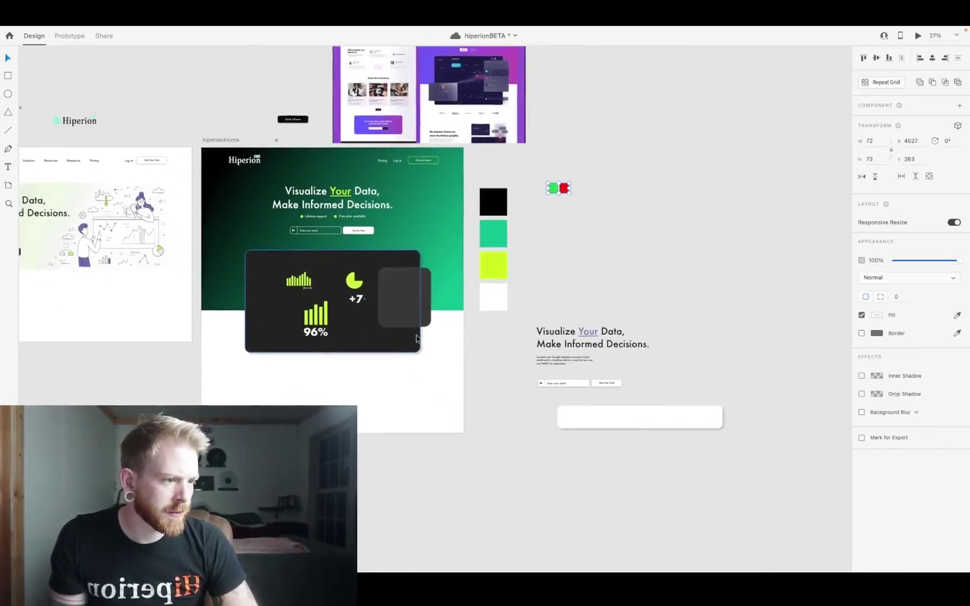
scroll(304, 198, "up", 4)
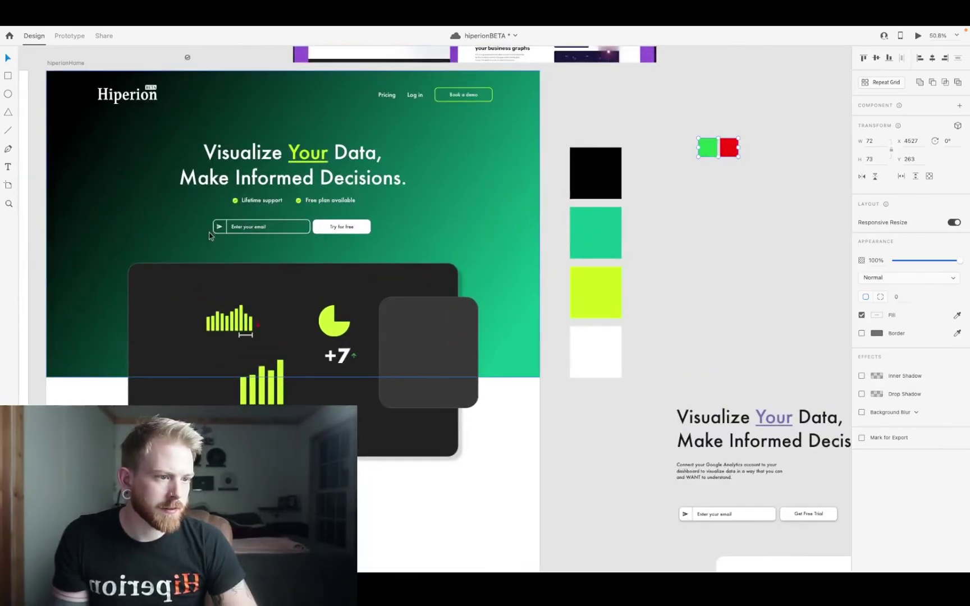
scroll(197, 241, "down", 3)
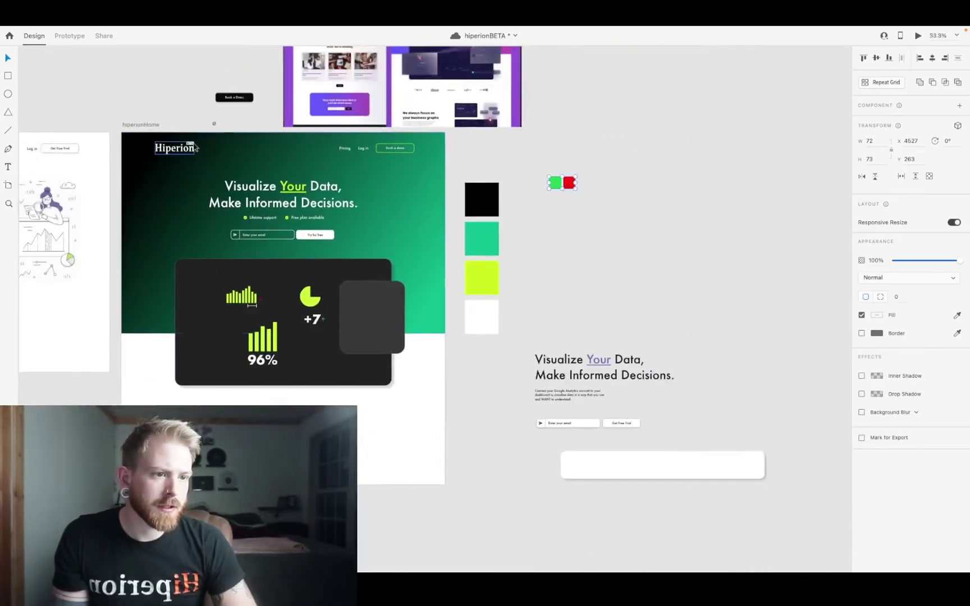
- Ungroup the Hiperion logo in the hiperionHome page header
left_click(184, 147)
scroll(184, 146, "up", 5)
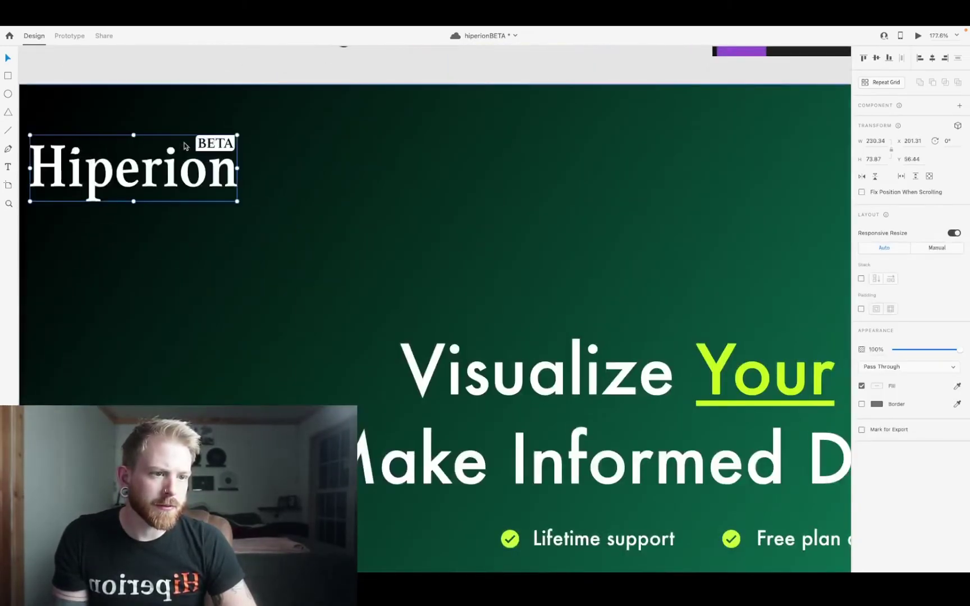
right_click(184, 147)
left_click(224, 254)
left_click(310, 197)
- Fill the logo's BETA badge with the lime green sampled from the headline word "Your"
left_click(216, 142)
right_click(216, 139)
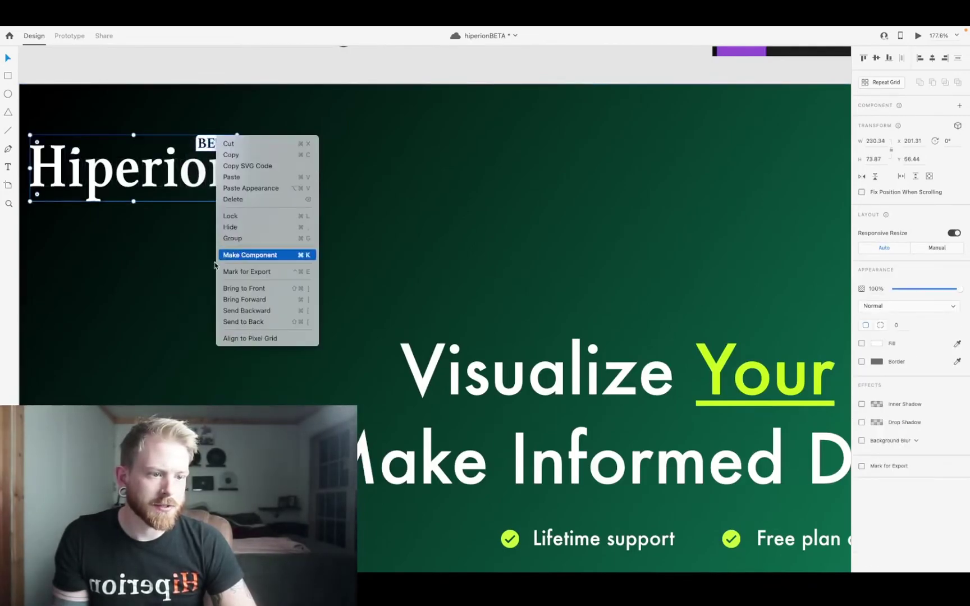
key("Escape")
double_click(218, 147)
double_click(218, 147)
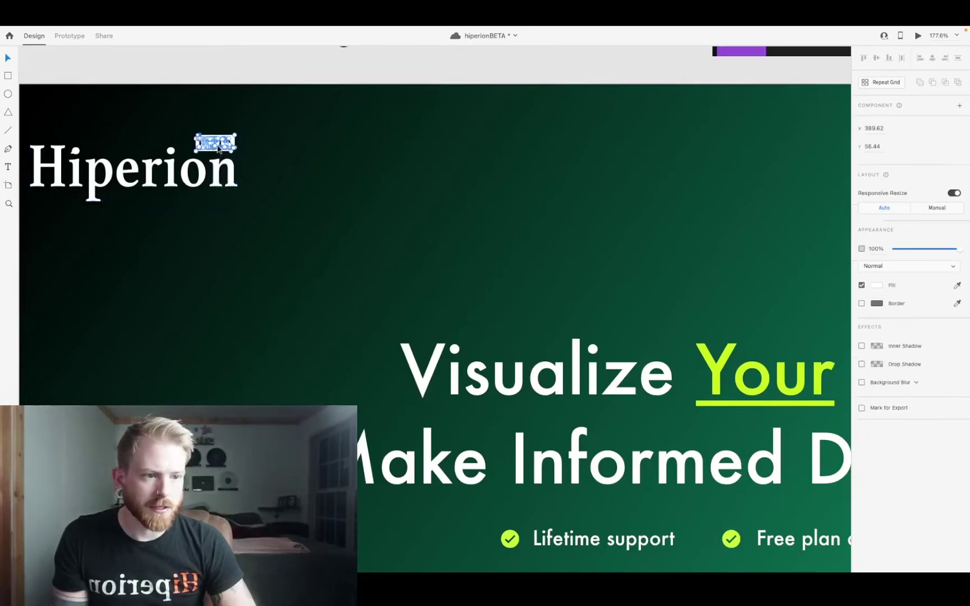
scroll(218, 149, "up", 5)
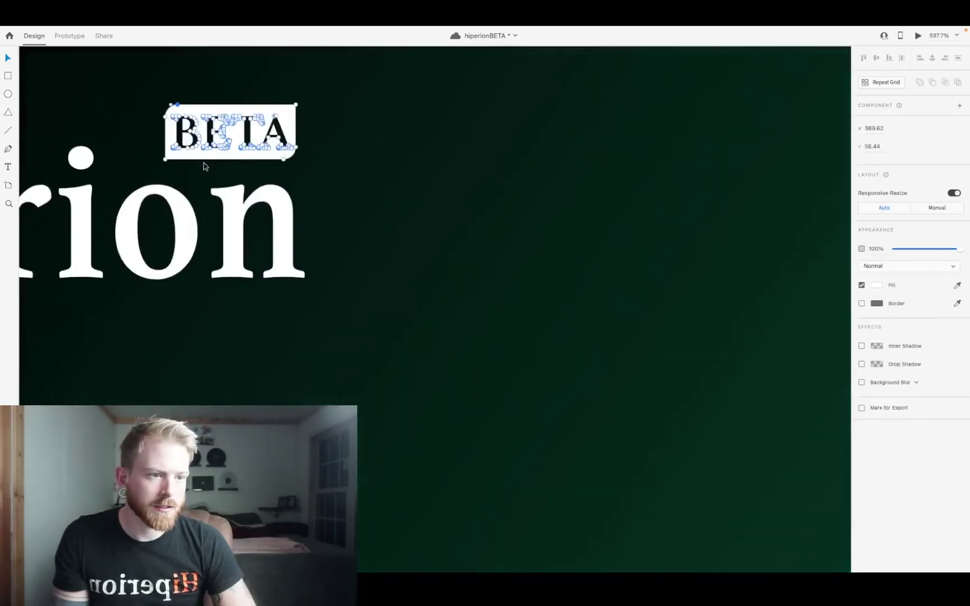
left_click(346, 161)
left_click(225, 139)
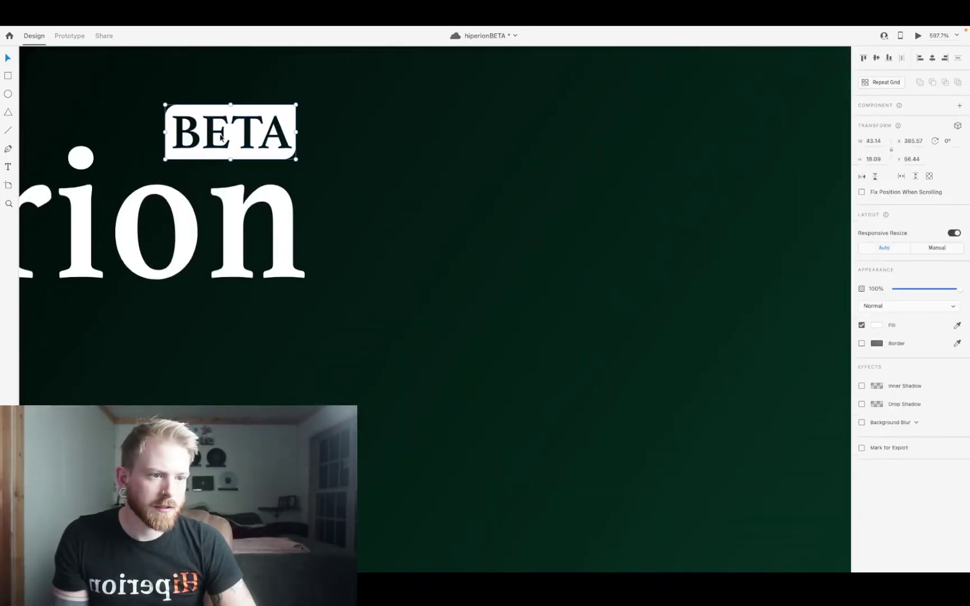
scroll(223, 138, "down", 3)
scroll(222, 140, "down", 3)
key("i")
left_click(563, 301)
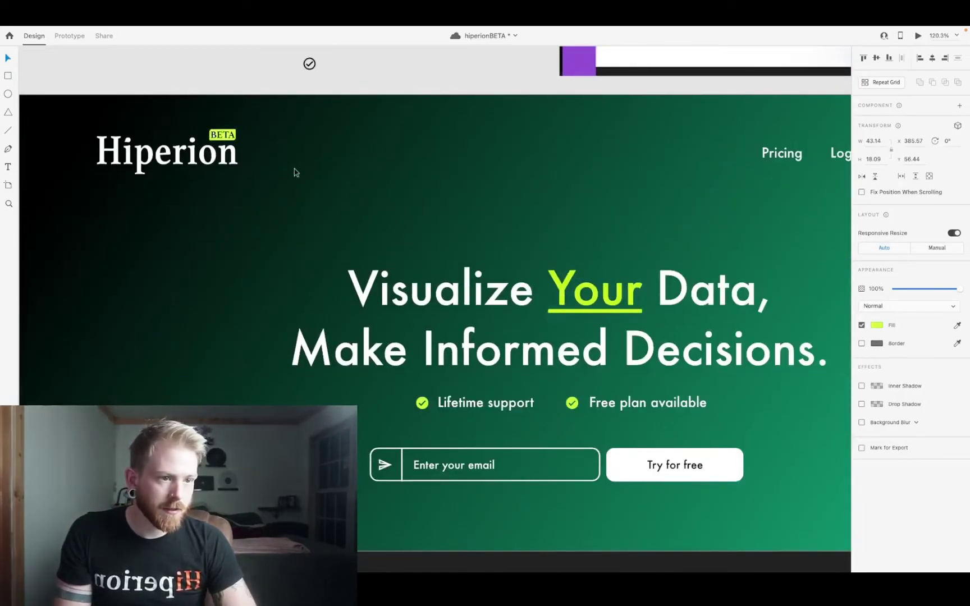
- Fill both white counters of the letter B in the BETA badge with the badge's lime green
scroll(201, 124, "up", 6)
double_click(213, 134)
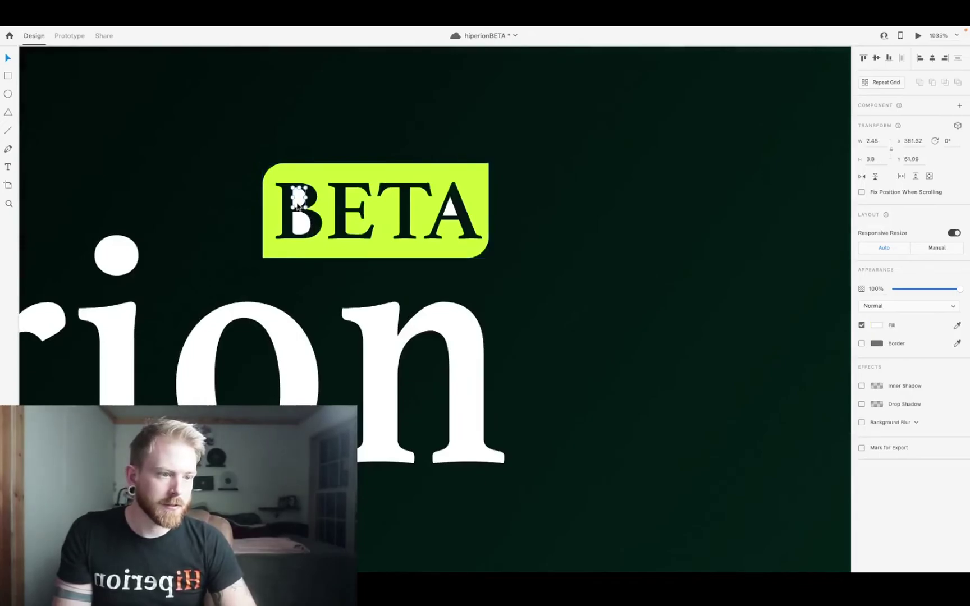
left_click(301, 224, "shift")
key("i")
left_click(384, 210)
- Group all parts of the Hiperion logo together with its BETA badge
scroll(383, 210, "down", 10)
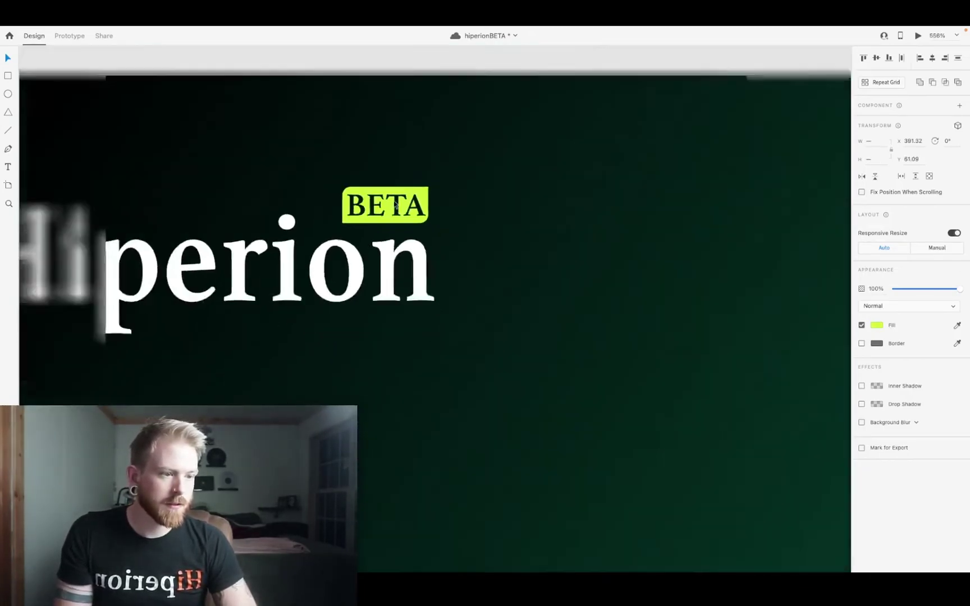
left_click_drag(253, 141, 412, 254)
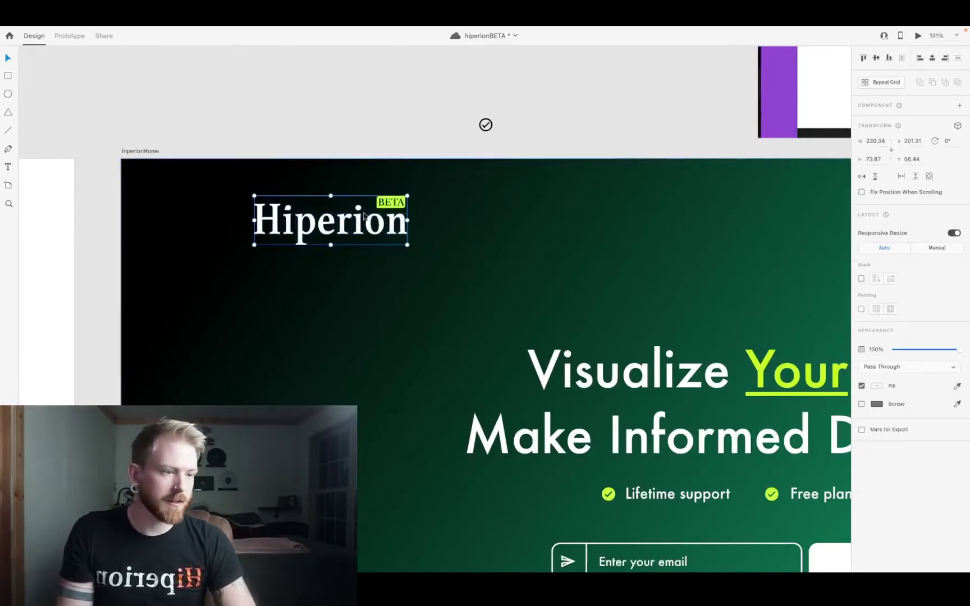
scroll(374, 212, "down", 3)
scroll(364, 213, "right", 3)
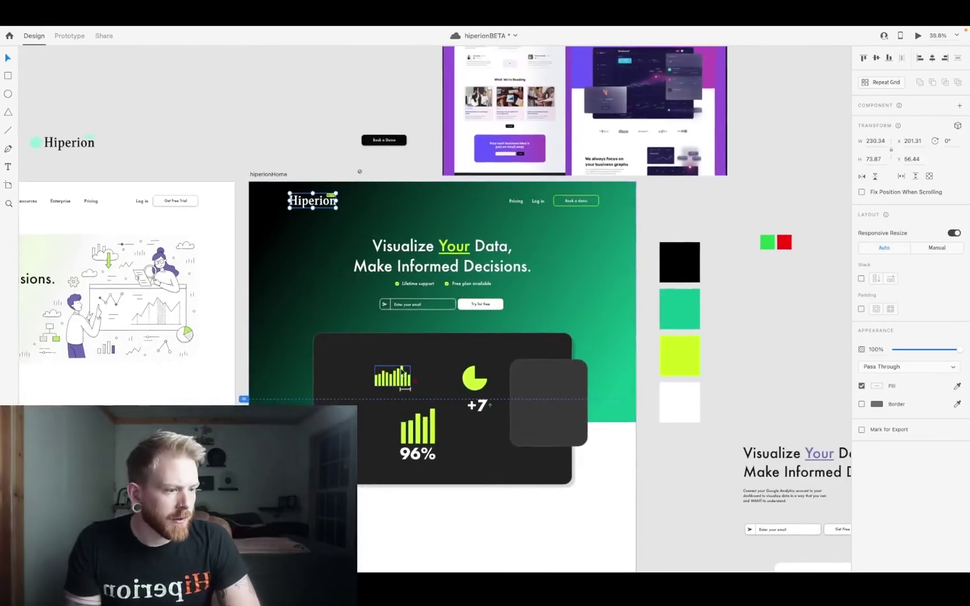
- Resize the small grey card overlapping the dashboard panel's edge to about 362 × 487 px, making it taller and narrower
scroll(354, 316, "down", 3)
scroll(370, 359, "down", 2)
left_click(508, 327)
mouse_move(505, 348)
left_mouse_down()
mouse_move(505, 365)
mouse_move(505, 357)
left_mouse_up()
key("Down")
key("Up")
left_click_drag(543, 307, 539, 307)
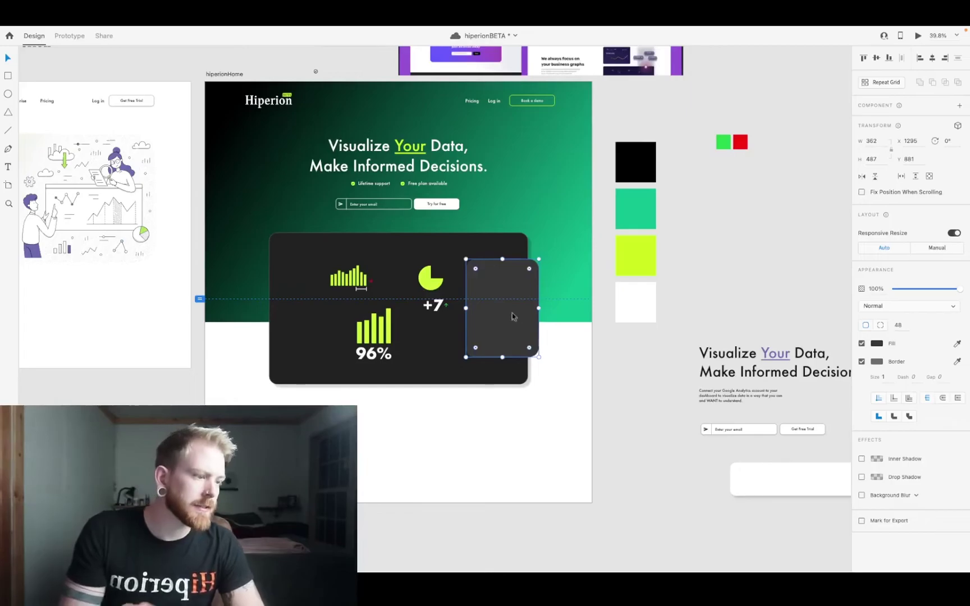
- Compare the hero section and its dashboard cards with the purple reference design above the artboard
scroll(504, 251, "up", 3)
scroll(503, 251, "right", 1)
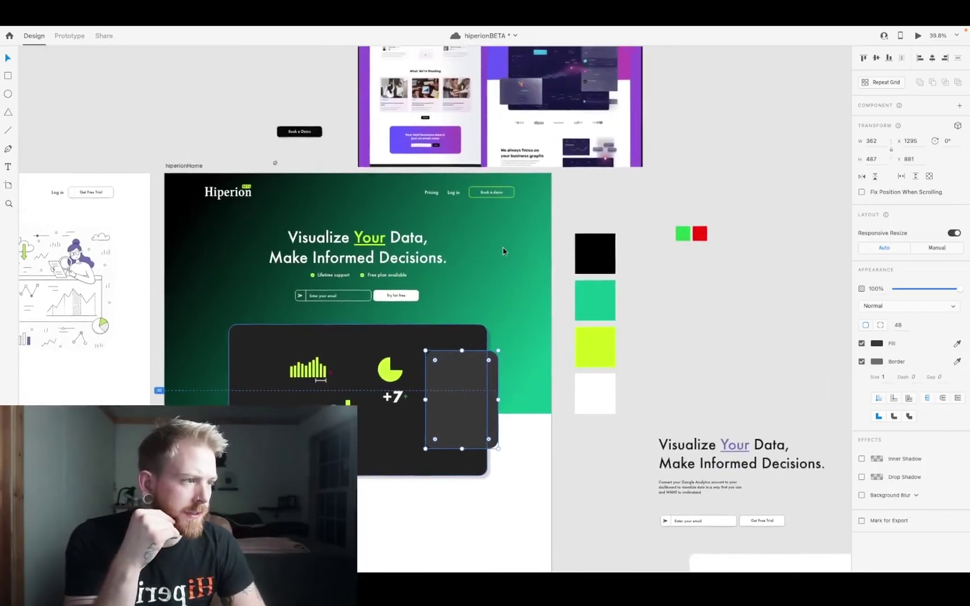
scroll(503, 251, "up", 2)
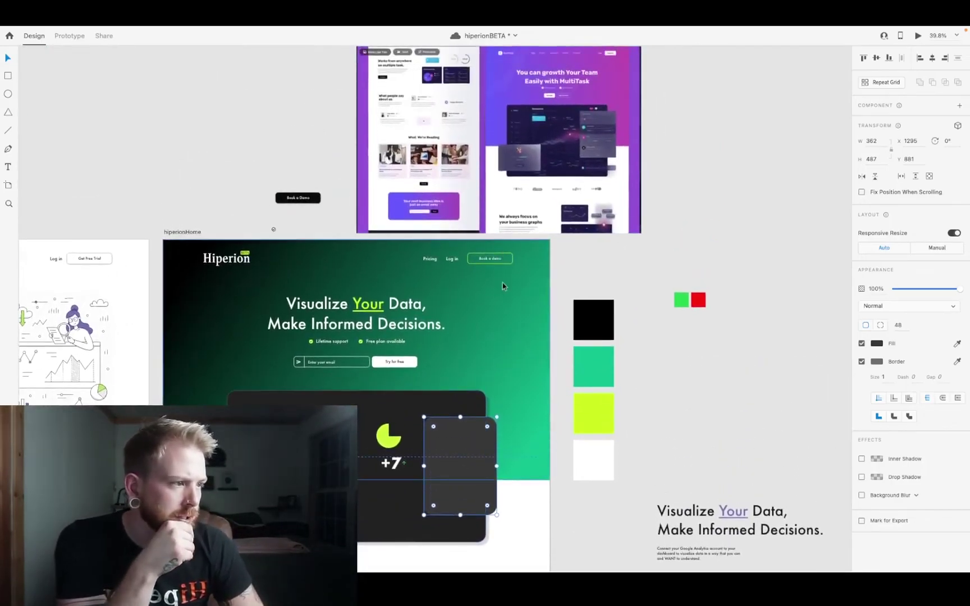
scroll(393, 400, "down", 2)
scroll(392, 400, "left", 1)
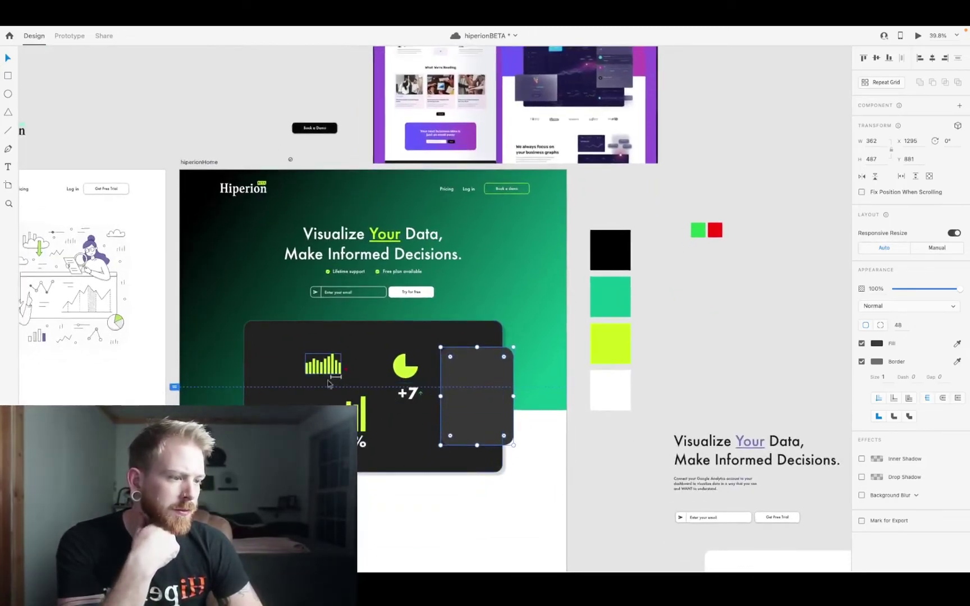
scroll(359, 393, "down", 1)
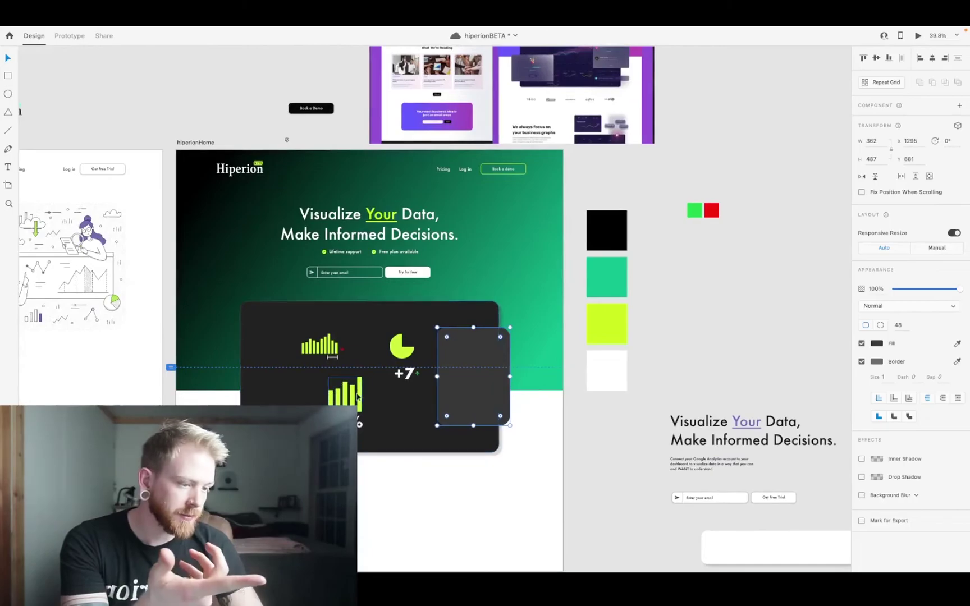
scroll(298, 396, "down", 2)
scroll(298, 397, "left", 1)
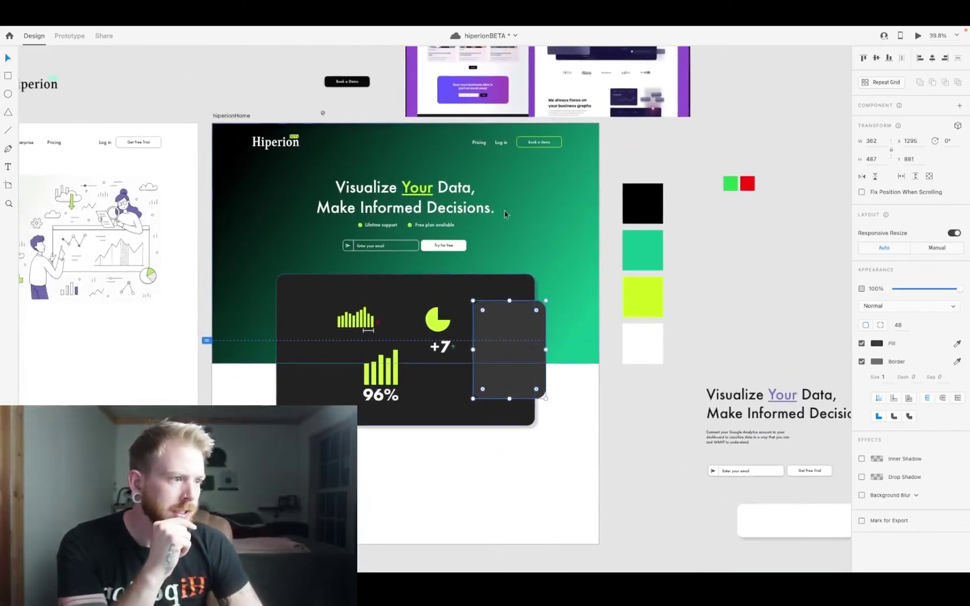
scroll(264, 203, "down", 1)
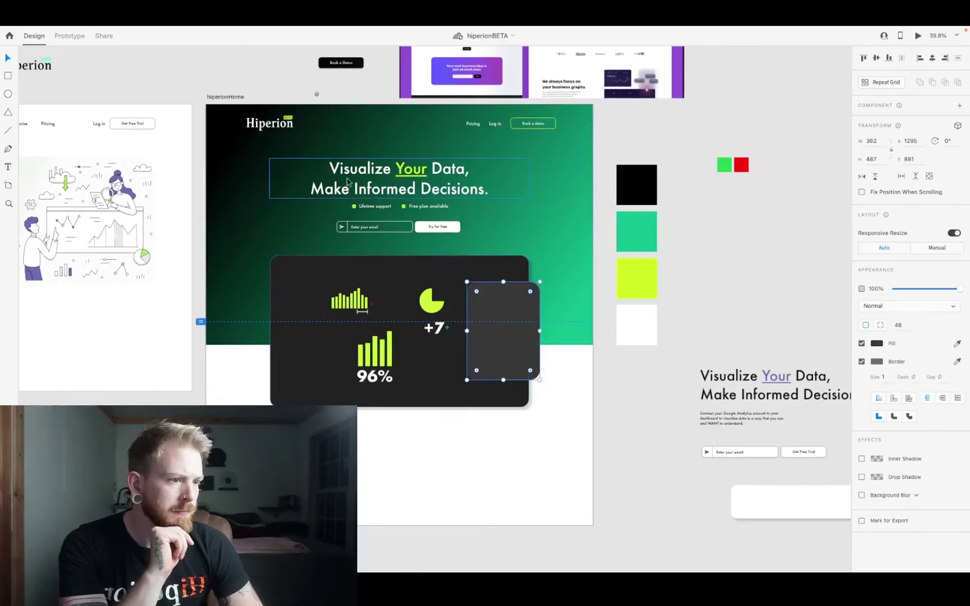
- Add a white border of size 3 to the "Visualize Your Data, Make Informed Decisions." headline on the hiperionHome artboard
double_click(316, 186)
triple_click(316, 188)
double_click(330, 168)
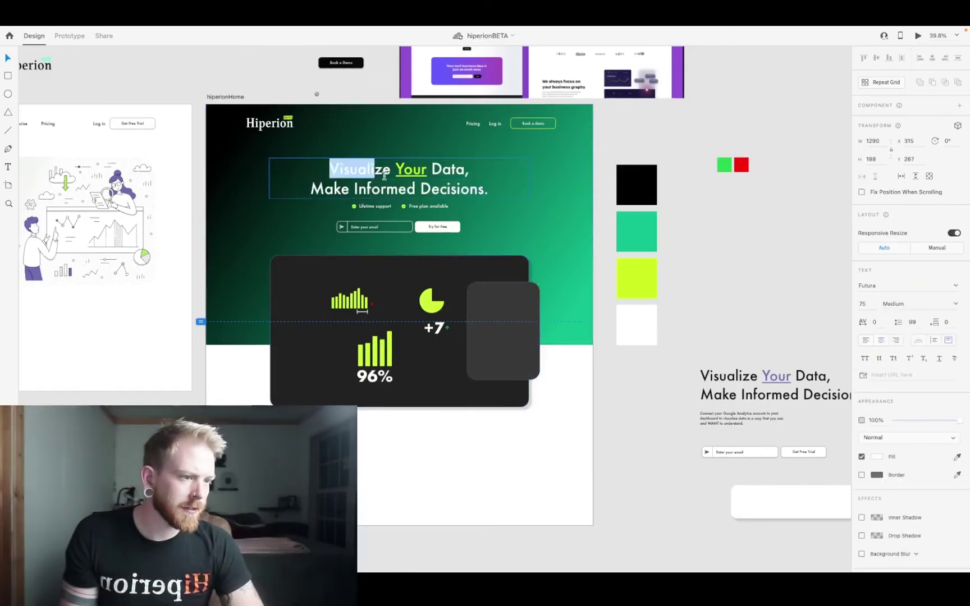
left_click(863, 475)
left_click(877, 475)
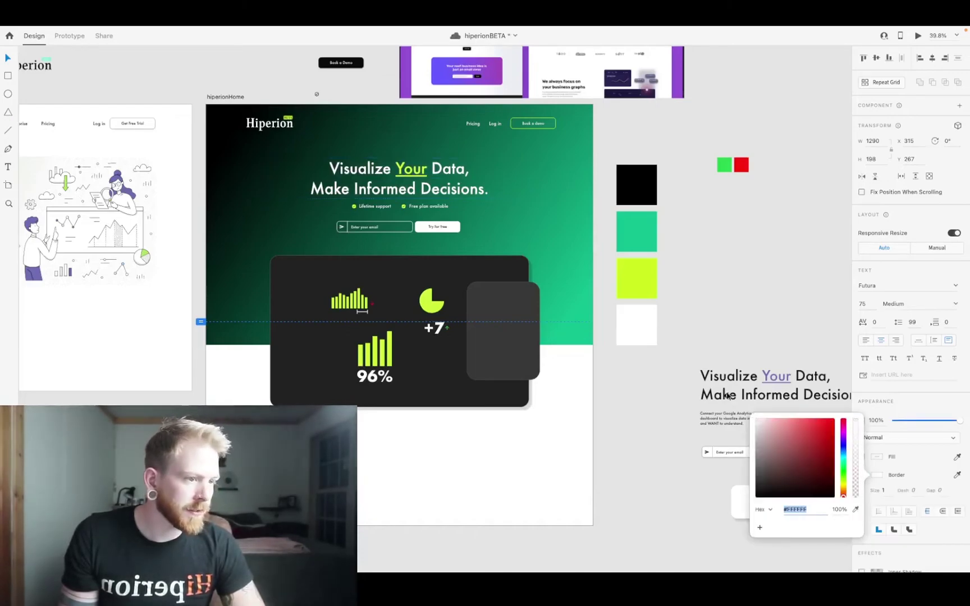
left_click(915, 471)
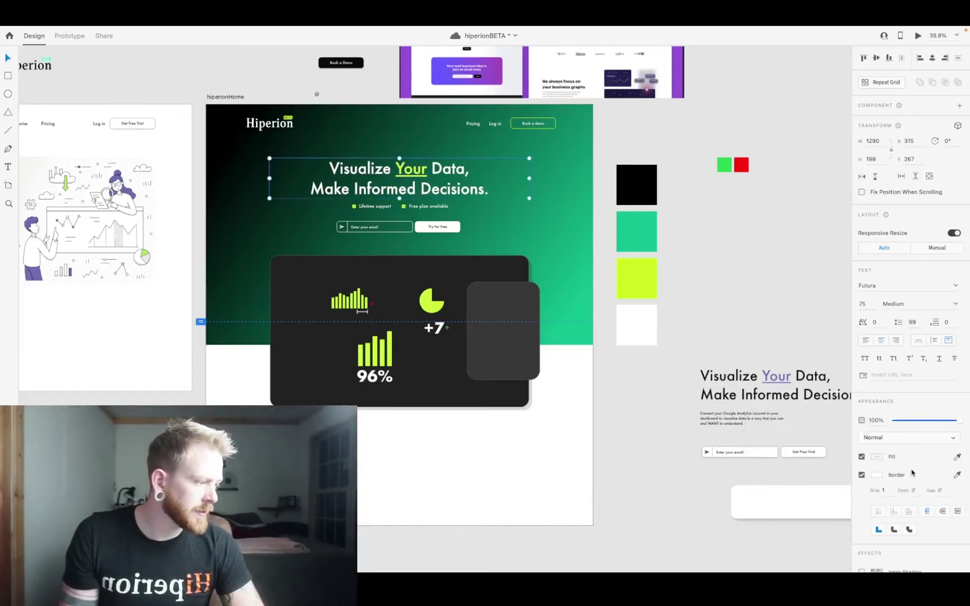
type("3")
key("Tab")
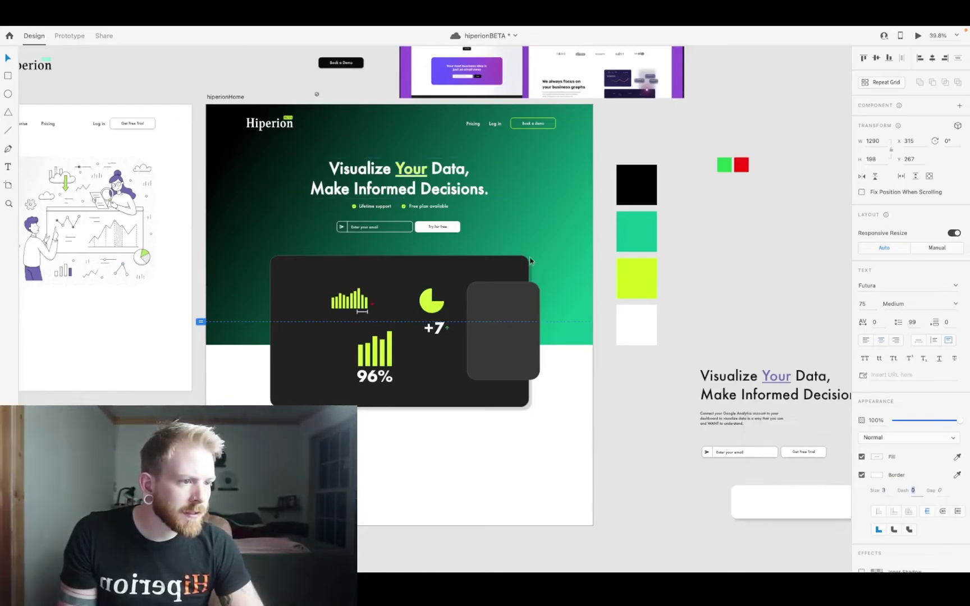
- Reduce the hero headline's border size to 2
scroll(444, 183, "up", 5)
scroll(443, 184, "down", 5)
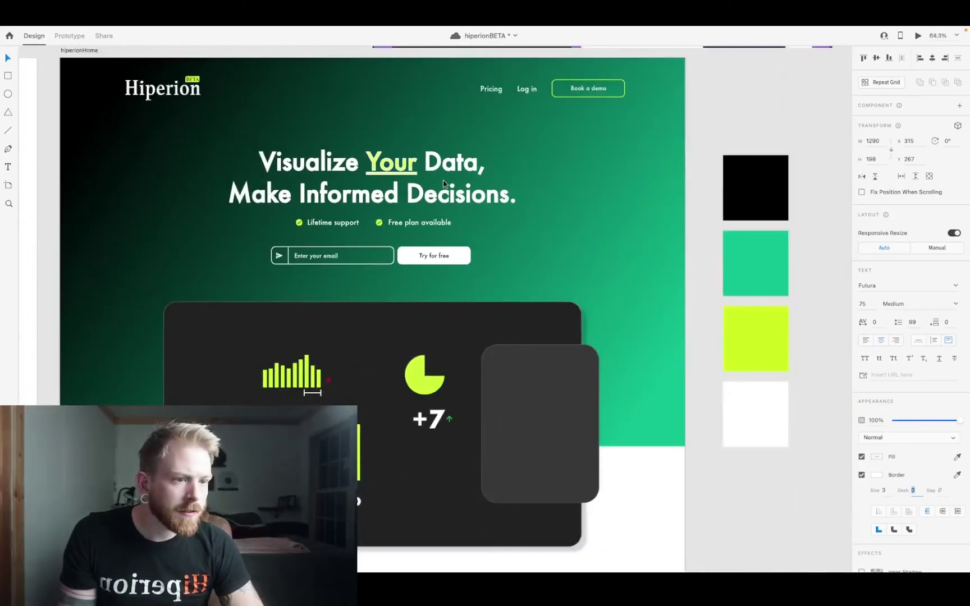
left_click(890, 492)
type("2")
- Try to give only the underlined word "Your" in the hero headline a lime border, sampled from the lime swatch
left_click(373, 166)
triple_click(373, 166)
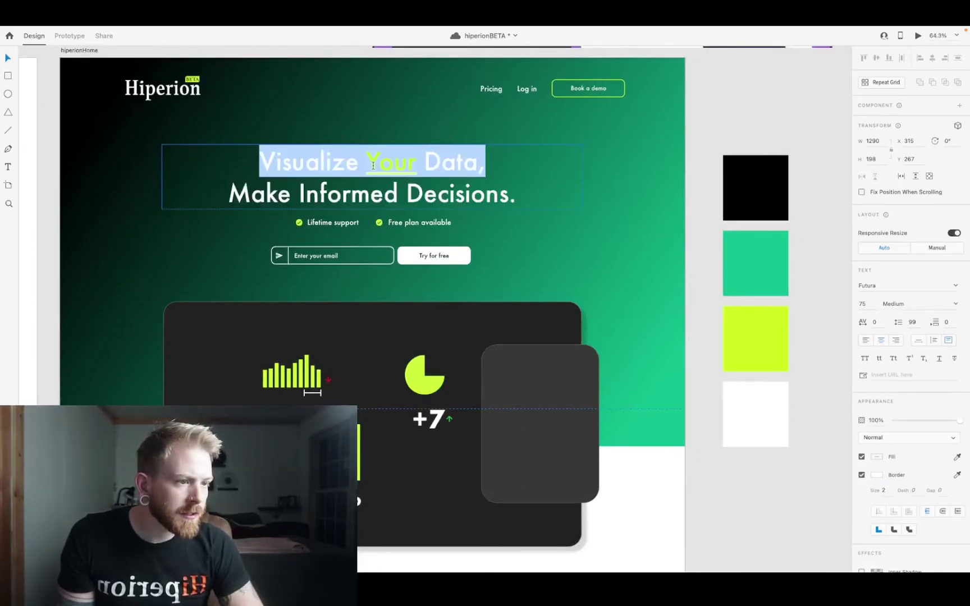
left_click(368, 166)
left_click(421, 169, "shift")
left_click(421, 169)
left_click_drag(421, 168, 368, 164)
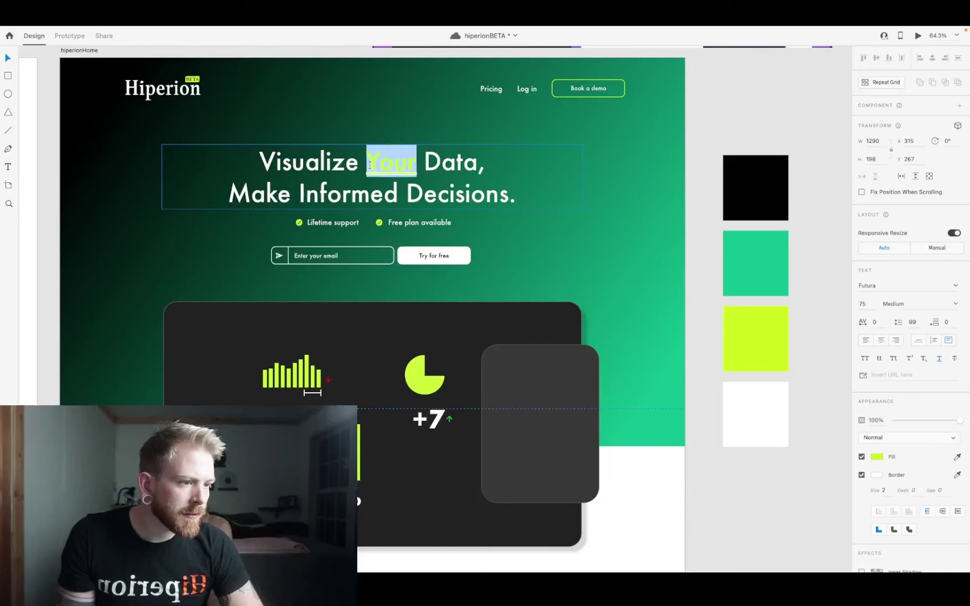
left_click(958, 475)
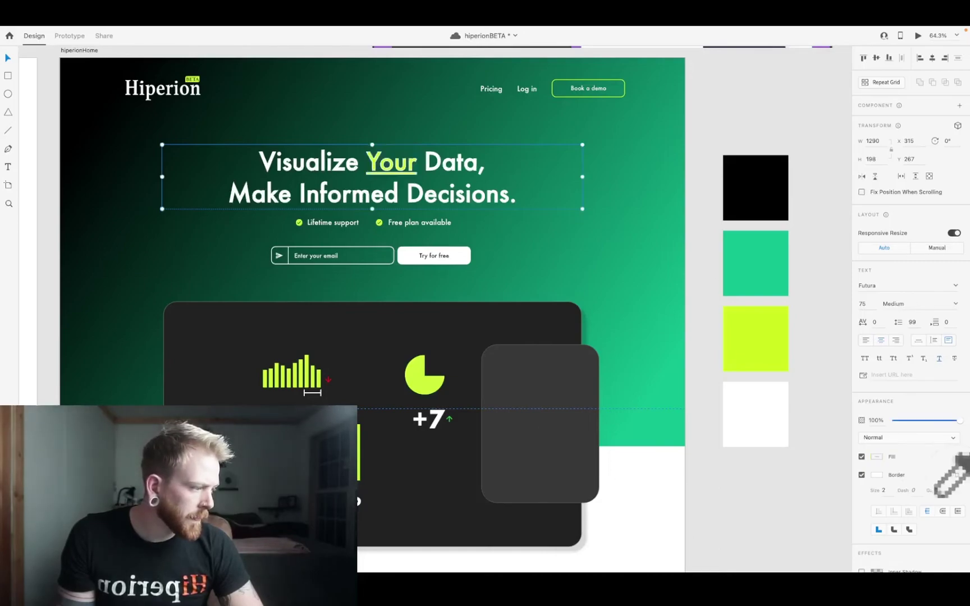
left_click(770, 353)
key("Escape")
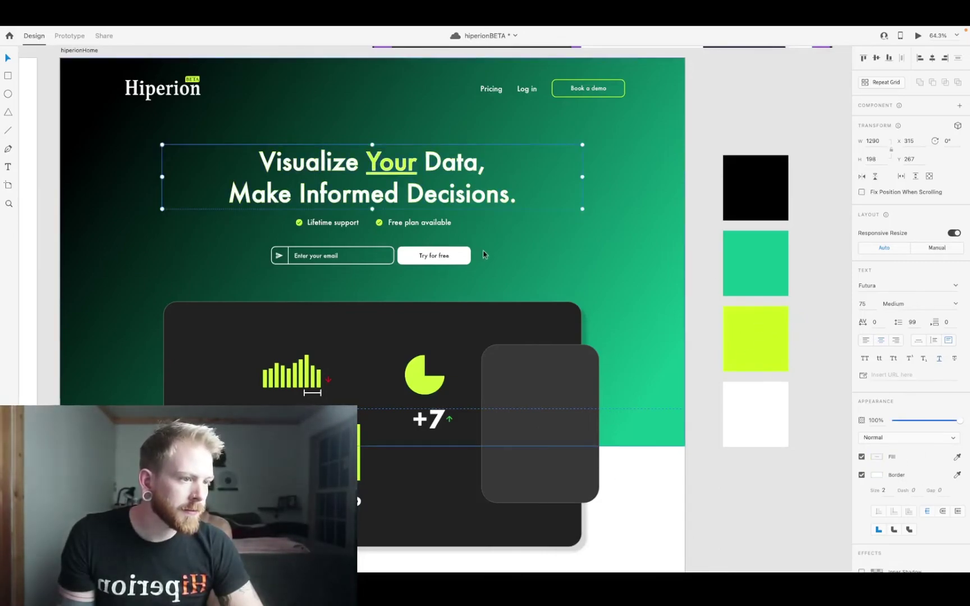
right_click(363, 157)
left_click(381, 268)
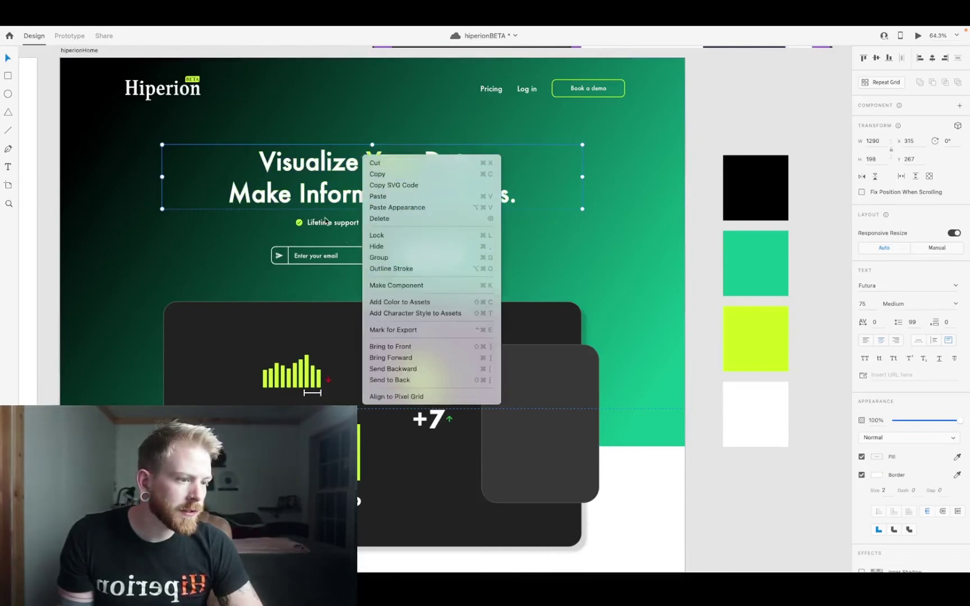
double_click(374, 162)
left_click(374, 161)
left_click_drag(366, 161, 417, 161)
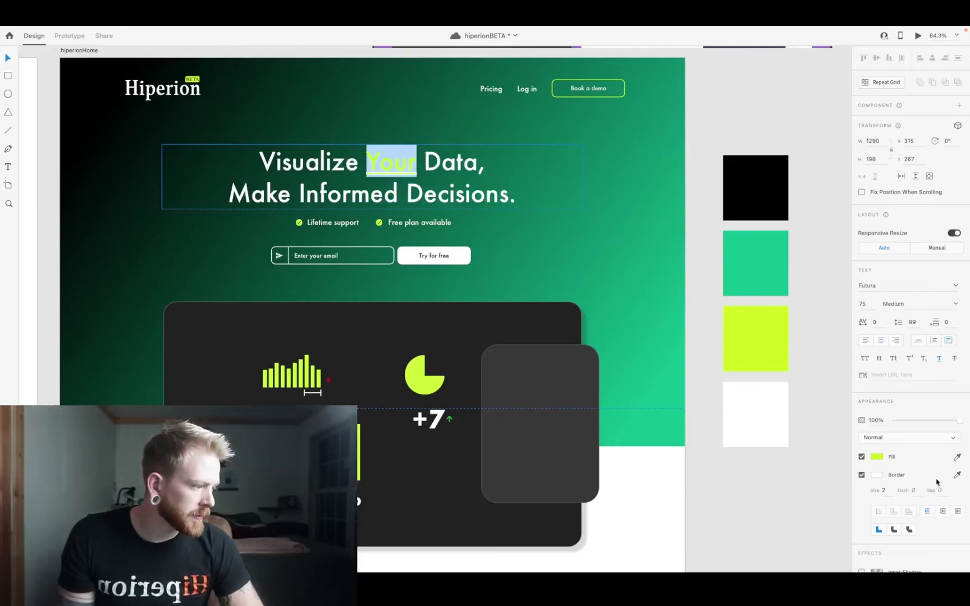
left_click(877, 476)
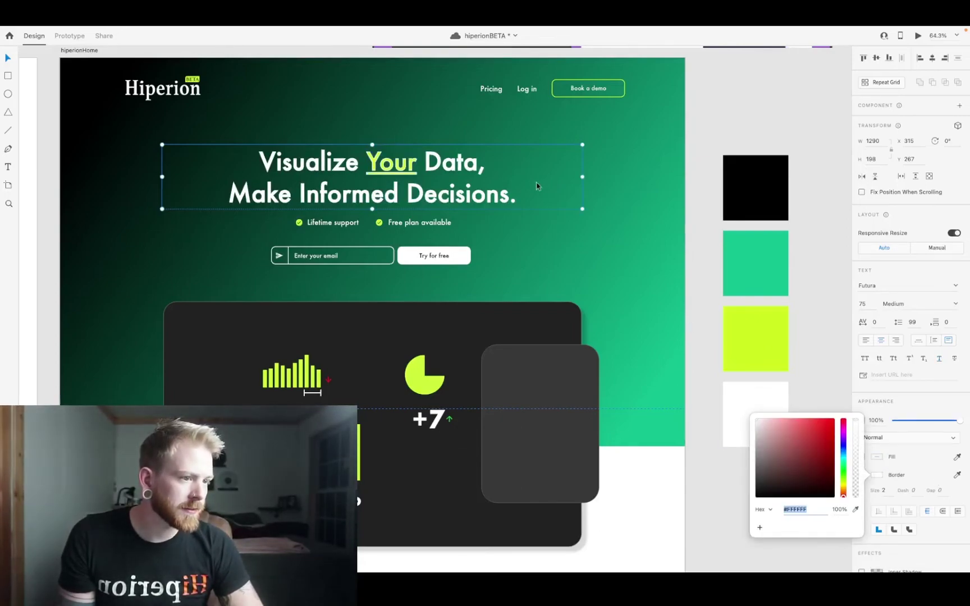
left_click(513, 218)
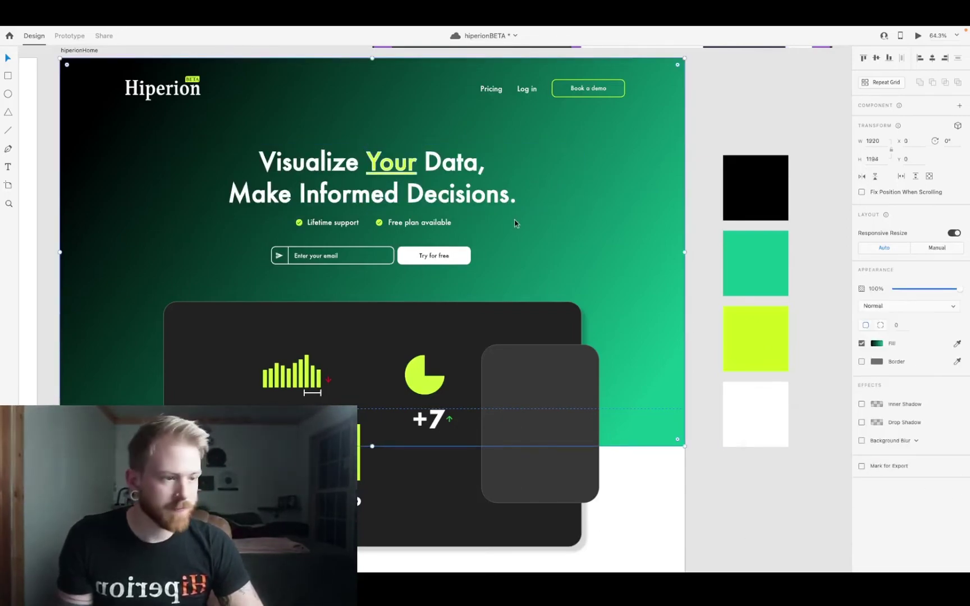
- Try a border size of 1 on the hero headline and remove its border entirely
left_click(519, 205)
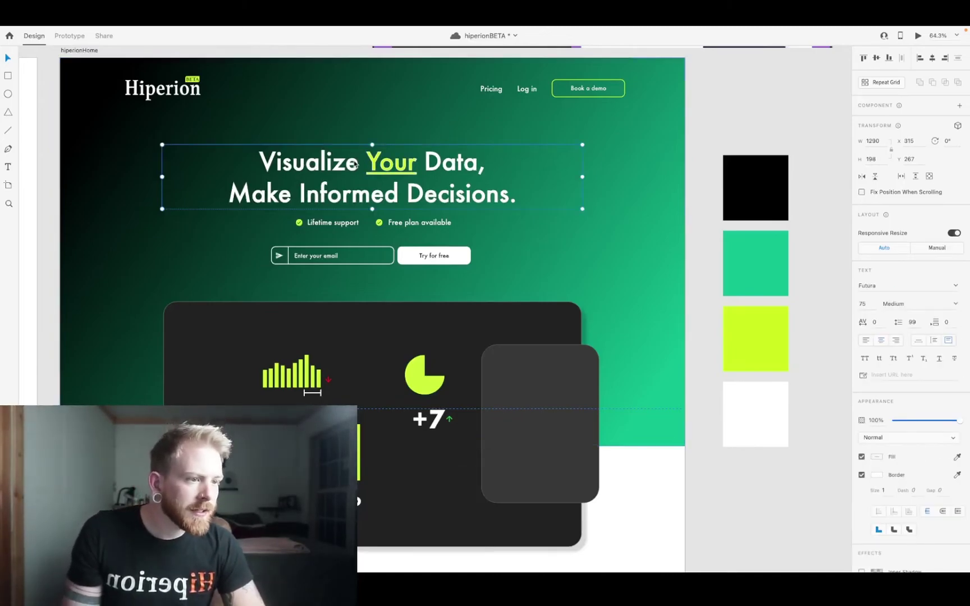
scroll(353, 163, "up", 5)
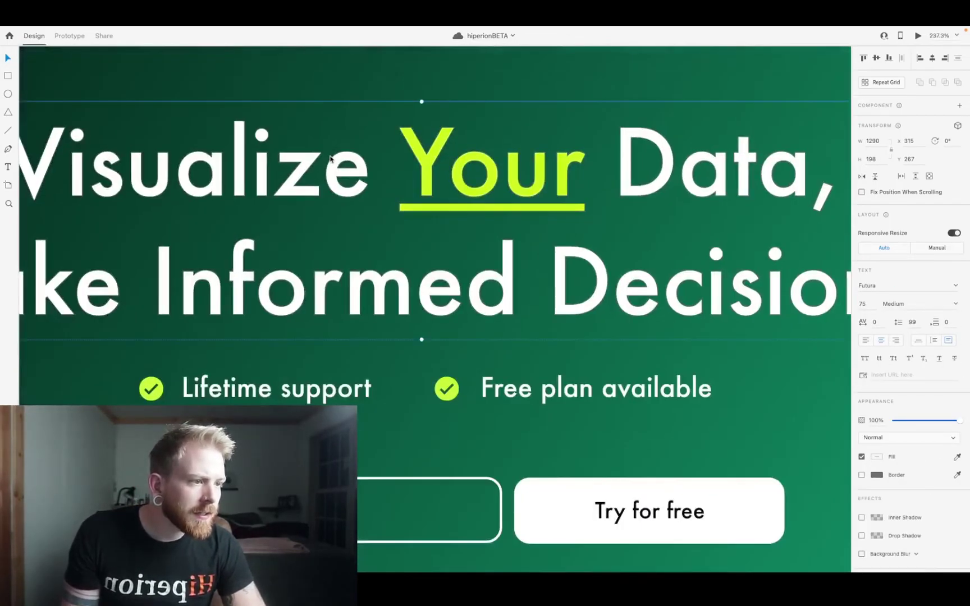
scroll(332, 159, "down", 5)
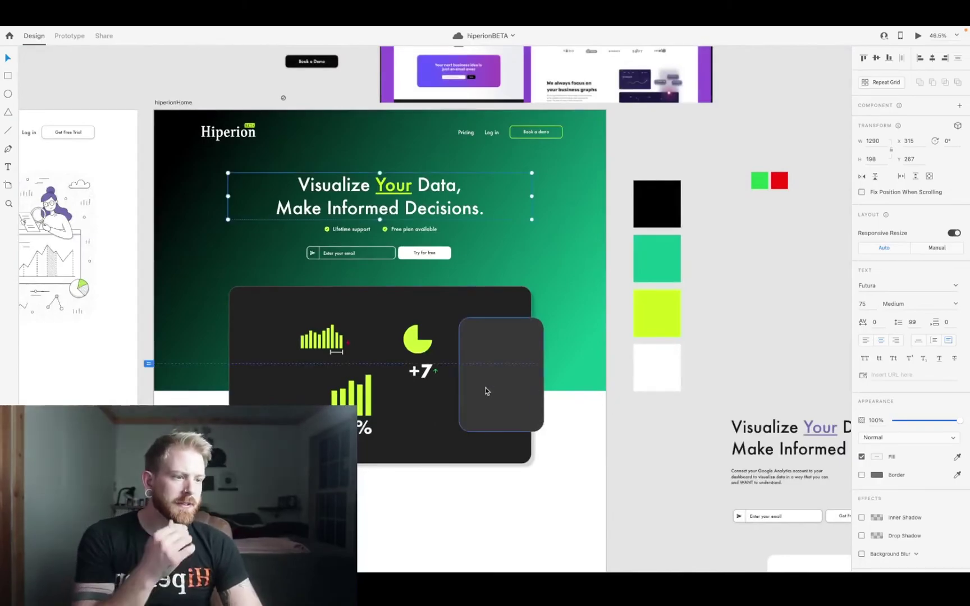
- Examine the row of client logos beneath the dashboard in the purple reference design
scroll(487, 391, "down", 3)
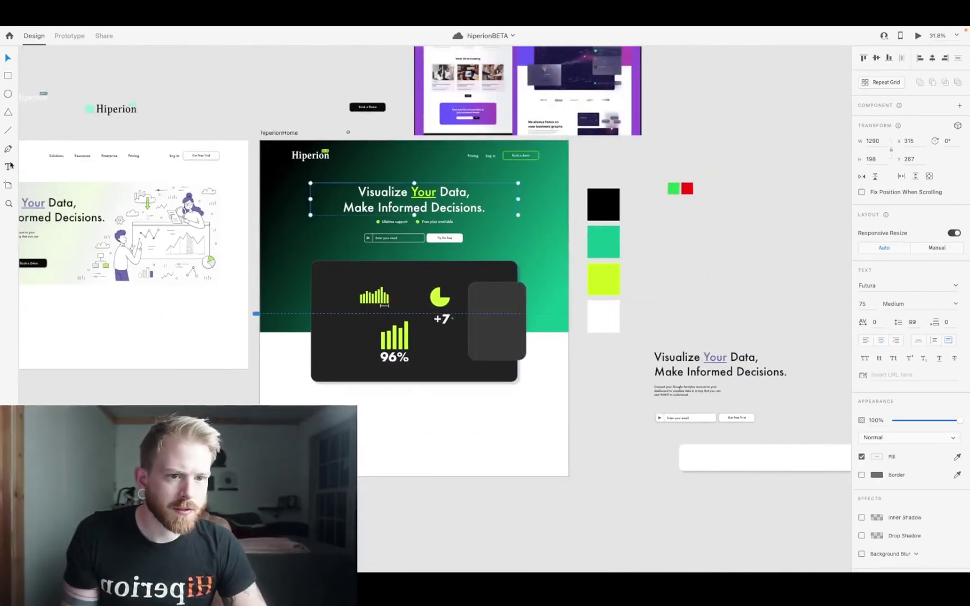
mouse_move(382, 562)
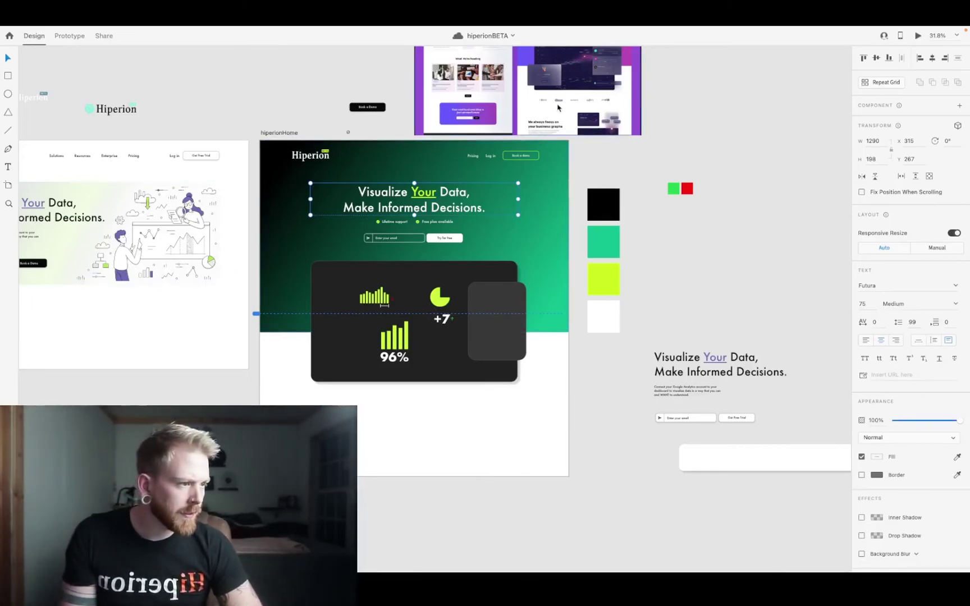
scroll(558, 107, "up", 5)
scroll(558, 107, "up", 5)
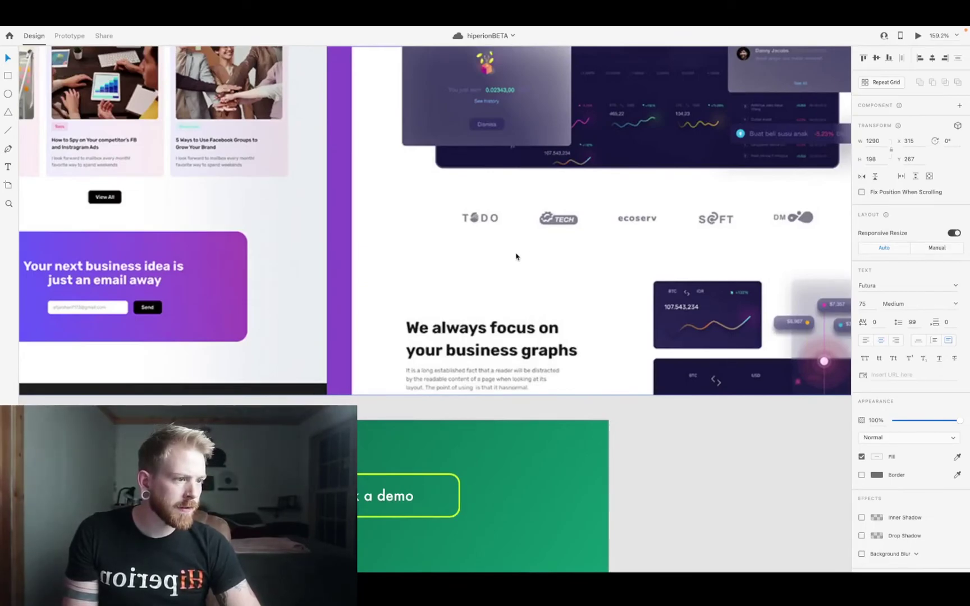
scroll(528, 308, "down", 5)
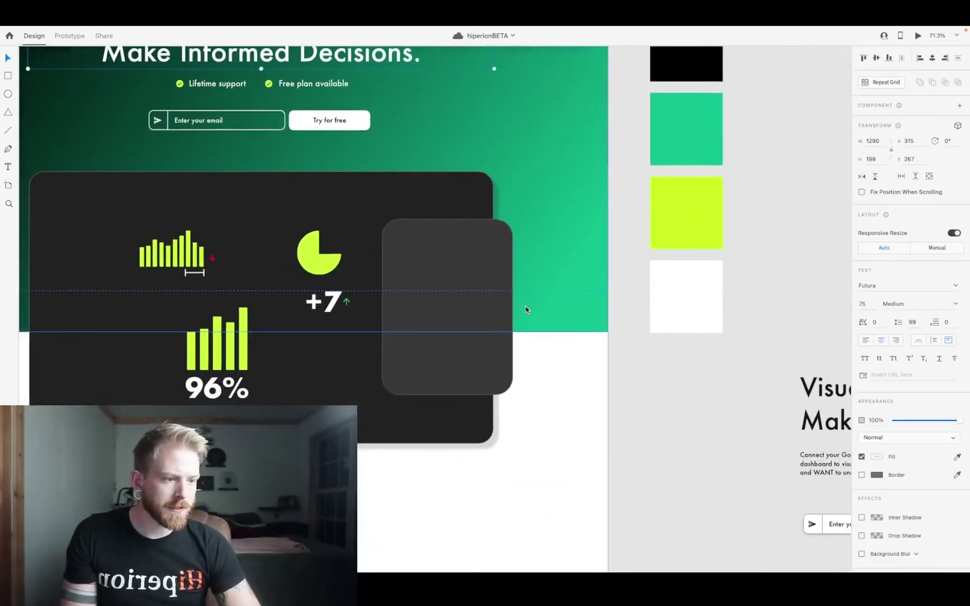
- Inspect the border and fill colors of the small grey card overlapping the dashboard panel
left_click(436, 290)
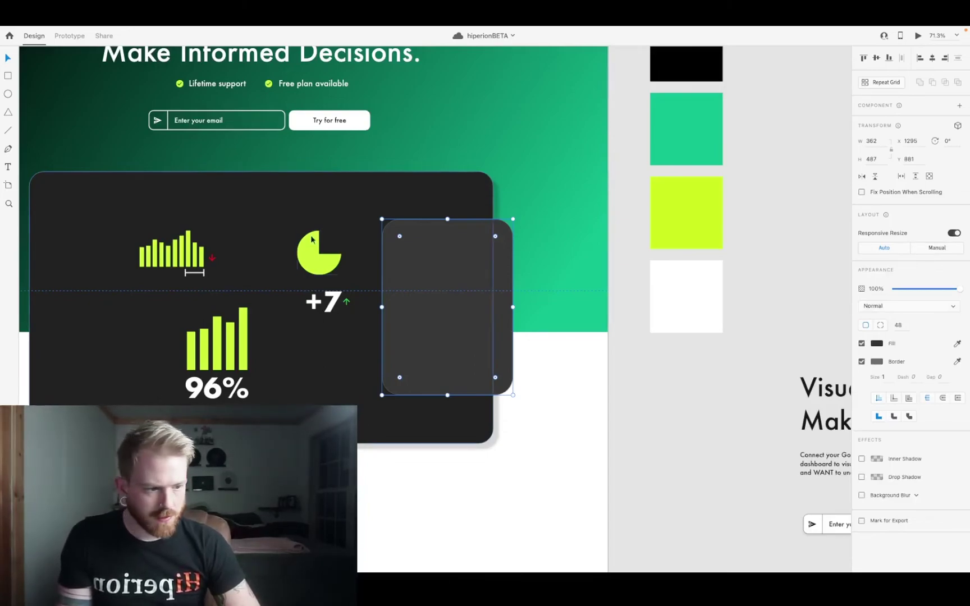
left_click(876, 361)
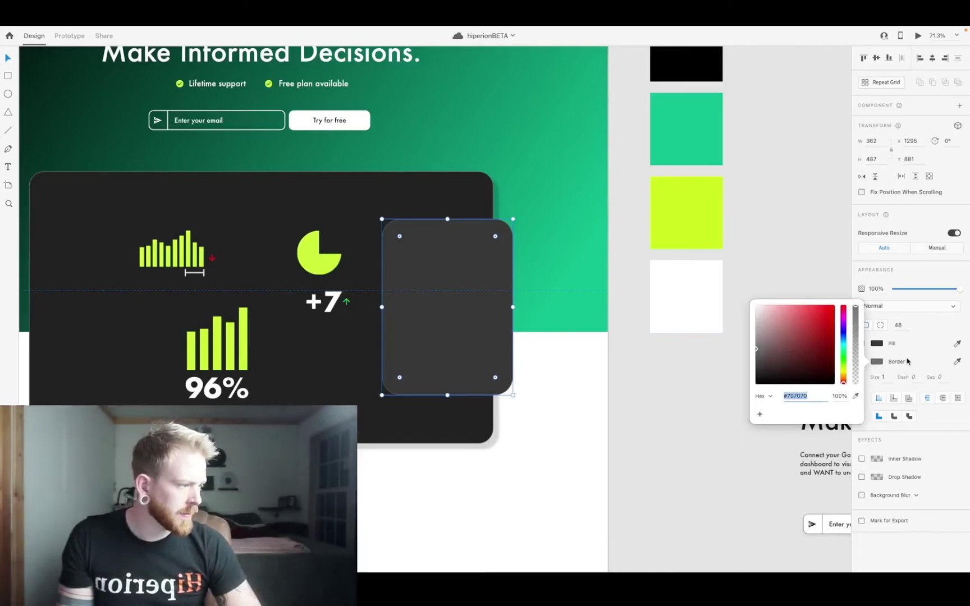
left_click(617, 383)
left_click(480, 310)
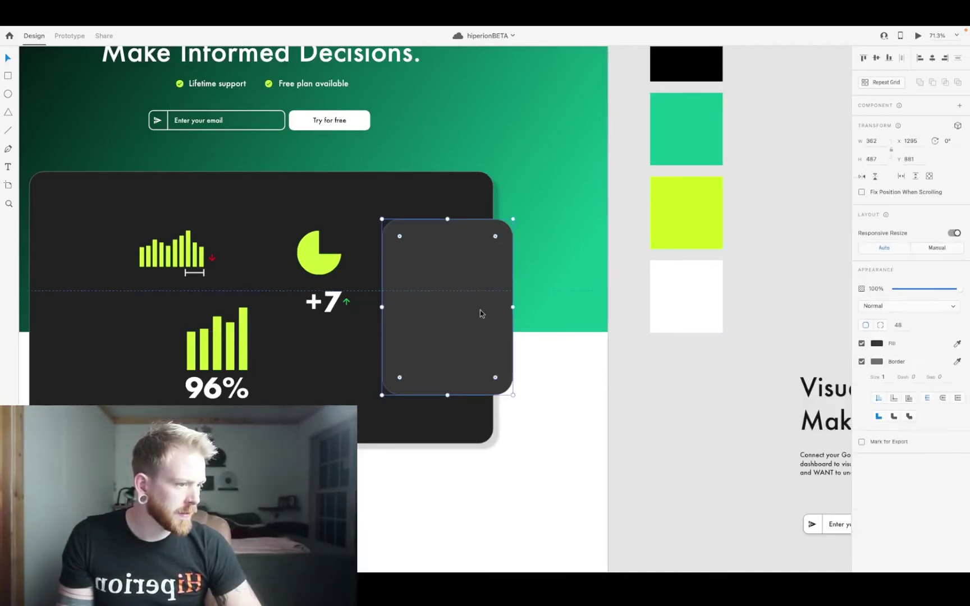
left_click(878, 344)
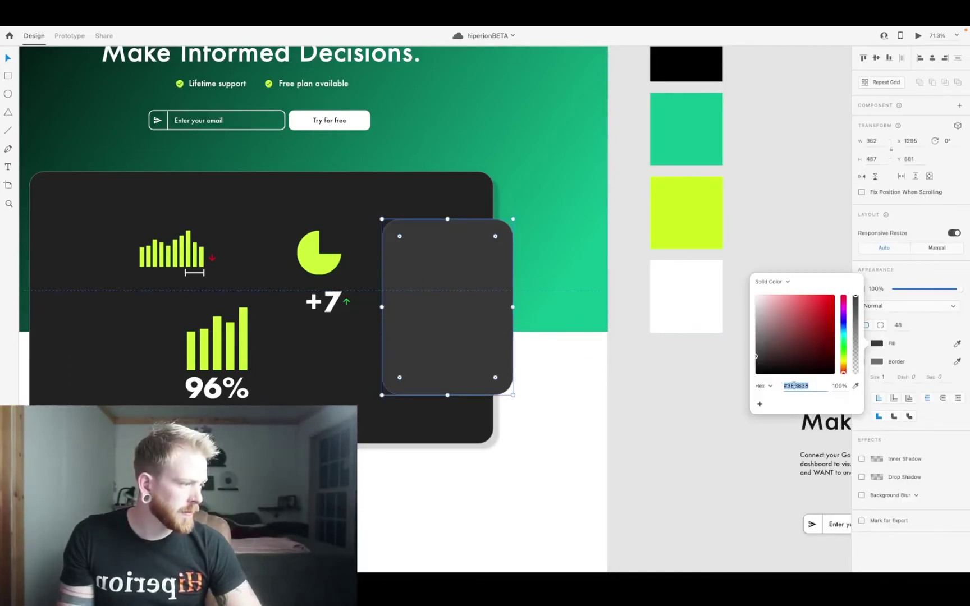
left_click(680, 405)
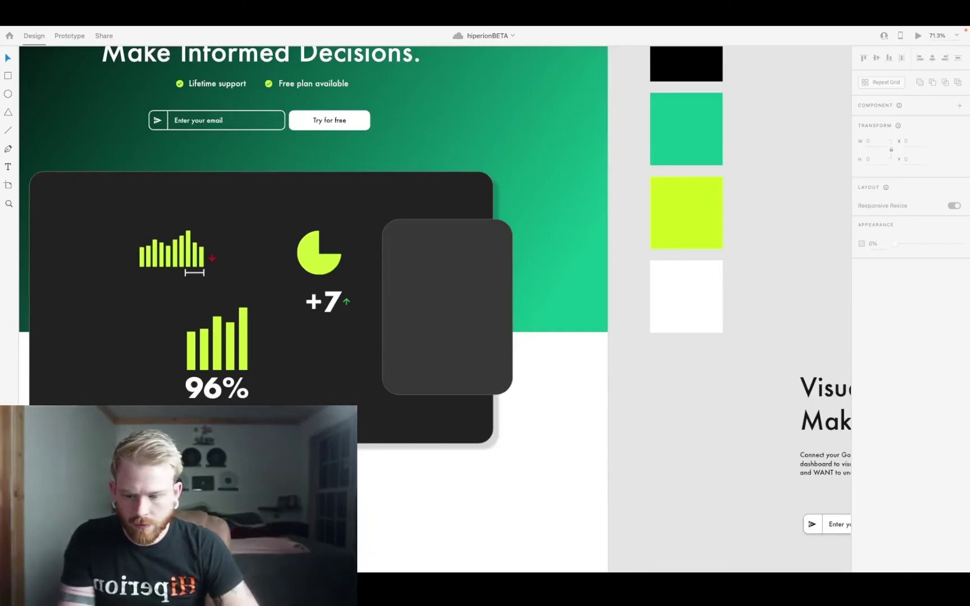
- Paste the company logo set onto the hiperionHome artboard and move it below the dashboard panel, to about X 84, Y 1581
scroll(124, 410, "down", 5)
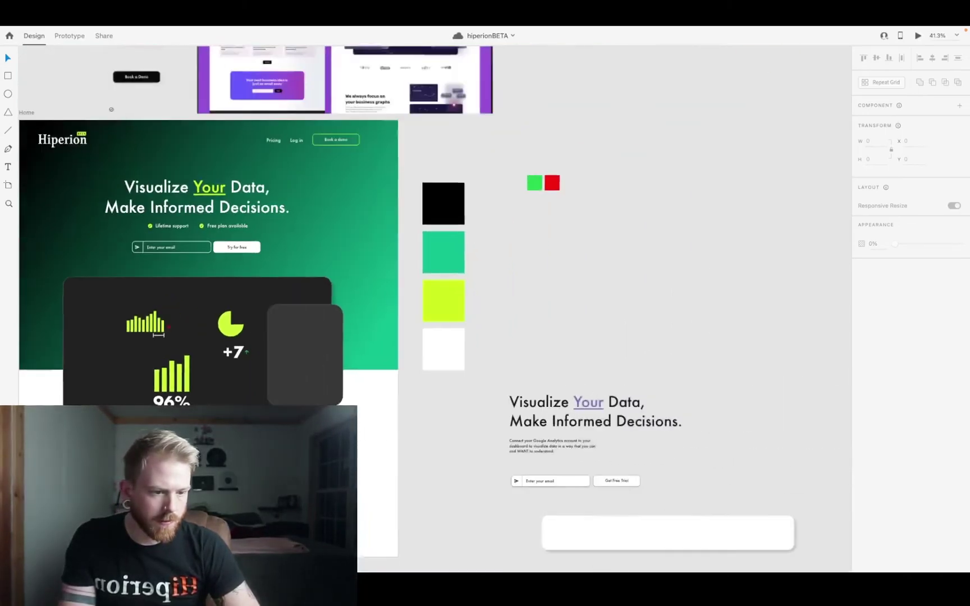
scroll(435, 309, "left", 4)
key("super+v")
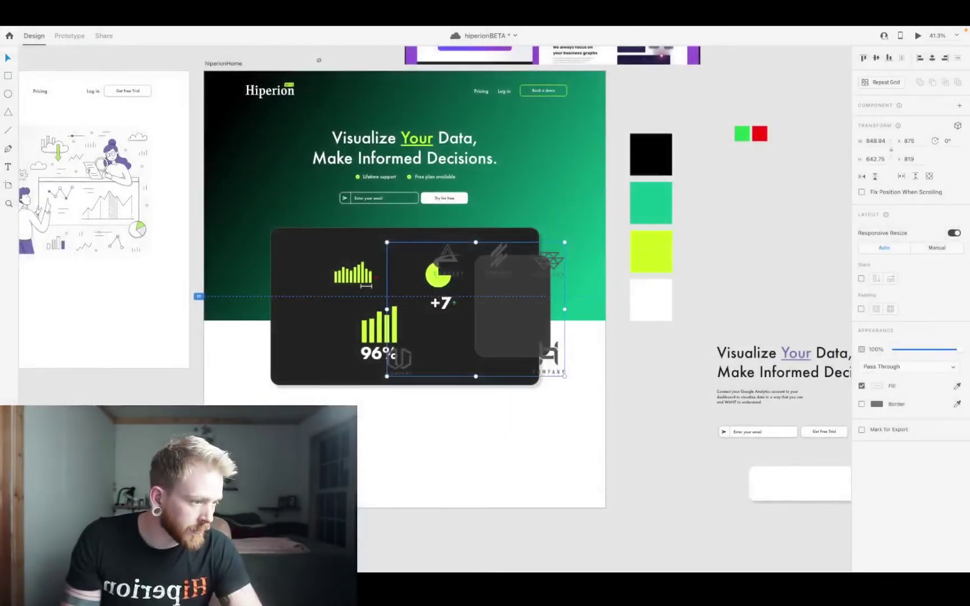
left_click_drag(452, 249, 287, 407)
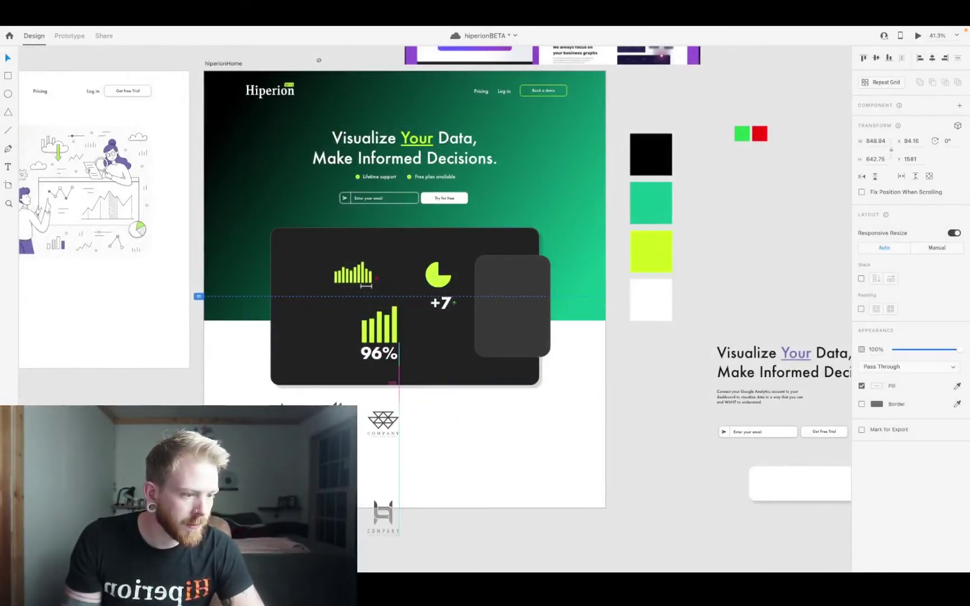
- Ungroup the outer group of the pasted company logo set below the dashboard panel
left_click(454, 435)
left_click(337, 438)
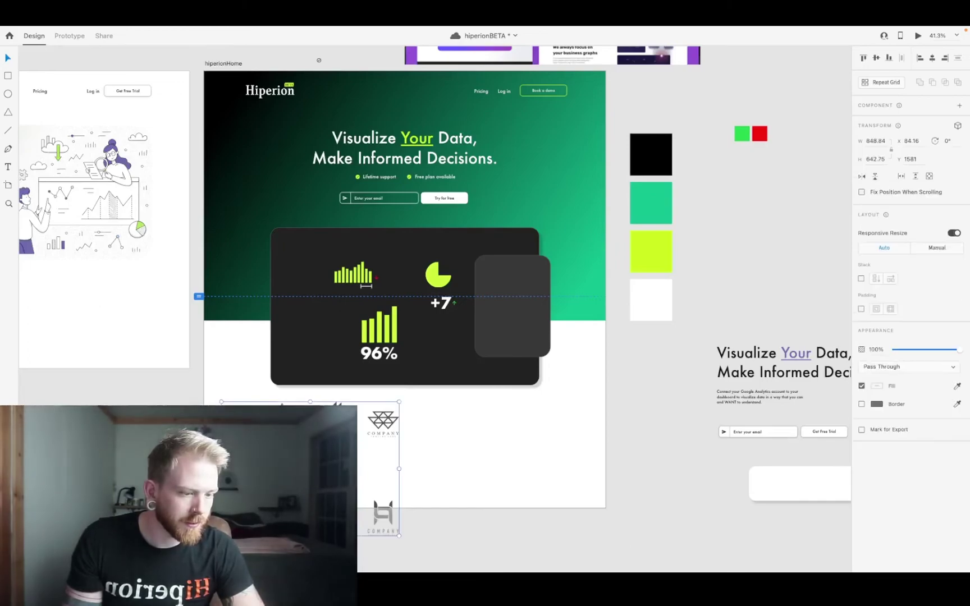
right_click(281, 438)
left_click(331, 445)
left_click(332, 466)
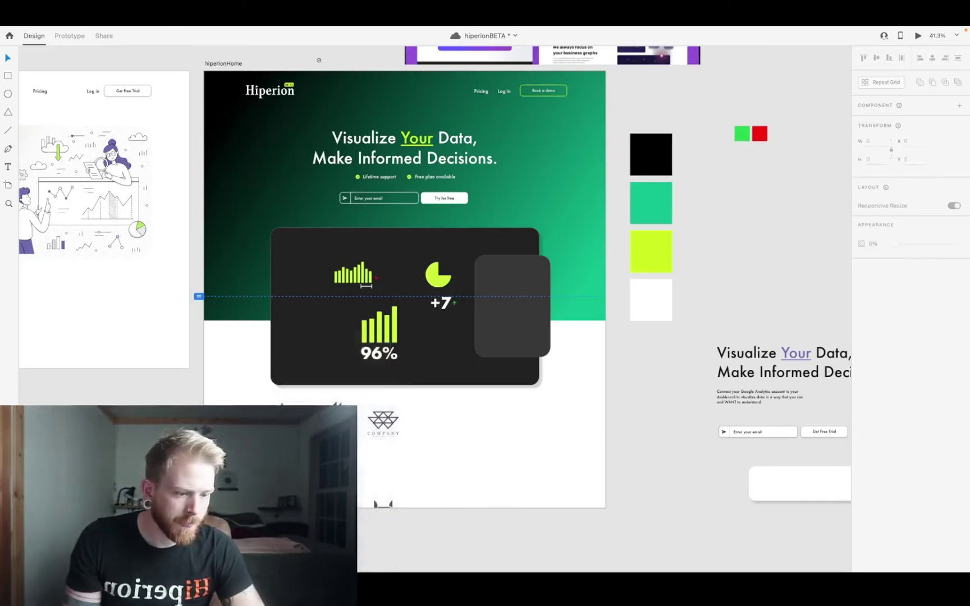
- Try to ungroup the remaining inner logo group while it extends past the artboard's lower edge, and undo it
left_click(239, 441)
right_click(240, 441)
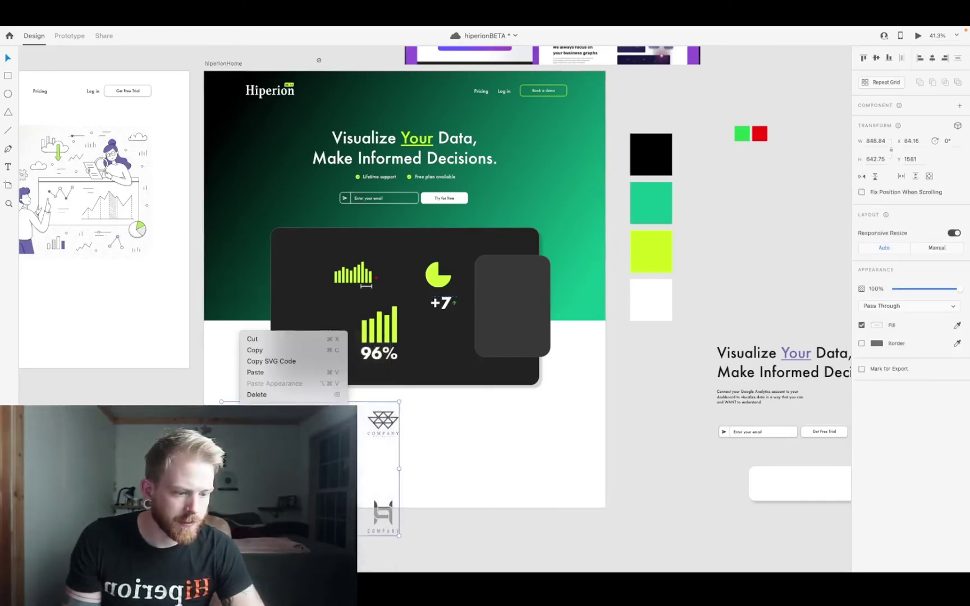
left_click(292, 444)
left_click(442, 474)
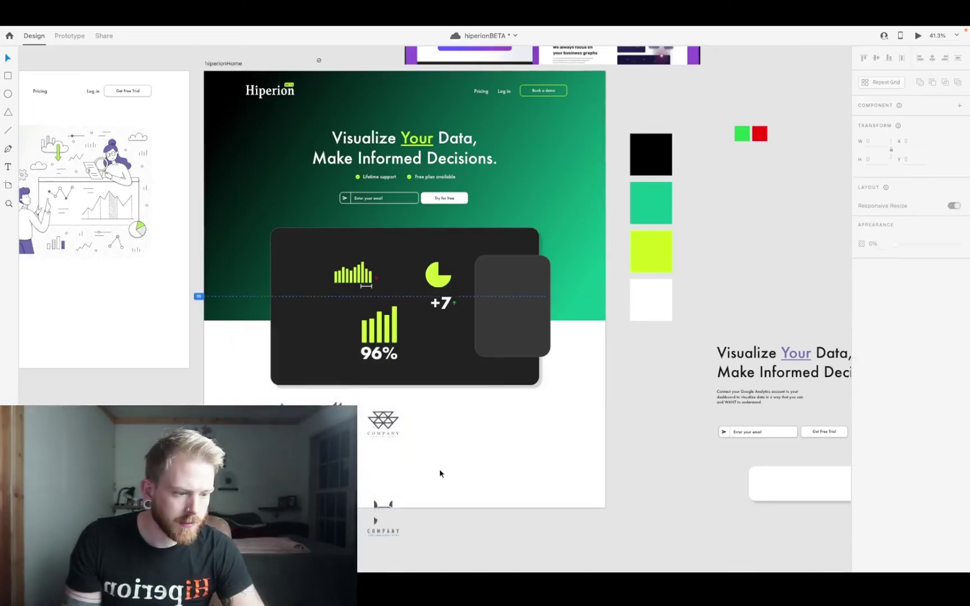
key("super+z")
- Move the logo group up inside the artboard to about X 283, Y 1287, and ungroup it
left_click_drag(383, 427, 425, 365)
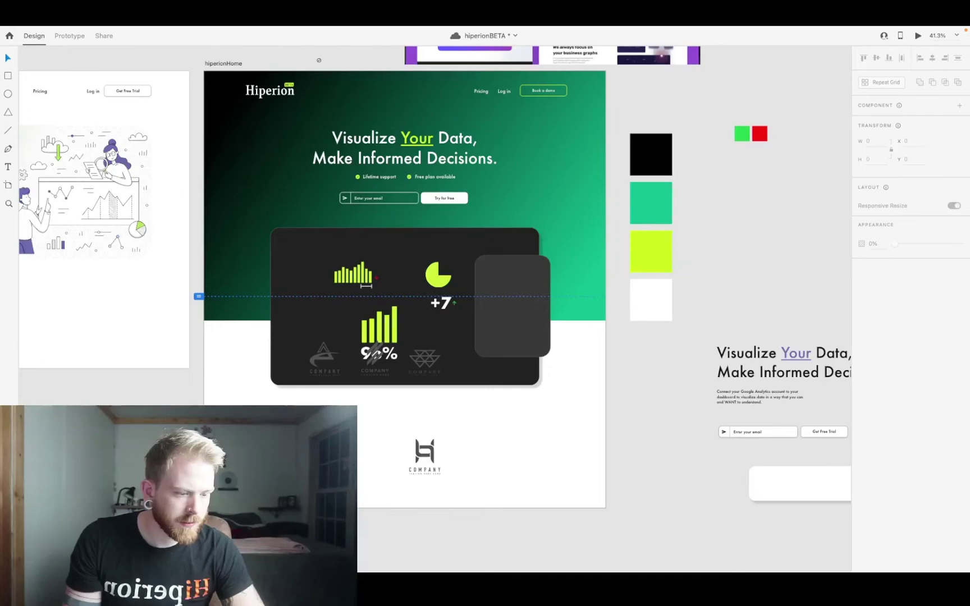
left_click(273, 371)
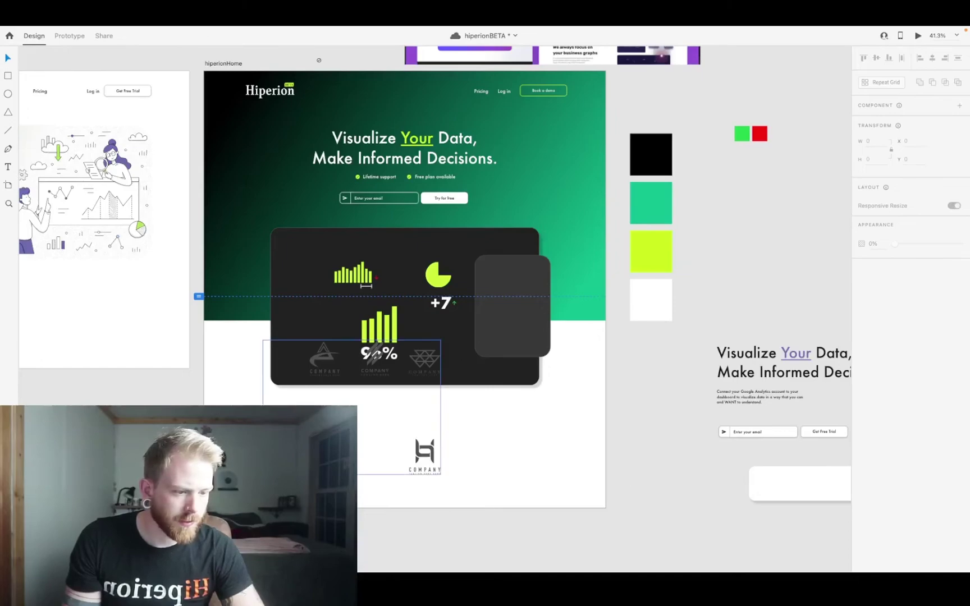
right_click(273, 370)
left_click(315, 444)
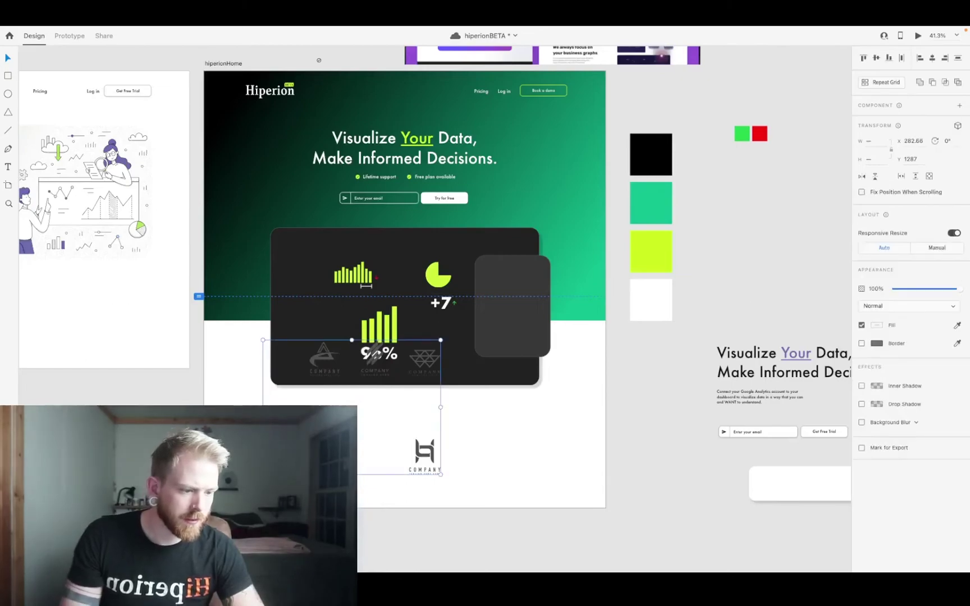
- Try to group the parts of the H-shaped company logo and move that logo apart from the rest of the set
right_click(290, 333)
left_click(242, 432)
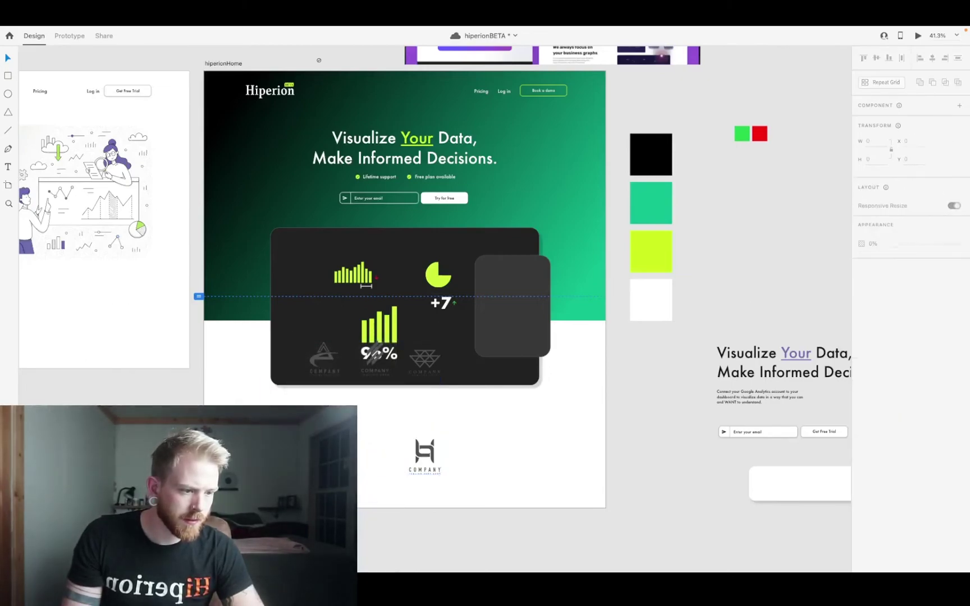
left_click(431, 453)
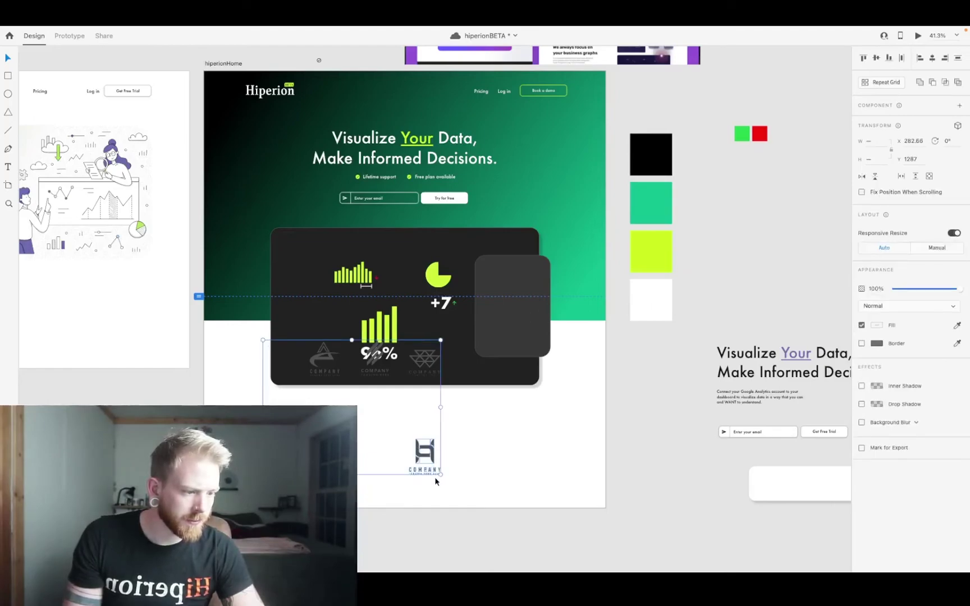
right_click(418, 457)
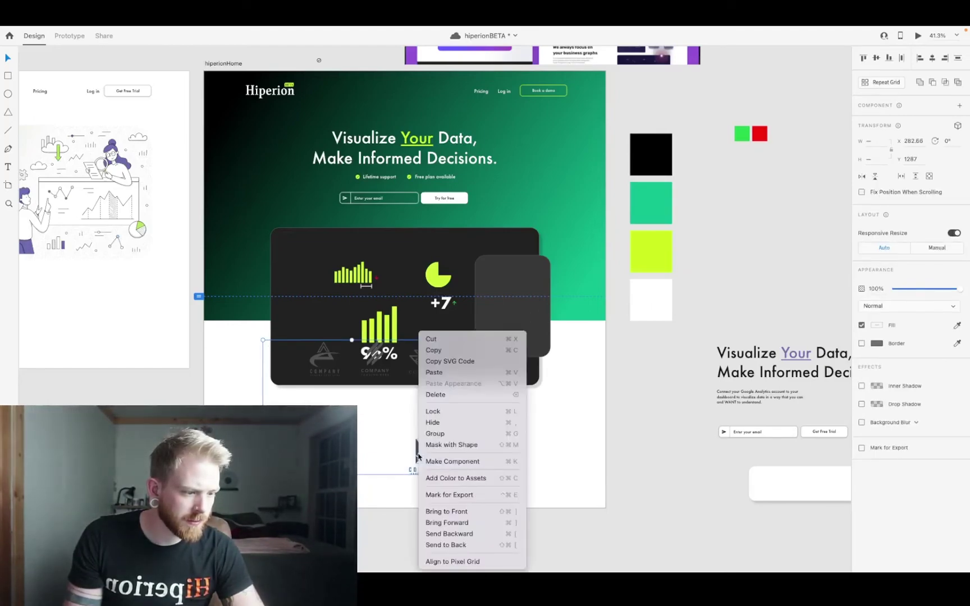
left_click(409, 441)
left_click_drag(398, 441, 463, 499)
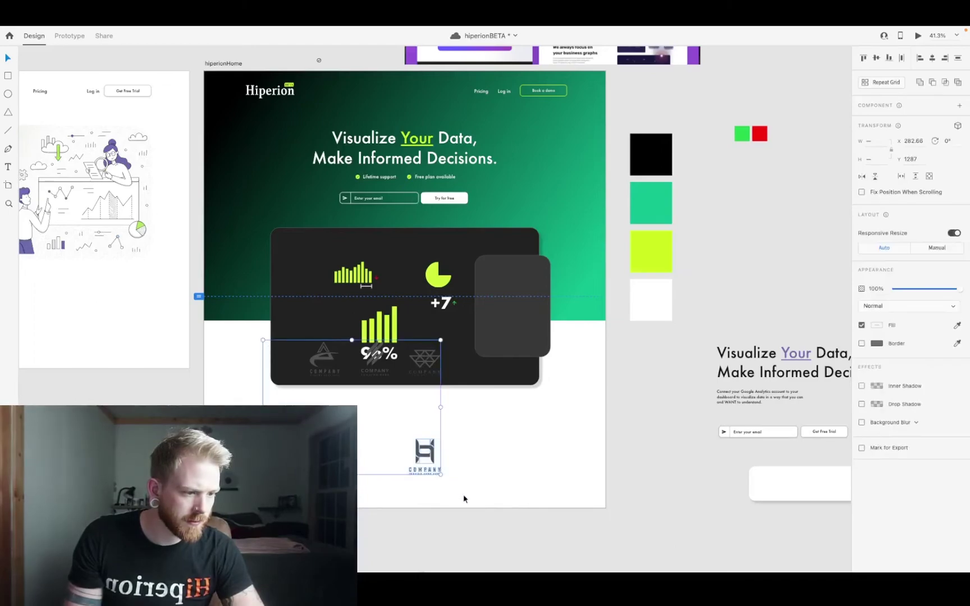
key("super+g")
left_click(440, 462)
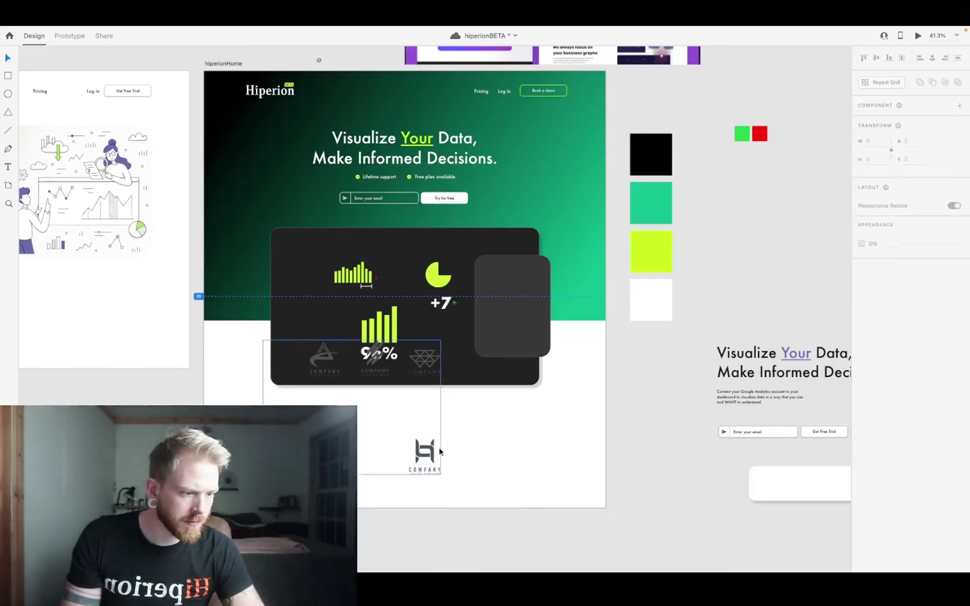
left_click_drag(432, 454, 524, 414)
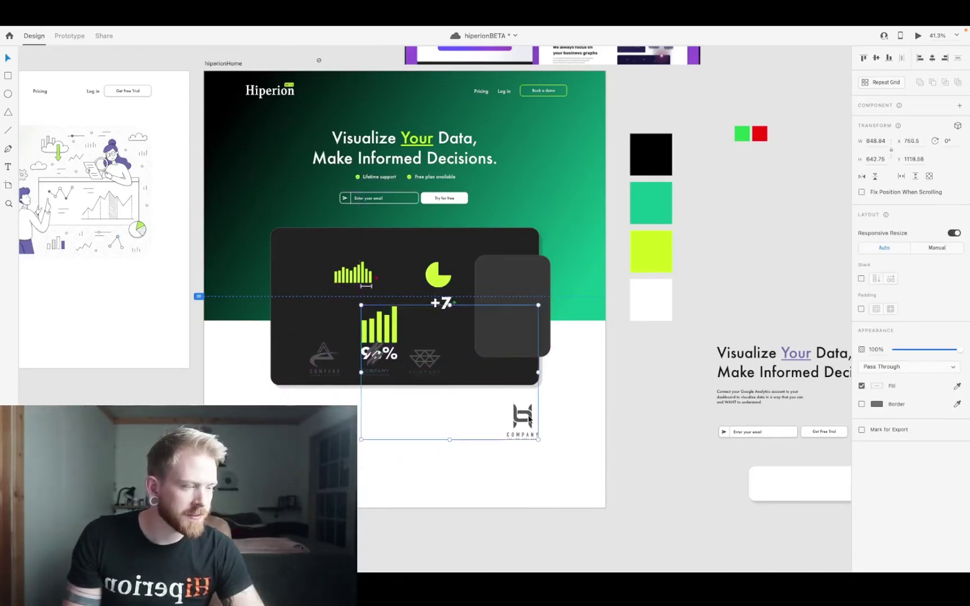
- Try to select only the slanted-stripe logo overlapping the dashboard panel, move it below the panel and ungroup it
scroll(521, 413, "up", 6)
scroll(521, 413, "right", 3)
scroll(522, 412, "down", 6)
scroll(522, 412, "left", 3)
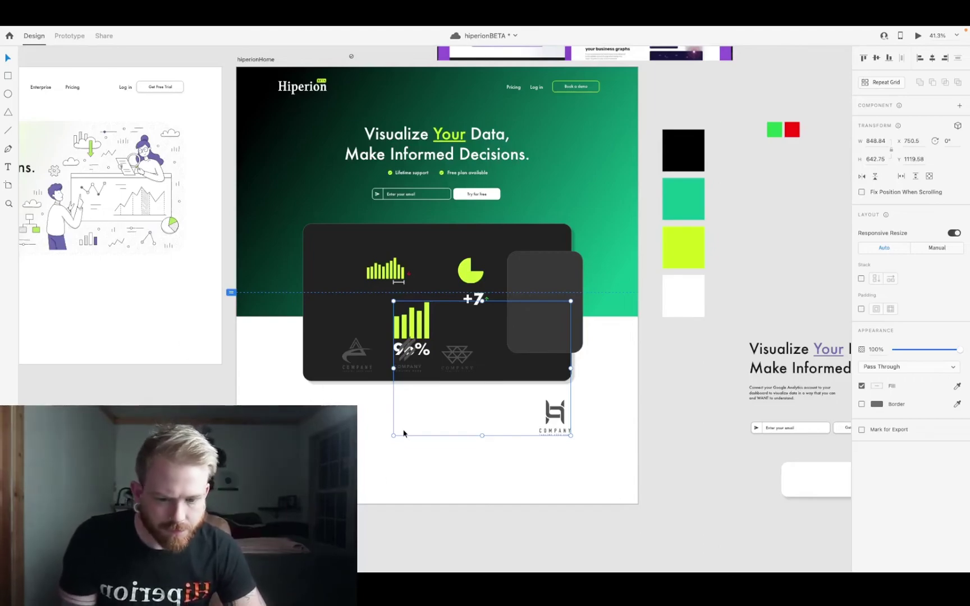
double_click(408, 357)
left_click_drag(408, 357, 408, 398)
key("super+z")
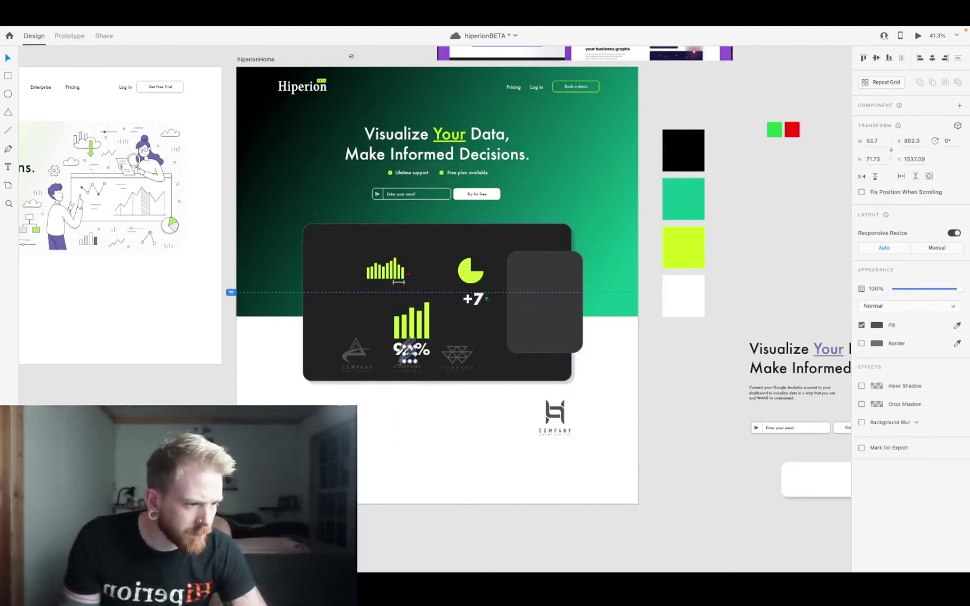
left_click(390, 384, "shift")
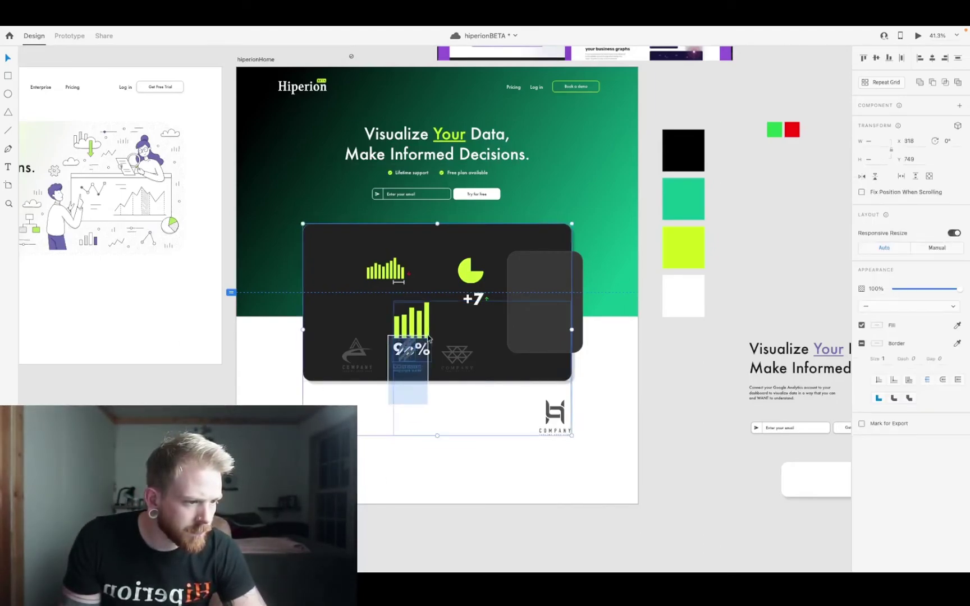
left_click(424, 342, "shift")
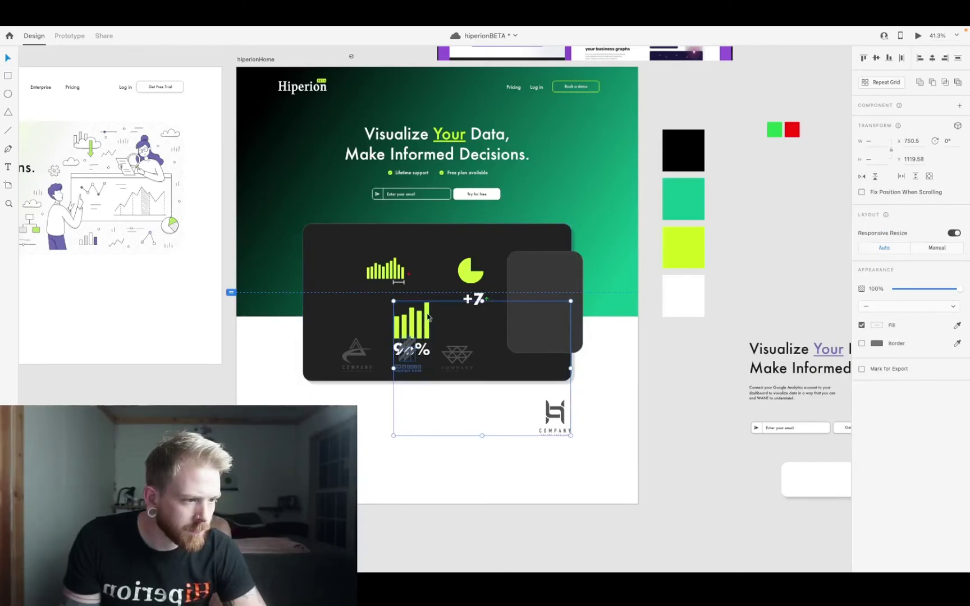
left_click(408, 361)
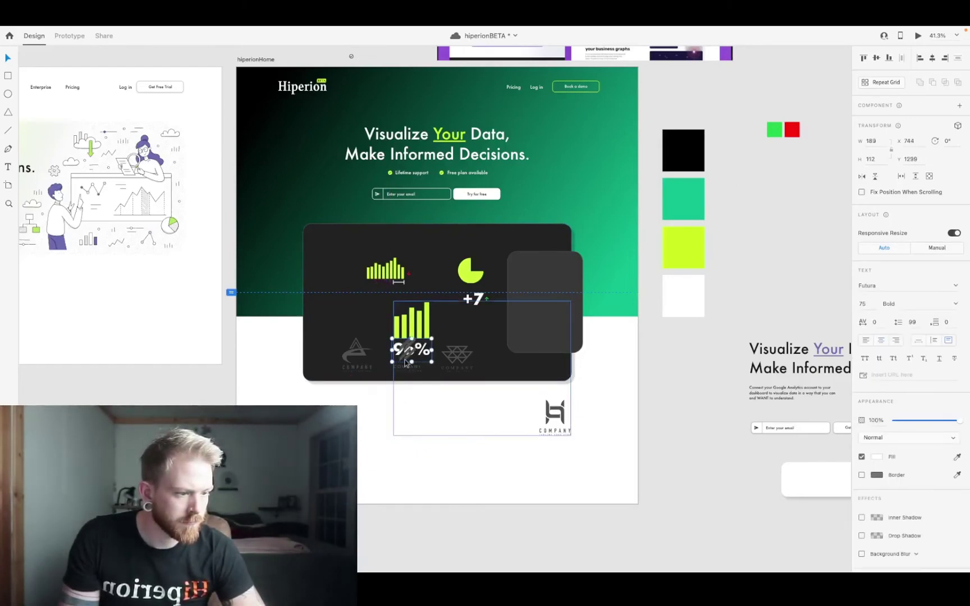
left_click(406, 375)
left_click_drag(405, 373, 395, 432)
key("super+z")
key("super+shift+g")
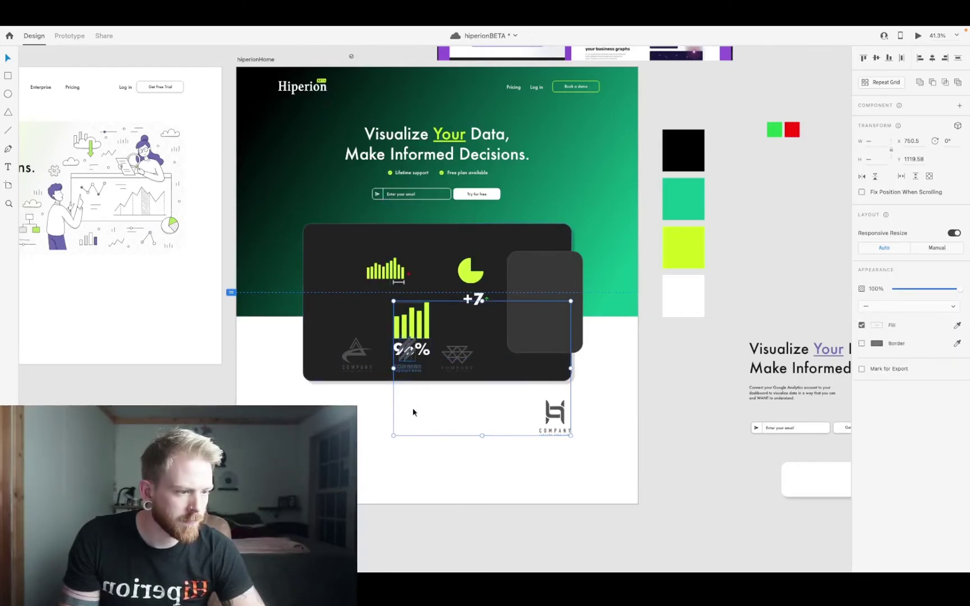
- Undo the attempts at separating the logos and delete the company logo set from the hiperionHome artboard
key("super+z")
key("super+z")
left_click_drag(412, 412, 371, 475)
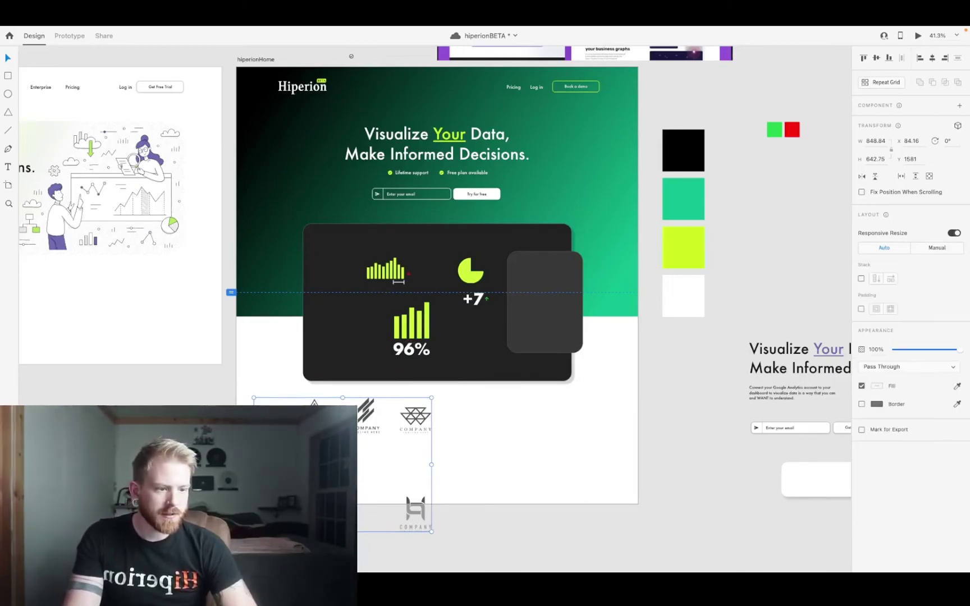
key("super+z")
key("Delete")
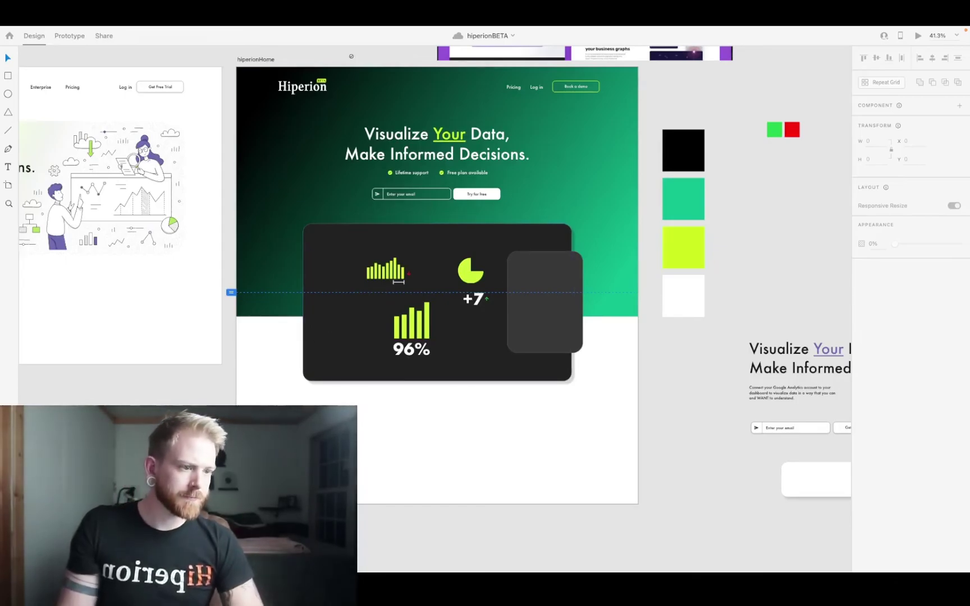
- Paste the single-row set of five company logos and move it below the dashboard panel, to about X 534, Y 1590
key("super+v")
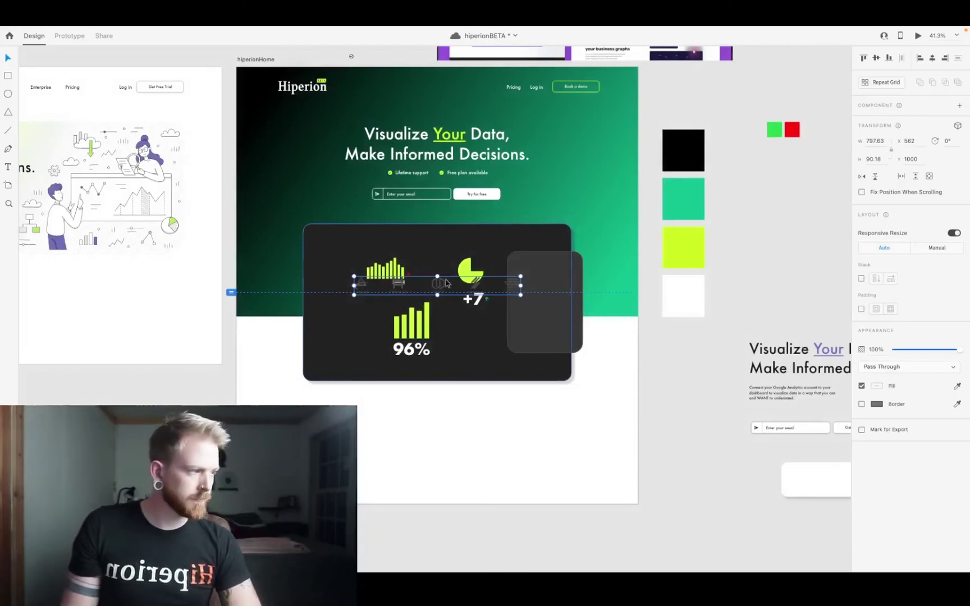
left_click(931, 59)
left_click(396, 313)
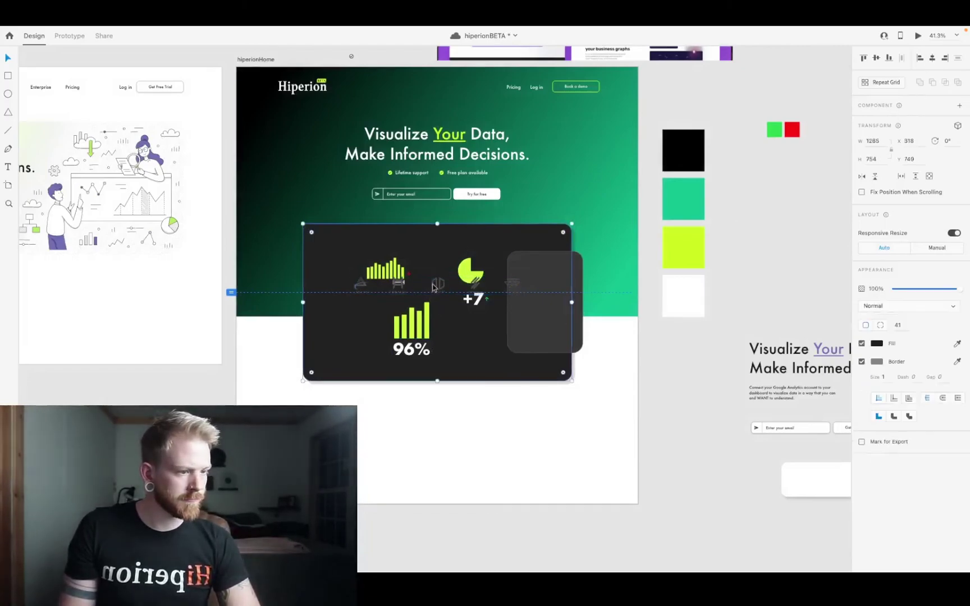
left_click_drag(400, 284, 397, 414)
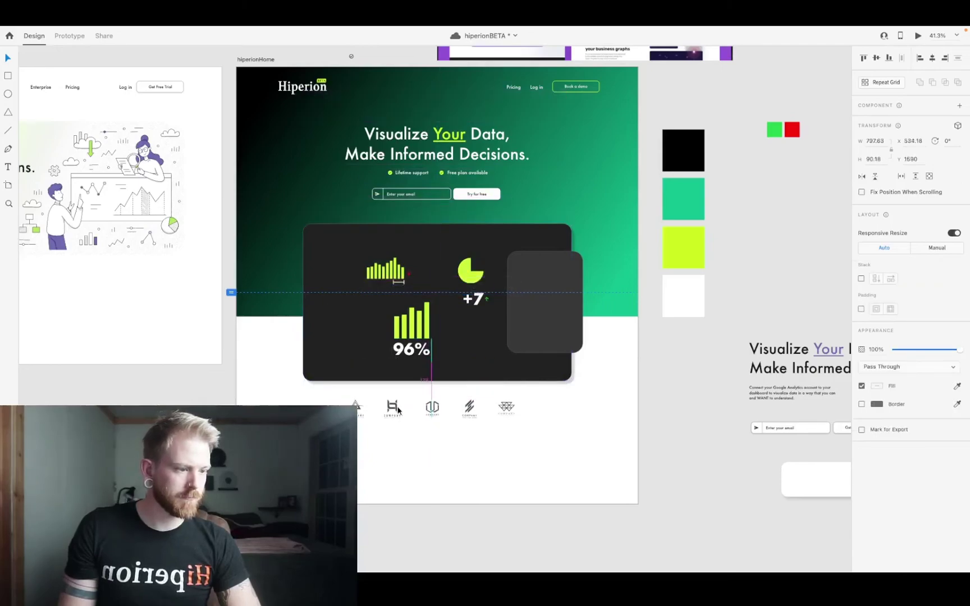
- Enlarge the company logo row to about 980 by 111 and centre it horizontally on the artboard
left_click_drag(517, 399, 538, 397)
key("shift+Down")
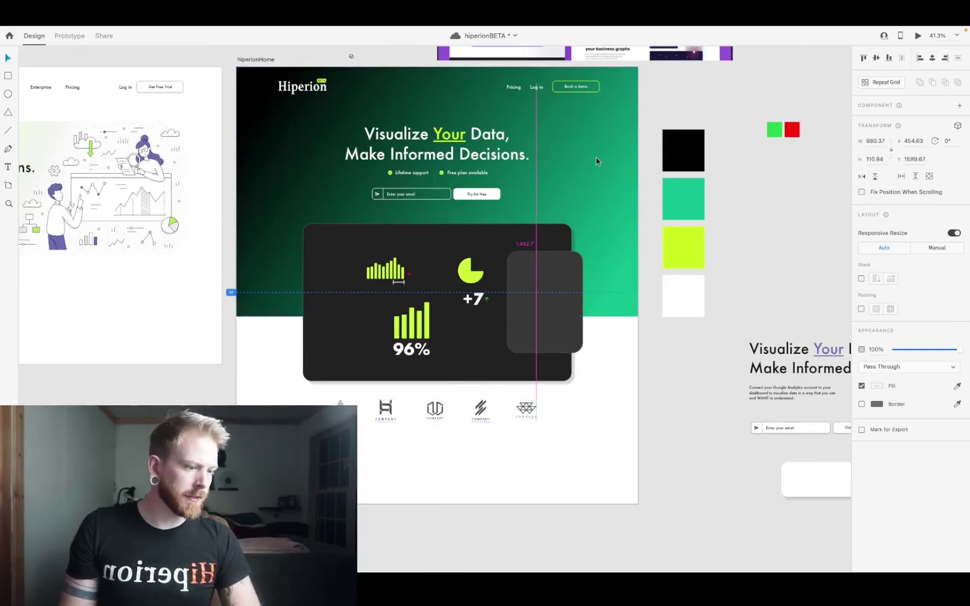
left_click(933, 58)
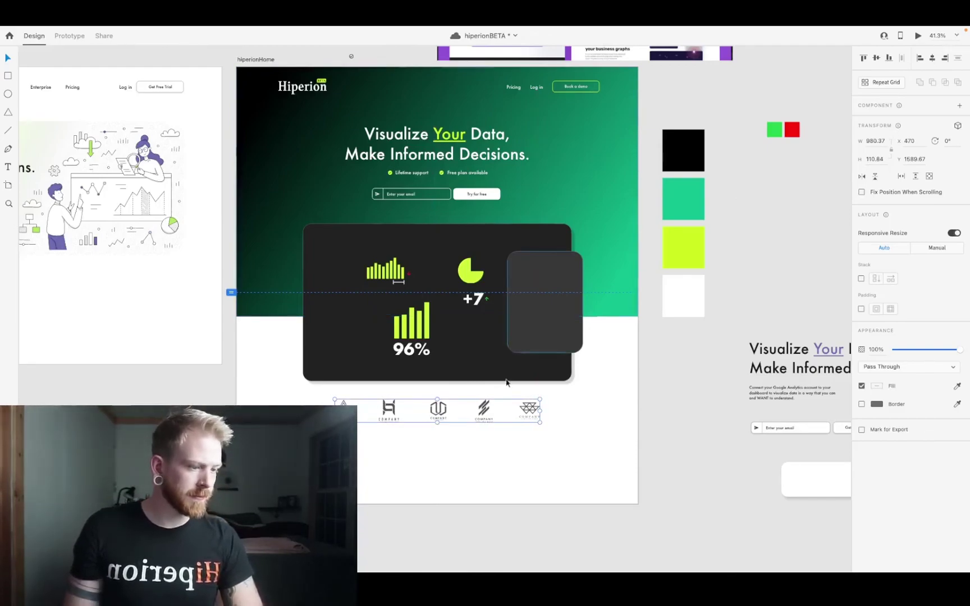
left_click(489, 477)
- Duplicate the hero heading below the logo row at about X 131, Y 1819, and fill the copy with the black swatch's color
scroll(435, 479, "up", 1)
scroll(434, 479, "right", 5)
scroll(434, 479, "up", 3)
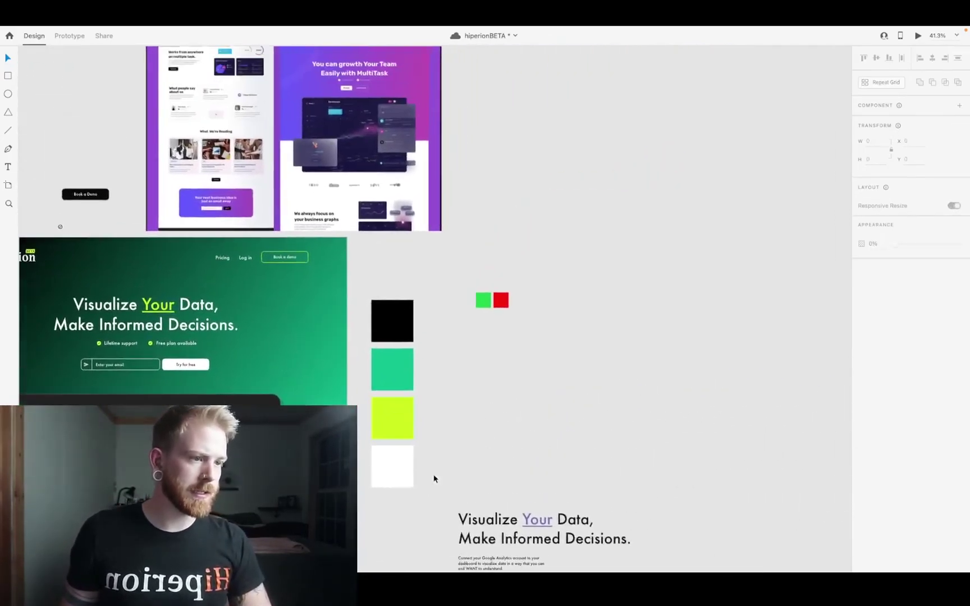
scroll(377, 204, "down", 2)
scroll(376, 205, "left", 2)
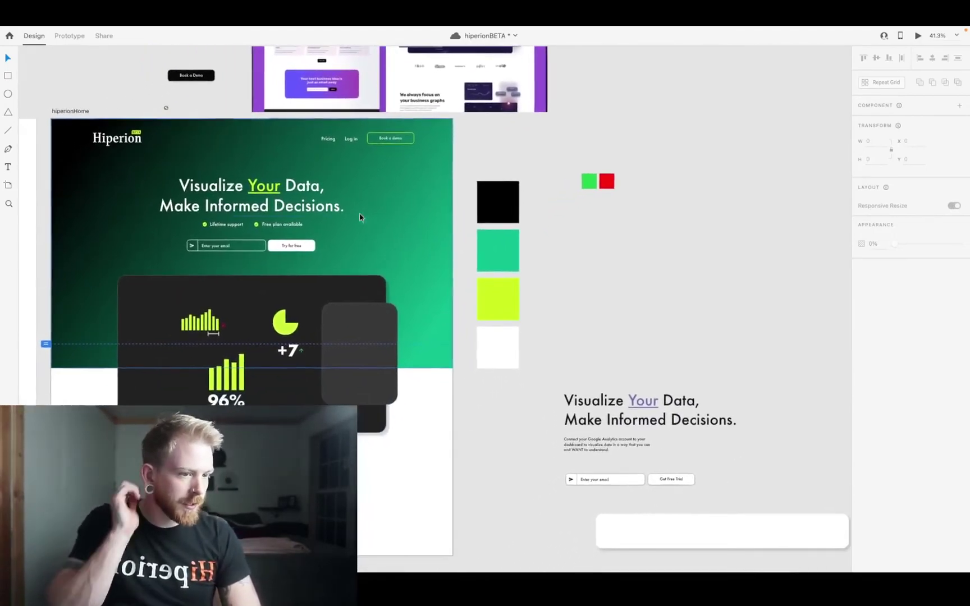
left_click(315, 208)
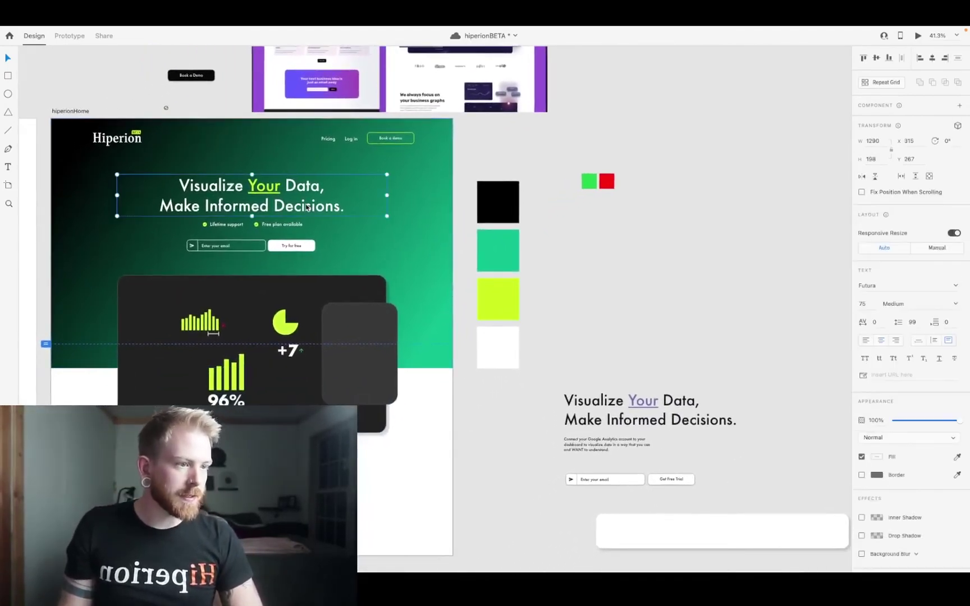
scroll(307, 208, "down", 1)
scroll(307, 208, "left", 2)
left_click_drag(342, 184, 300, 511)
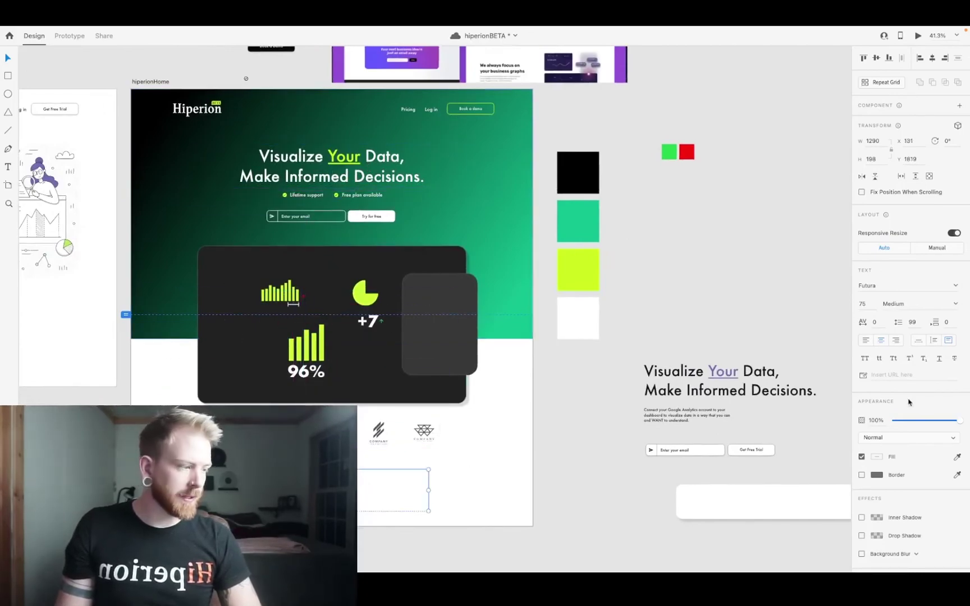
left_click(958, 457)
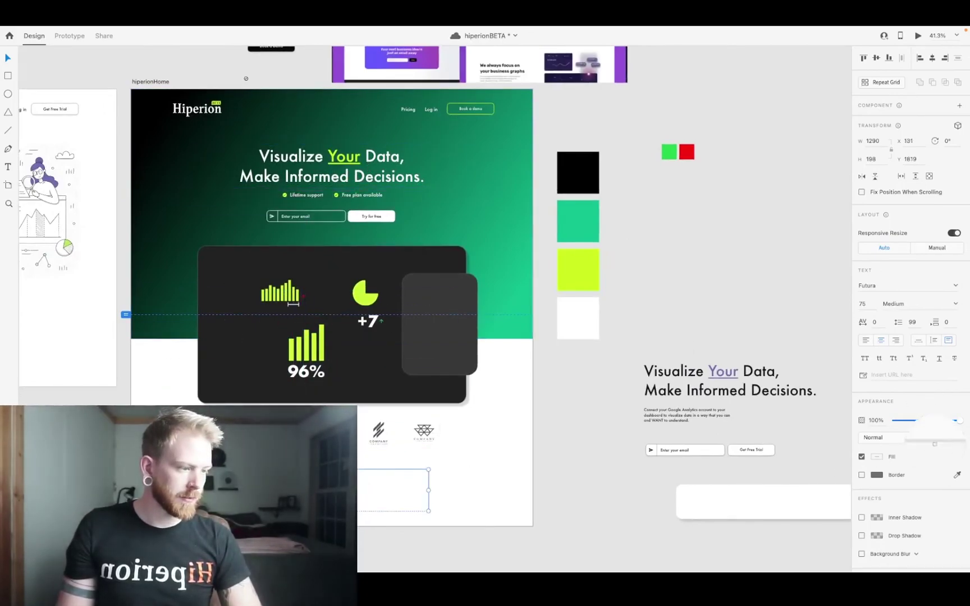
left_click(582, 185)
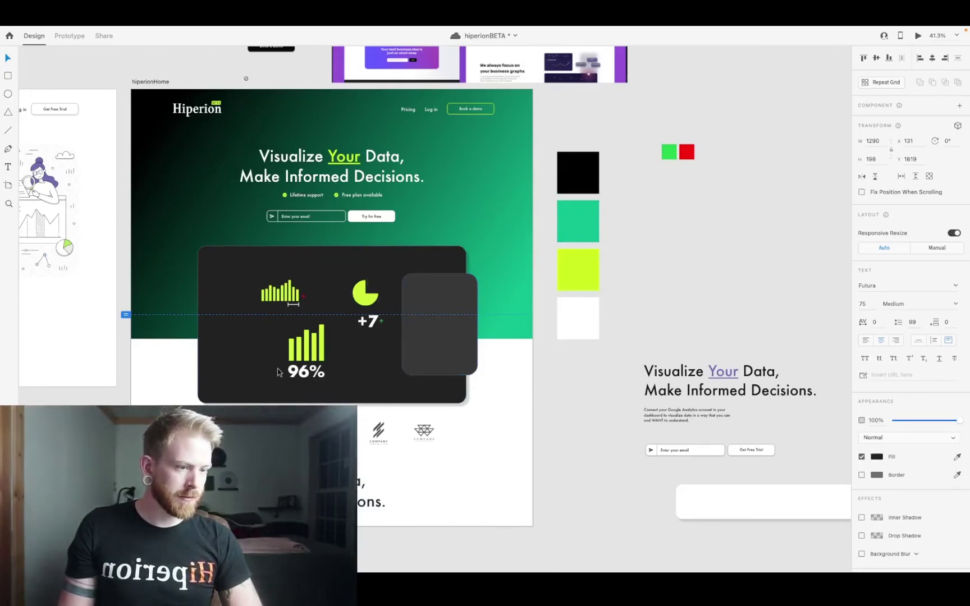
- Left-align the copied heading's text and set its font size to 60
scroll(223, 338, "down", 3)
scroll(223, 337, "down", 2)
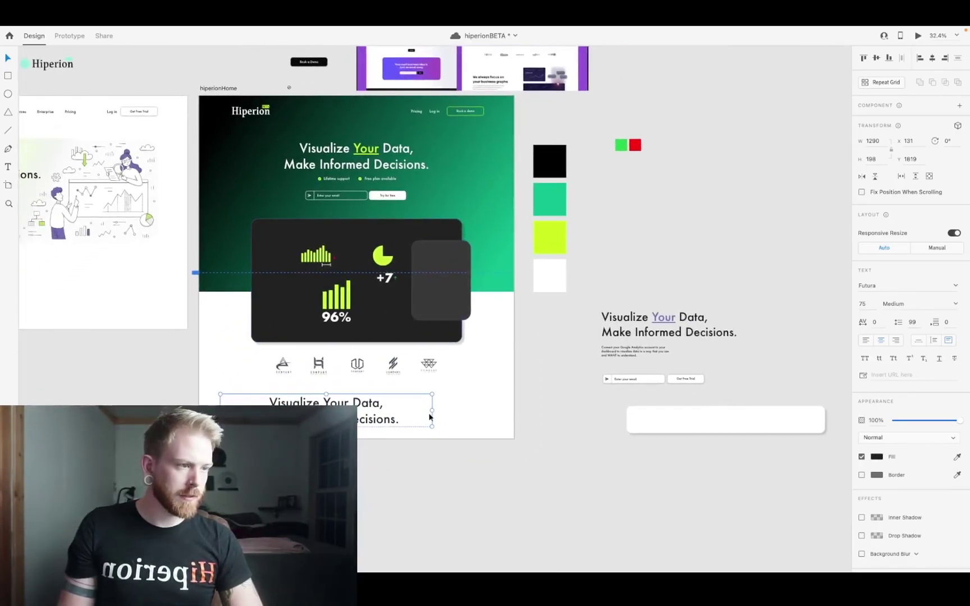
scroll(429, 417, "up", 2)
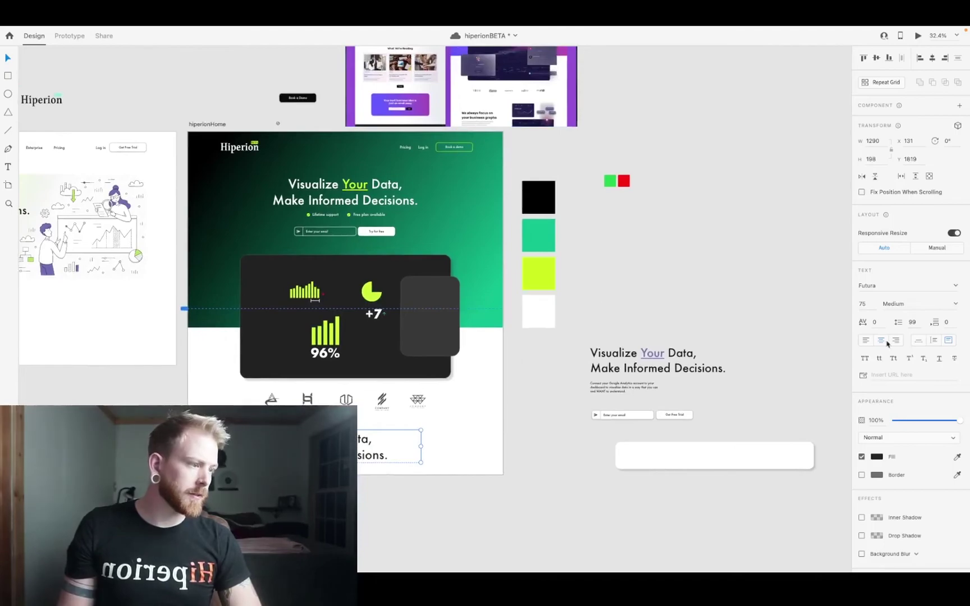
left_click(893, 358)
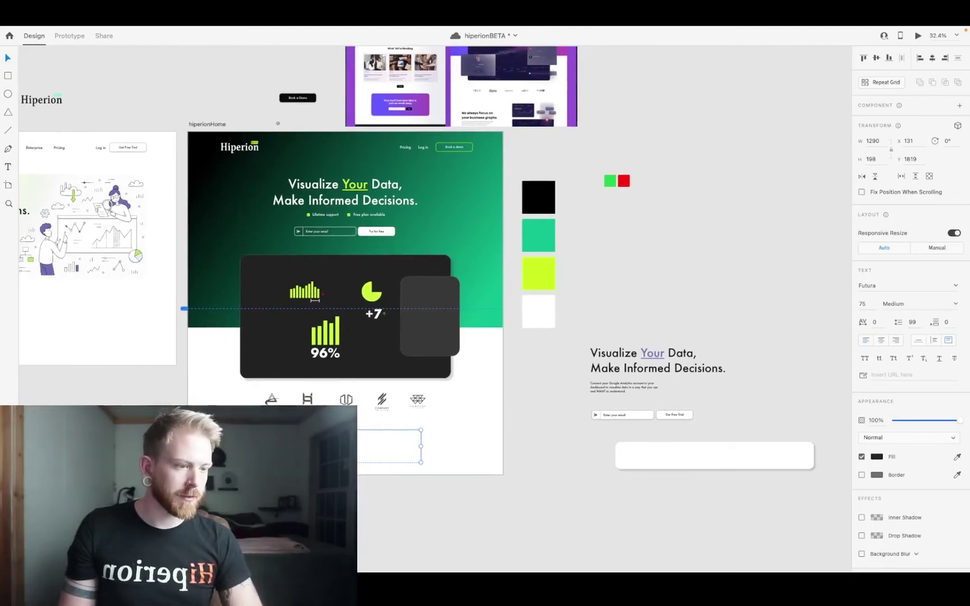
left_click(868, 304)
type("60")
key("Return")
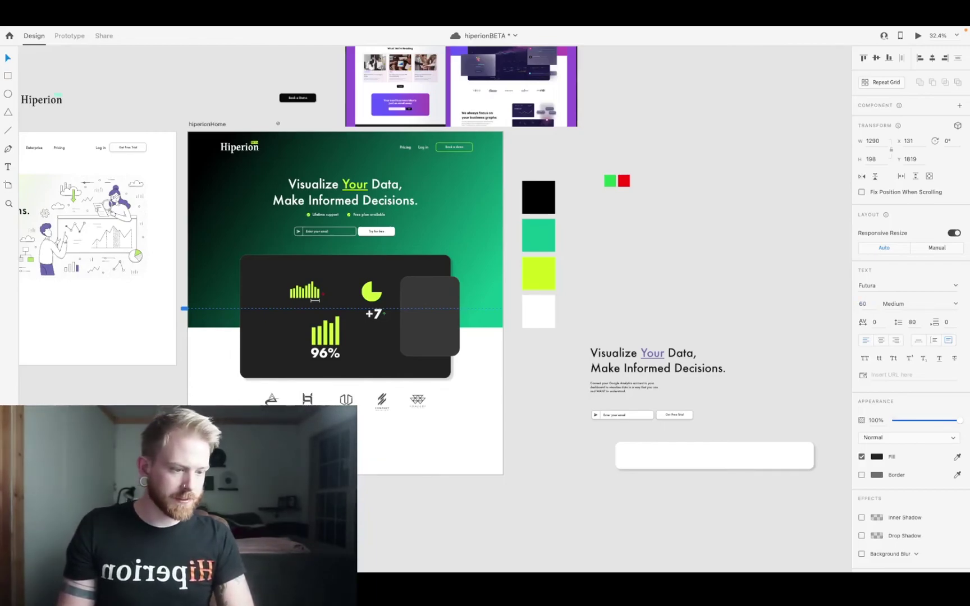
- Move the copied heading to about X 346, Y 1879, starting near the dashboard panel's left edge
left_click_drag(329, 455, 360, 453)
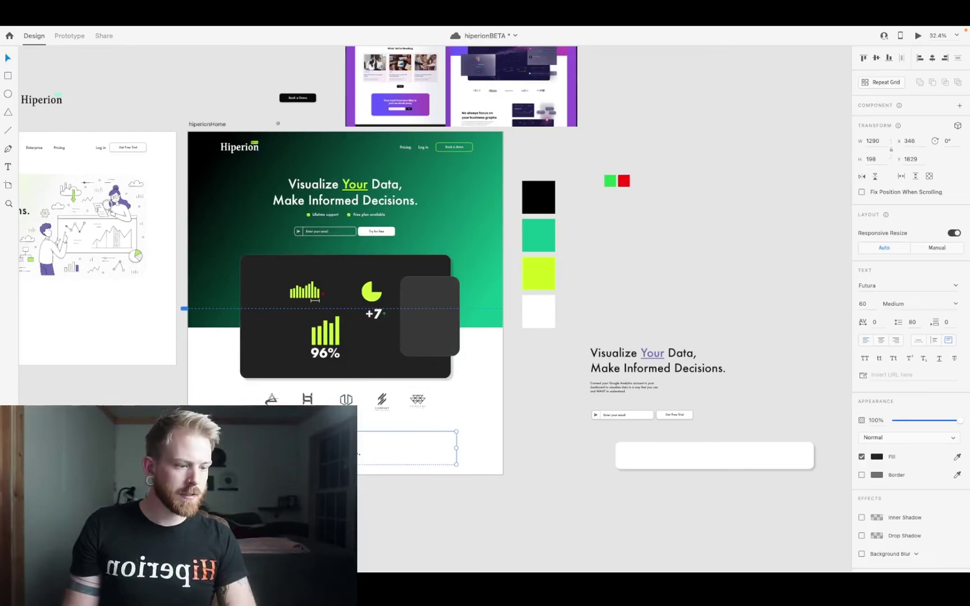
scroll(415, 281, "up", 2)
scroll(416, 281, "down", 4)
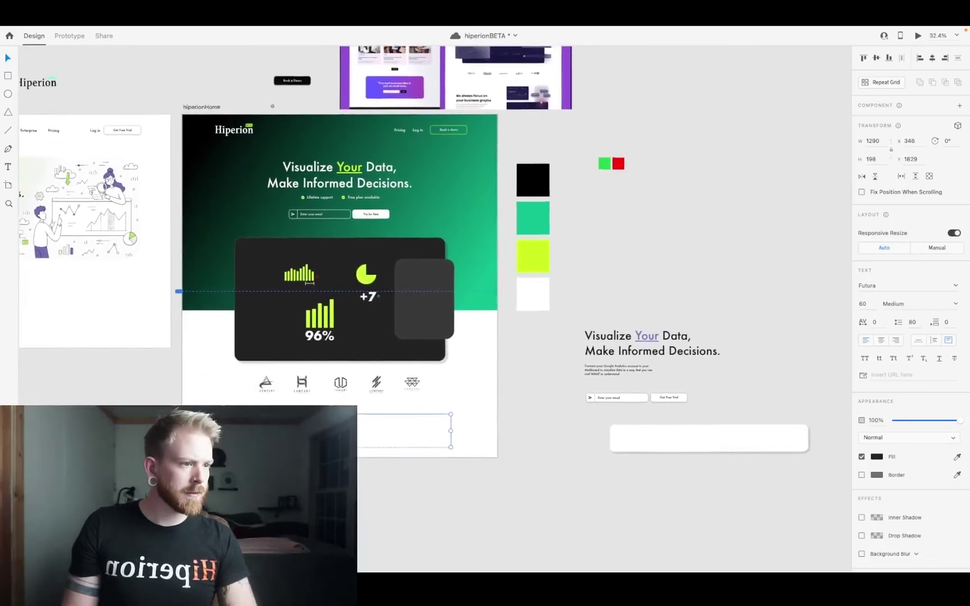
left_click_drag(294, 397, 294, 401)
- Replace the copied heading's text with "Focusing on what Matters most to you" on two lines
double_click(294, 399)
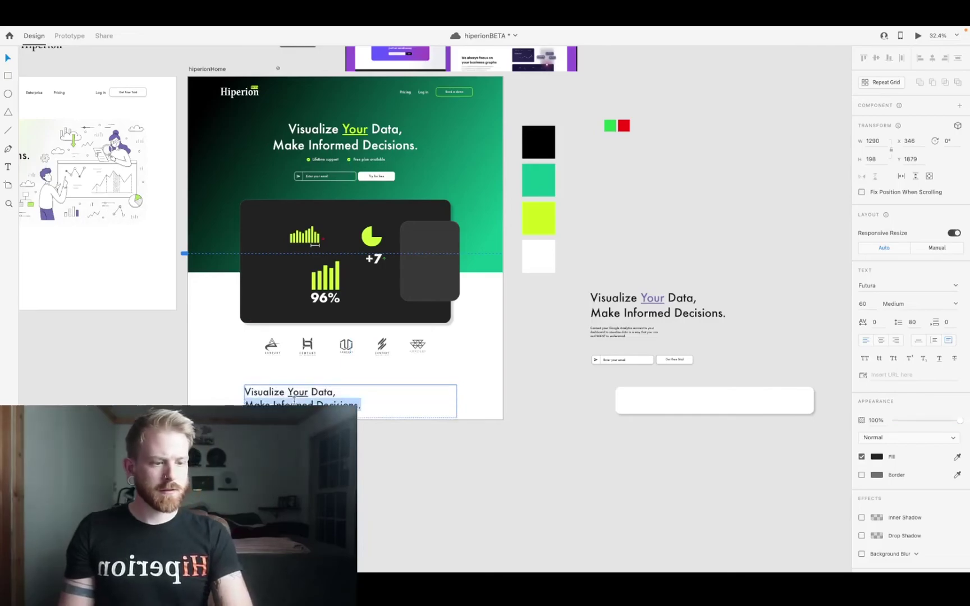
key("ctrl+a")
type("FOCUSI")
key("BackSpace")
key("BackSpace")
type("ocusing on what")
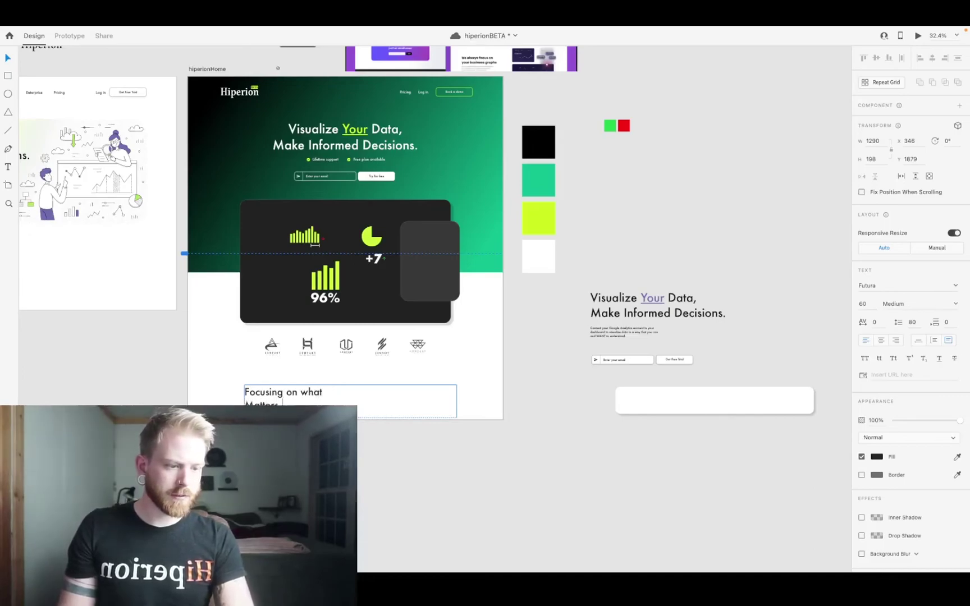
type("Matters most to you")
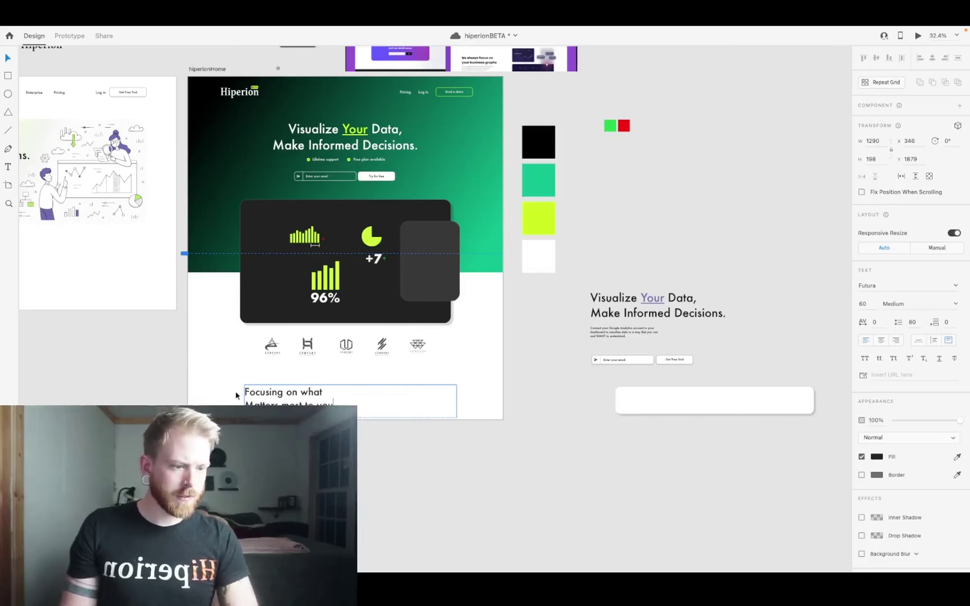
key("Escape")
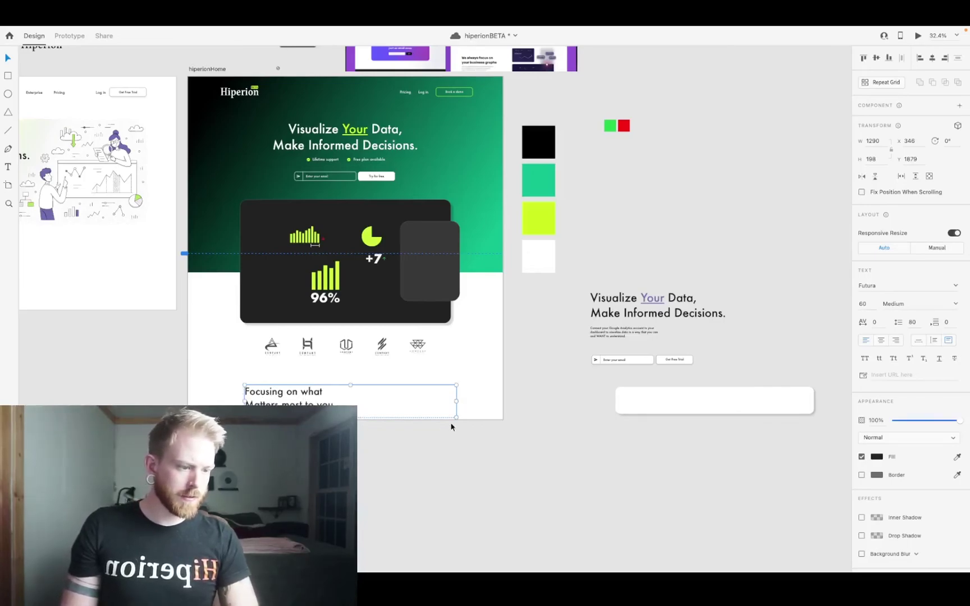
- Extend the landing page artboard to about 2660 high and duplicate the Google Analytics description below the new heading at about X 343, Y 2085
left_click_drag(457, 418, 346, 512)
left_click(395, 406)
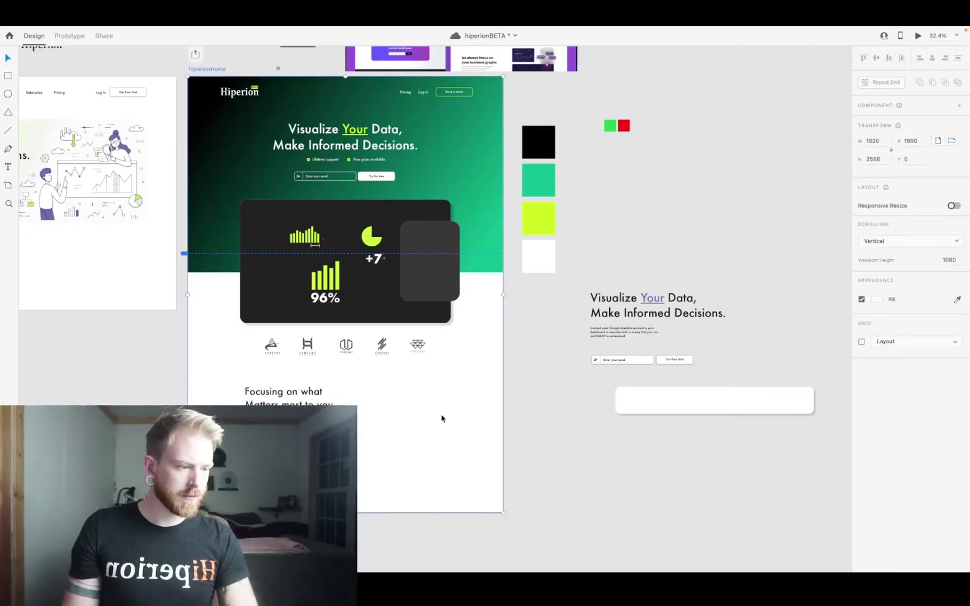
left_click(611, 335)
left_click_drag(611, 335, 265, 427)
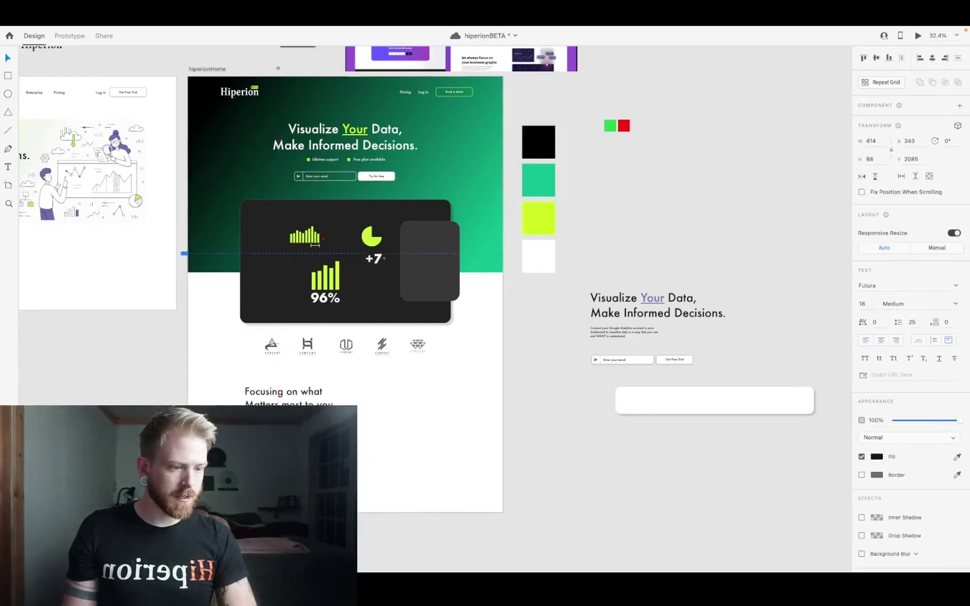
- Place a 362 by 312 copy of the gray card beside the heading, plus a duplicate filled with the green swatch at X 1226, Y 1973
scroll(265, 427, "up", 4)
scroll(265, 426, "right", 4)
scroll(265, 427, "down", 2)
scroll(265, 426, "left", 2)
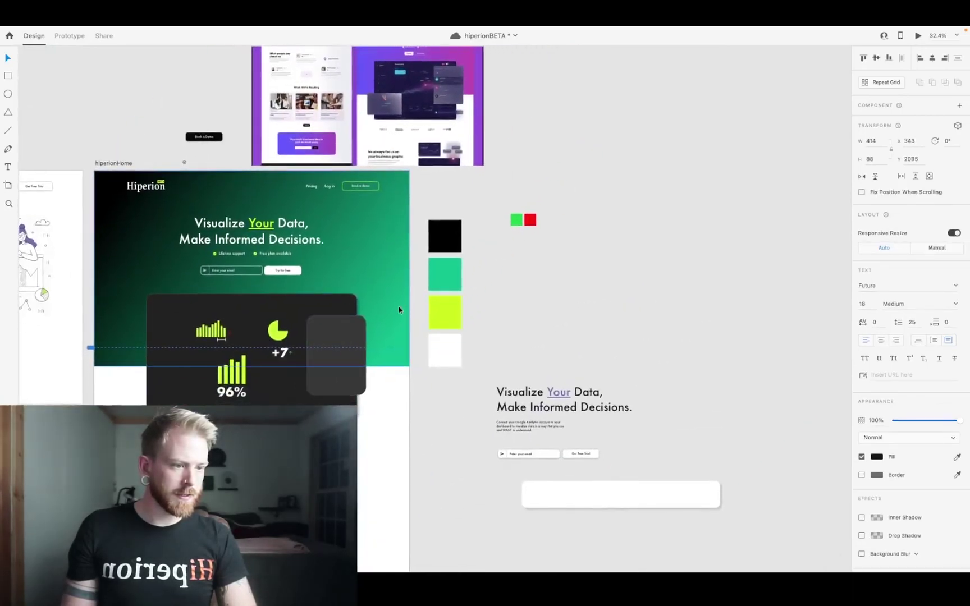
left_click(370, 324)
left_click(344, 341)
left_click_drag(344, 342, 337, 523)
key("i")
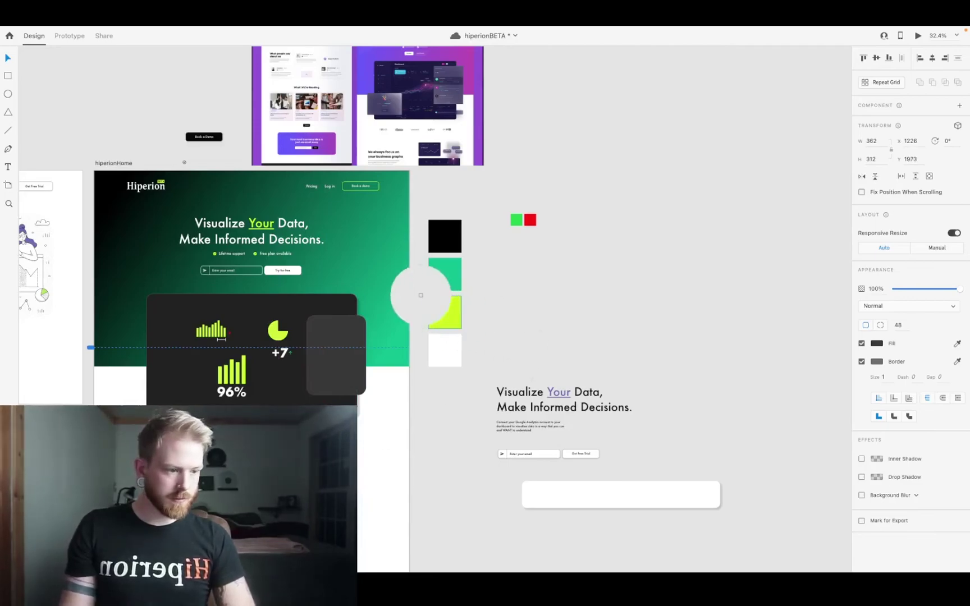
left_click(440, 280)
- Duplicate the green card to about X 1001, Y 2104, arrange it behind the other two cards and fill it with the lime swatch's color
scroll(311, 502, "down", 1)
left_click_drag(312, 501, 275, 522)
right_click(274, 523)
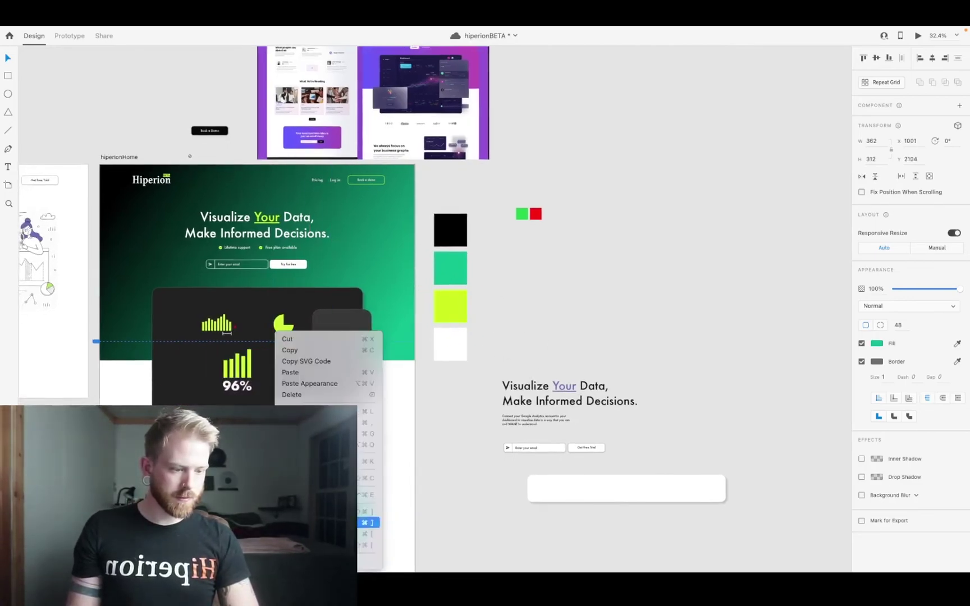
left_click(368, 522)
key("i")
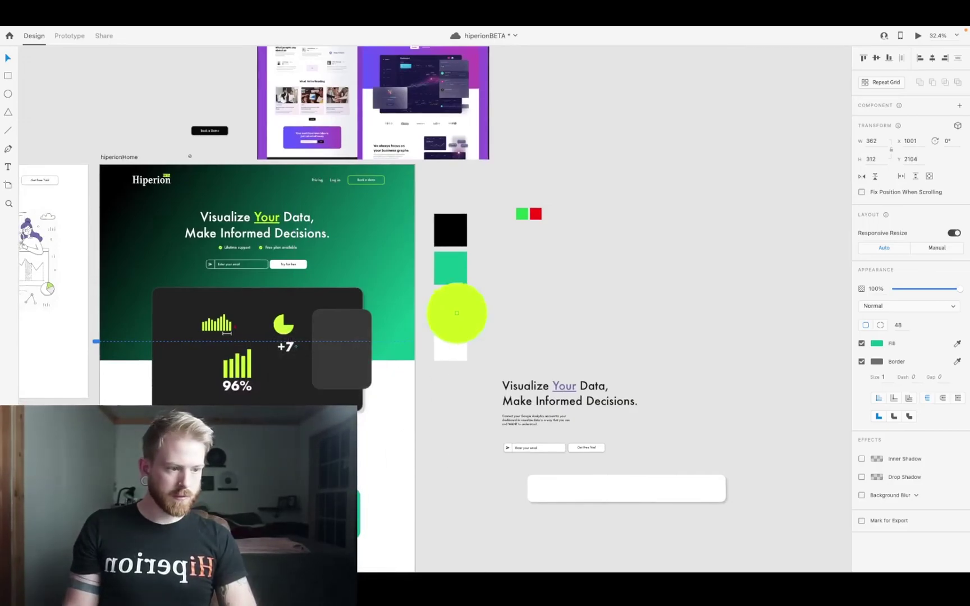
left_click(459, 312)
left_click(502, 336)
- Remove the border from the gray, green and lime cards beside the heading
scroll(363, 387, "down", 5)
scroll(363, 387, "left", 3)
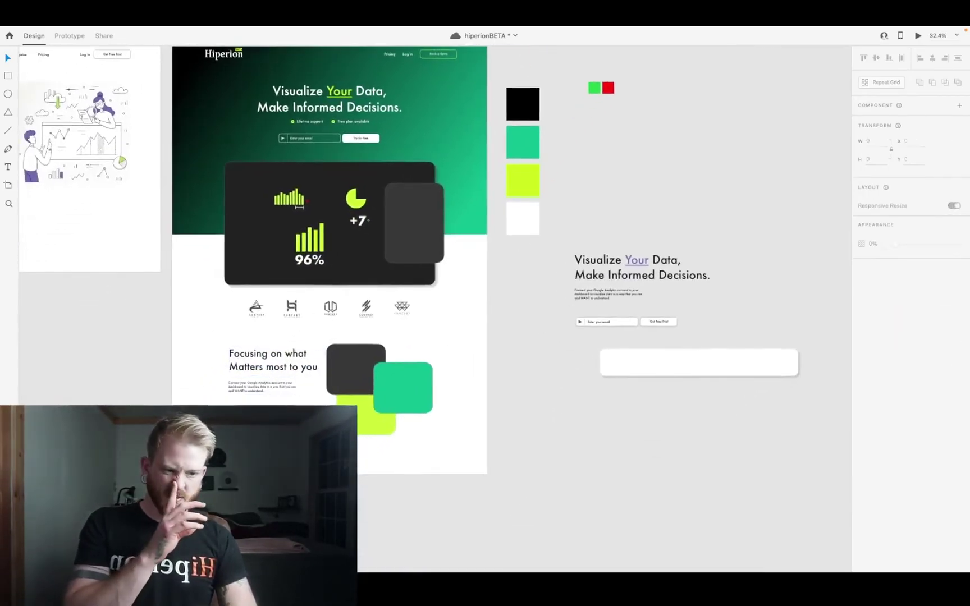
left_click(364, 386)
left_click(397, 396, "shift")
left_click(359, 429, "shift")
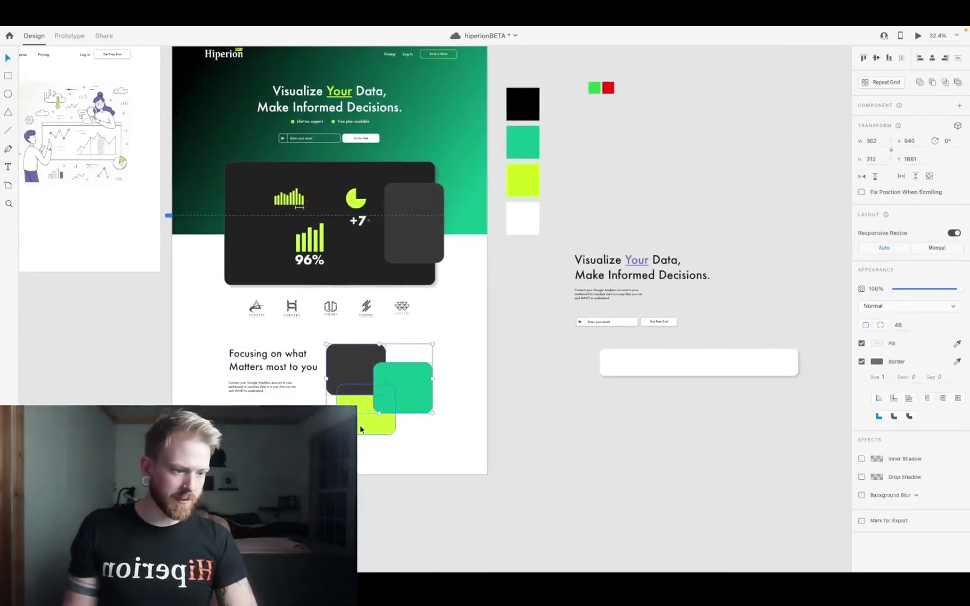
left_click(862, 361)
left_click(492, 459)
- Try an inner shadow with X 10 and Y 10 on the three overlapping cards
left_click(352, 362)
left_click(398, 387, "shift")
left_click(862, 404)
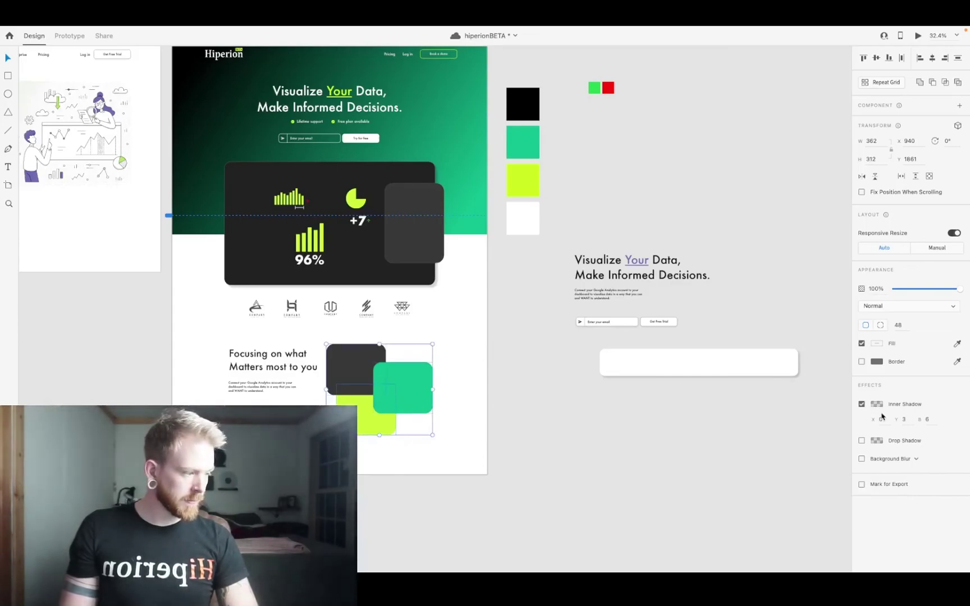
type("10")
key("Tab")
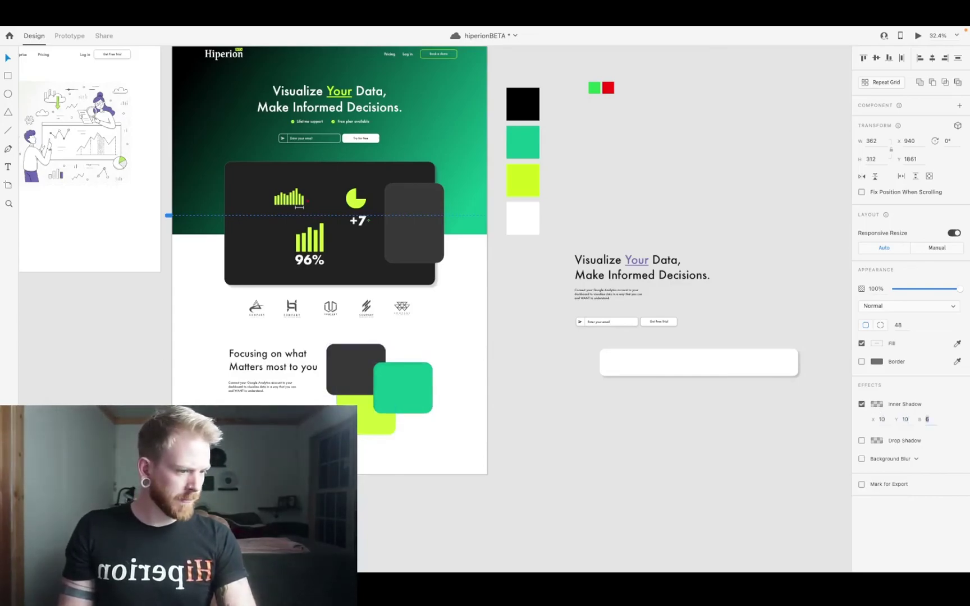
left_click(591, 459)
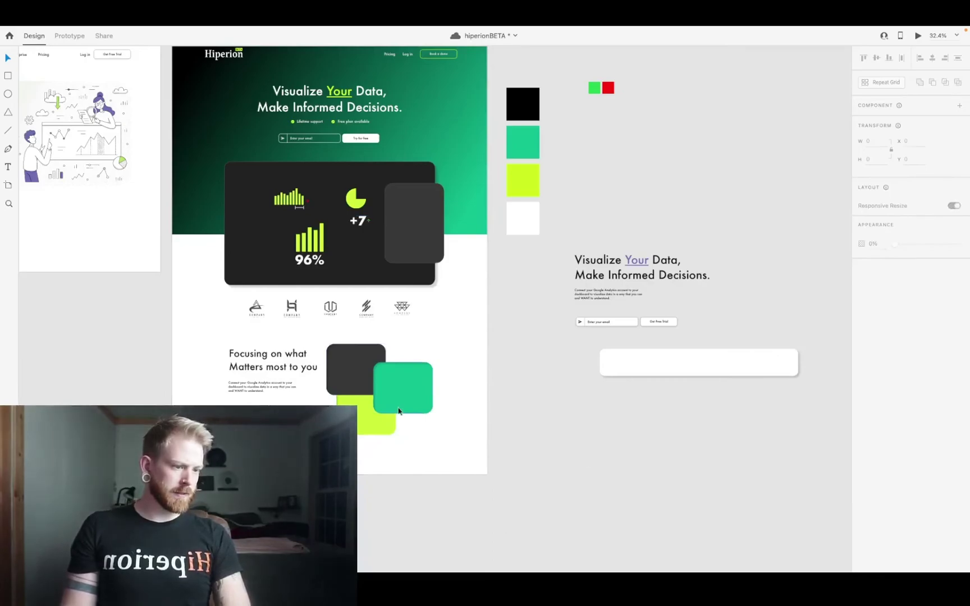
- Replace the three cards' inner shadow with a drop shadow offset by X 5 and Y 5
left_click(402, 411)
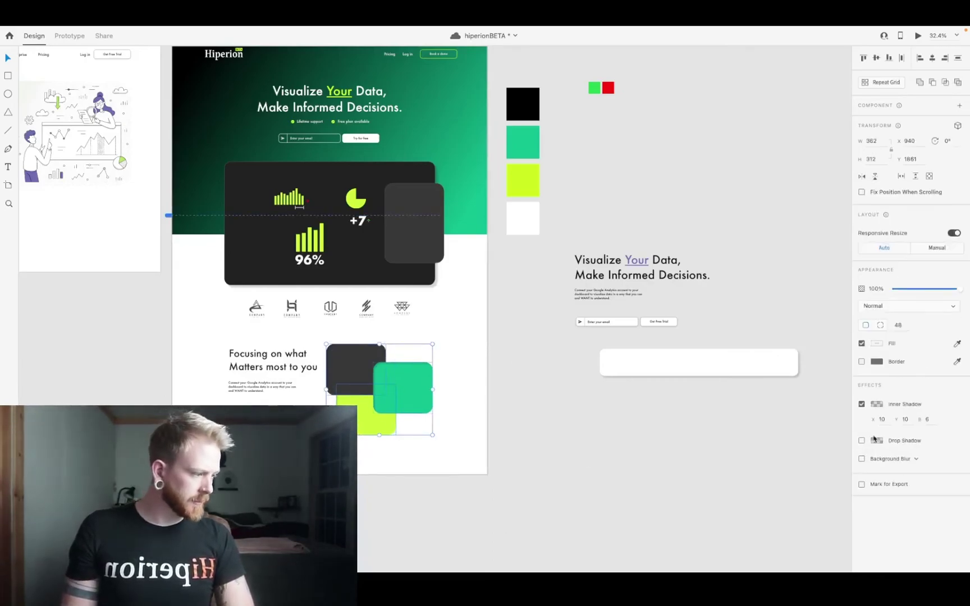
left_click(862, 404)
left_click(862, 422)
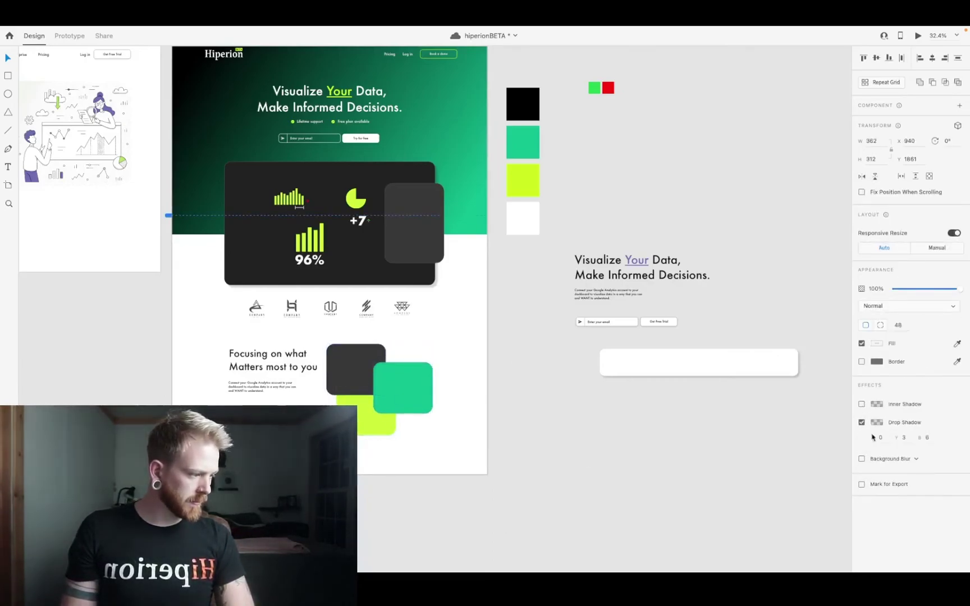
left_click(879, 438)
type("5")
key("Tab")
type("5")
key("Tab")
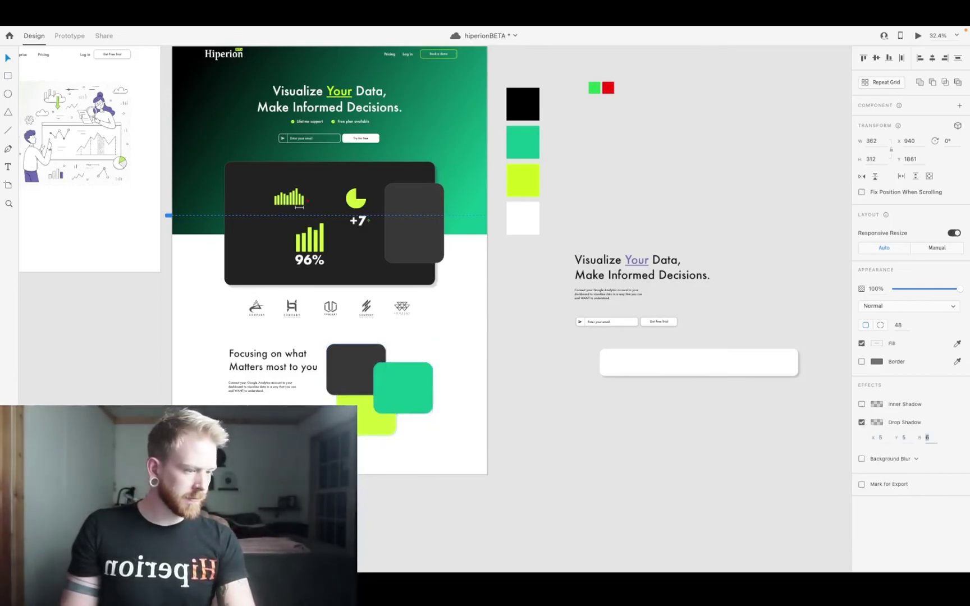
left_click(556, 520)
- Compare the original hiperionBETA artboard's hero design with the new hiperionHome landing page
scroll(422, 340, "up", 5)
scroll(422, 341, "left", 3)
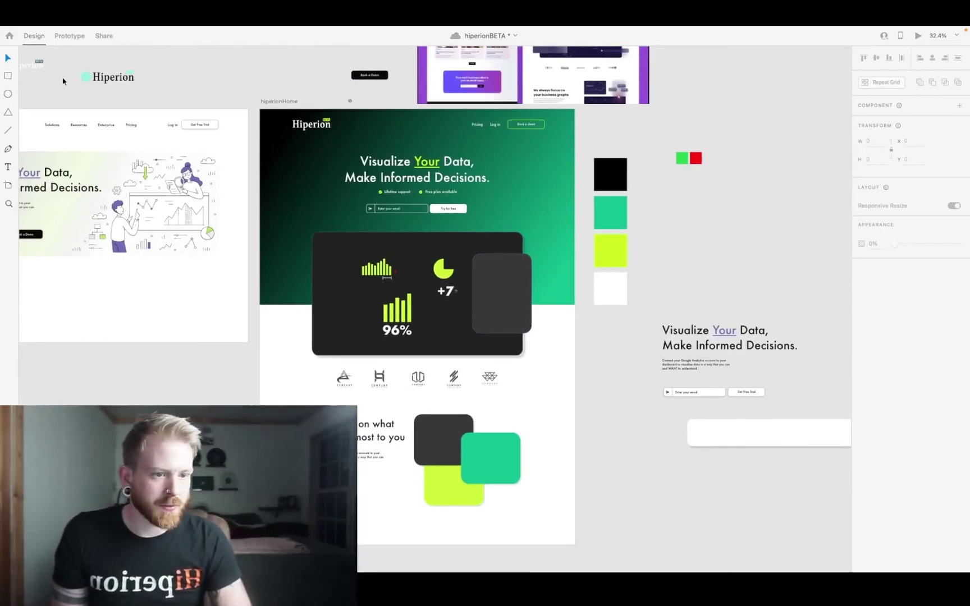
scroll(141, 221, "left", 10)
scroll(141, 221, "right", 6)
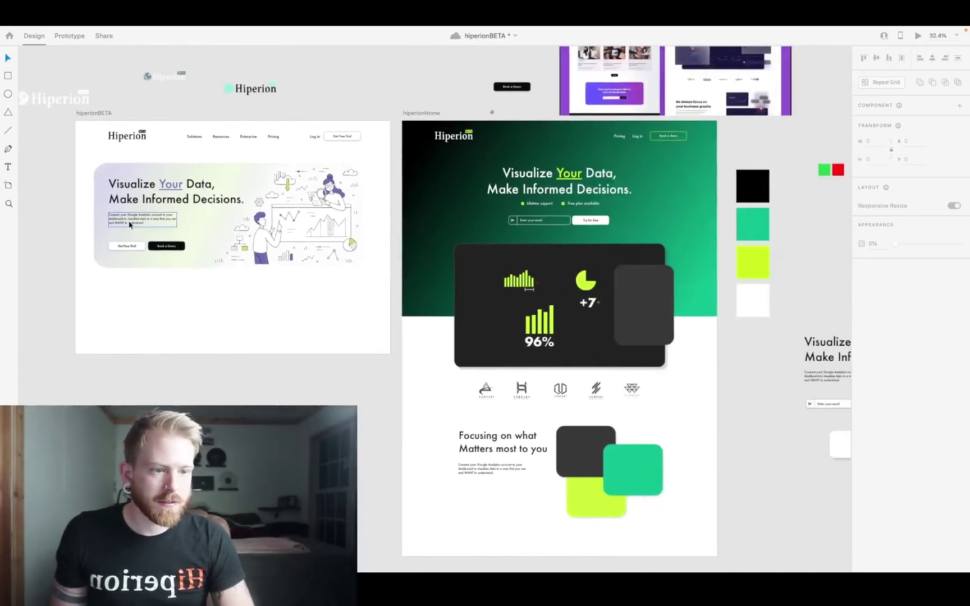
scroll(86, 324, "up", 5)
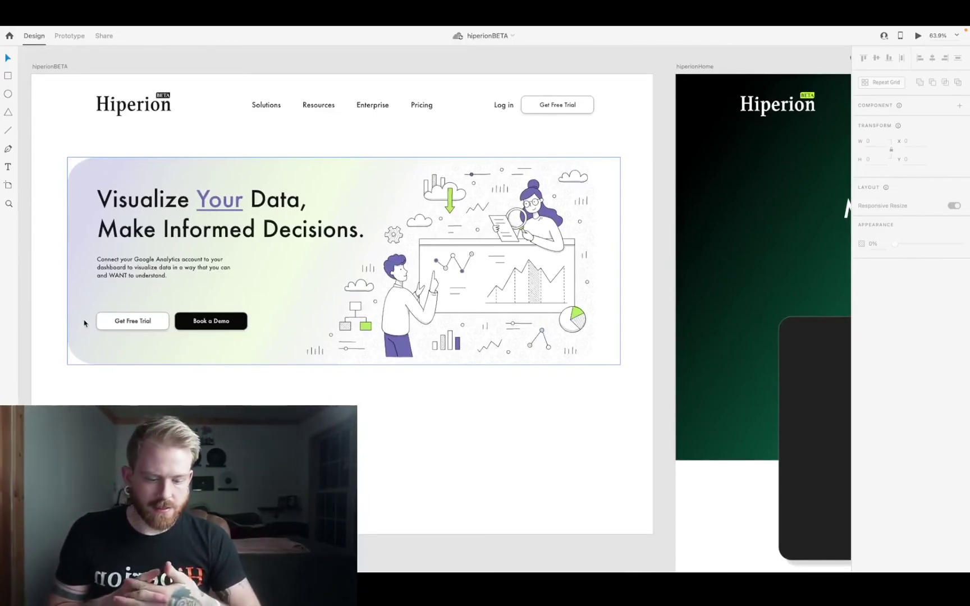
scroll(112, 338, "down", 5)
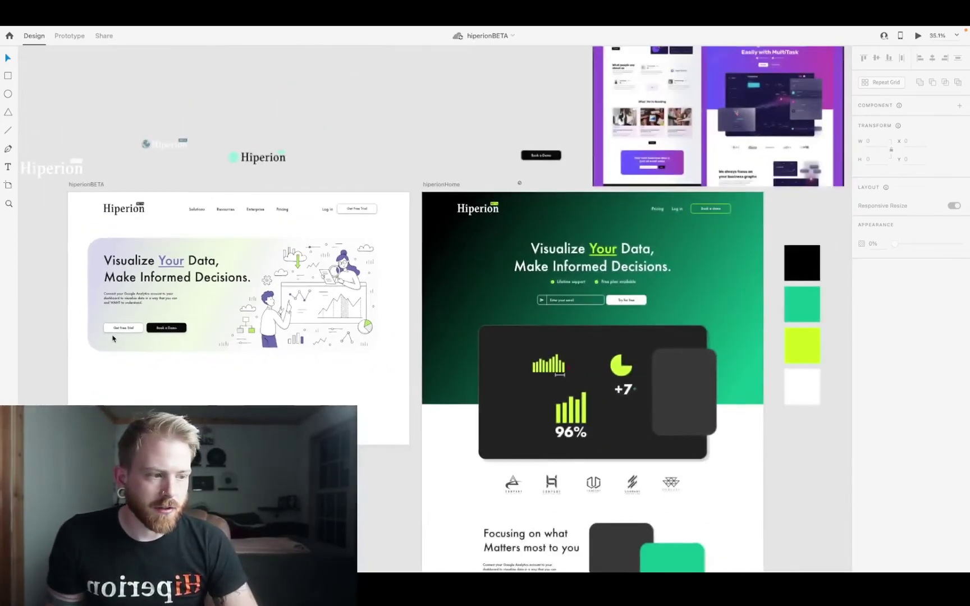
scroll(237, 219, "down", 3)
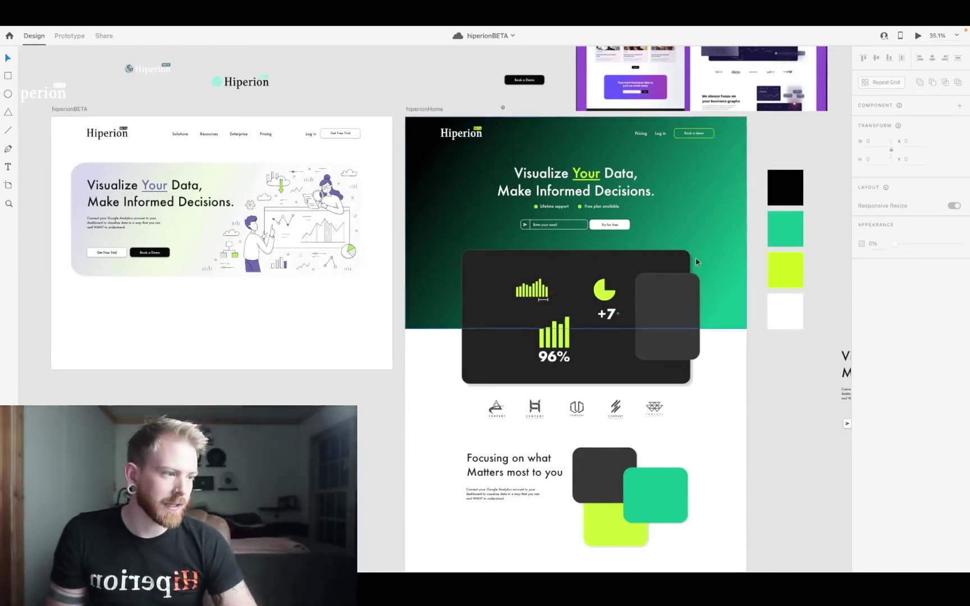
scroll(696, 258, "right", 2)
scroll(696, 261, "right", 3)
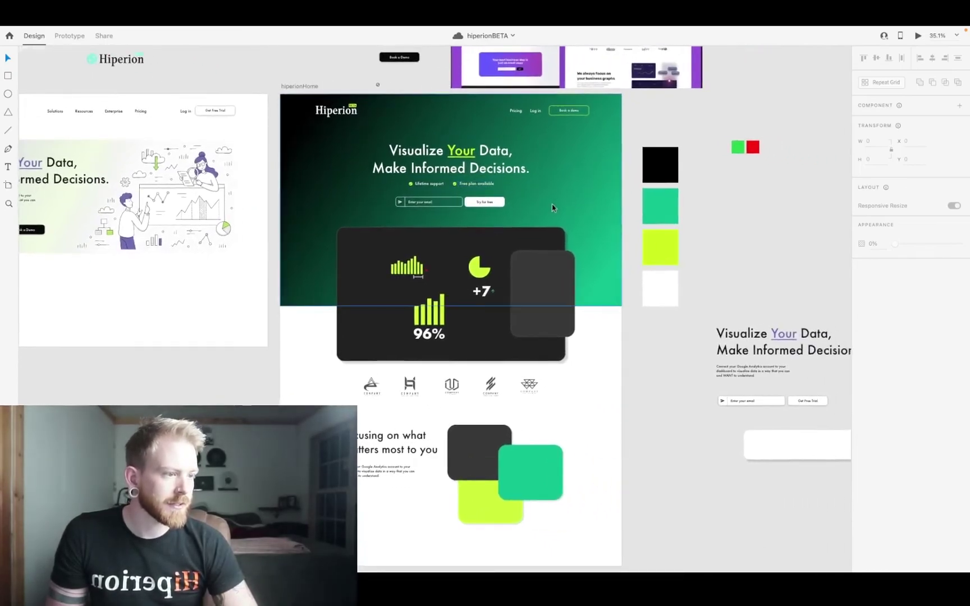
scroll(485, 281, "down", 3)
scroll(408, 353, "up", 2)
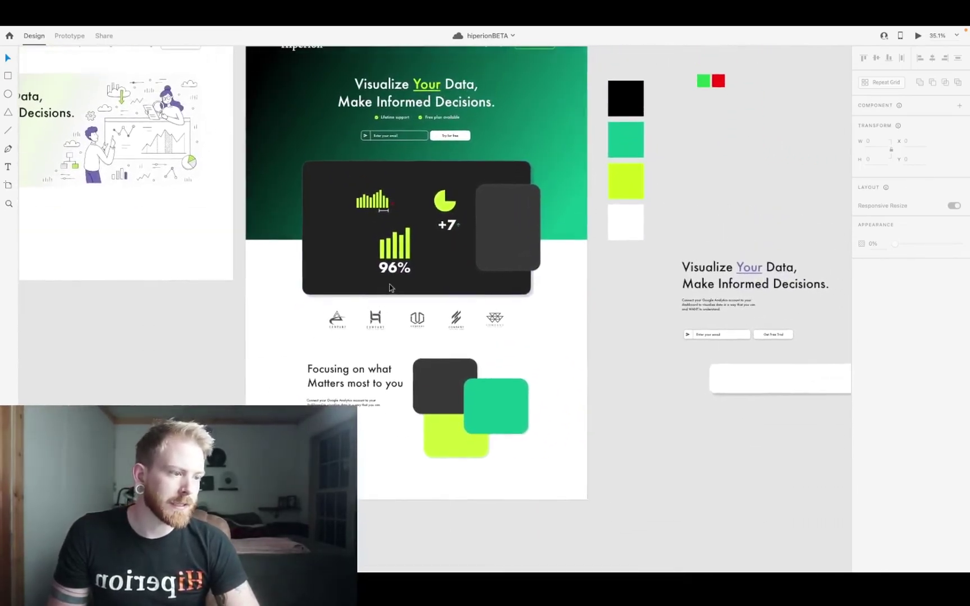
- Review the hiperionHome page up close from the hero down through the dashboard and logos to the three overlapping cards
scroll(408, 353, "up", 3)
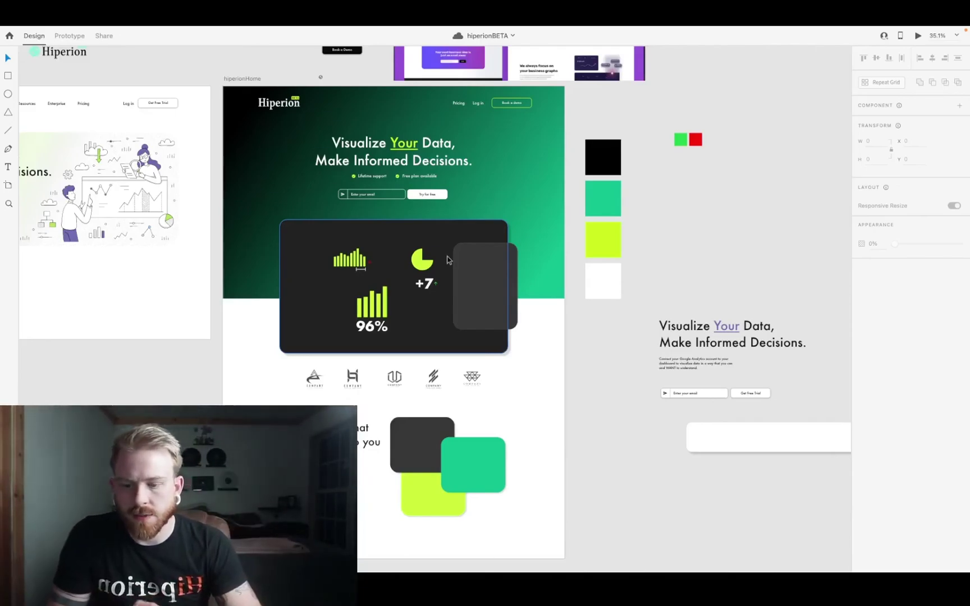
scroll(433, 234, "up", 5)
scroll(426, 234, "up", 2)
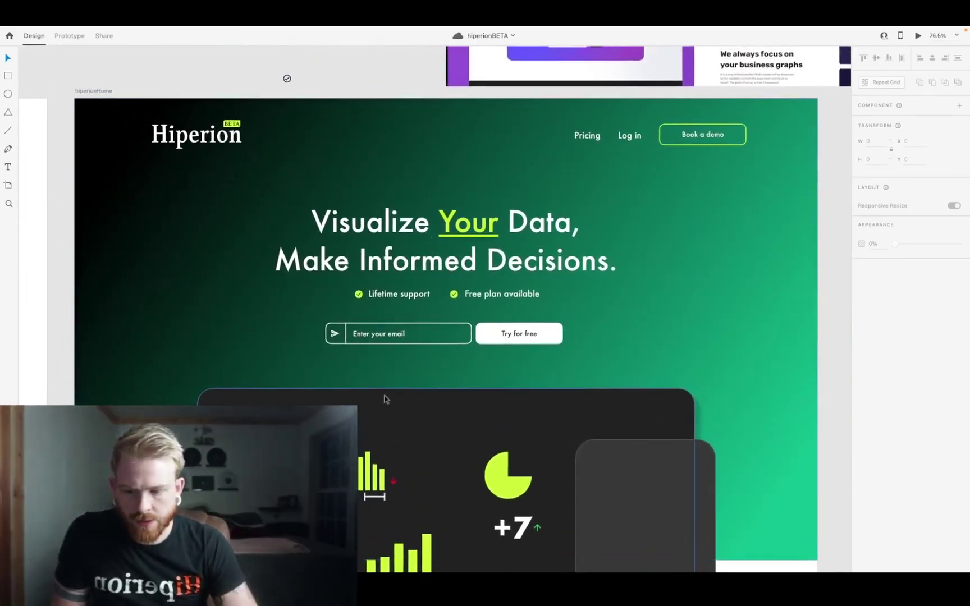
scroll(432, 425, "down", 3)
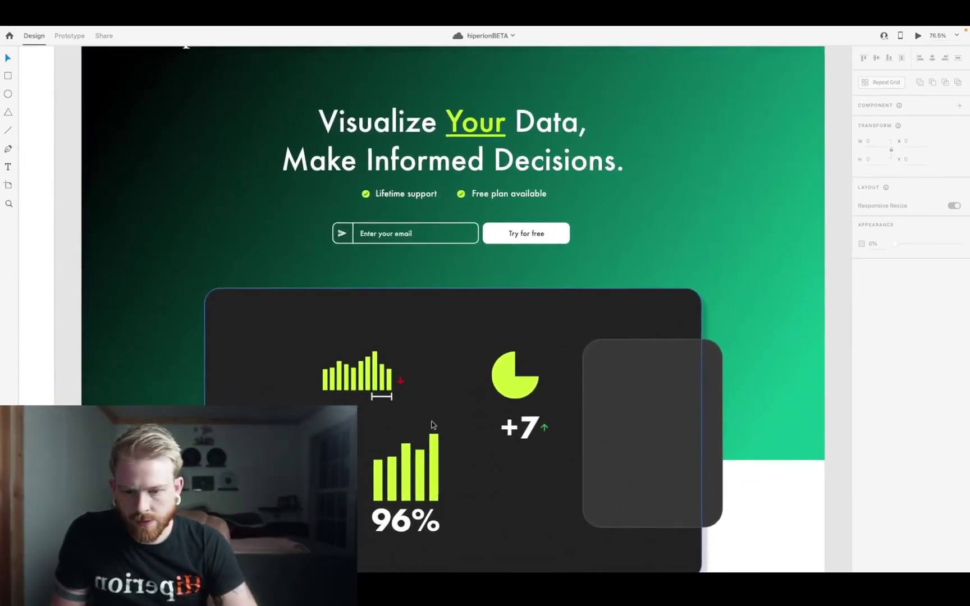
scroll(432, 425, "down", 6)
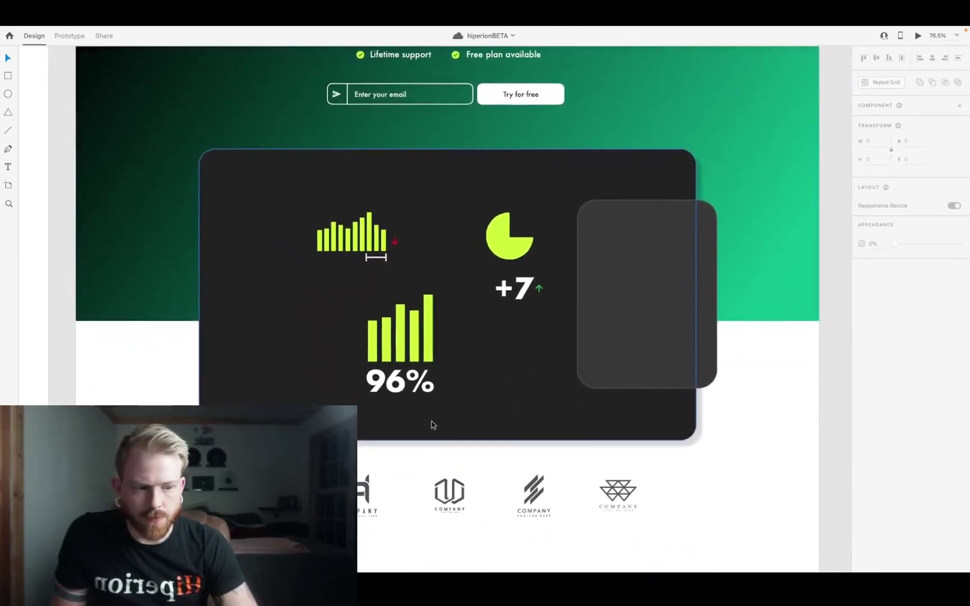
scroll(432, 425, "down", 8)
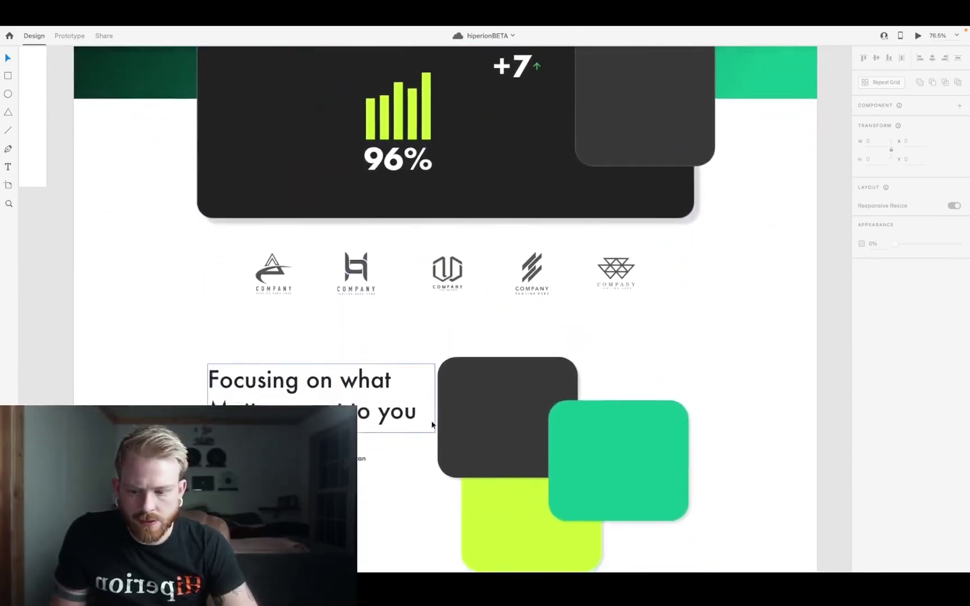
scroll(432, 425, "down", 5)
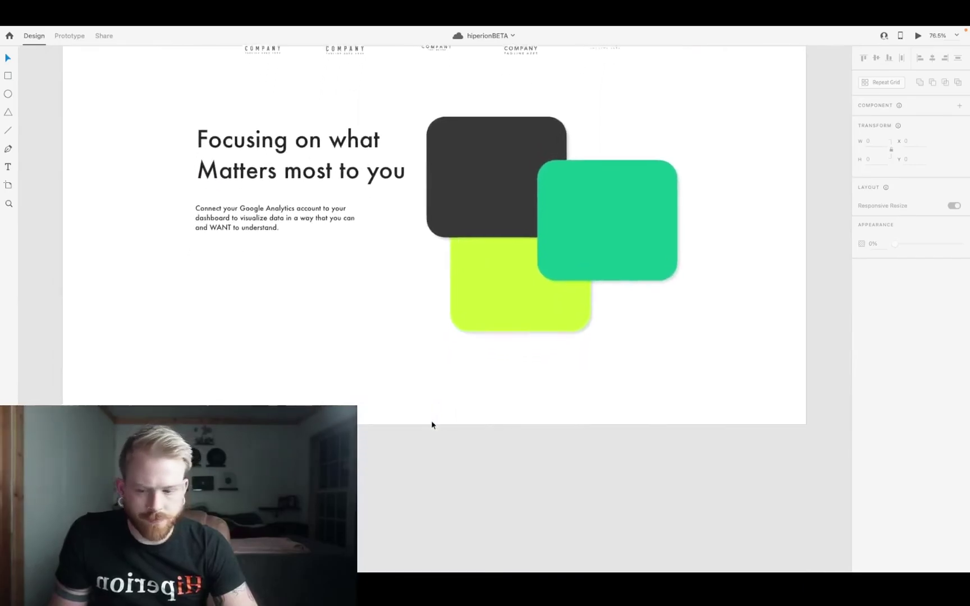
scroll(432, 424, "down", 10)
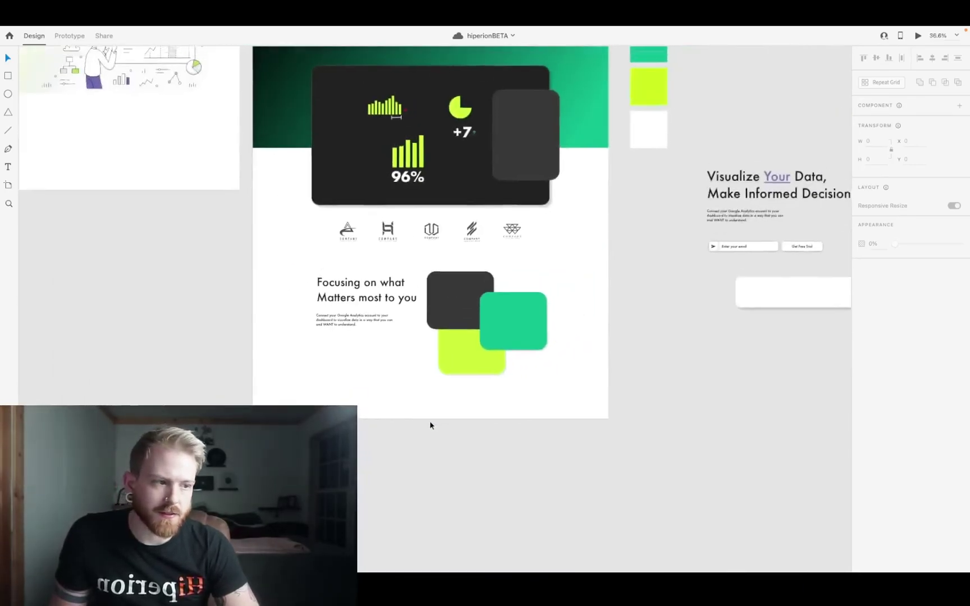
scroll(430, 425, "up", 2)
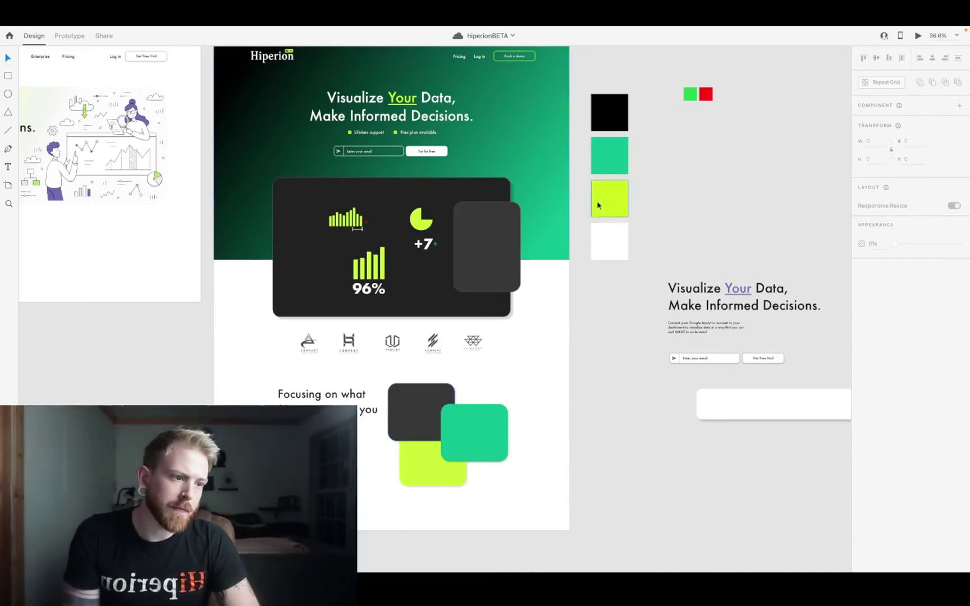
scroll(463, 194, "up", 3)
scroll(463, 193, "up", 2)
scroll(454, 201, "down", 4)
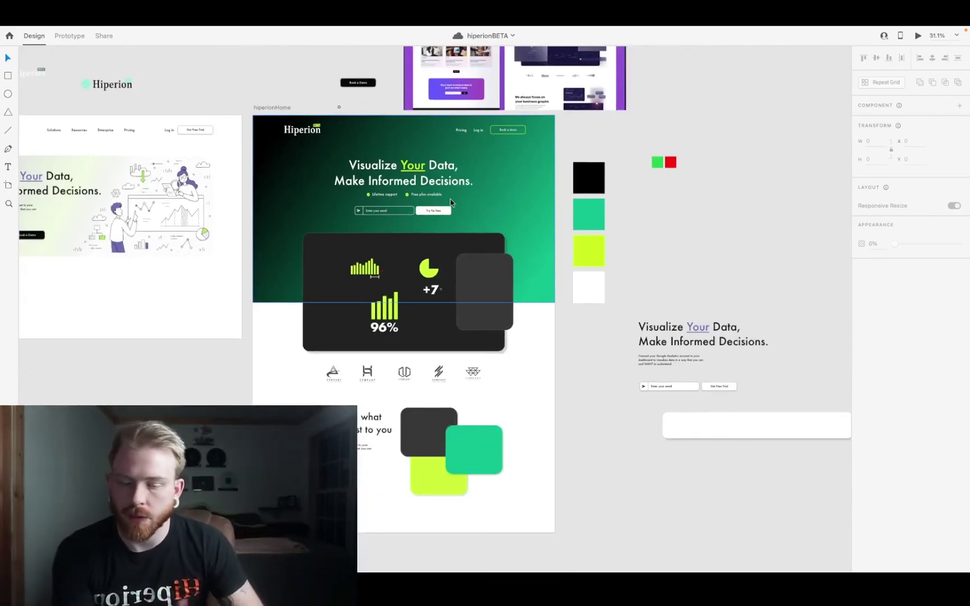
scroll(426, 268, "up", 1)
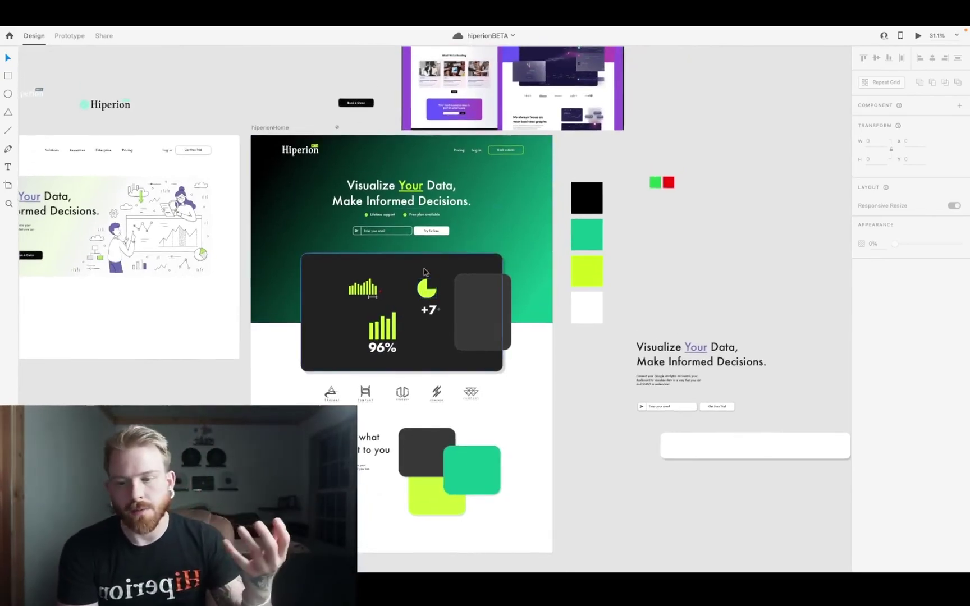